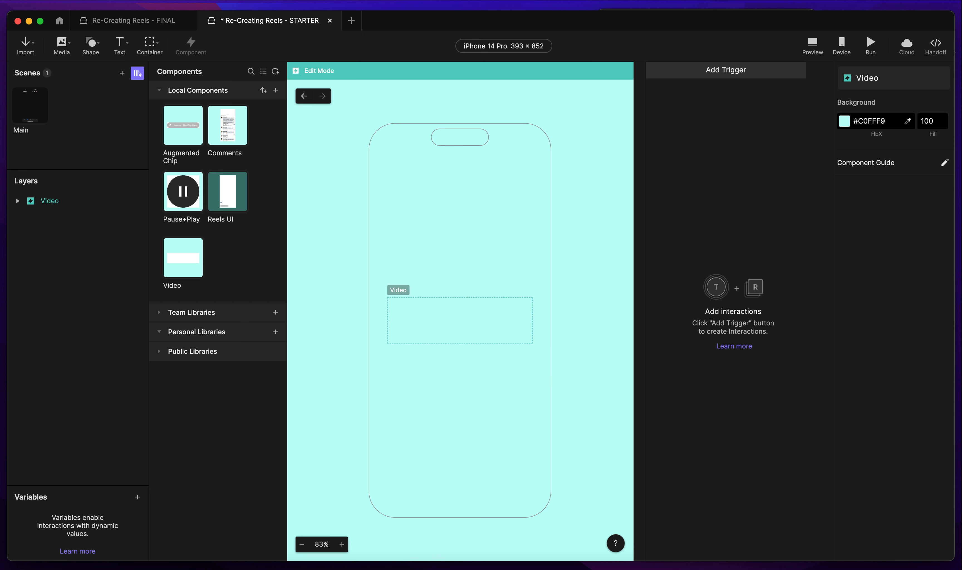
# Position the Video component at X 0, Y 0 and set its size to 393 wide by 774 high.
pyautogui.click(54, 200)
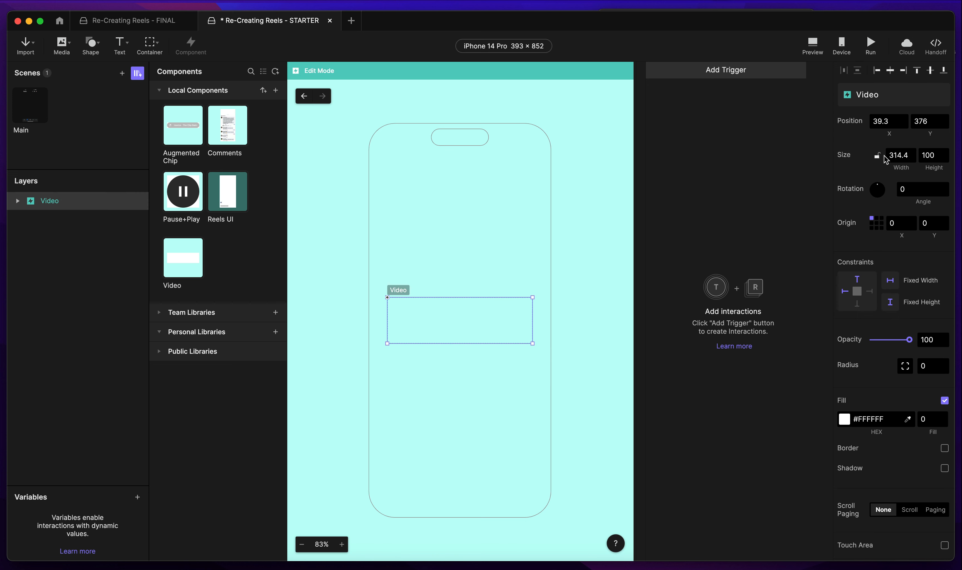
pyautogui.click(894, 121)
pyautogui.write('0')
pyautogui.press('Tab')
pyautogui.write('0')
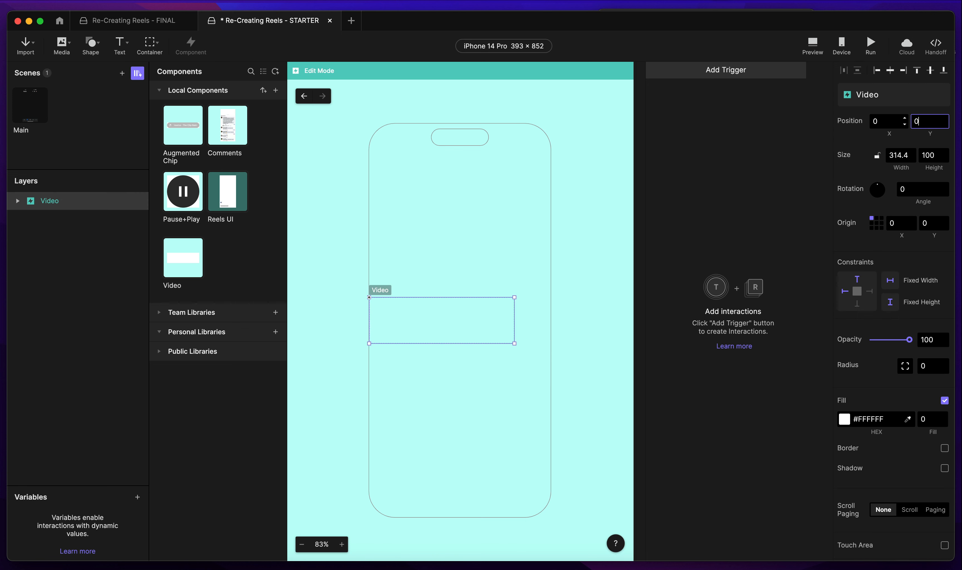
pyautogui.press('Tab')
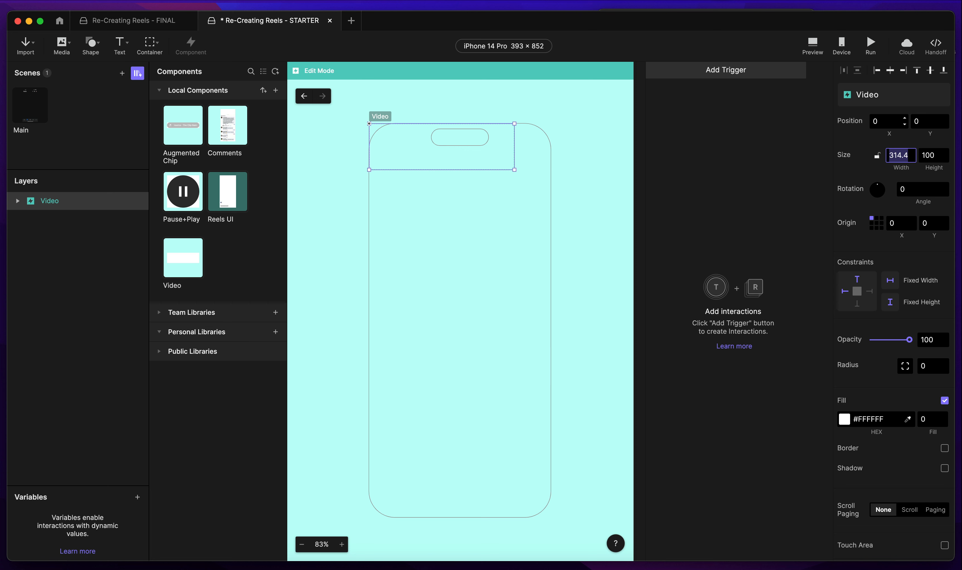
pyautogui.write('393')
pyautogui.press('Tab')
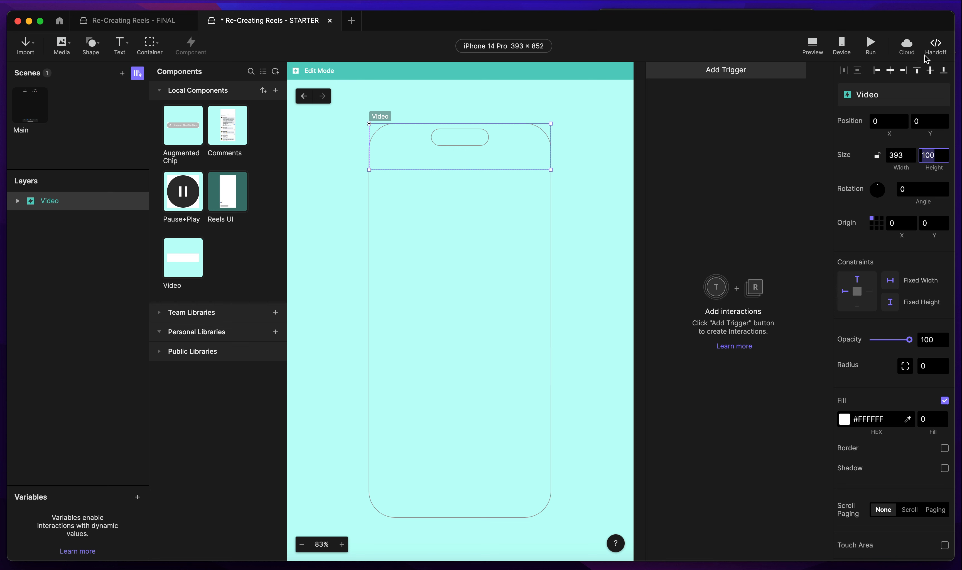
pyautogui.write('774')
pyautogui.press('Return')
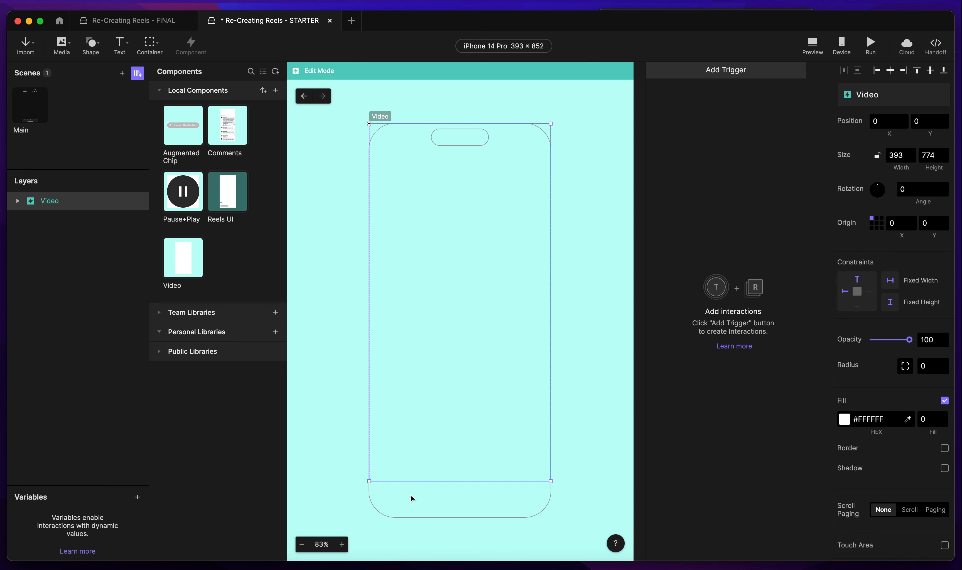
# Check the Video component's height with a temporary copy of imgTabBarReels from the Main scene, and delete the copy.
pyautogui.click(31, 105)
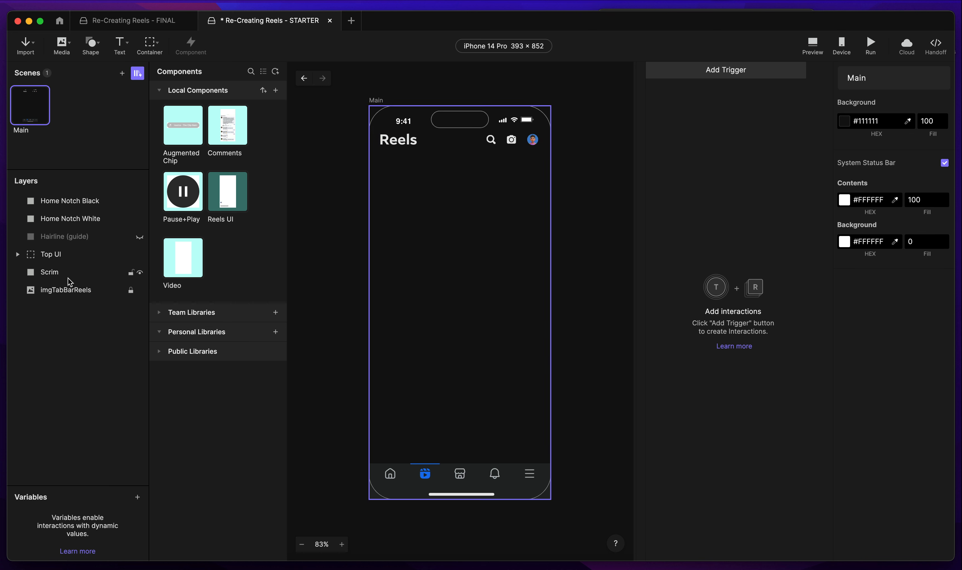
pyautogui.click(68, 291)
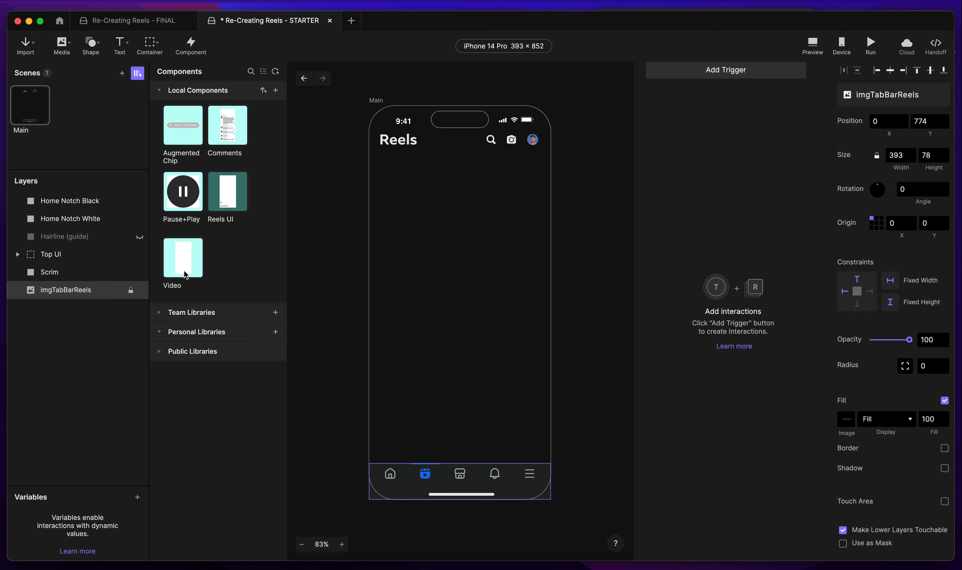
pyautogui.doubleClick(184, 261)
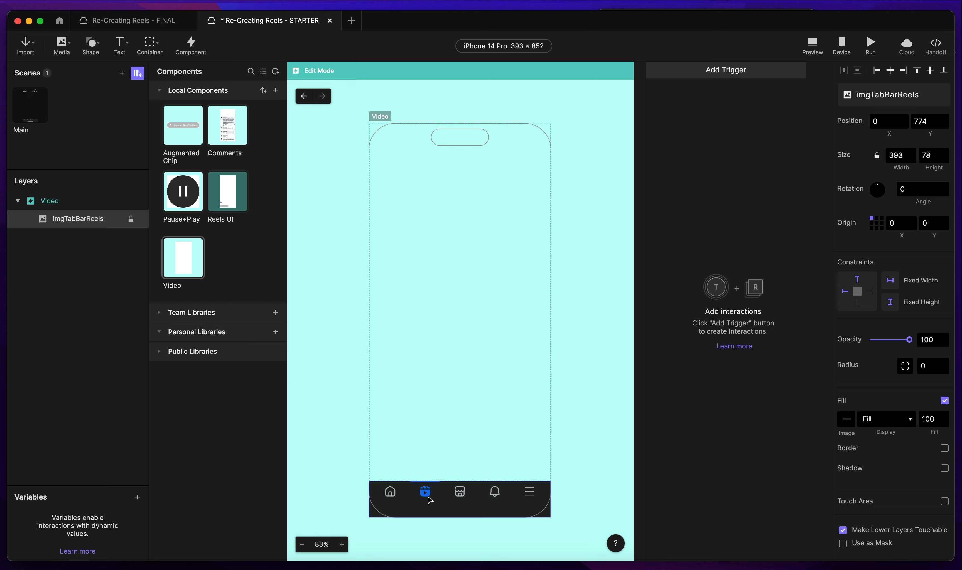
pyautogui.press('Delete')
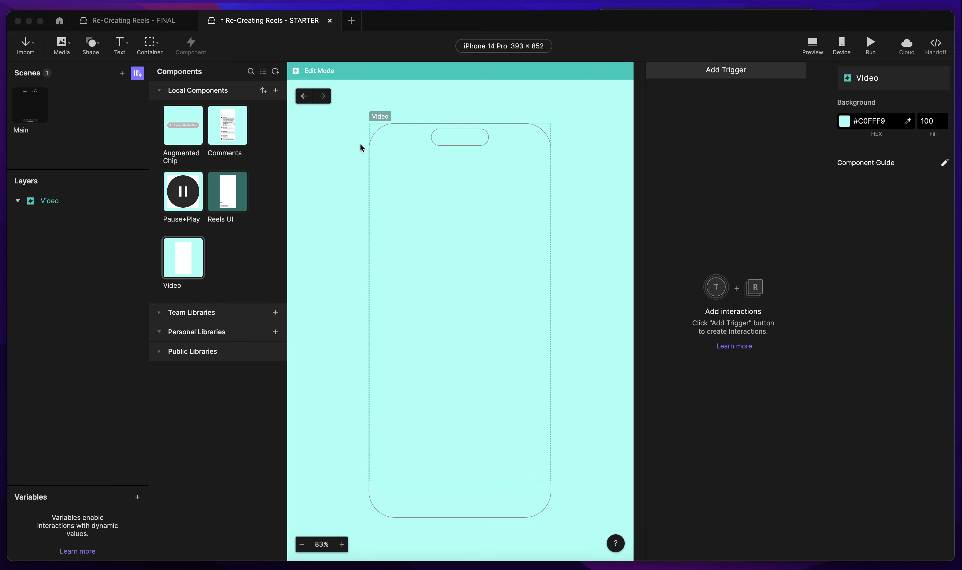
# Switch to Finder and import Gradient.png from the Assets folder into the Video component.
pyautogui.press('super+Tab')
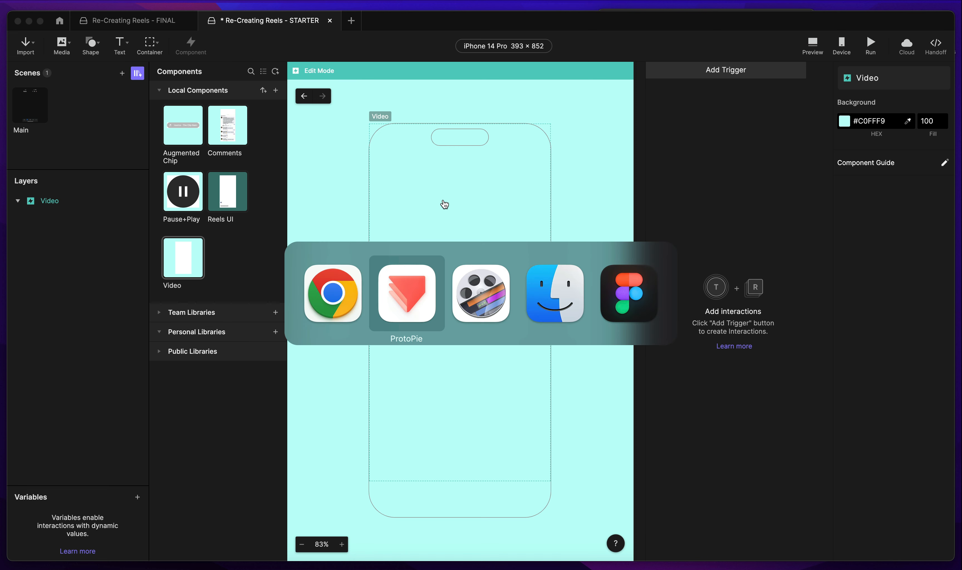
pyautogui.click(563, 315)
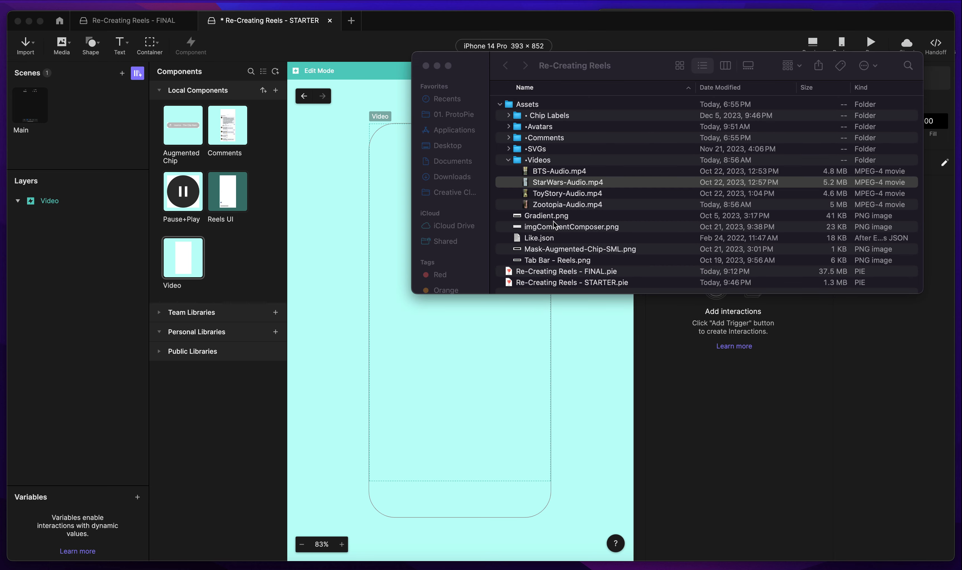
pyautogui.click(553, 221)
pyautogui.click(554, 218)
pyautogui.moveTo(560, 221); pyautogui.dragTo(351, 371)
pyautogui.moveTo(370, 420); pyautogui.dragTo(368, 418)
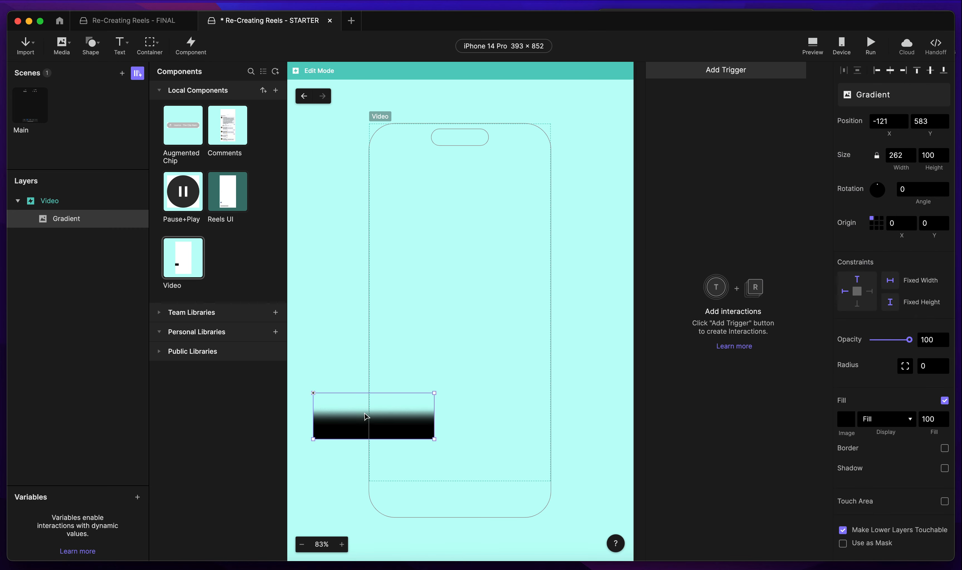
# Rename the imported gradient layer as Gradient-Top.
pyautogui.doubleClick(70, 219)
pyautogui.press('Right')
pyautogui.write('-To')
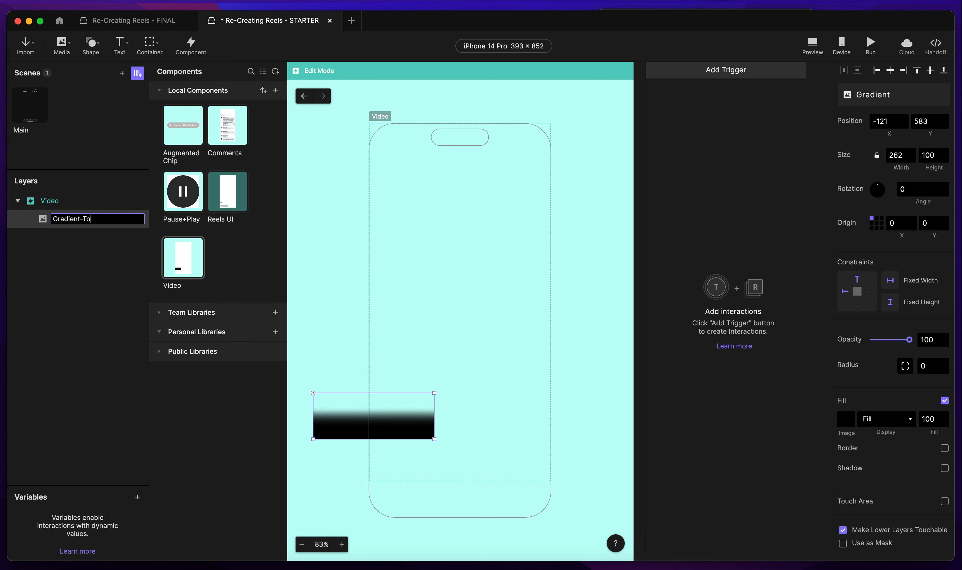
pyautogui.press('Return')
# Duplicate the Gradient-Top layer and name the copy Gradient-Bottom.
pyautogui.press('super+d')
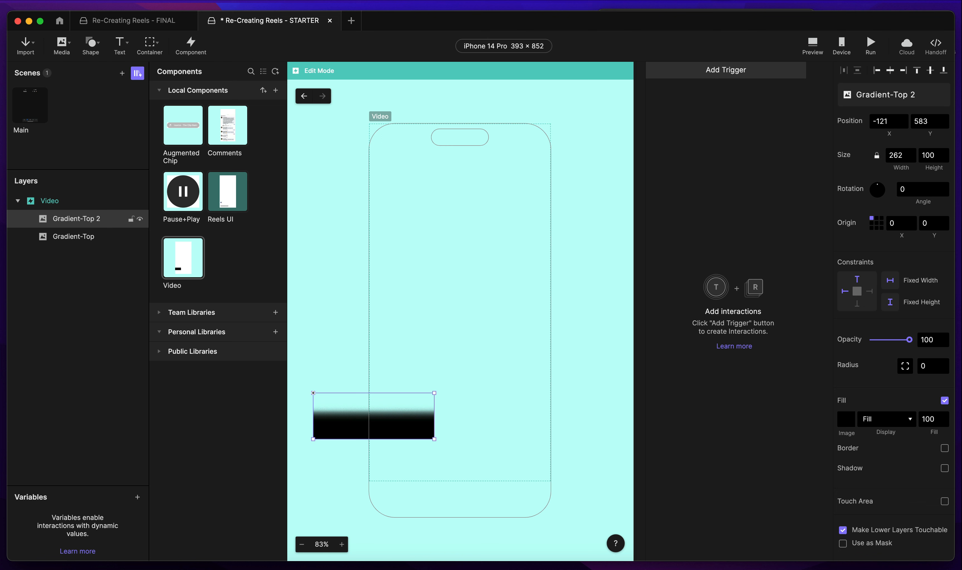
pyautogui.doubleClick(71, 219)
pyautogui.press('Right')
pyautogui.hotkey('shift', 'Left')
pyautogui.hotkey('shift', 'Left')
pyautogui.hotkey('shift', 'Left')
pyautogui.hotkey('shift', 'Left')
pyautogui.hotkey('shift', 'Left')
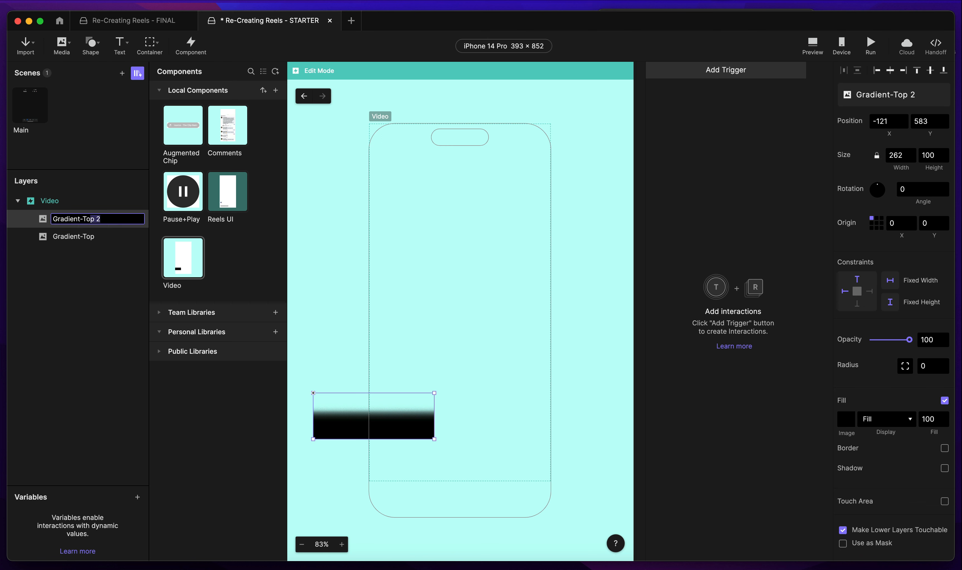
pyautogui.write('Bottom')
pyautogui.press('Return')
# Place Gradient-Top above Gradient-Bottom in the layer order and move it into the phone frame's upper half, at about X 54, Y 248.
pyautogui.click(80, 236)
pyautogui.moveTo(79, 236); pyautogui.dragTo(79, 215)
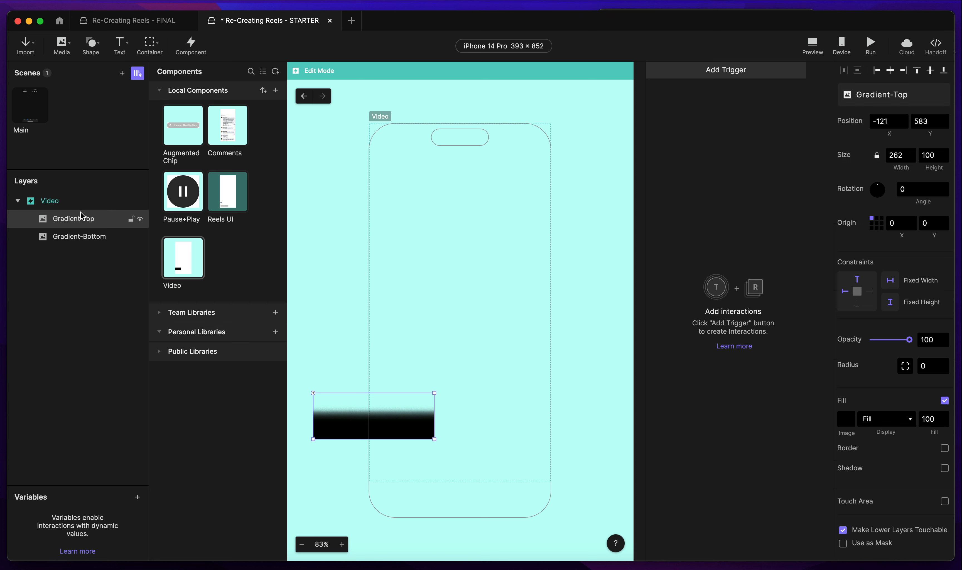
pyautogui.moveTo(333, 412); pyautogui.dragTo(414, 260)
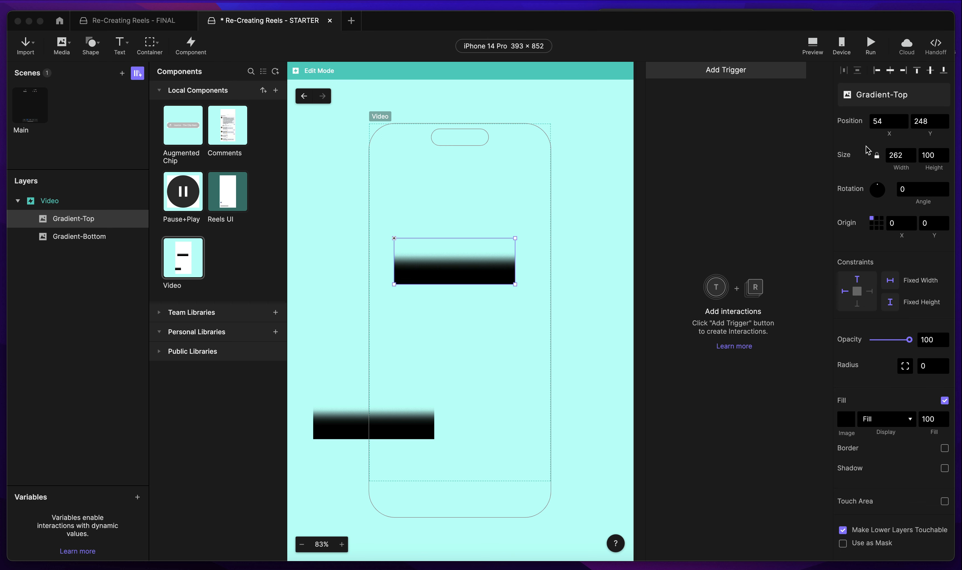
# Unlock Gradient-Top's aspect ratio and set its size to 530 wide by 200 high.
pyautogui.click(877, 155)
pyautogui.click(891, 157)
pyautogui.doubleClick(892, 158)
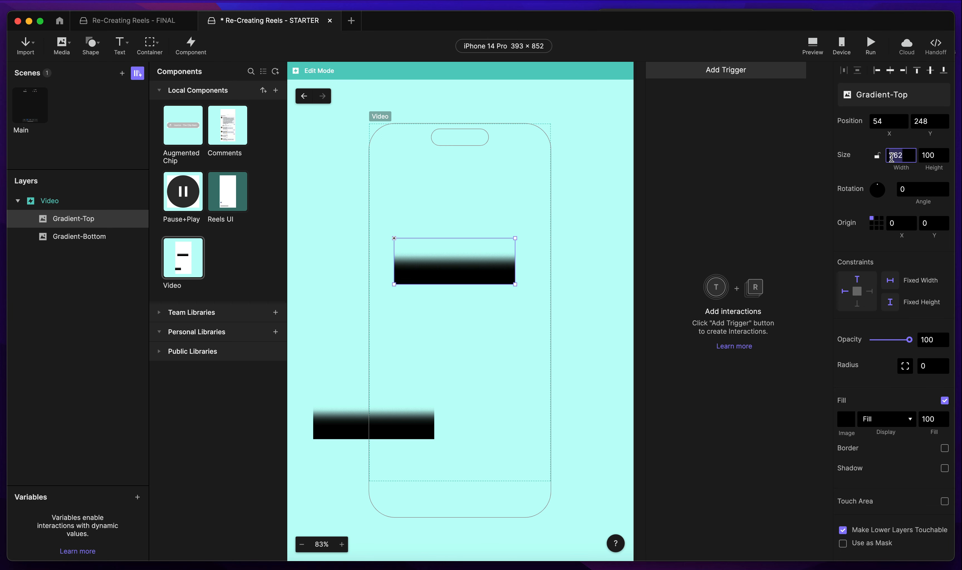
pyautogui.write('530')
pyautogui.press('Tab')
pyautogui.write('200')
pyautogui.press('Return')
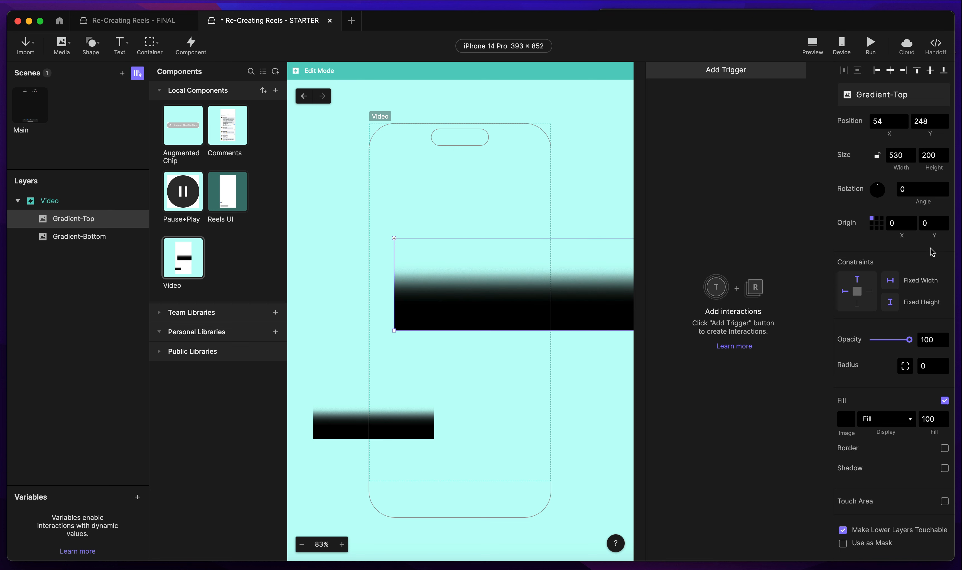
# Rotate Gradient-Top by 180 degrees and align it to the Video component's horizontal centre and top edge.
pyautogui.click(922, 190)
pyautogui.write('180')
pyautogui.press('Return')
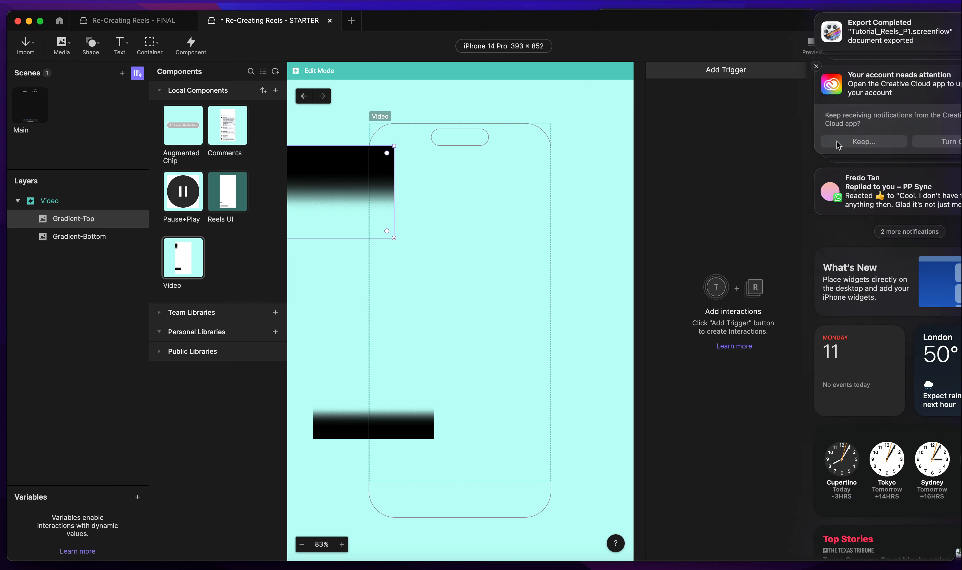
pyautogui.click(734, 127)
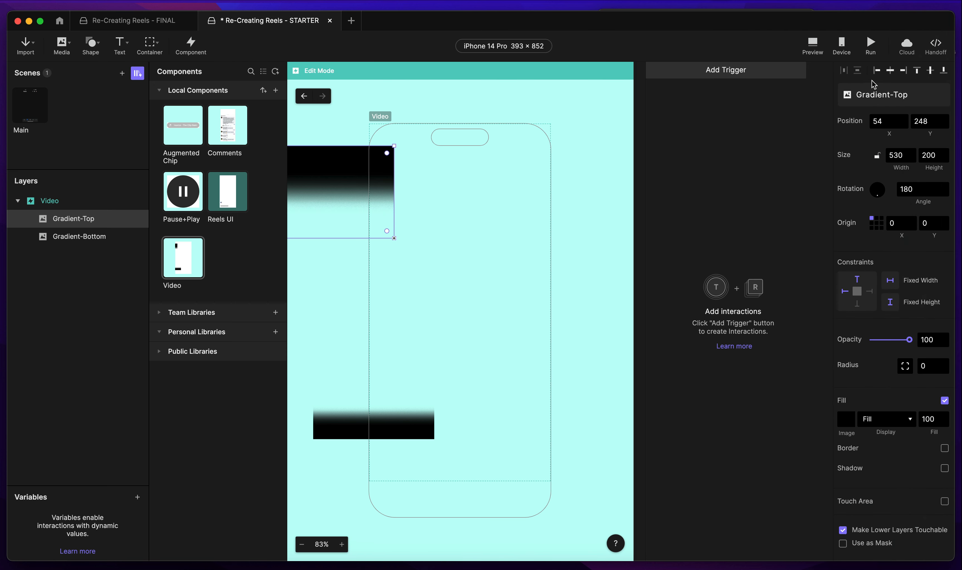
pyautogui.click(890, 71)
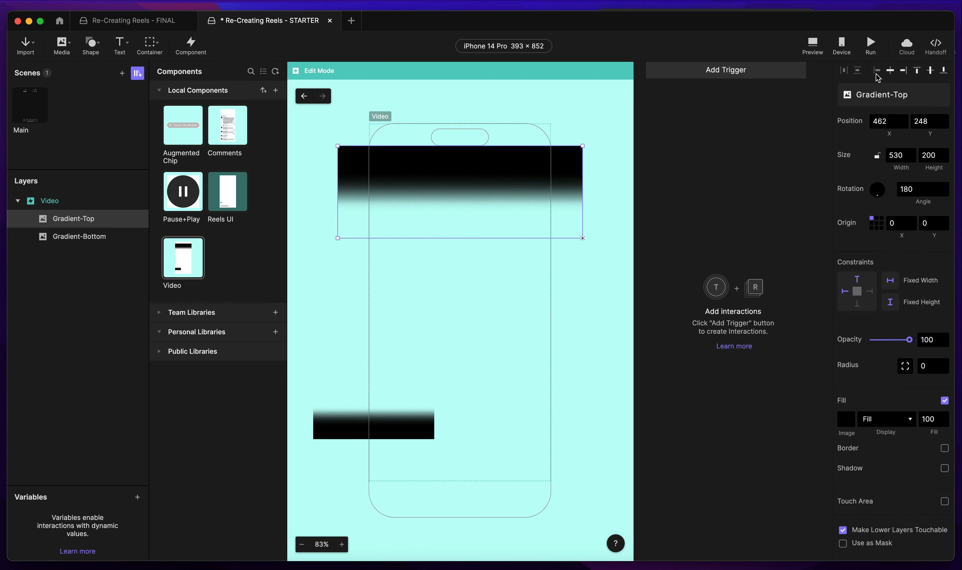
pyautogui.click(924, 71)
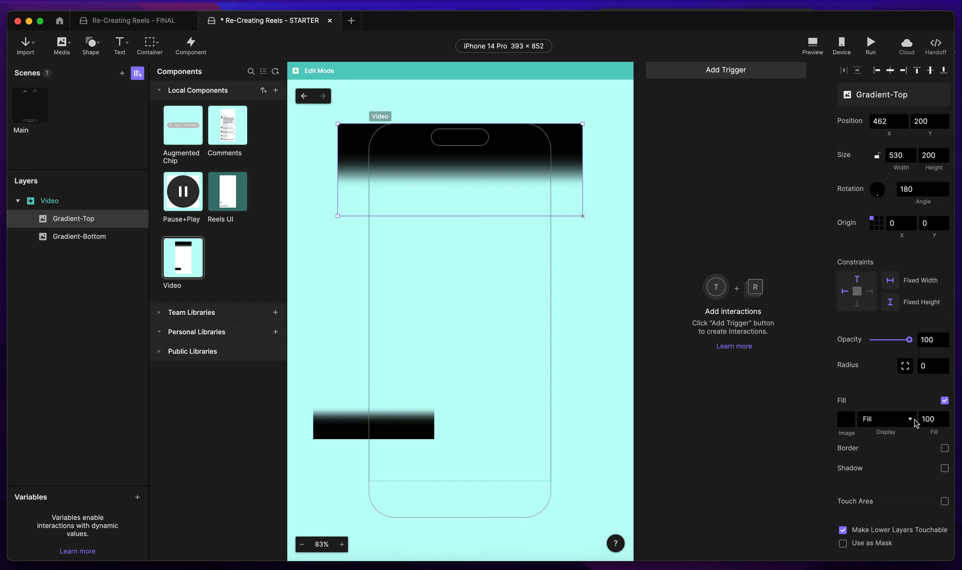
# Set the opacity of Gradient-Top to 60.
pyautogui.doubleClick(931, 341)
pyautogui.write('60')
pyautogui.press('Return')
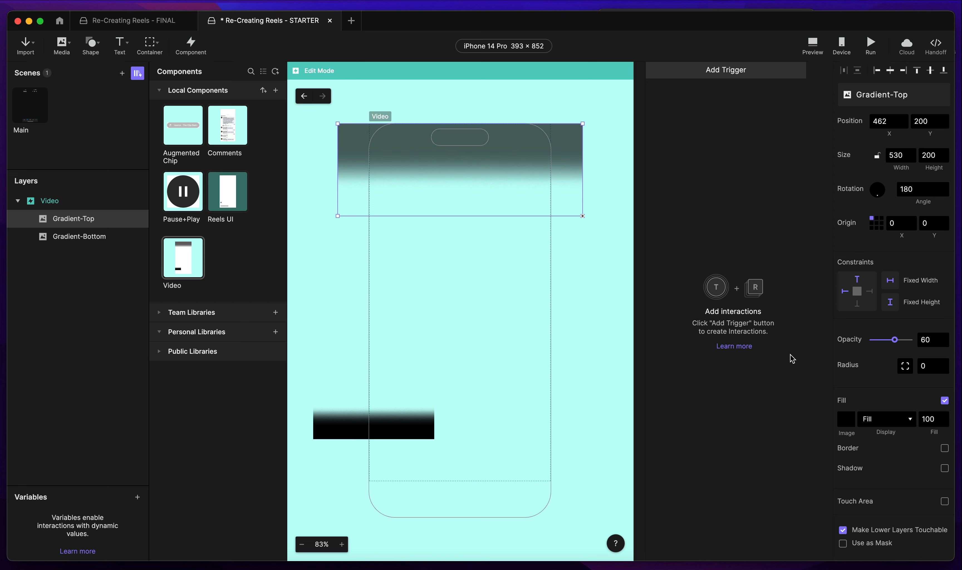
# Resize Gradient-Bottom to 650 wide by 250 high with its aspect ratio unlocked.
pyautogui.click(339, 427)
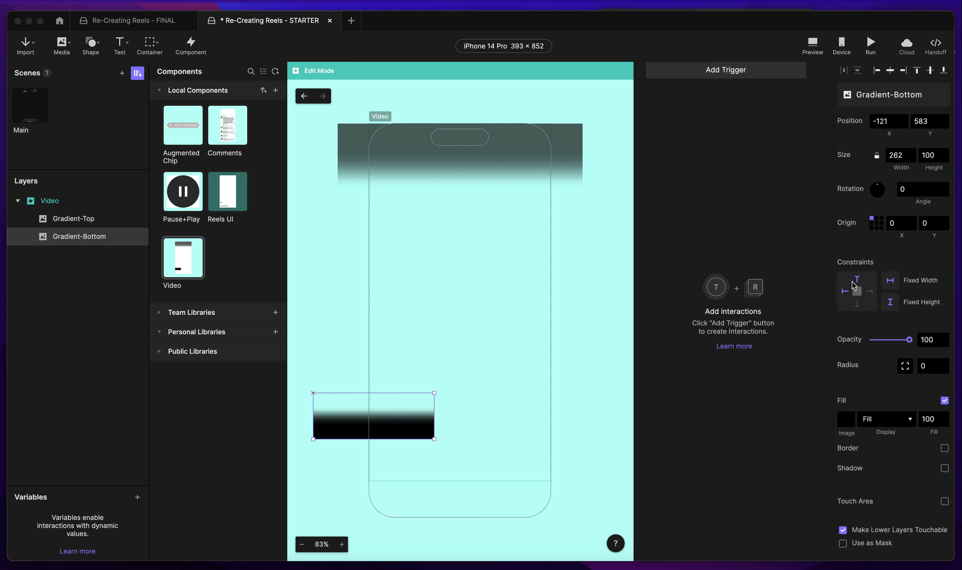
pyautogui.click(894, 154)
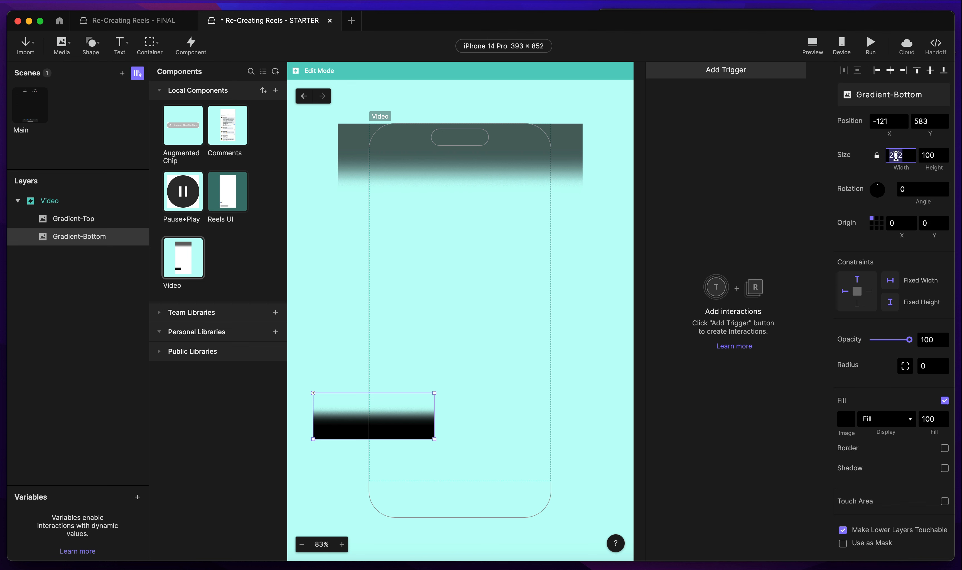
pyautogui.write('650')
pyautogui.press('Return')
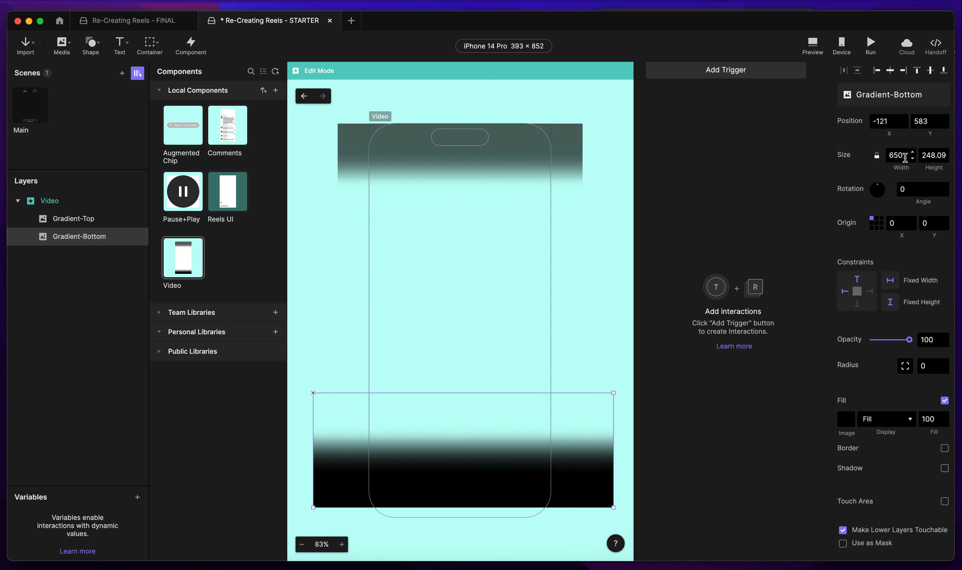
pyautogui.click(933, 155)
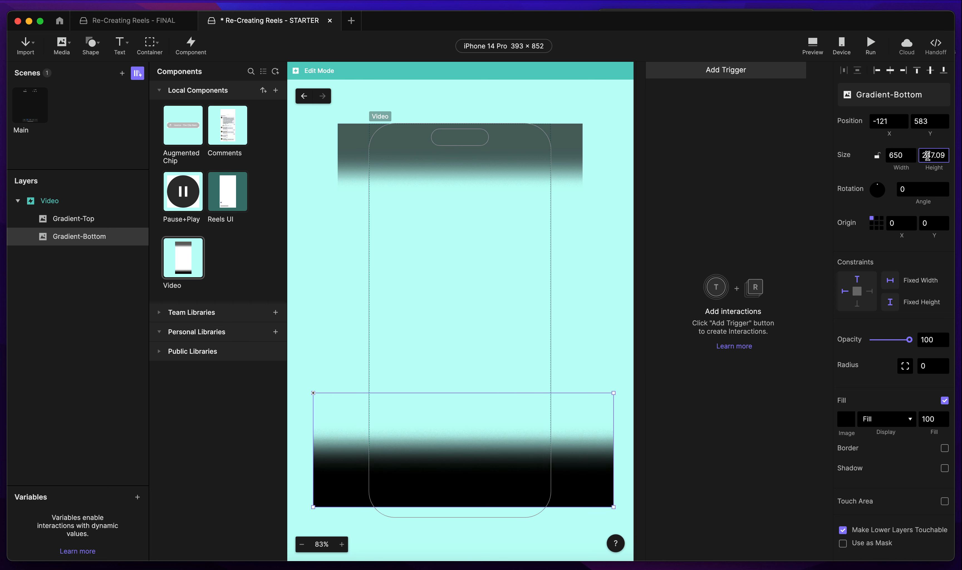
pyautogui.write('250')
pyautogui.press('Return')
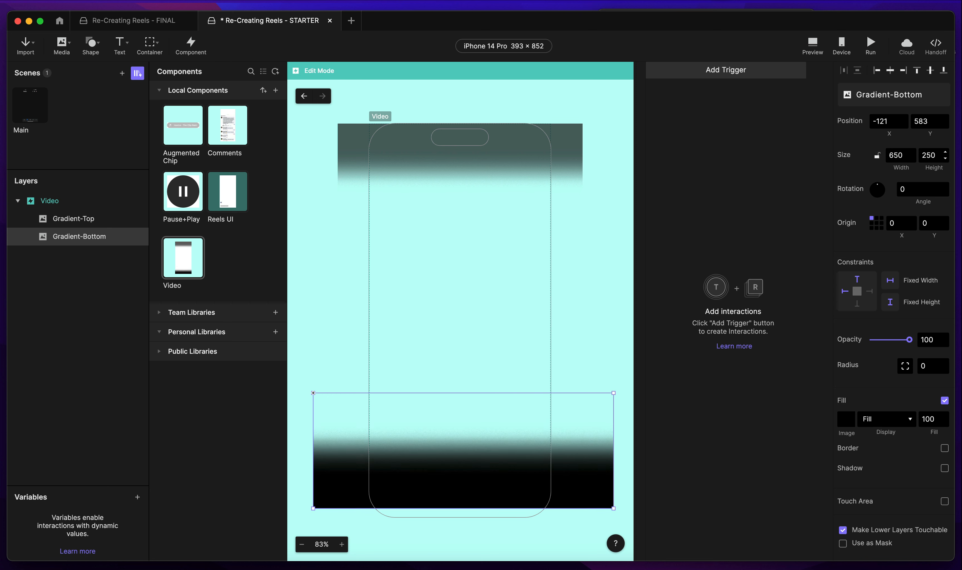
# Set Gradient-Bottom's opacity to 60 and align it to the Video component's horizontal centre and bottom edge.
pyautogui.click(932, 343)
pyautogui.write('60')
pyautogui.press('Return')
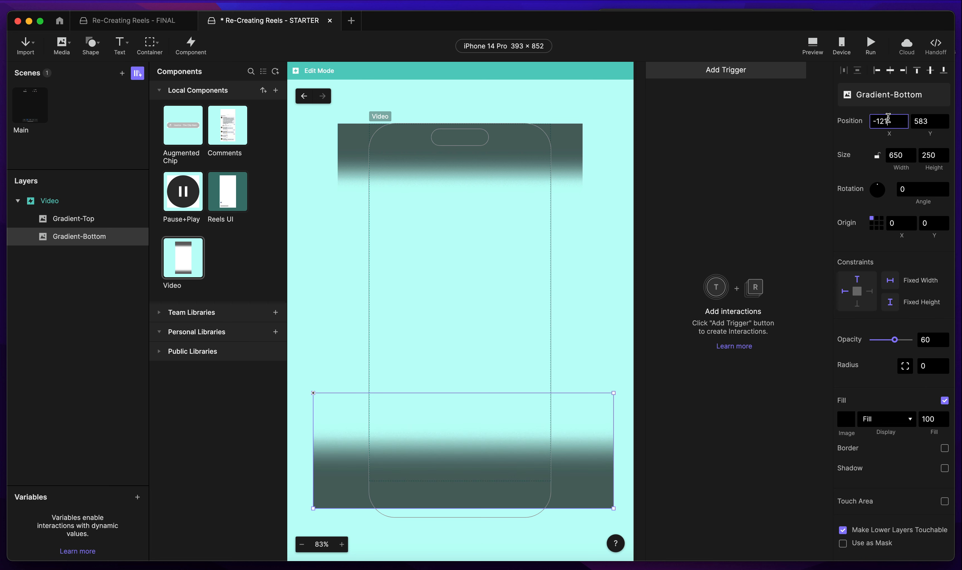
pyautogui.click(890, 71)
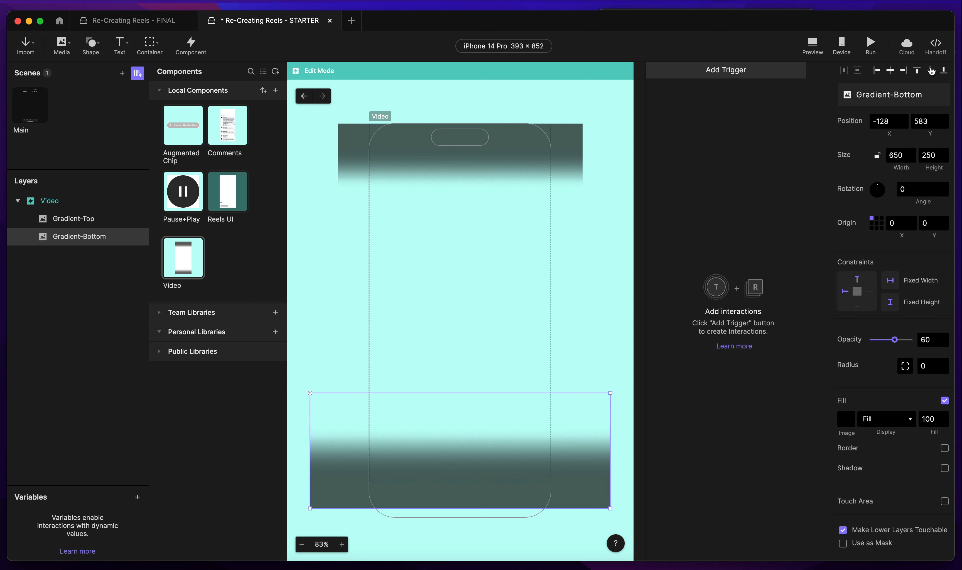
pyautogui.click(944, 71)
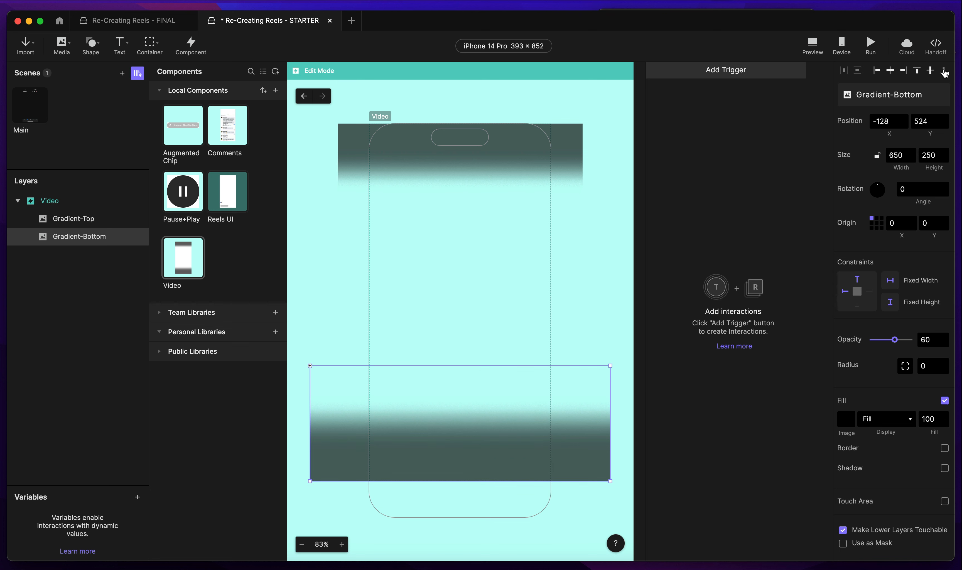
# Enable Clip Sublayers on the Video component so the gradients are cropped to its bounds.
pyautogui.click(83, 207)
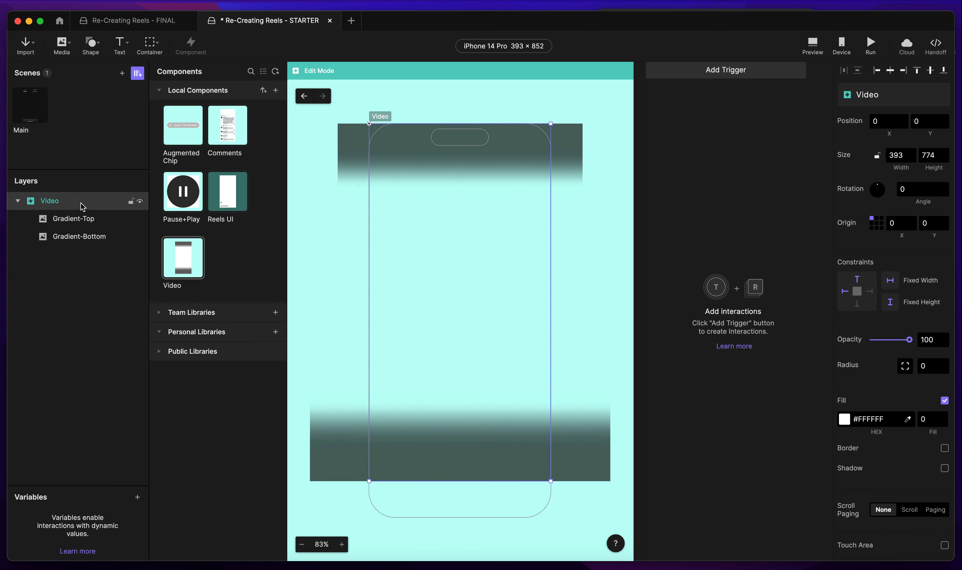
pyautogui.scroll(-3, 905, 393)
pyautogui.click(871, 539)
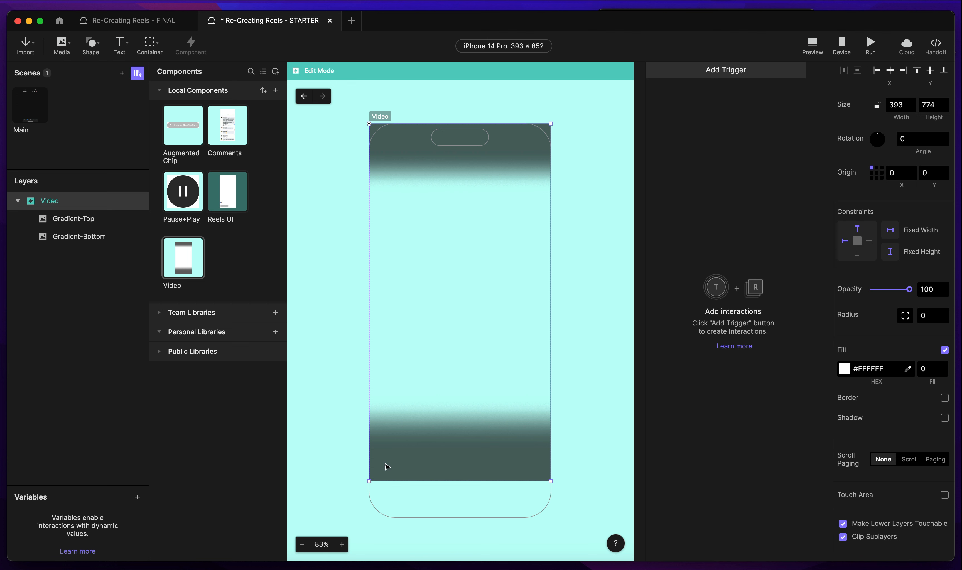
# Switch to Finder and import StarWars-Audio.mp4 from the Videos folder onto the Video component's canvas.
pyautogui.press('super+Tab')
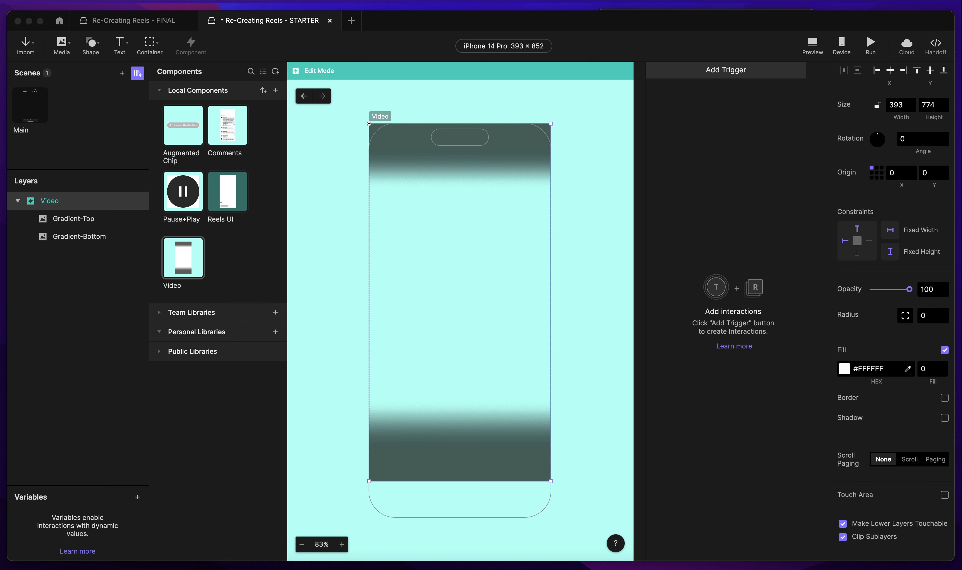
pyautogui.press('super+Tab')
pyautogui.press('super+Tab')
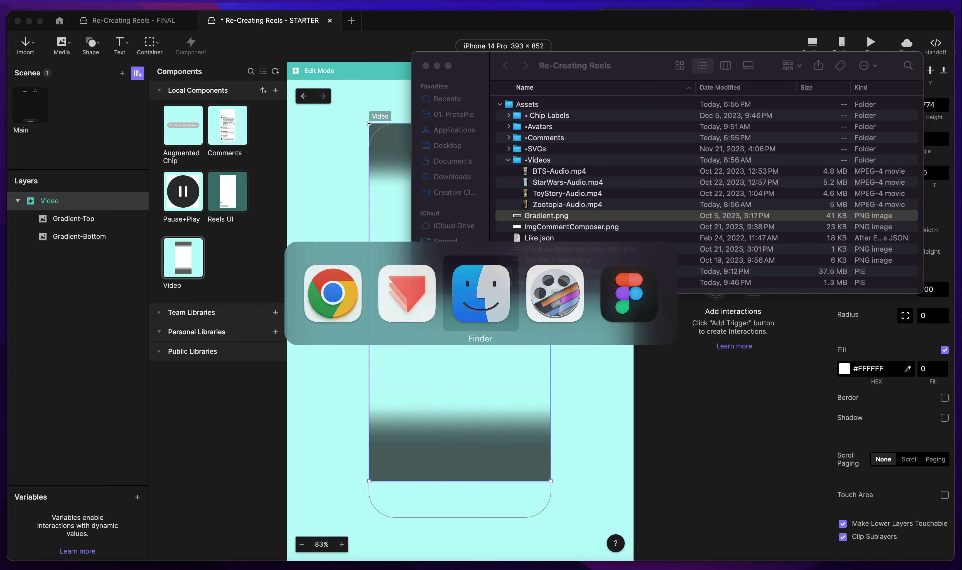
pyautogui.click(576, 175)
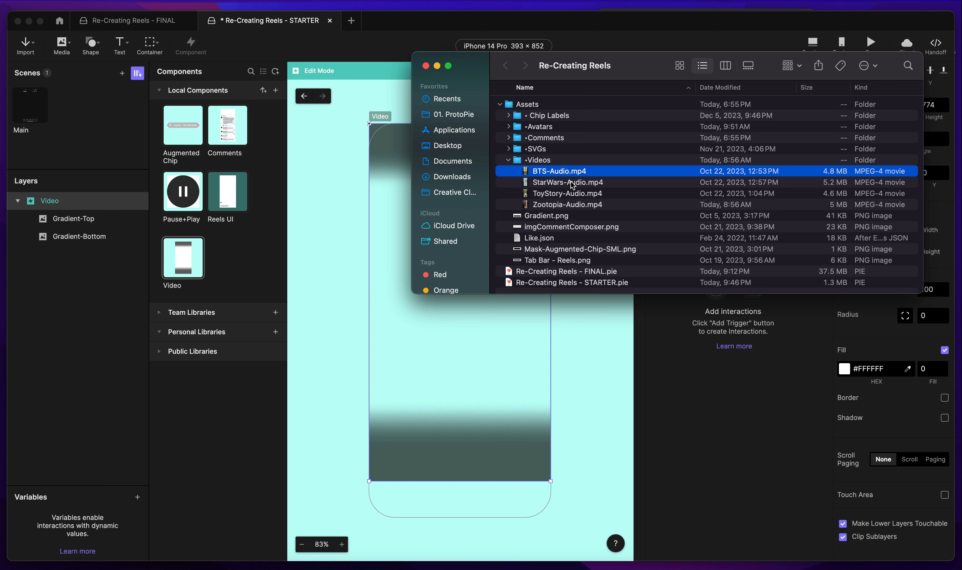
pyautogui.click(572, 186)
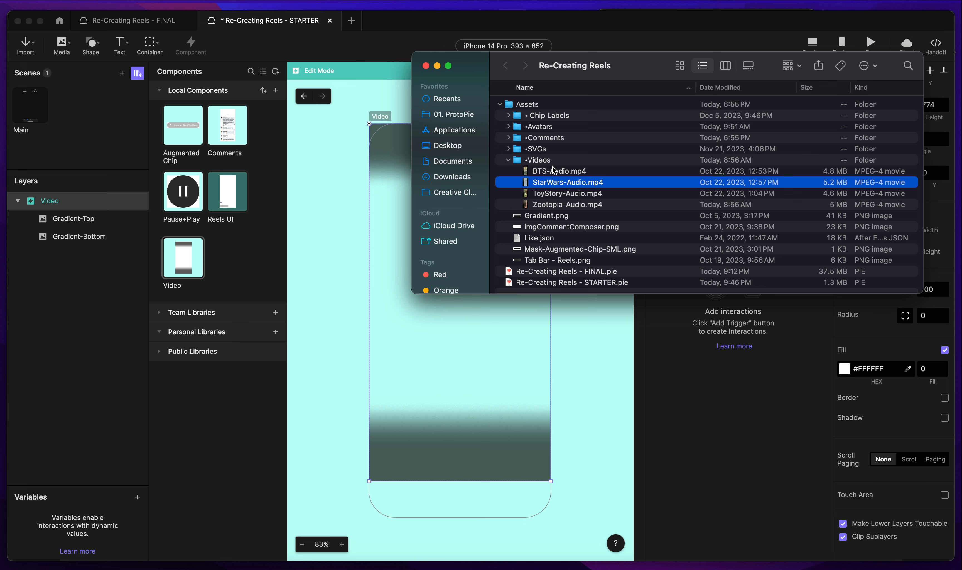
pyautogui.moveTo(549, 176); pyautogui.dragTo(484, 304)
pyautogui.click(339, 243)
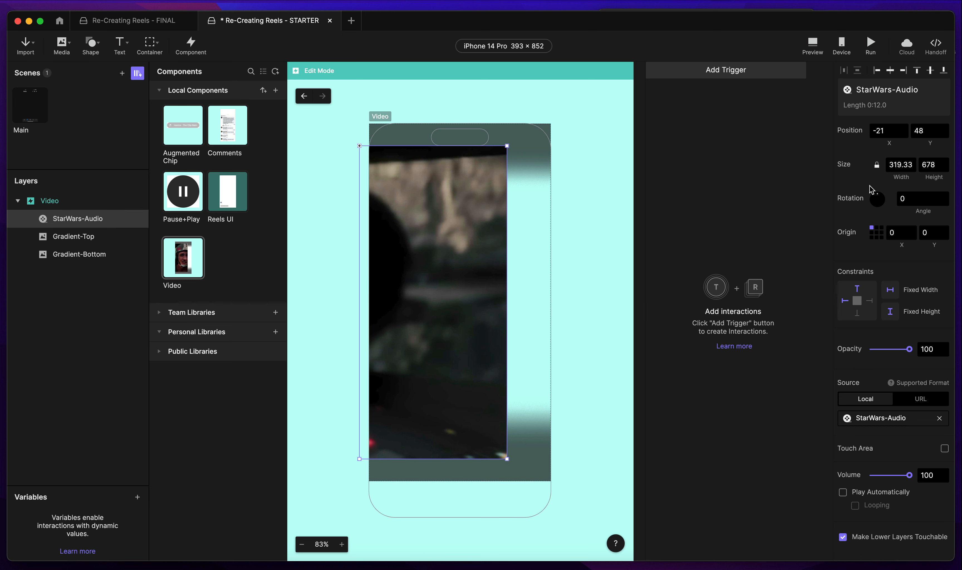
# Resize the StarWars-Audio layer to 400 wide by 850 high.
pyautogui.click(896, 165)
pyautogui.write('400')
pyautogui.press('Return')
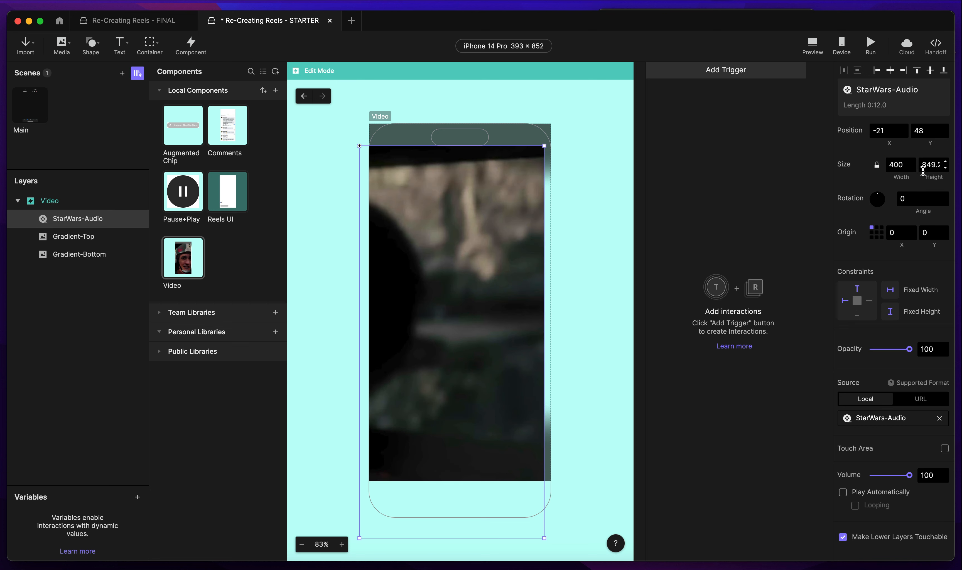
pyautogui.doubleClick(931, 169)
pyautogui.press('Right')
pyautogui.click(877, 165)
pyautogui.write('850')
pyautogui.press('Return')
pyautogui.click(878, 164)
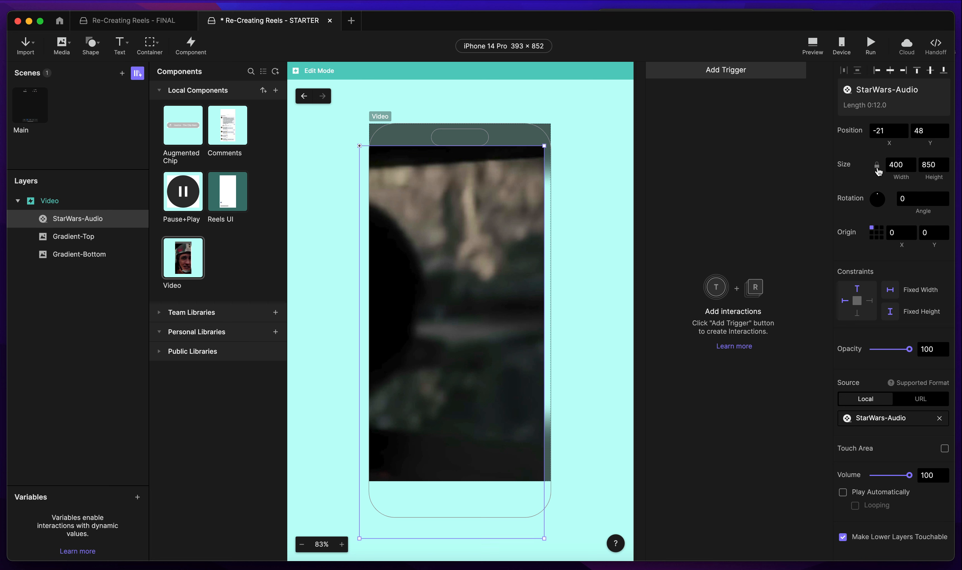
# Centre the StarWars-Audio layer horizontally and vertically in the Video component, leaving Play Automatically off.
pyautogui.click(891, 70)
pyautogui.click(931, 70)
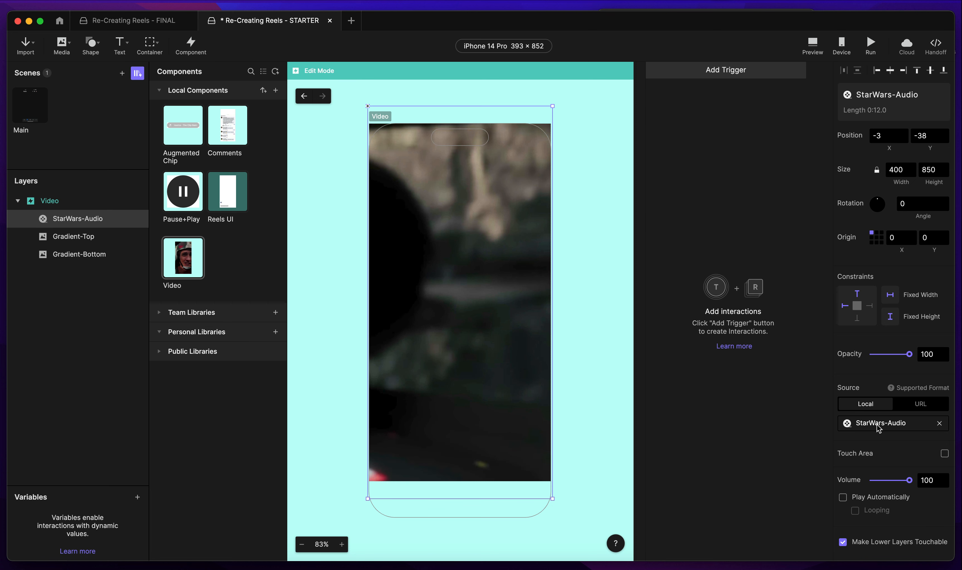
pyautogui.scroll(-1, 879, 429)
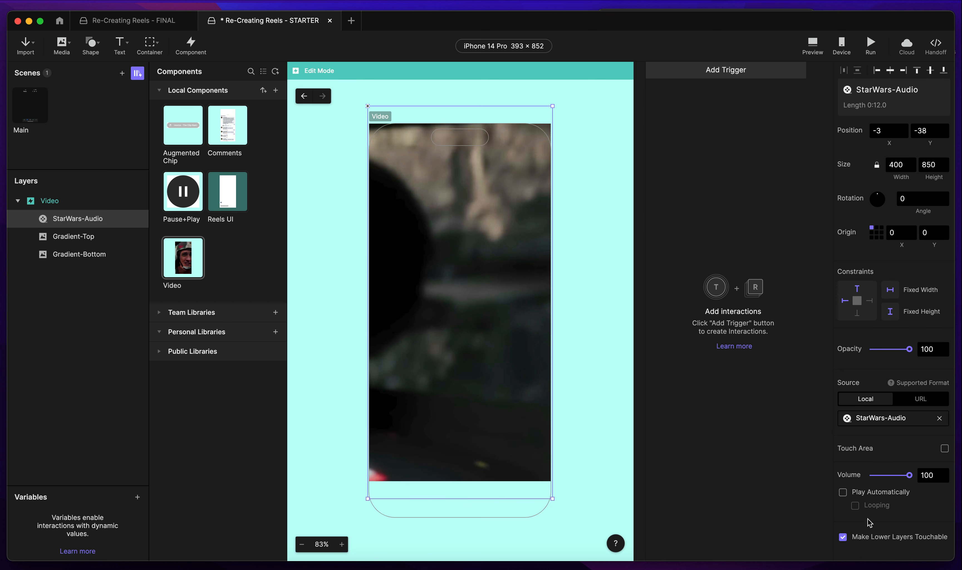
pyautogui.click(843, 493)
pyautogui.click(843, 493)
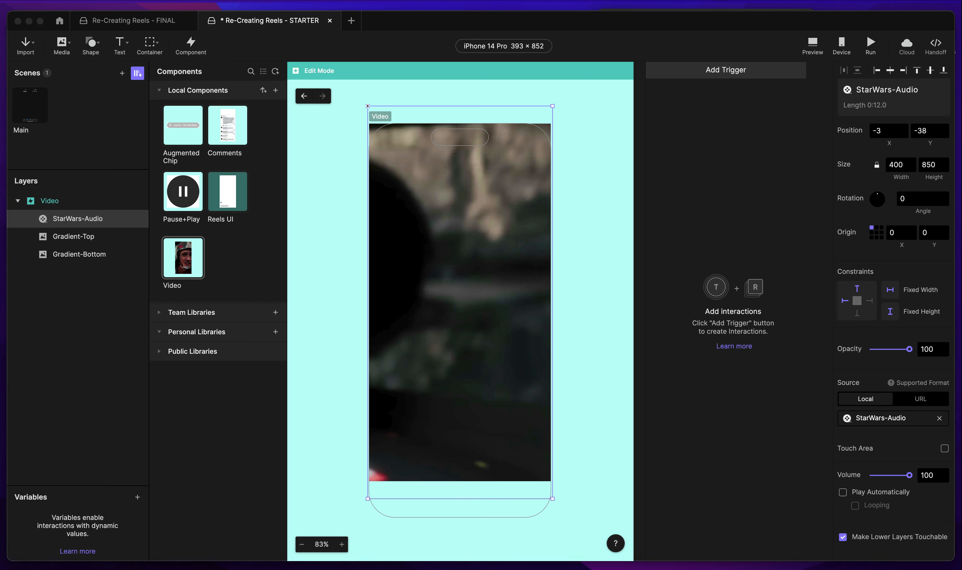
# Move the StarWars-Audio layer below Gradient-Bottom and rename it Clip.
pyautogui.moveTo(88, 222); pyautogui.dragTo(80, 269)
pyautogui.doubleClick(78, 254)
pyautogui.write('Clip')
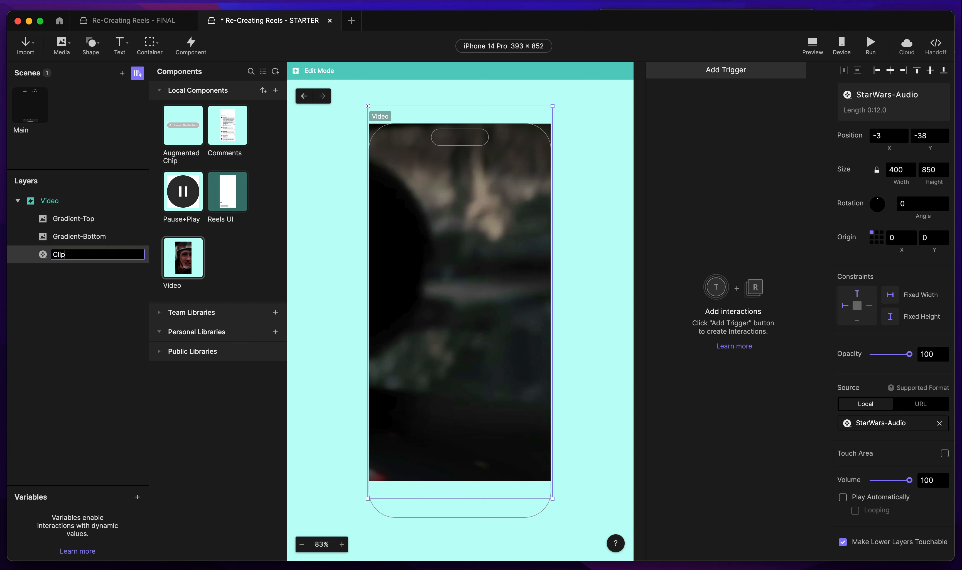
pyautogui.press('Return')
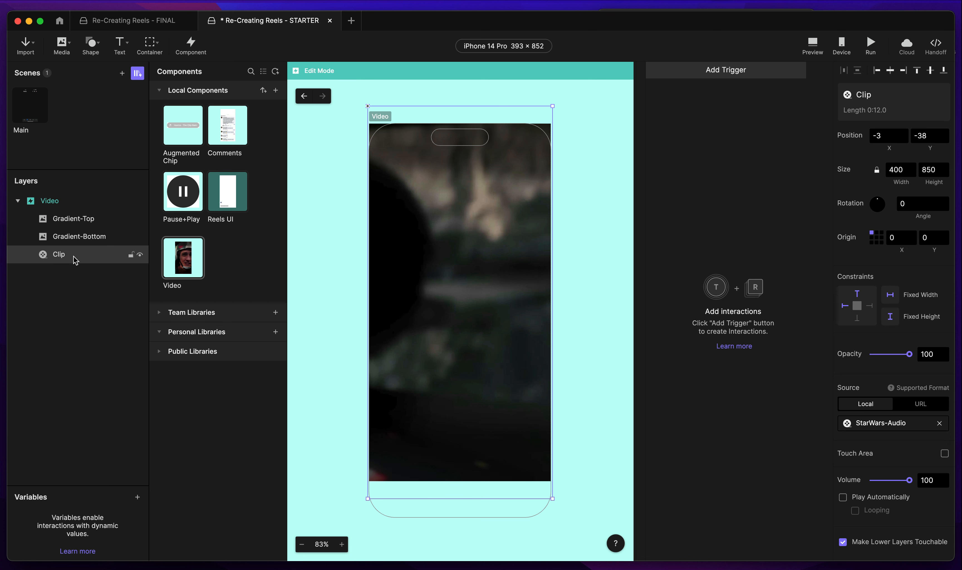
# Rename the Clip layer as Video, and change its name back to Clip.
pyautogui.doubleClick(74, 254)
pyautogui.write('Video')
pyautogui.press('Return')
pyautogui.click(61, 201)
pyautogui.click(69, 256)
pyautogui.doubleClick(67, 256)
pyautogui.write('Cl')
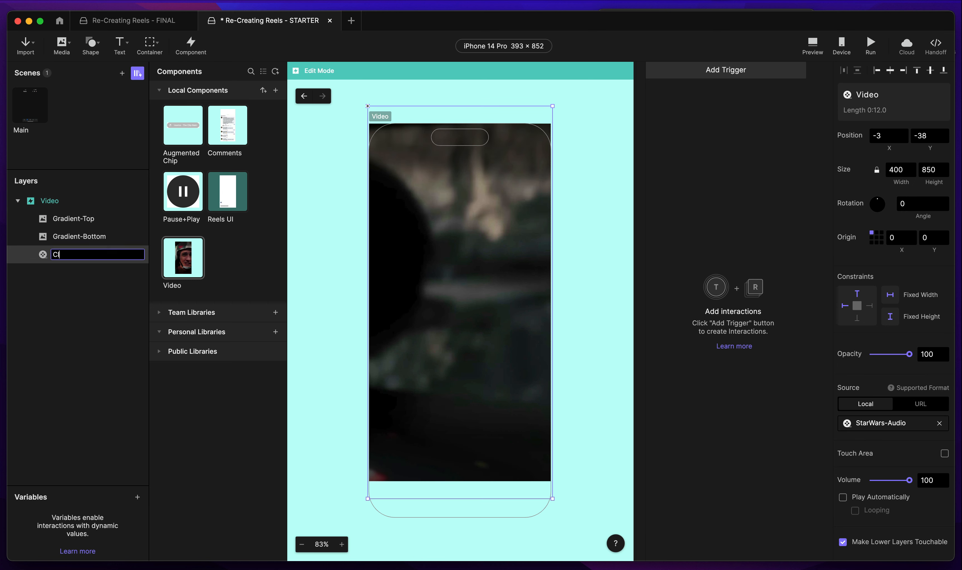
pyautogui.press('Return')
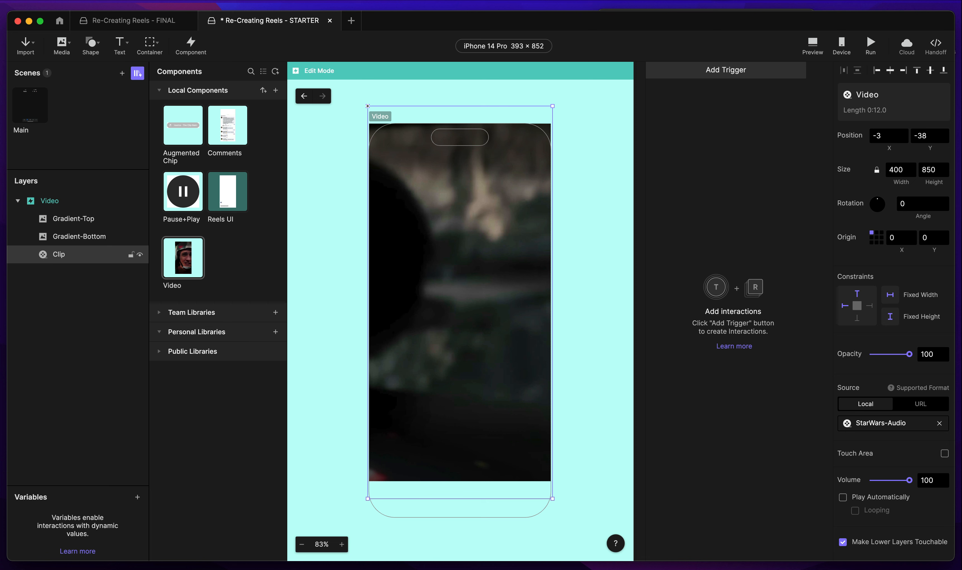
pyautogui.click(73, 254)
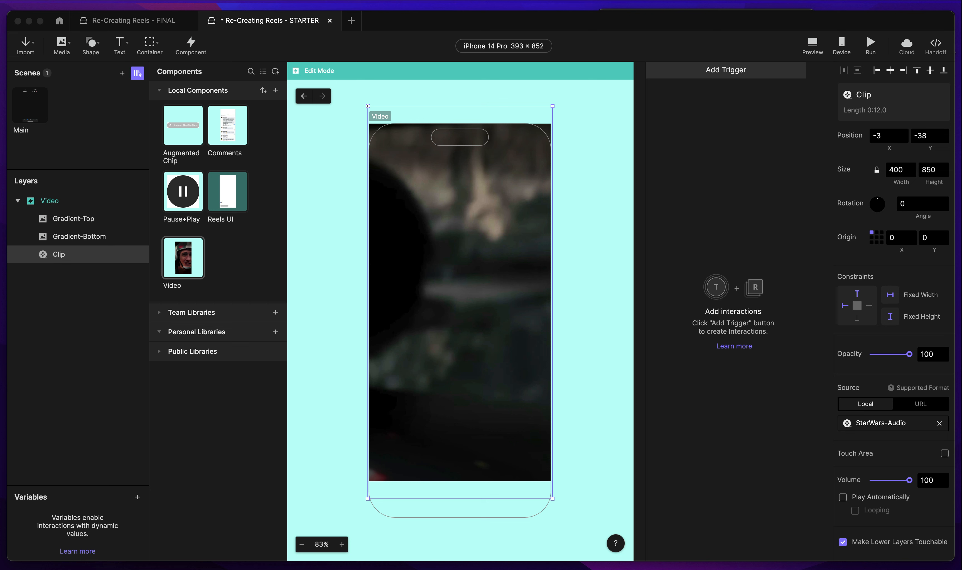
# Draw a rectangle about 261 wide by 71 high over the lower part of the Video component.
pyautogui.scroll(-5, 303, 306)
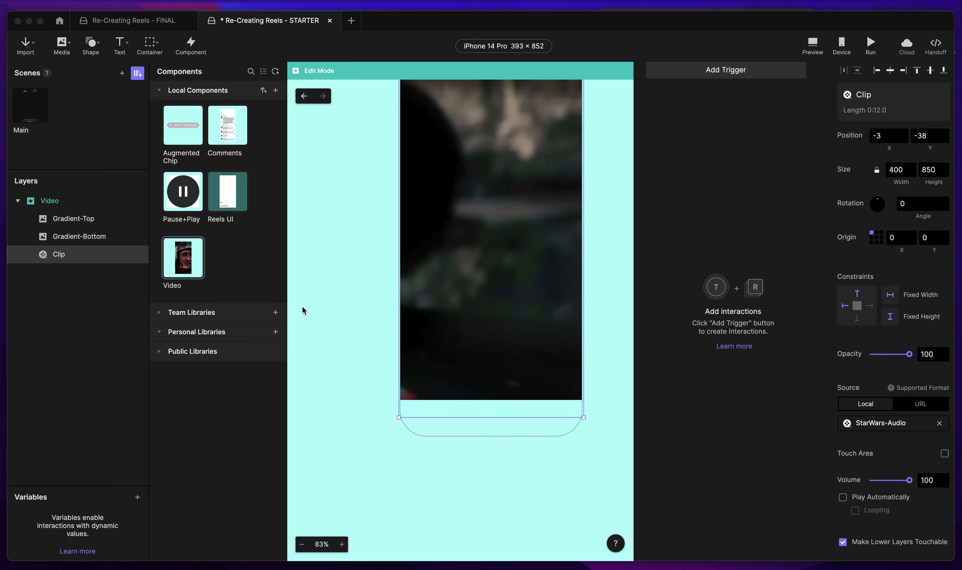
pyautogui.click(322, 318)
pyautogui.scroll(5, 408, 339)
pyautogui.scroll(-3, 409, 341)
pyautogui.press('r')
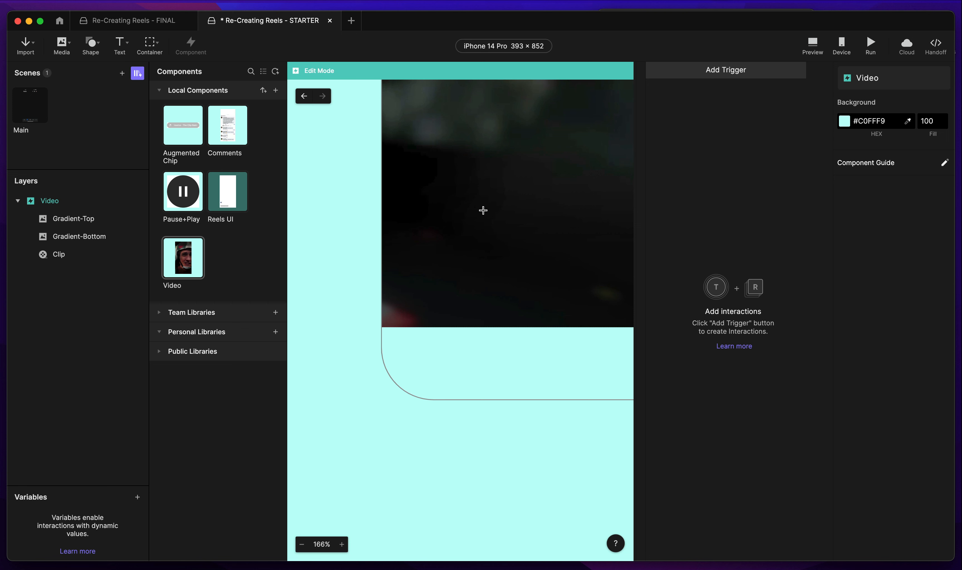
pyautogui.moveTo(409, 201); pyautogui.dragTo(648, 267)
pyautogui.moveTo(459, 237); pyautogui.dragTo(462, 273)
# Position the rectangle at X 0 and Y 703, flush with the Video component's bottom edge.
pyautogui.click(888, 122)
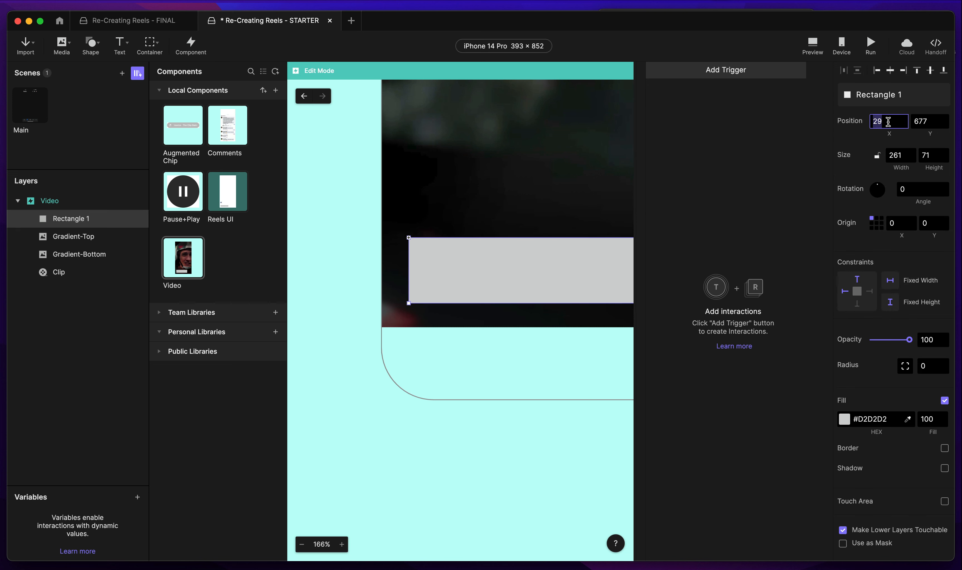
pyautogui.write('0')
pyautogui.press('Tab')
pyautogui.write('703')
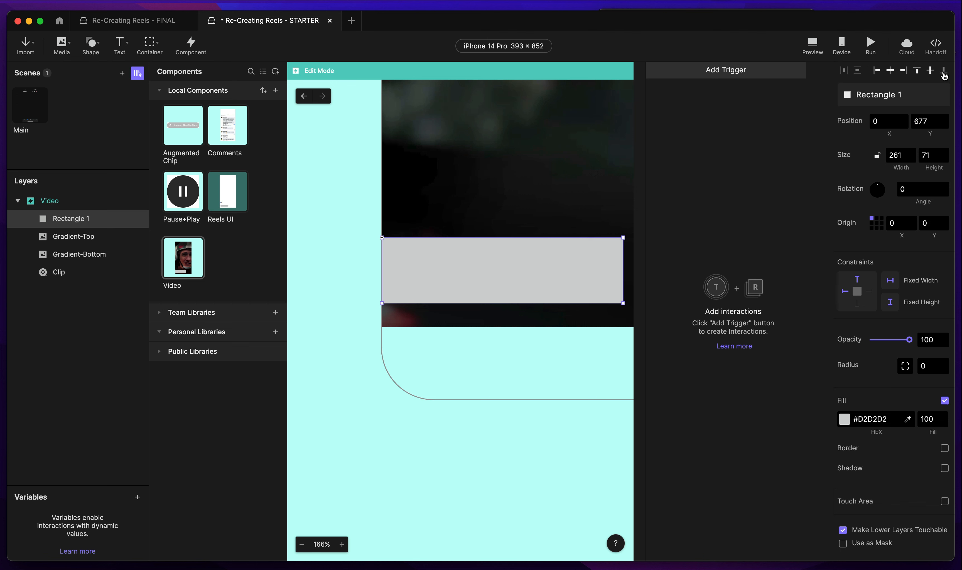
pyautogui.press('Return')
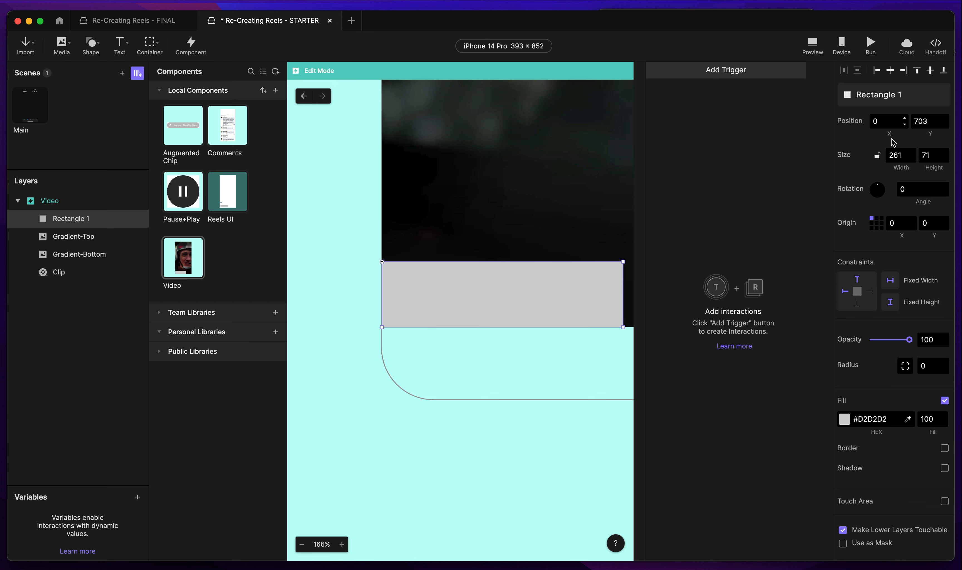
# Resize the rectangle to 393 wide by 1 high and align it to the Video component's bottom edge.
pyautogui.click(896, 155)
pyautogui.write('393')
pyautogui.press('Tab')
pyautogui.write('1')
pyautogui.press('Return')
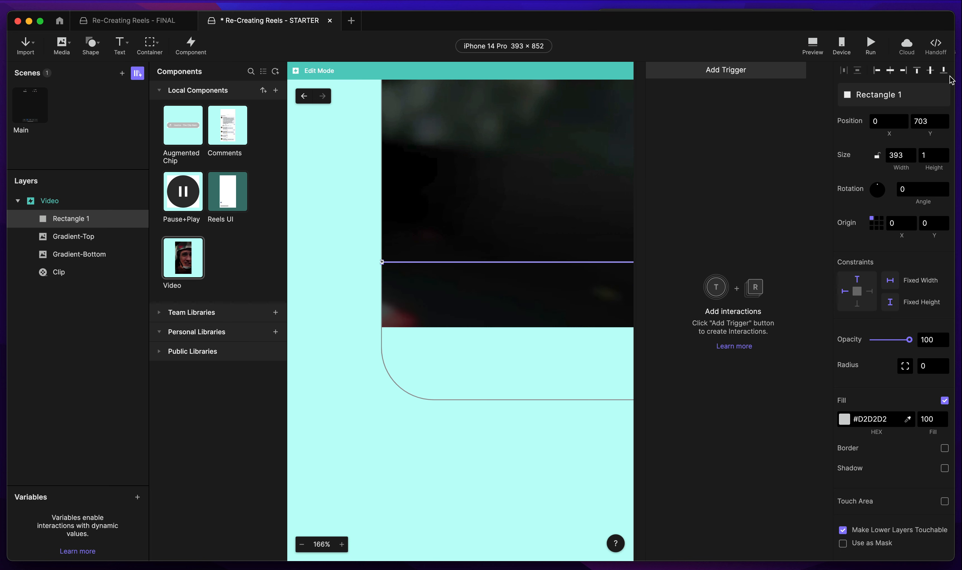
pyautogui.click(944, 70)
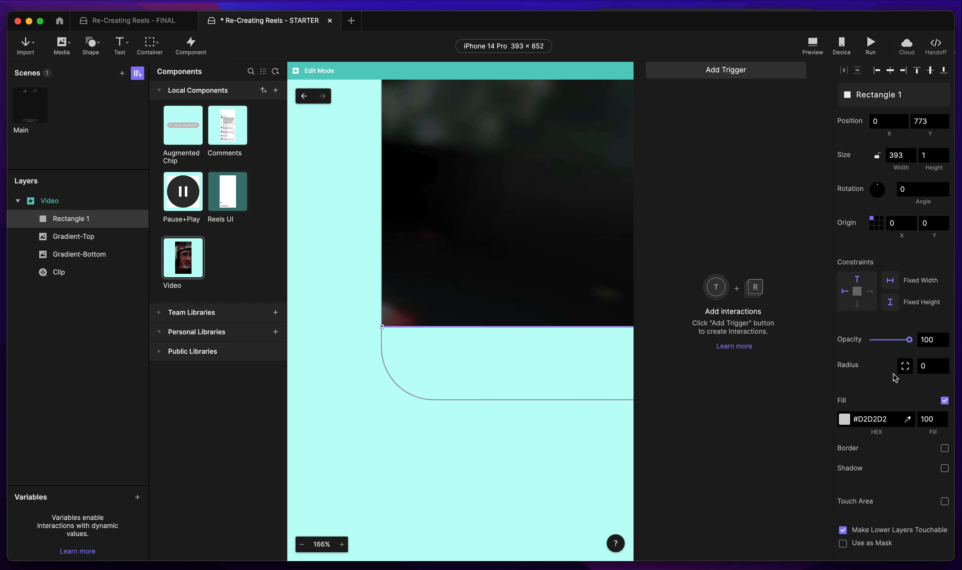
# Give the thin rectangle a white #FFFFFF fill with a fill opacity of 35.
pyautogui.click(845, 421)
pyautogui.moveTo(757, 374); pyautogui.dragTo(602, 212)
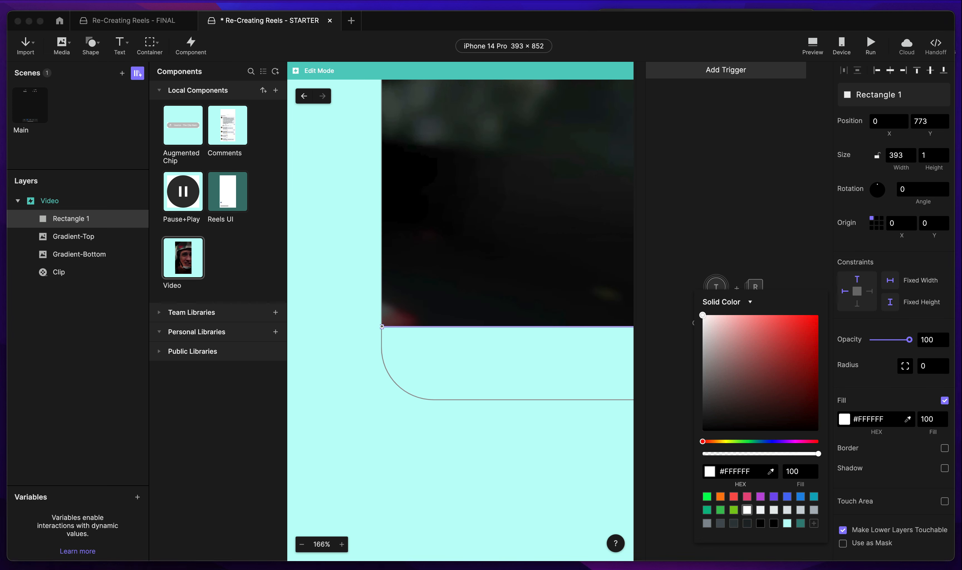
pyautogui.click(936, 425)
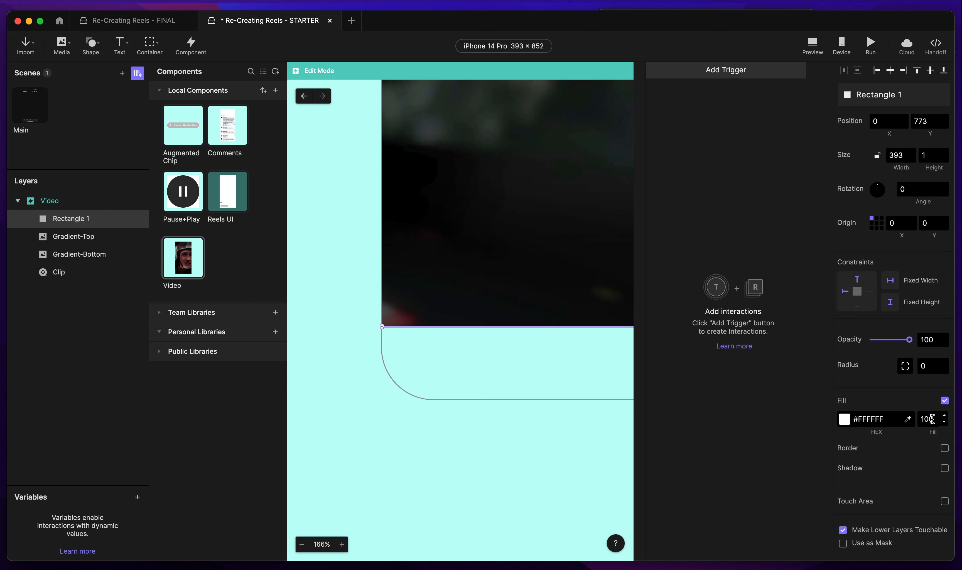
pyautogui.click(933, 341)
pyautogui.click(932, 420)
pyautogui.write('35')
pyautogui.press('Return')
pyautogui.click(490, 361)
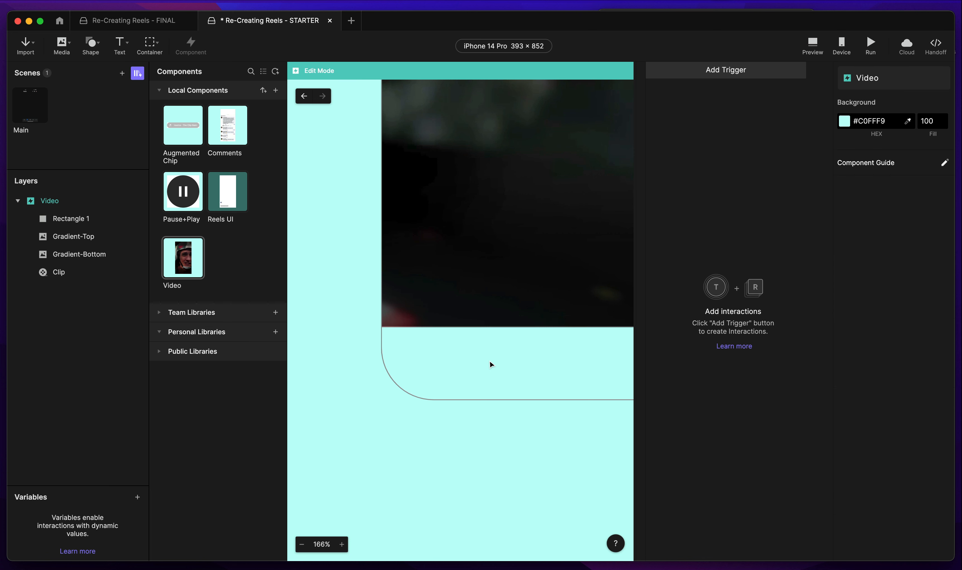
# Check the thin line along the component's bottom edge up close and rename the Rectangle 1 layer Progress-Base.
pyautogui.scroll(10, 458, 315)
pyautogui.scroll(-2, 433, 445)
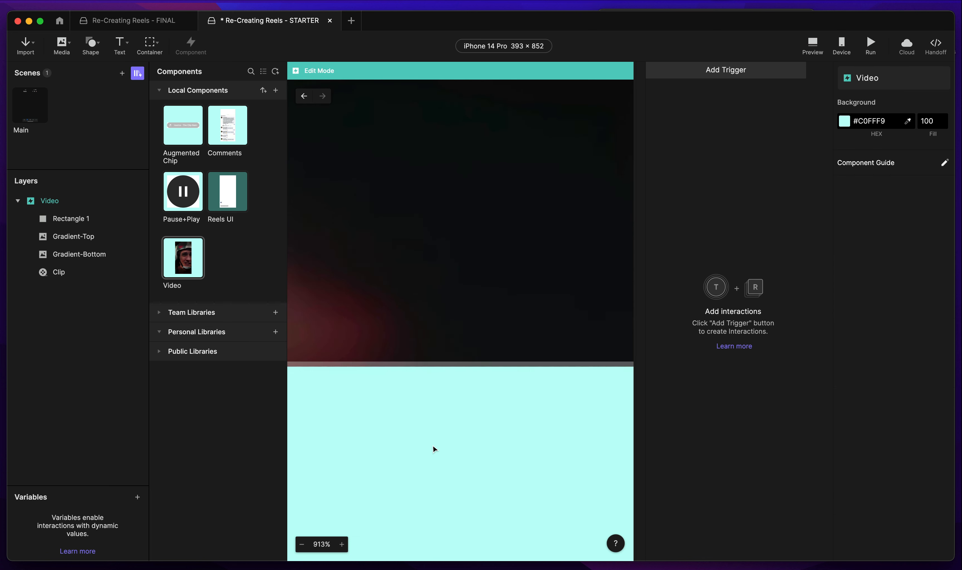
pyautogui.hscroll(-10, 433, 445)
pyautogui.scroll(5, 522, 372)
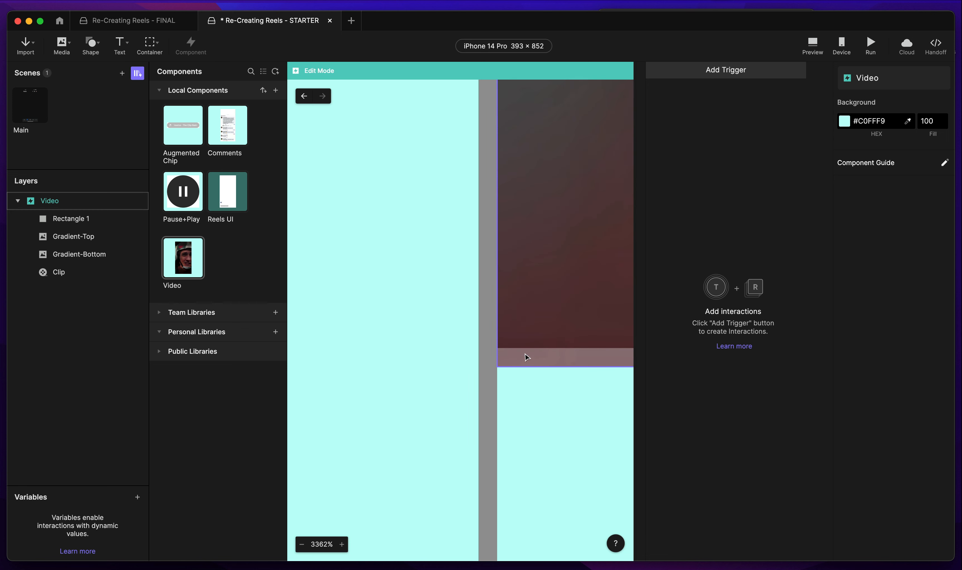
pyautogui.hscroll(-2, 531, 364)
pyautogui.hscroll(3, 531, 363)
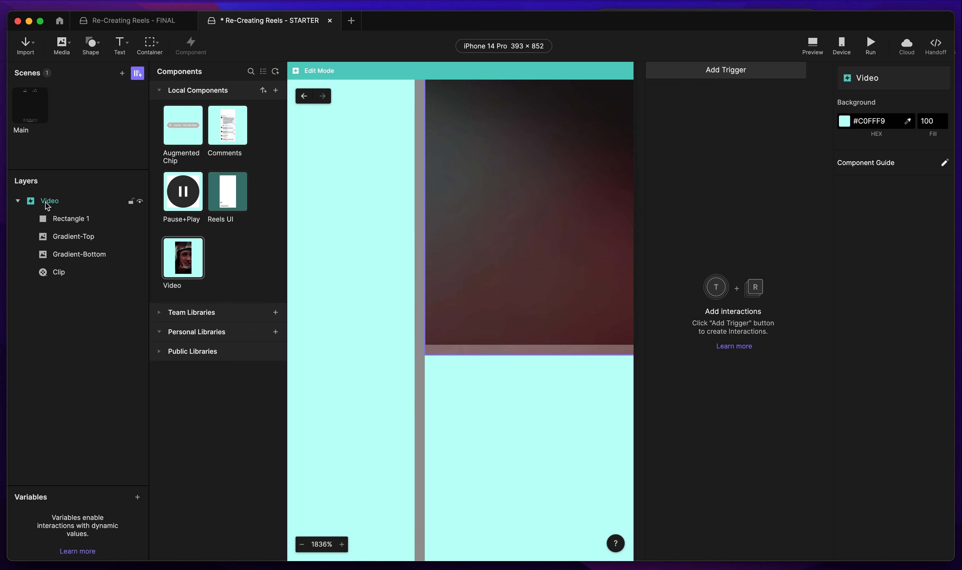
pyautogui.click(70, 220)
pyautogui.doubleClick(68, 219)
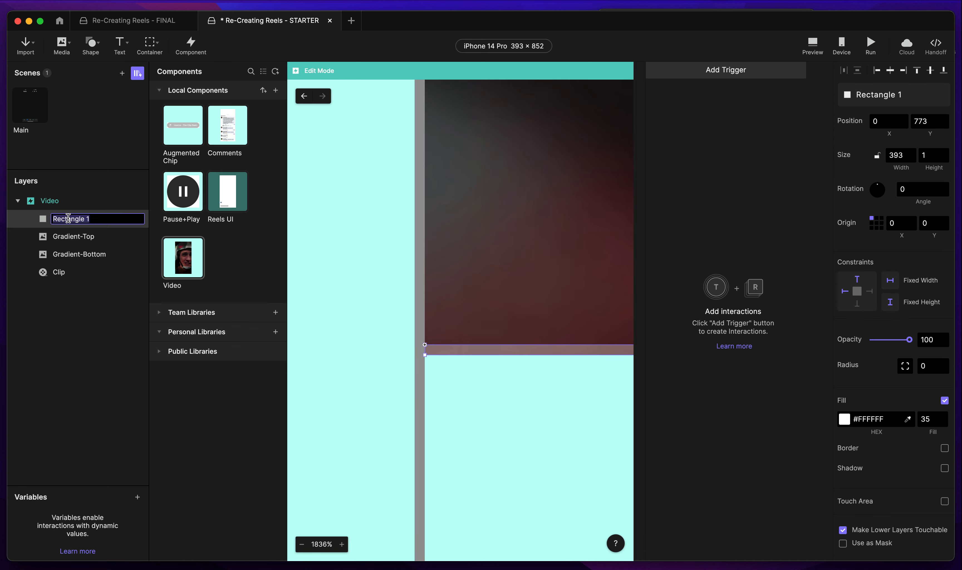
pyautogui.write('Progress-Base')
pyautogui.press('Return')
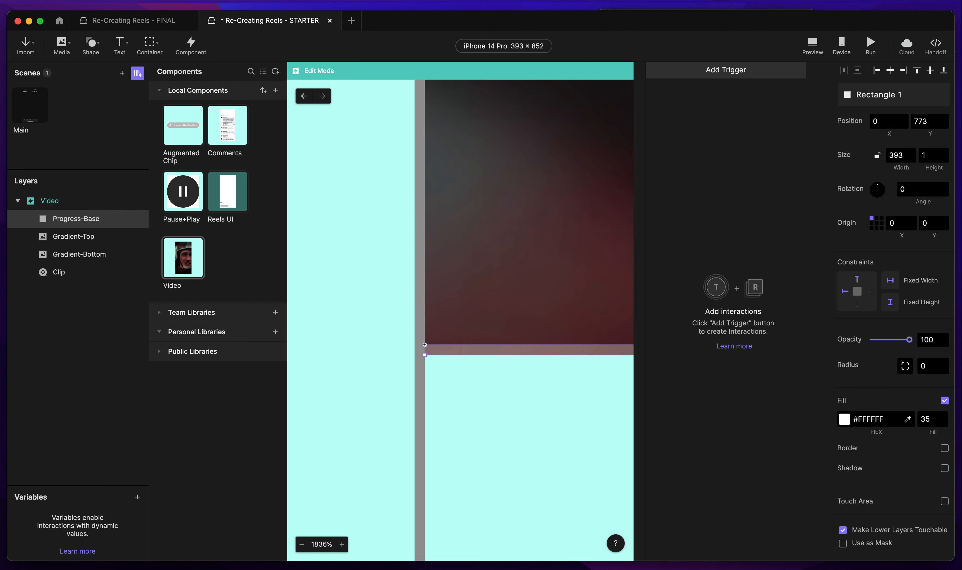
# Duplicate the Progress-Base layer and rename the copy Progress-Fill.
pyautogui.press('super+d')
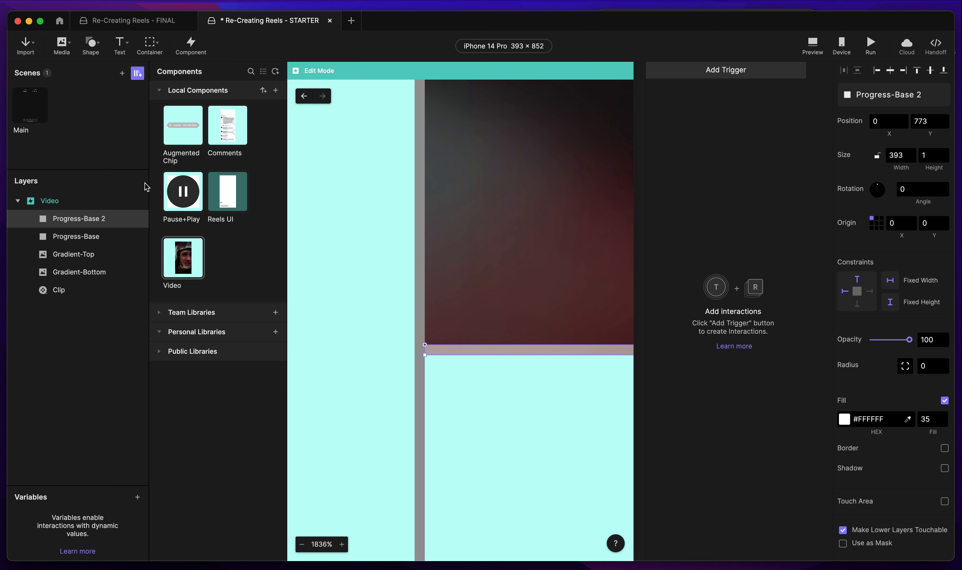
pyautogui.doubleClick(90, 217)
pyautogui.click(84, 219)
pyautogui.press('shift+super+Right')
pyautogui.write('Fill')
pyautogui.press('Return')
# Set Progress-Fill's width to 0.5 and its fill opacity to 100.
pyautogui.click(900, 156)
pyautogui.write('0.5')
pyautogui.press('Return')
pyautogui.click(932, 421)
pyautogui.write('100')
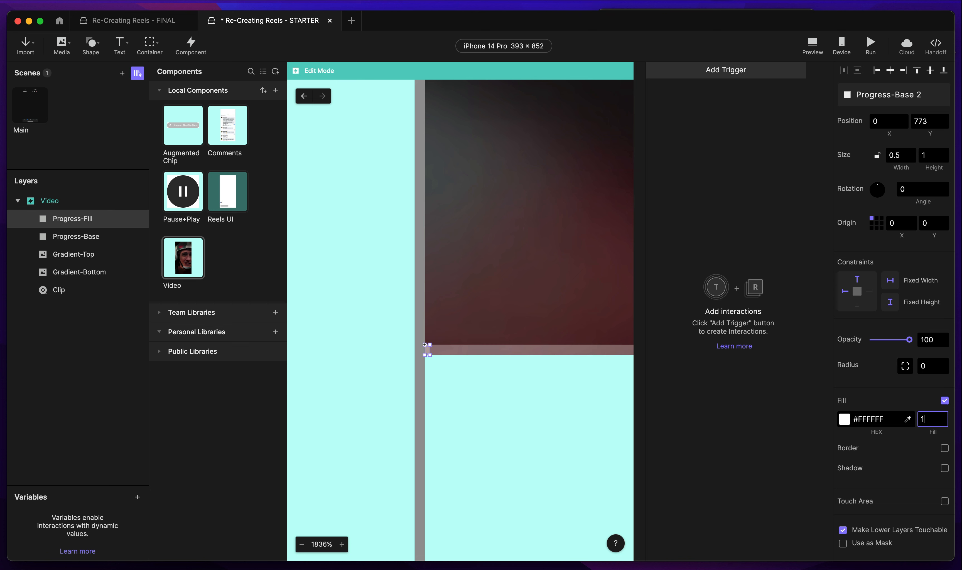
pyautogui.press('Return')
pyautogui.click(355, 436)
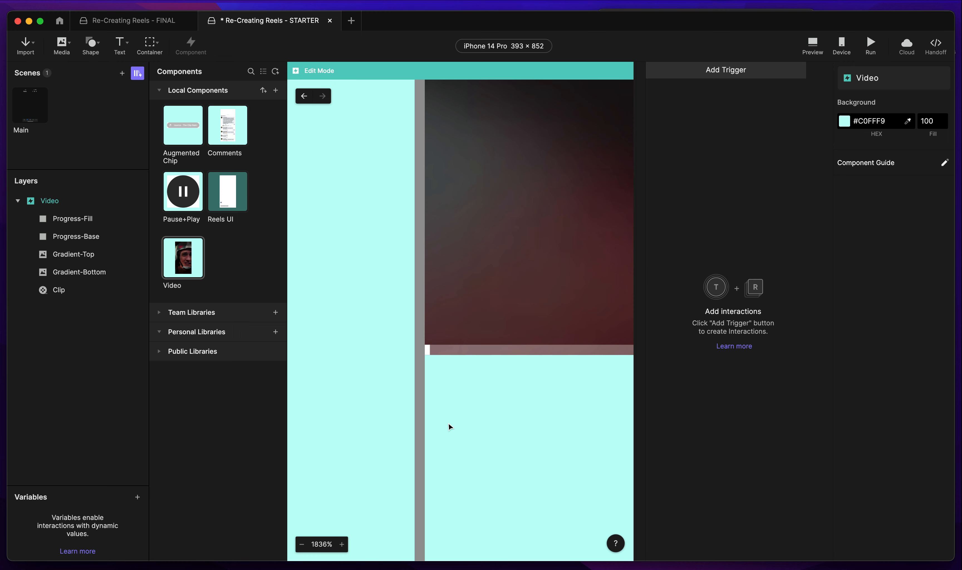
# Place instances of the Reels UI and Pause+Play components together into the Video component.
pyautogui.scroll(-5, 447, 422)
pyautogui.scroll(5, 446, 423)
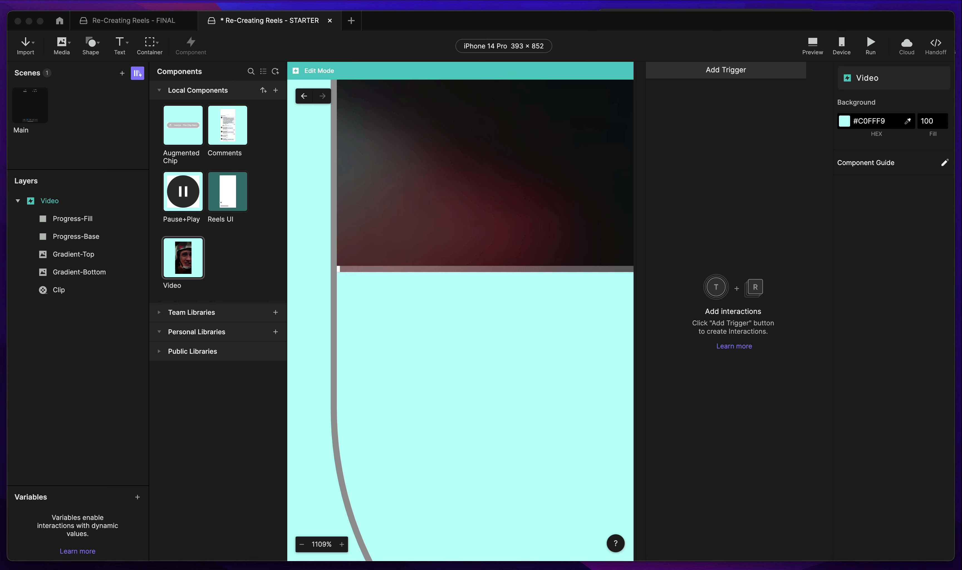
pyautogui.click(231, 187)
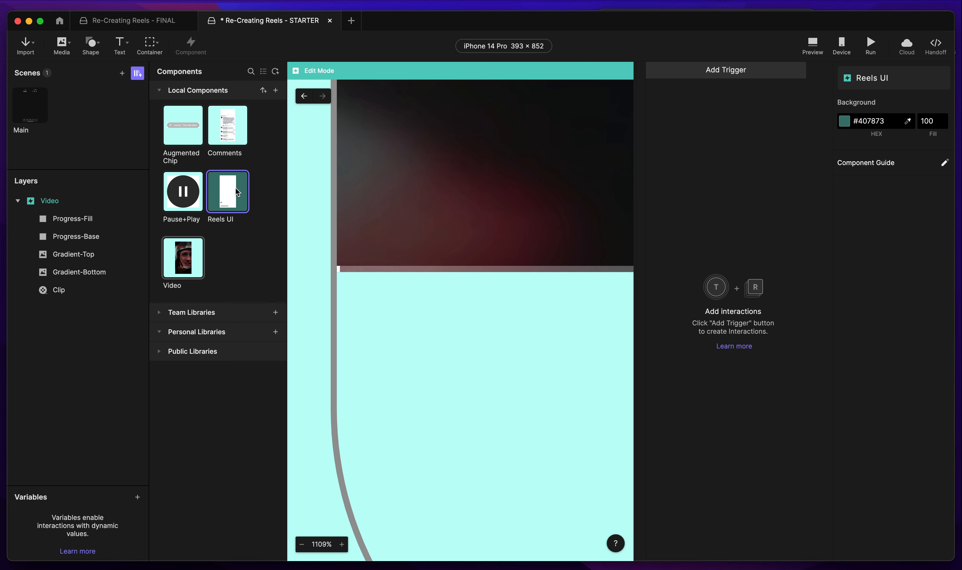
pyautogui.keyDown('shift'); pyautogui.click(189, 195); pyautogui.keyUp('shift')
pyautogui.moveTo(190, 195); pyautogui.dragTo(451, 198)
pyautogui.scroll(-5, 451, 198)
pyautogui.scroll(-1, 450, 202)
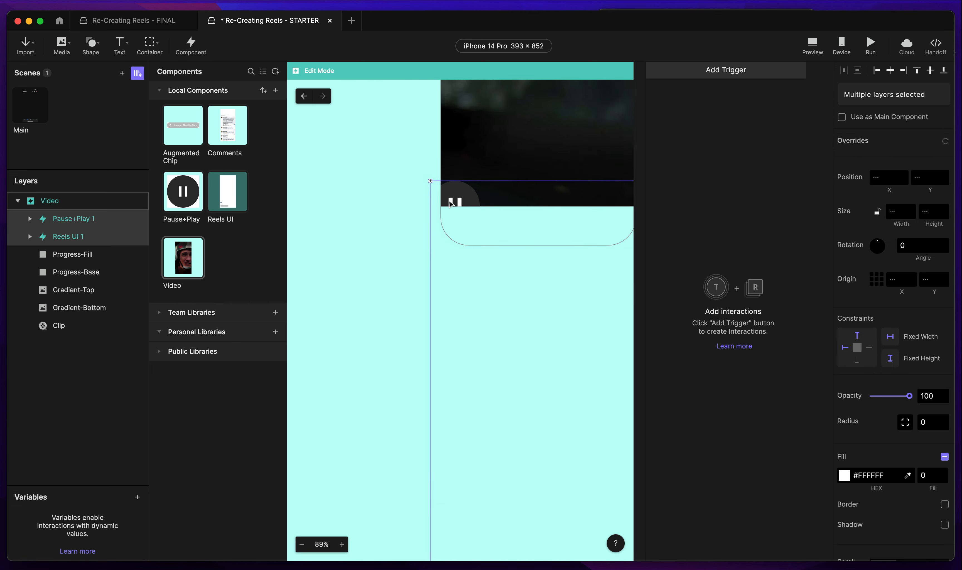
# Rename the two placed component instances Pause+Play and Reels UI, without the trailing number.
pyautogui.click(342, 210)
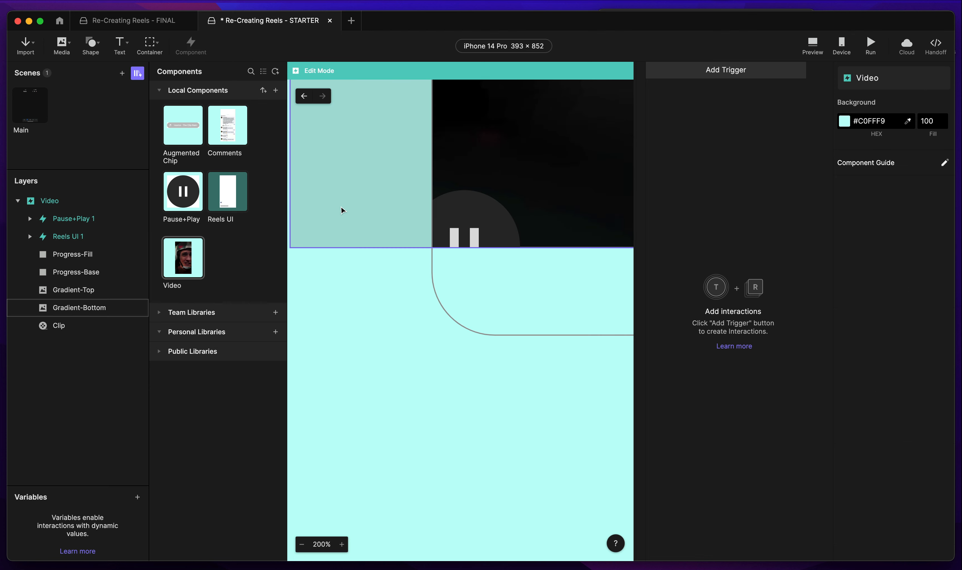
pyautogui.press('super+minus')
pyautogui.click(302, 545)
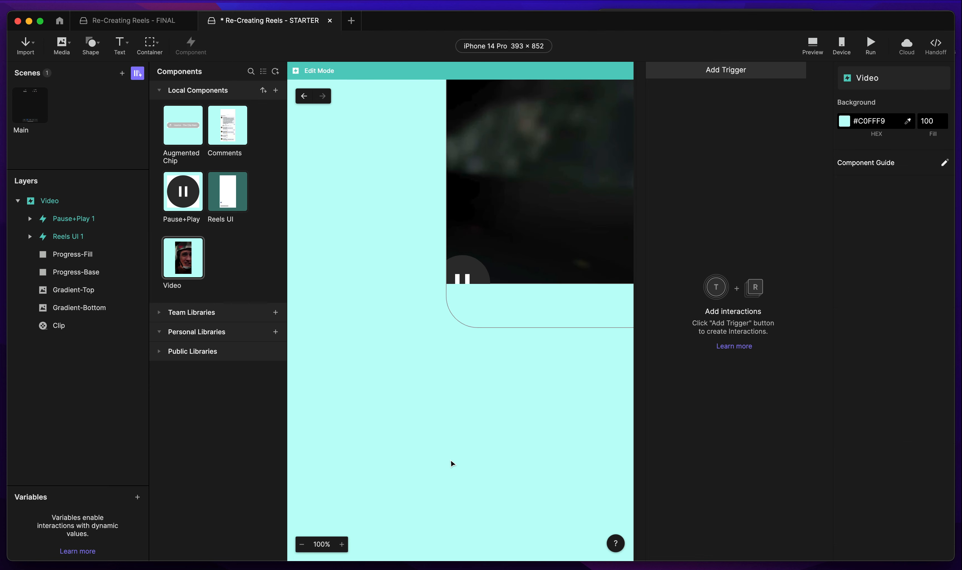
pyautogui.scroll(5, 472, 426)
pyautogui.hscroll(3, 473, 426)
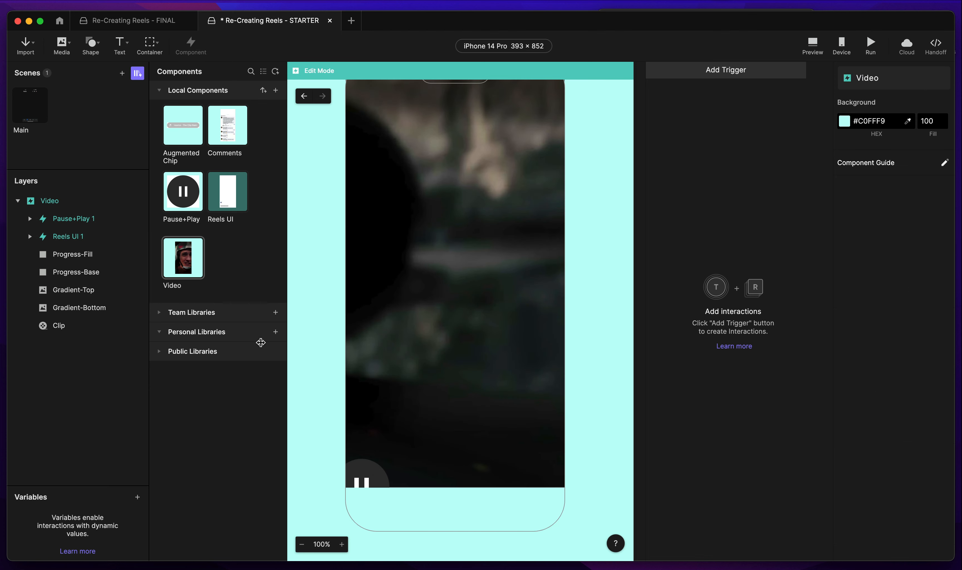
pyautogui.doubleClick(88, 220)
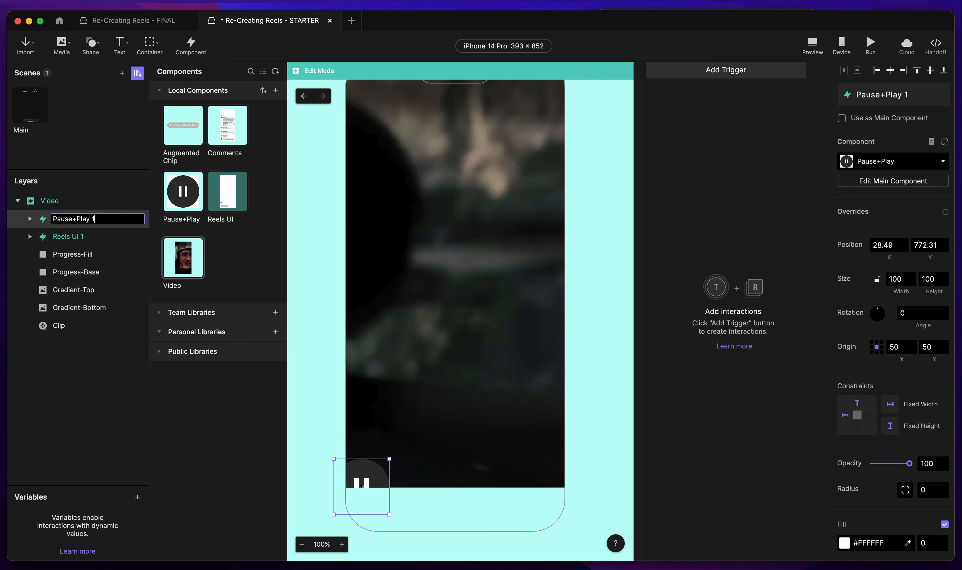
pyautogui.press('Tab')
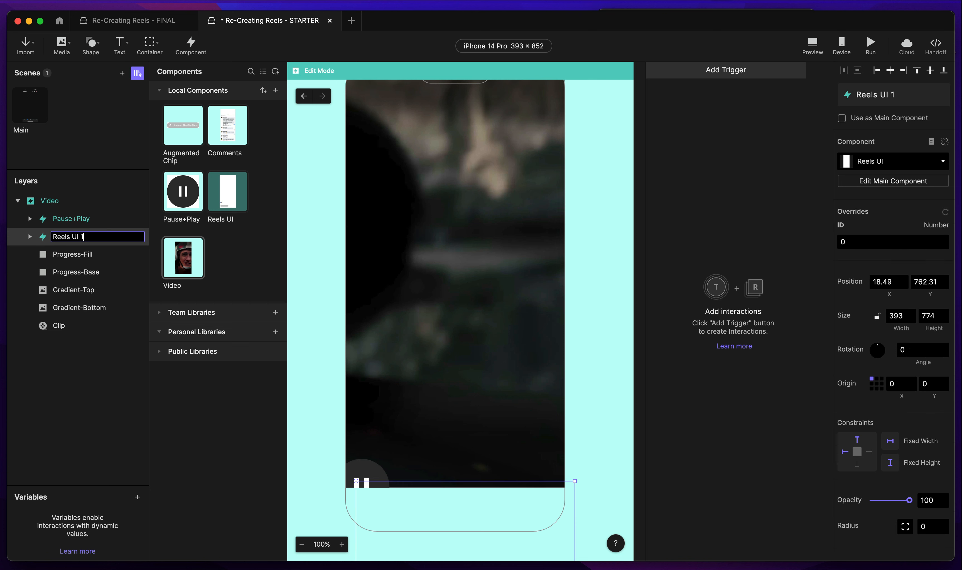
pyautogui.press('Return')
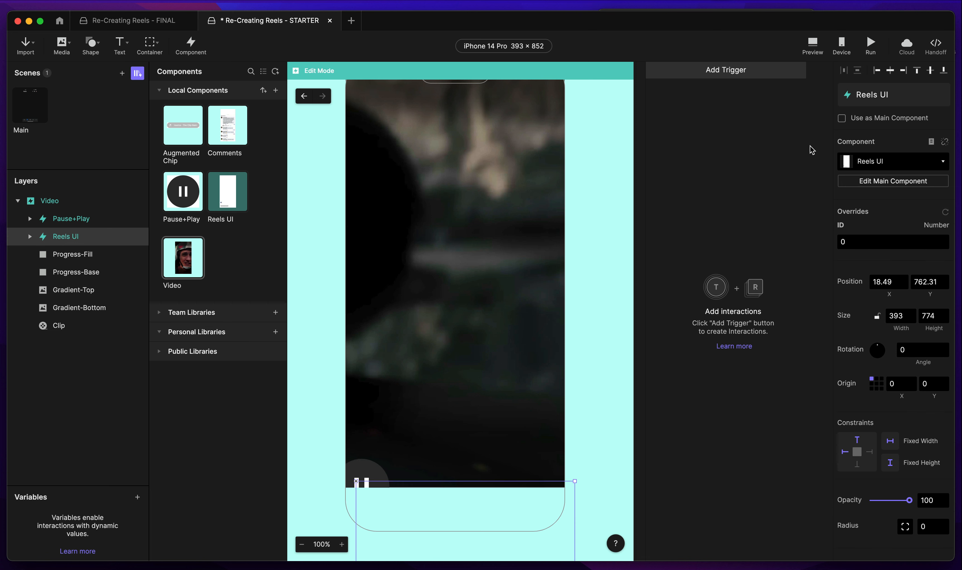
# Set the Reels UI instance's position to X 0 and Y 0.
pyautogui.click(887, 287)
pyautogui.write('0')
pyautogui.press('Tab')
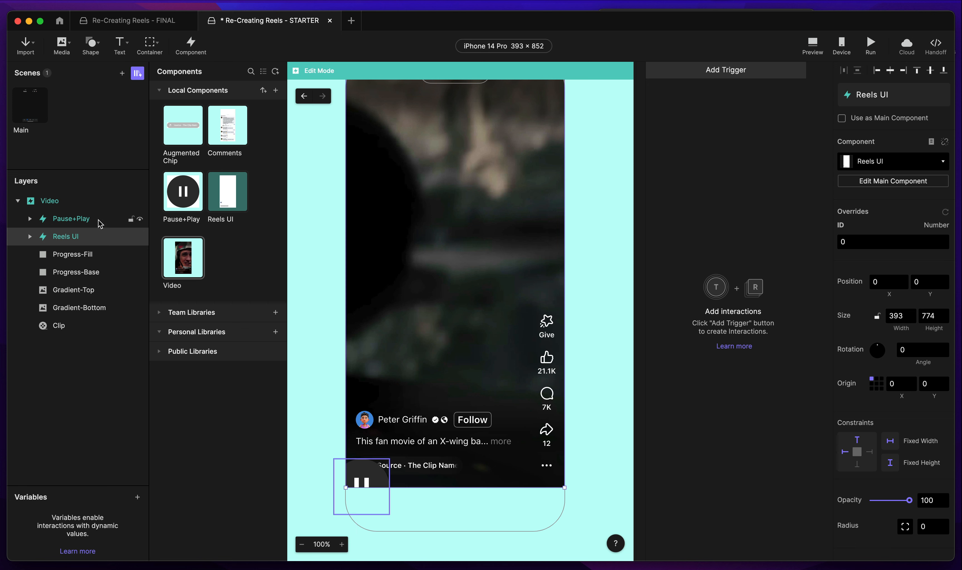
# Centre the Pause+Play instance horizontally and vertically in the Video component.
pyautogui.click(104, 220)
pyautogui.click(890, 71)
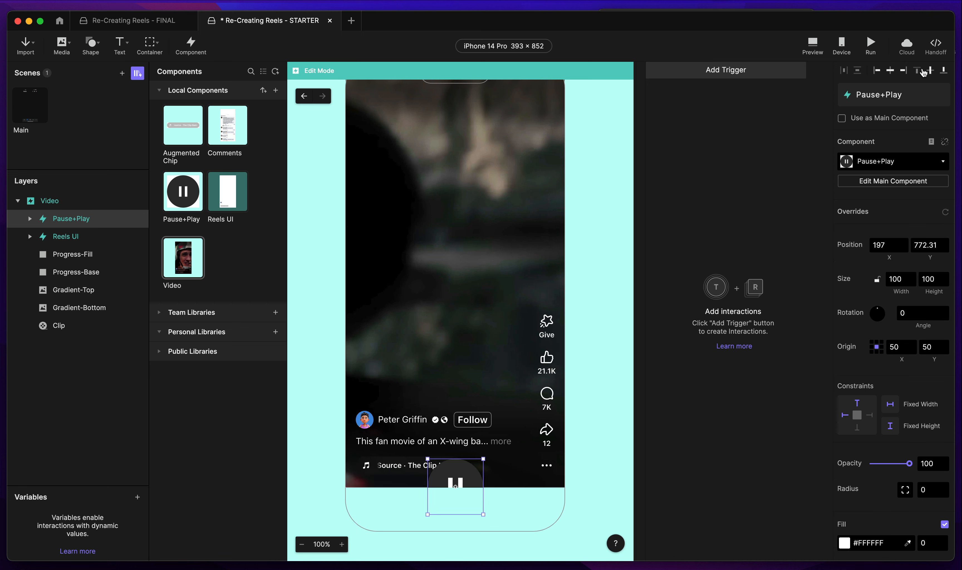
pyautogui.click(930, 71)
pyautogui.click(606, 172)
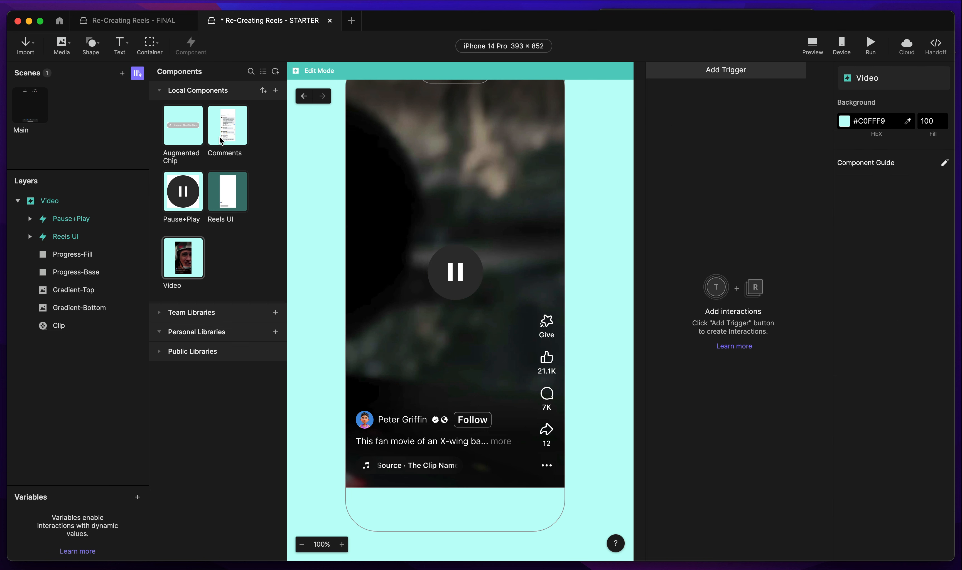
# Examine the Pause+Play component's interactions, including the target and opacity settings of the Pause icon response under the Start trigger.
pyautogui.doubleClick(188, 183)
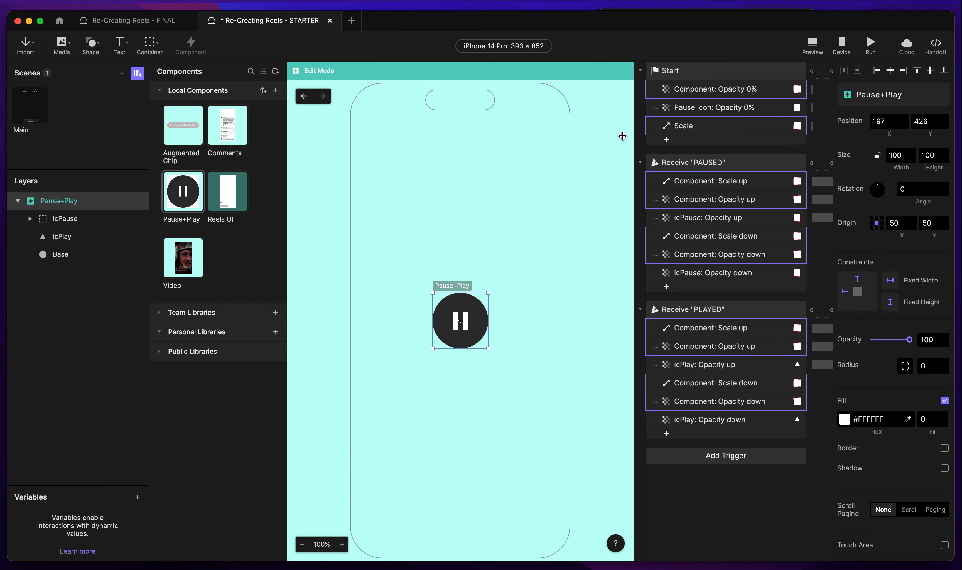
pyautogui.click(709, 110)
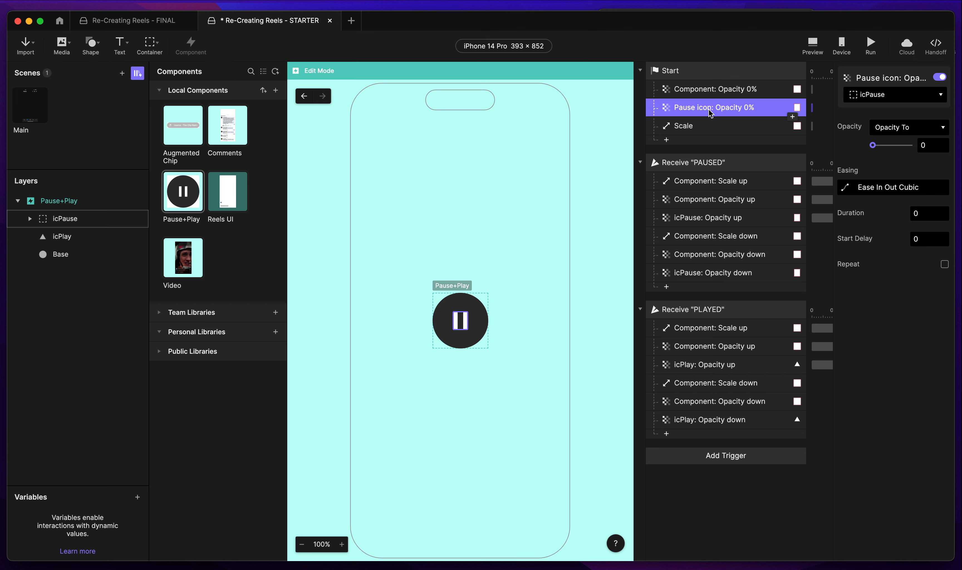
pyautogui.doubleClick(709, 107)
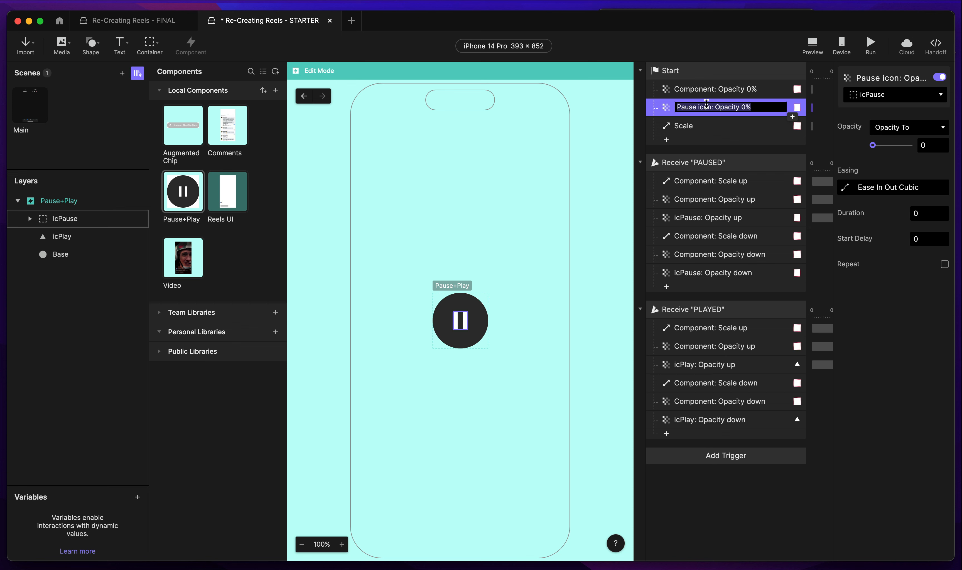
pyautogui.click(692, 125)
pyautogui.click(698, 110)
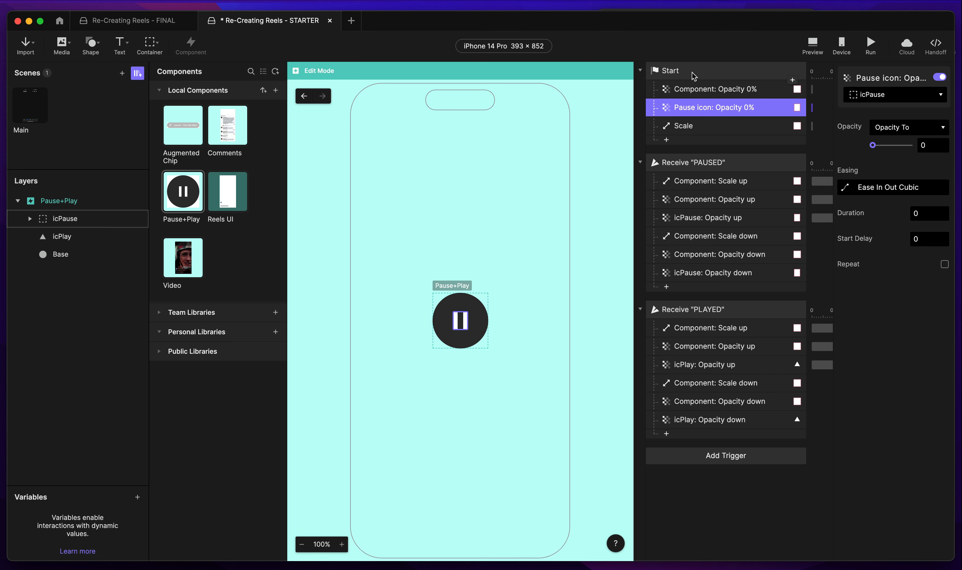
pyautogui.doubleClick(680, 112)
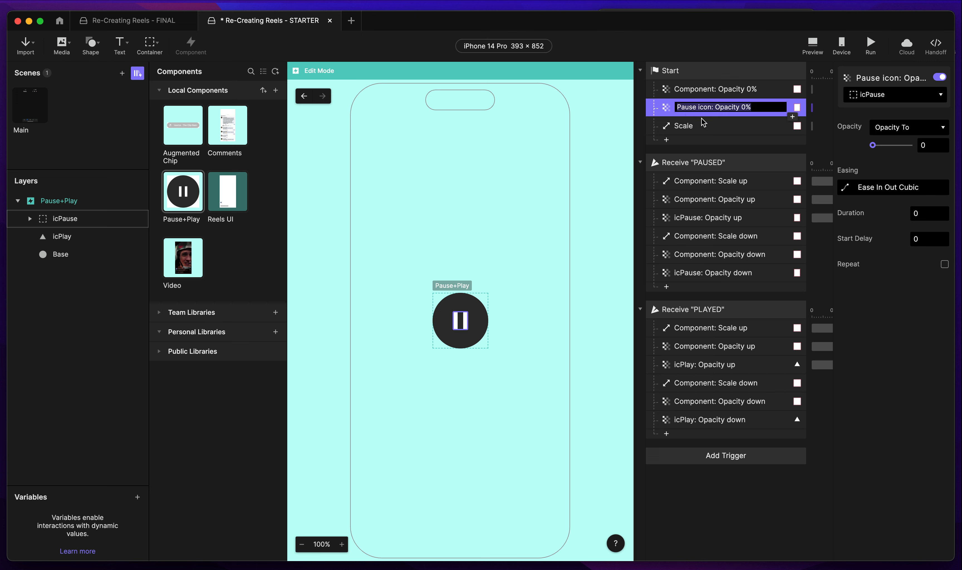
pyautogui.click(883, 97)
pyautogui.click(881, 151)
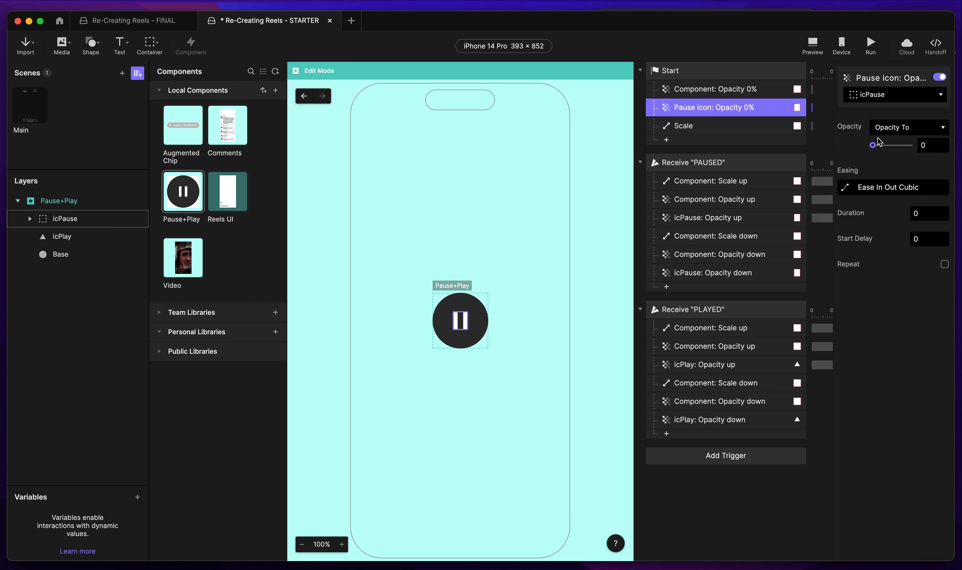
pyautogui.moveTo(873, 145); pyautogui.dragTo(819, 142)
# Reopen the Video component, check it in the preview and close the preview.
pyautogui.doubleClick(183, 258)
pyautogui.click(813, 46)
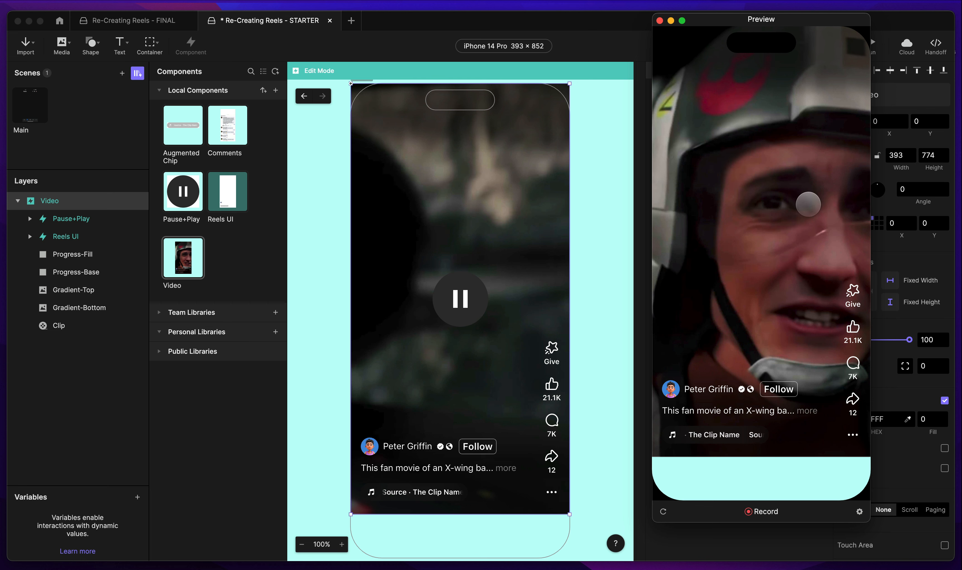
pyautogui.click(660, 21)
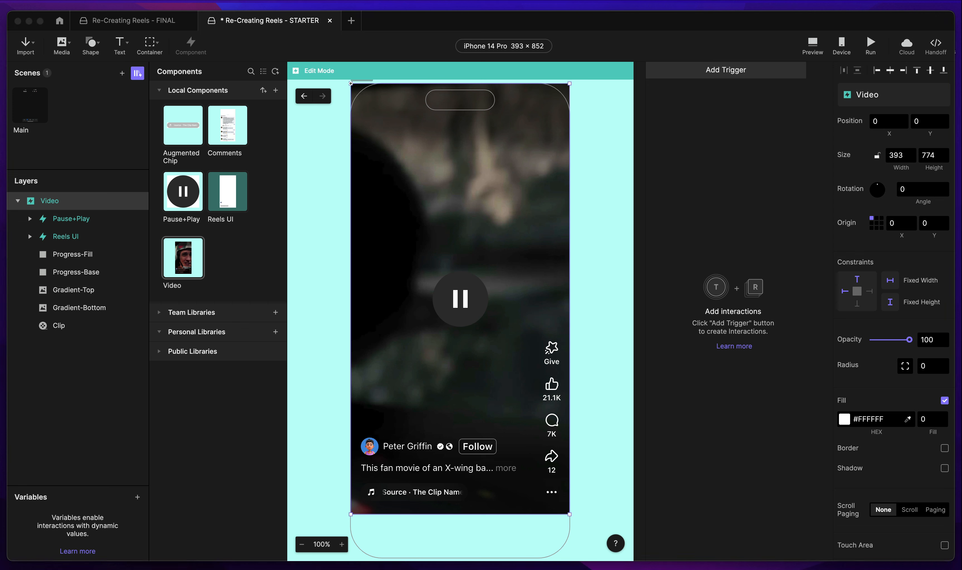
# Move the Pause+Play and Reels UI layers directly below Progress-Base in the layer order.
pyautogui.click(59, 220)
pyautogui.keyDown('shift'); pyautogui.click(64, 237); pyautogui.keyUp('shift')
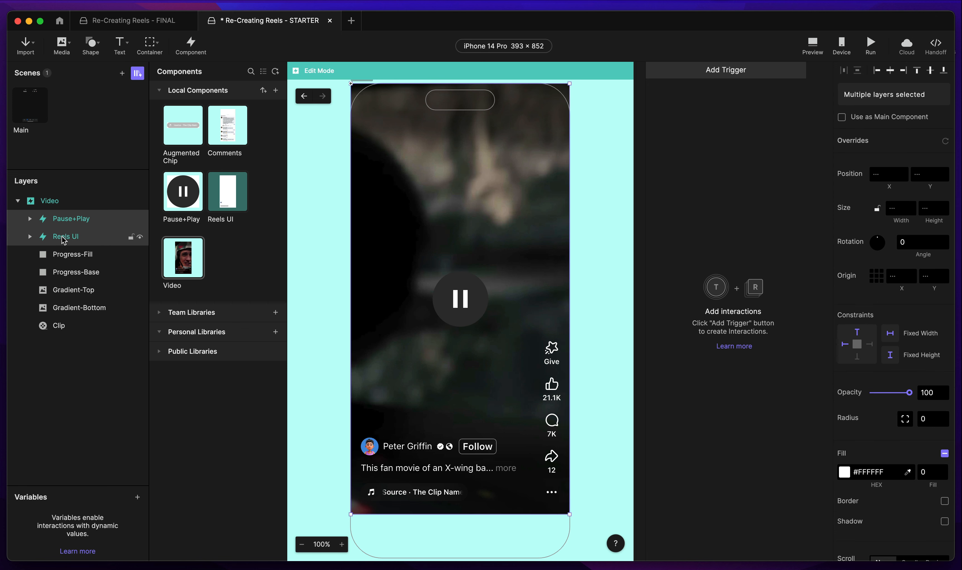
pyautogui.moveTo(63, 237); pyautogui.dragTo(63, 288)
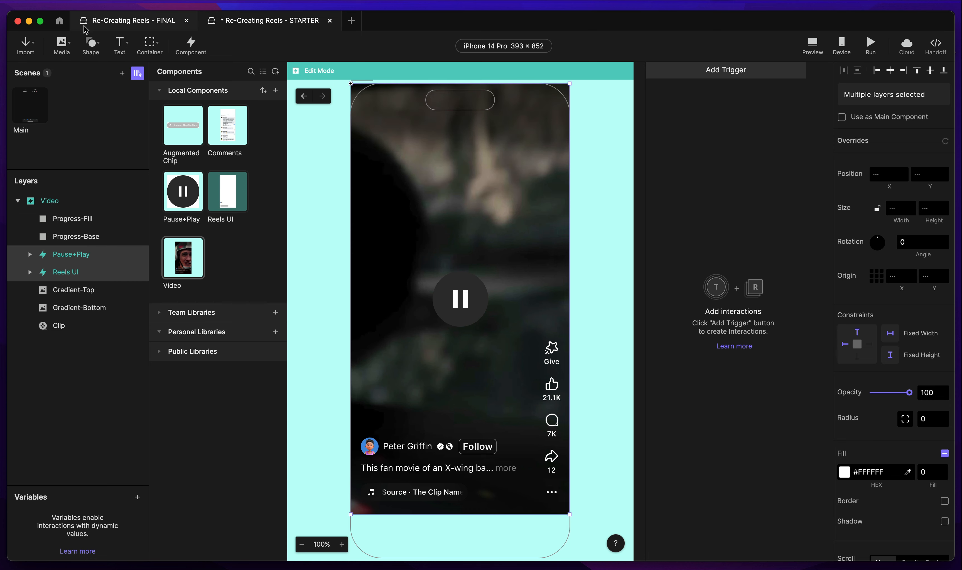
# Check the layer order in the Re-Creating Reels - FINAL file and move Reels UI above Pause+Play in the STARTER file.
pyautogui.click(117, 21)
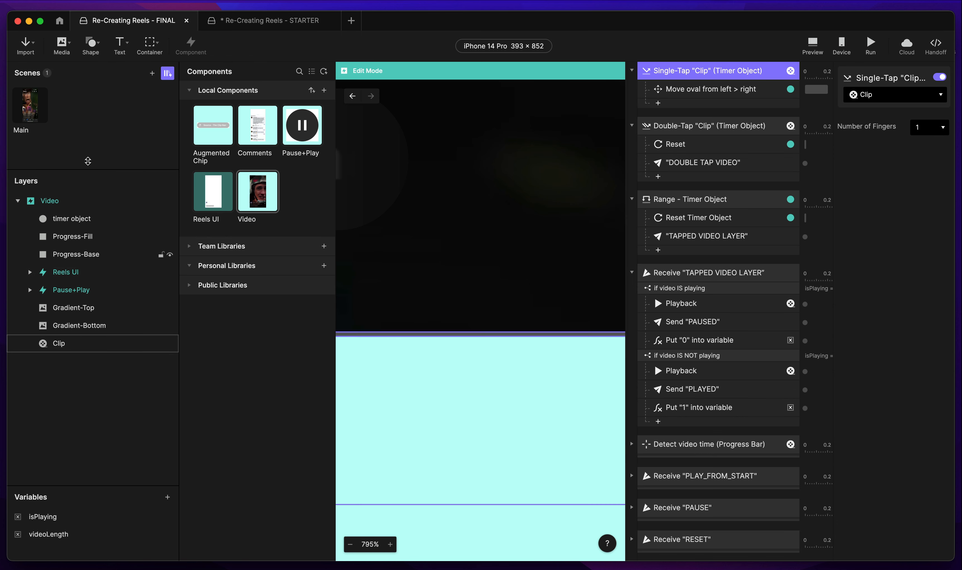
pyautogui.click(205, 24)
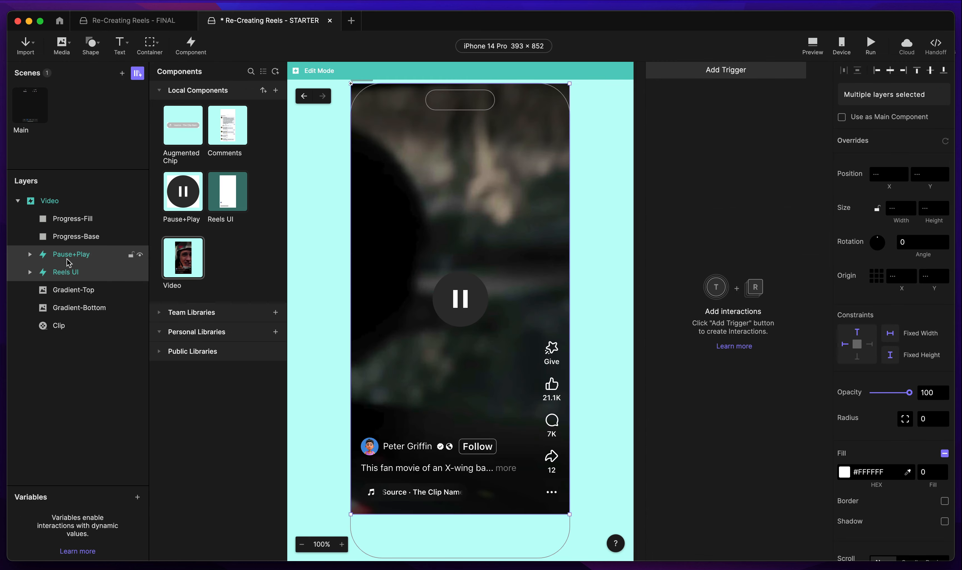
pyautogui.click(65, 272)
pyautogui.moveTo(66, 274); pyautogui.dragTo(68, 252)
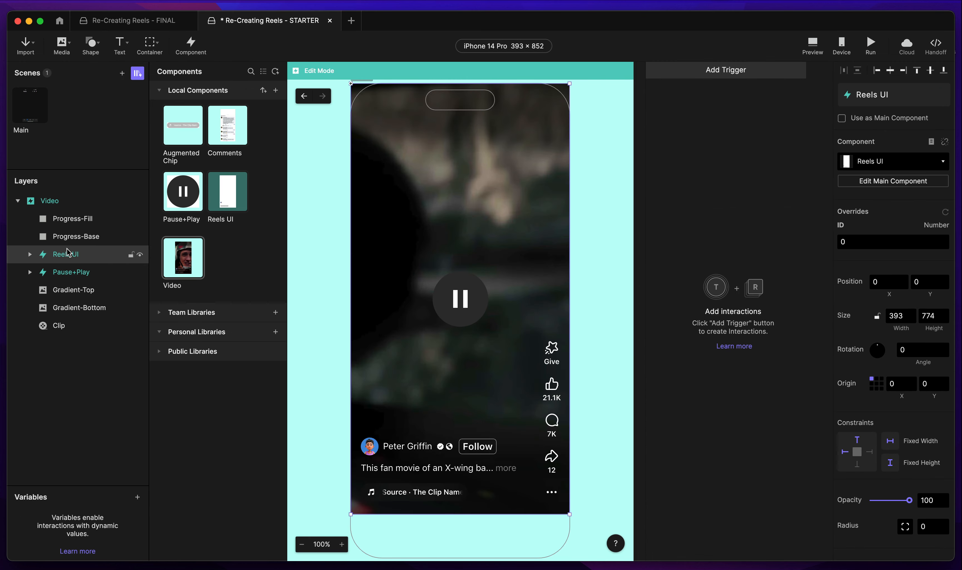
# Compare the Video component's layers and interactions with those in the Re-Creating Reels - FINAL file, and return to the STARTER file.
pyautogui.click(59, 222)
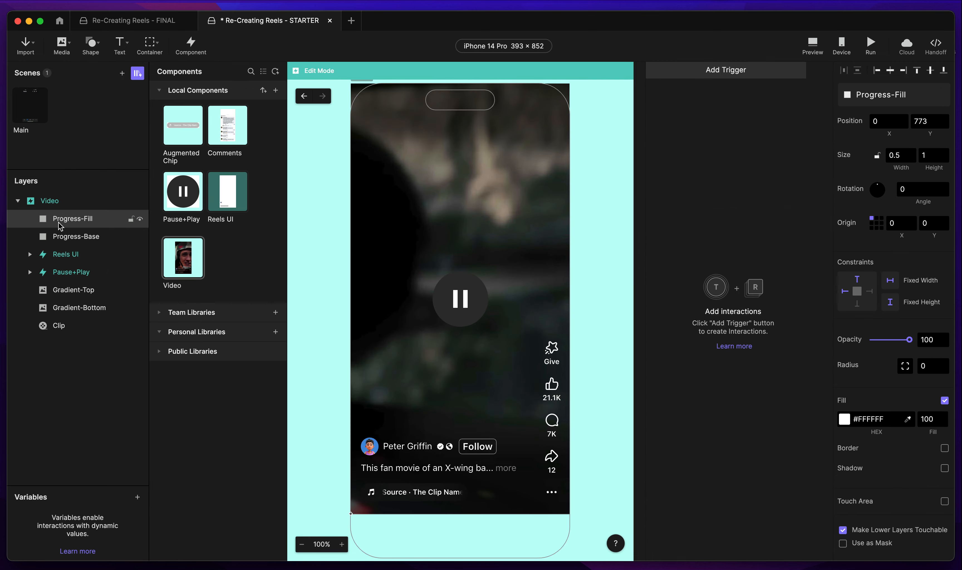
pyautogui.click(194, 22)
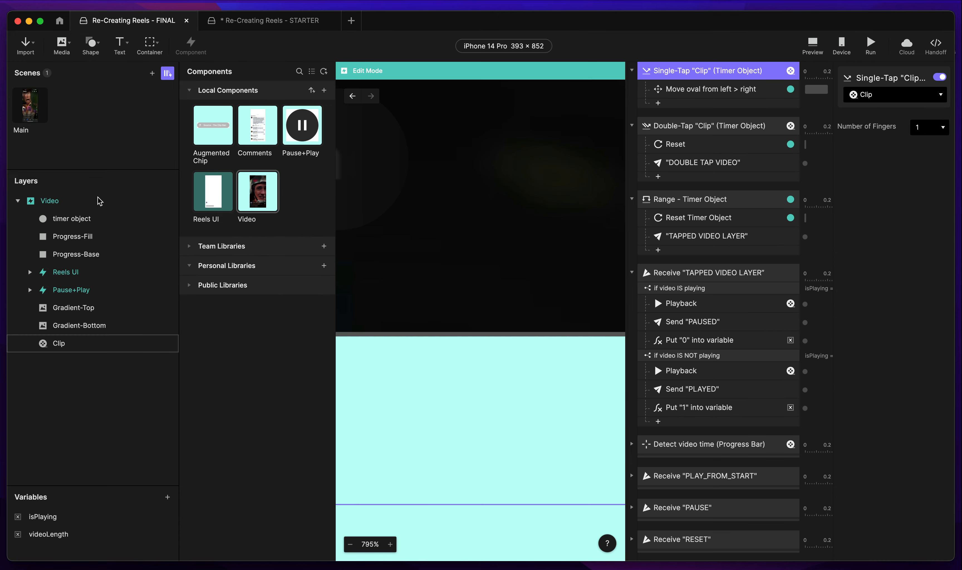
pyautogui.click(236, 21)
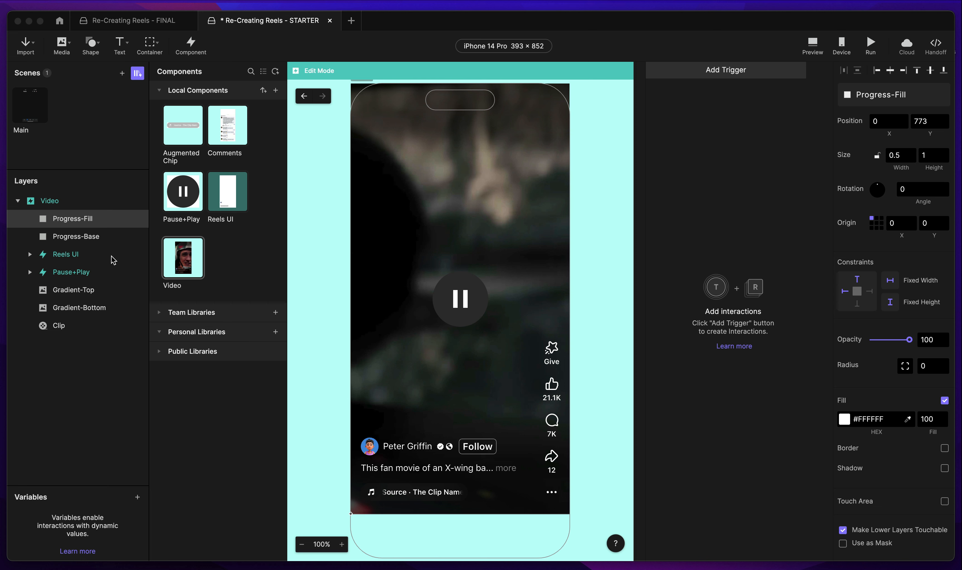
# Add a Tap trigger on the Clip layer and name it Tap “Clip” to play or pause.
pyautogui.click(67, 324)
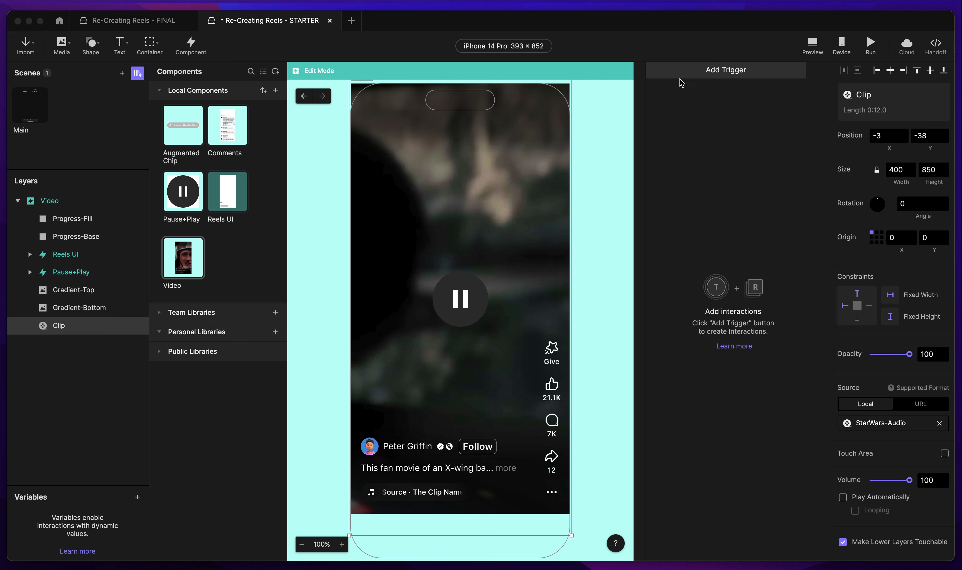
pyautogui.click(702, 72)
pyautogui.click(671, 101)
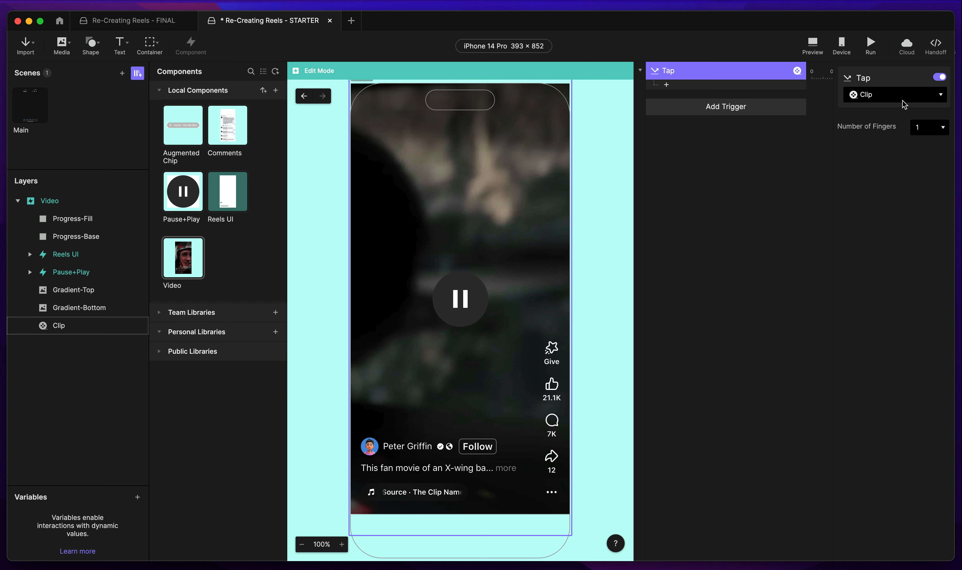
pyautogui.click(900, 97)
pyautogui.click(875, 231)
pyautogui.doubleClick(675, 73)
pyautogui.write('Tap “Clip” to play or pause')
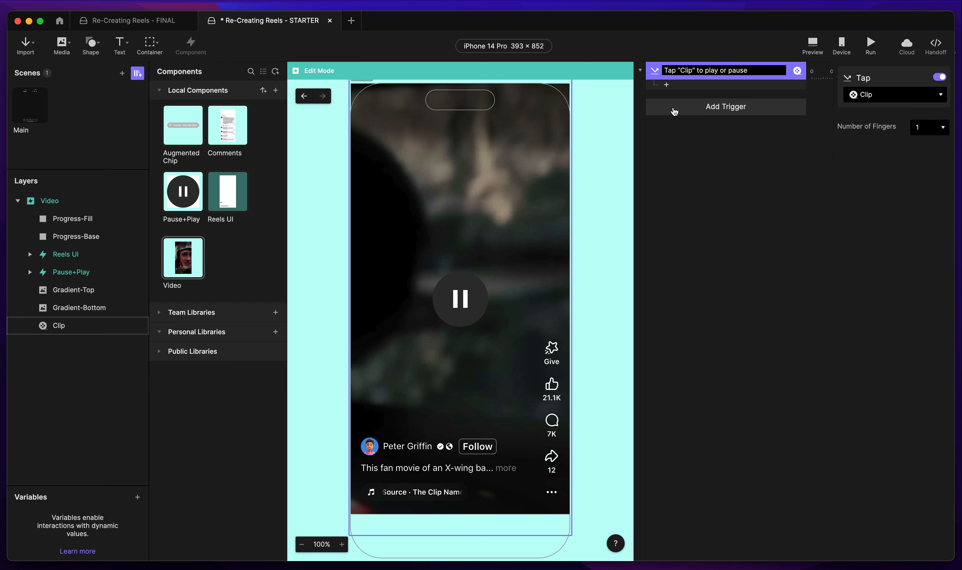
pyautogui.press('Return')
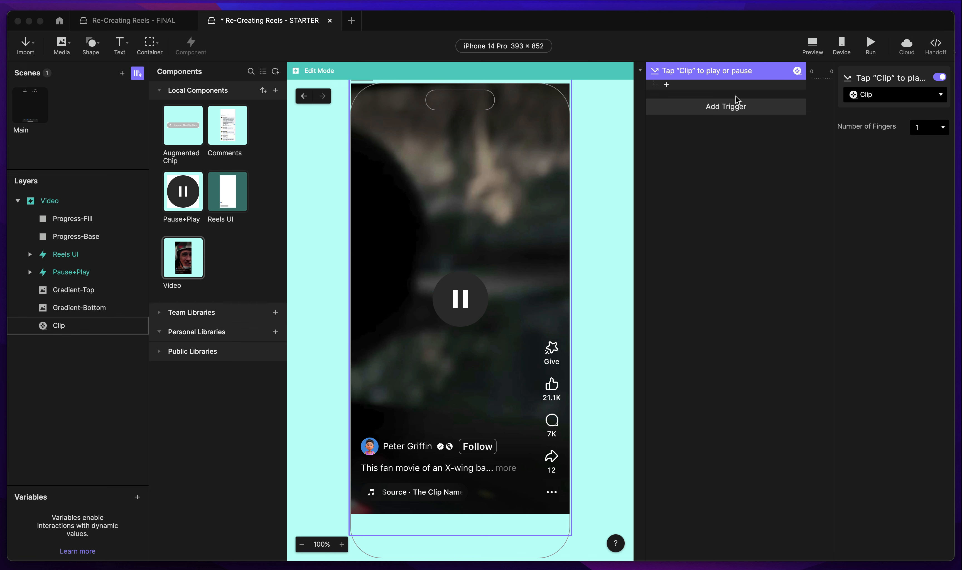
# Add a Playback response for Clip with the Play action to the tap trigger and name it Playback = Play.
pyautogui.click(712, 87)
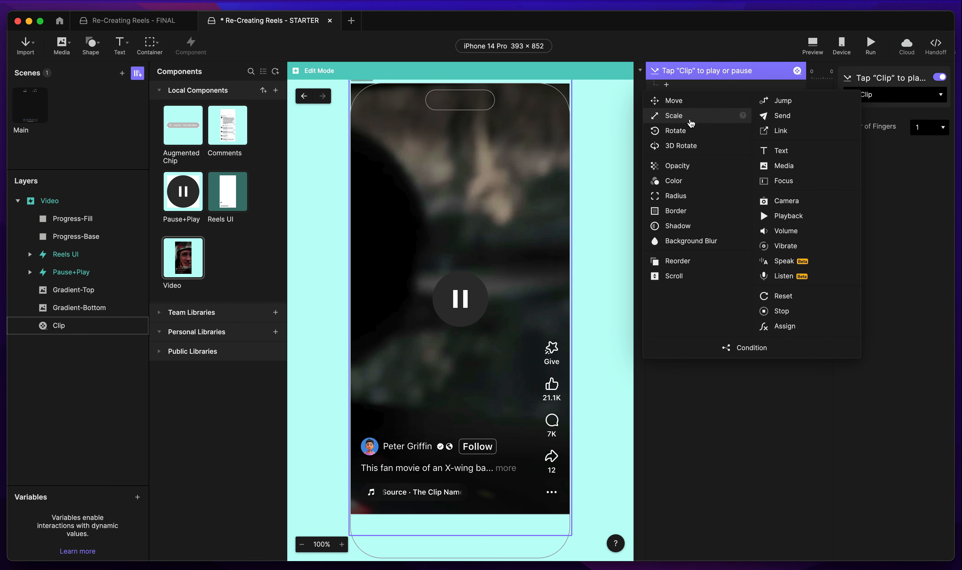
pyautogui.click(786, 218)
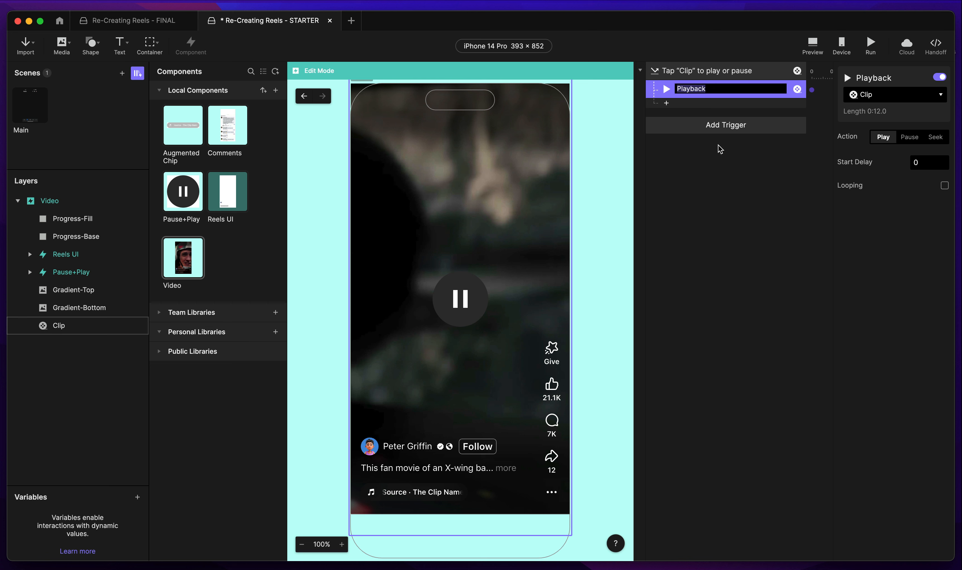
pyautogui.press('Return')
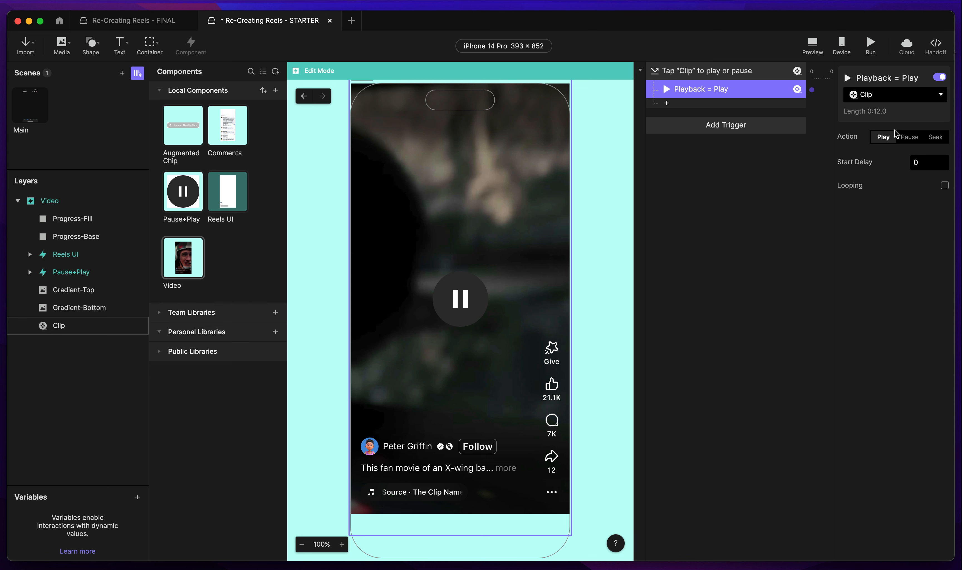
# Turn on looping for the Playback = Play response on Clip.
pyautogui.click(945, 186)
pyautogui.click(747, 71)
pyautogui.click(884, 101)
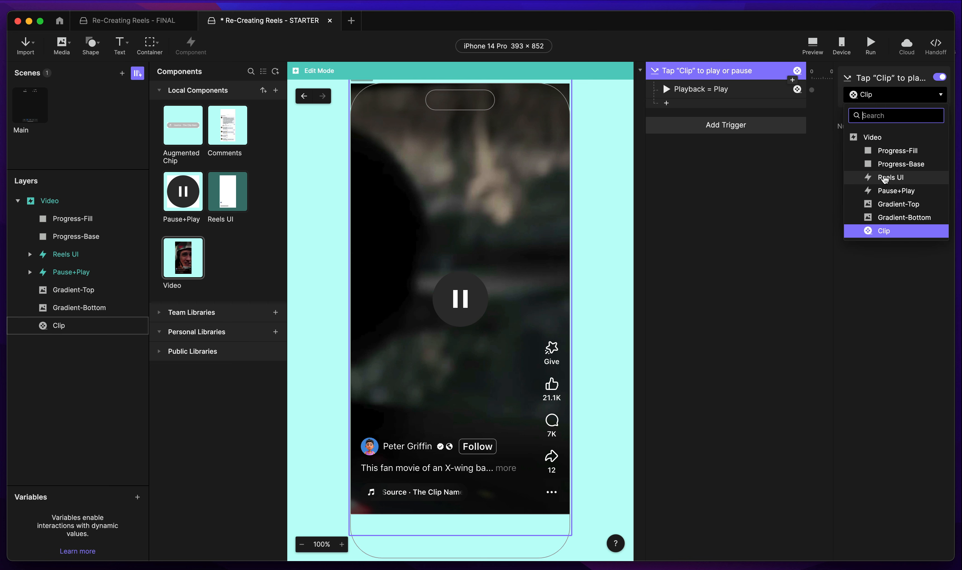
pyautogui.click(894, 167)
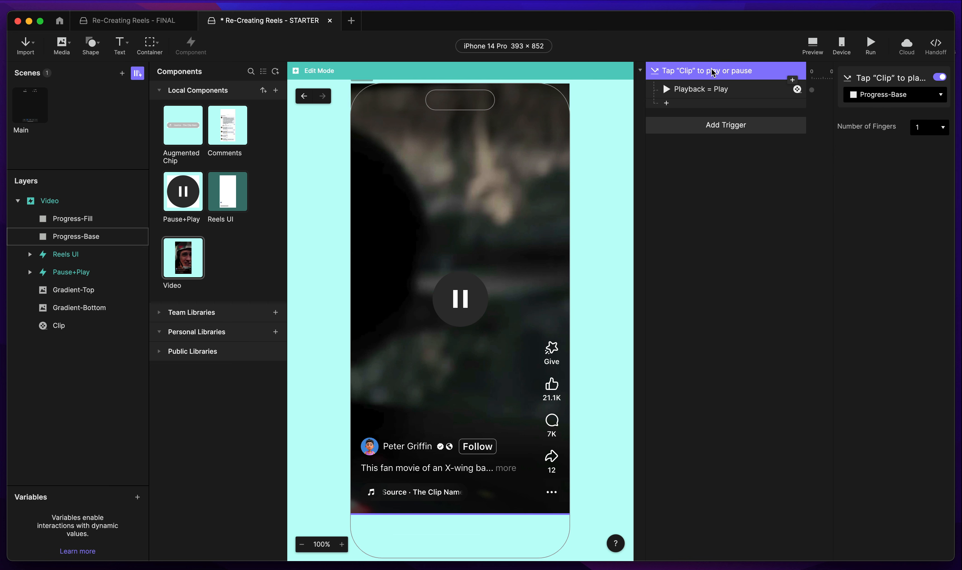
pyautogui.click(703, 93)
pyautogui.click(668, 75)
pyautogui.click(663, 82)
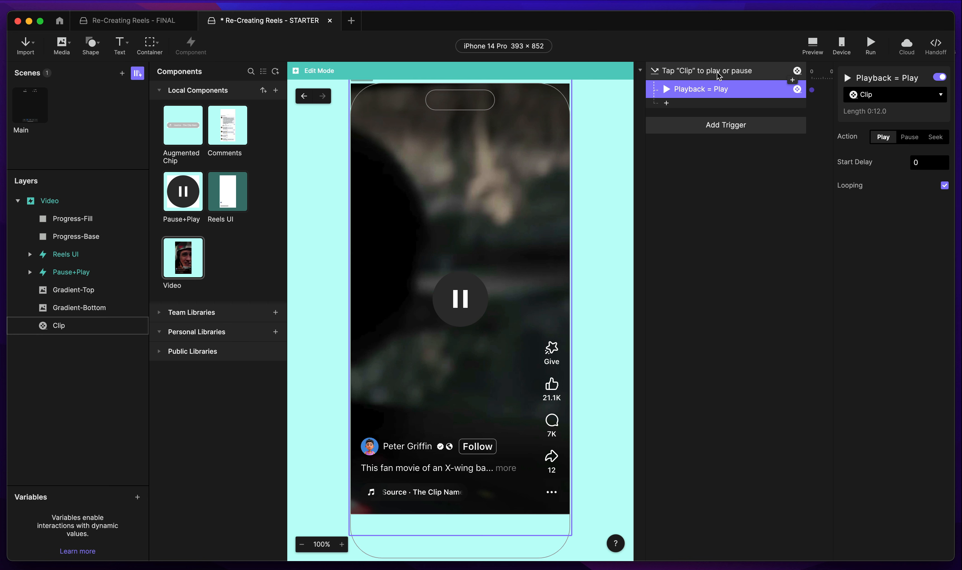
pyautogui.click(717, 72)
pyautogui.click(865, 95)
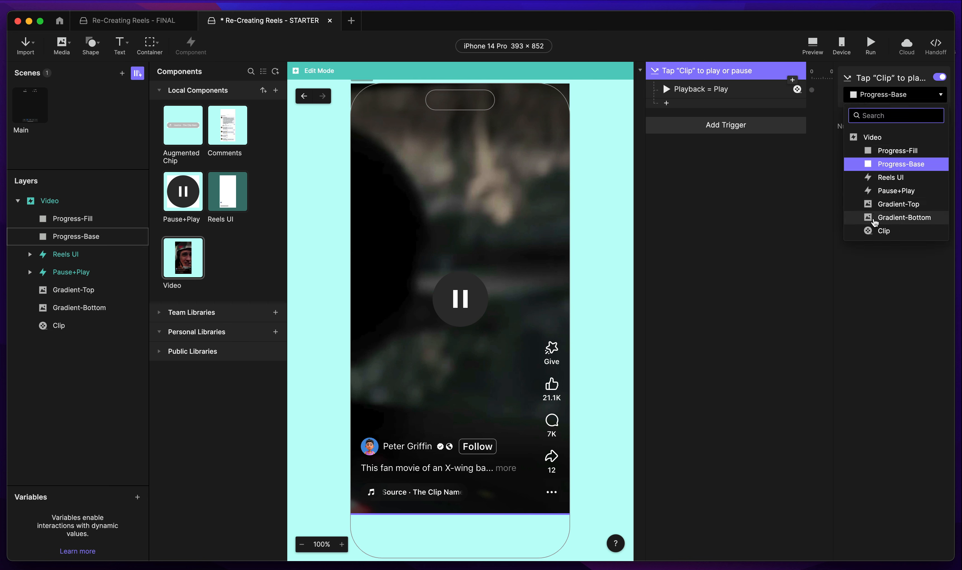
pyautogui.click(875, 231)
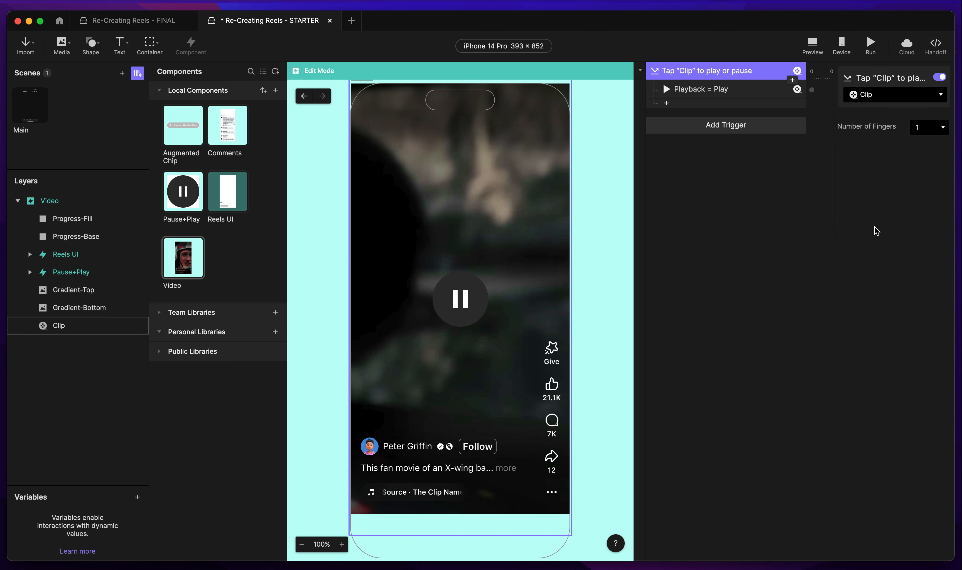
# Add a Send response to the Clip tap trigger after Playback = Play and name it Send "Played".
pyautogui.click(693, 93)
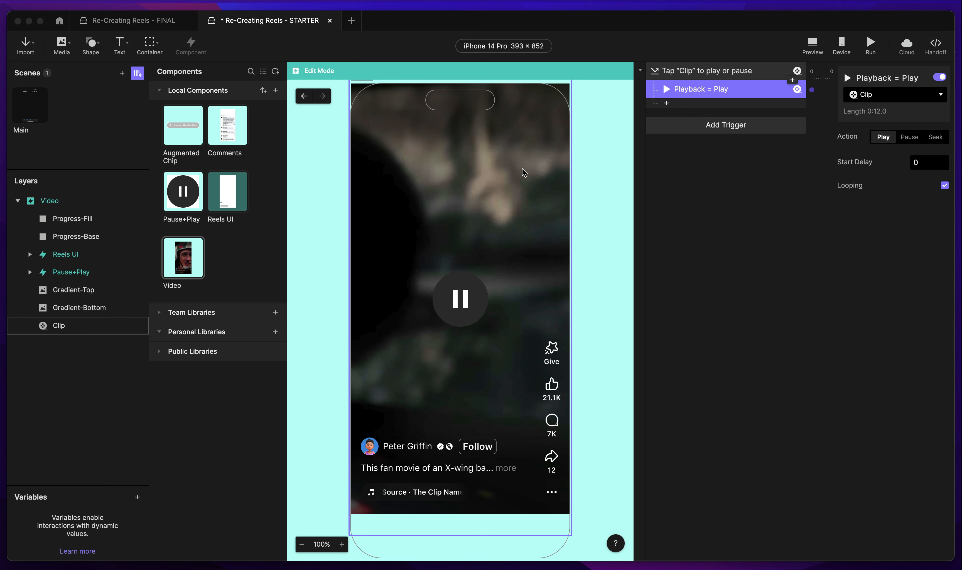
pyautogui.click(698, 104)
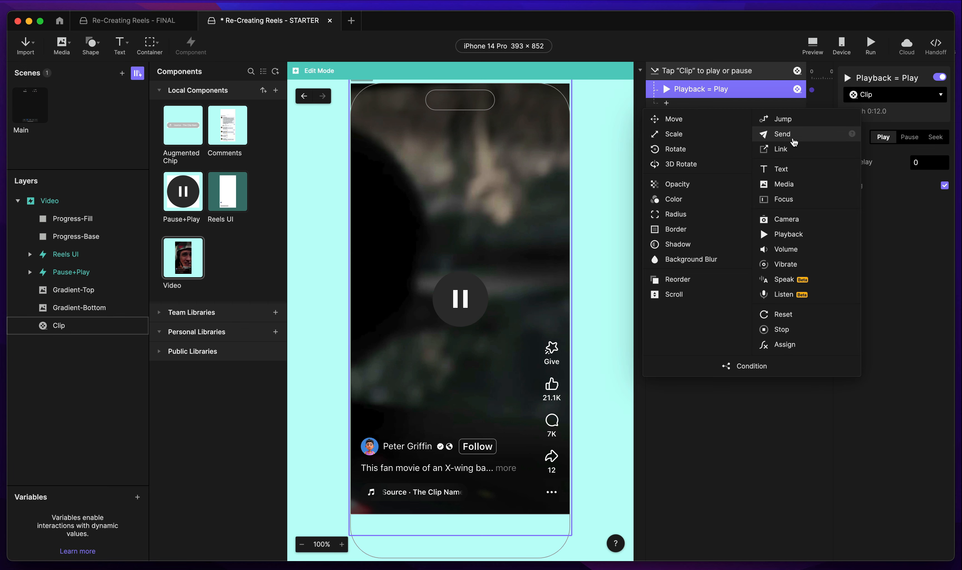
pyautogui.click(781, 133)
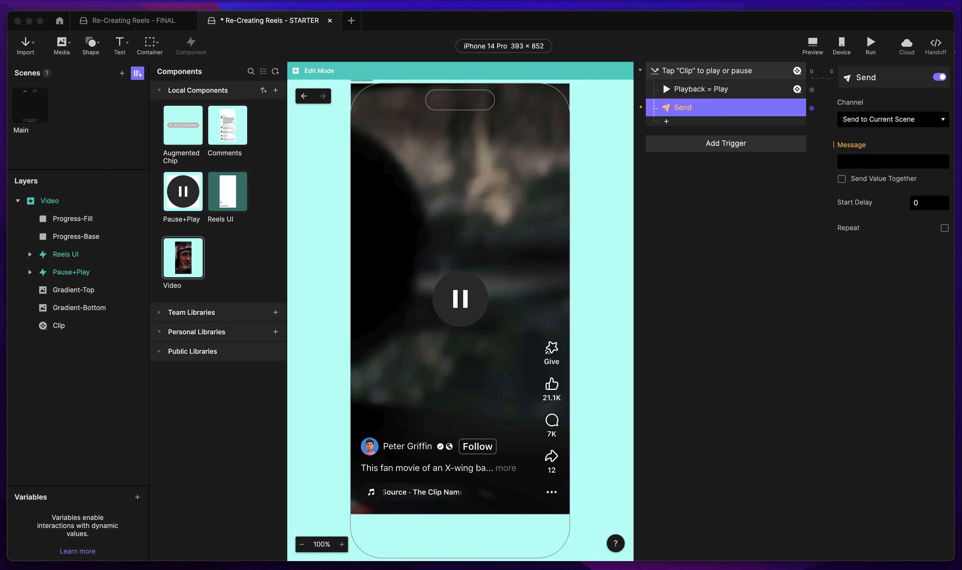
pyautogui.doubleClick(703, 106)
pyautogui.write('"Played"')
pyautogui.press('Return')
# Configure Send "Played" to send the message PLAYED to the child component Pause+Play.
pyautogui.click(874, 119)
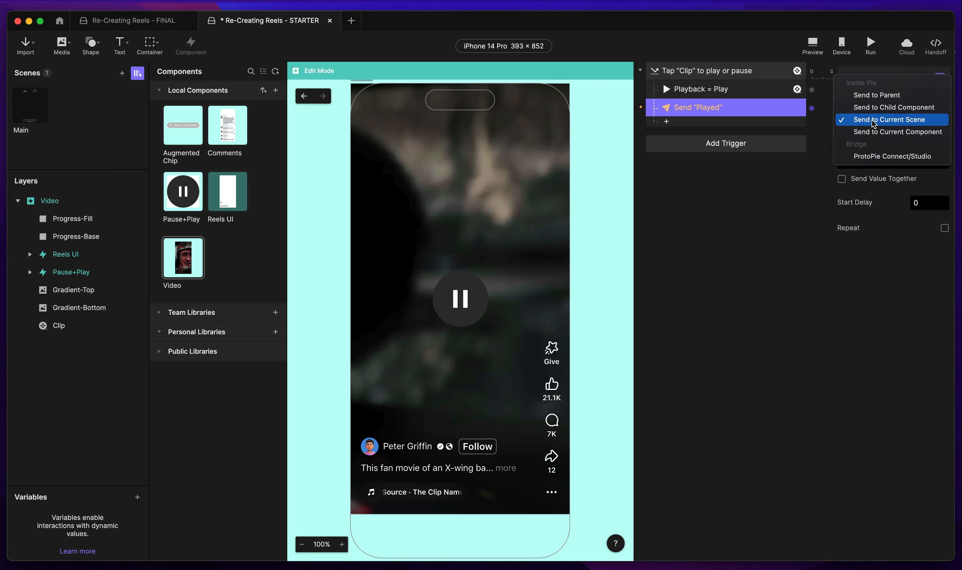
pyautogui.click(885, 107)
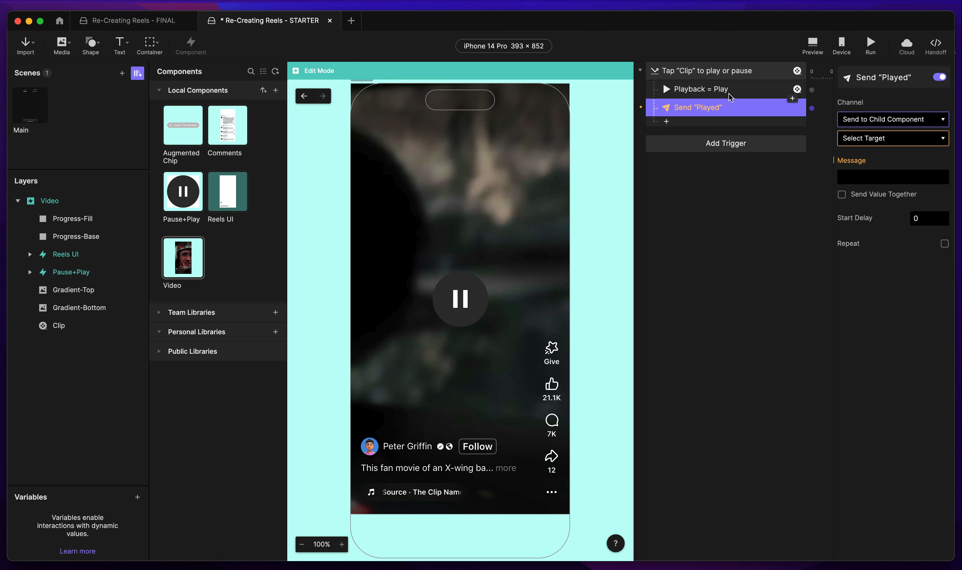
pyautogui.click(872, 141)
pyautogui.click(882, 194)
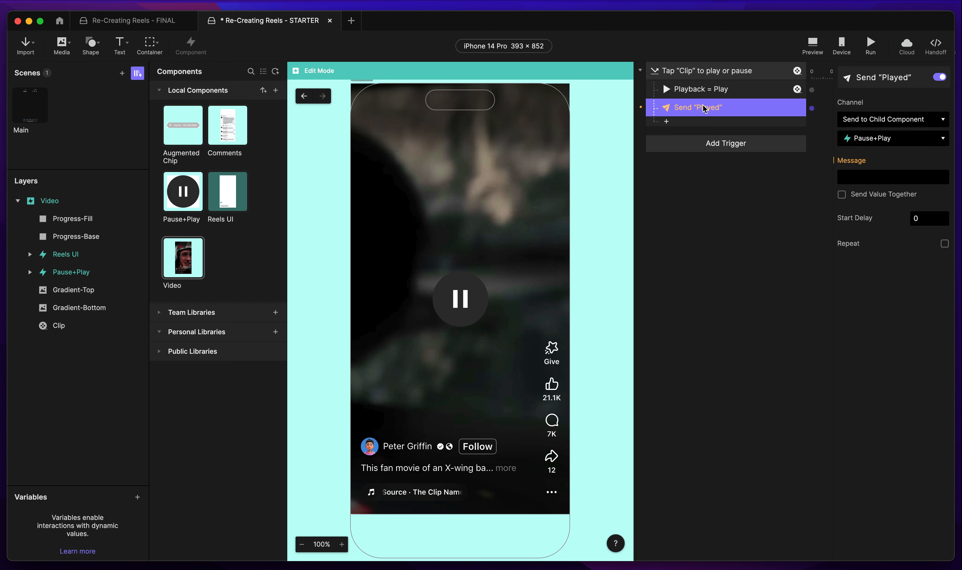
pyautogui.click(853, 176)
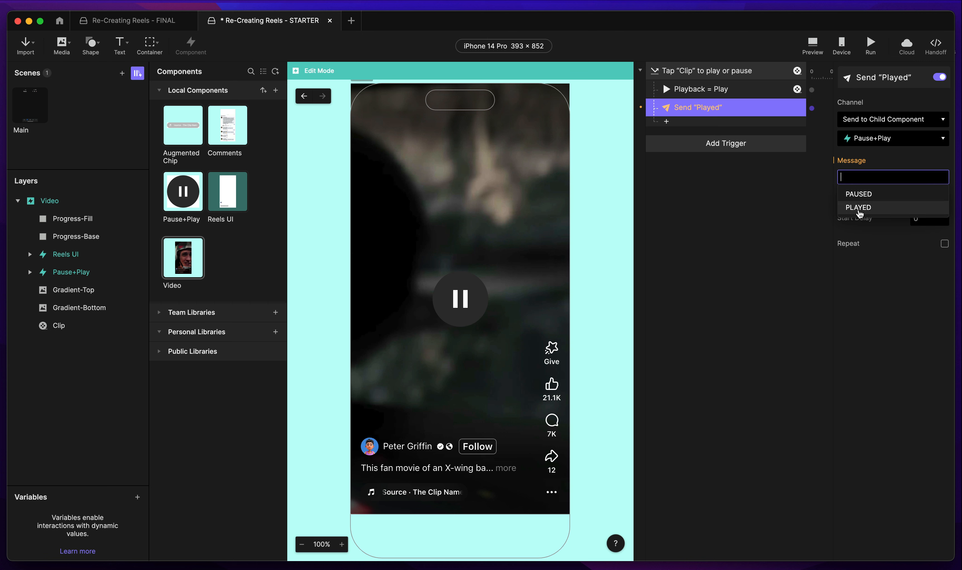
pyautogui.click(860, 209)
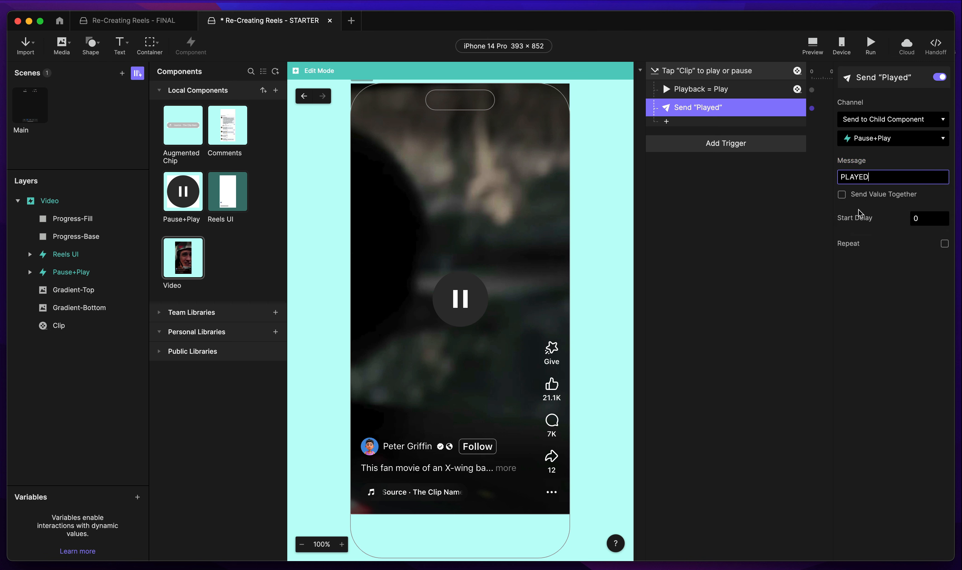
pyautogui.click(691, 108)
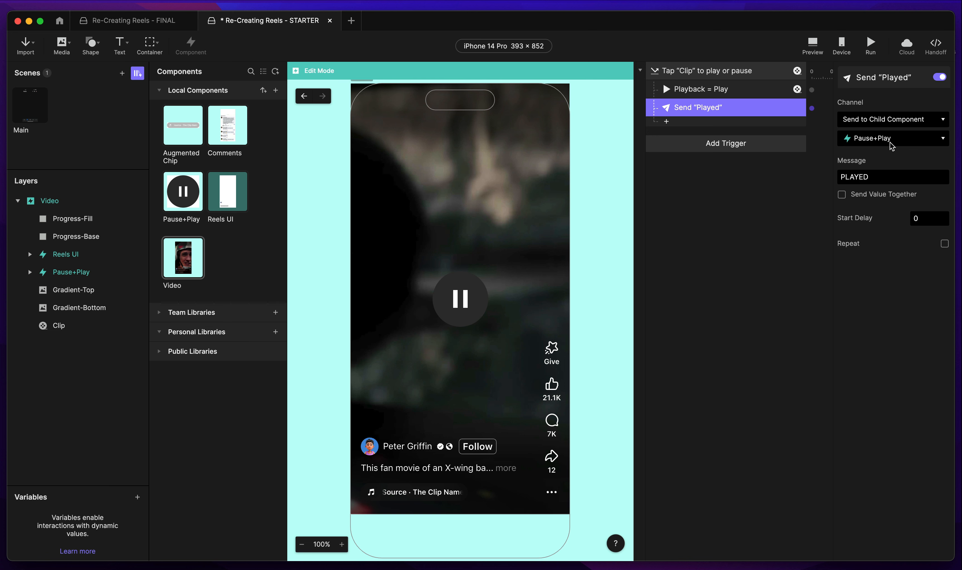
pyautogui.click(882, 177)
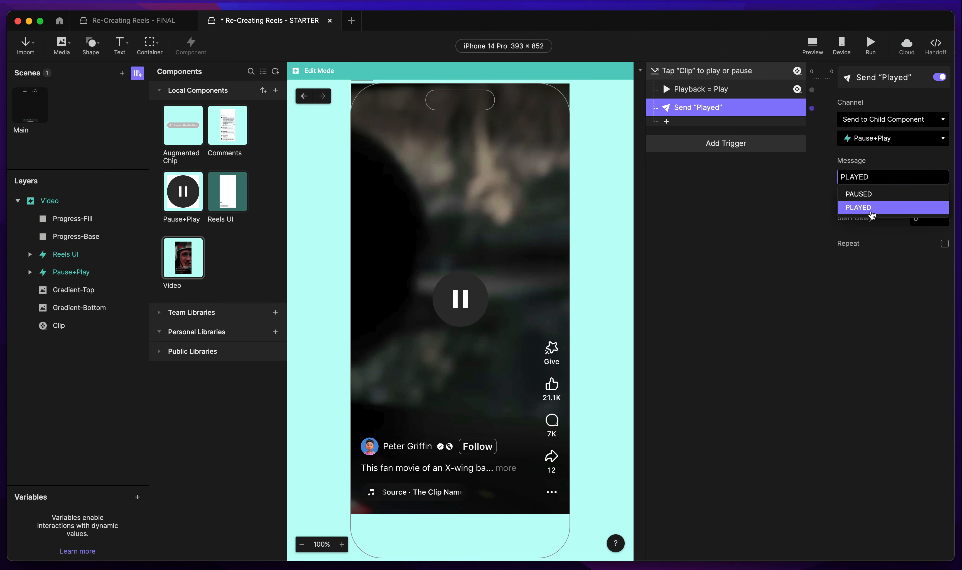
pyautogui.click(872, 214)
# Preview the prototype to check clip playback, review the Send "Played" settings, and return to the editor.
pyautogui.click(802, 37)
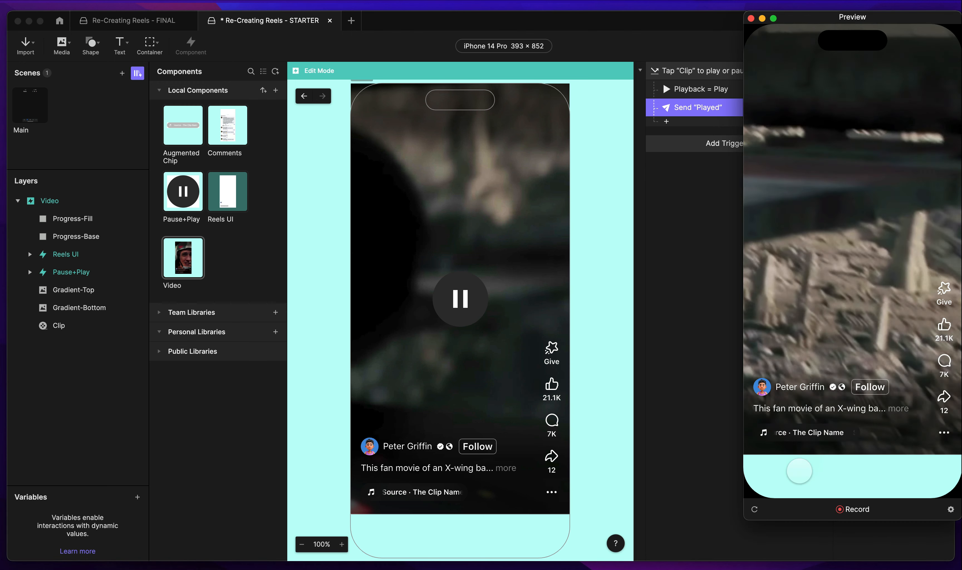
pyautogui.click(755, 509)
pyautogui.click(685, 239)
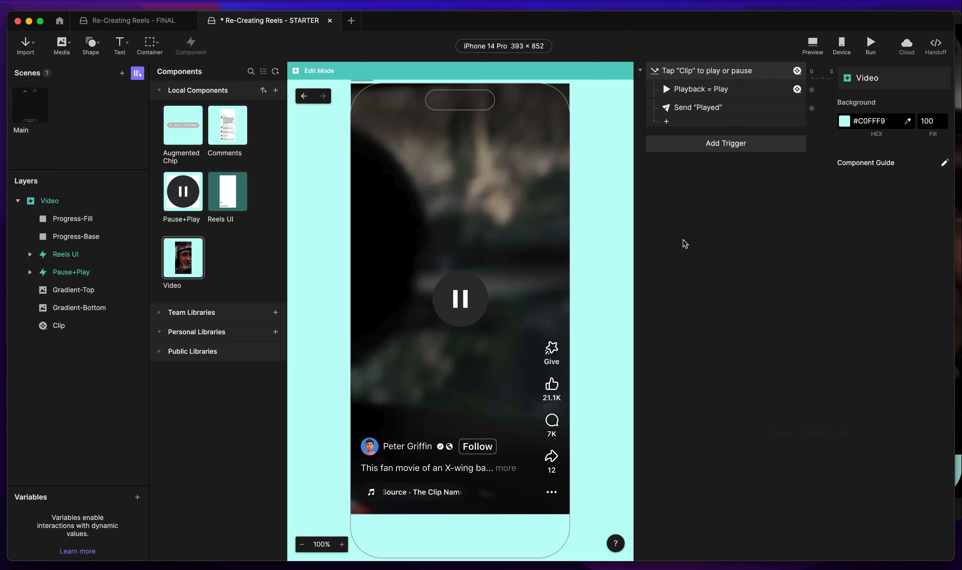
pyautogui.click(695, 106)
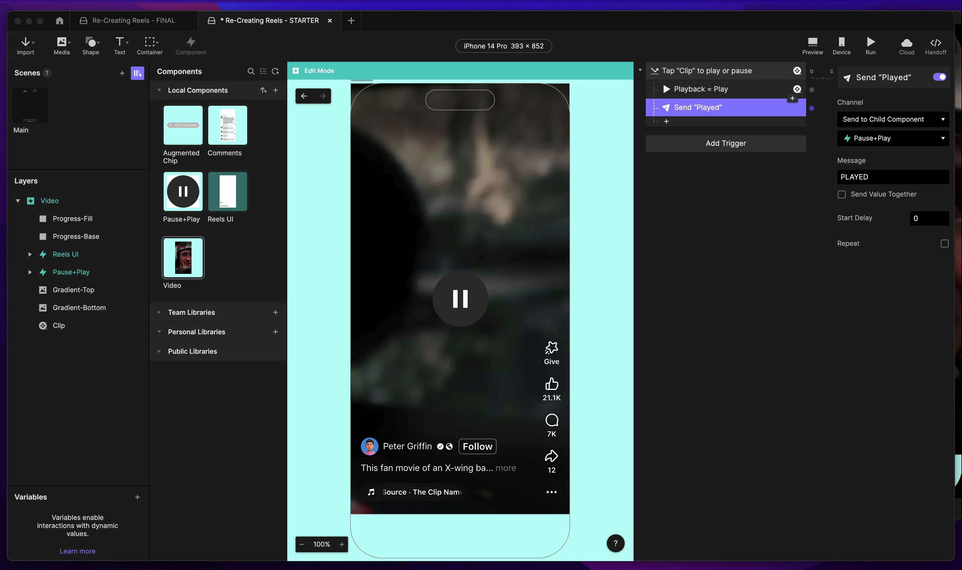
pyautogui.click(812, 44)
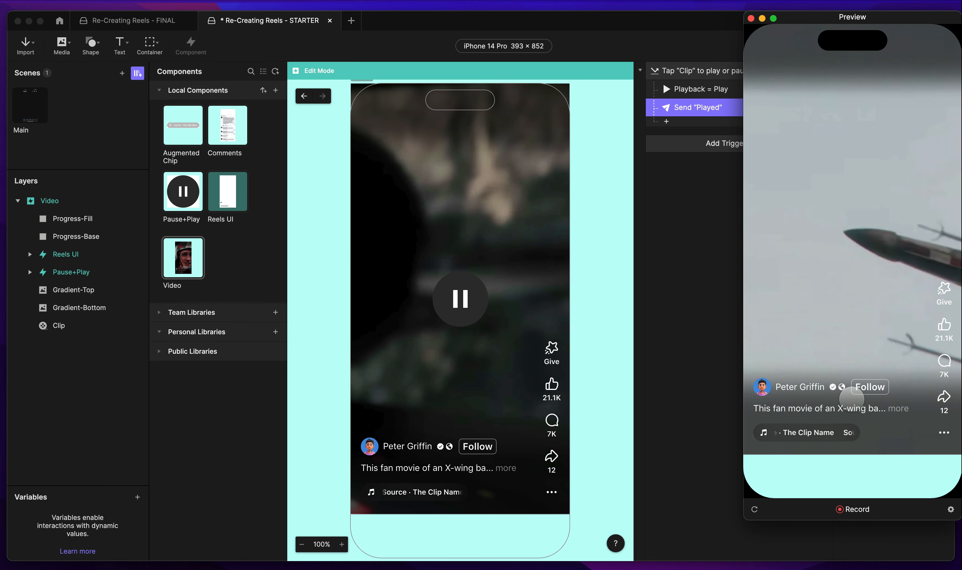
pyautogui.click(665, 342)
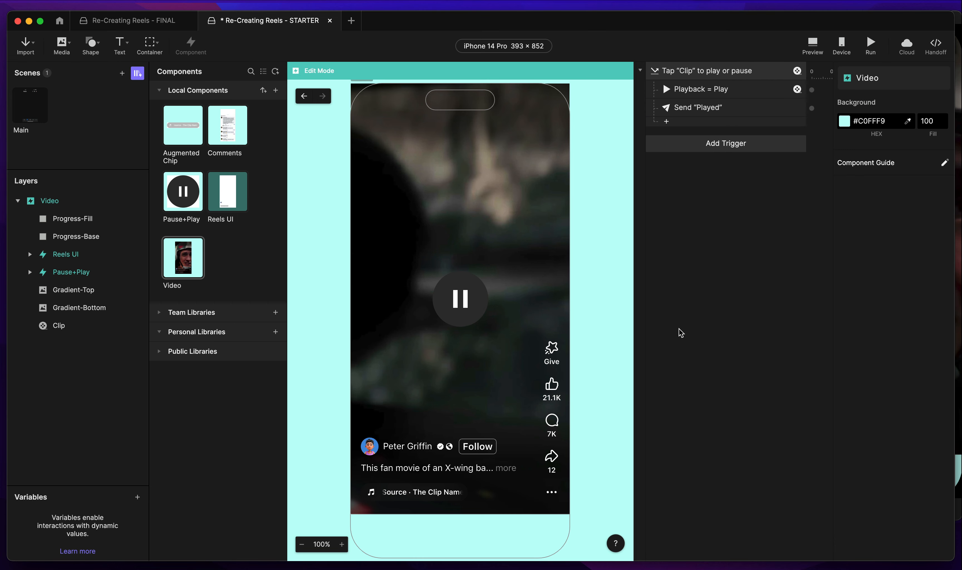
# Examine how the IsLikeOn variable is used in the Reels UI component, and return to the Video component.
pyautogui.click(229, 201)
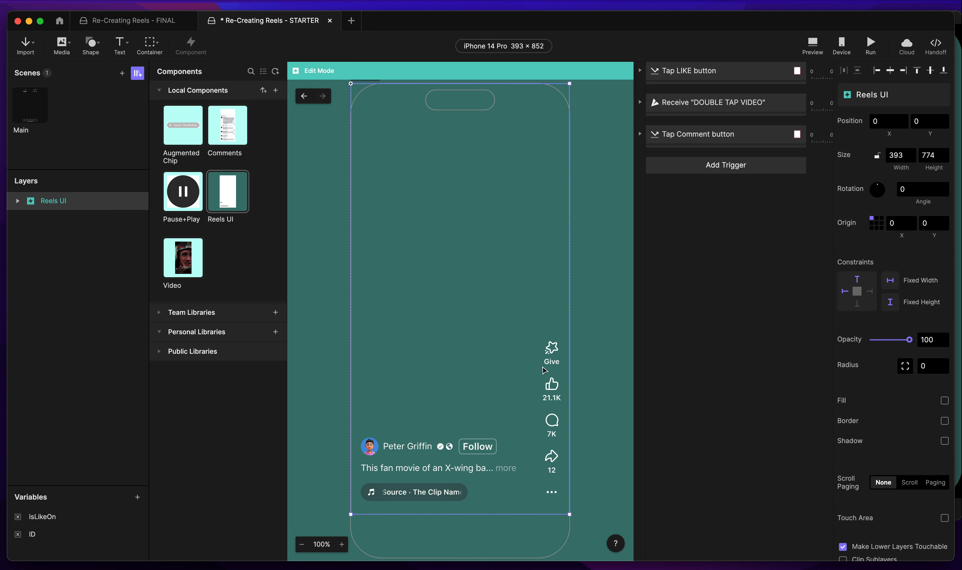
pyautogui.click(52, 519)
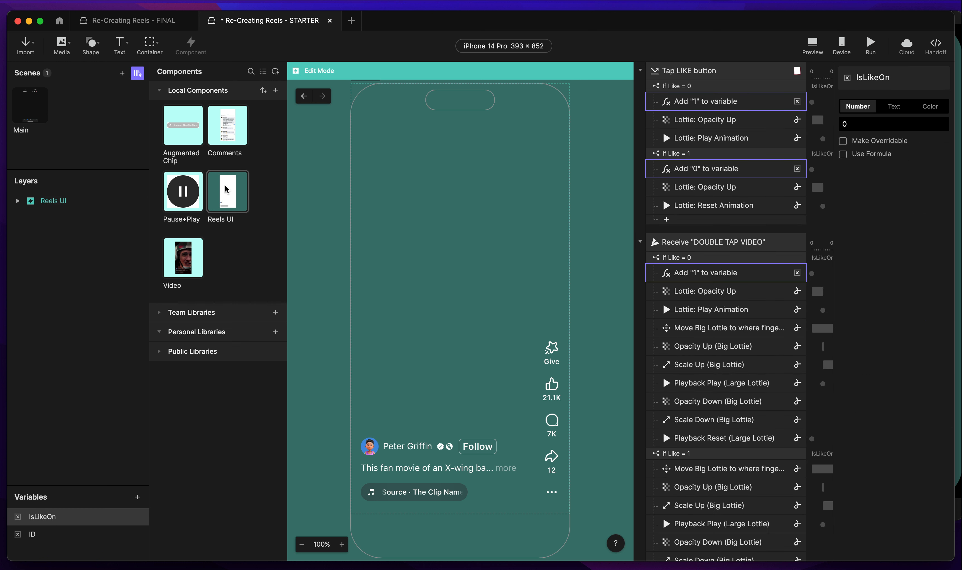
pyautogui.click(192, 262)
# Create a variable named isPlaying in the Video component.
pyautogui.click(137, 497)
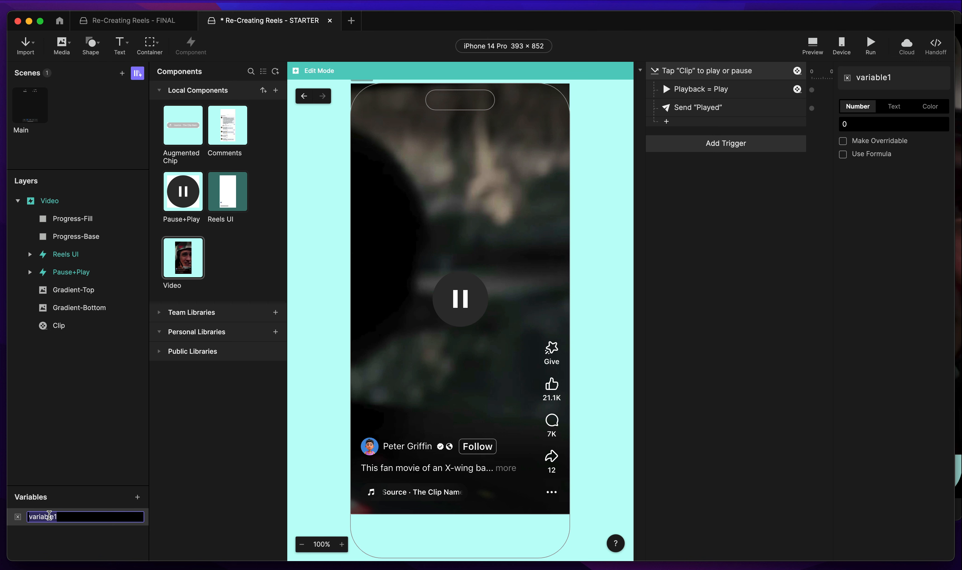
pyautogui.write('isPlaying')
pyautogui.press('Return')
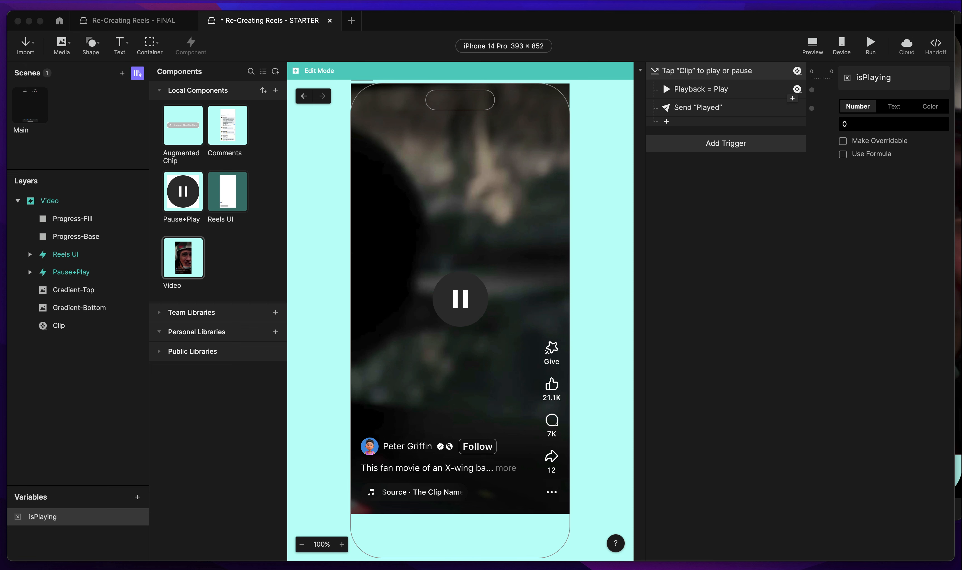
# Add an Assign response to the Clip tap trigger that sets the isPlaying variable to 1.
pyautogui.click(710, 108)
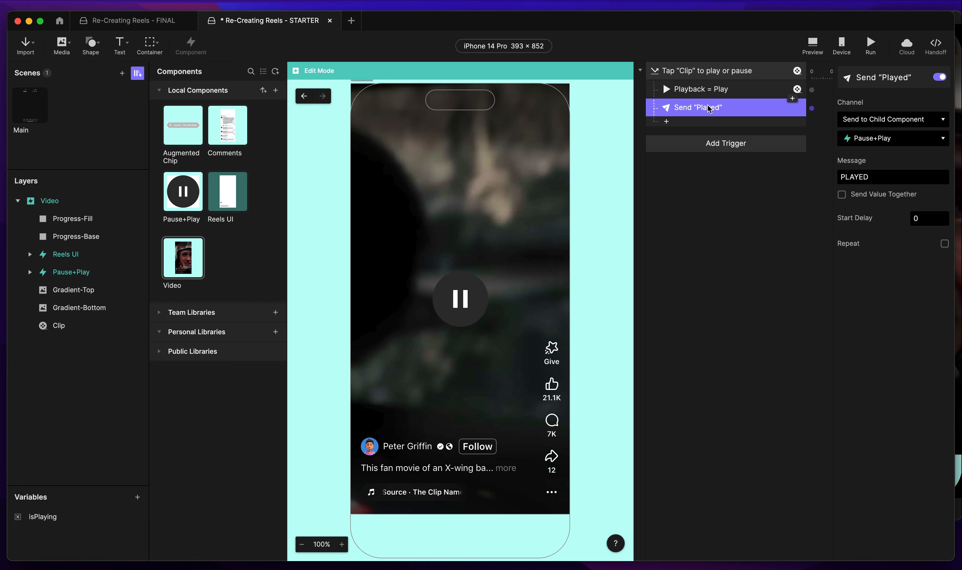
pyautogui.click(698, 123)
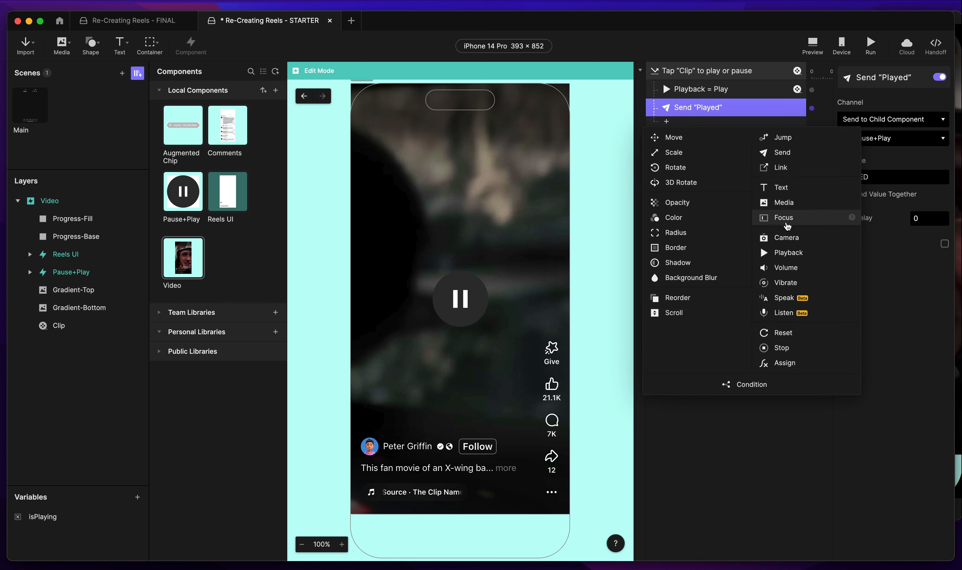
pyautogui.click(784, 363)
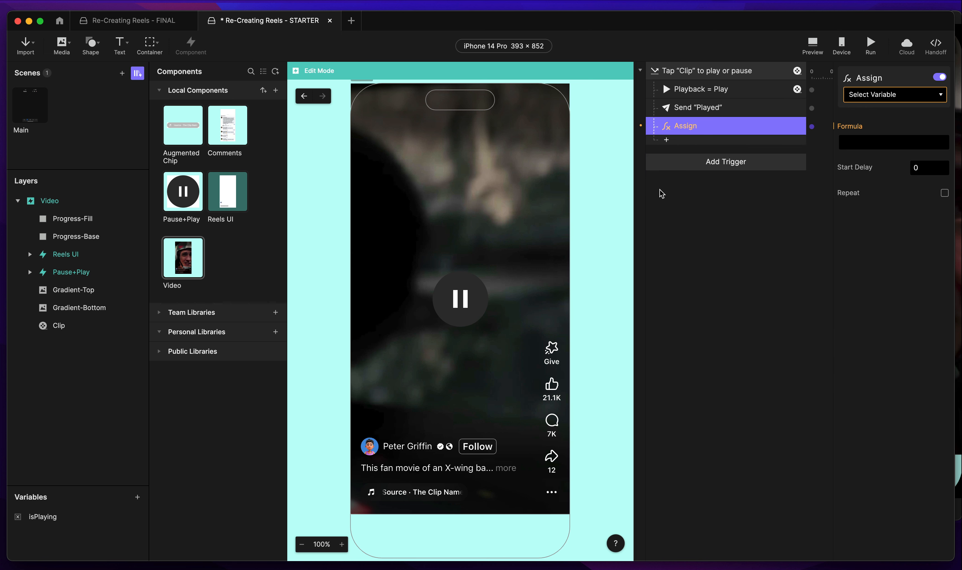
pyautogui.click(875, 95)
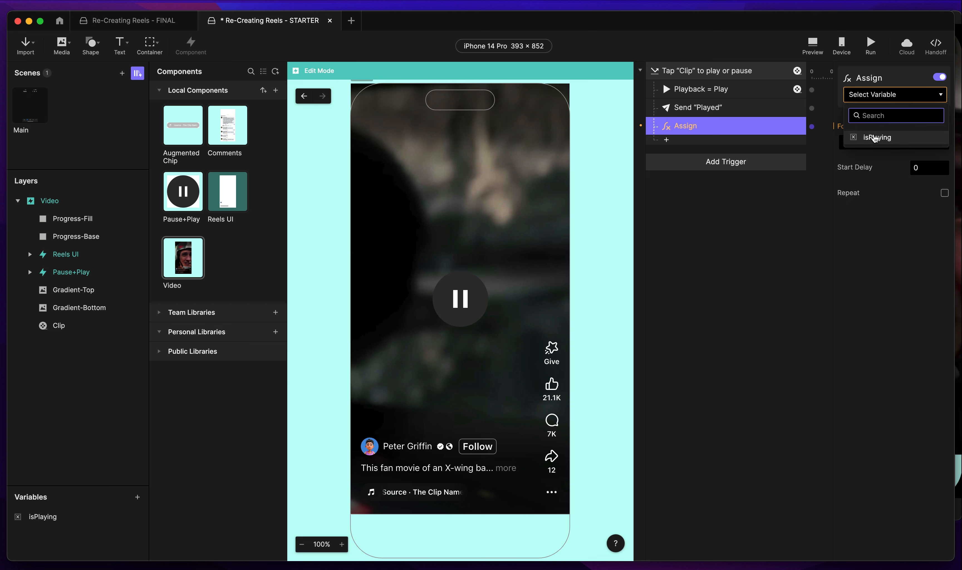
pyautogui.click(875, 137)
pyautogui.click(854, 141)
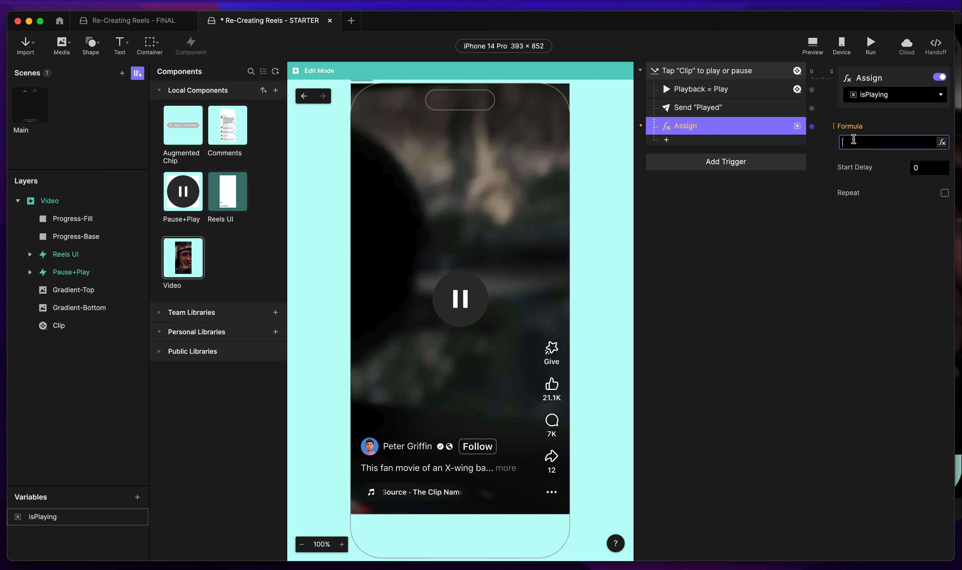
pyautogui.write('1')
pyautogui.press('Return')
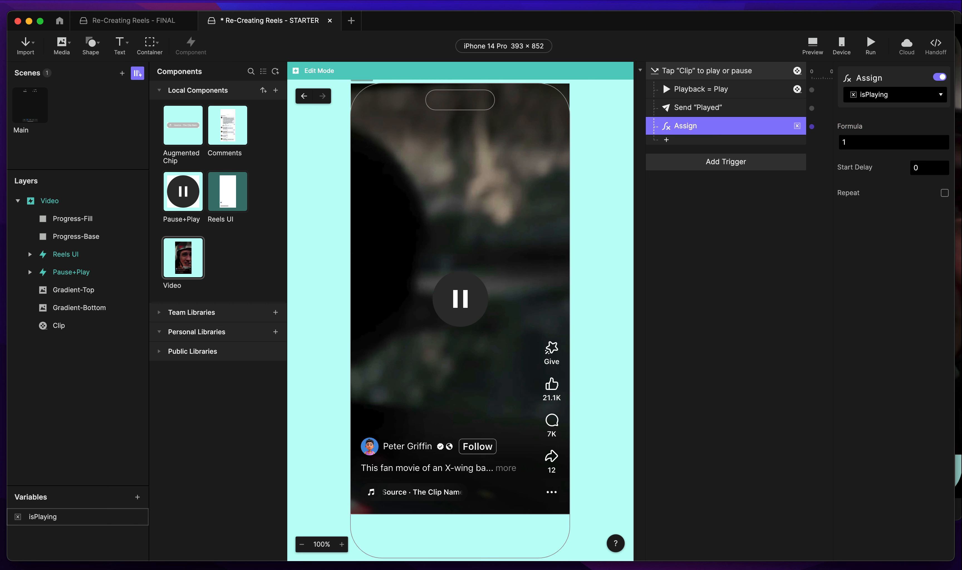
# Rename the Assign response as Put the number "1" into variable.
pyautogui.doubleClick(688, 125)
pyautogui.write('Put the number "1" into variable')
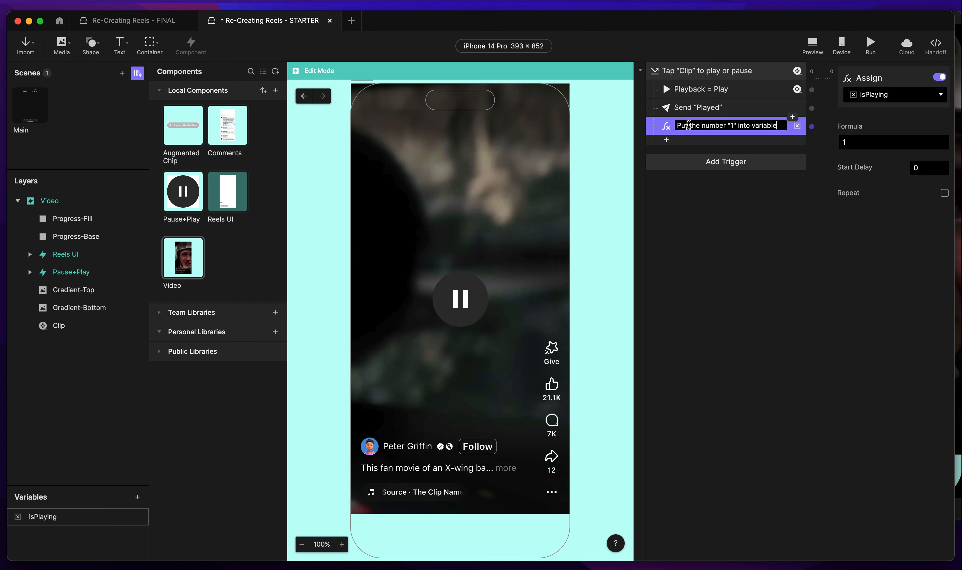
pyautogui.press('Return')
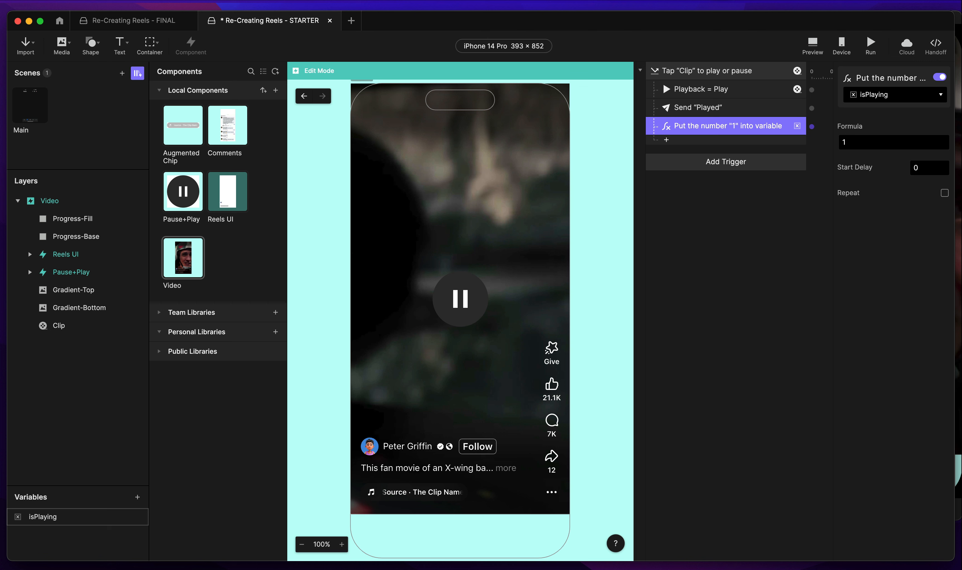
# Replace the word "variable" with "isPlaying" in the name of the Assign response under the Clip tap trigger.
pyautogui.doubleClick(762, 125)
pyautogui.click(751, 125)
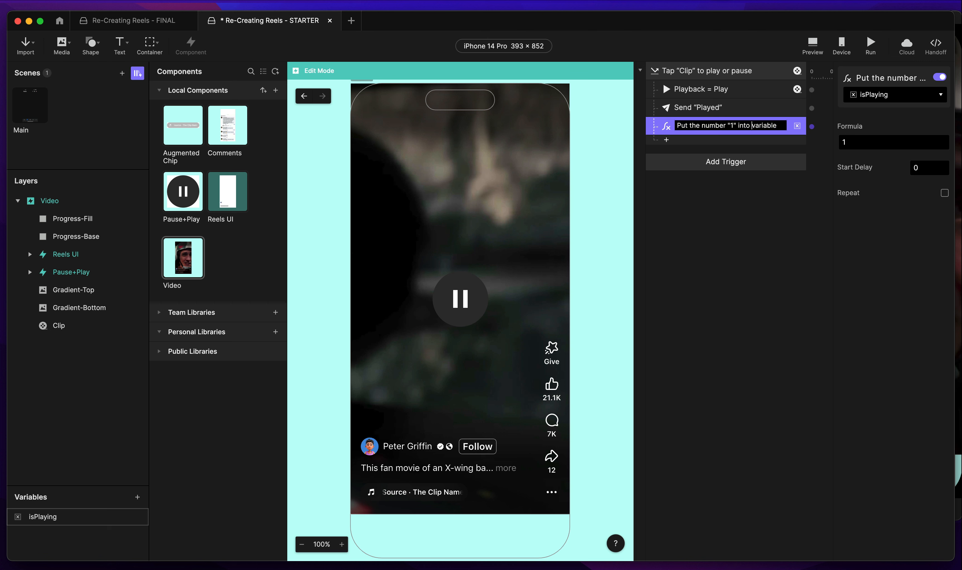
pyautogui.write('isPla')
pyautogui.write('yong')
pyautogui.hotkey('shift', 'End')
pyautogui.press('Delete')
pyautogui.press('BackSpace')
pyautogui.press('BackSpace')
pyautogui.write('ing')
pyautogui.press('Return')
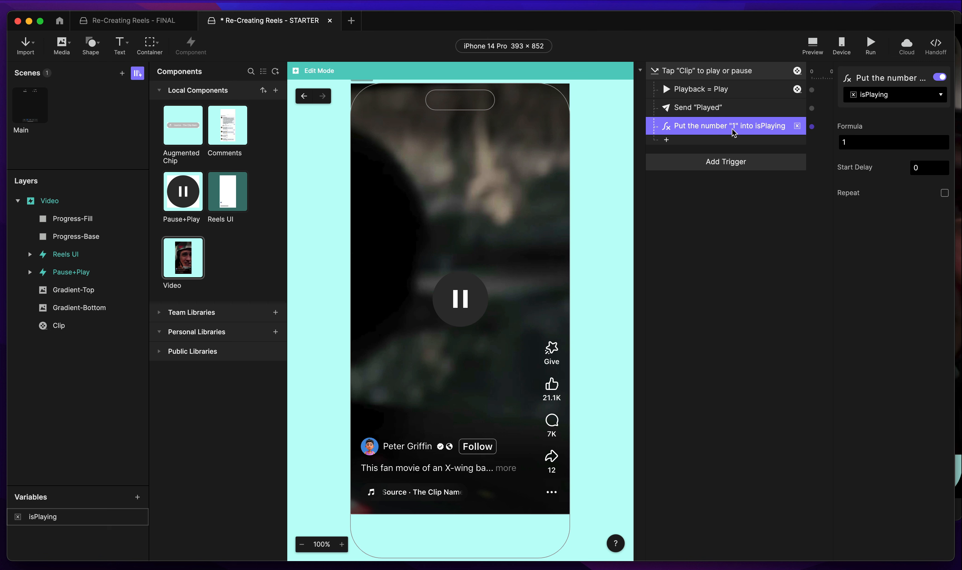
# Shorten the Assign response's name and quote the variable so that it reads Put number "1" into "isPlaying".
pyautogui.doubleClick(696, 126)
pyautogui.doubleClick(695, 126)
pyautogui.press('BackSpace')
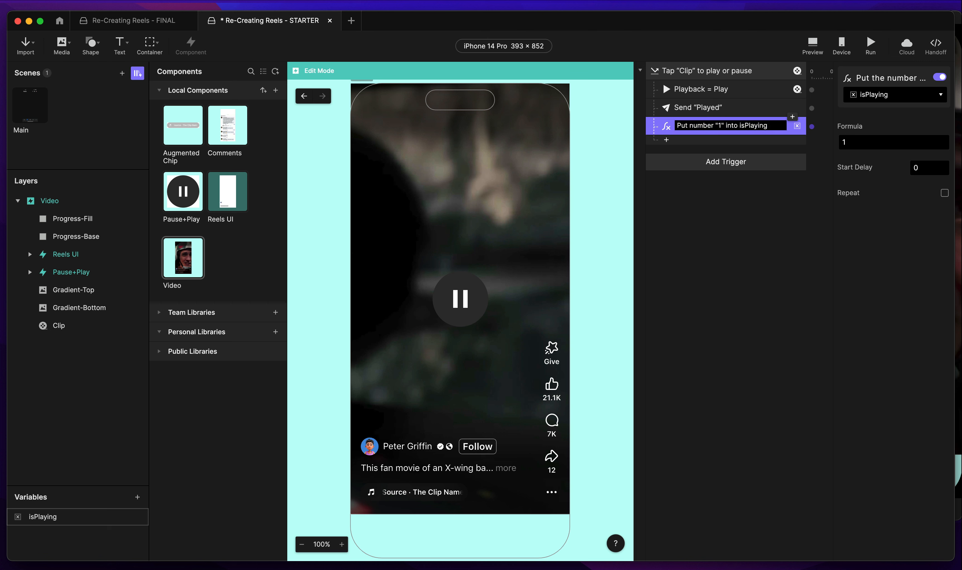
pyautogui.click(736, 125)
pyautogui.click(741, 126)
pyautogui.write('"')
pyautogui.write('"')
pyautogui.press('Return')
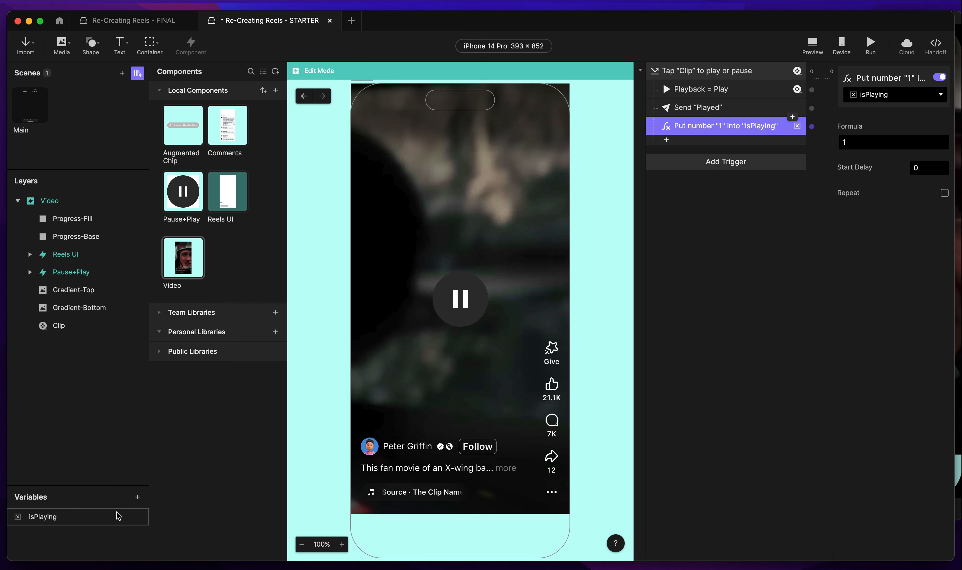
# Display the isPlaying variable's live value on the canvas, and preview the prototype to check it when tapping the clip.
pyautogui.click(136, 520)
pyautogui.moveTo(135, 520); pyautogui.dragTo(478, 245)
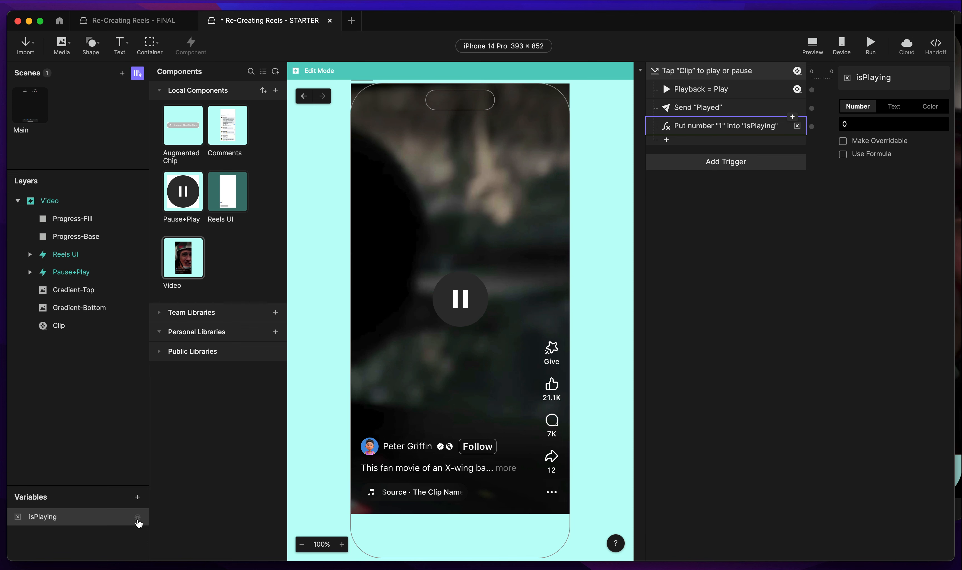
pyautogui.click(813, 47)
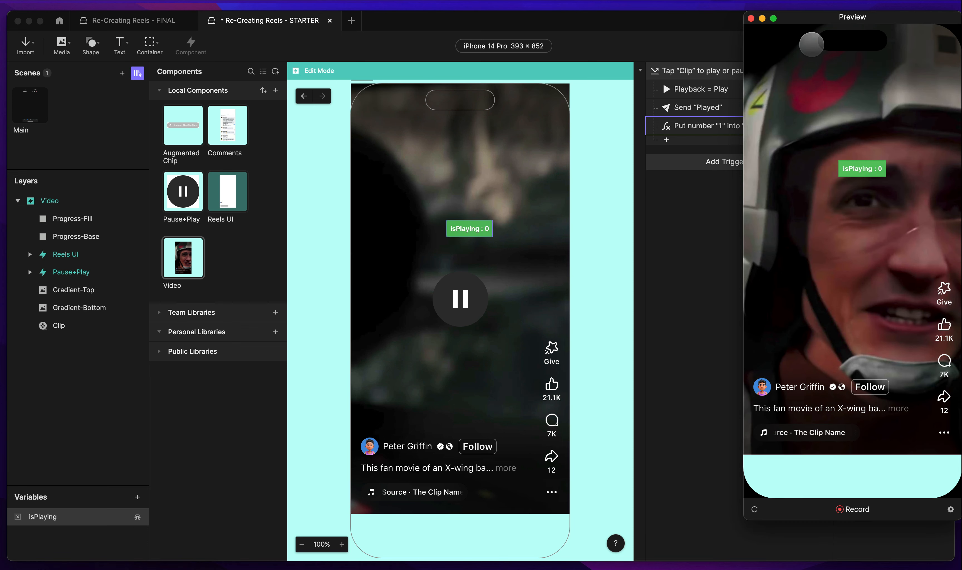
pyautogui.moveTo(854, 18); pyautogui.dragTo(717, 30)
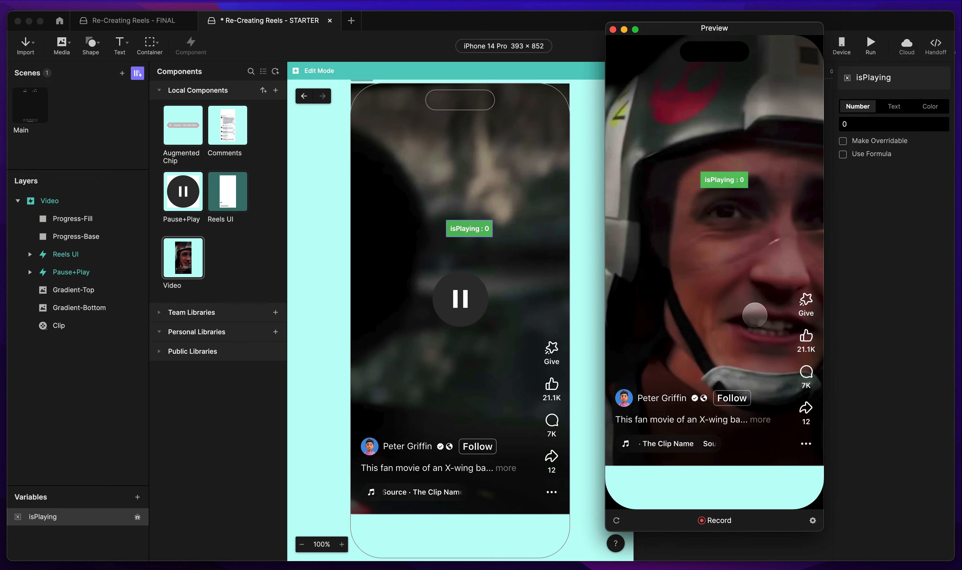
pyautogui.click(717, 277)
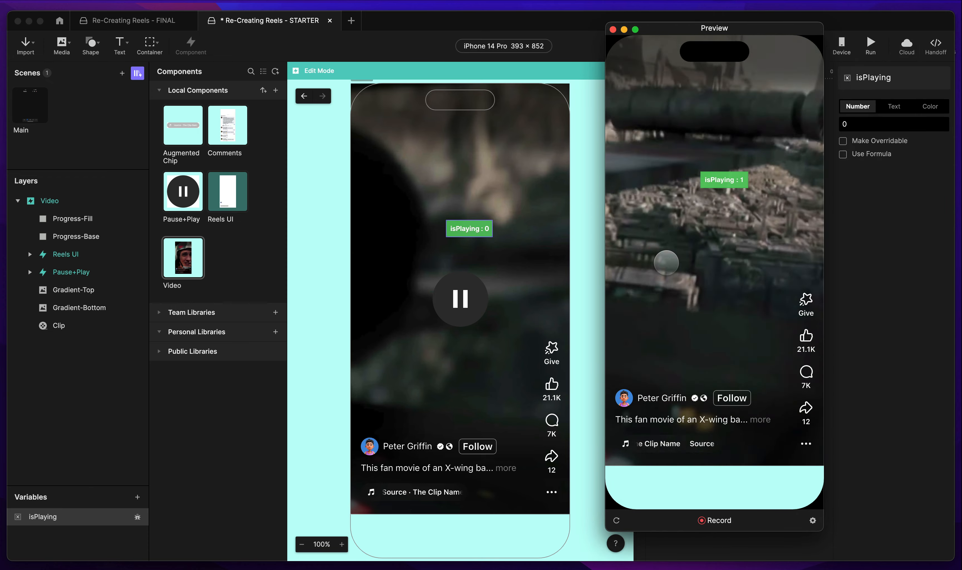
pyautogui.click(739, 286)
pyautogui.click(739, 286)
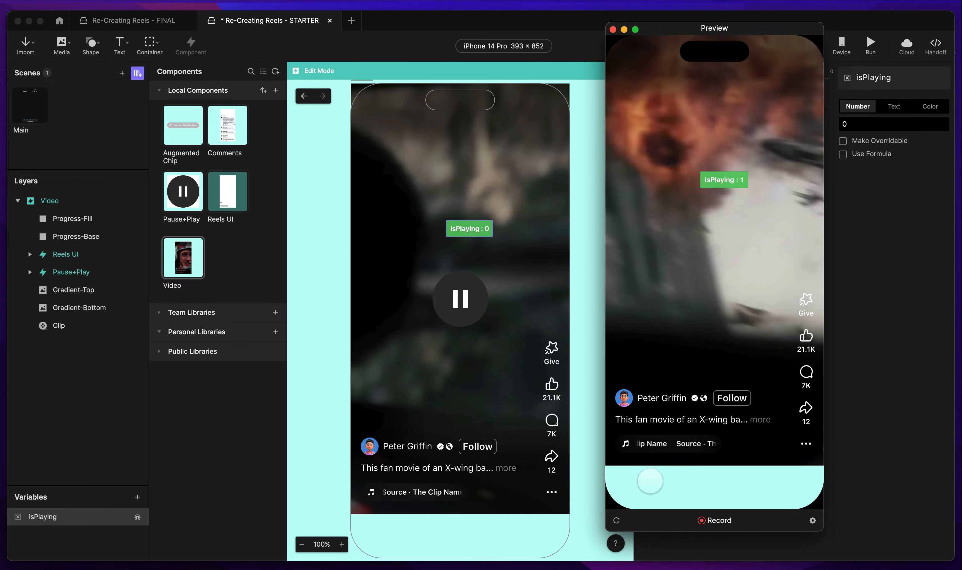
pyautogui.click(616, 521)
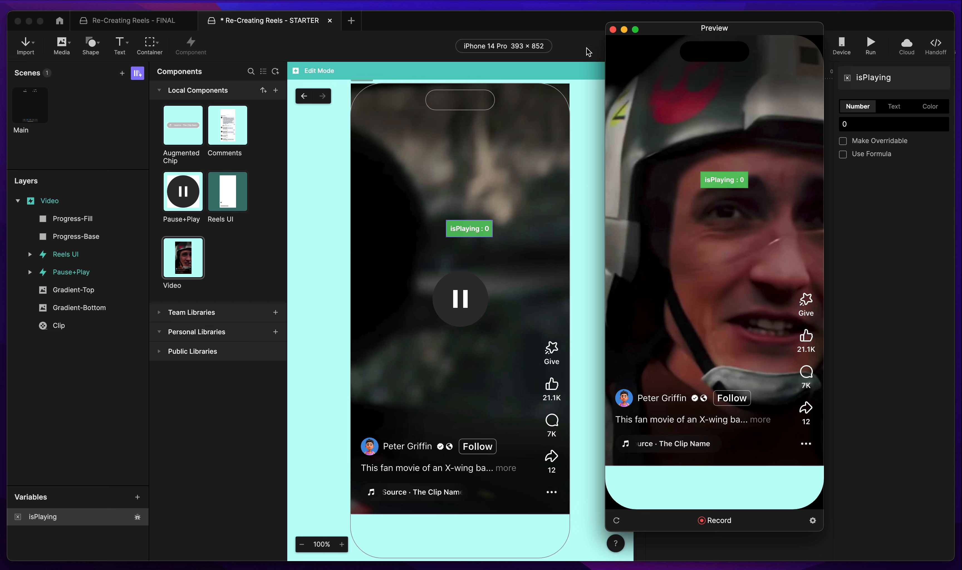
pyautogui.click(613, 29)
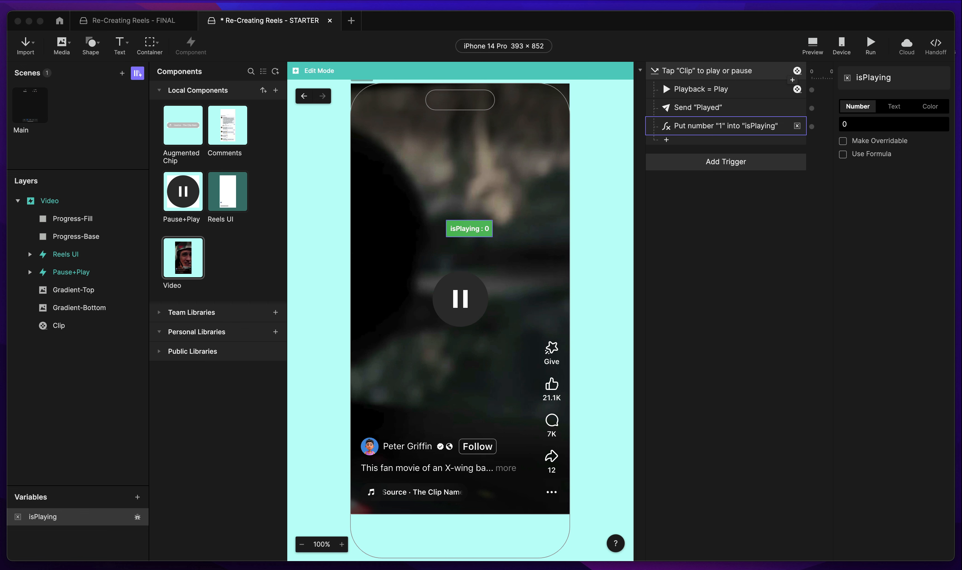
# Add a condition named "if video IS NOT playing" to the Clip tap trigger, met when isPlaying equals 0.
pyautogui.click(701, 140)
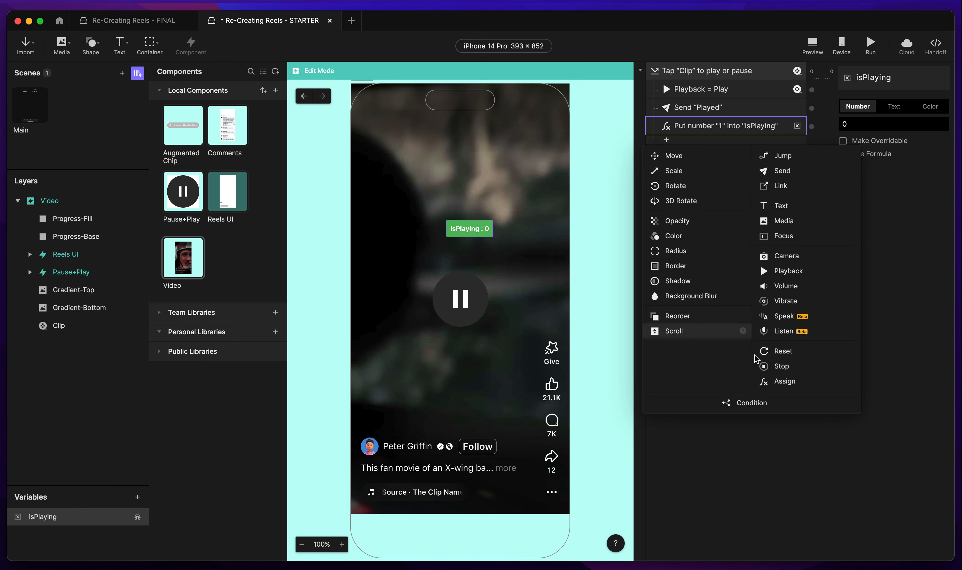
pyautogui.click(750, 403)
pyautogui.doubleClick(686, 141)
pyautogui.write('if video IS NOT playing')
pyautogui.press('Return')
pyautogui.click(874, 153)
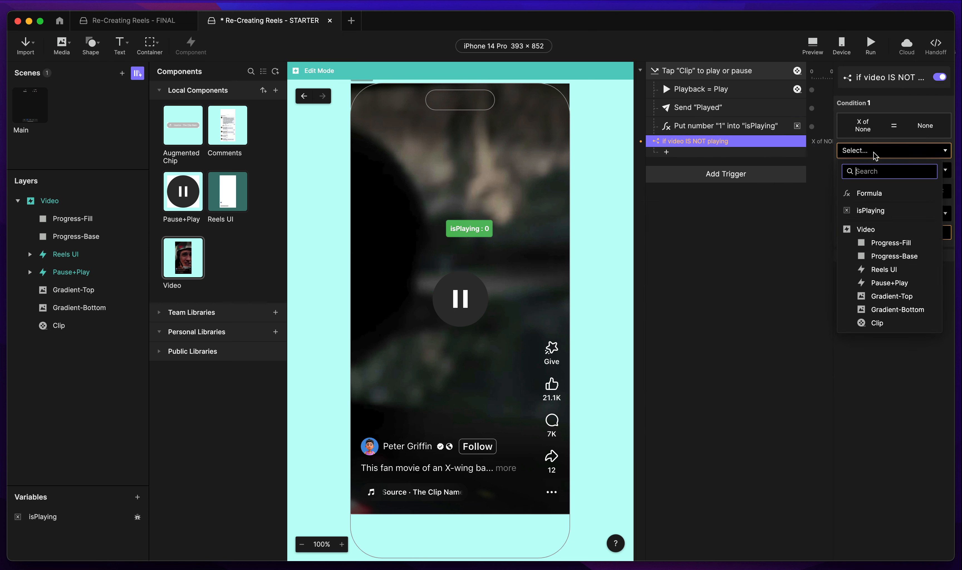
pyautogui.click(875, 210)
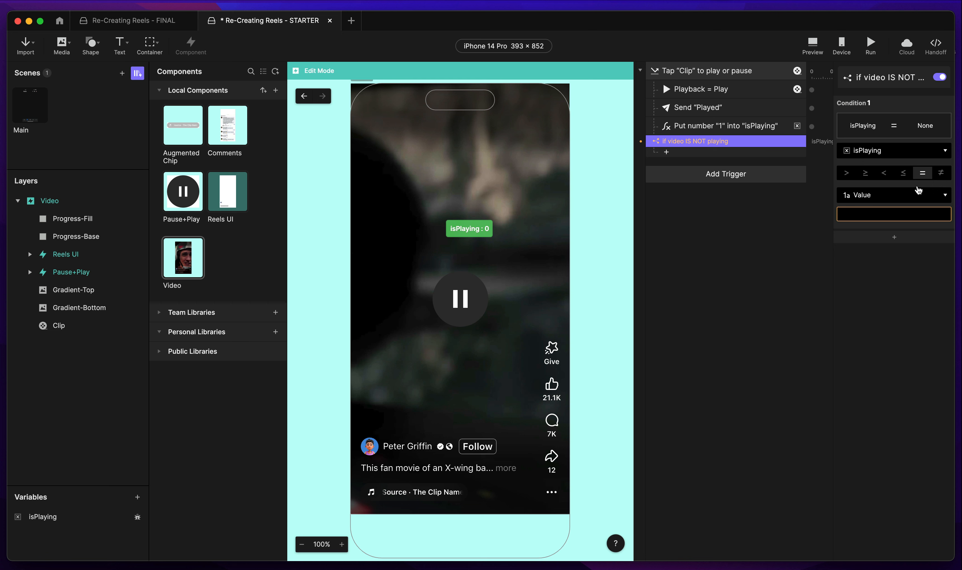
pyautogui.click(877, 213)
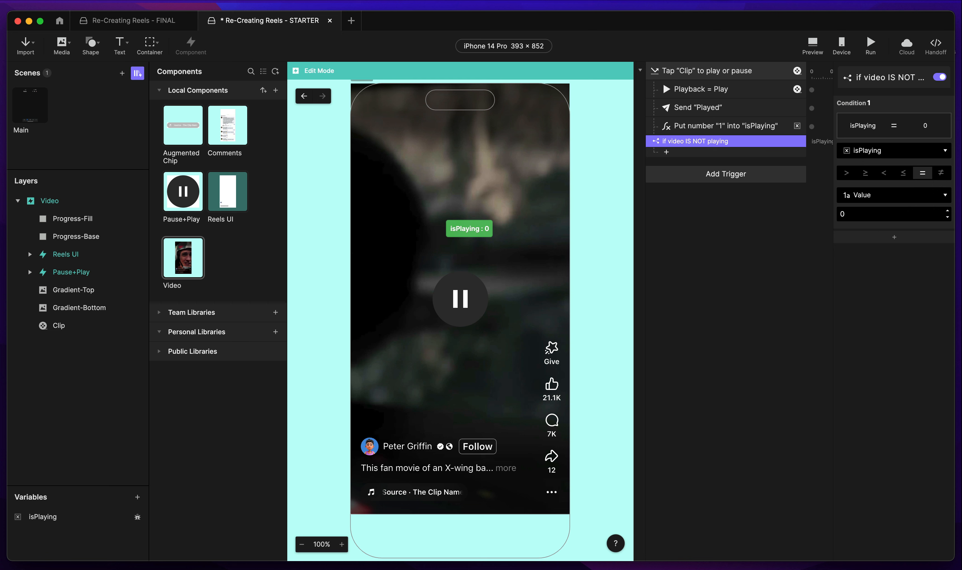
# Move the Playback, Send and Assign responses under the "if video IS NOT playing" condition.
pyautogui.click(725, 126)
pyautogui.keyDown('shift'); pyautogui.click(718, 89); pyautogui.keyUp('shift')
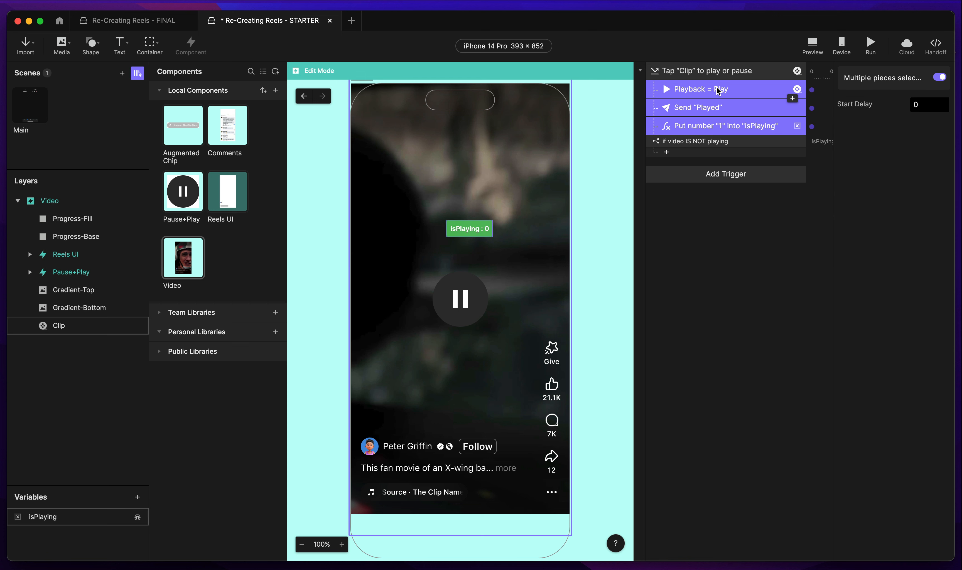
pyautogui.press('Delete')
pyautogui.click(706, 85)
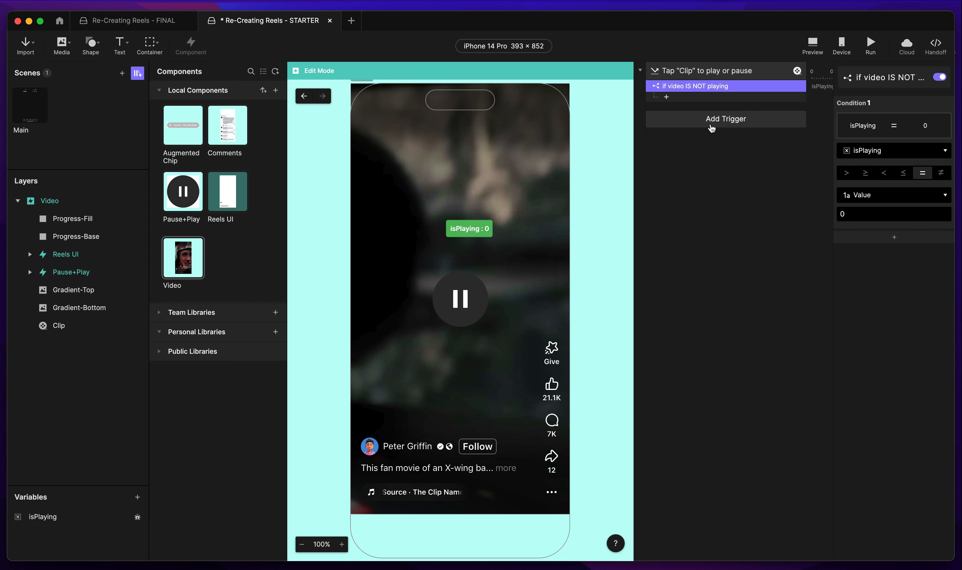
pyautogui.press('super+z')
pyautogui.click(699, 86)
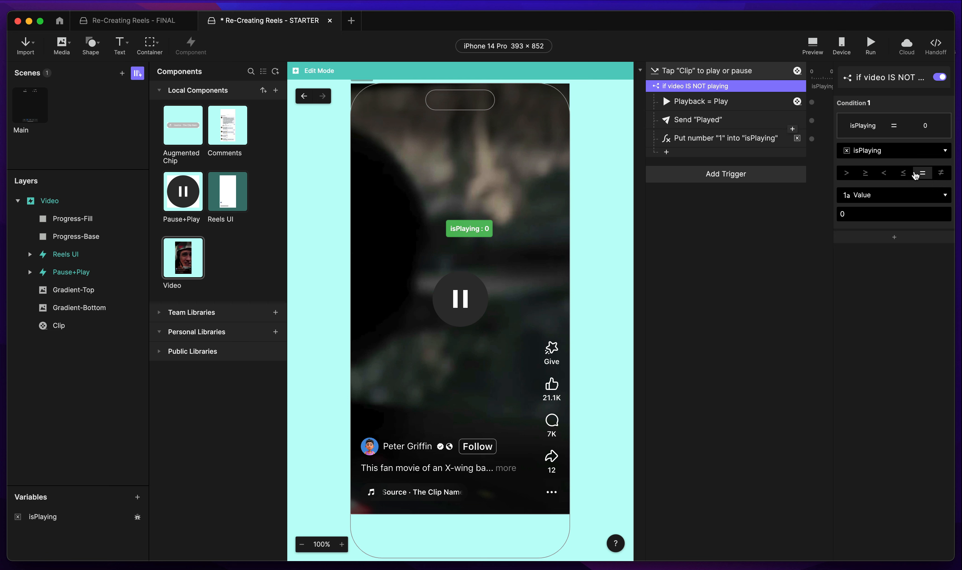
# Duplicate the "if video IS NOT playing" condition with its three responses and rename the copy as "if video IS playing".
pyautogui.click(686, 101)
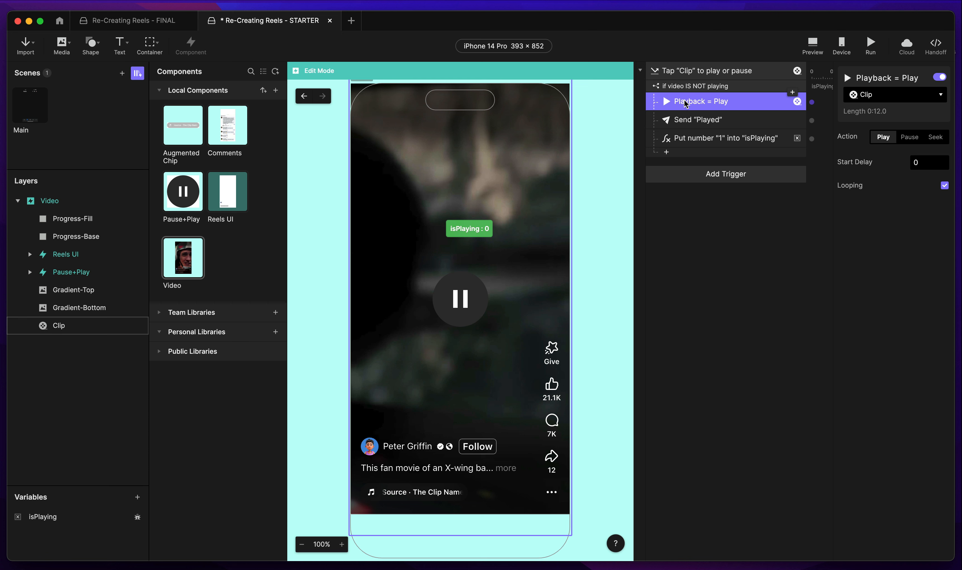
pyautogui.click(687, 120)
pyautogui.click(684, 131)
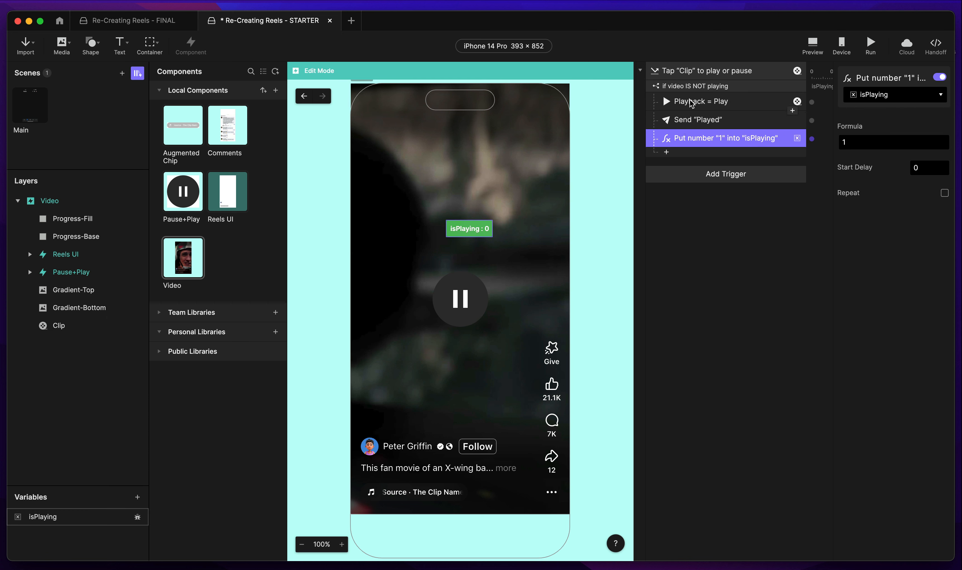
pyautogui.click(704, 86)
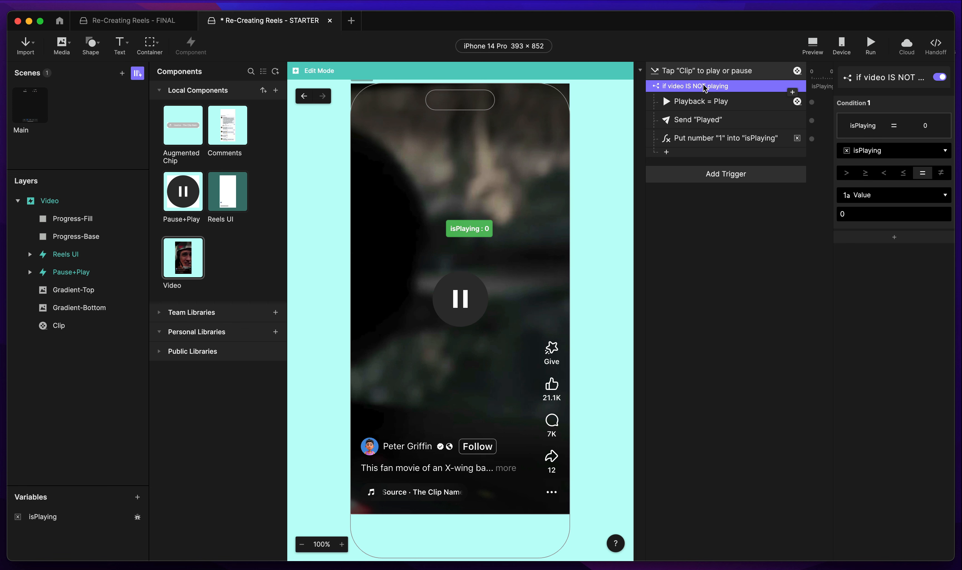
pyautogui.press('super+d')
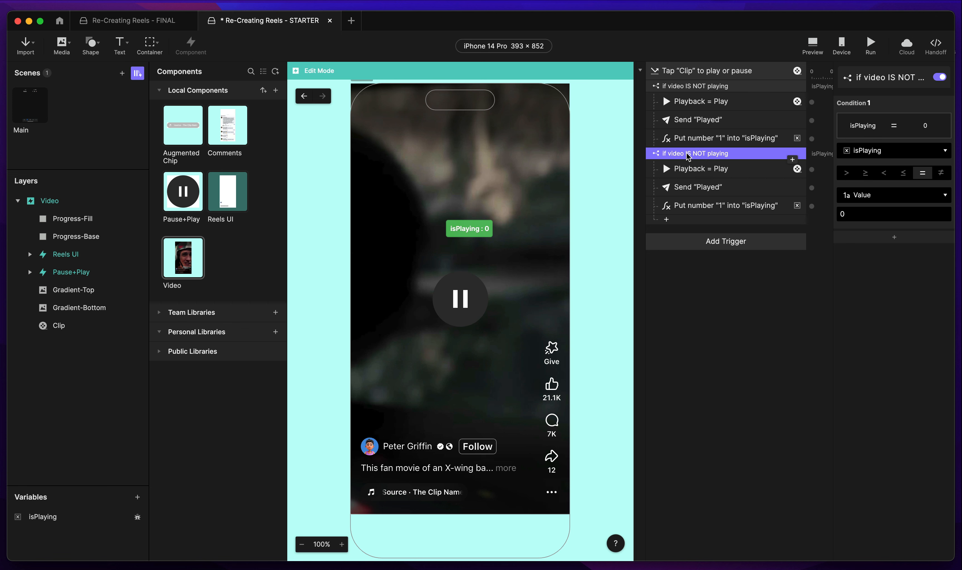
pyautogui.doubleClick(696, 153)
pyautogui.doubleClick(702, 153)
pyautogui.press('BackSpace')
pyautogui.press('Return')
# Rename the Send response under the "if video IS playing" condition as Send "PAUSED".
pyautogui.doubleClick(700, 187)
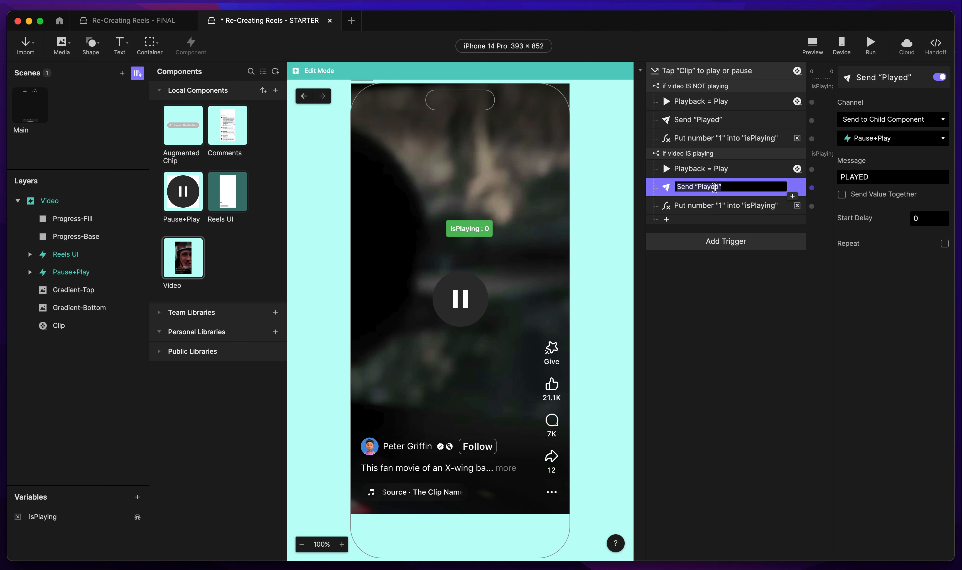
pyautogui.moveTo(698, 187); pyautogui.dragTo(714, 187)
pyautogui.write('PAUSED')
pyautogui.press('Return')
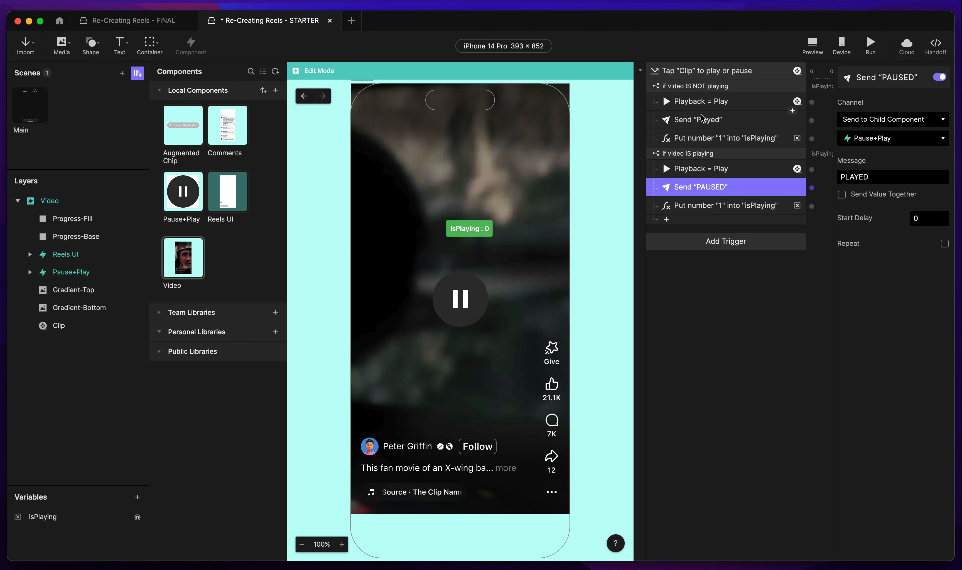
# Rename the Send response under the "if video IS NOT playing" condition as Send "PLAYED".
pyautogui.click(708, 119)
pyautogui.doubleClick(708, 119)
pyautogui.doubleClick(708, 119)
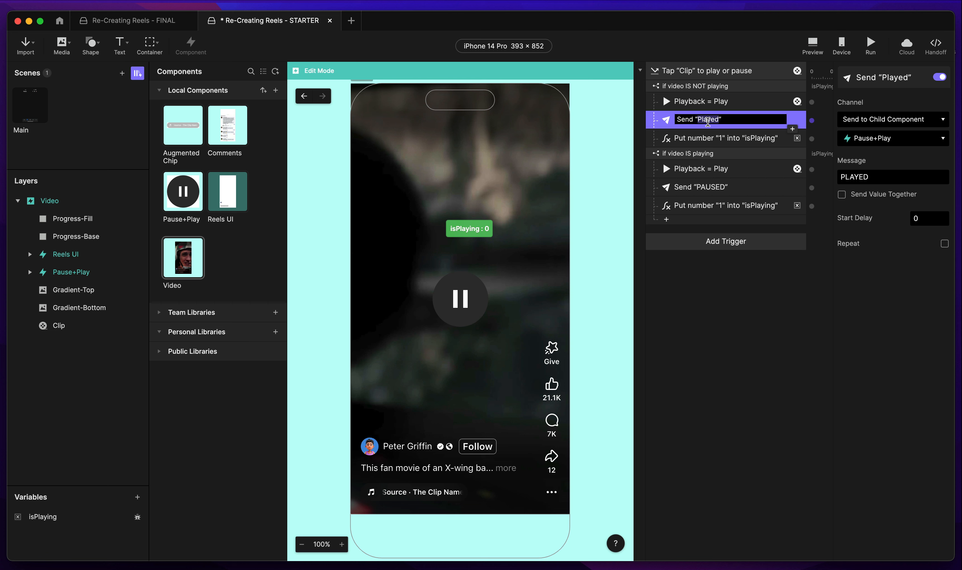
pyautogui.write('PLAYED')
pyautogui.press('Return')
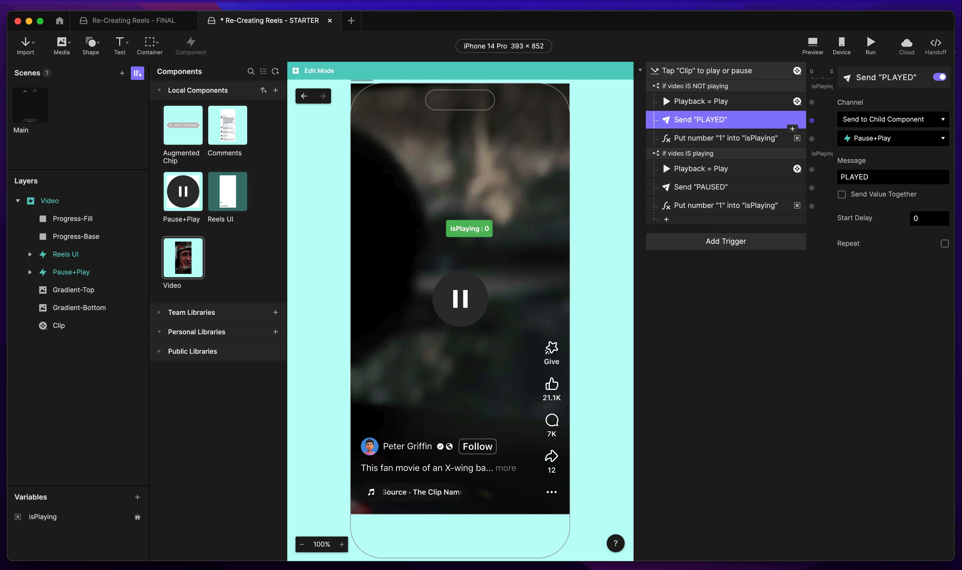
# Rename the Assign response under "if video IS playing" as Put number "0" into "isPlaying" and set its formula to 0.
pyautogui.click(695, 206)
pyautogui.doubleClick(725, 208)
pyautogui.click(722, 206)
pyautogui.press('BackSpace')
pyautogui.write('0')
pyautogui.press('Return')
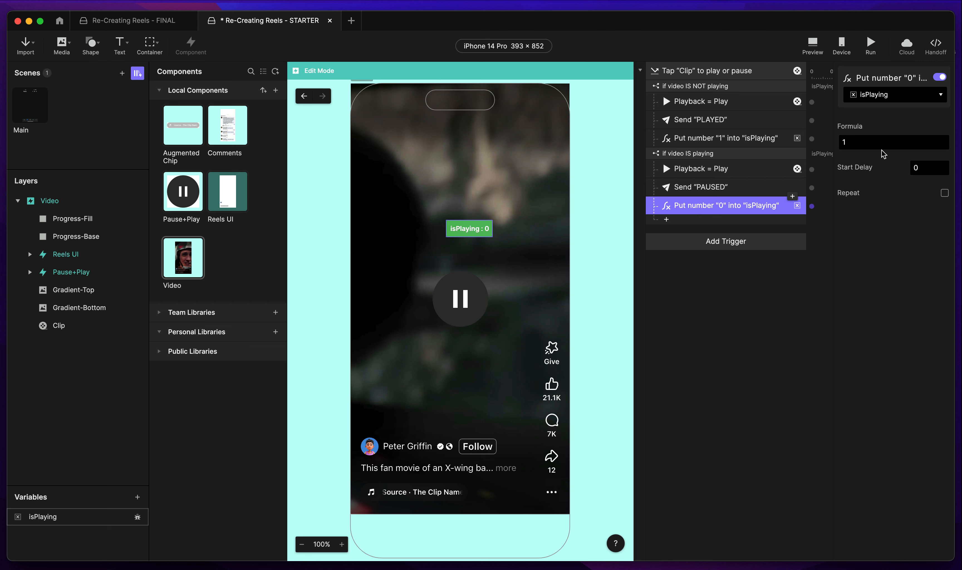
pyautogui.doubleClick(879, 141)
pyautogui.write('0')
pyautogui.press('Return')
# Preview the prototype and tap the clip twice to check how the isPlaying value switches.
pyautogui.click(812, 44)
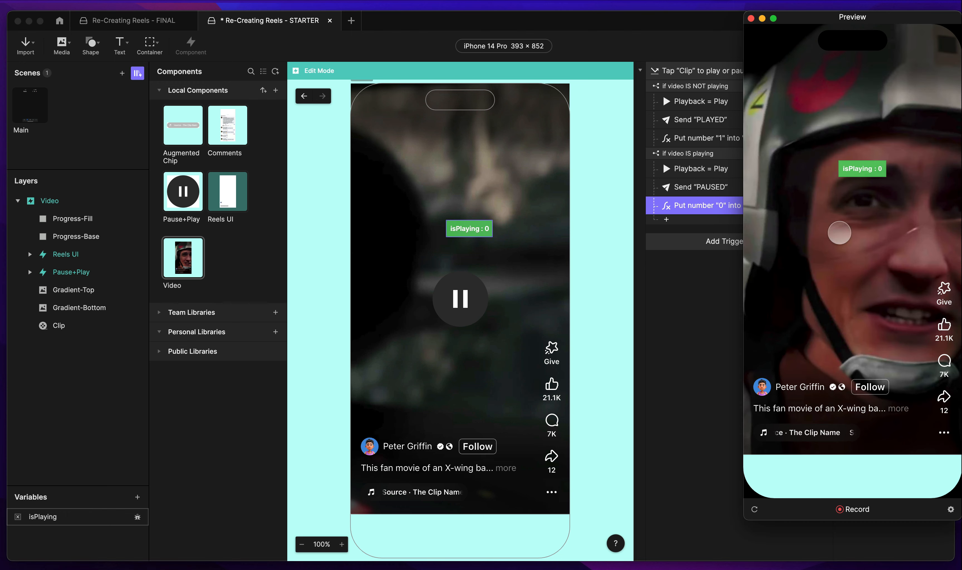
pyautogui.click(840, 235)
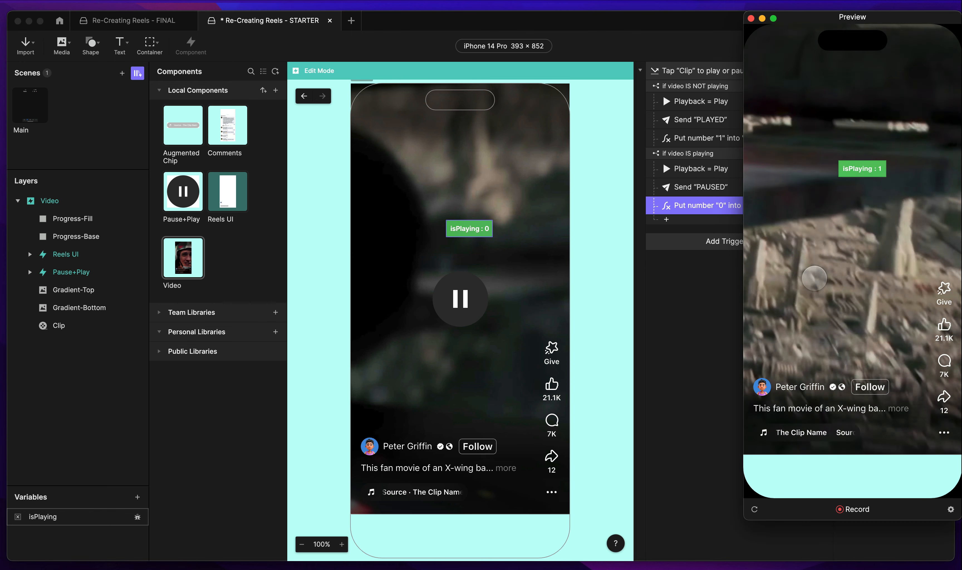
pyautogui.click(794, 213)
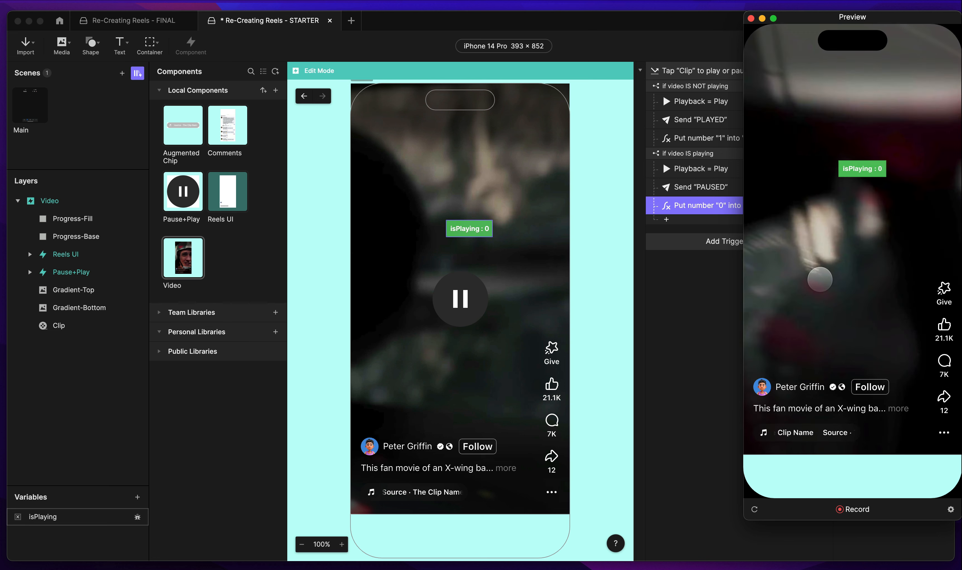
# Set the message of the Send "PAUSED" response under "if video IS playing" to PAUSED.
pyautogui.click(701, 120)
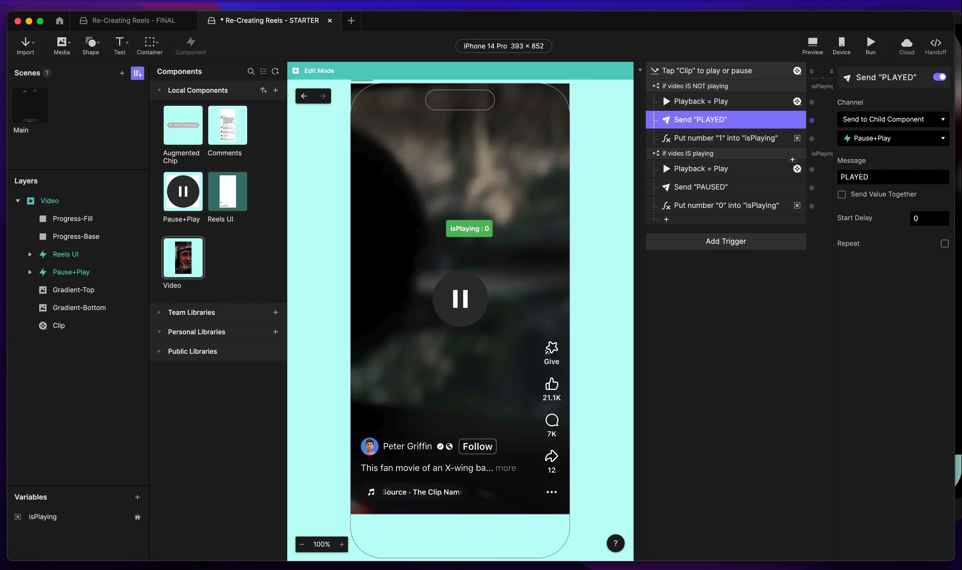
pyautogui.click(722, 189)
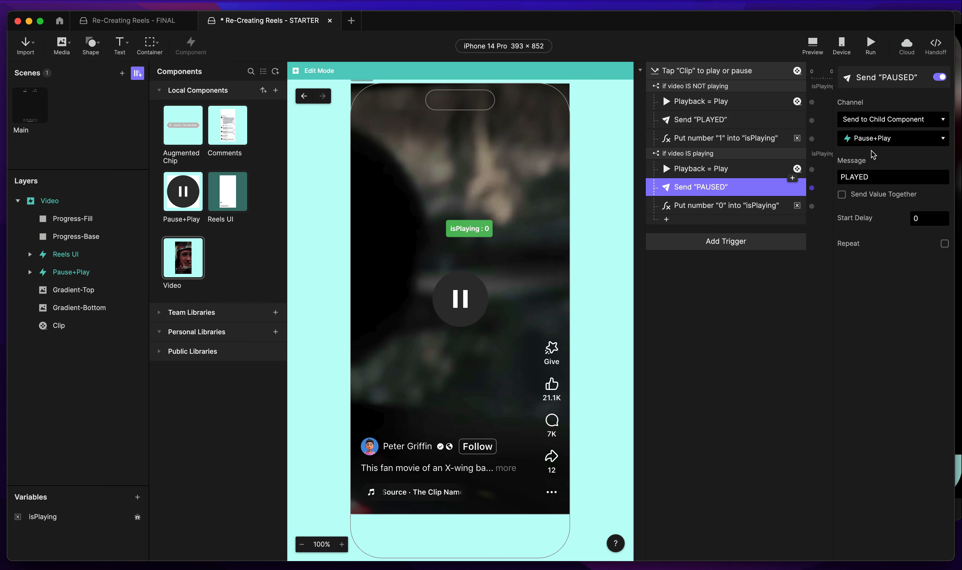
pyautogui.click(864, 176)
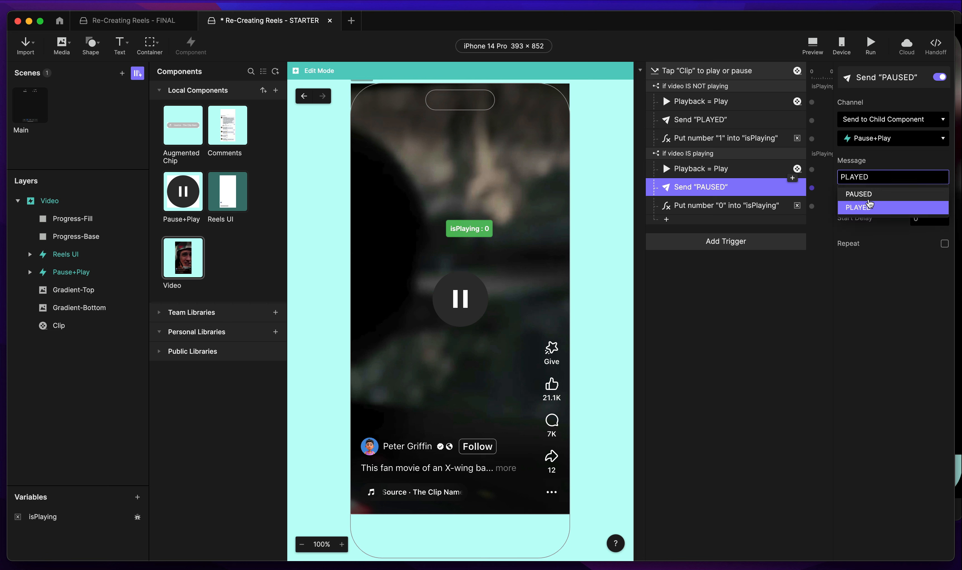
pyautogui.click(873, 196)
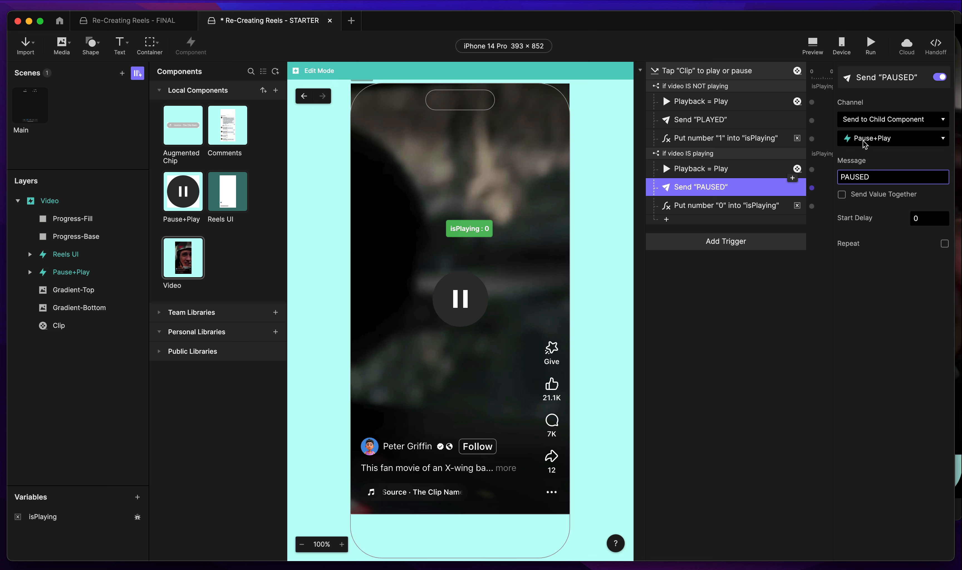
# Preview the prototype and tap the clip to check the Pause+Play response with the PAUSED message.
pyautogui.click(813, 44)
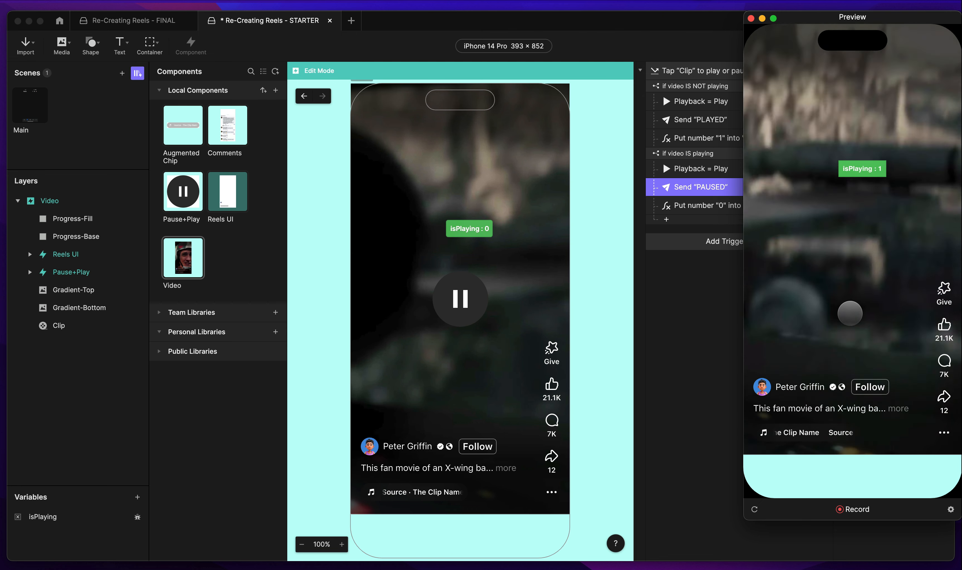
pyautogui.click(827, 289)
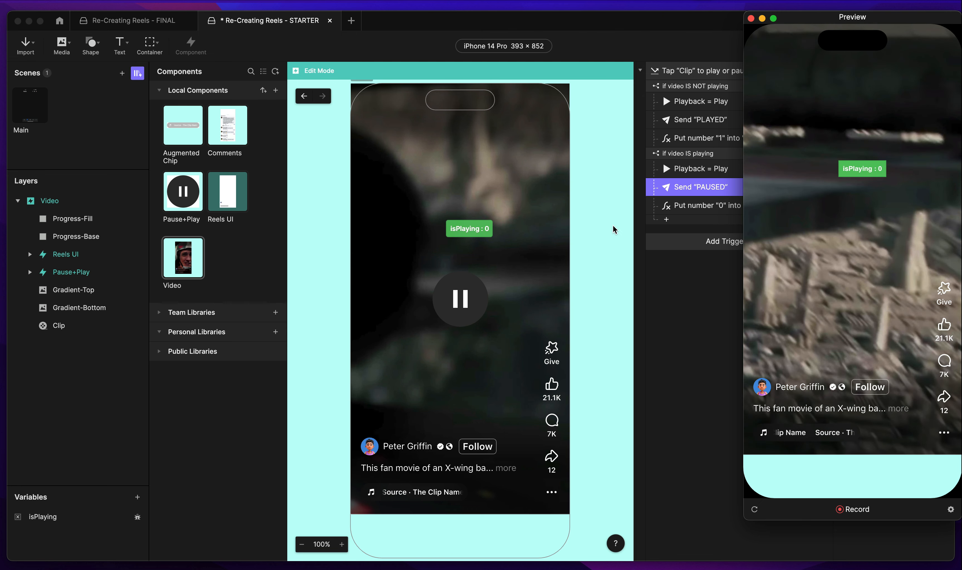
pyautogui.click(705, 190)
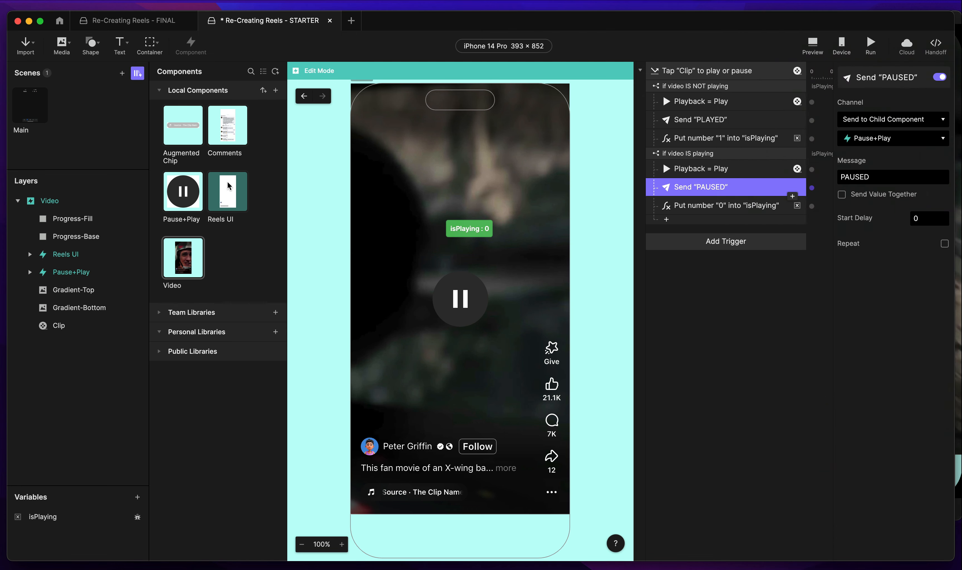
# Examine the Receive "PAUSED" and Receive "PLAYED" triggers in the Pause+Play component, and return to the Video component.
pyautogui.doubleClick(194, 207)
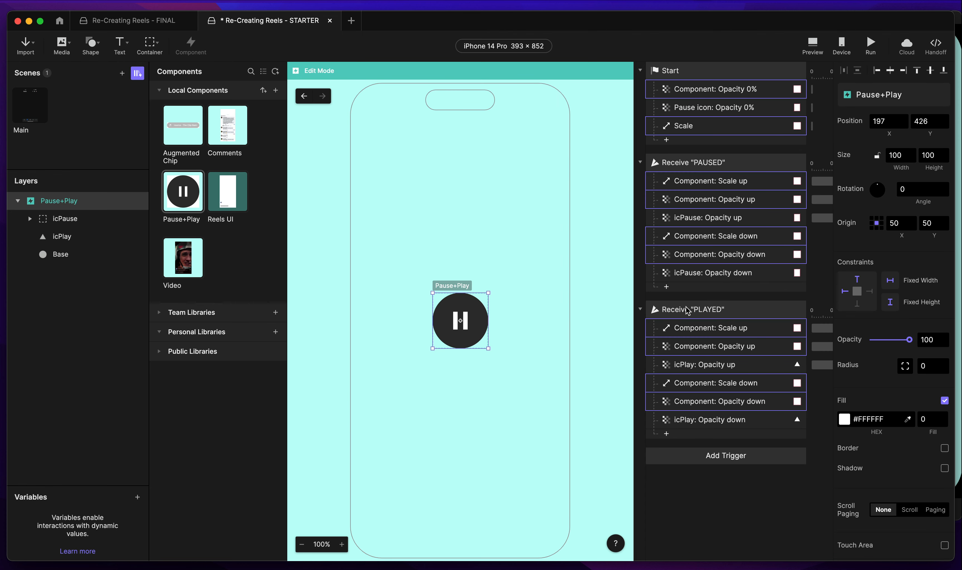
pyautogui.click(705, 168)
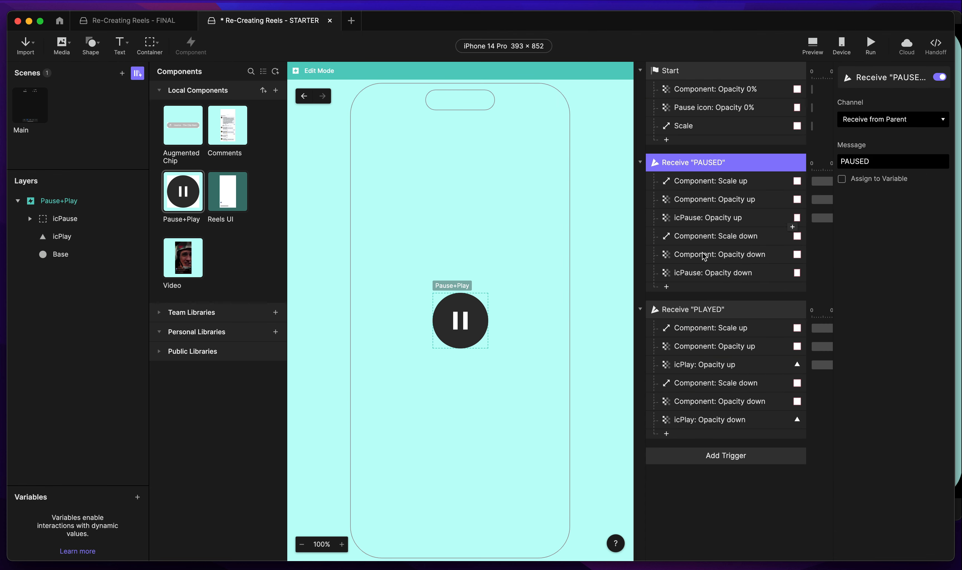
pyautogui.click(701, 311)
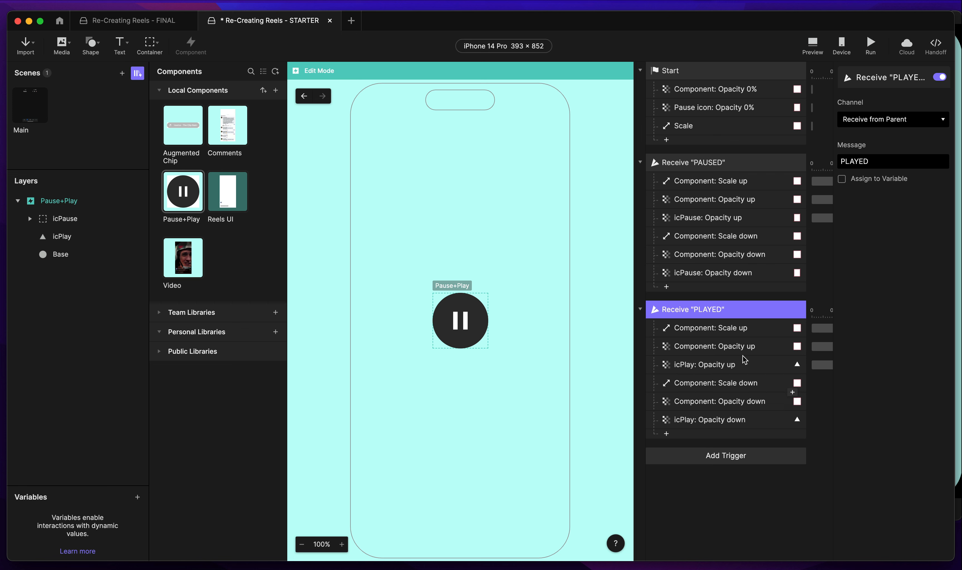
pyautogui.click(186, 263)
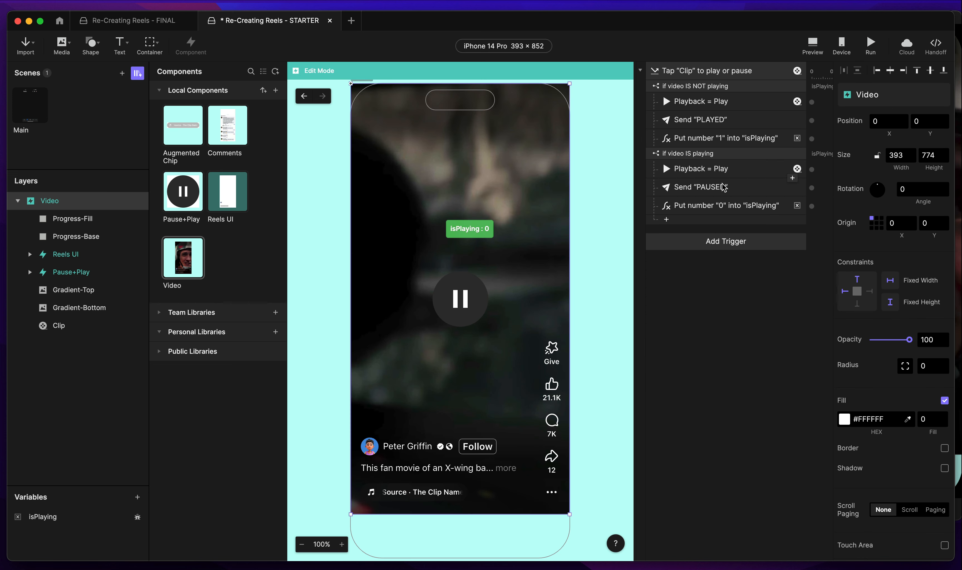
# Turn off the on-canvas value display of the isPlaying variable.
pyautogui.click(54, 518)
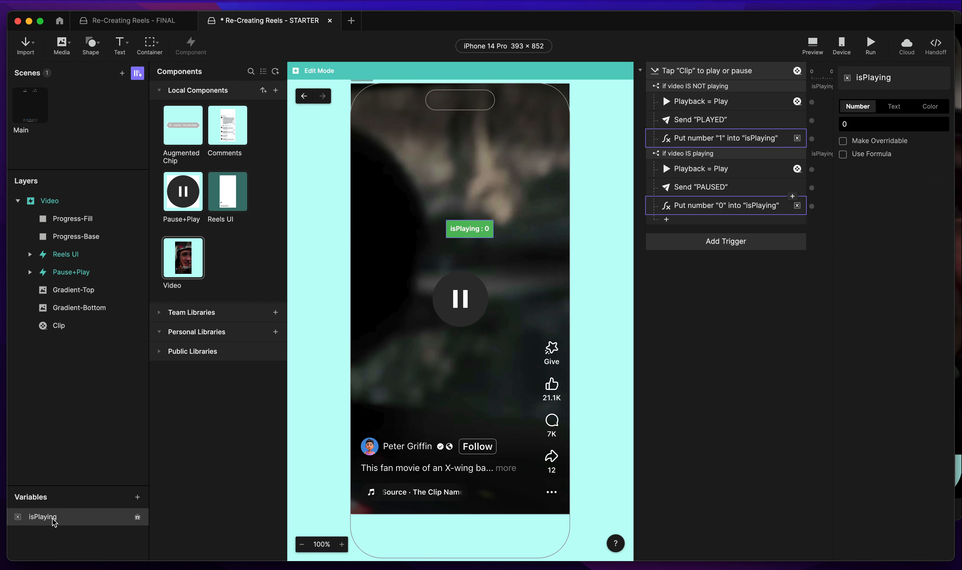
pyautogui.click(137, 518)
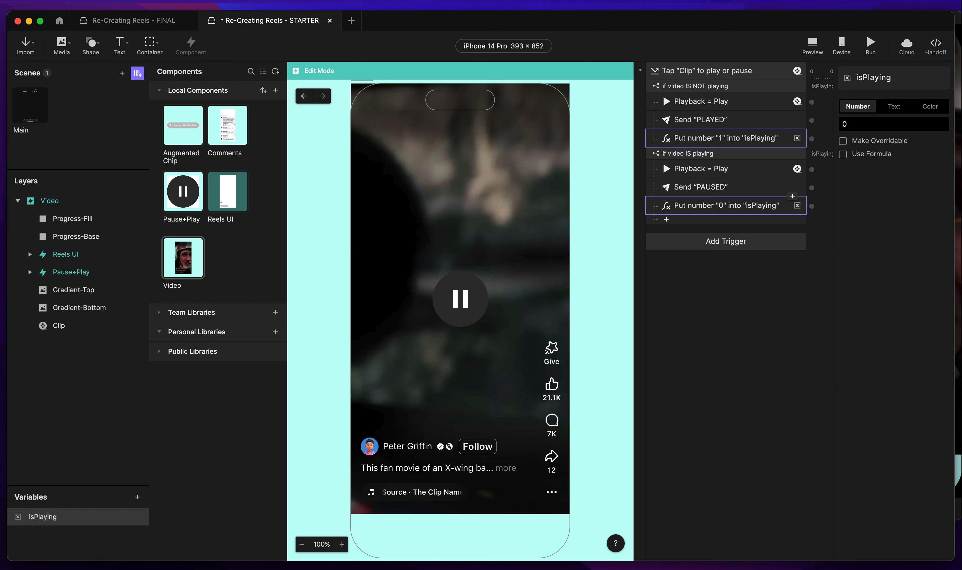
pyautogui.click(706, 73)
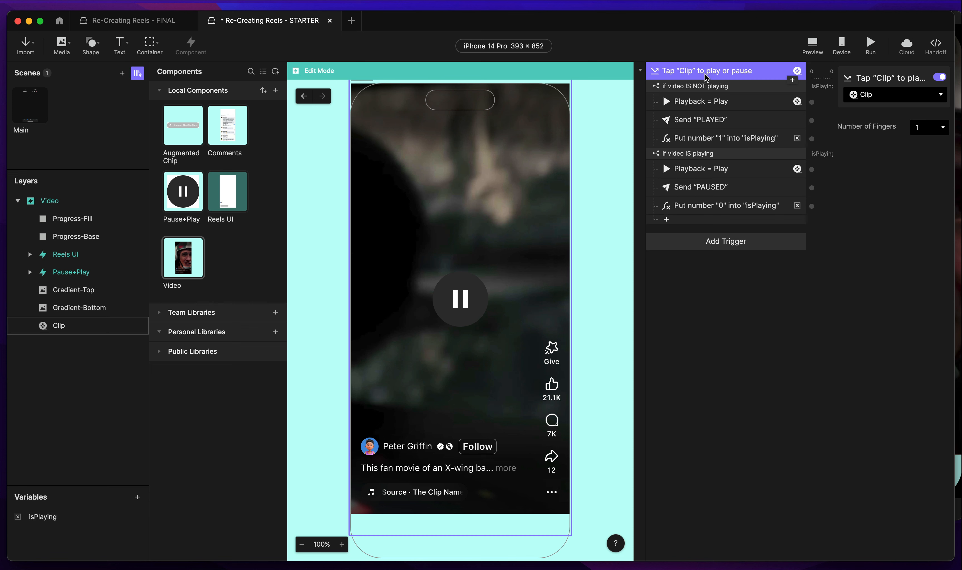
# Preview the prototype again and tap the clip to test playing and pausing without the variable display.
pyautogui.press('super+Return')
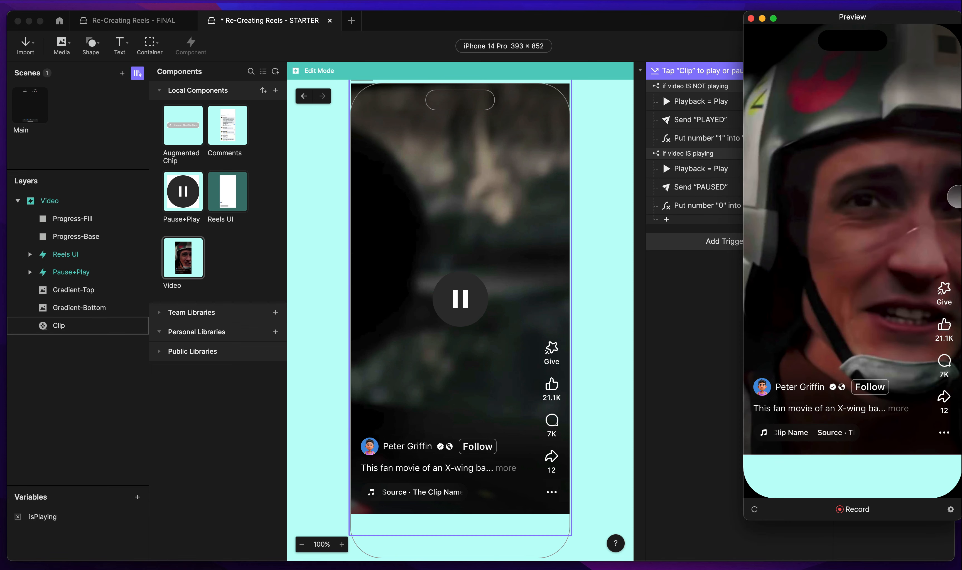
pyautogui.click(889, 225)
pyautogui.click(915, 219)
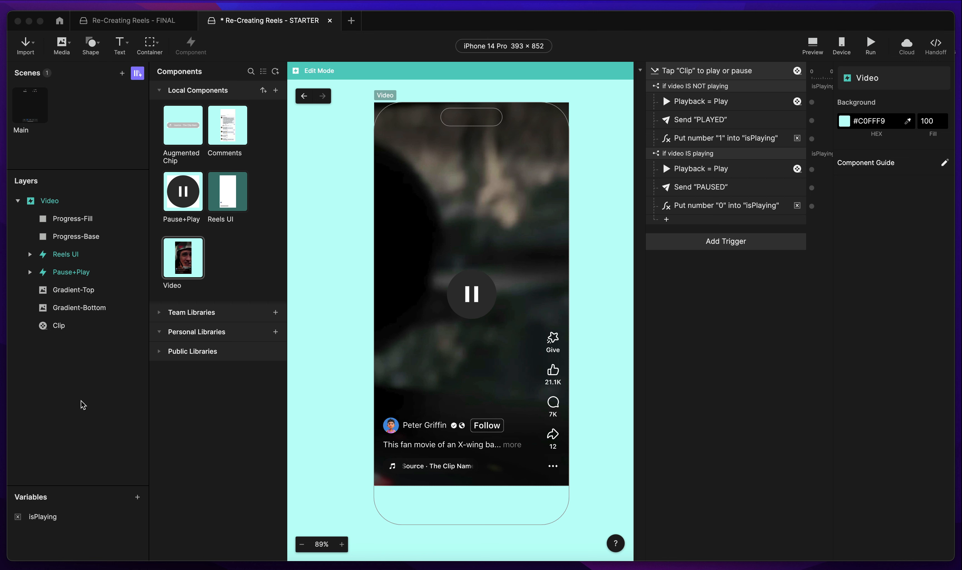
# Draw a circle about 51 × 51 near the left side of the Video component and fill it with yellow #EEFF00.
pyautogui.click(58, 326)
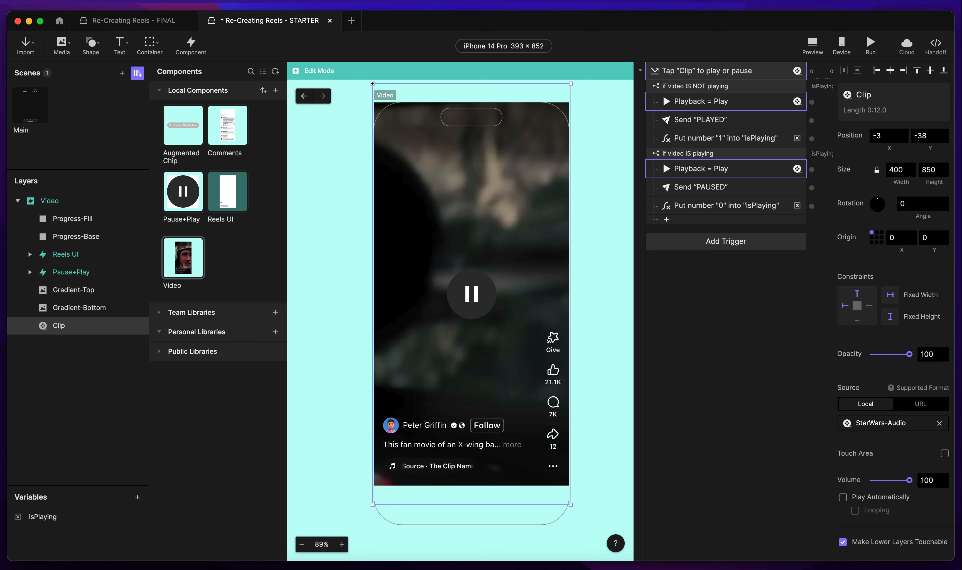
pyautogui.click(333, 225)
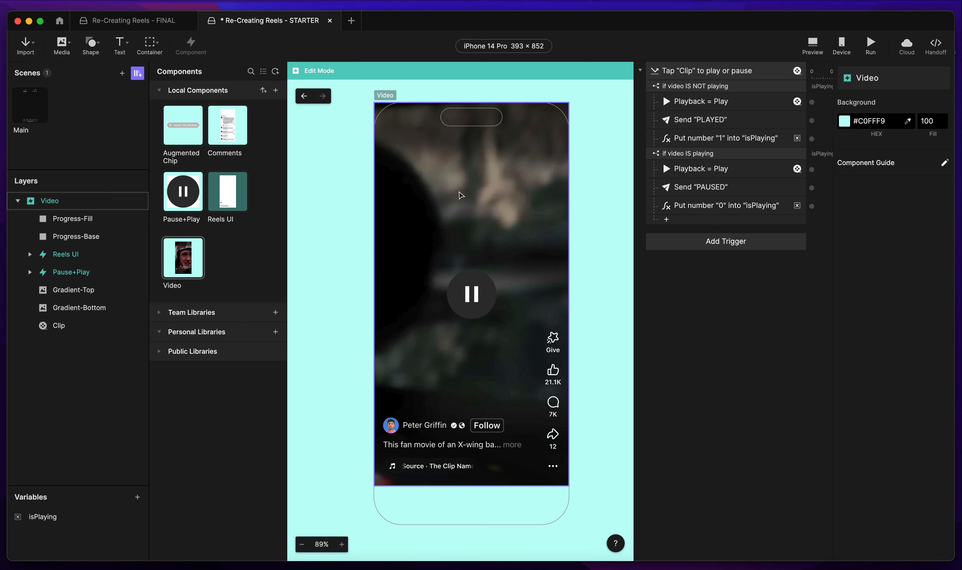
pyautogui.press('o')
pyautogui.moveTo(413, 183)
pyautogui.mouseDown()
pyautogui.moveTo(439, 208)
pyautogui.moveTo(402, 230)
pyautogui.mouseUp()
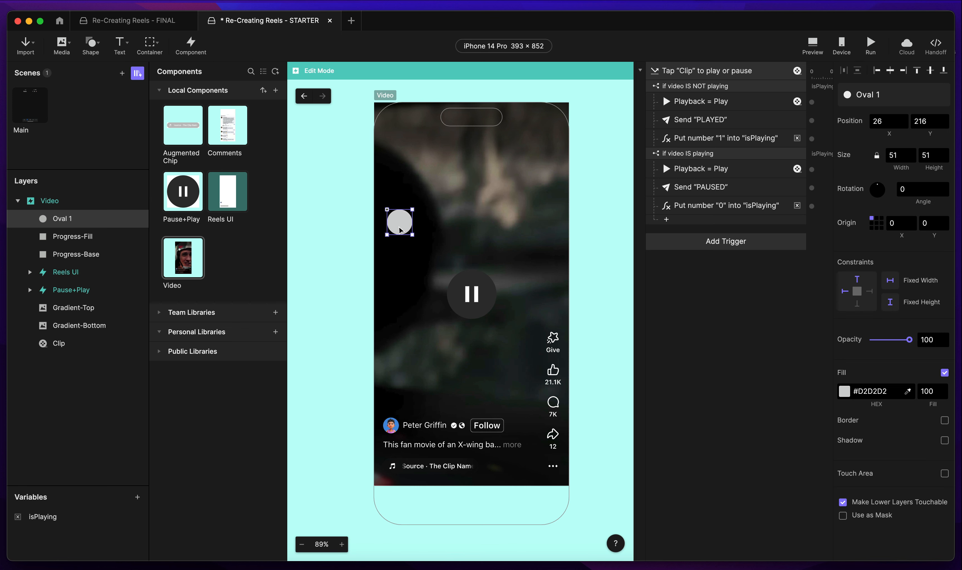
pyautogui.click(844, 390)
pyautogui.click(707, 468)
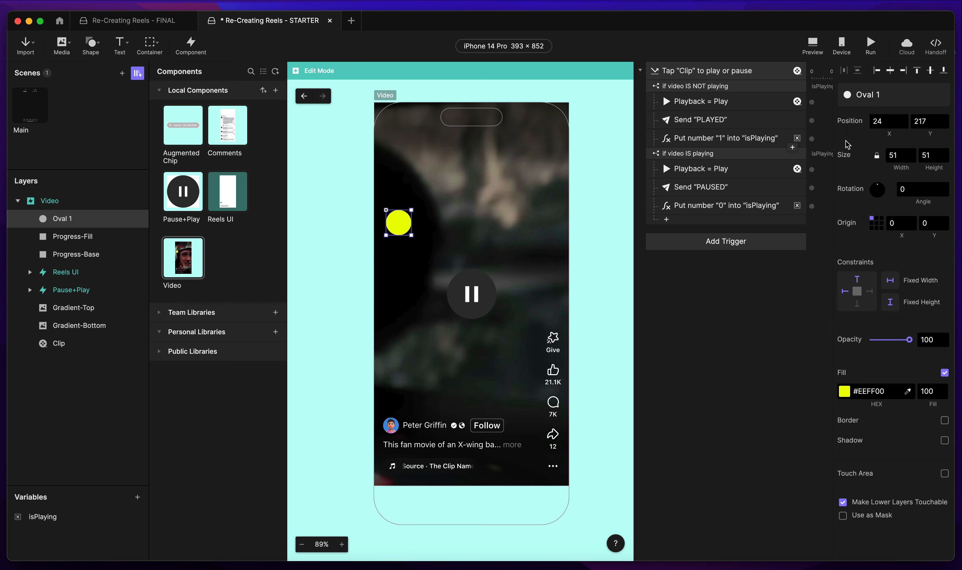
# Move the yellow circle back and forth between the Video component's left and right edges to demonstrate its travel.
pyautogui.moveTo(395, 229); pyautogui.dragTo(384, 230)
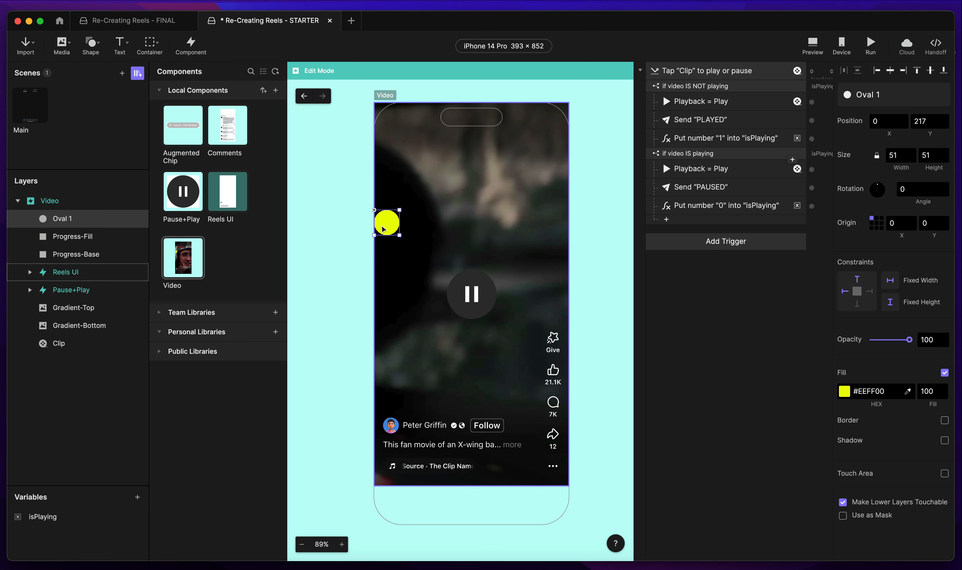
pyautogui.moveTo(383, 230)
pyautogui.mouseDown()
pyautogui.moveTo(554, 221)
pyautogui.moveTo(388, 223)
pyautogui.mouseUp()
pyautogui.moveTo(390, 230); pyautogui.dragTo(558, 219)
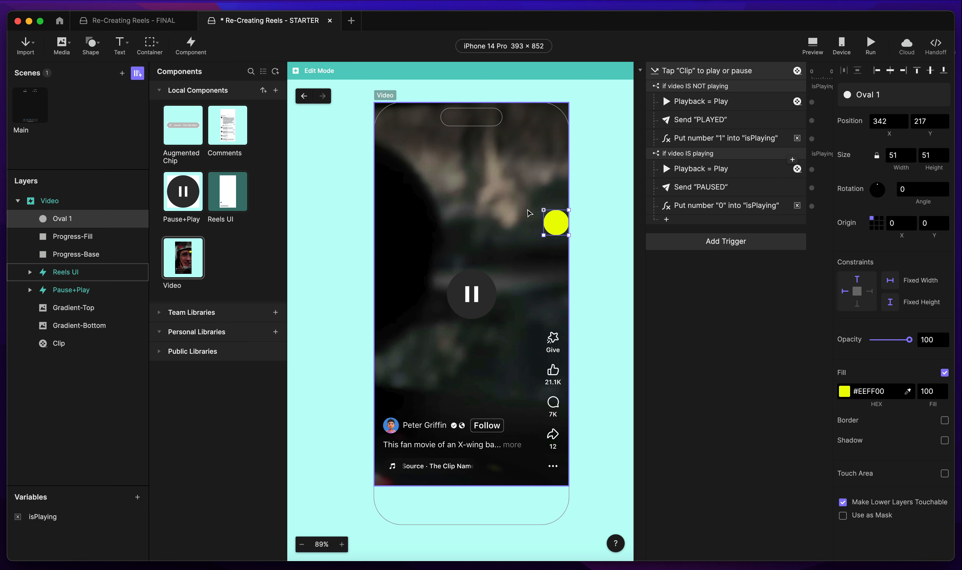
pyautogui.moveTo(553, 222); pyautogui.dragTo(556, 223)
pyautogui.moveTo(554, 229); pyautogui.dragTo(392, 221)
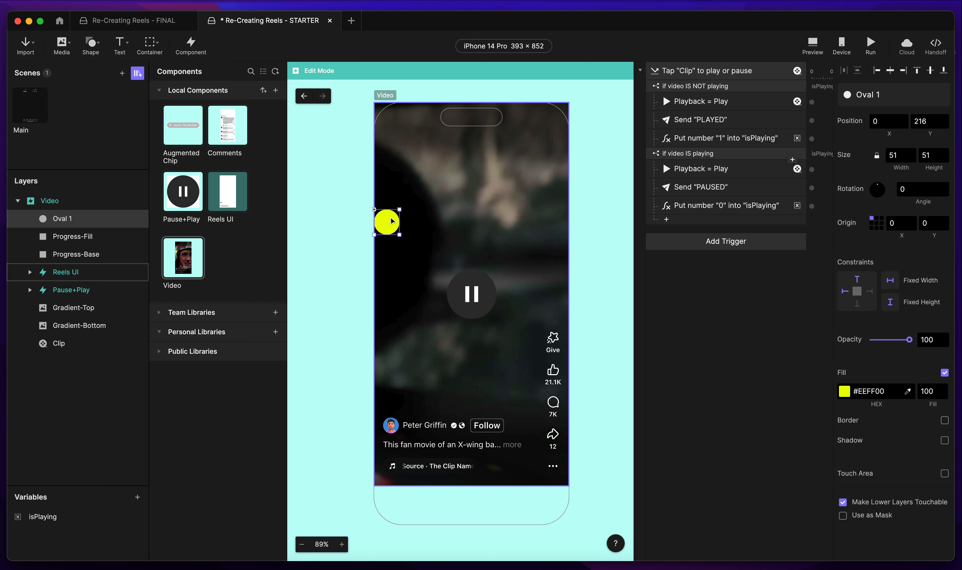
pyautogui.moveTo(391, 221); pyautogui.dragTo(391, 222)
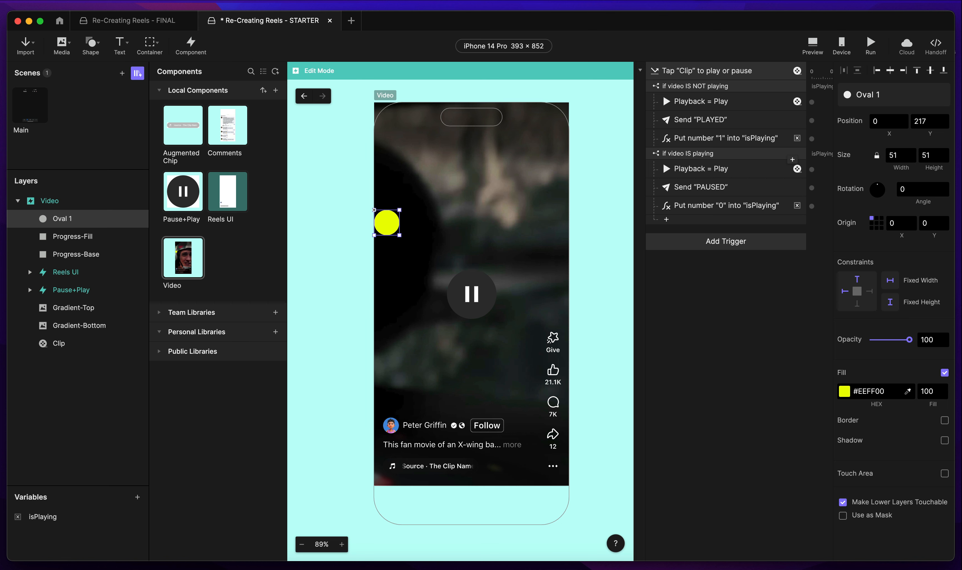
pyautogui.moveTo(391, 226); pyautogui.dragTo(436, 215)
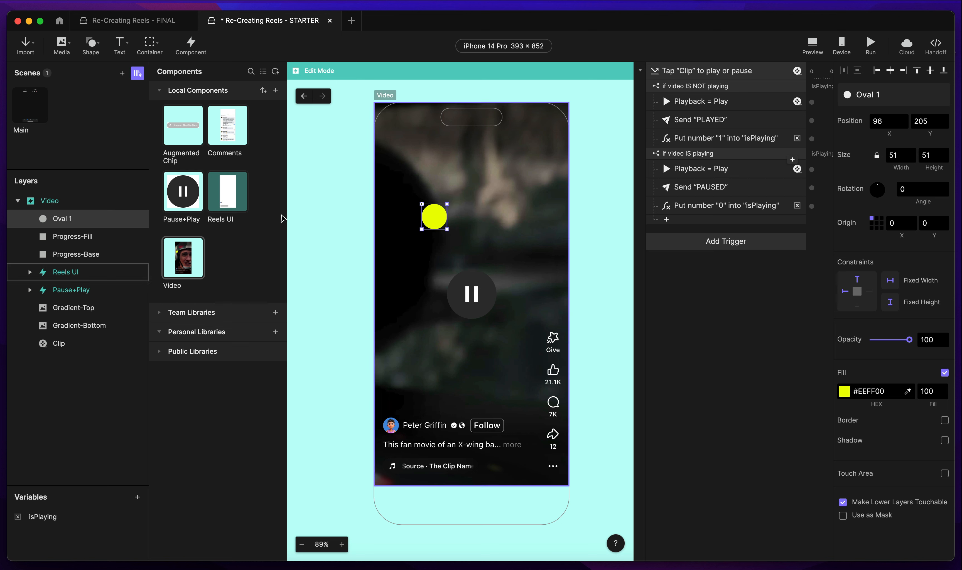
# Rename the yellow circle's layer as Timer Object.
pyautogui.doubleClick(62, 219)
pyautogui.write('Timer ')
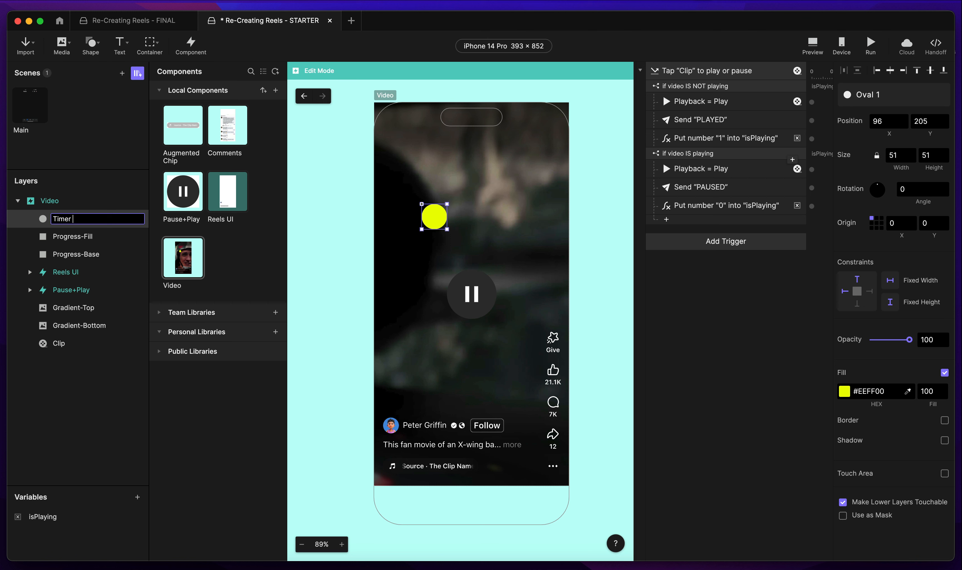
pyautogui.write('Object')
pyautogui.press('Return')
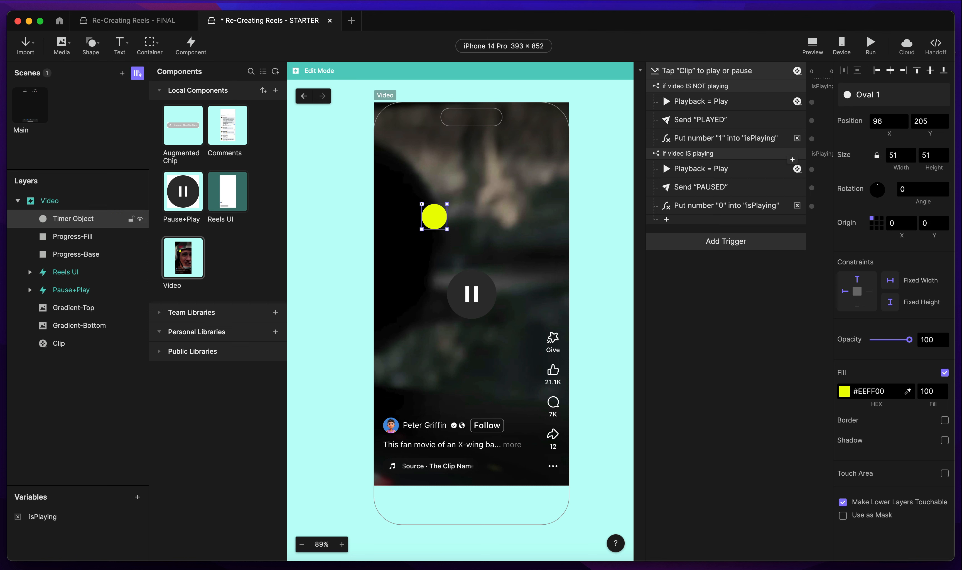
# Set the Timer Object's origin to its center and its size to 24 × 24.
pyautogui.click(877, 223)
pyautogui.click(898, 155)
pyautogui.write('24')
pyautogui.press('Return')
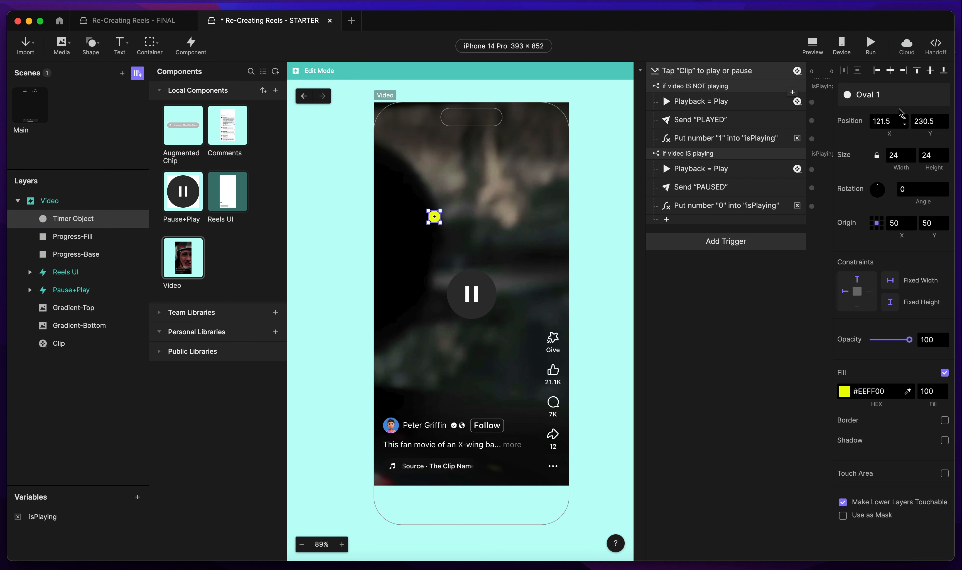
# Position the Timer Object at X 0 and Y 200.
pyautogui.click(889, 122)
pyautogui.write('0')
pyautogui.press('Tab')
pyautogui.write('200')
pyautogui.press('Return')
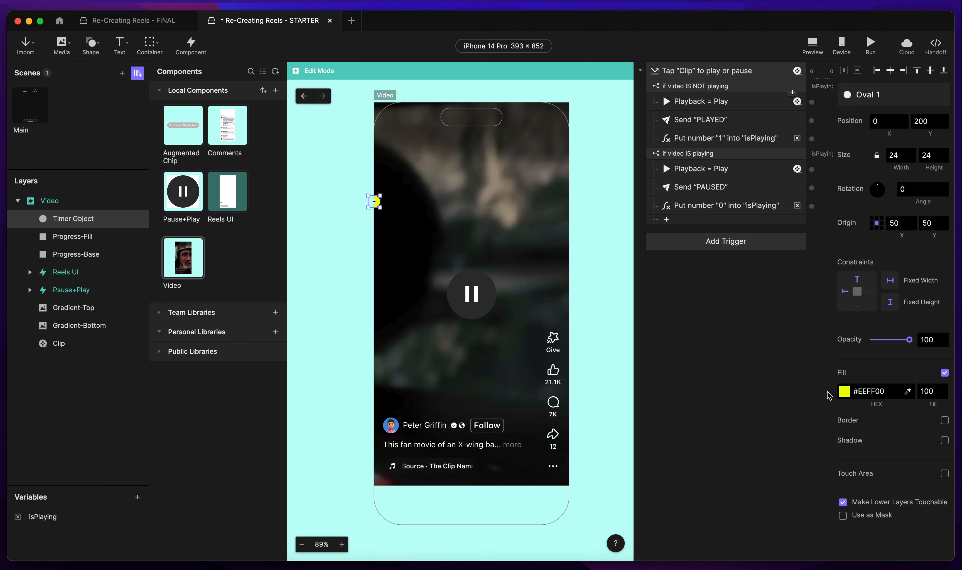
# Try a fill opacity of 0 on the Timer Object and undo it.
pyautogui.click(932, 393)
pyautogui.write('0')
pyautogui.press('Return')
pyautogui.press('super+z')
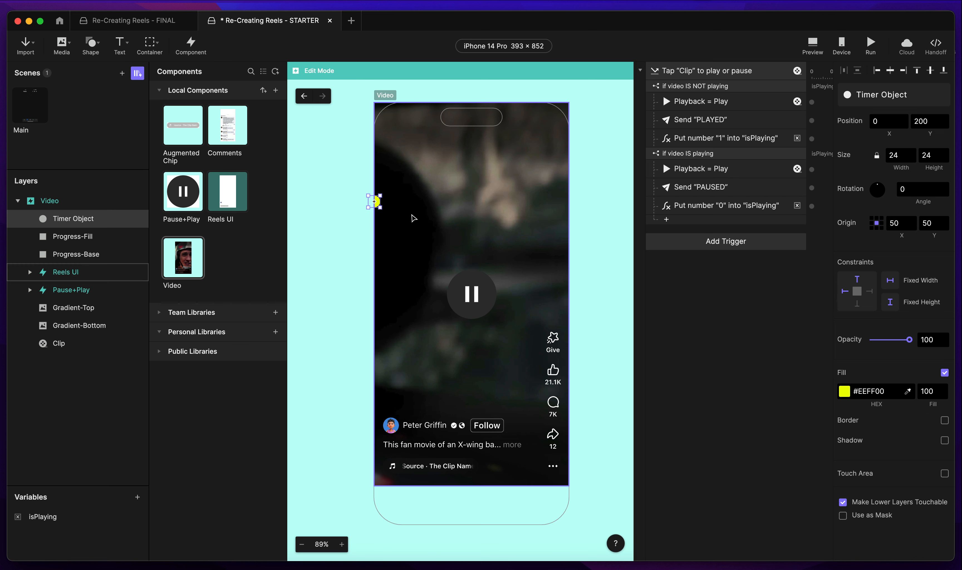
# Add a Tap trigger named Single-Tap "Clip" (Timer Object) and set its target layer to Clip.
pyautogui.scroll(4, 414, 218)
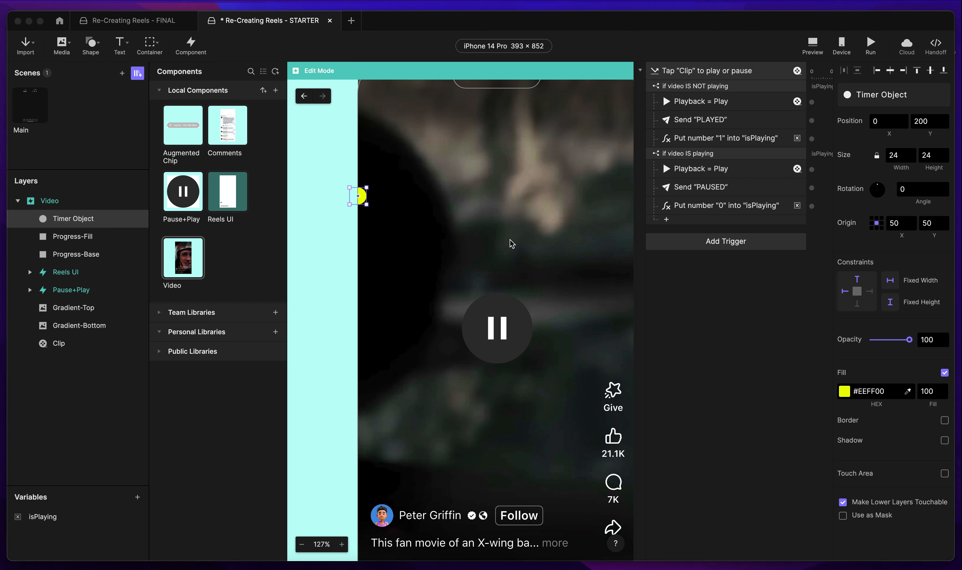
pyautogui.click(688, 243)
pyautogui.click(676, 278)
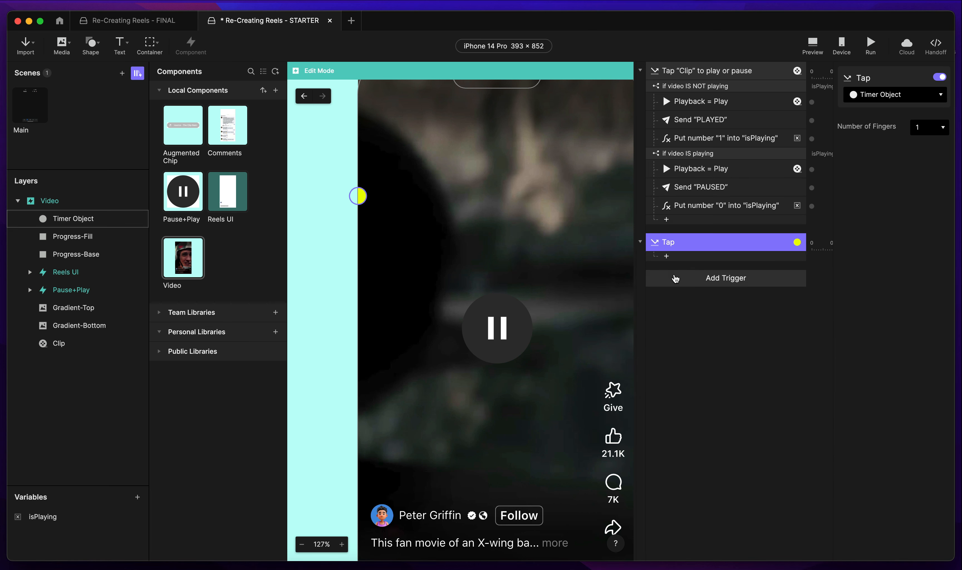
pyautogui.doubleClick(674, 243)
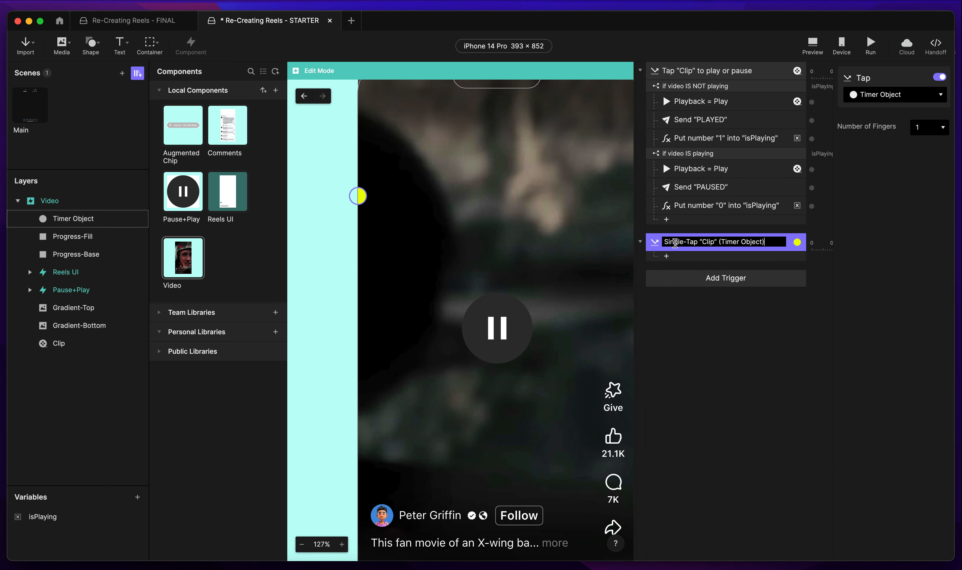
pyautogui.press('Return')
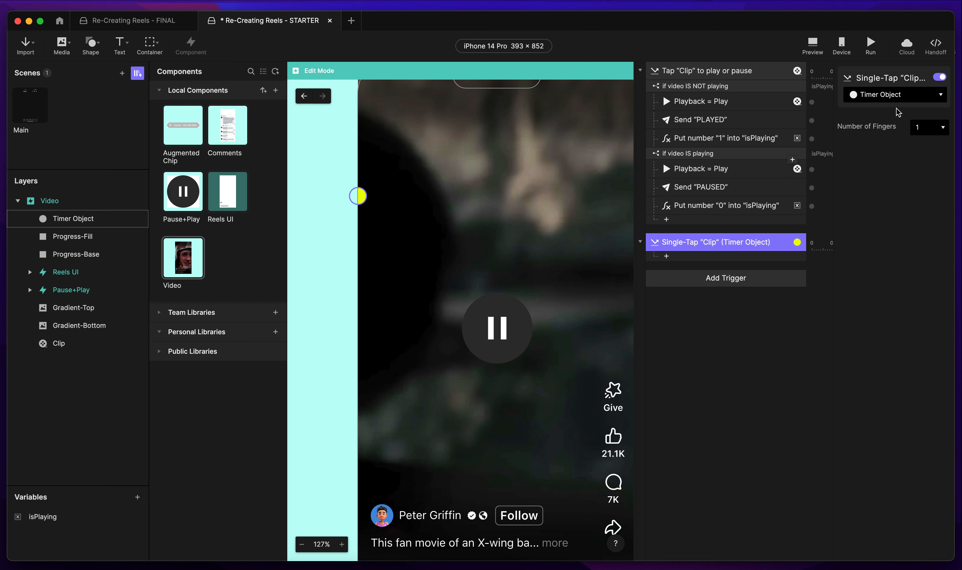
pyautogui.click(899, 95)
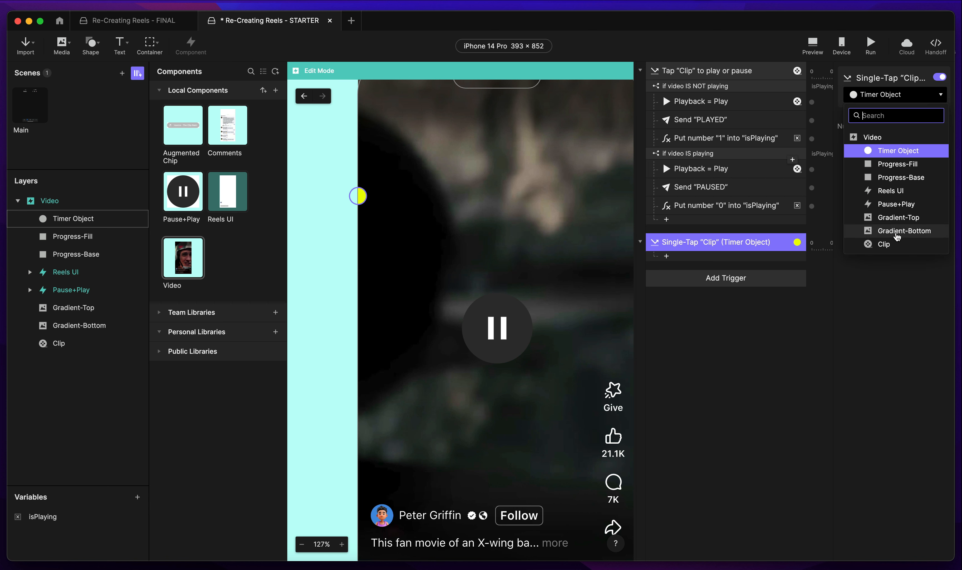
pyautogui.click(902, 246)
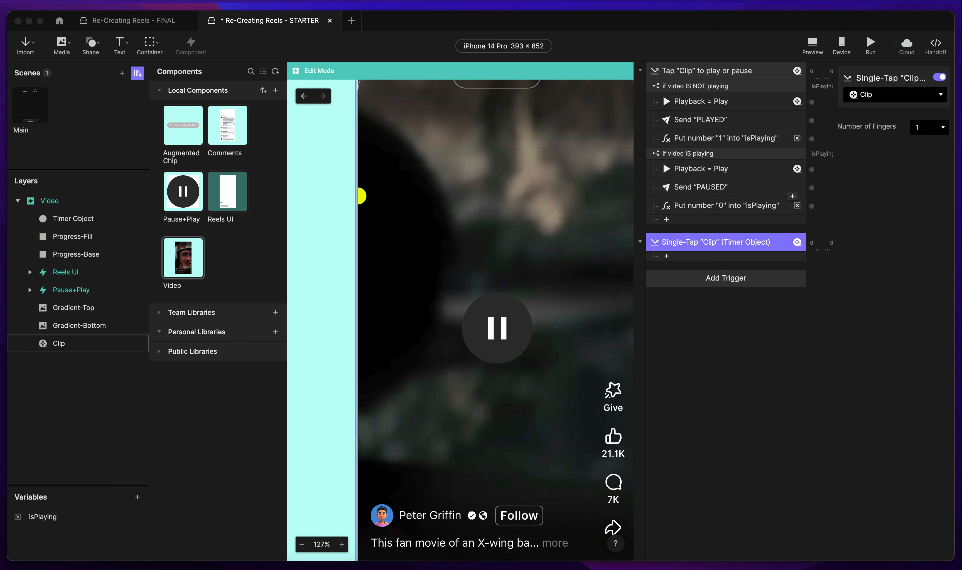
# Add a Move response under the Single-Tap "Clip" trigger that moves the Timer Object to X 393 with Linear easing.
pyautogui.click(697, 258)
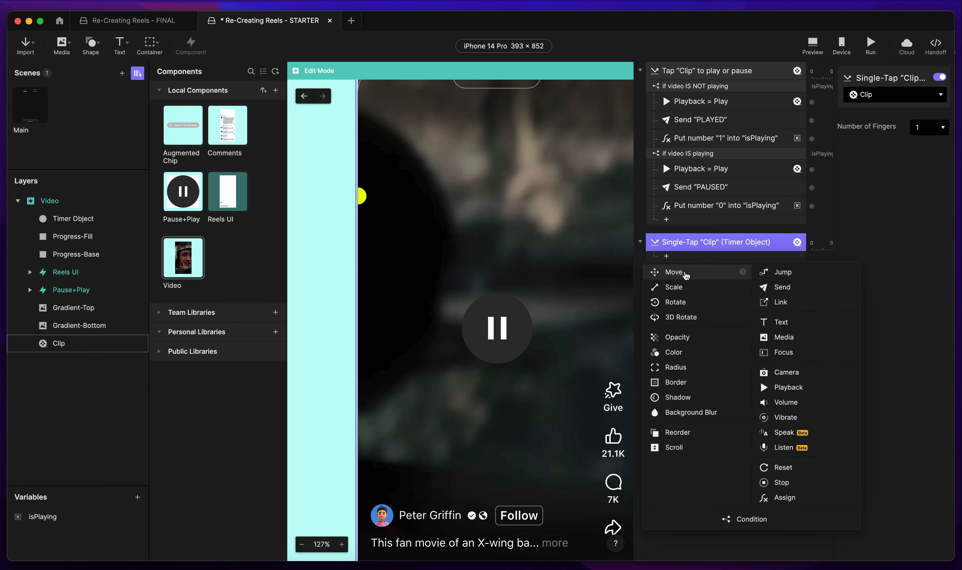
pyautogui.click(688, 273)
pyautogui.click(884, 96)
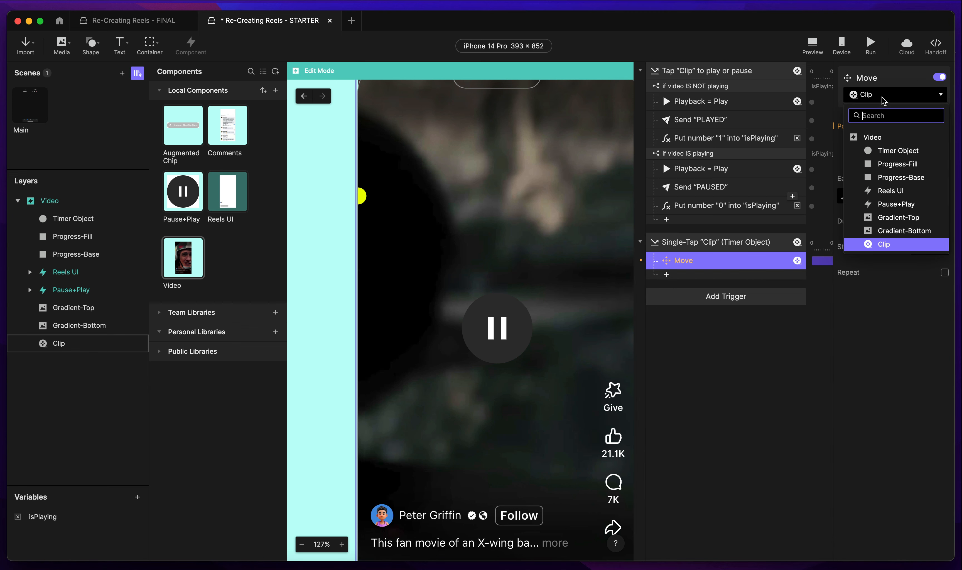
pyautogui.click(882, 147)
pyautogui.click(889, 143)
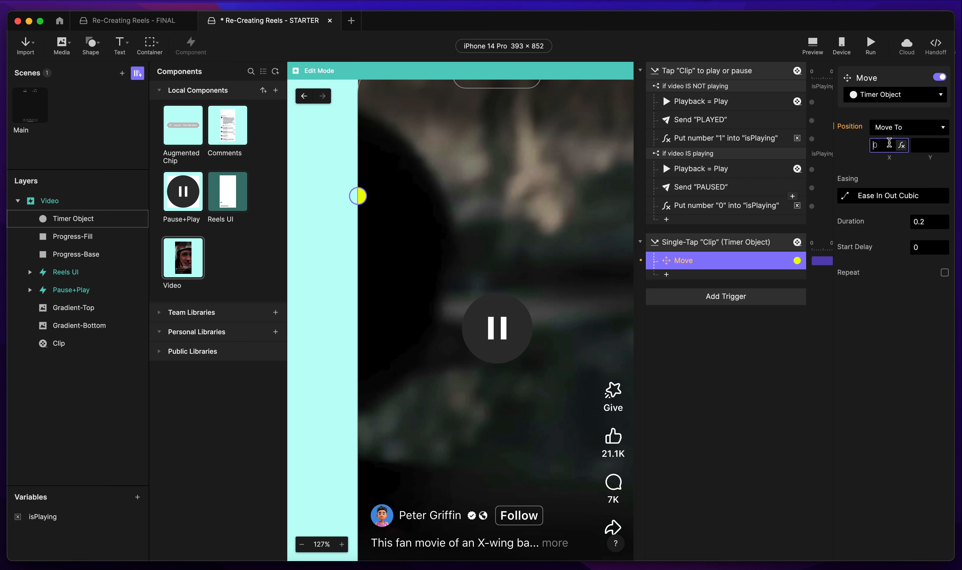
pyautogui.write('393')
pyautogui.press('Return')
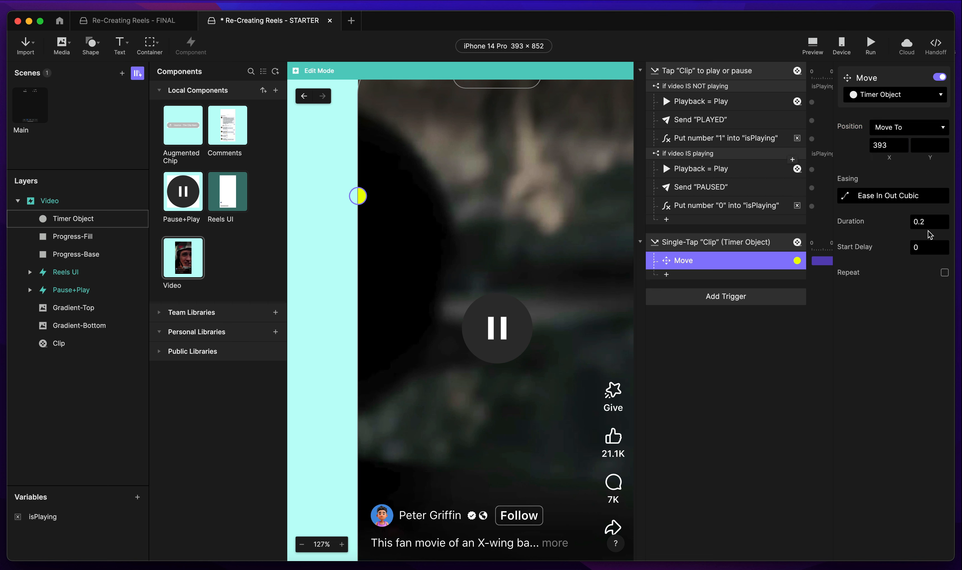
pyautogui.click(845, 196)
pyautogui.click(591, 225)
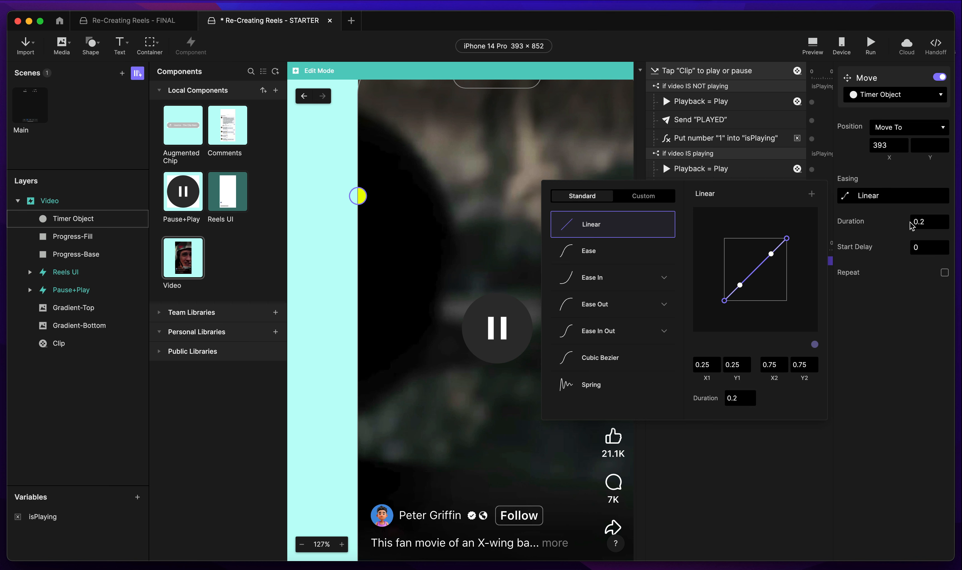
# Try a duration of 0.3 for the Timer Object's Move response and set it back to 0.2.
pyautogui.click(926, 222)
pyautogui.click(926, 221)
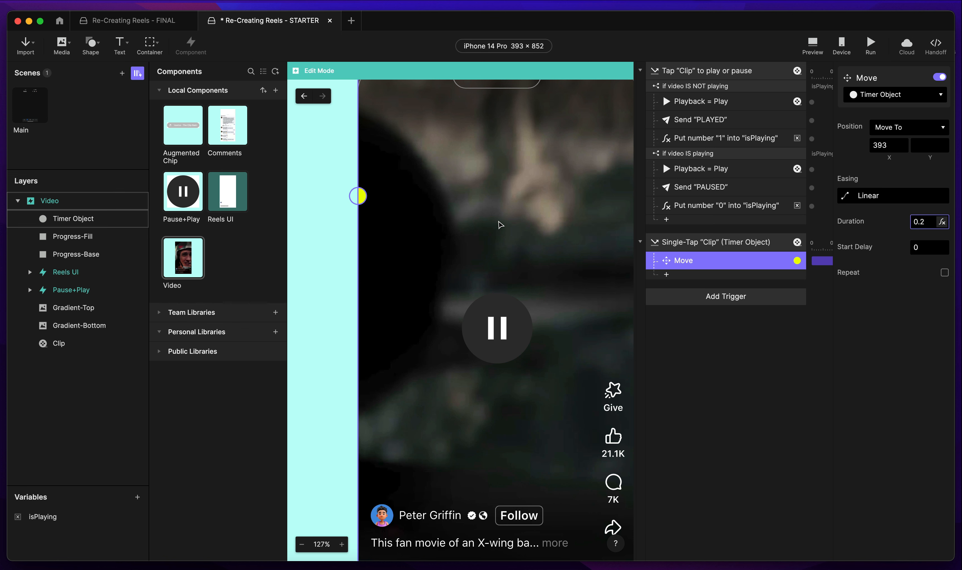
pyautogui.hscroll(3, 502, 219)
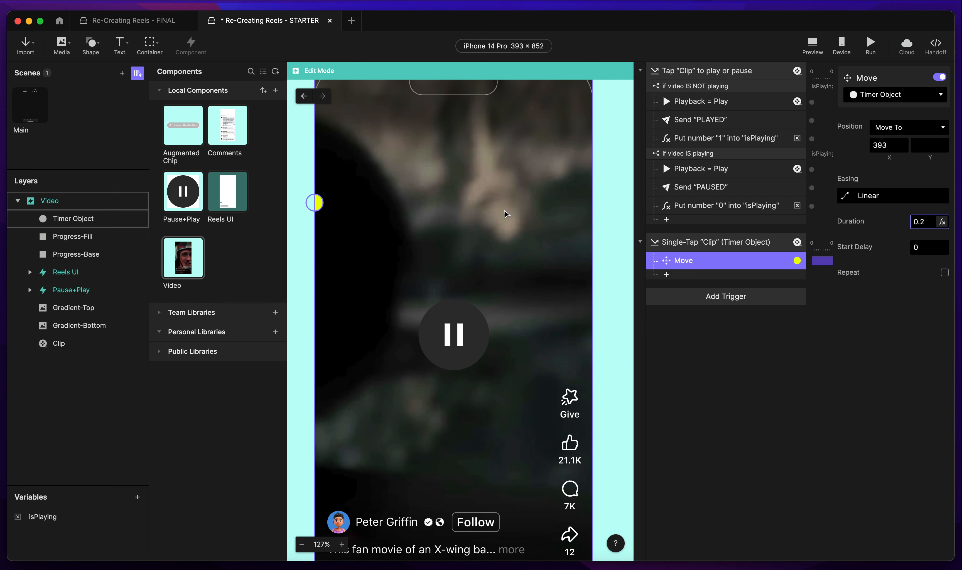
pyautogui.scroll(2, 505, 215)
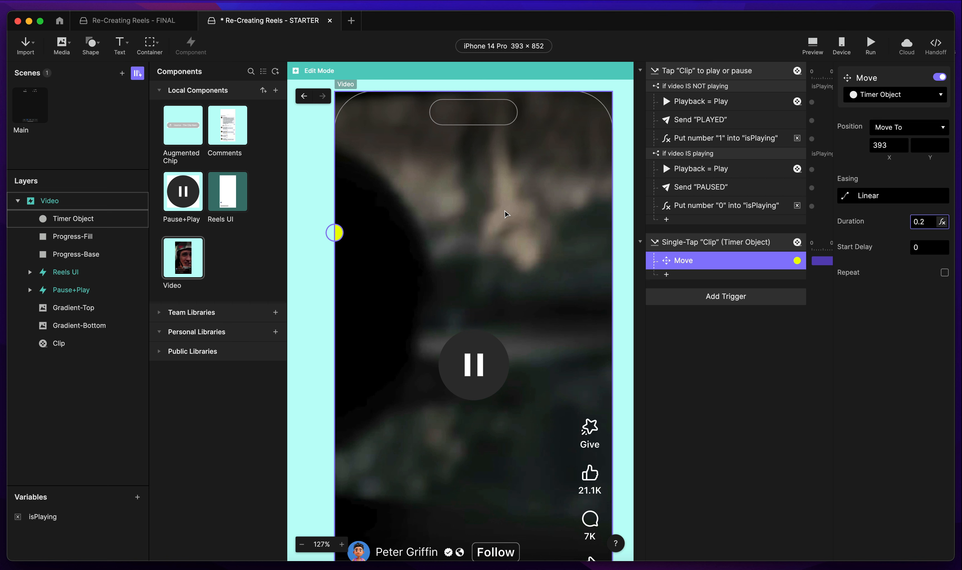
pyautogui.press('BackSpace')
pyautogui.write('3')
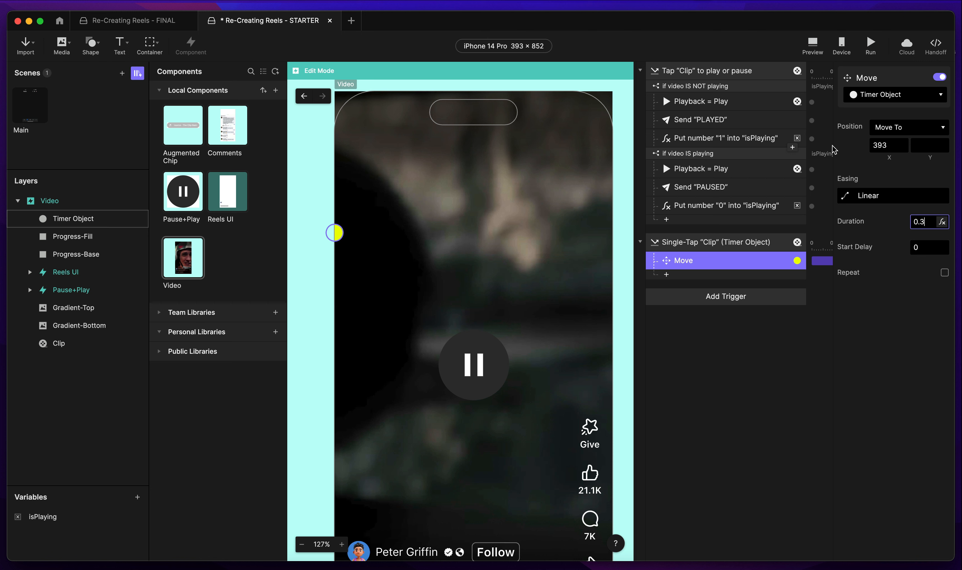
pyautogui.press('BackSpace')
pyautogui.write('2')
pyautogui.press('super+Tab')
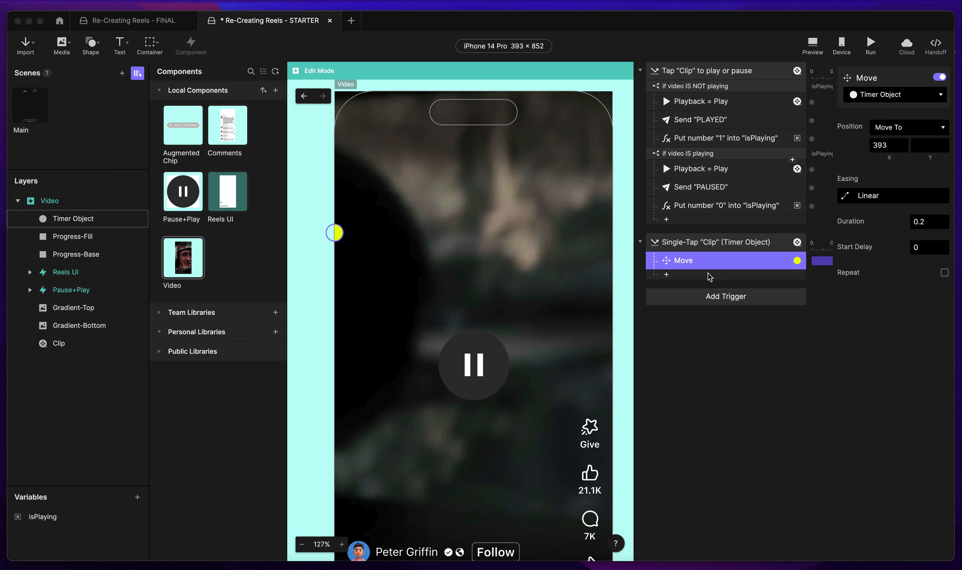
# Add a Range trigger based on the Timer Object's X property.
pyautogui.click(698, 302)
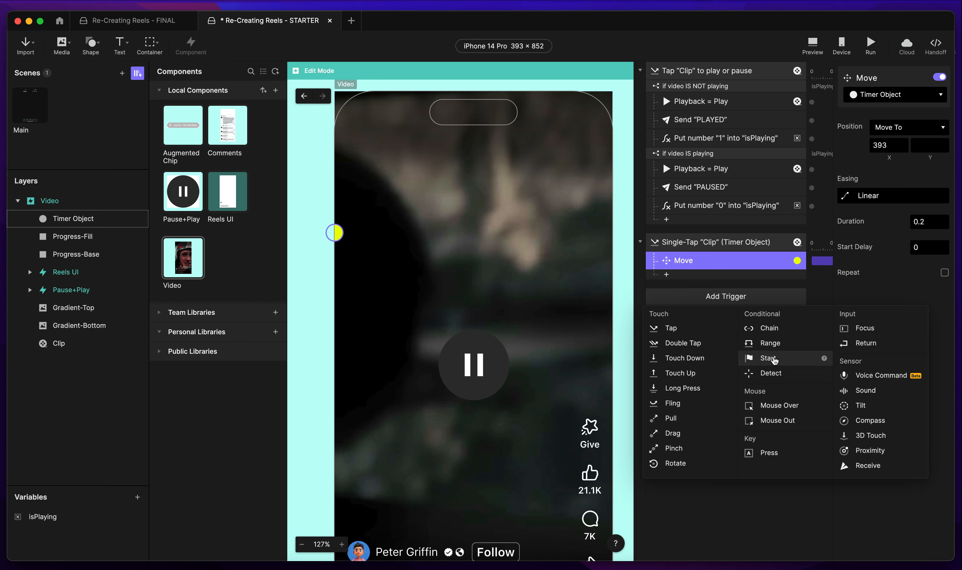
pyautogui.click(778, 345)
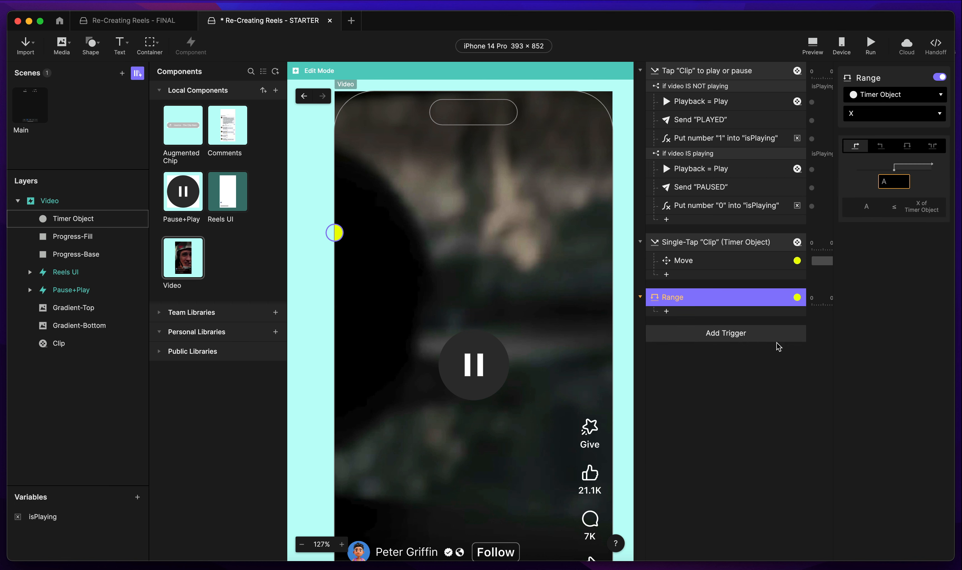
# Try moving the Timer Object horizontally across the canvas and undo the move.
pyautogui.moveTo(335, 233); pyautogui.dragTo(501, 239)
pyautogui.press('super+z')
pyautogui.click(110, 218)
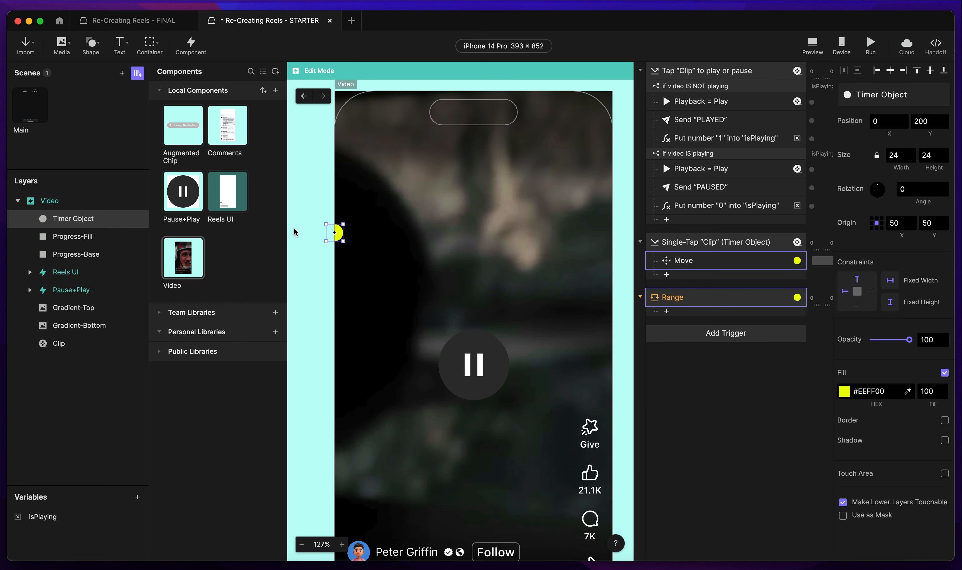
pyautogui.moveTo(342, 233); pyautogui.dragTo(583, 239)
# Rename the Range trigger as Range (Timer Object), keeping Timer Object as its target layer.
pyautogui.doubleClick(684, 297)
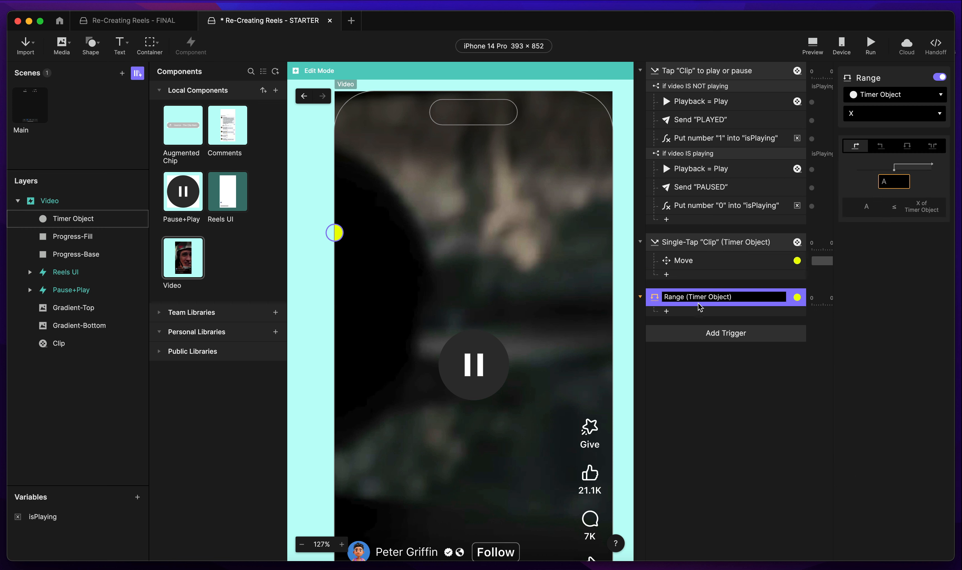
pyautogui.click(876, 95)
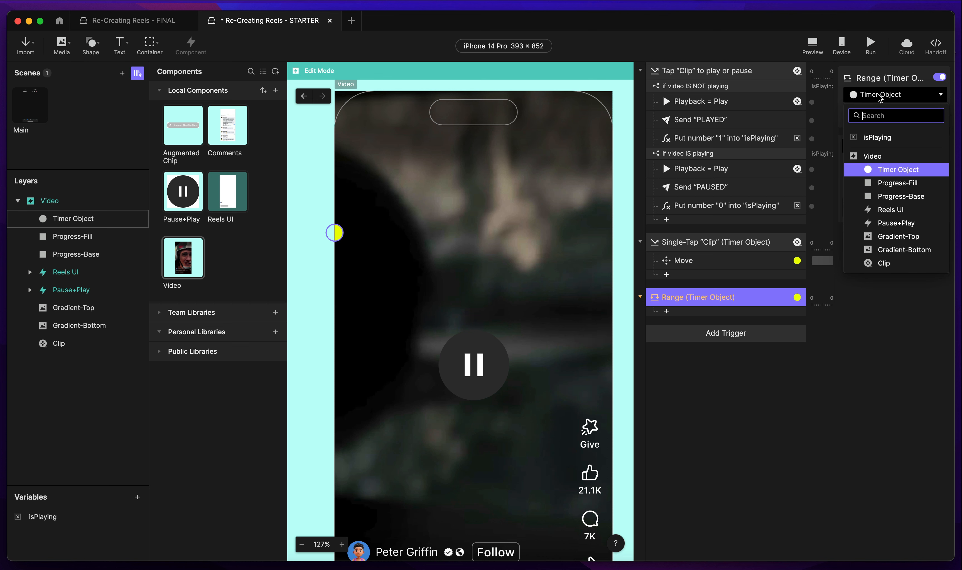
pyautogui.click(878, 95)
pyautogui.click(879, 96)
pyautogui.click(881, 98)
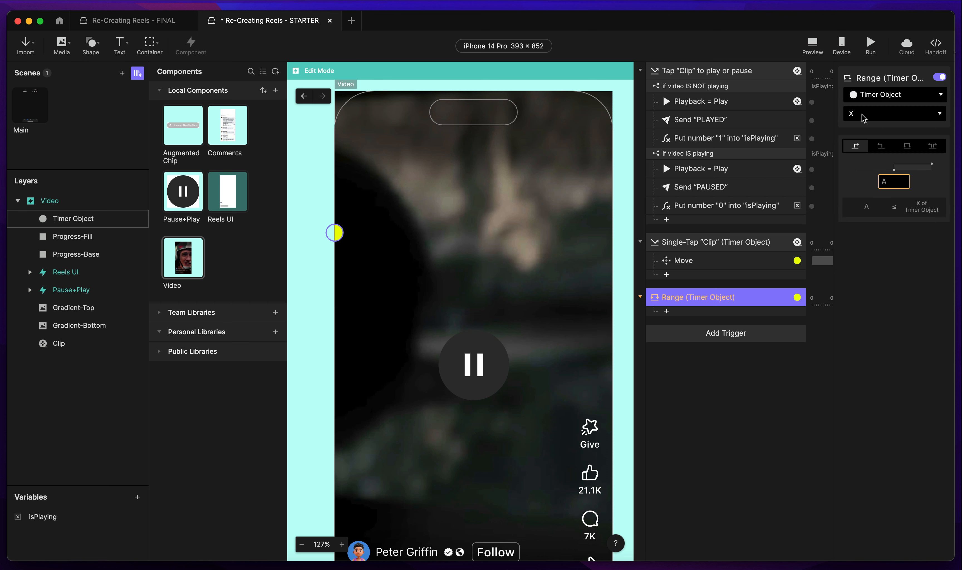
# Set the Range trigger to fire when the Timer Object's X is greater than or equal to 393.
pyautogui.click(856, 149)
pyautogui.click(856, 149)
pyautogui.click(892, 180)
pyautogui.write('393')
pyautogui.press('Return')
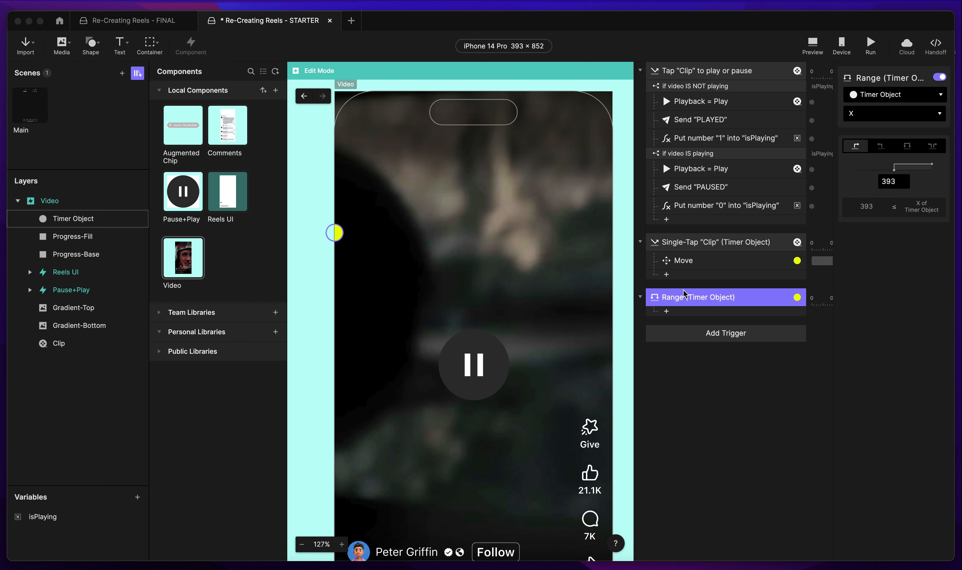
# Add a Reset response for the Timer Object under the Range trigger and name it Reset (Timer Object).
pyautogui.click(667, 312)
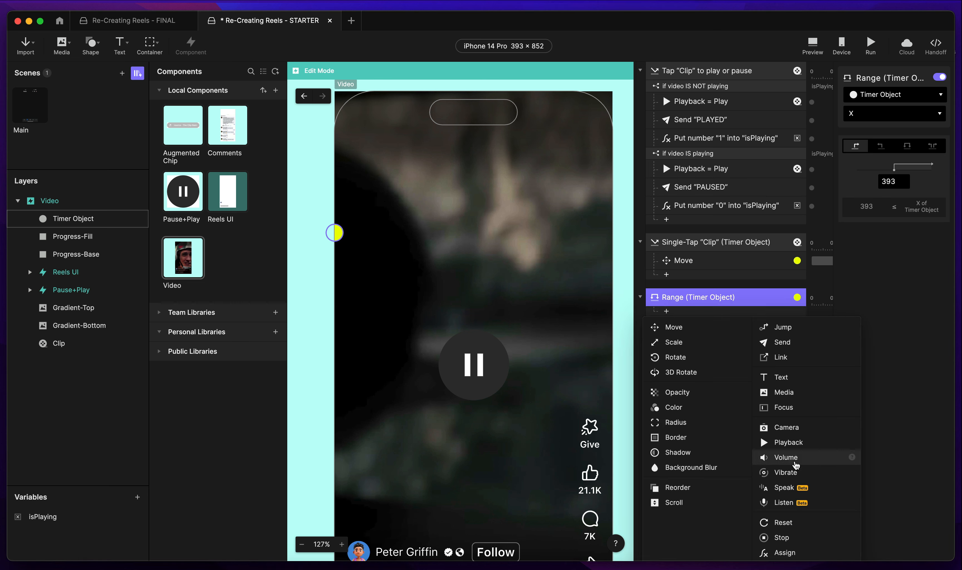
pyautogui.click(786, 523)
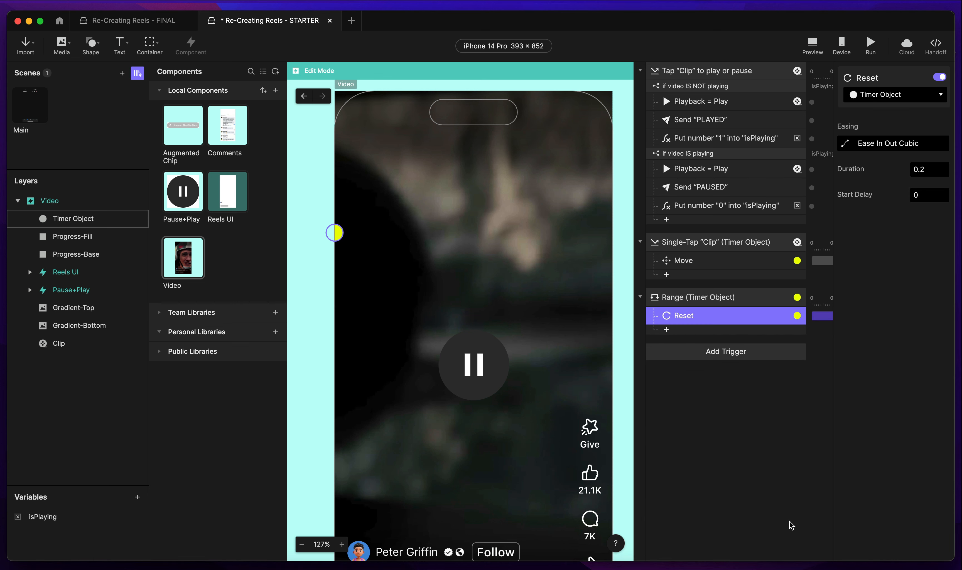
pyautogui.doubleClick(688, 315)
pyautogui.press('Right')
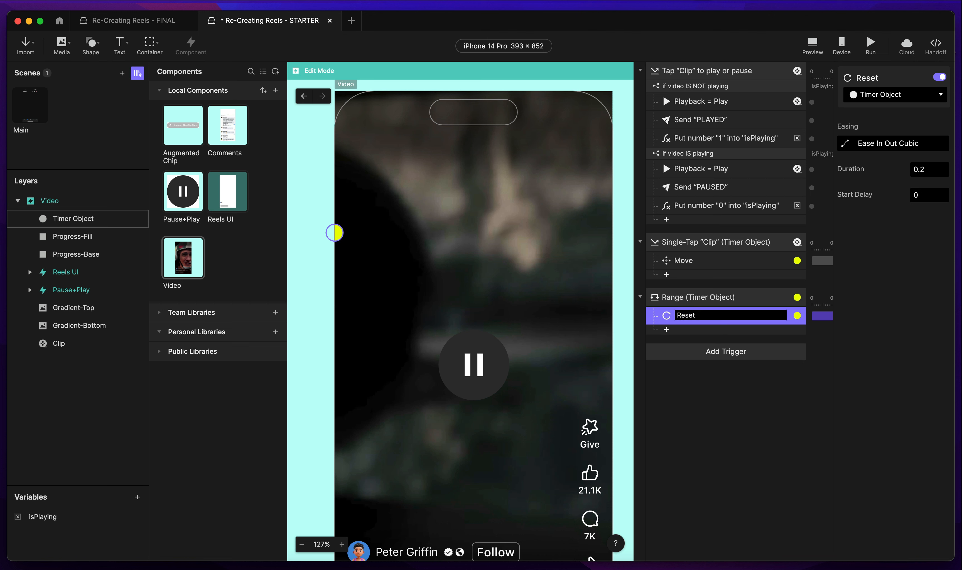
pyautogui.write('Timer Object)')
pyautogui.hotkey('alt', 'Left')
pyautogui.hotkey('alt', 'Left')
pyautogui.write('(')
pyautogui.press('Return')
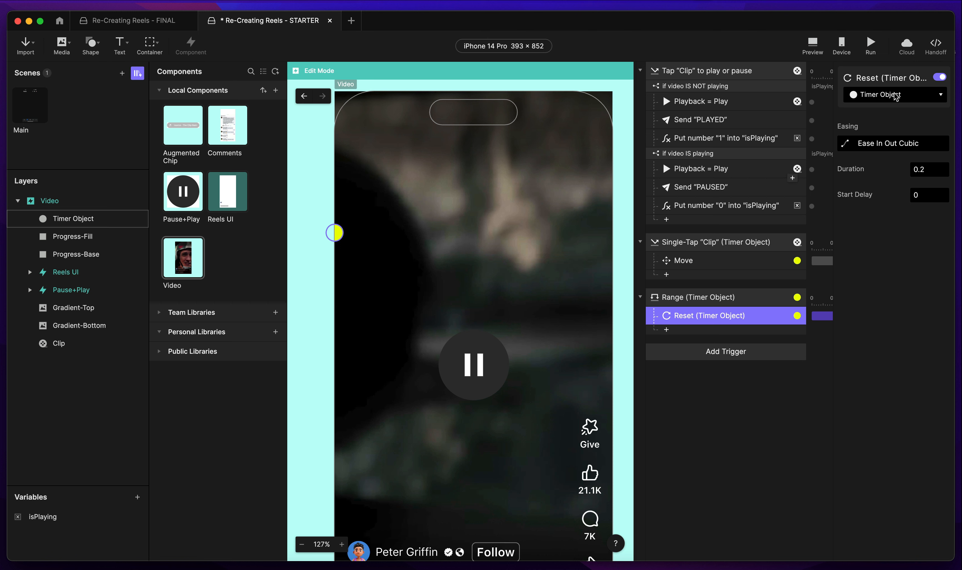
# Set the duration of the Reset (Timer Object) response to 0.
pyautogui.click(930, 172)
pyautogui.write('0')
pyautogui.press('Return')
pyautogui.press('super+p')
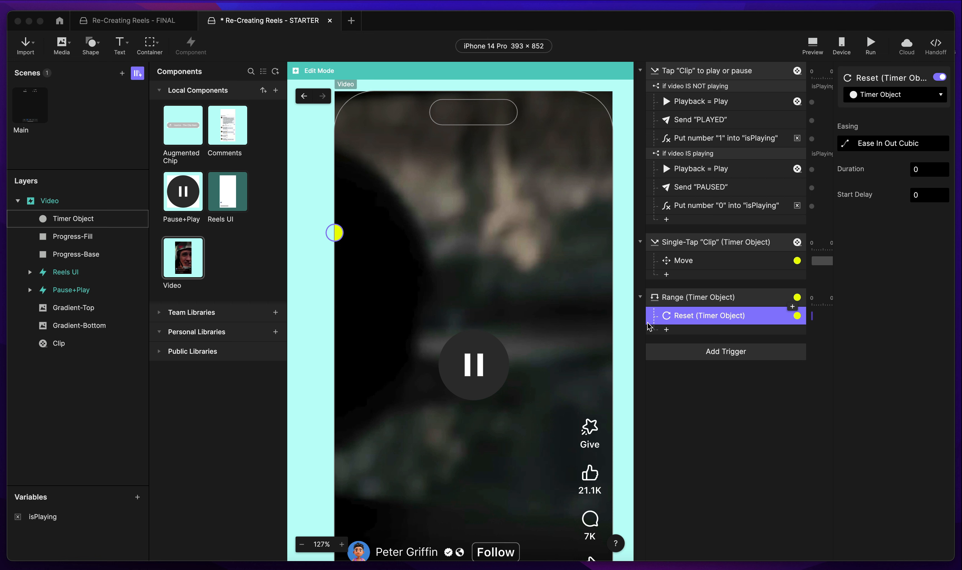
# Add a Send response to the Range trigger that sends the message TAPPED VIDEO LAYER to the current component.
pyautogui.click(666, 329)
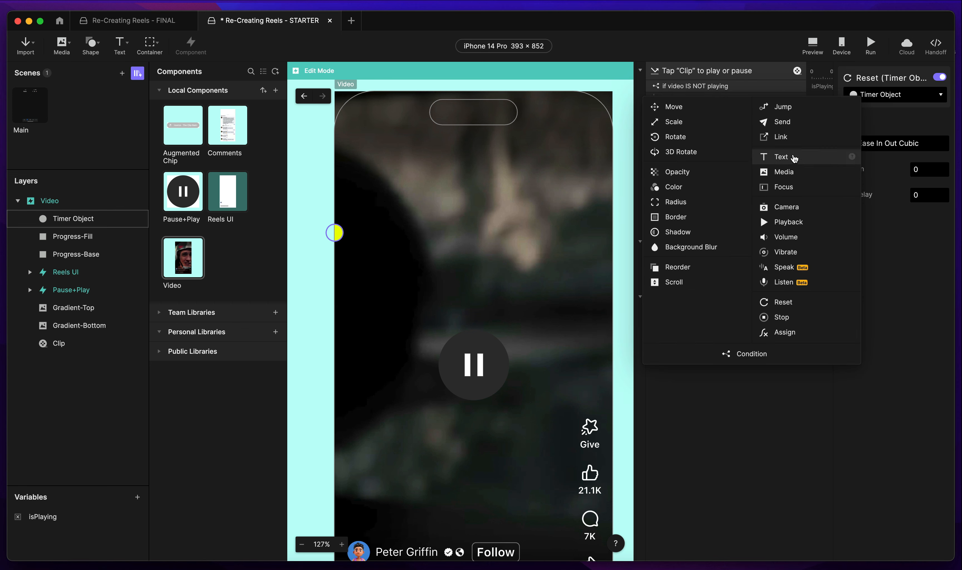
pyautogui.click(784, 122)
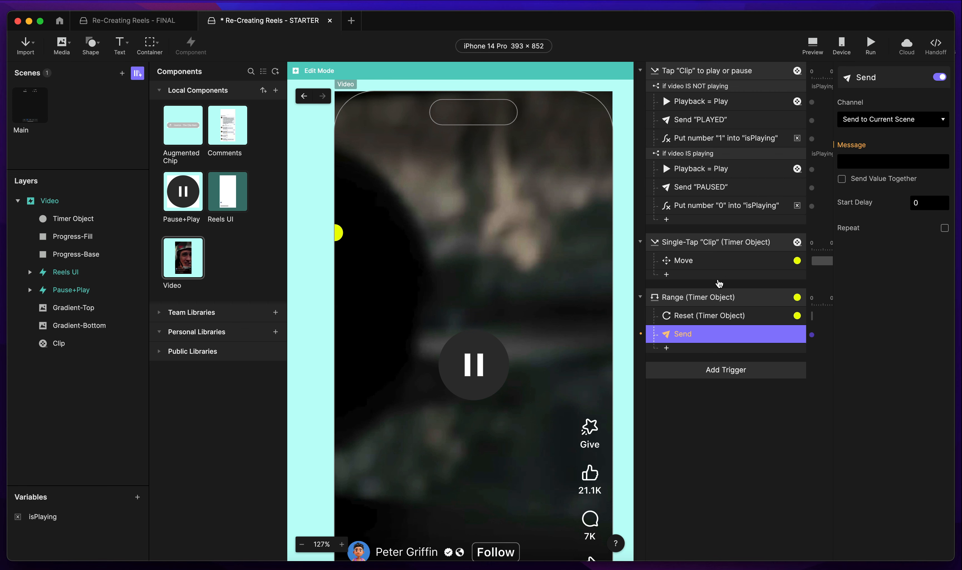
pyautogui.click(878, 120)
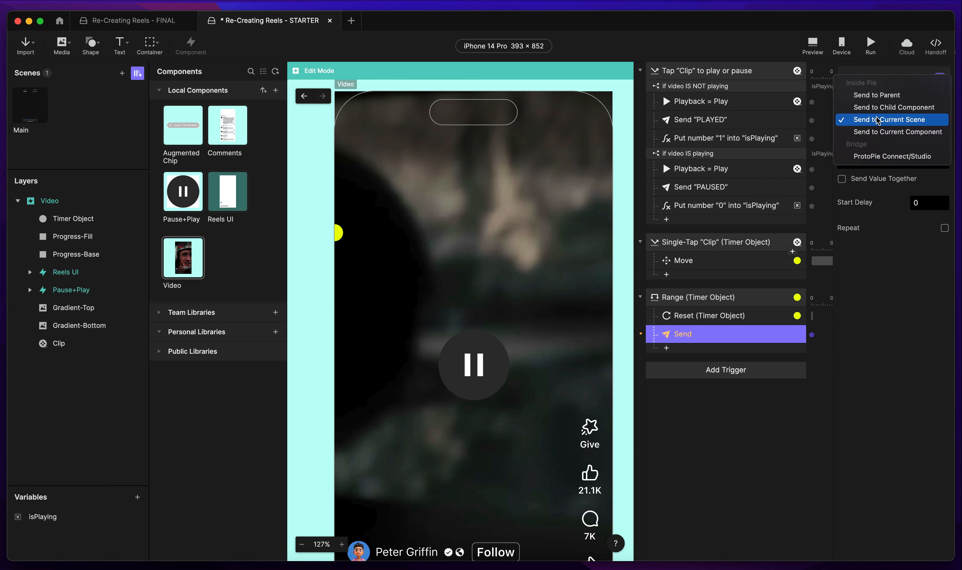
pyautogui.click(885, 132)
pyautogui.click(869, 164)
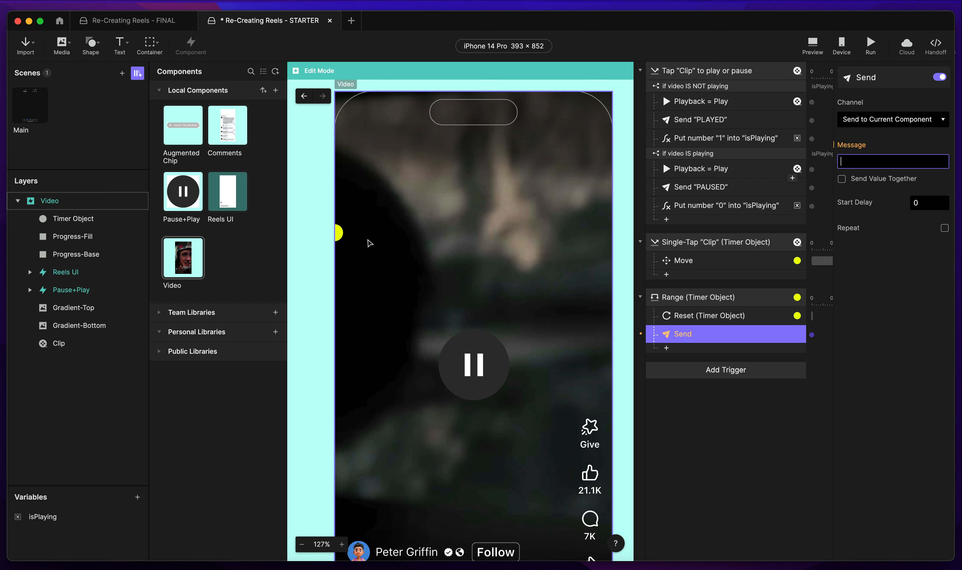
pyautogui.click(860, 166)
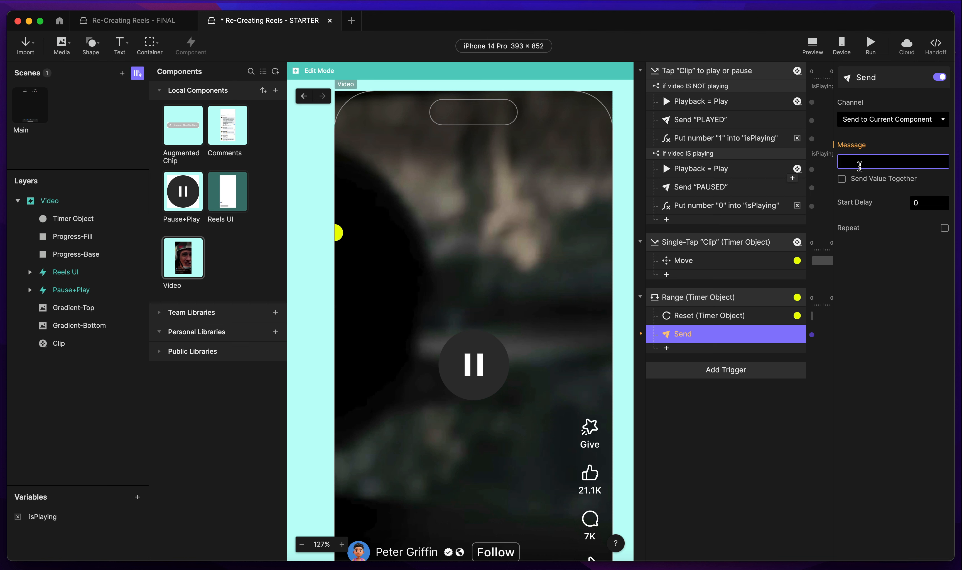
pyautogui.write('TAPPED VIDEO LAYER')
pyautogui.press('Return')
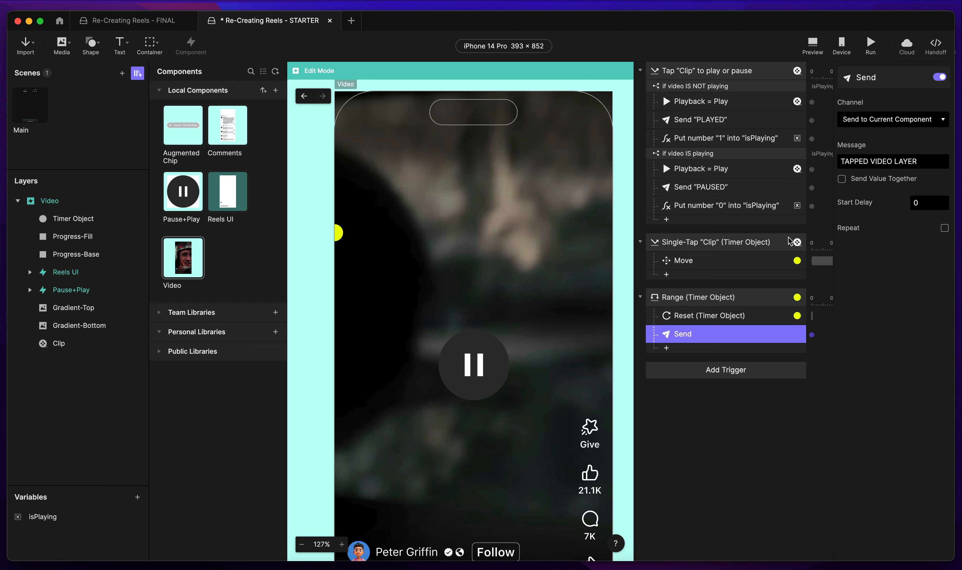
# Rename the Send response as Send "TAPPED VIDEO LAYER".
pyautogui.doubleClick(692, 335)
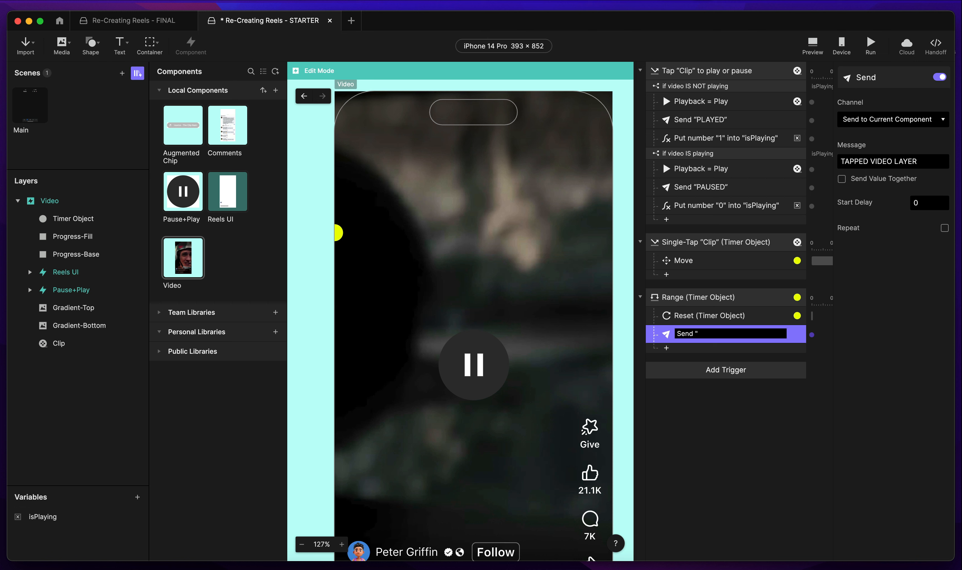
pyautogui.write('"TAPPED VIDEO')
pyautogui.write(' LA')
pyautogui.write('TYER')
pyautogui.press('BackSpace')
pyautogui.press('Return')
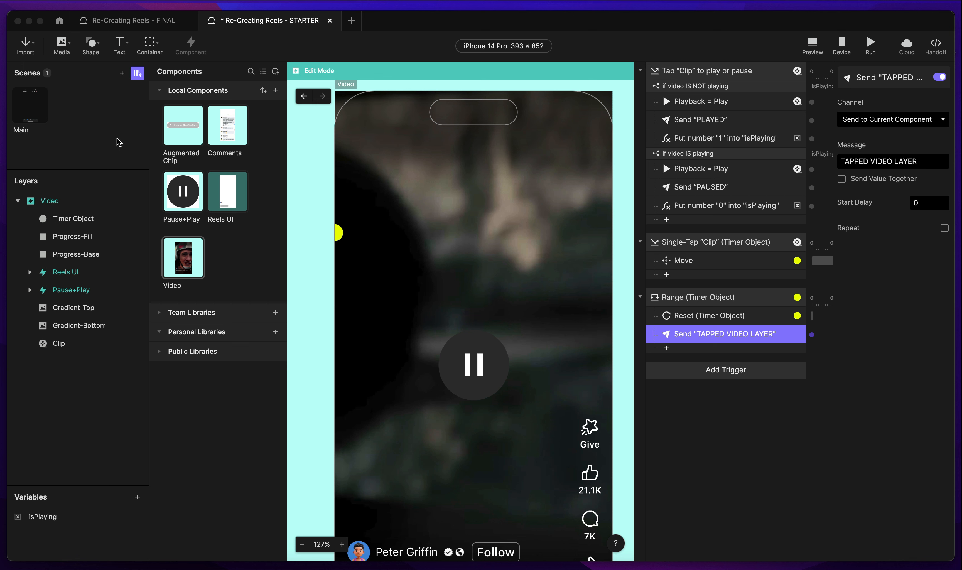
# Copy the Single-Tap trigger's name and add a Double Tap trigger with Clip as its target layer.
pyautogui.doubleClick(694, 242)
pyautogui.press('super+c')
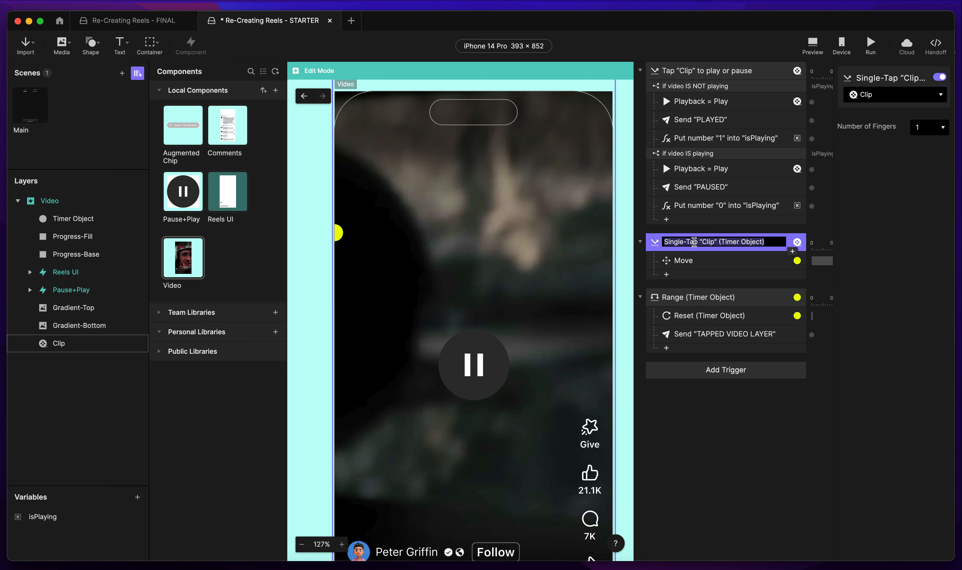
pyautogui.click(692, 298)
pyautogui.click(710, 374)
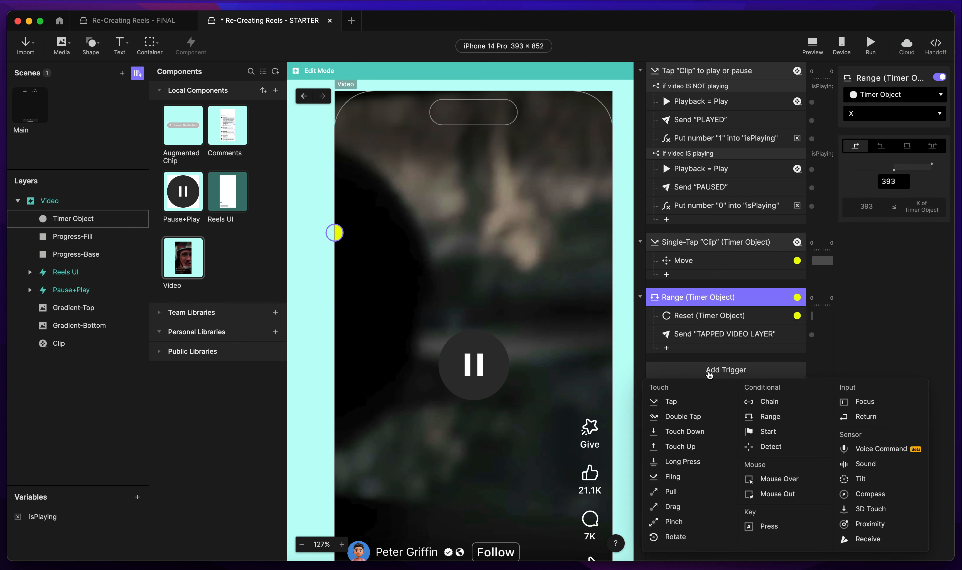
pyautogui.click(682, 416)
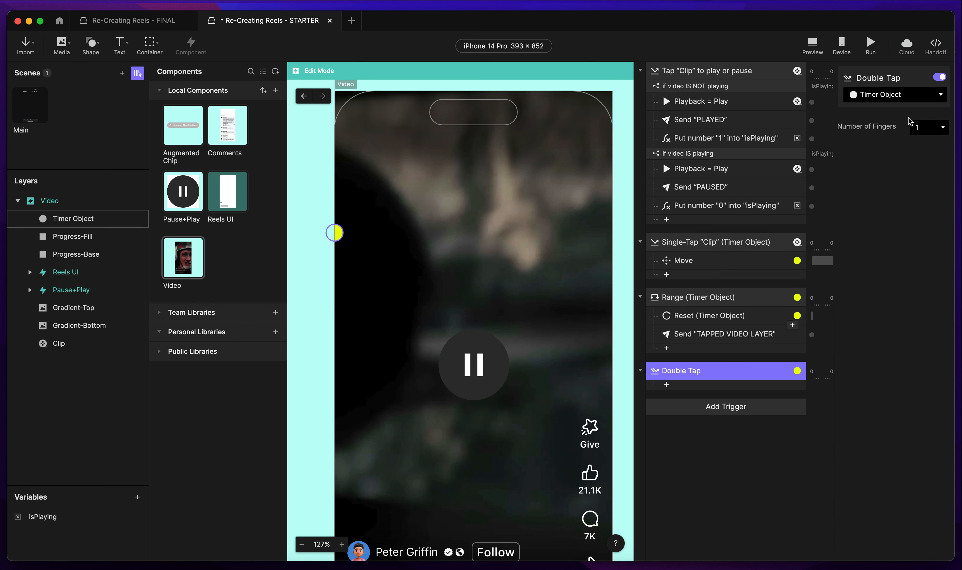
pyautogui.click(896, 96)
pyautogui.click(894, 242)
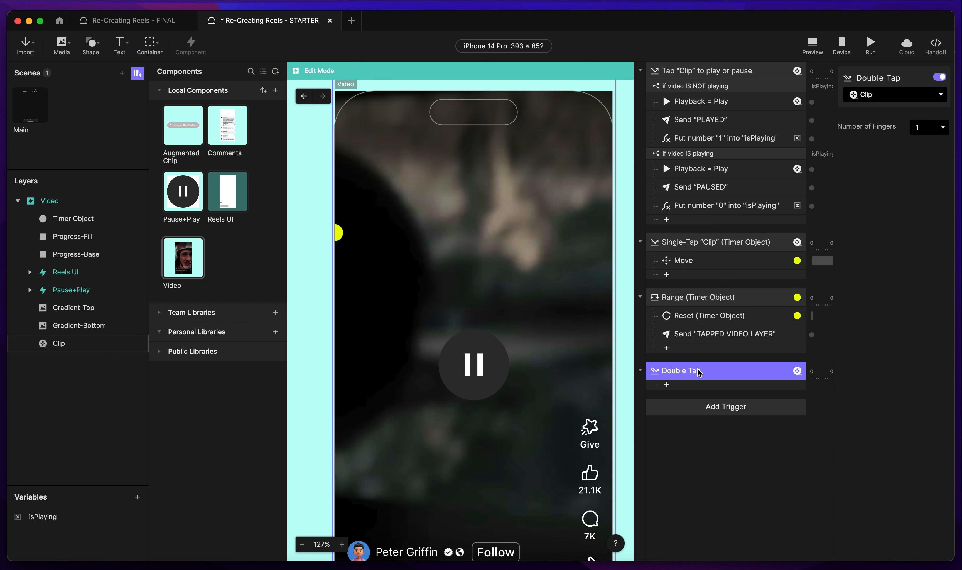
# Rename the Double Tap trigger as Double-Tap "Clip" (Timer Object), reusing the copied Single-Tap trigger name.
pyautogui.doubleClick(698, 373)
pyautogui.click(713, 372)
pyautogui.press('super+a')
pyautogui.press('super+v')
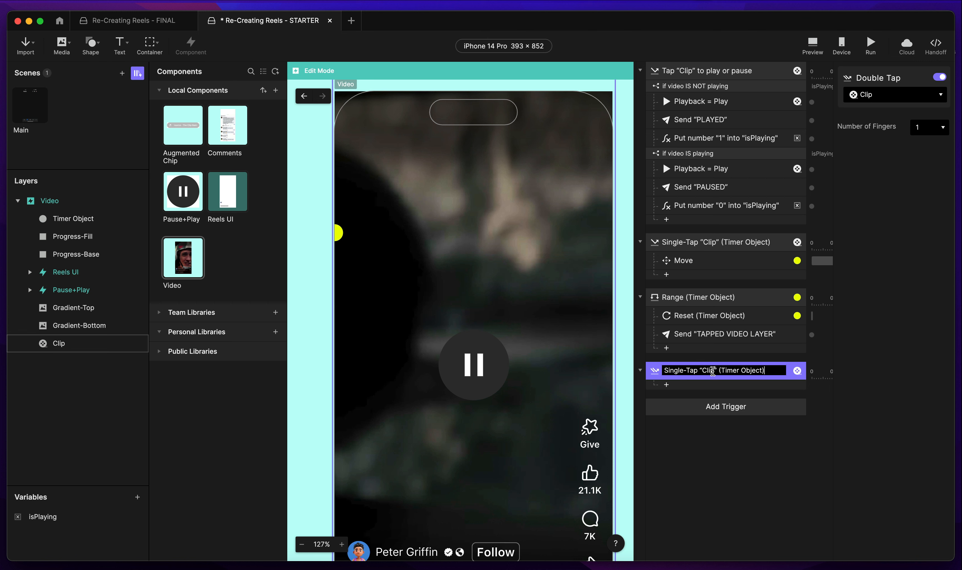
pyautogui.press('super+Left')
pyautogui.hotkey('shift', 'Right')
pyautogui.hotkey('shift', 'Right')
pyautogui.hotkey('shift', 'Right')
pyautogui.hotkey('shift', 'Right')
pyautogui.hotkey('shift', 'Right')
pyautogui.hotkey('shift', 'Right')
pyautogui.write('Double')
pyautogui.press('Return')
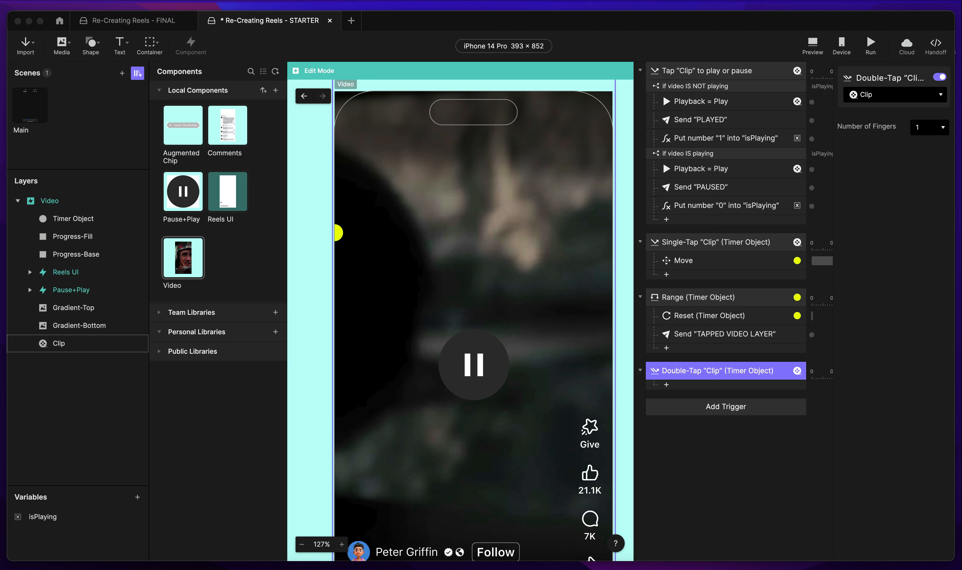
pyautogui.click(678, 375)
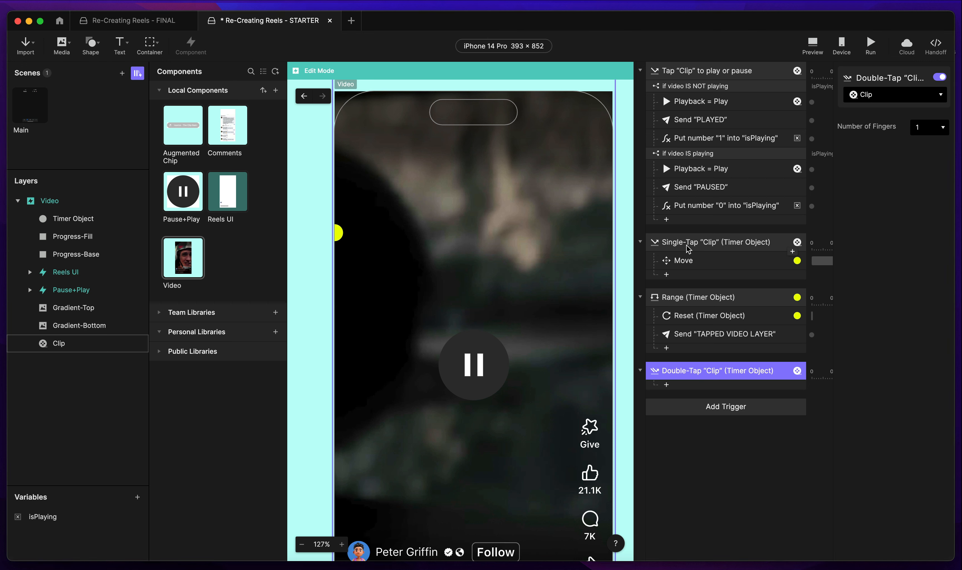
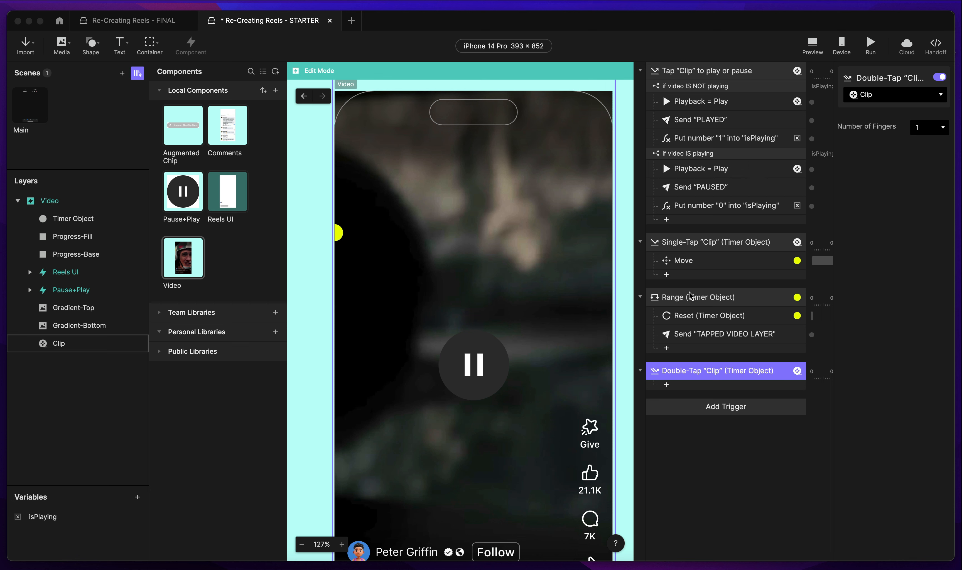
# Copy the Reset (Timer Object) response from the Range trigger into the Double-Tap "Clip" (Timer Object) trigger.
pyautogui.click(699, 315)
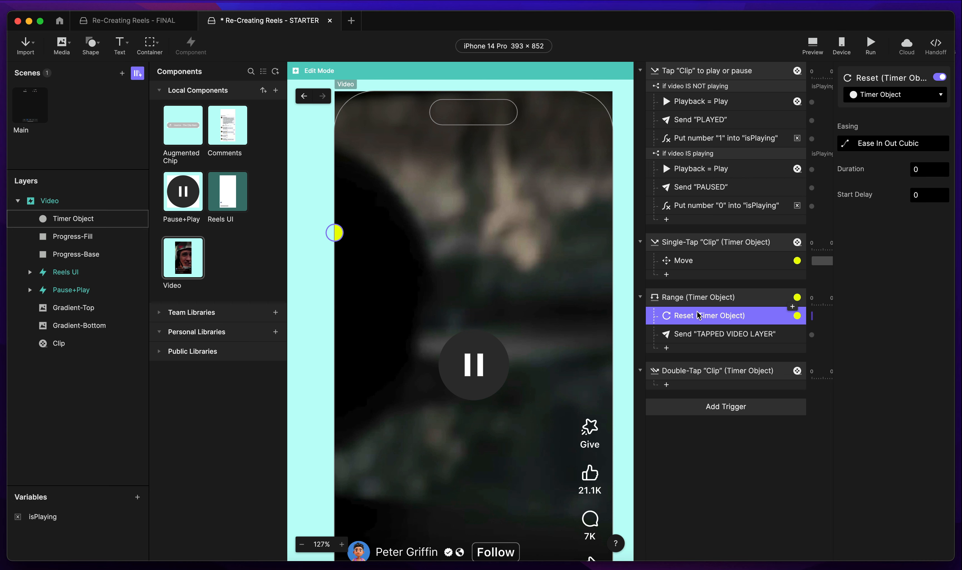
pyautogui.click(705, 371)
pyautogui.press('super+v')
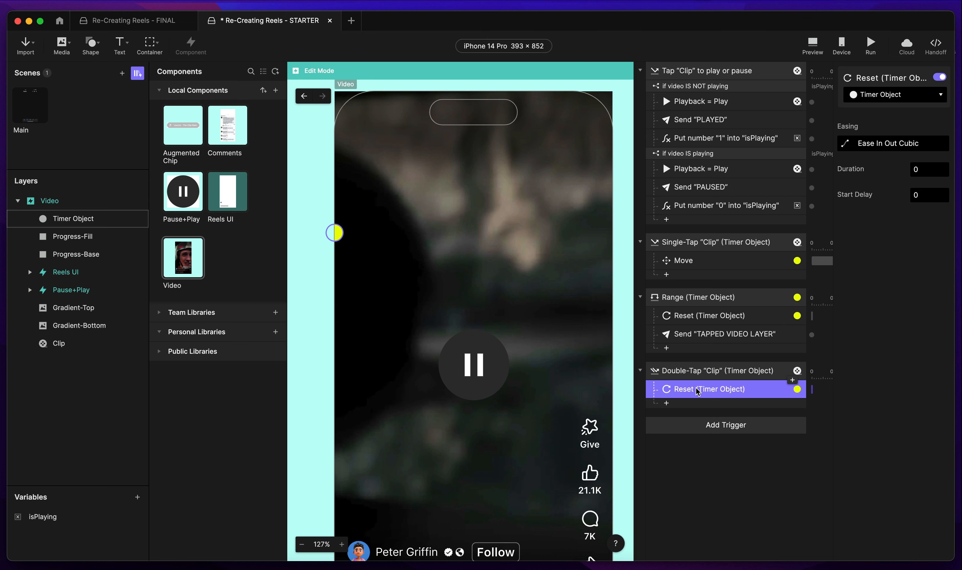
pyautogui.scroll(-3, 698, 390)
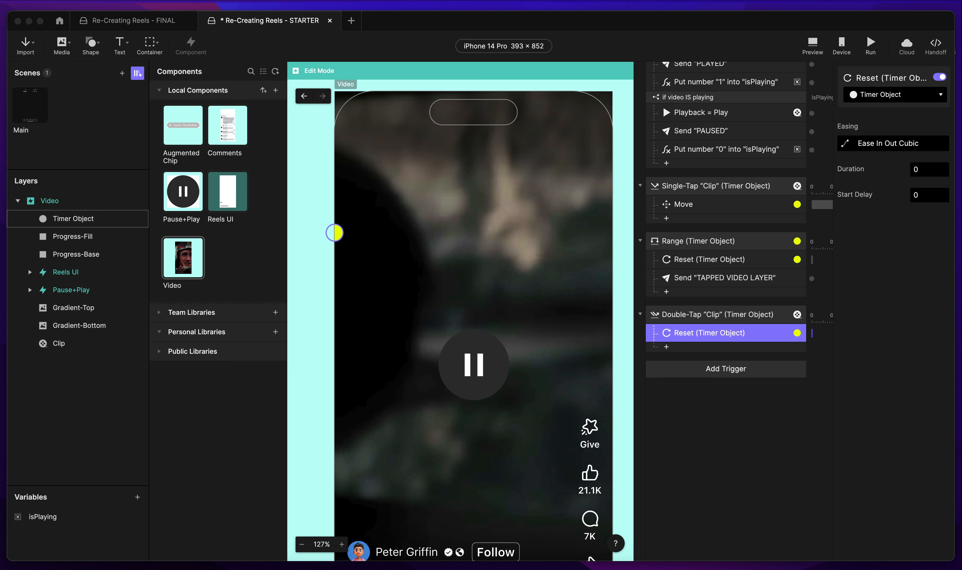
pyautogui.click(709, 315)
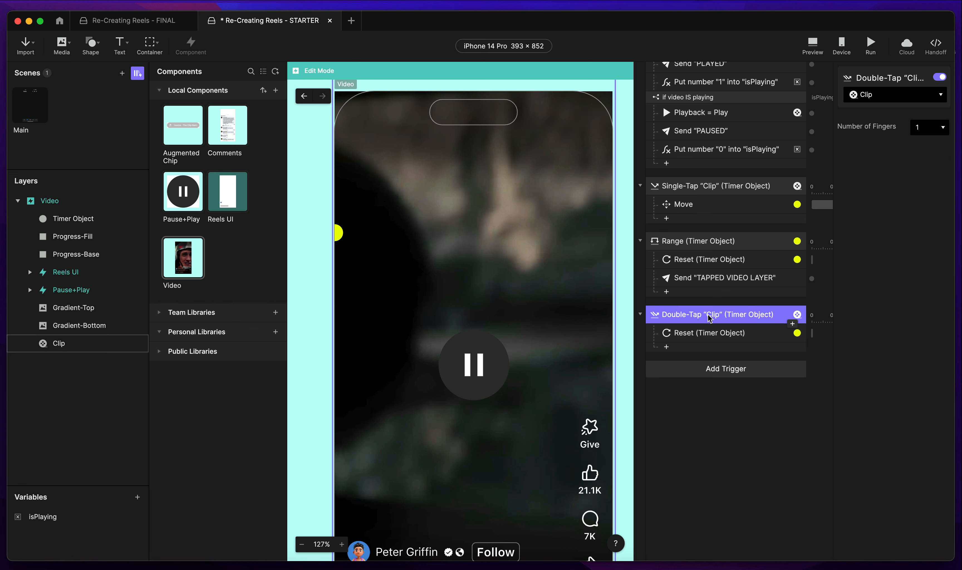
# Check the Reels UI component's Receive message, and add a response named Send "DOUBLE TAP VIDEO" to the Video component's Double-Tap trigger.
pyautogui.doubleClick(234, 191)
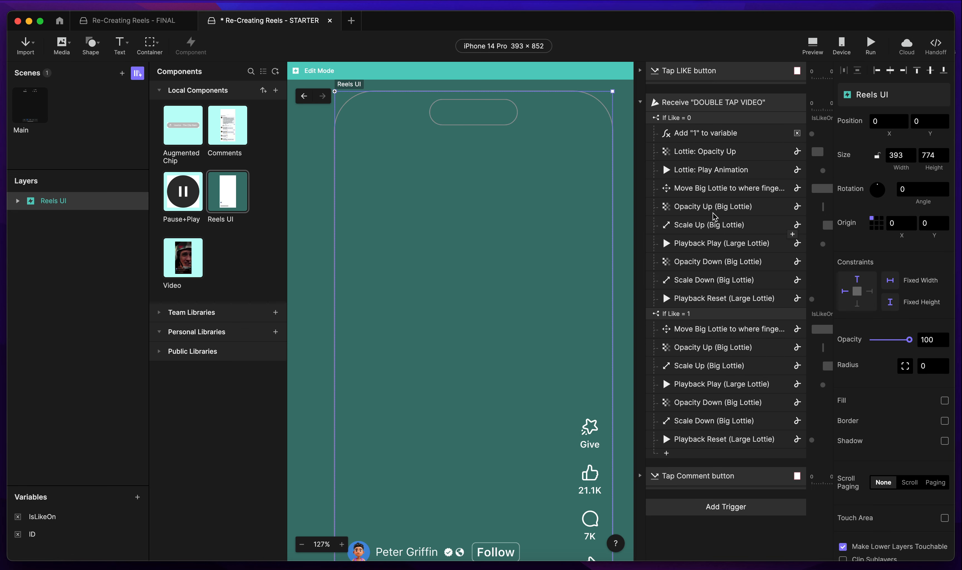
pyautogui.click(725, 103)
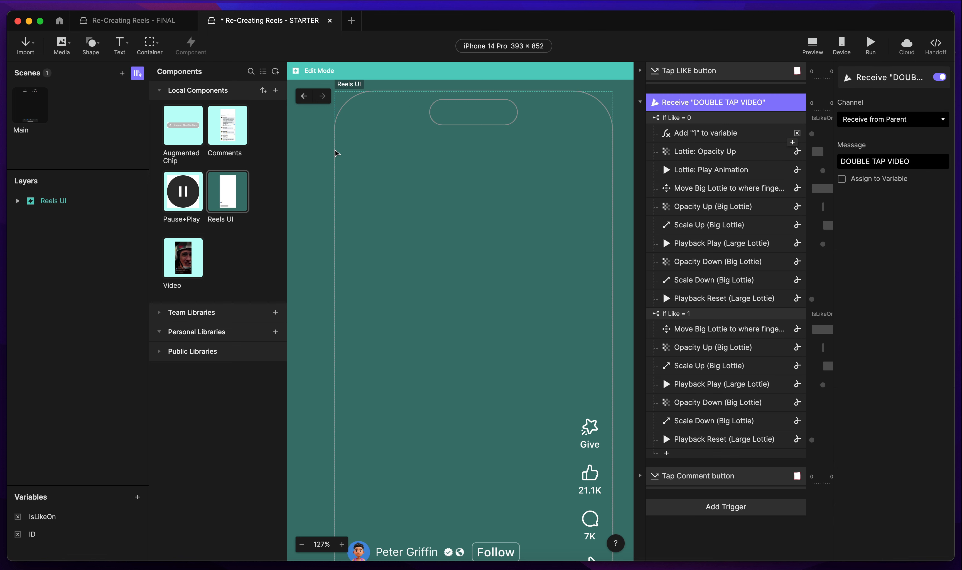
pyautogui.doubleClick(173, 266)
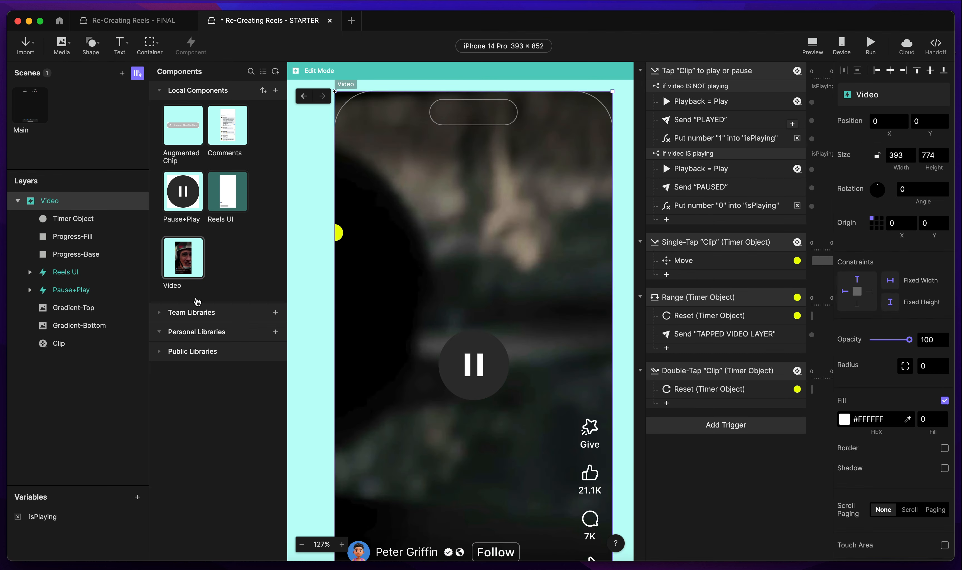
pyautogui.click(65, 274)
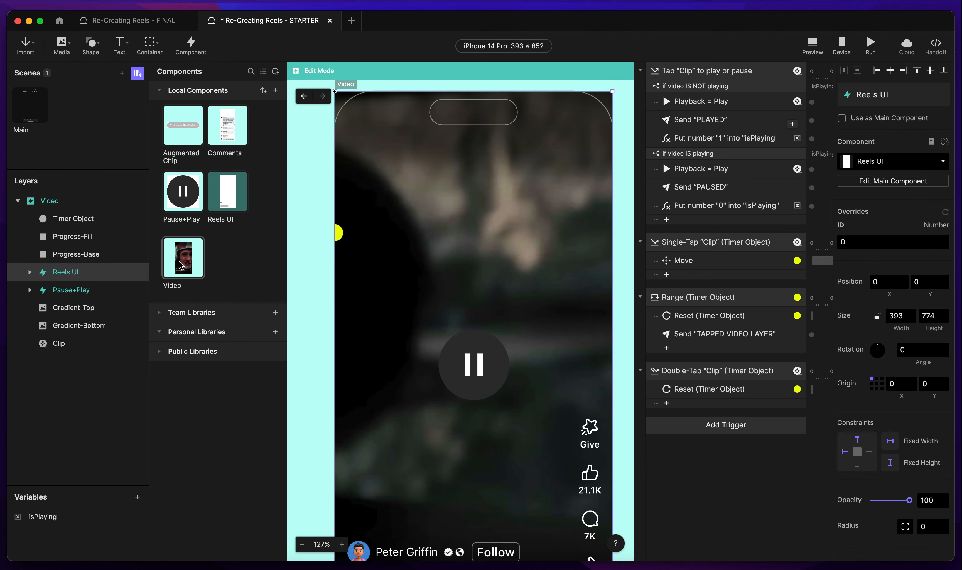
pyautogui.click(699, 371)
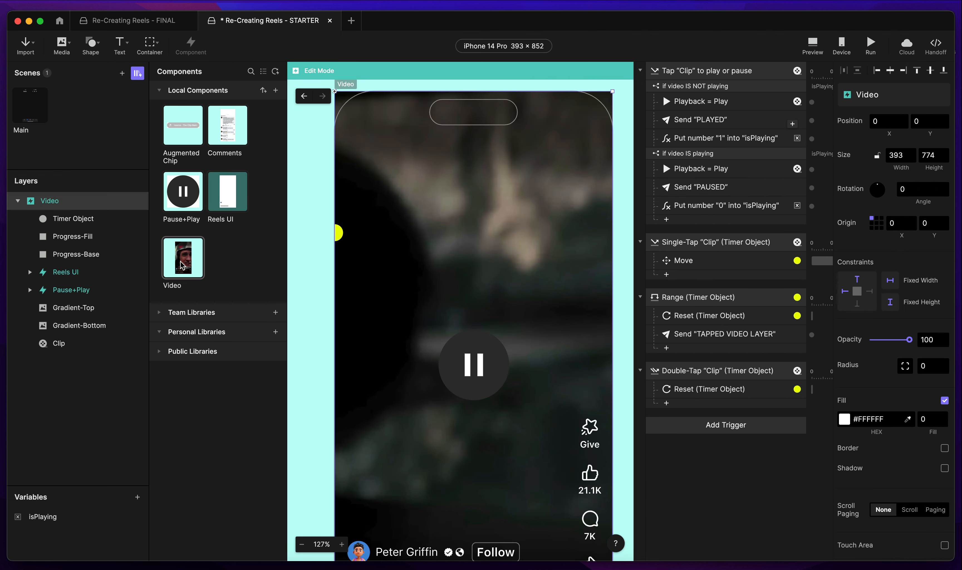
pyautogui.click(703, 391)
pyautogui.click(702, 403)
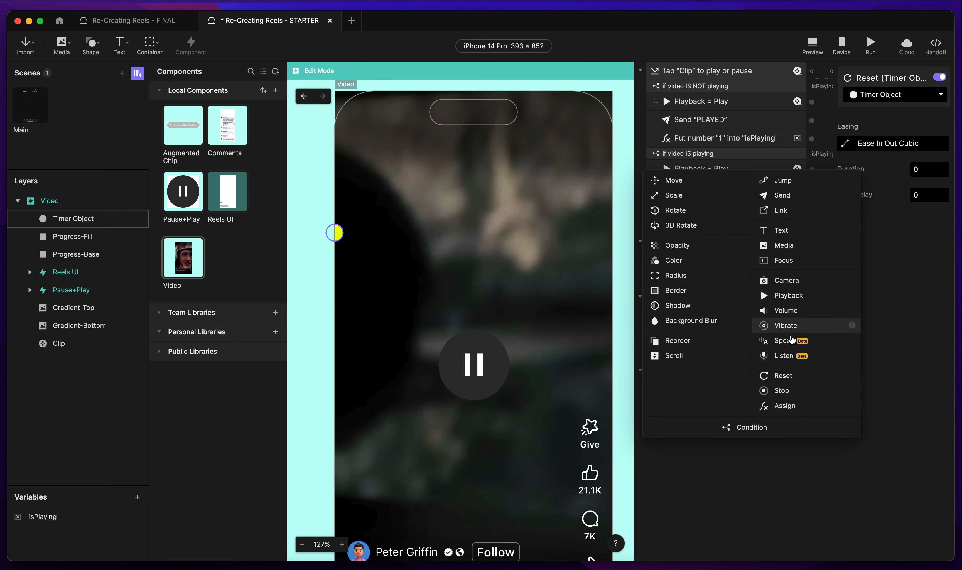
pyautogui.click(793, 197)
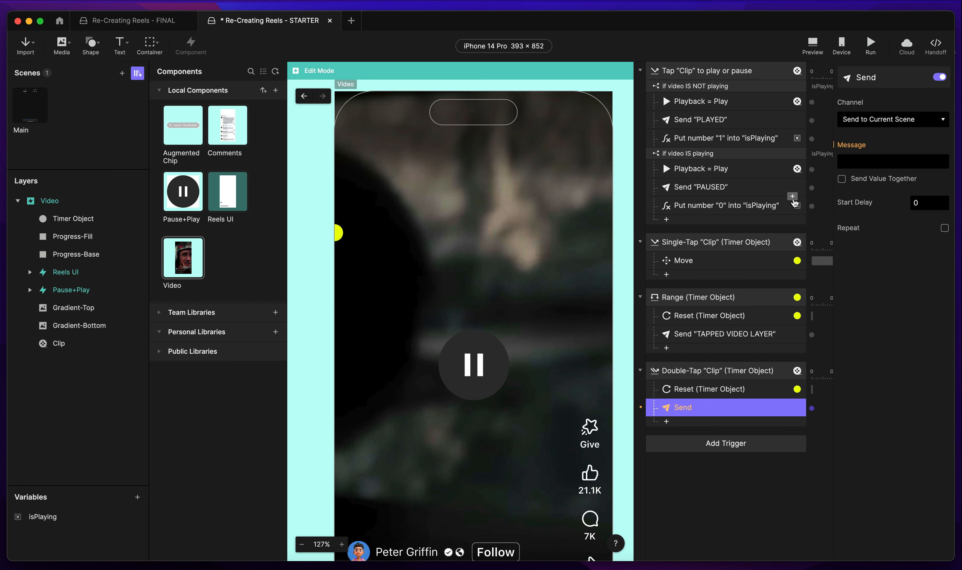
pyautogui.doubleClick(689, 408)
pyautogui.write('"')
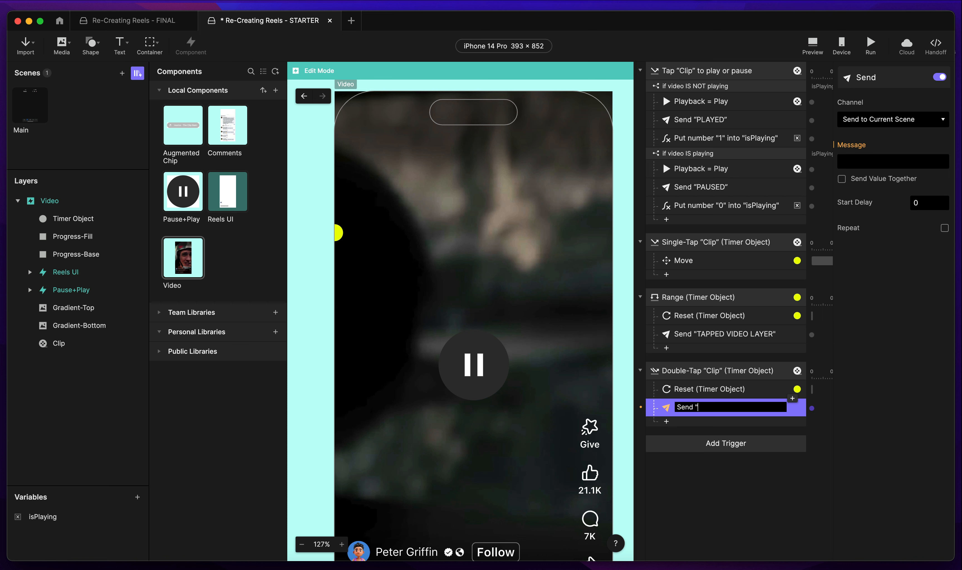
pyautogui.write('DOUBLE TAP VIDEO"')
# Set the new Send response to send the message DOUBLE TAP VIDEO to the child component Reels UI.
pyautogui.click(900, 121)
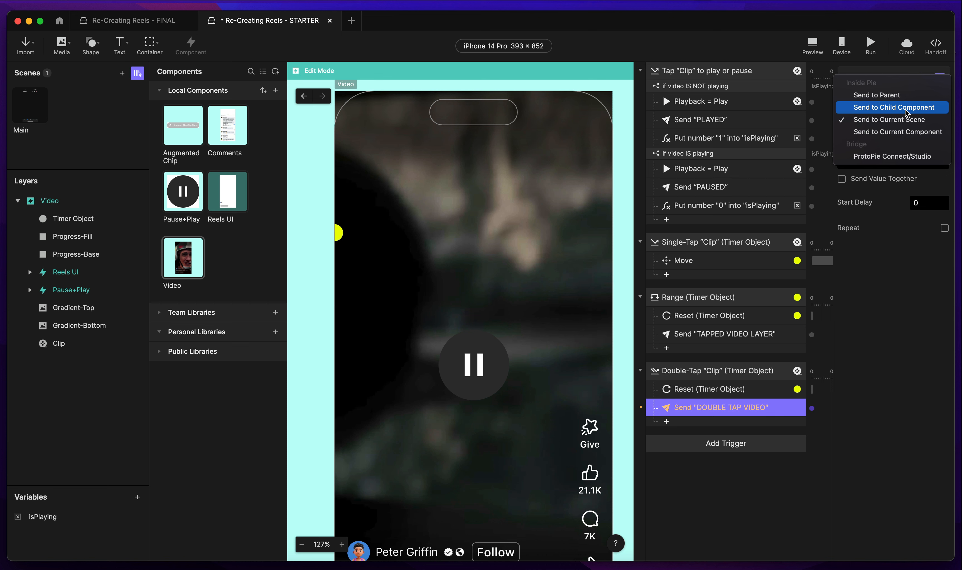
pyautogui.click(906, 109)
pyautogui.click(874, 135)
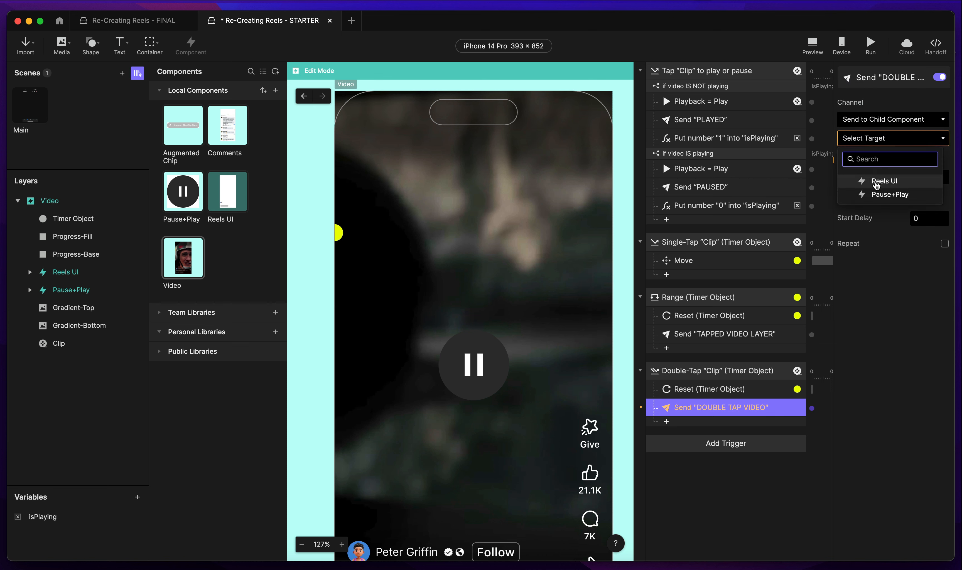
pyautogui.click(879, 181)
pyautogui.click(858, 181)
pyautogui.click(863, 192)
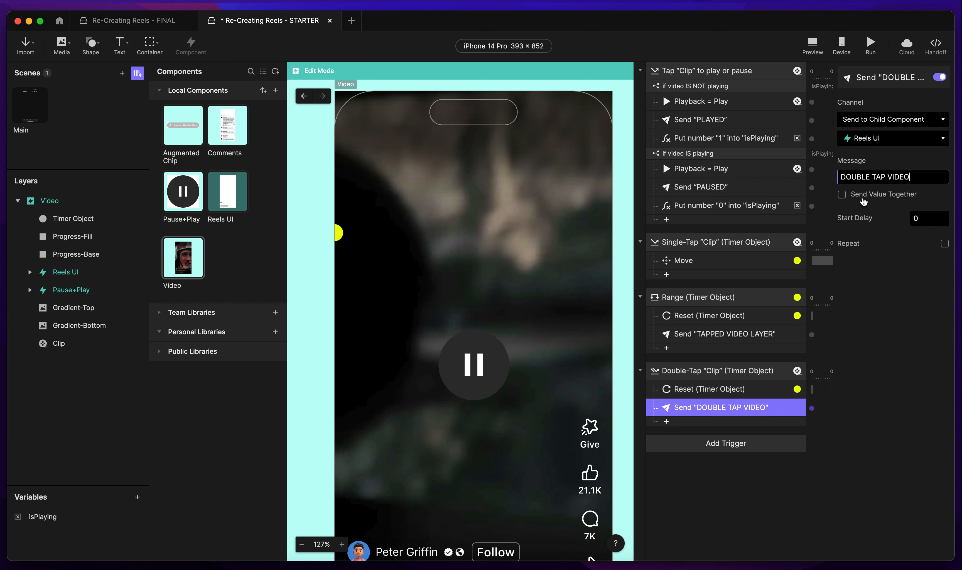
pyautogui.click(691, 409)
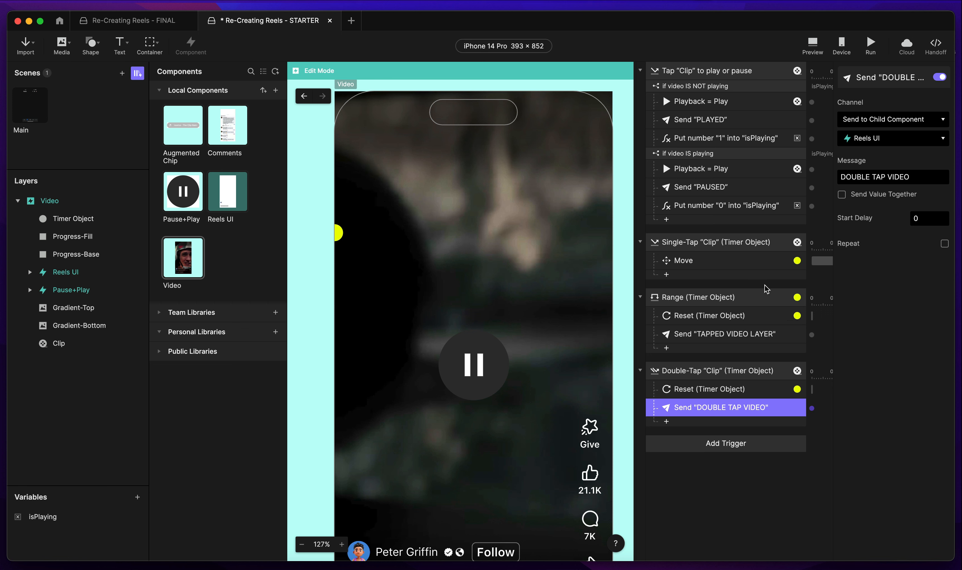
# Add a Receive trigger named Receive "TAPPED VIDEO LAYER" and place it below the Double-Tap trigger.
pyautogui.click(696, 299)
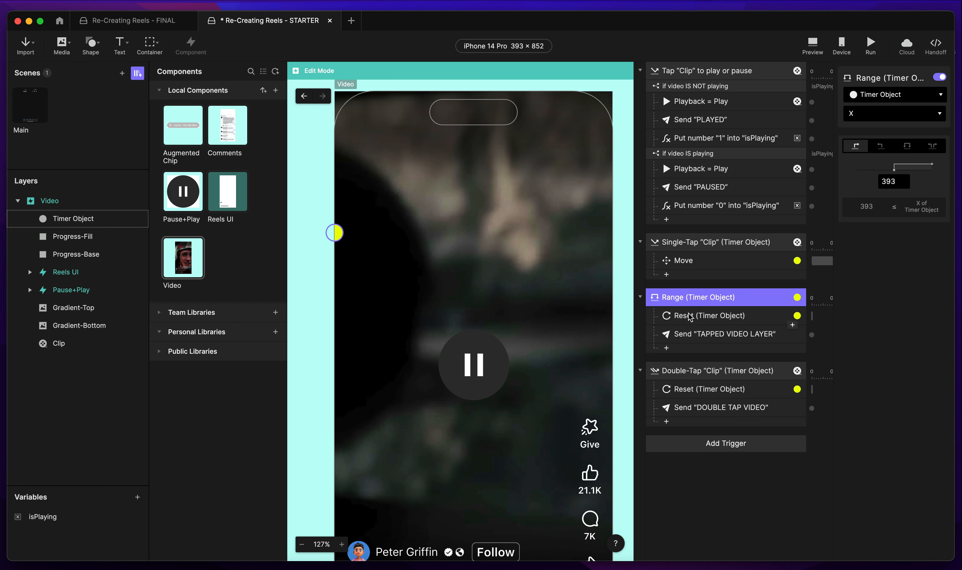
pyautogui.click(695, 332)
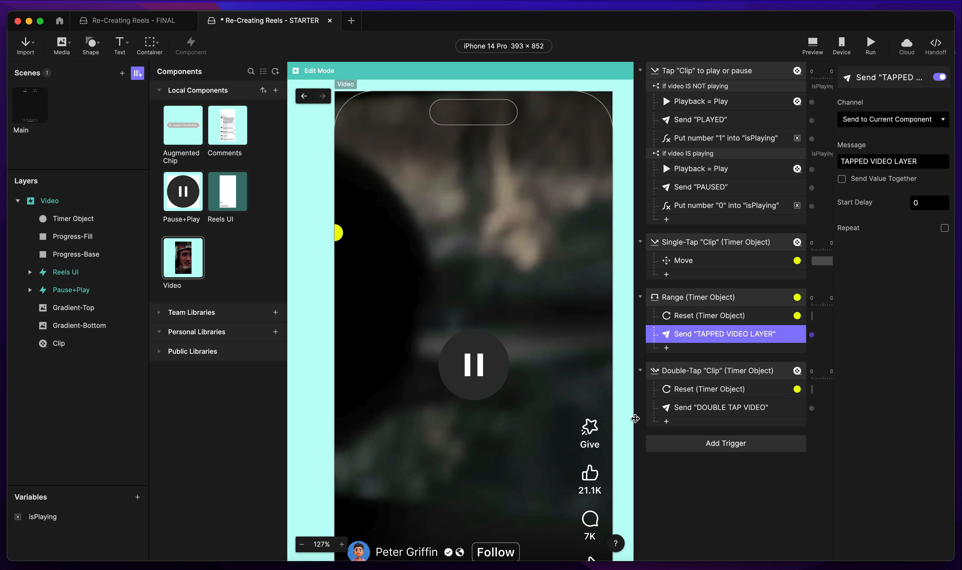
pyautogui.click(689, 445)
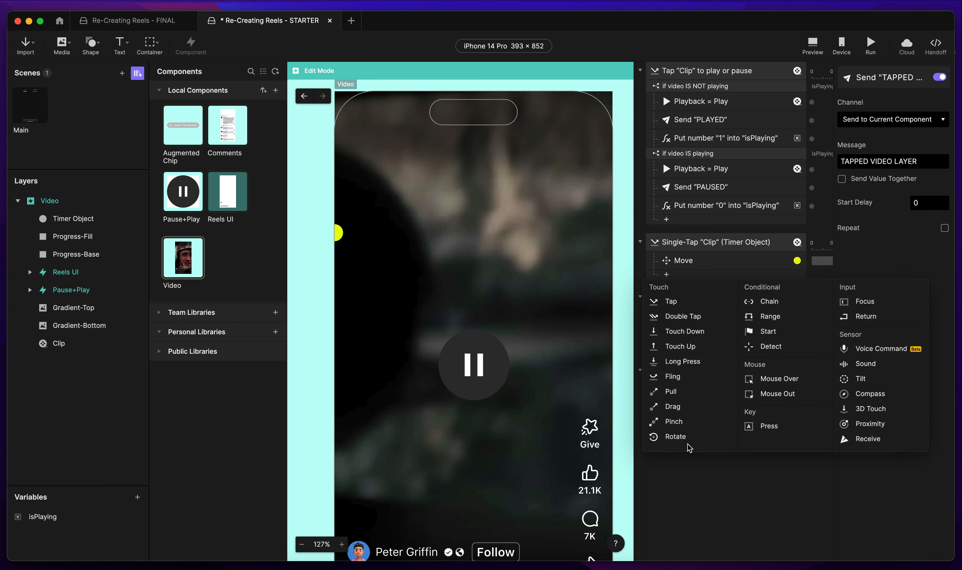
pyautogui.click(867, 439)
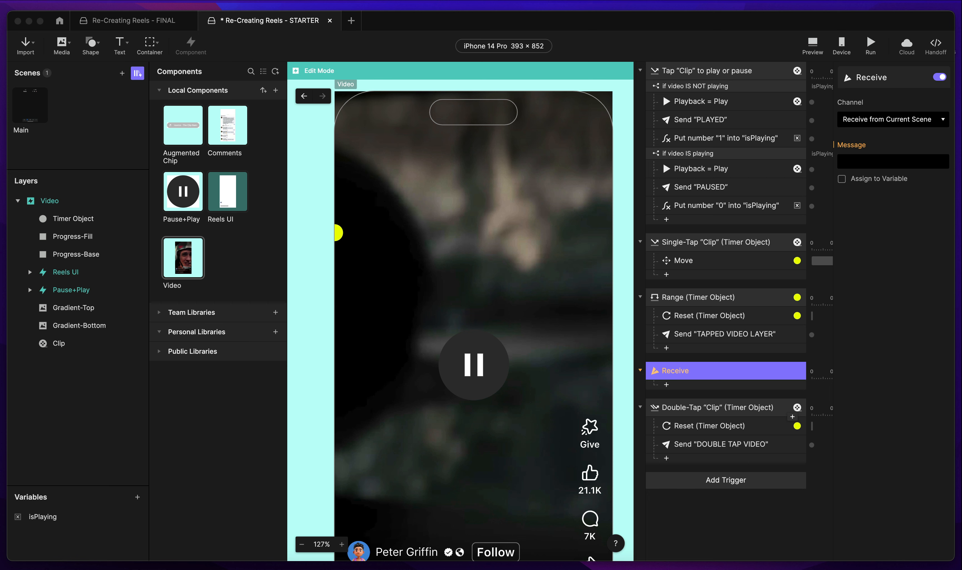
pyautogui.click(679, 373)
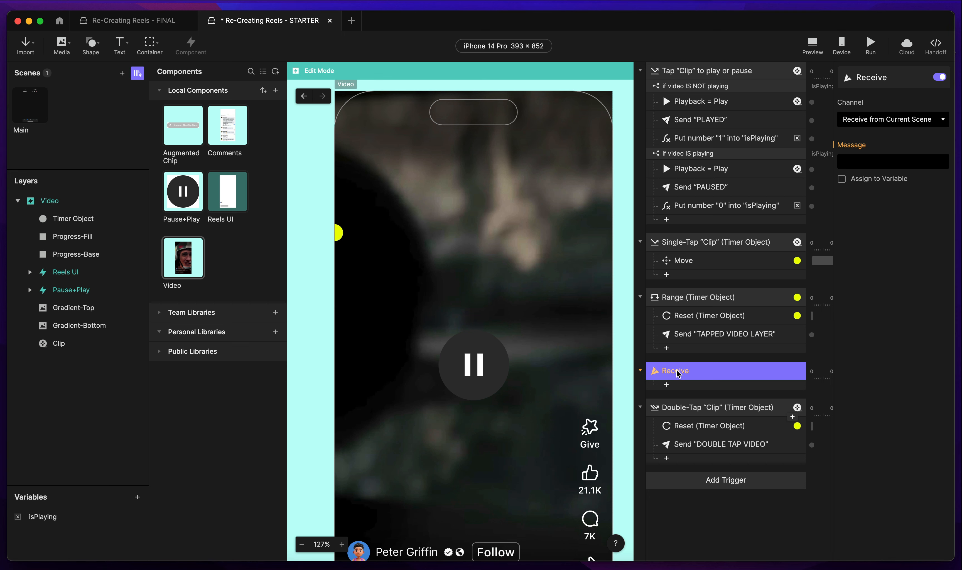
pyautogui.doubleClick(678, 374)
pyautogui.write('"TAPPED VIDEO LAYER"')
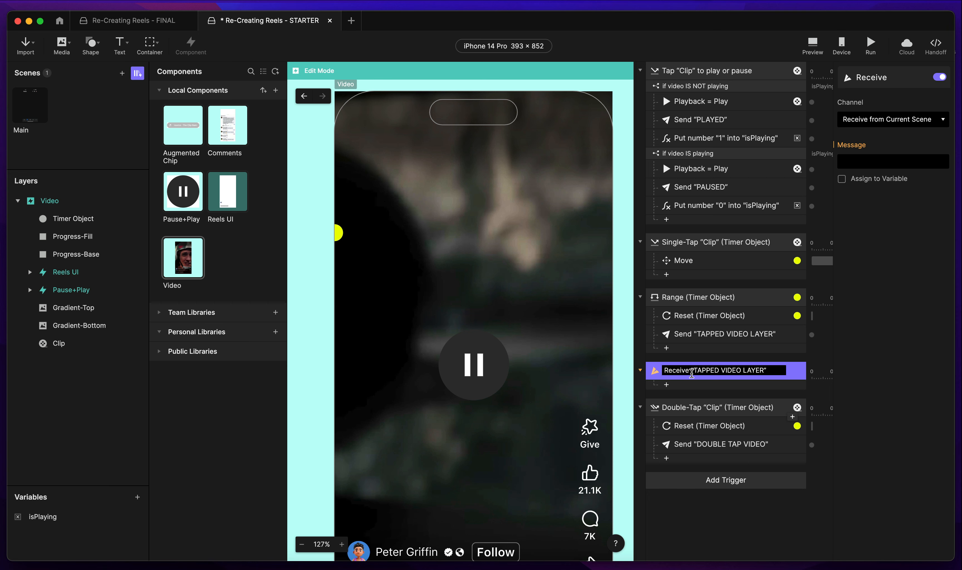
pyautogui.moveTo(684, 406); pyautogui.dragTo(684, 358)
pyautogui.click(684, 445)
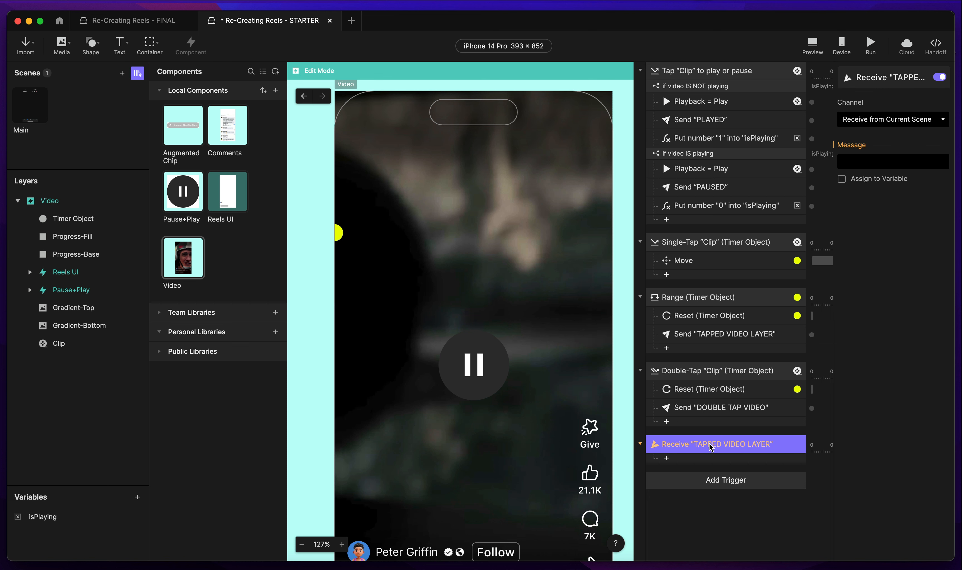
# Set the Receive trigger to receive the message TAPPED VIDEO LAYER from the current component.
pyautogui.click(870, 120)
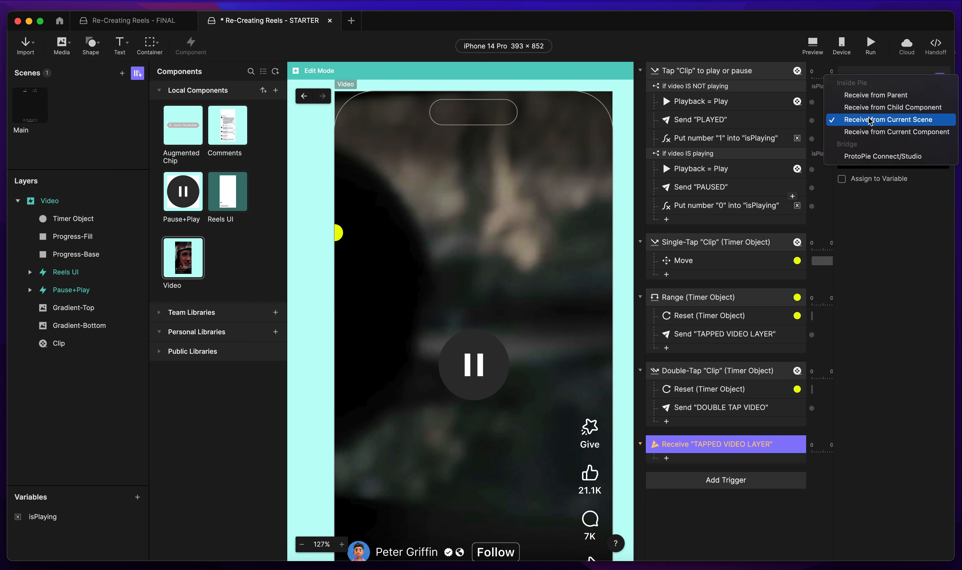
pyautogui.click(871, 132)
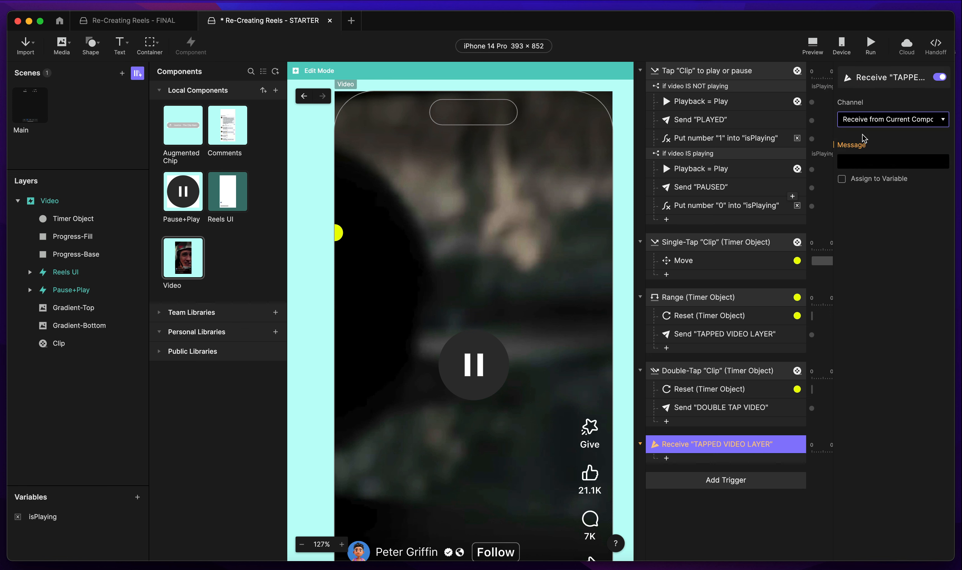
pyautogui.click(856, 157)
pyautogui.click(860, 178)
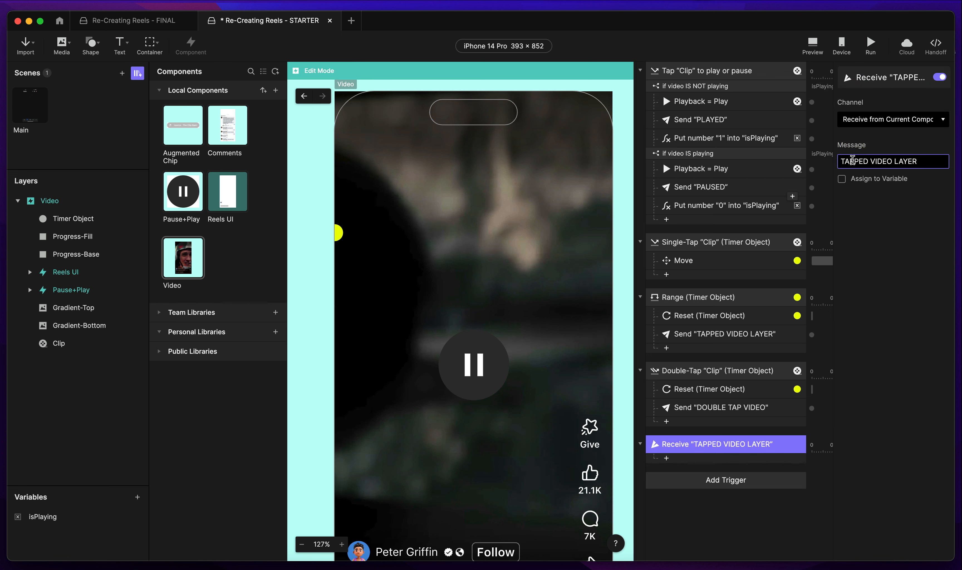
# Move both video-playing conditions with their responses from the Tap "Clip" to play or pause trigger into the Receive "TAPPED VIDEO LAYER" trigger.
pyautogui.scroll(-4, 753, 180)
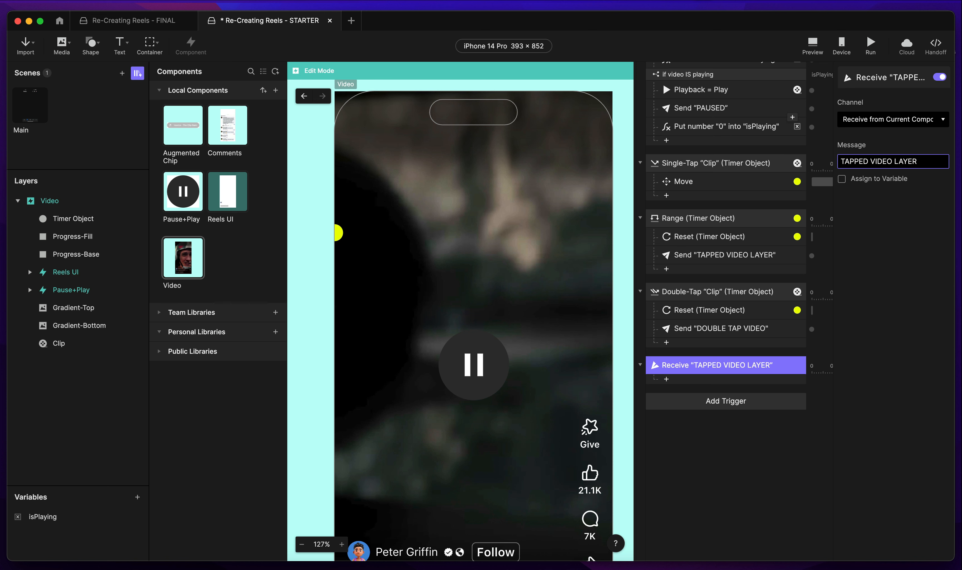
pyautogui.scroll(4, 699, 117)
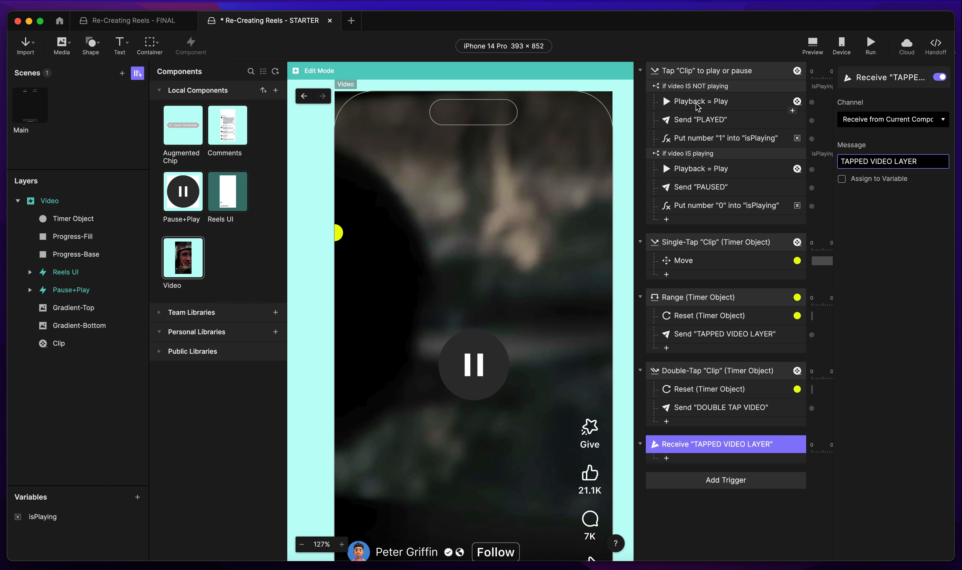
pyautogui.click(698, 86)
pyautogui.keyDown('shift'); pyautogui.click(697, 155); pyautogui.keyUp('shift')
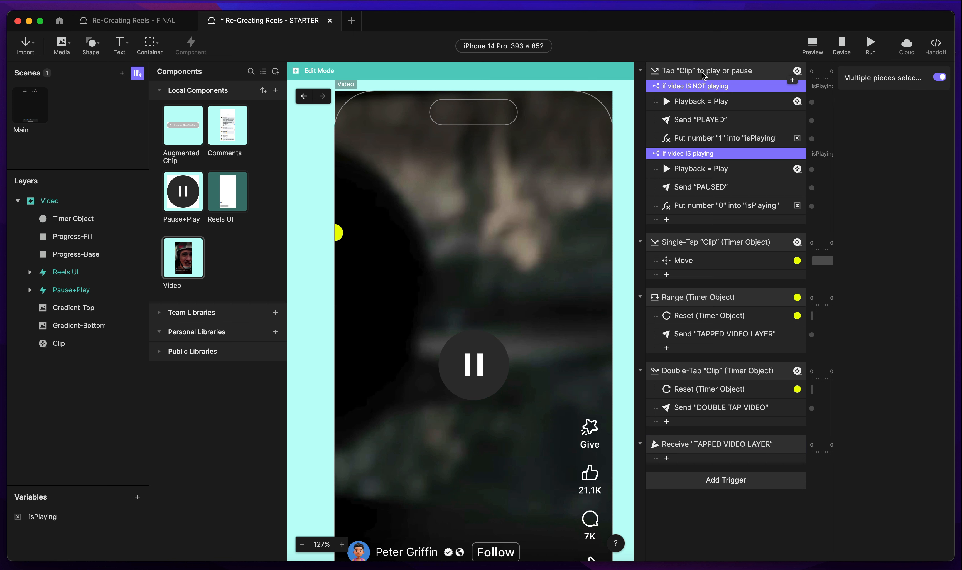
pyautogui.press('BackSpace')
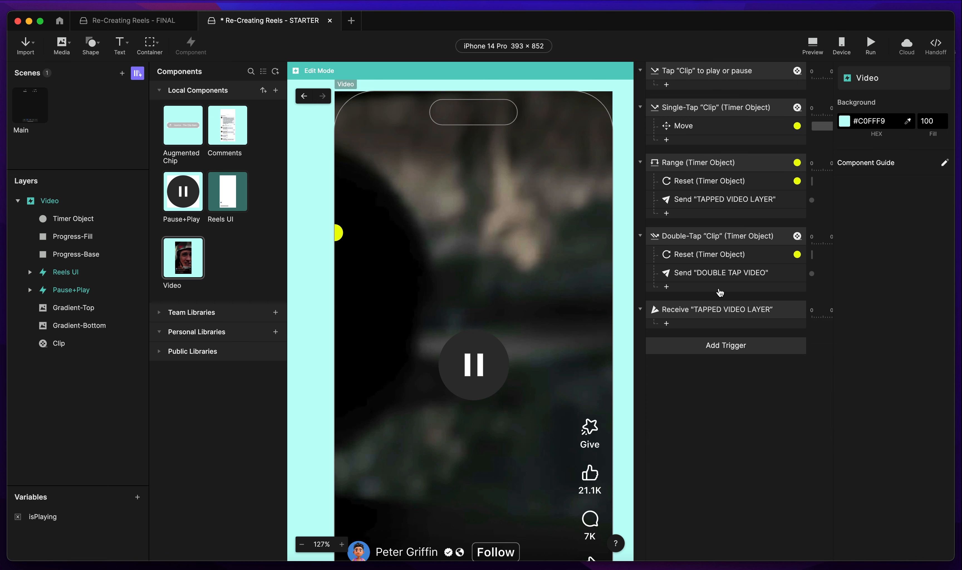
pyautogui.click(703, 311)
pyautogui.press('super+v')
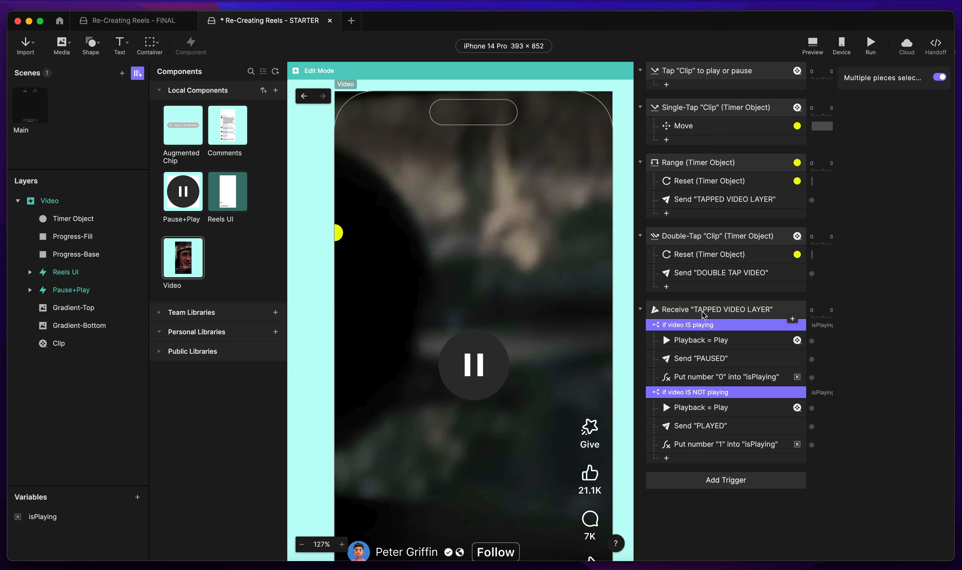
# Delete the emptied Tap "Clip" to play or pause trigger, leaving the Receive "TAPPED VIDEO LAYER" trigger selected.
pyautogui.click(712, 73)
pyautogui.press('BackSpace')
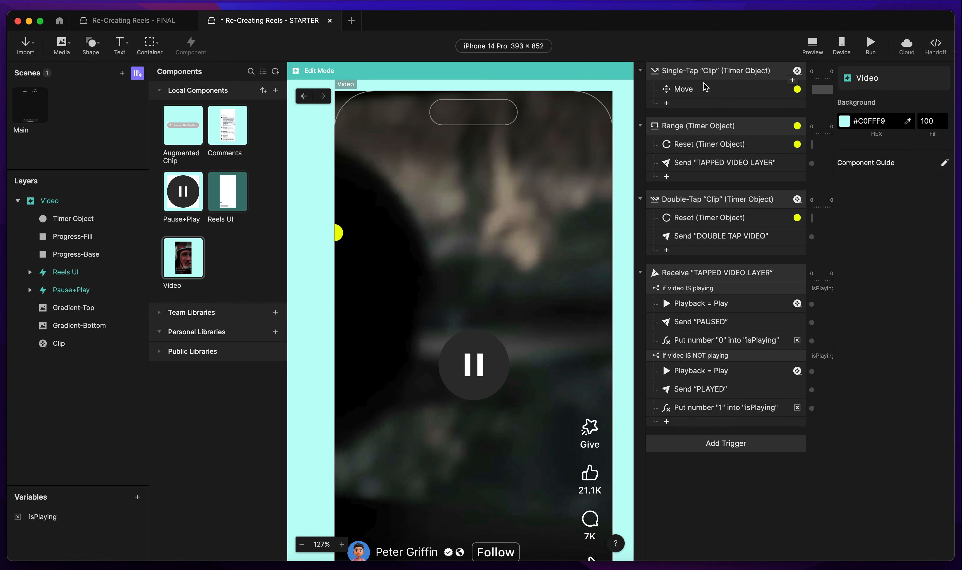
pyautogui.click(695, 278)
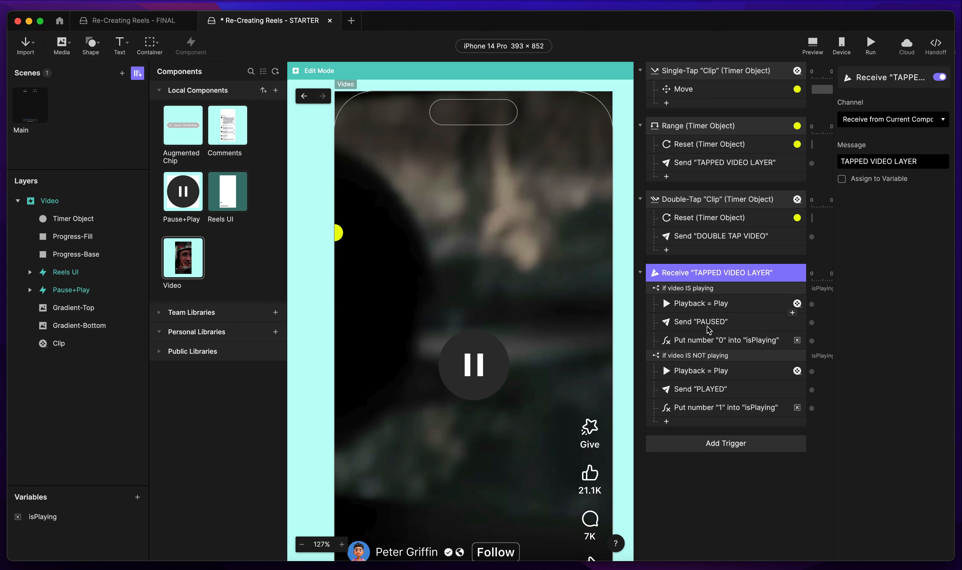
# Preview the Video component and test single taps and a double tap on the clip.
pyautogui.click(812, 45)
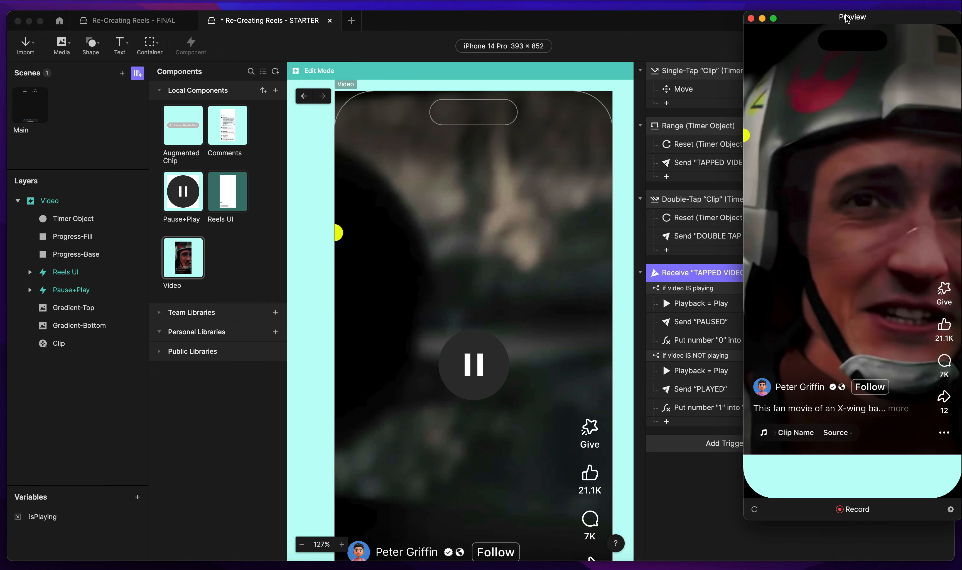
pyautogui.moveTo(847, 28); pyautogui.dragTo(702, 49)
pyautogui.click(705, 250)
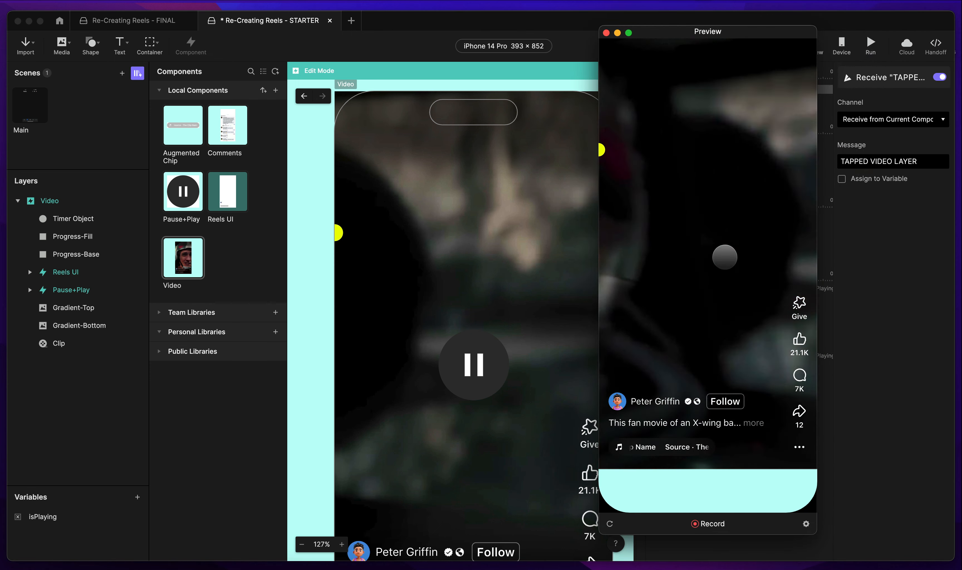
pyautogui.click(748, 161)
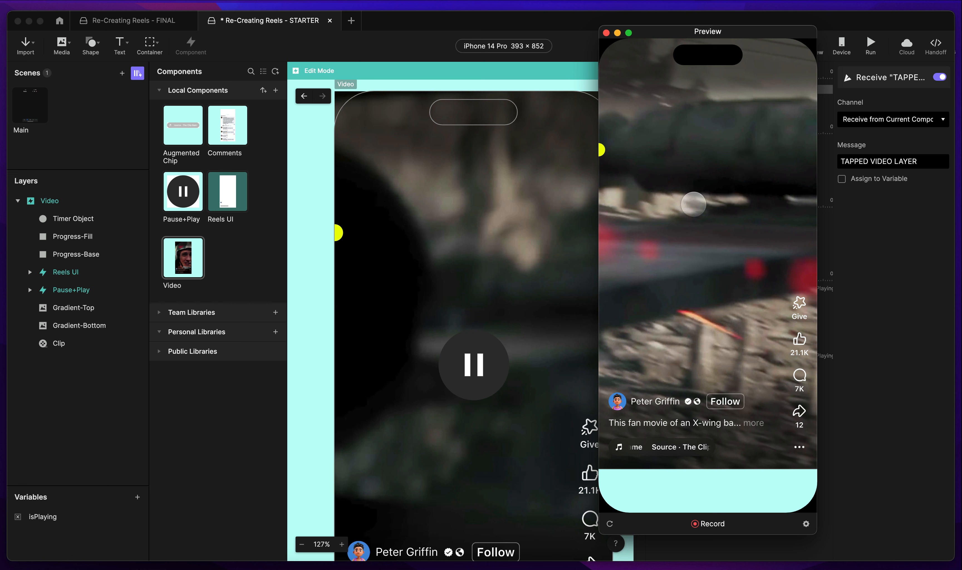
pyautogui.doubleClick(672, 210)
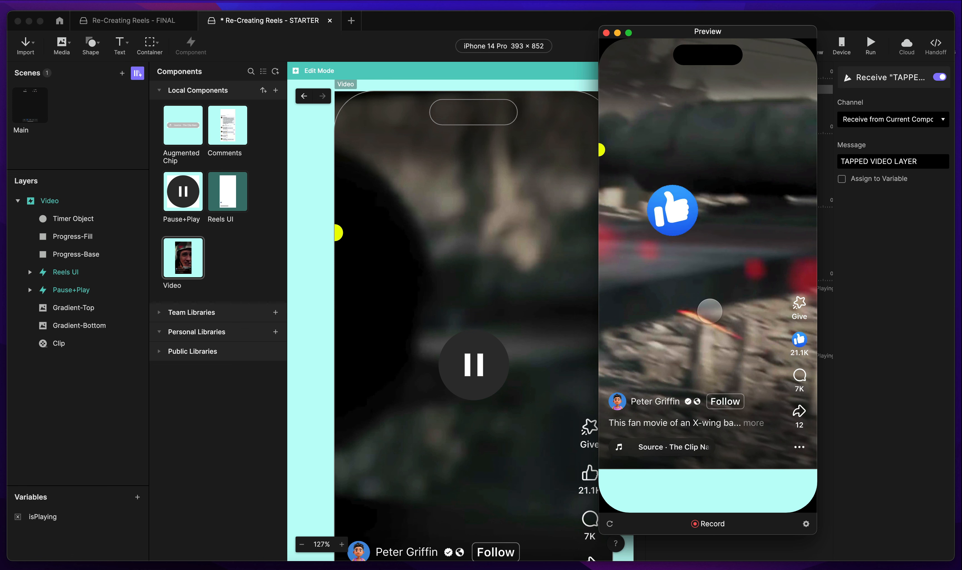
# Set the Timer Object's fill opacity to 0 and preview the component.
pyautogui.click(84, 218)
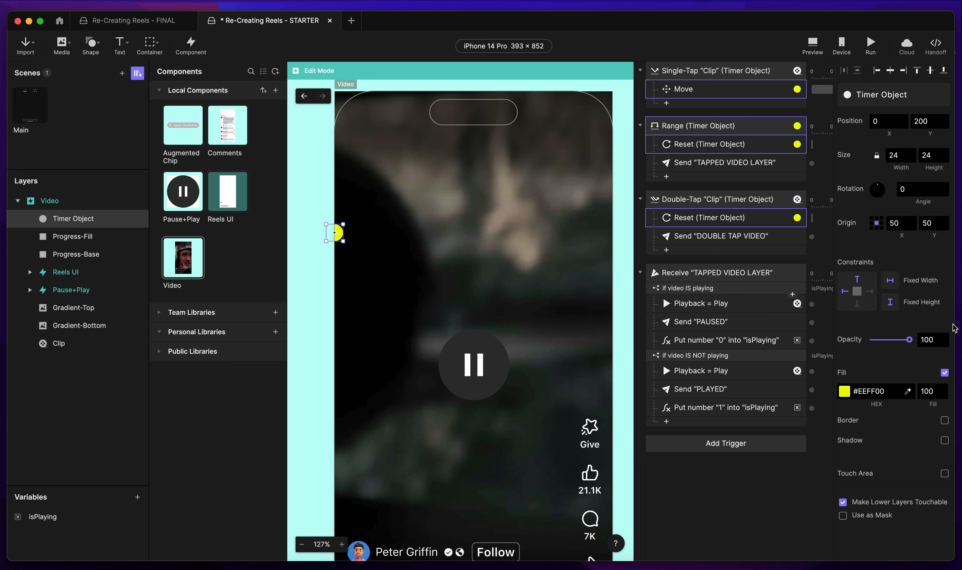
pyautogui.click(931, 391)
pyautogui.doubleClick(932, 391)
pyautogui.write('0')
pyautogui.press('Return')
pyautogui.press('super+p')
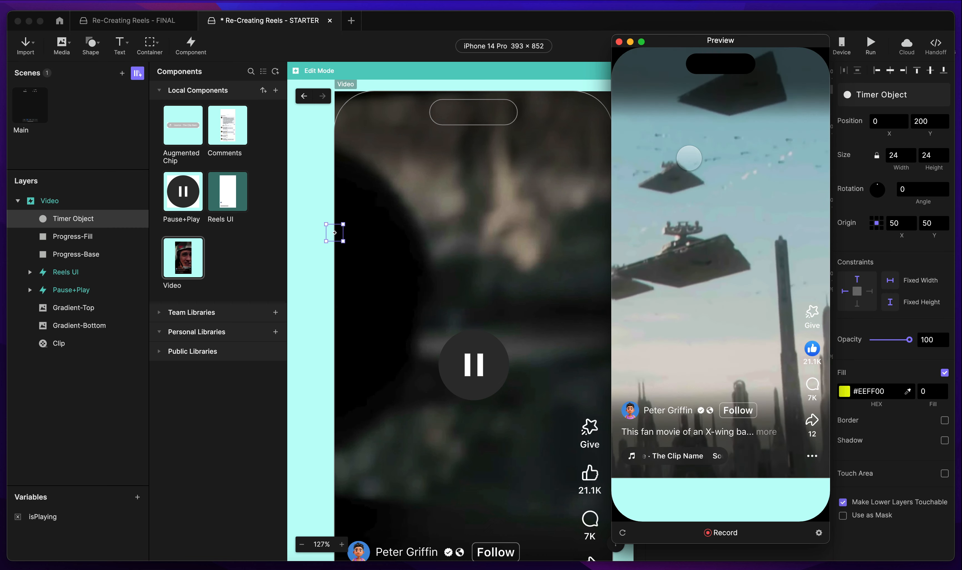
# In the Reels UI component, set the duration of the Move Big Lottie response under If Like = 0 to 0.
pyautogui.doubleClick(234, 195)
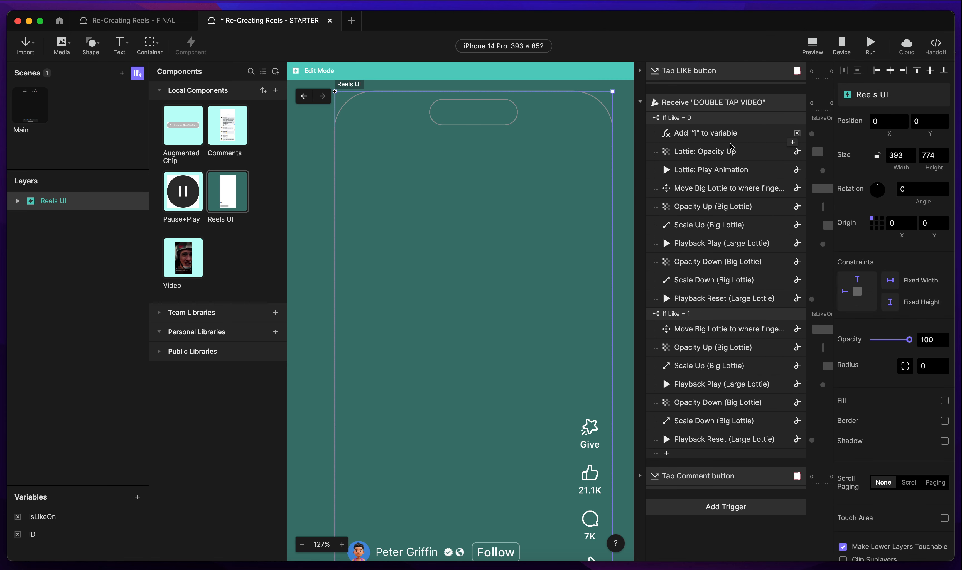
pyautogui.click(707, 188)
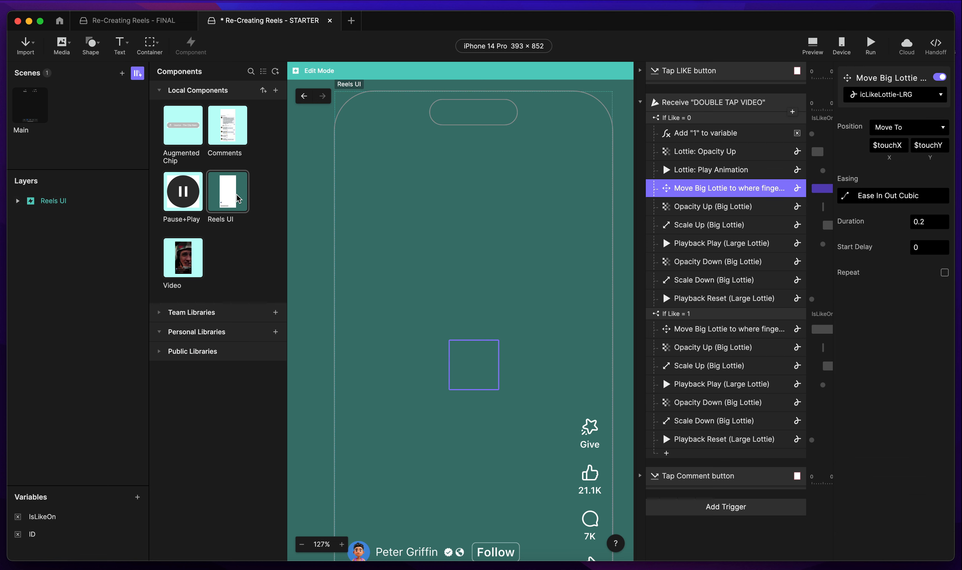
pyautogui.doubleClick(728, 187)
pyautogui.click(742, 209)
pyautogui.click(739, 190)
pyautogui.click(922, 222)
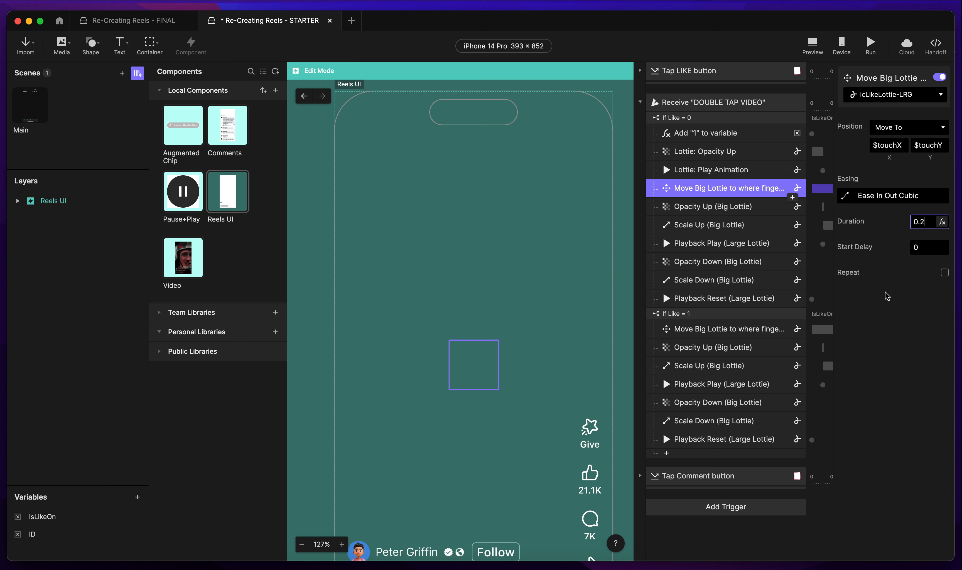
pyautogui.write('0')
pyautogui.press('Return')
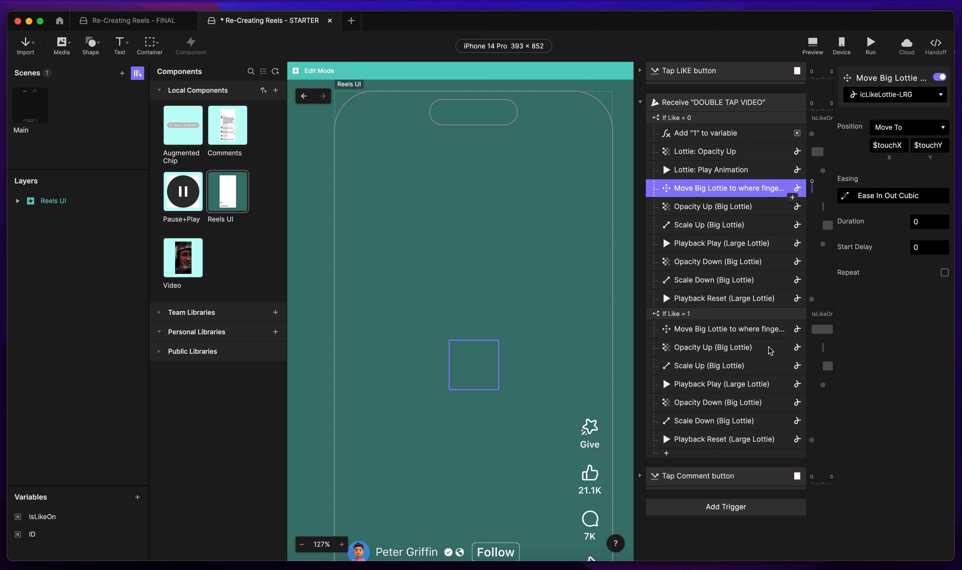
# Set the duration of the Move Big Lottie response under If Like = 1 to 0.
pyautogui.click(714, 330)
pyautogui.click(916, 218)
pyautogui.write('0')
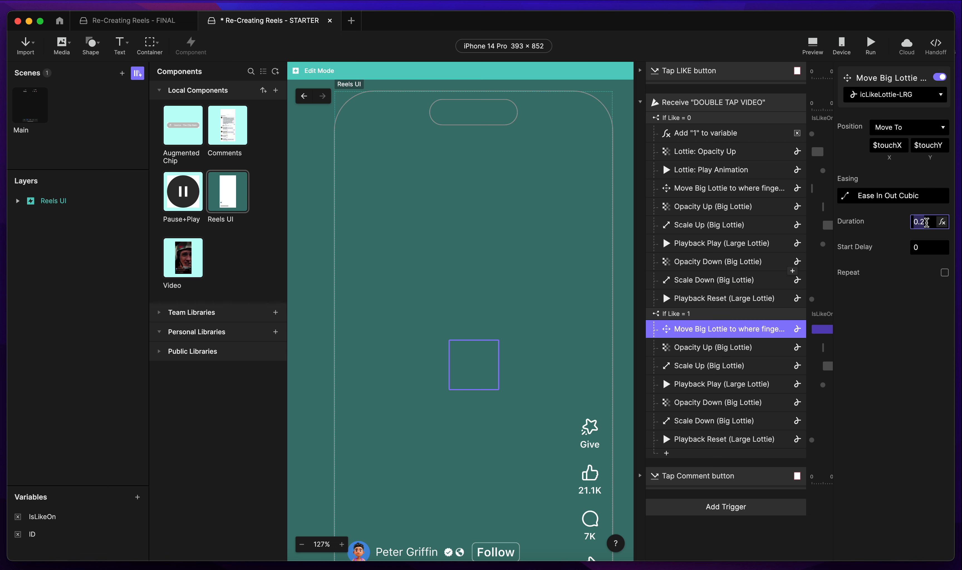
pyautogui.press('Return')
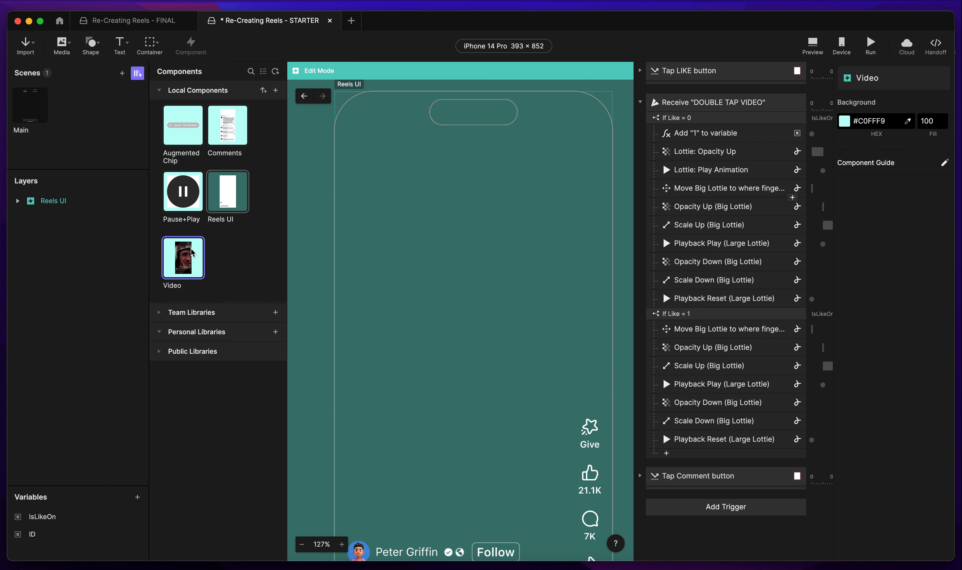
# Reopen the Video component and test in the preview where the like animation plays when double-tapping different spots.
pyautogui.doubleClick(182, 258)
pyautogui.click(812, 44)
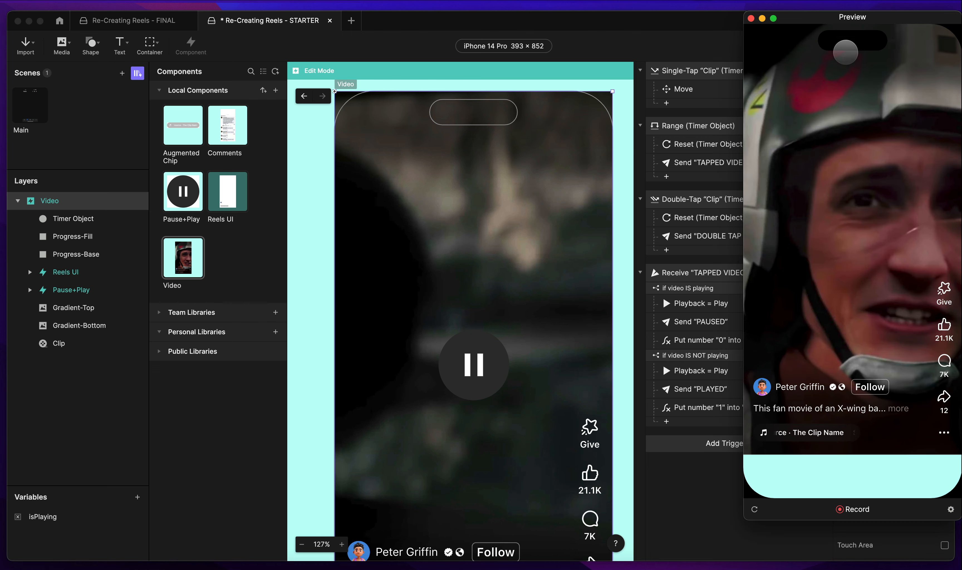
pyautogui.doubleClick(758, 183)
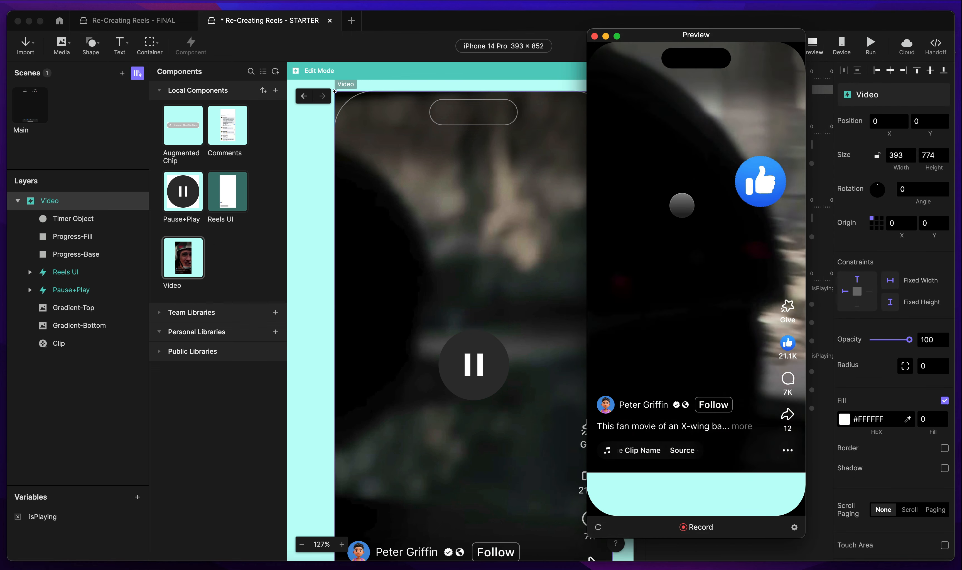
pyautogui.click(681, 204)
pyautogui.doubleClick(643, 148)
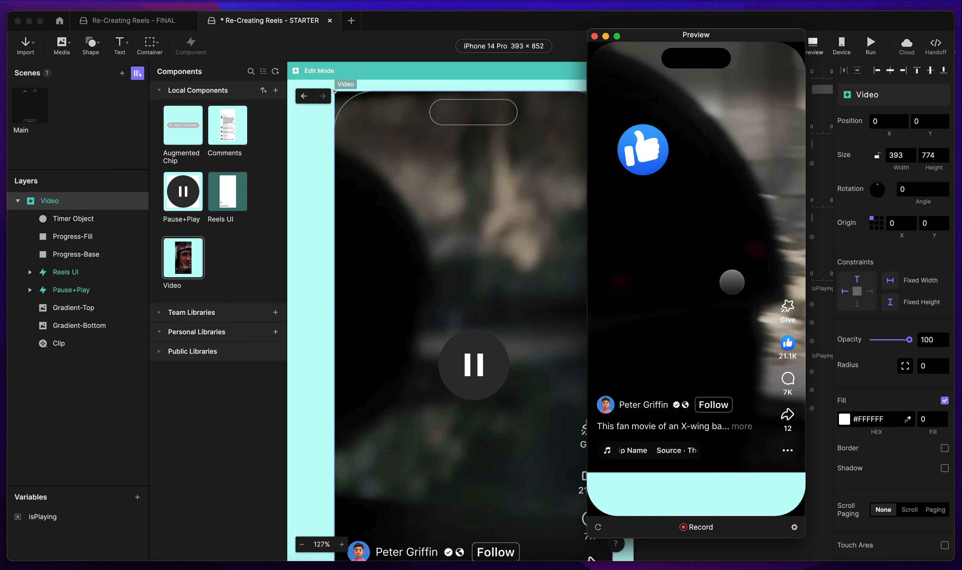
pyautogui.doubleClick(732, 280)
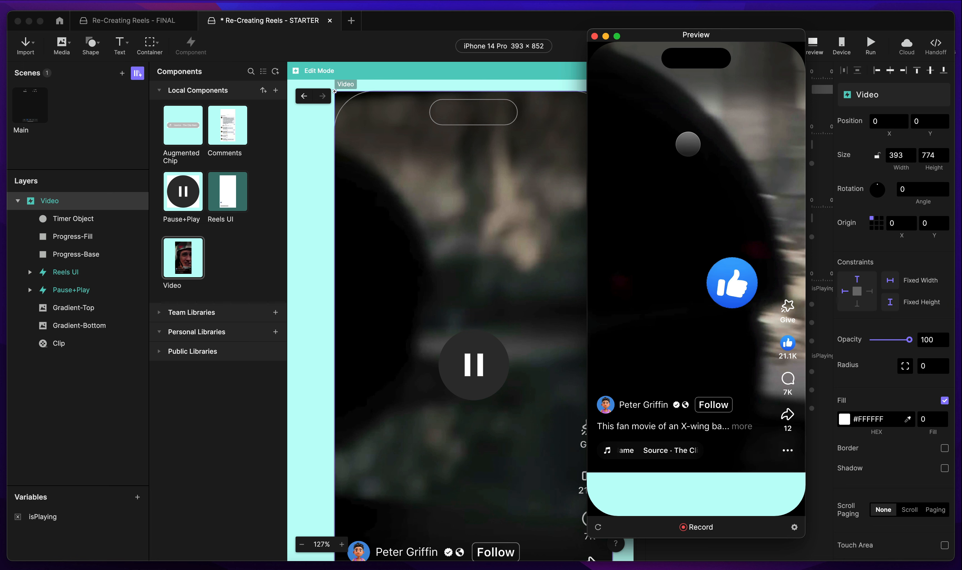
pyautogui.click(595, 37)
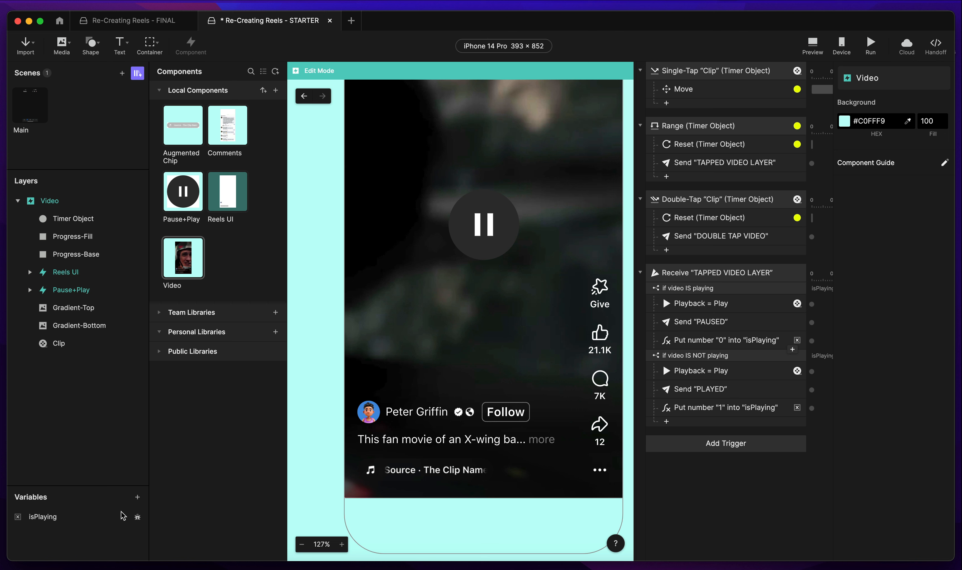
# Add a number variable named videoLength to the Video component and make it overridable.
pyautogui.click(137, 497)
pyautogui.doubleClick(47, 534)
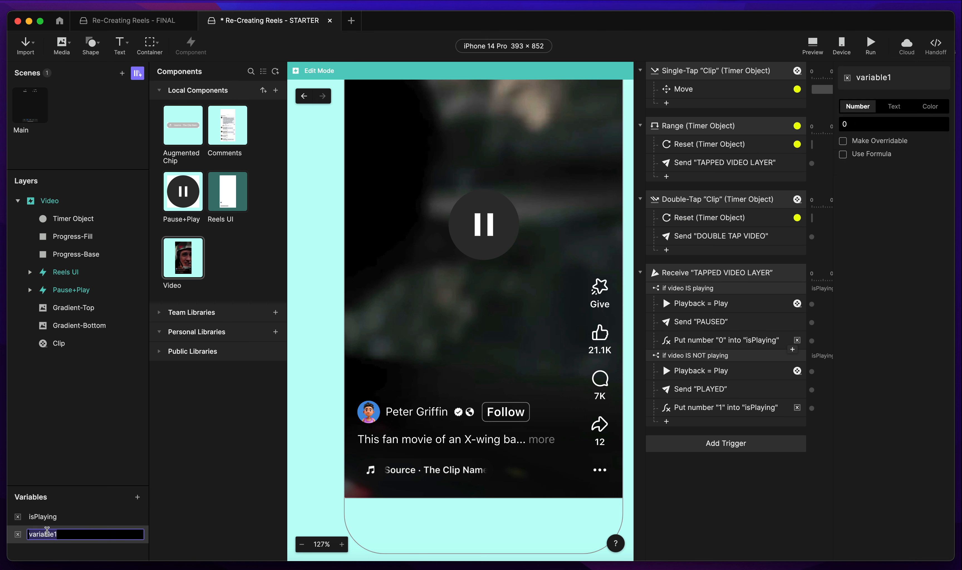
pyautogui.write('videoLe')
pyautogui.write('nth')
pyautogui.write('gth')
pyautogui.press('Return')
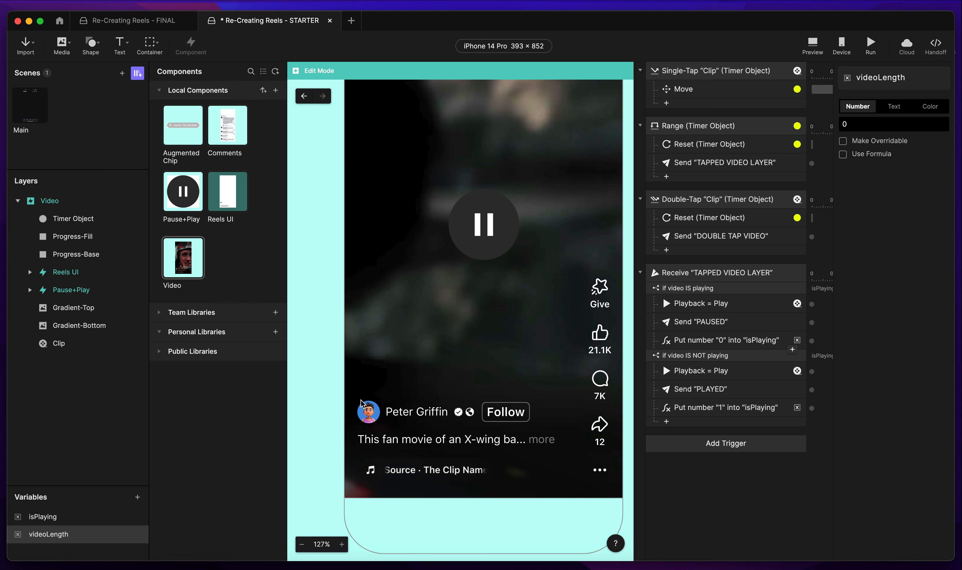
pyautogui.click(873, 142)
# Add a Detect trigger for the Clip layer and name it Detect video time (Progress Bar).
pyautogui.click(59, 343)
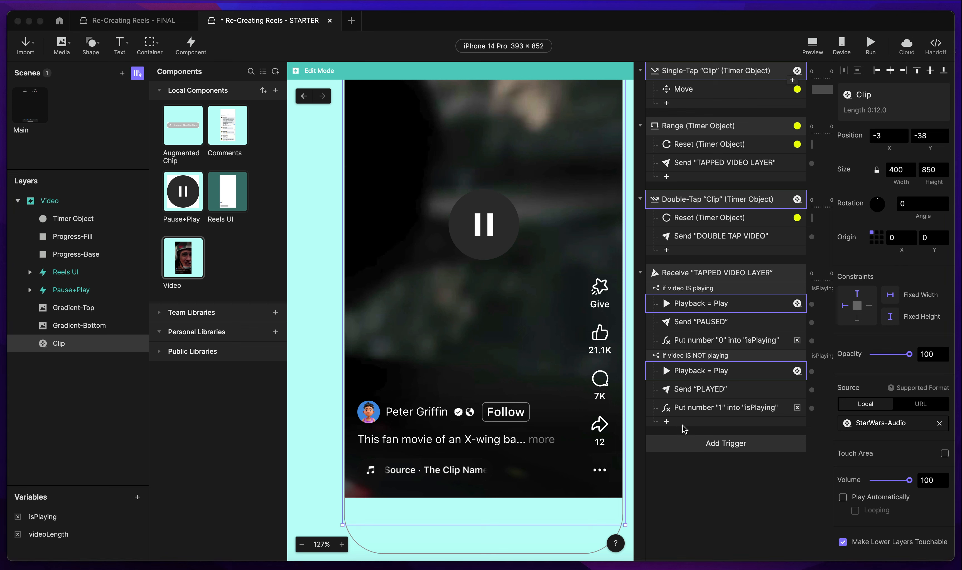
pyautogui.click(687, 446)
pyautogui.click(687, 446)
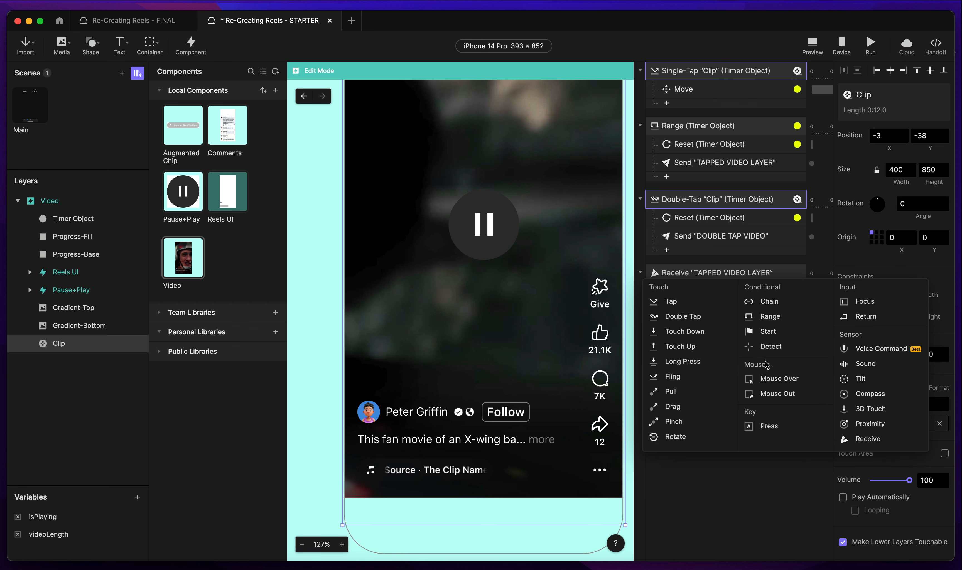
pyautogui.click(776, 346)
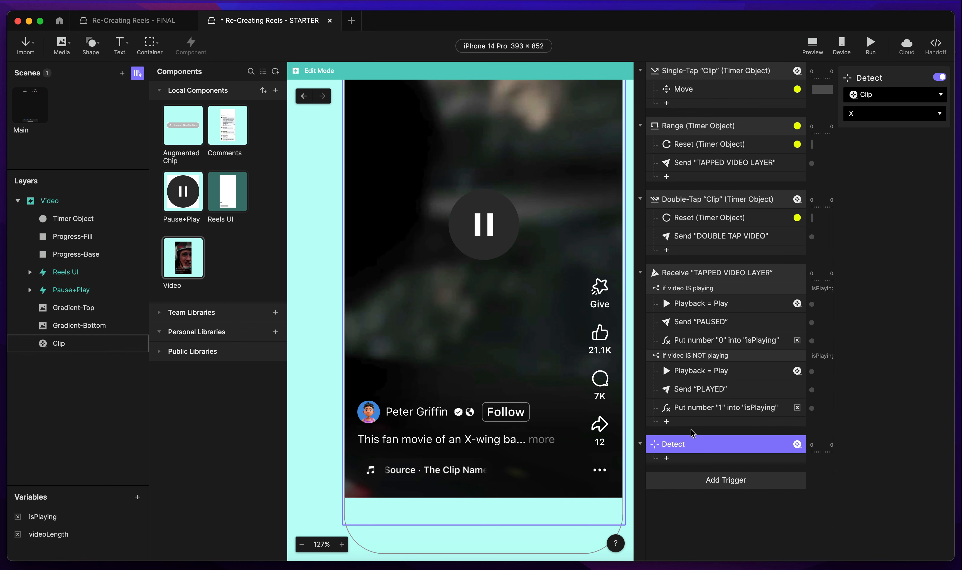
pyautogui.doubleClick(682, 445)
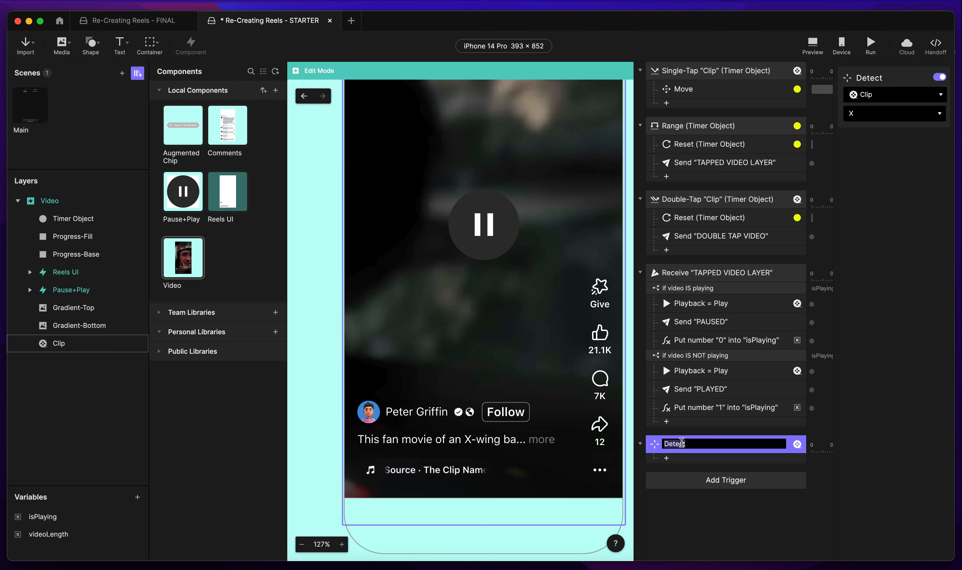
pyautogui.press('Right')
pyautogui.write('video time (Progress Bar)')
pyautogui.press('Return')
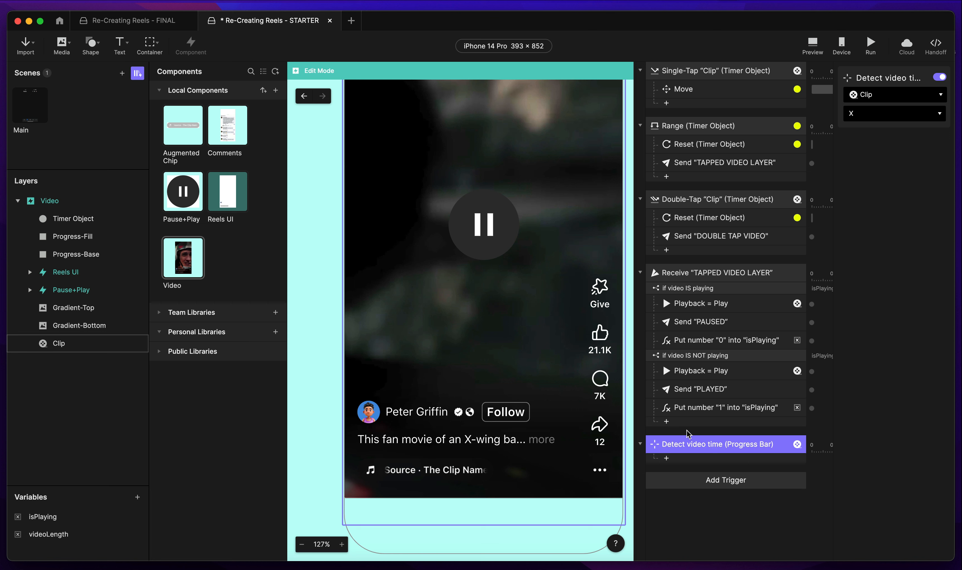
# Set the Detect trigger to watch the Clip layer's Time property.
pyautogui.click(870, 95)
pyautogui.click(868, 94)
pyautogui.click(869, 95)
pyautogui.click(873, 98)
pyautogui.click(871, 112)
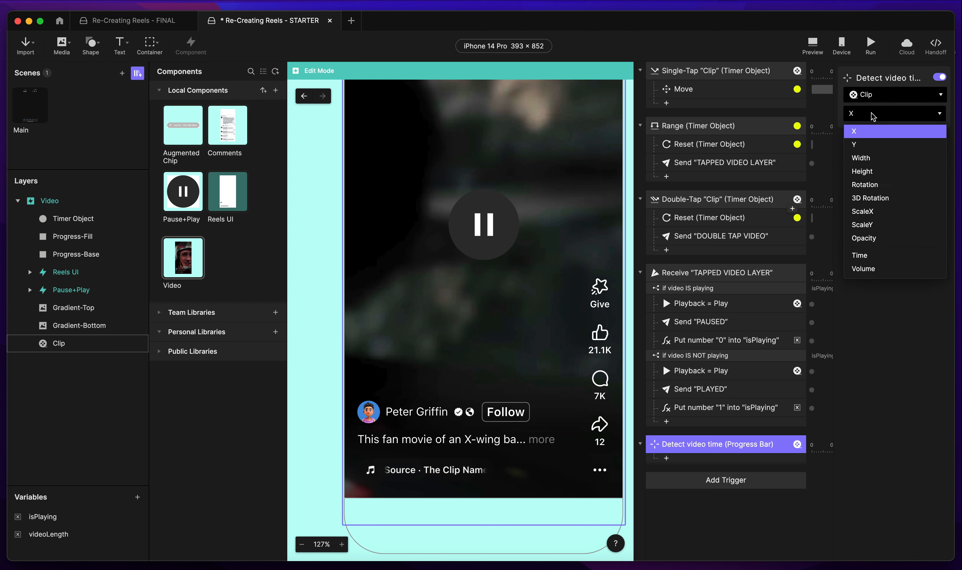
pyautogui.click(858, 255)
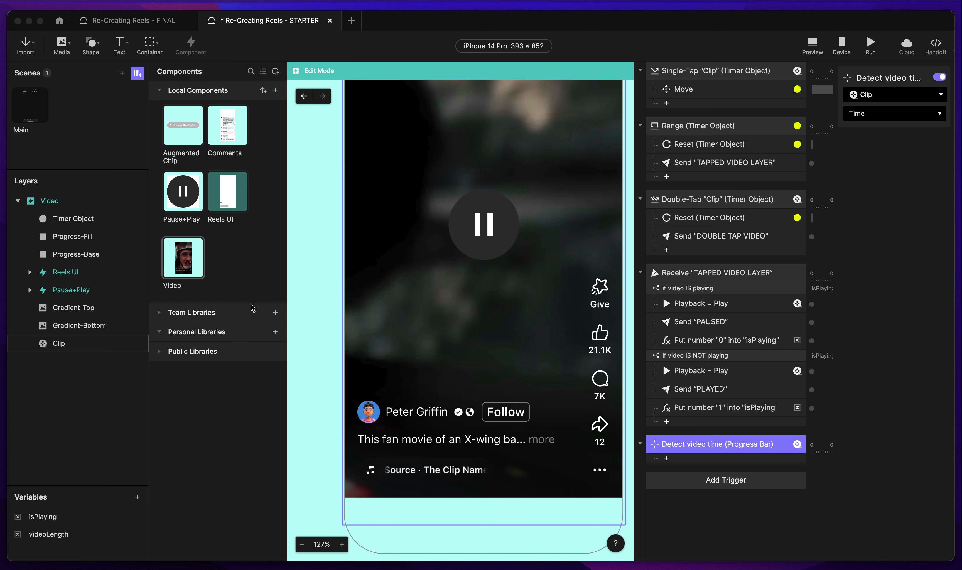
# Add a Scale response for Progress-Fill to the Detect trigger and name it Scale the Progress Fill layer.
pyautogui.click(667, 458)
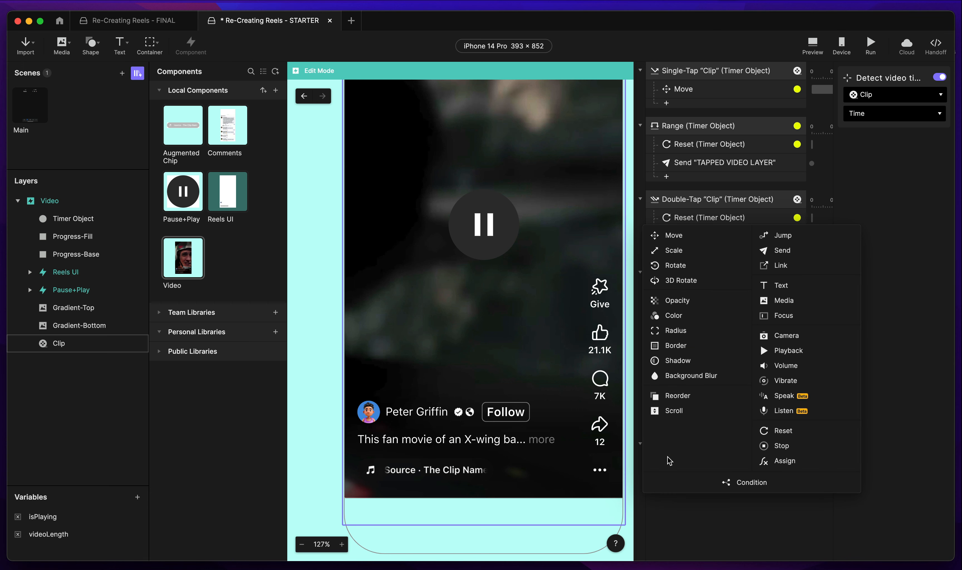
pyautogui.click(700, 255)
pyautogui.click(902, 98)
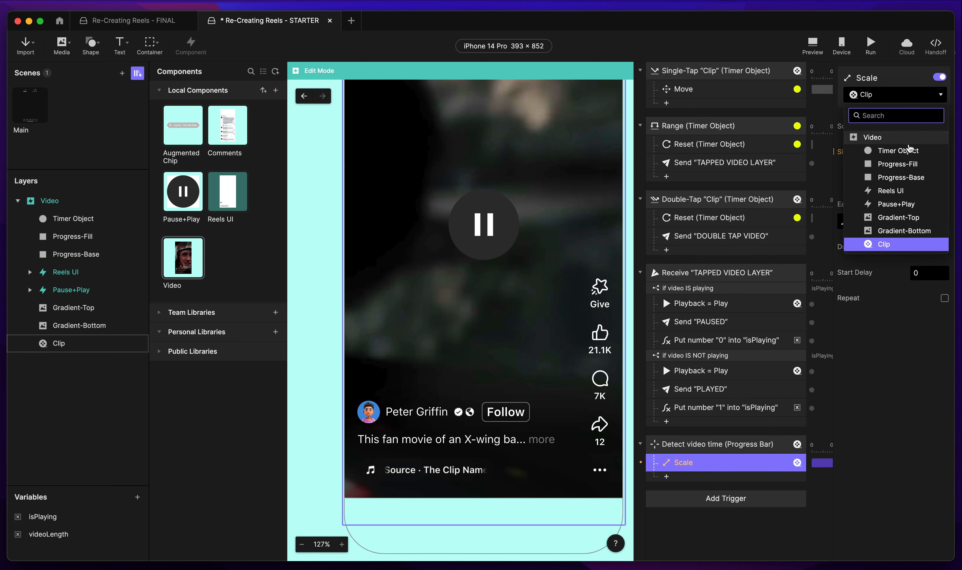
pyautogui.click(905, 163)
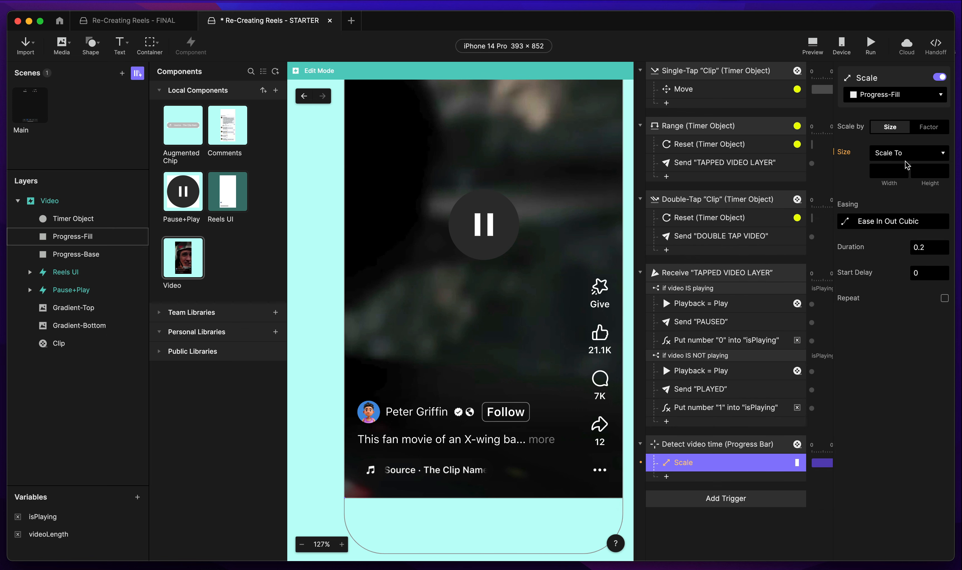
pyautogui.doubleClick(688, 462)
pyautogui.write('Scale the Progress Fill layer')
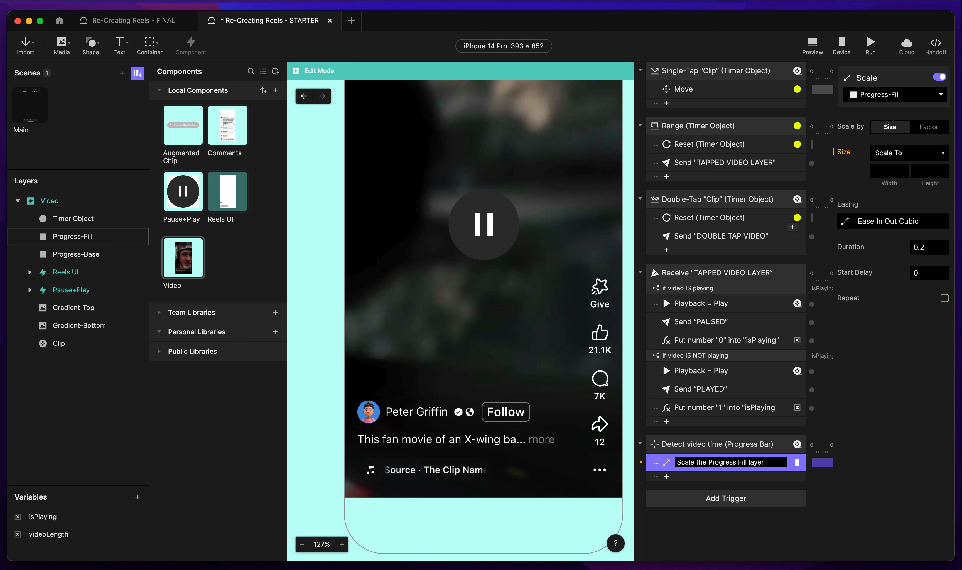
pyautogui.press('super+Tab')
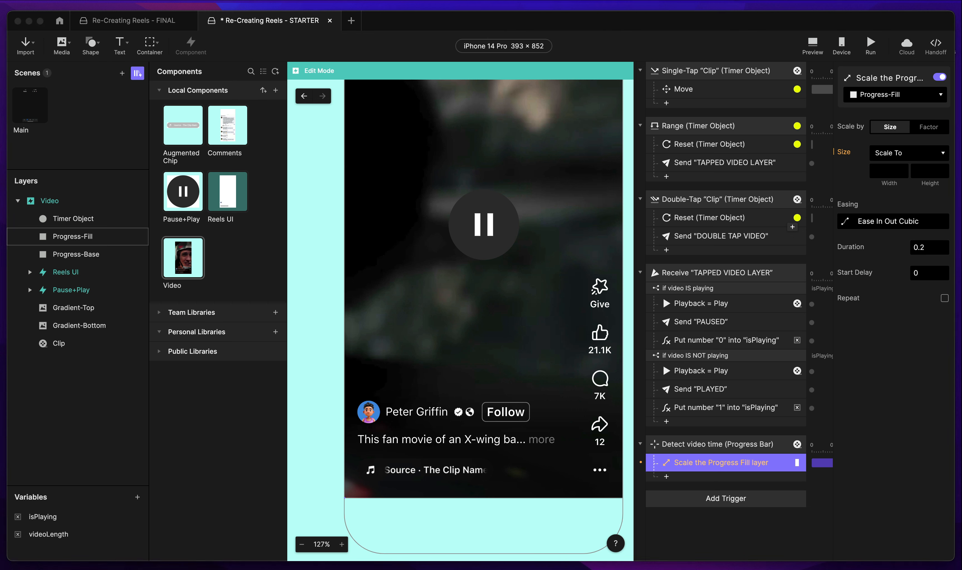
# Keep the Scale response on Scale To and open the formula editor for its width.
pyautogui.click(881, 175)
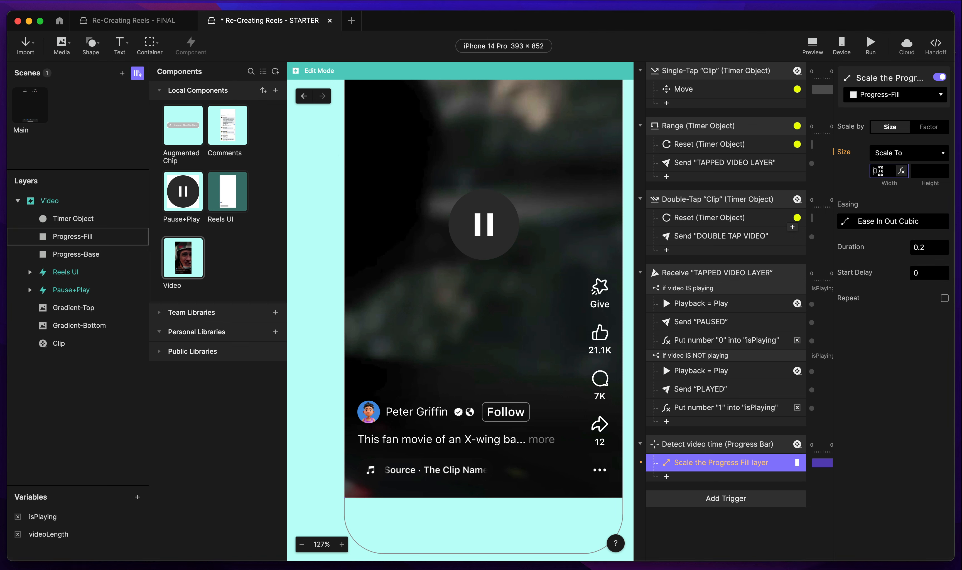
pyautogui.click(902, 173)
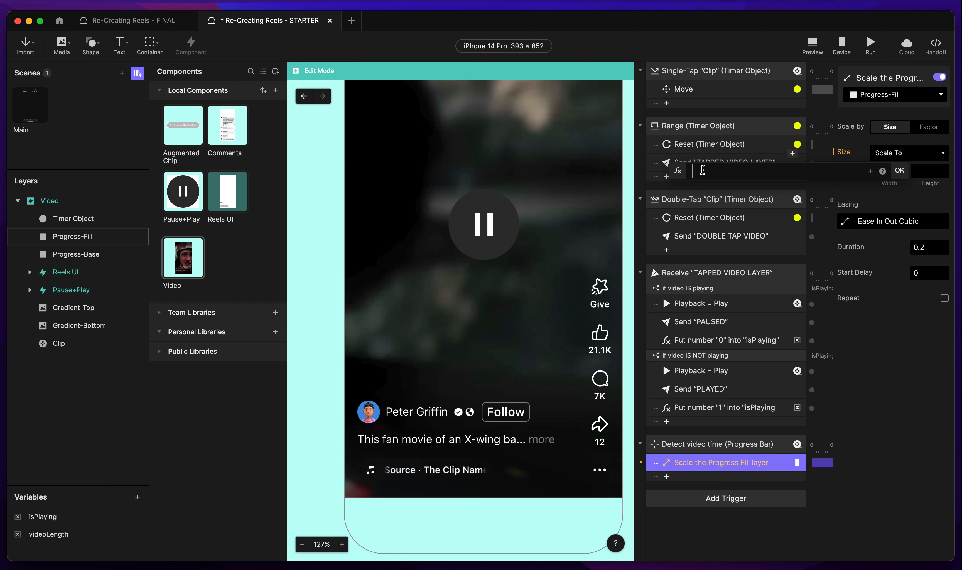
pyautogui.click(902, 152)
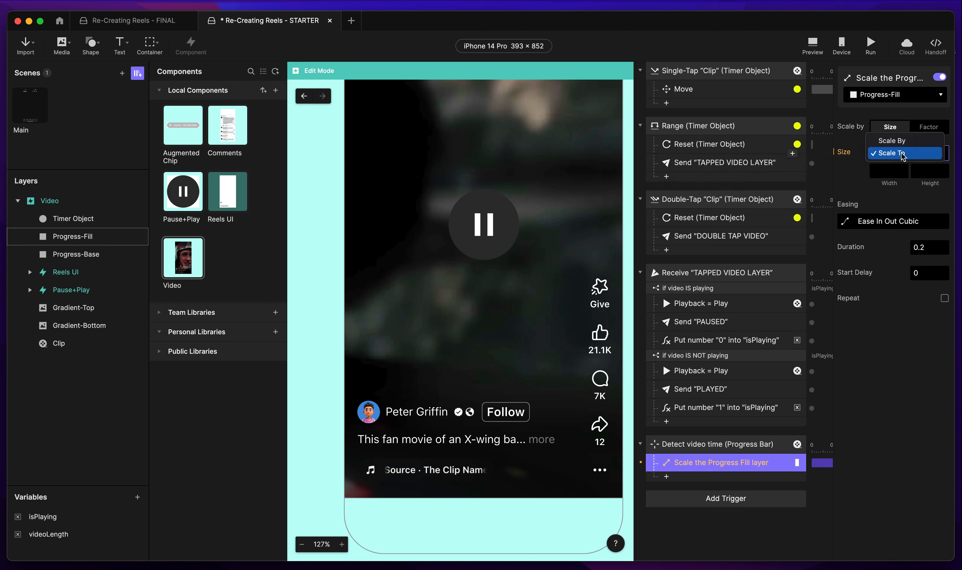
pyautogui.click(902, 152)
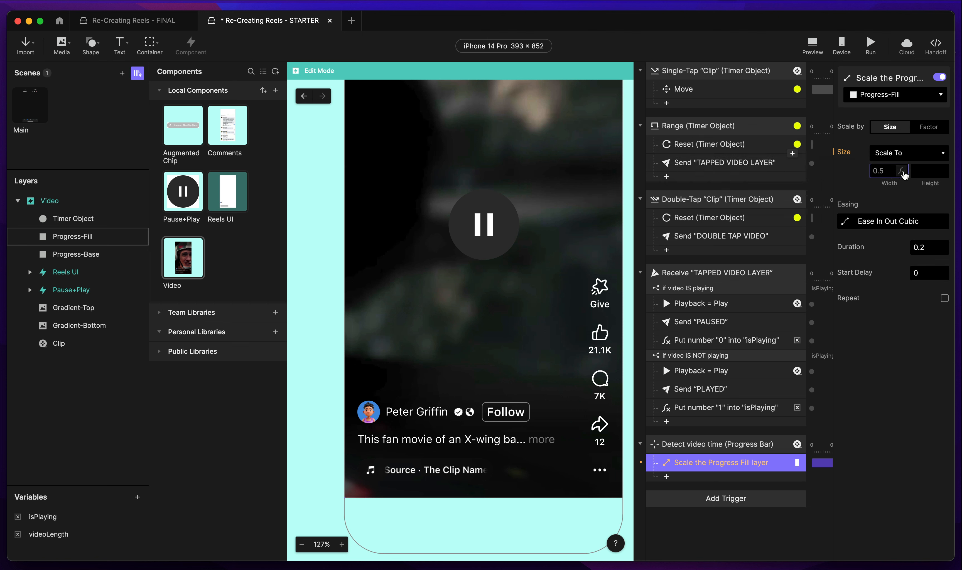
pyautogui.click(871, 176)
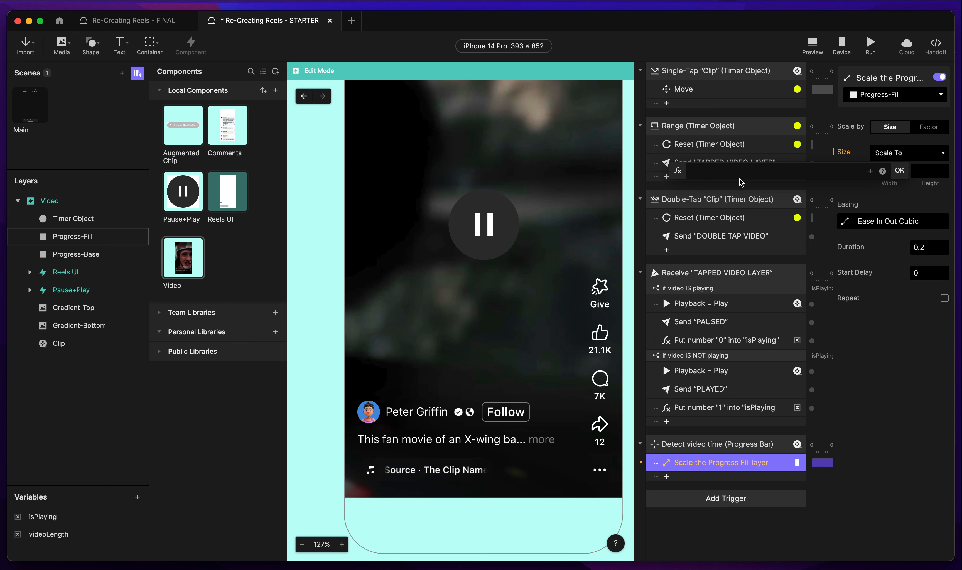
# Start the width formula for scaling Progress-Fill with `Clip`.currentTime / videoLength.
pyautogui.click(870, 171)
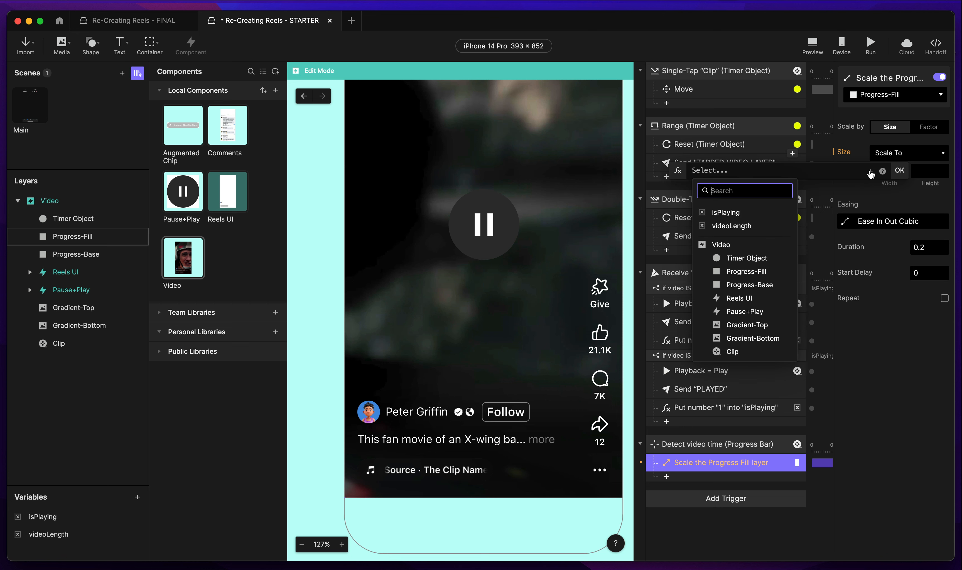
pyautogui.click(732, 352)
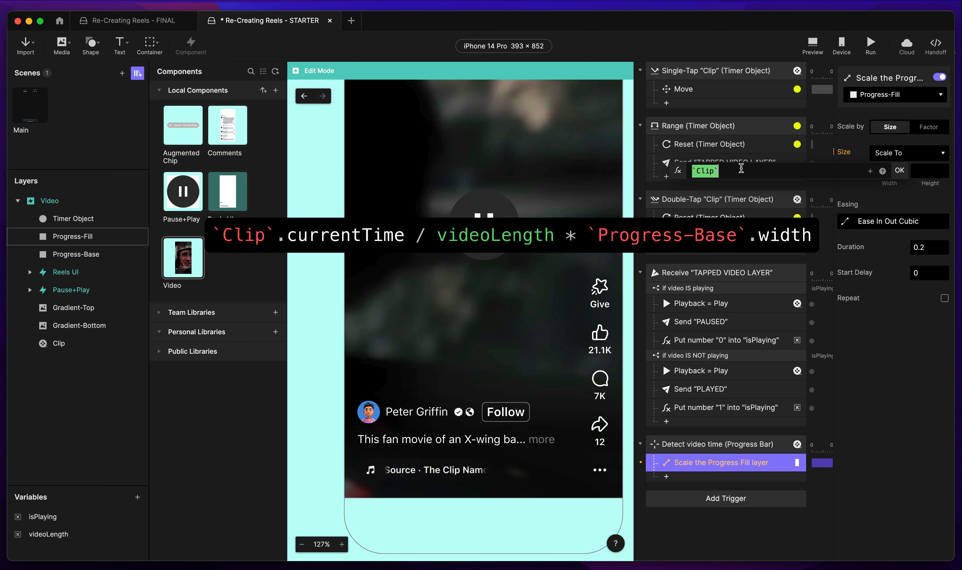
pyautogui.write('.')
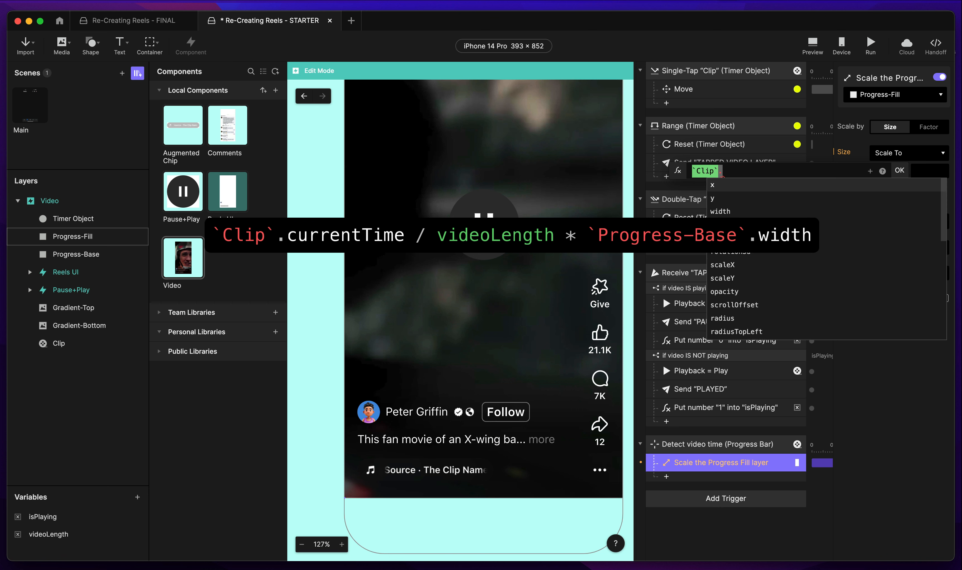
pyautogui.write('cu')
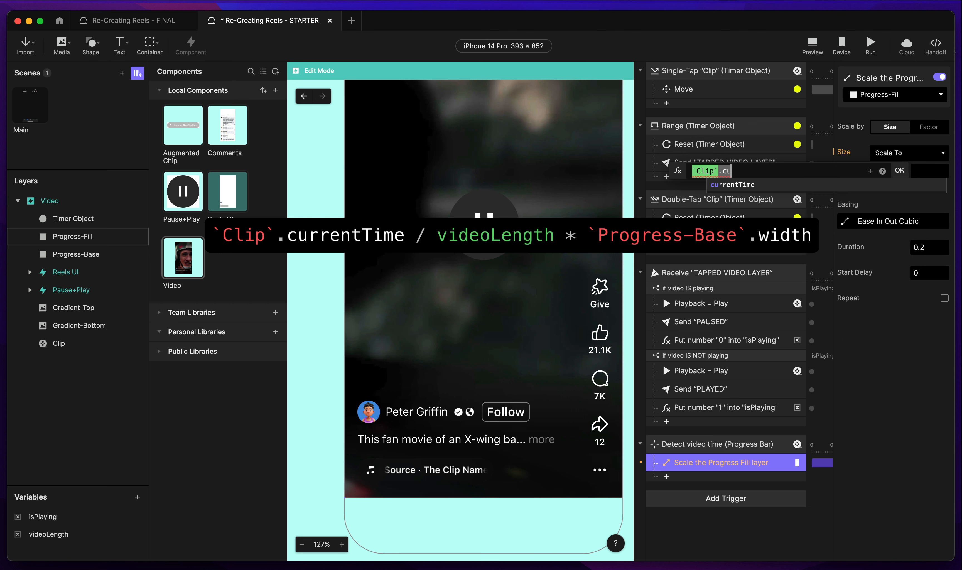
pyautogui.press('Return')
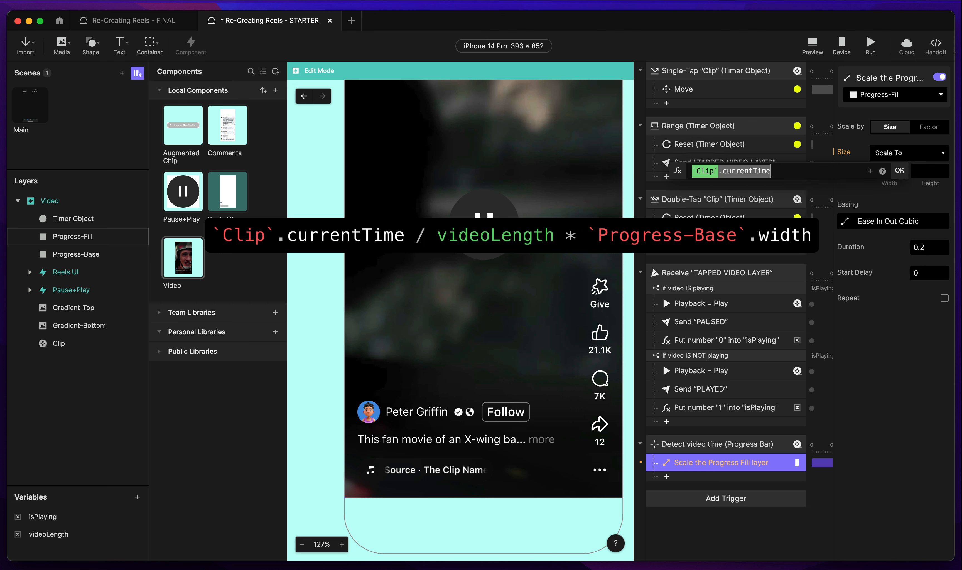
pyautogui.write('/')
pyautogui.click(867, 173)
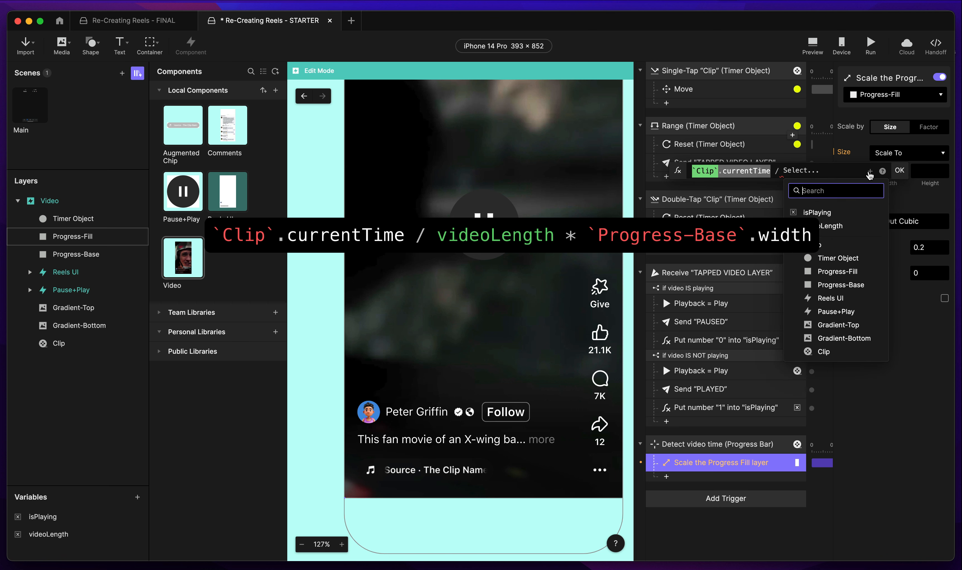
pyautogui.click(836, 226)
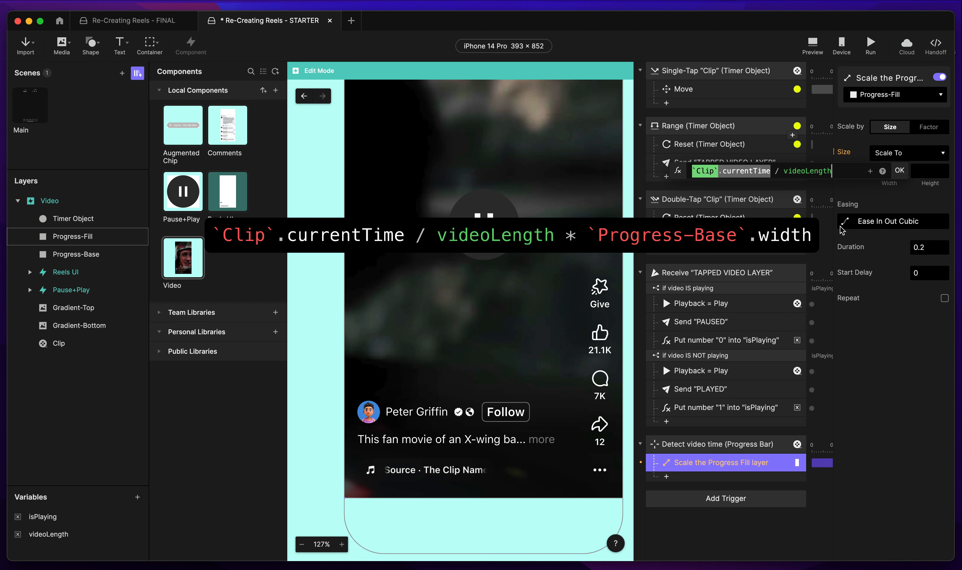
# Complete the width formula by multiplying it by `Progress-Base`.width, and apply it to the Progress-Fill scale response.
pyautogui.write('*')
pyautogui.click(871, 172)
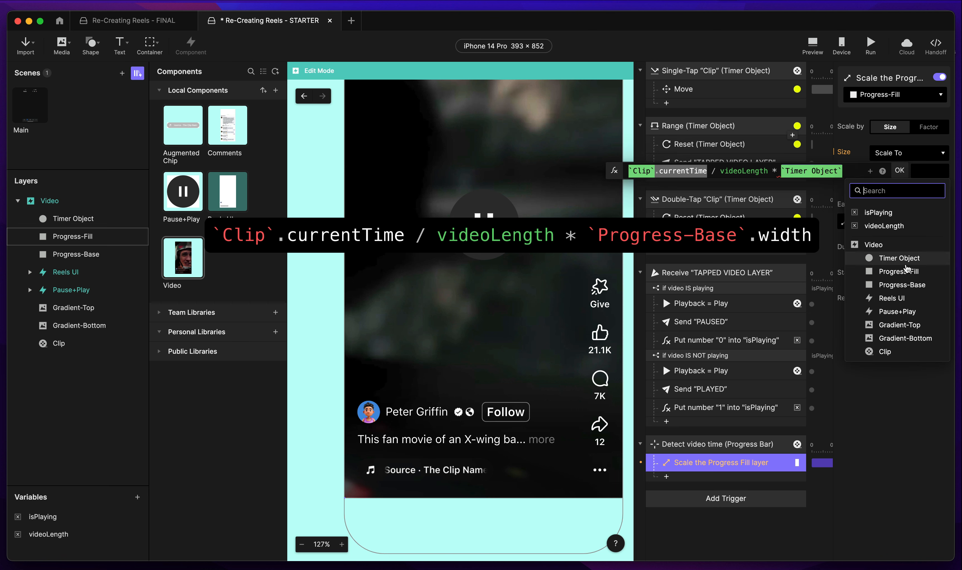
pyautogui.click(906, 284)
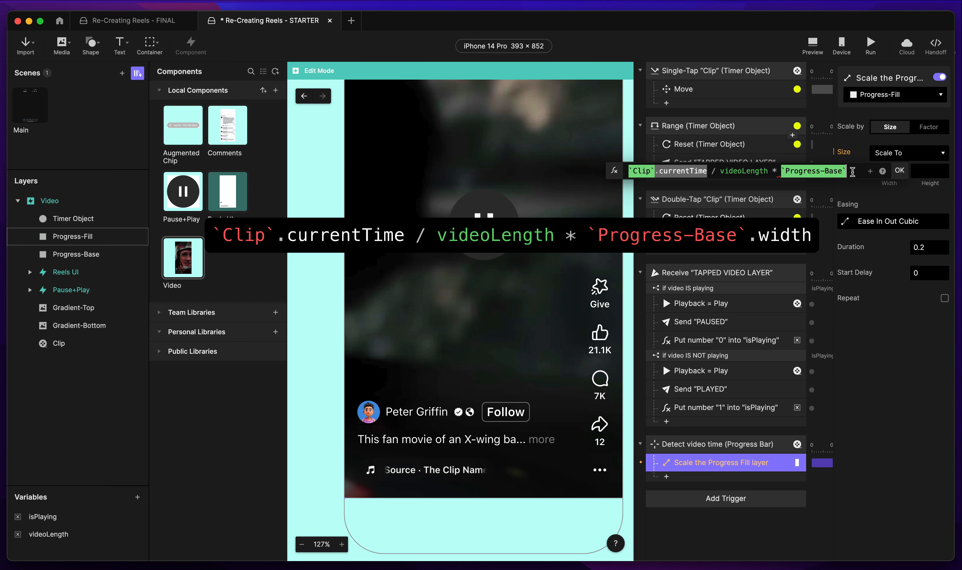
pyautogui.write('.')
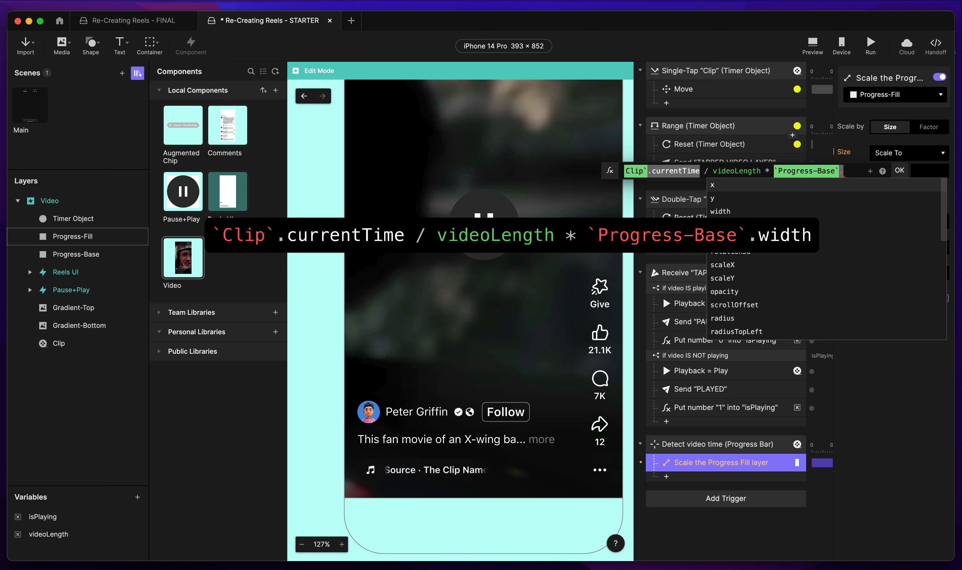
pyautogui.write('wi')
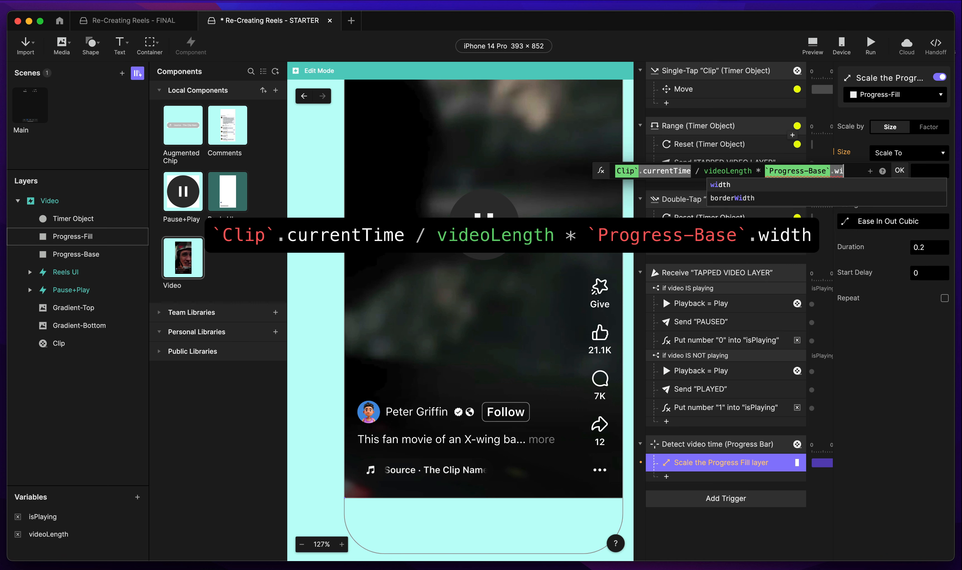
pyautogui.press('Down')
pyautogui.press('Up')
pyautogui.press('Return')
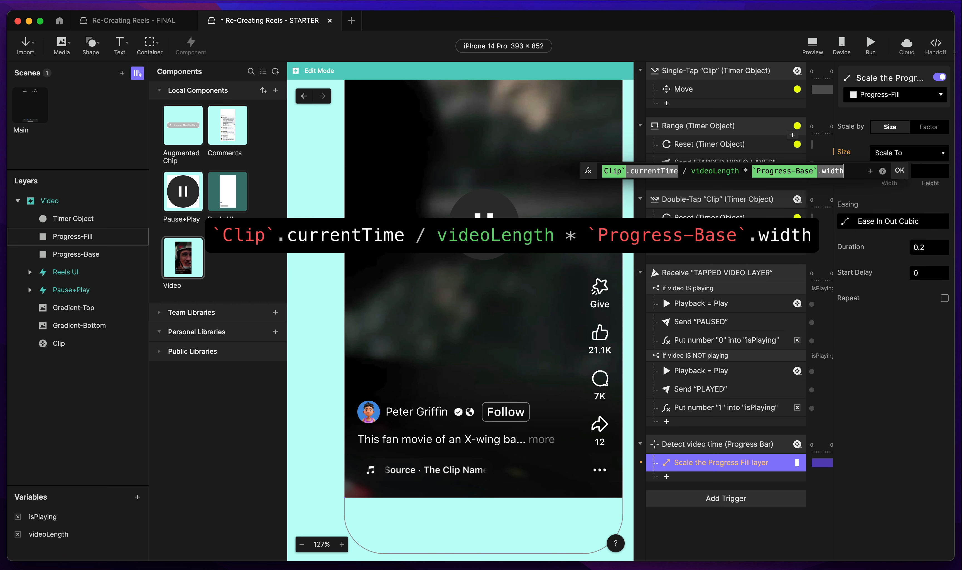
pyautogui.click(900, 172)
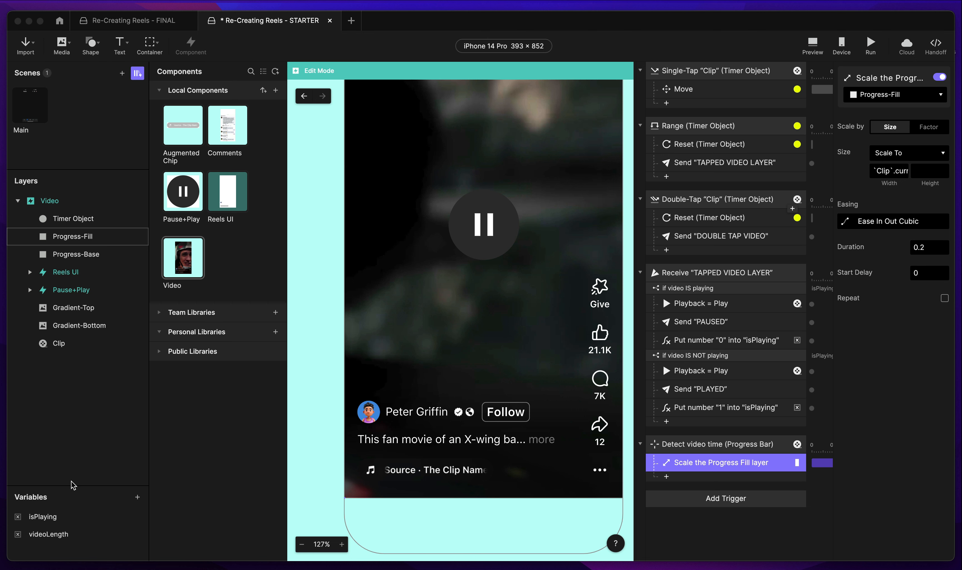
# Check the videoLength variable's settings and preview the video component, tapping the clip to test its playback.
pyautogui.click(54, 536)
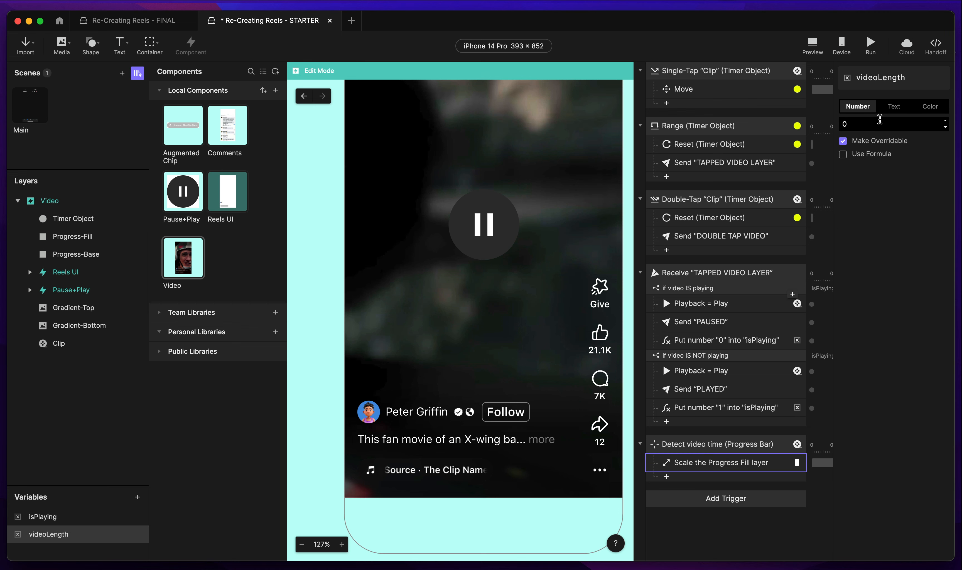
pyautogui.click(813, 44)
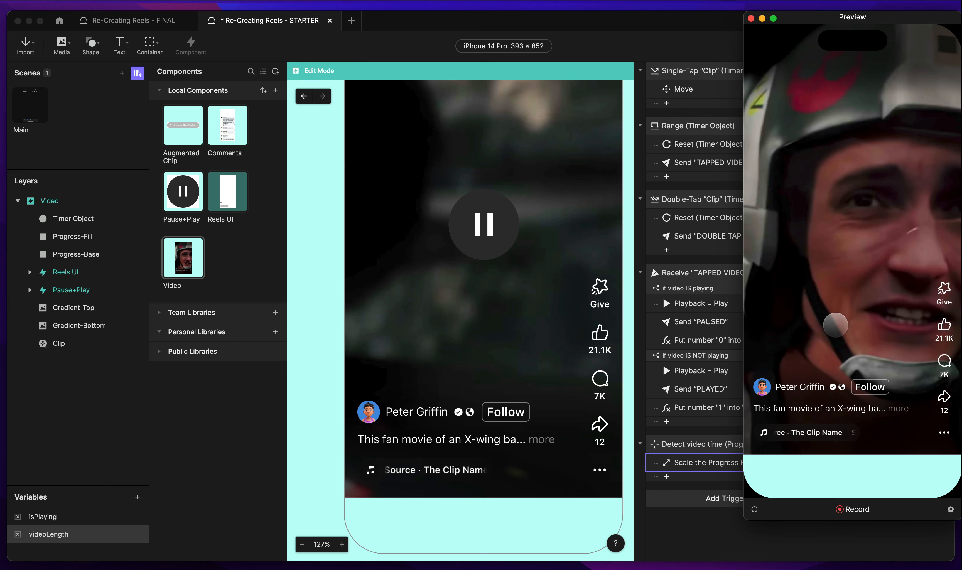
pyautogui.moveTo(873, 18); pyautogui.dragTo(737, 38)
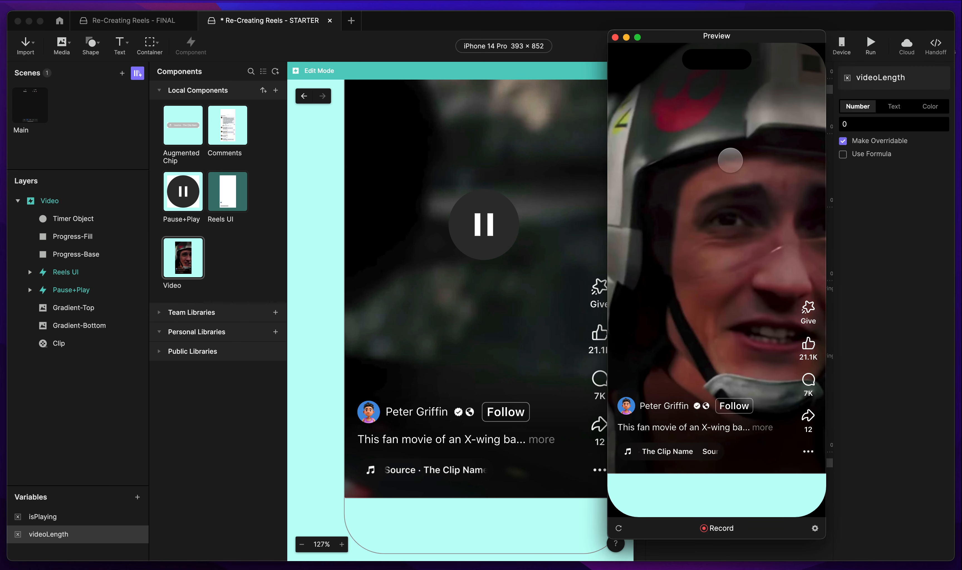
pyautogui.click(730, 161)
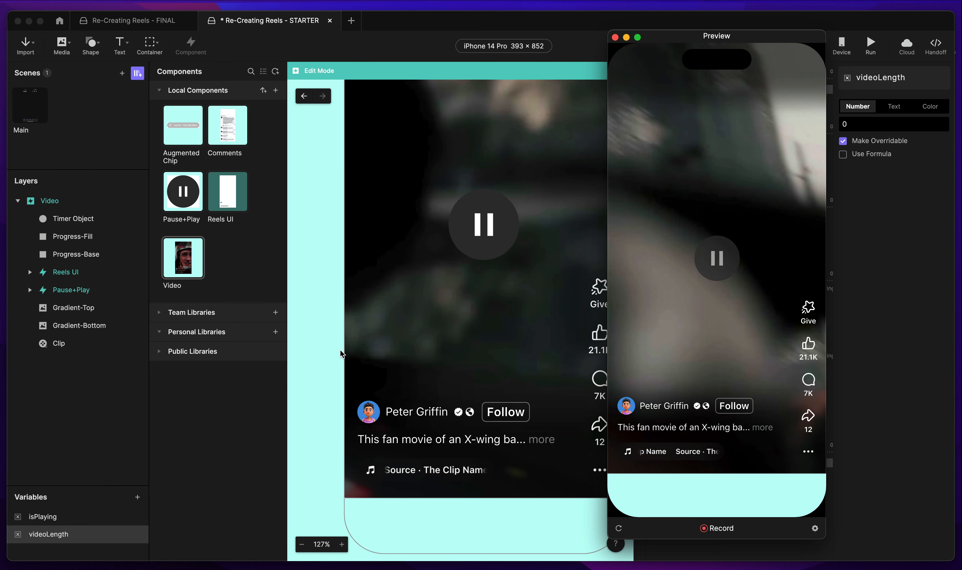
# Set the videoLength variable's number value to 12.
pyautogui.click(47, 538)
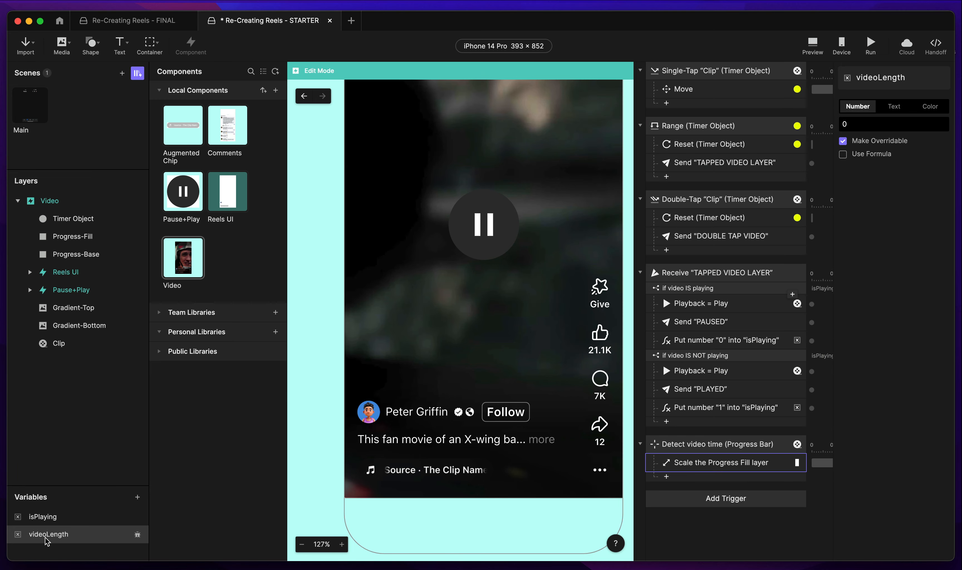
pyautogui.click(874, 124)
pyautogui.doubleClick(874, 124)
pyautogui.press('Return')
# Preview the video component to test the progress bar during playback, and return to the editor.
pyautogui.click(813, 44)
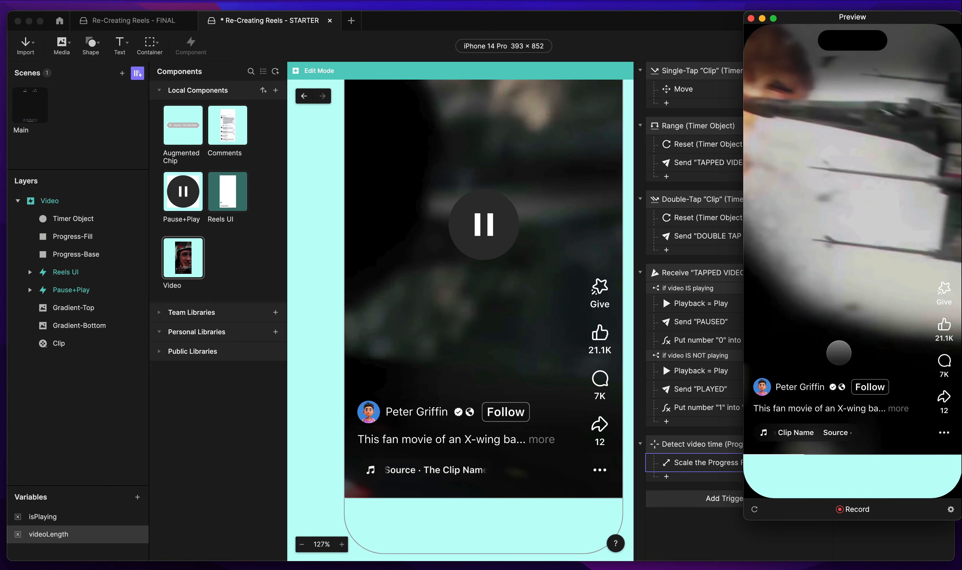
pyautogui.click(840, 300)
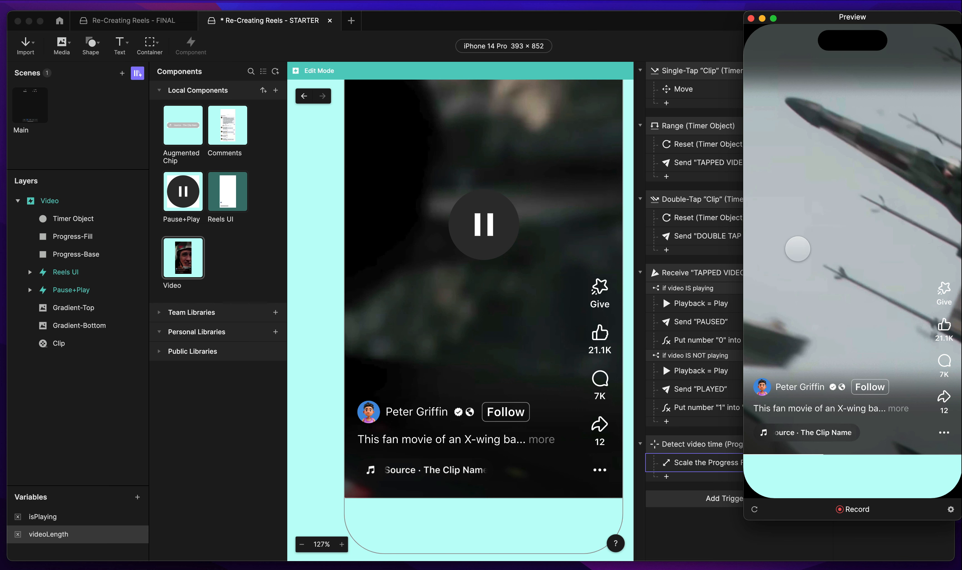
pyautogui.click(694, 22)
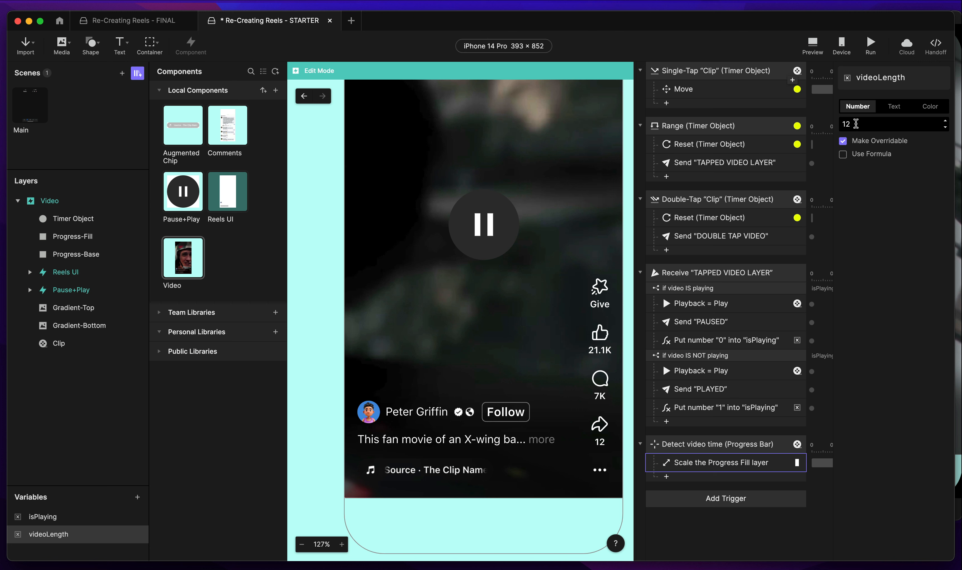
# Set the videoLength variable's number value to 0.
pyautogui.doubleClick(856, 123)
pyautogui.write('0')
pyautogui.press('Return')
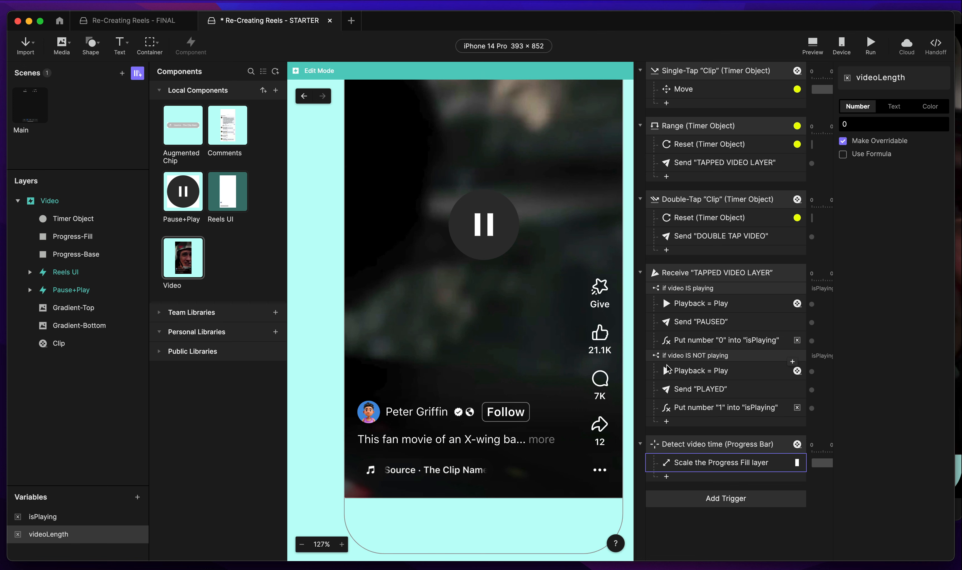
# Open the Main scene and inspect the Home Notch Black layer and its opacity setting.
pyautogui.click(34, 105)
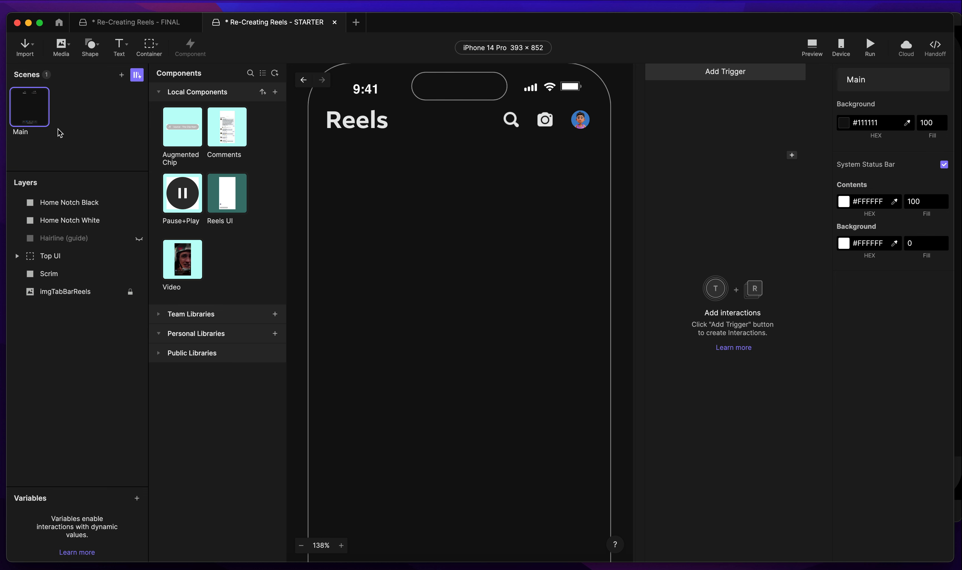
pyautogui.scroll(-4, 473, 279)
pyautogui.click(60, 200)
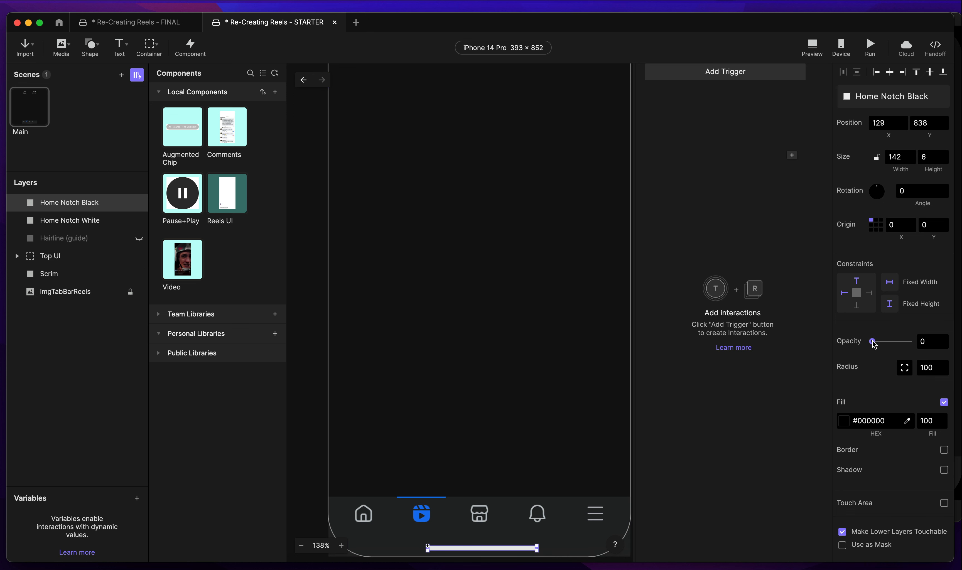
pyautogui.moveTo(872, 341); pyautogui.dragTo(778, 340)
# Inspect the Hairline (guide) layer on the canvas, showing it briefly and hiding it again.
pyautogui.click(65, 242)
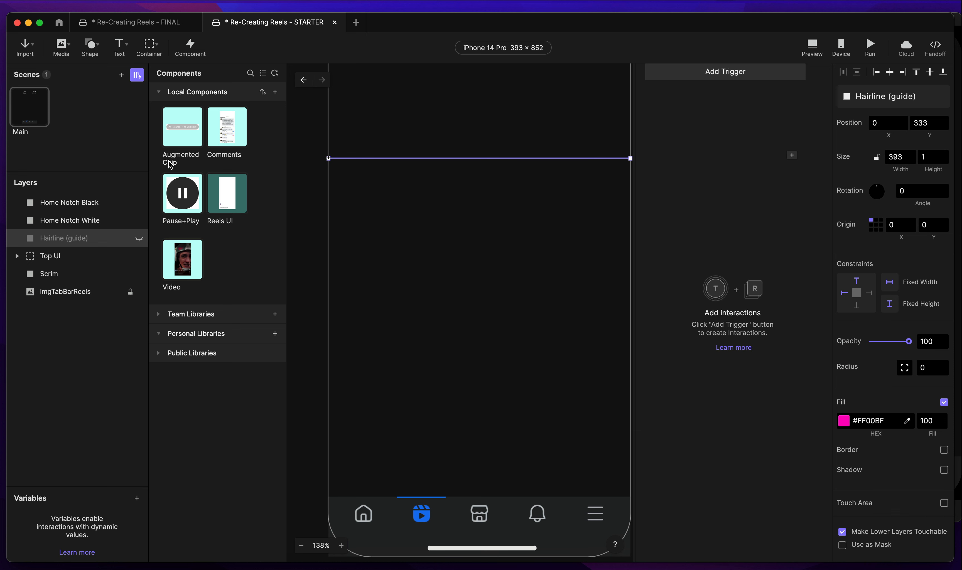
pyautogui.click(297, 193)
pyautogui.click(86, 241)
pyautogui.click(314, 218)
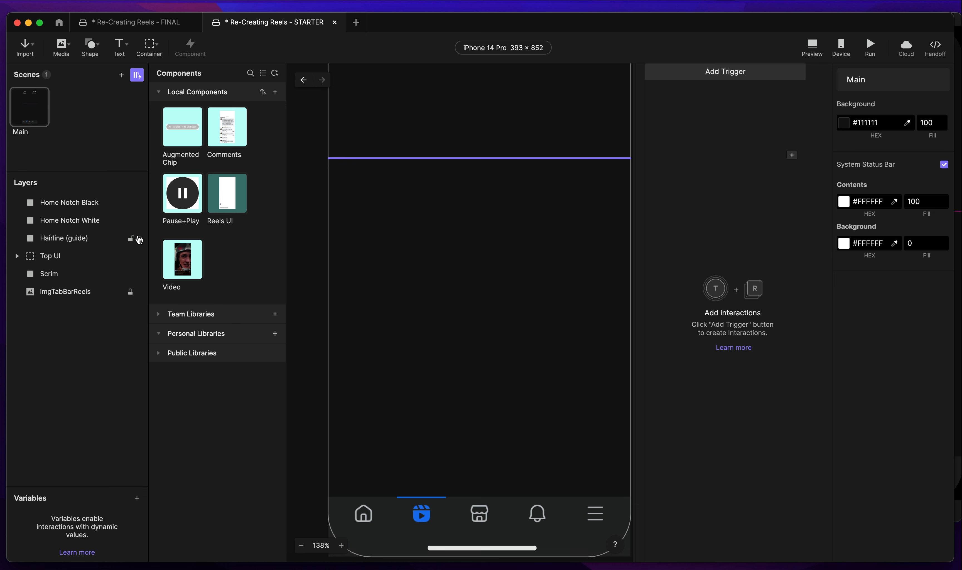
pyautogui.click(137, 239)
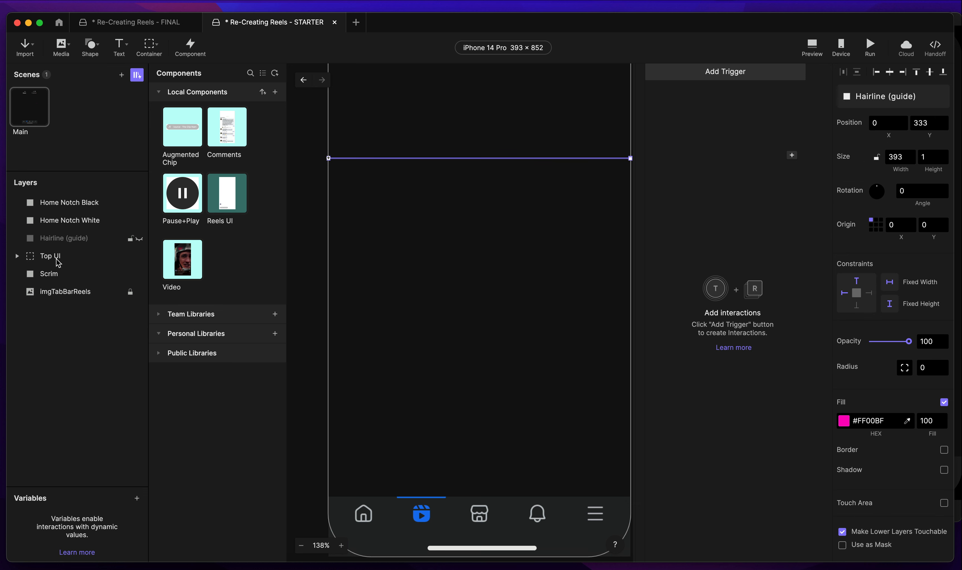
# Examine the Top UI group and the Header - Reels and 3 icons at top layers inside it.
pyautogui.click(65, 257)
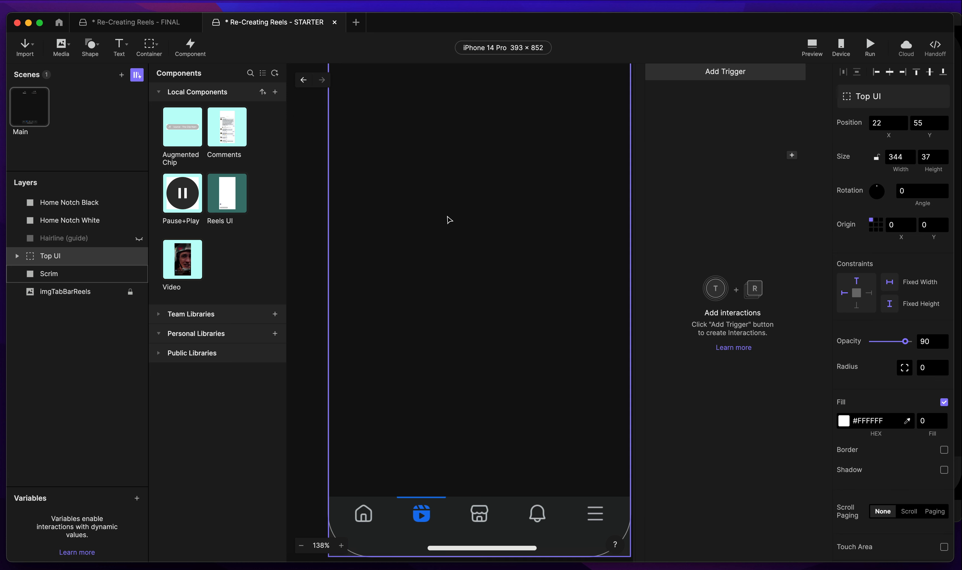
pyautogui.scroll(5, 449, 220)
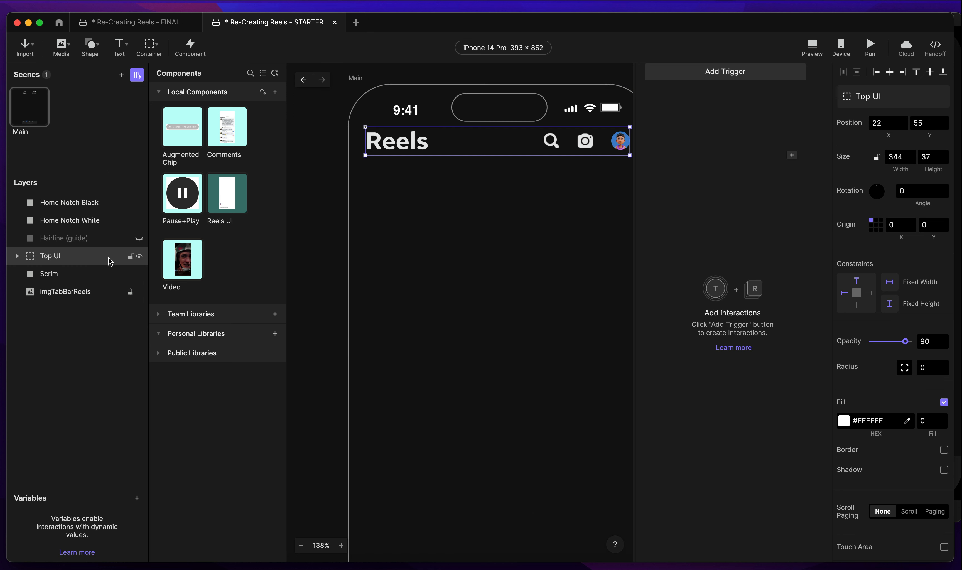
pyautogui.click(15, 257)
pyautogui.click(81, 274)
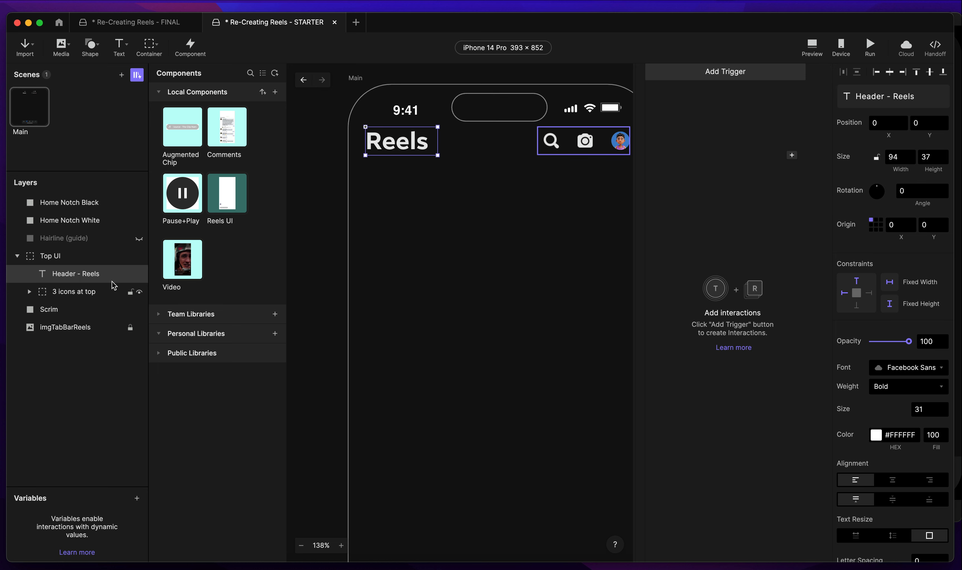
pyautogui.click(77, 293)
pyautogui.click(16, 256)
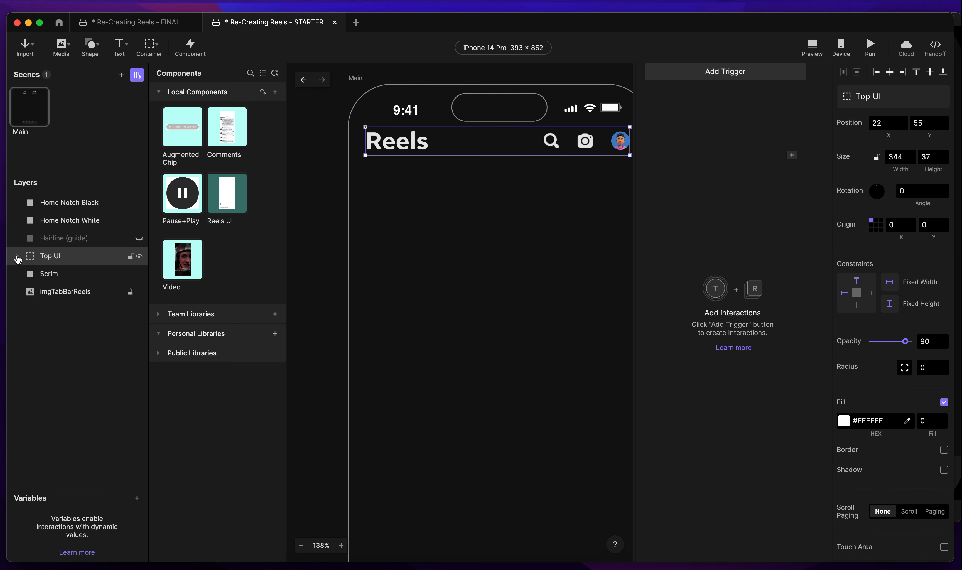
# Inspect the Scrim and imgTabBarReels layers, toggling the tab bar image's visibility off and on.
pyautogui.click(58, 278)
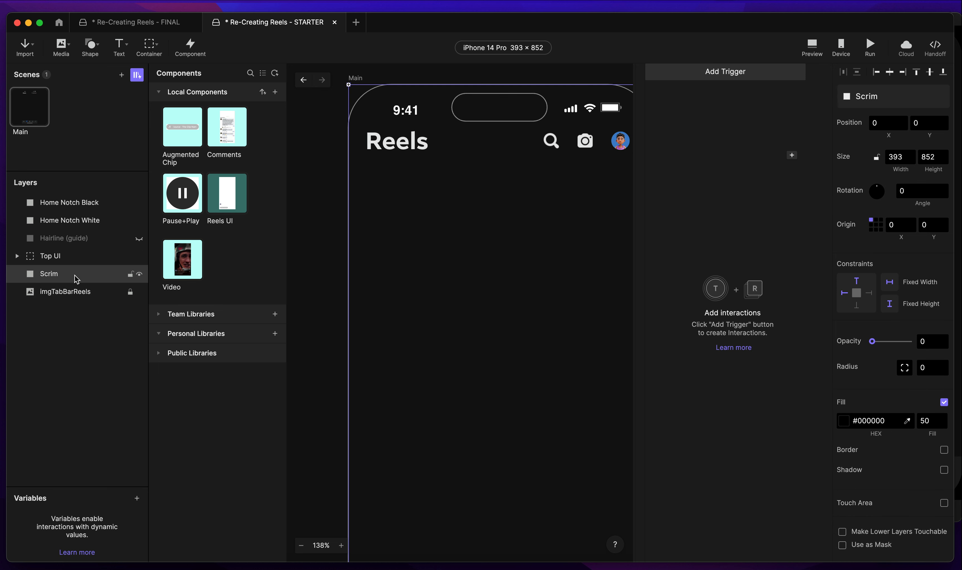
pyautogui.click(78, 293)
pyautogui.scroll(-10, 385, 314)
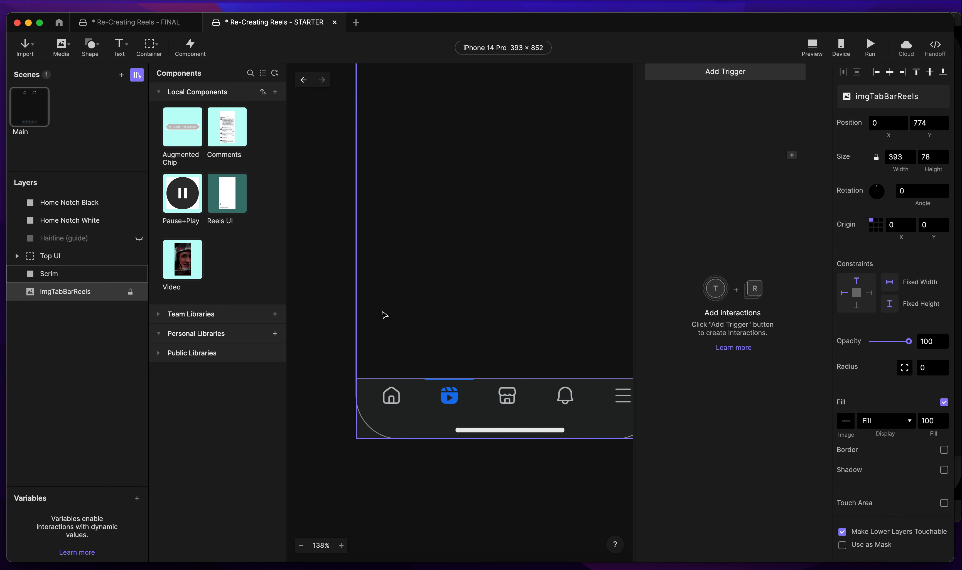
pyautogui.click(140, 292)
pyautogui.click(140, 292)
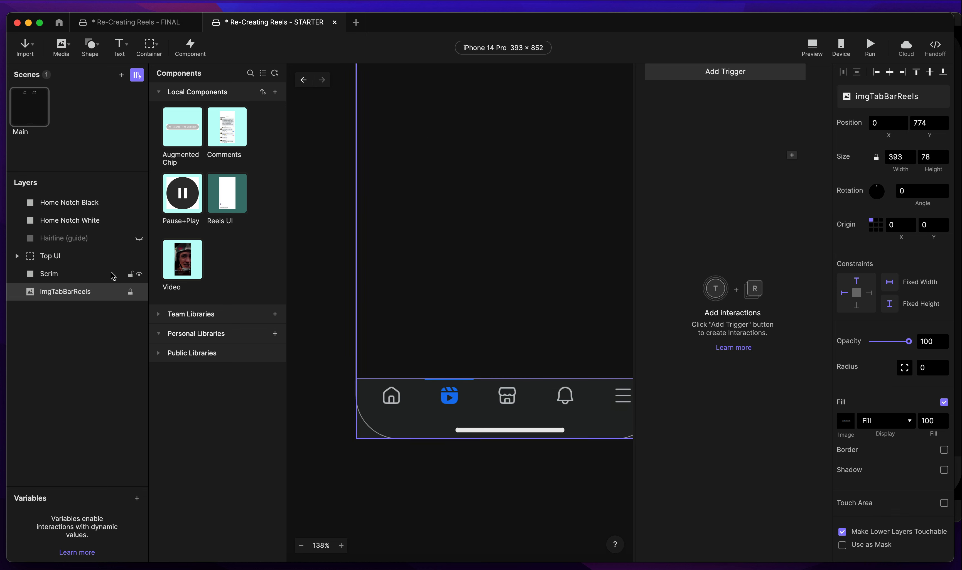
pyautogui.click(331, 200)
pyautogui.scroll(-3, 331, 200)
pyautogui.scroll(12, 330, 200)
pyautogui.scroll(-3, 331, 200)
pyautogui.scroll(-5, 330, 200)
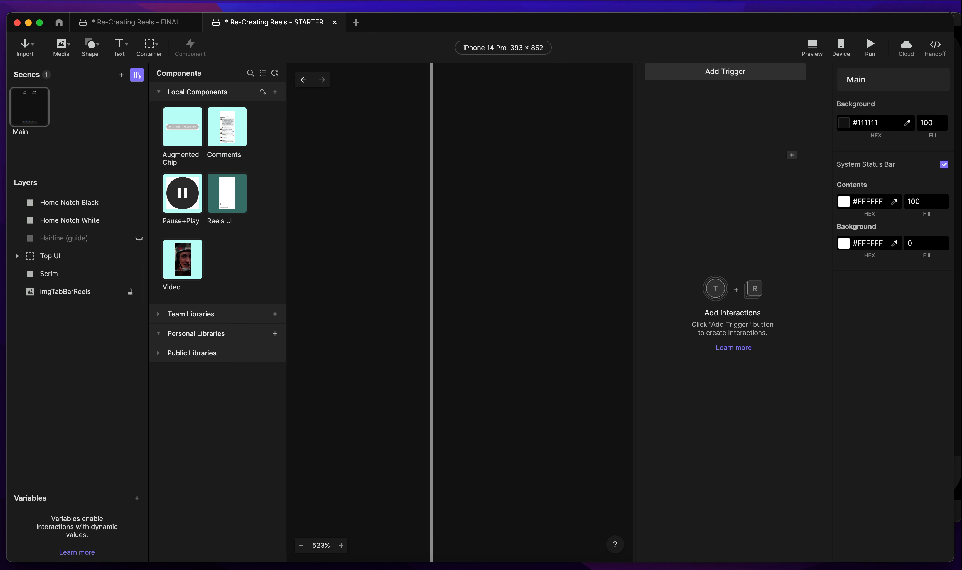
# Place an instance of the Video component on the Main scene, at about X -303, Y 39.
pyautogui.scroll(-10, 327, 167)
pyautogui.scroll(5, 328, 167)
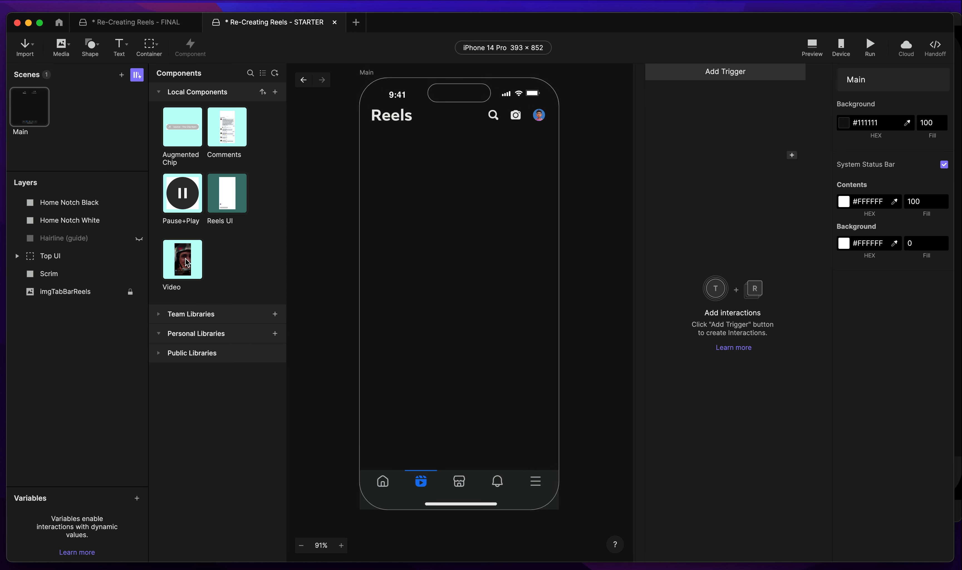
pyautogui.moveTo(187, 260); pyautogui.dragTo(346, 313)
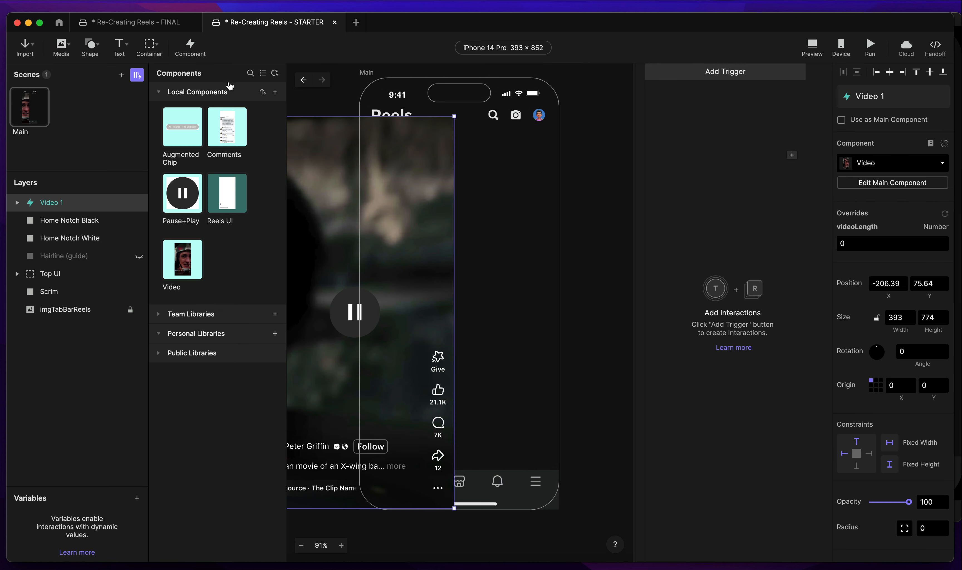
pyautogui.click(137, 75)
pyautogui.hscroll(-5, 523, 221)
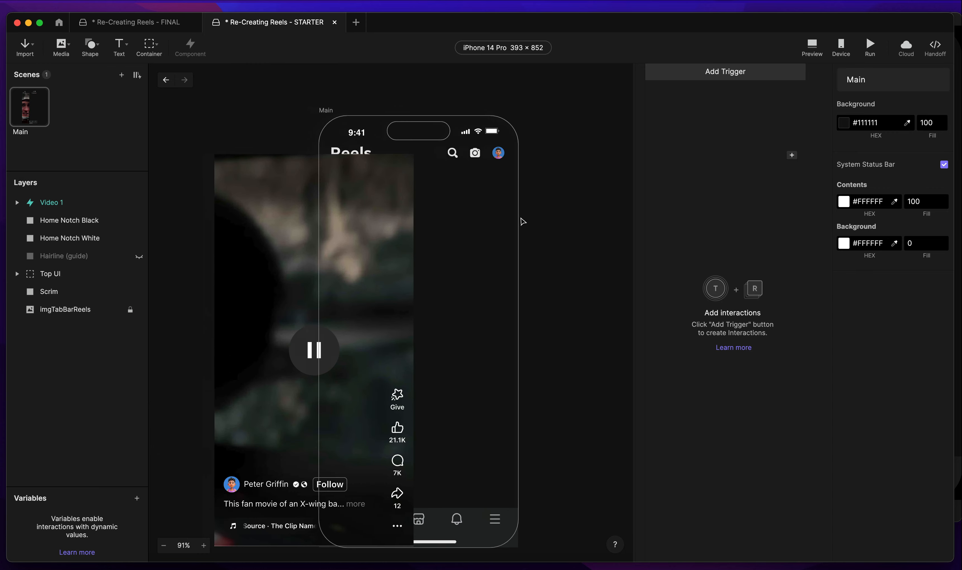
pyautogui.click(244, 264)
pyautogui.moveTo(244, 265); pyautogui.dragTo(249, 260)
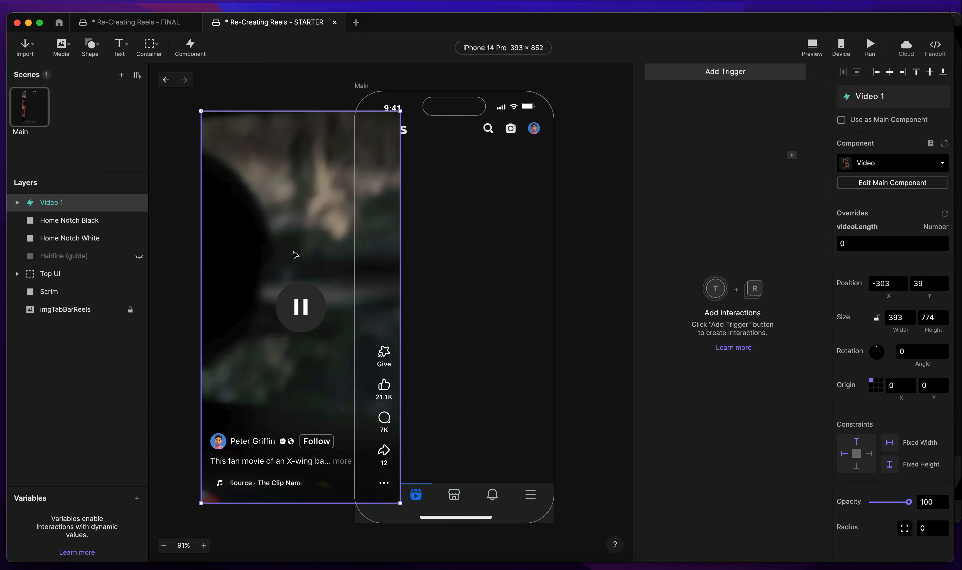
# Duplicate the Video 1 instance three times to get four stacked copies.
pyautogui.press('super+d')
pyautogui.press('super+d')
pyautogui.press('super+d')
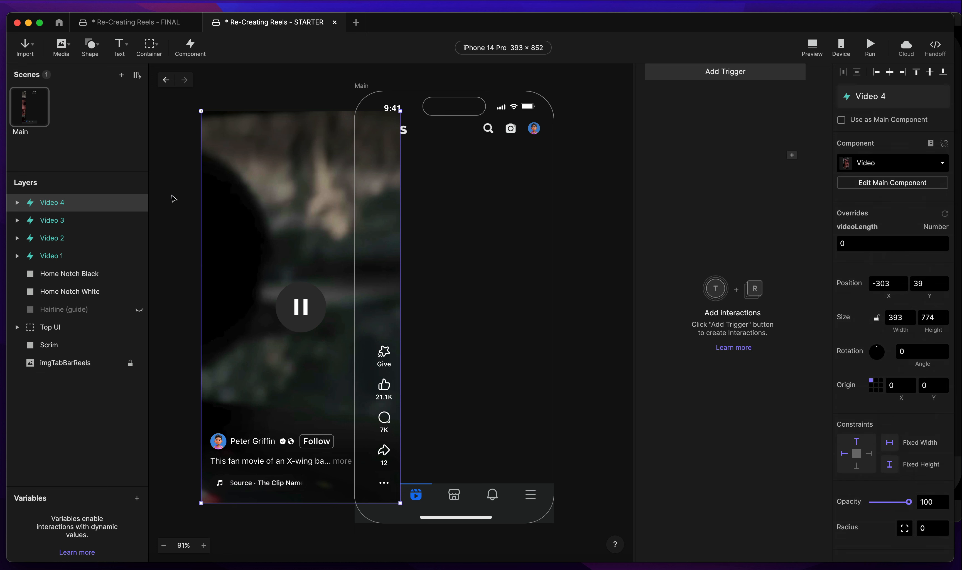
pyautogui.click(186, 199)
# Reorder the layers so Video 1, Video 2, Video 3 and Video 4 run in sequence from the top, and select all four.
pyautogui.click(59, 256)
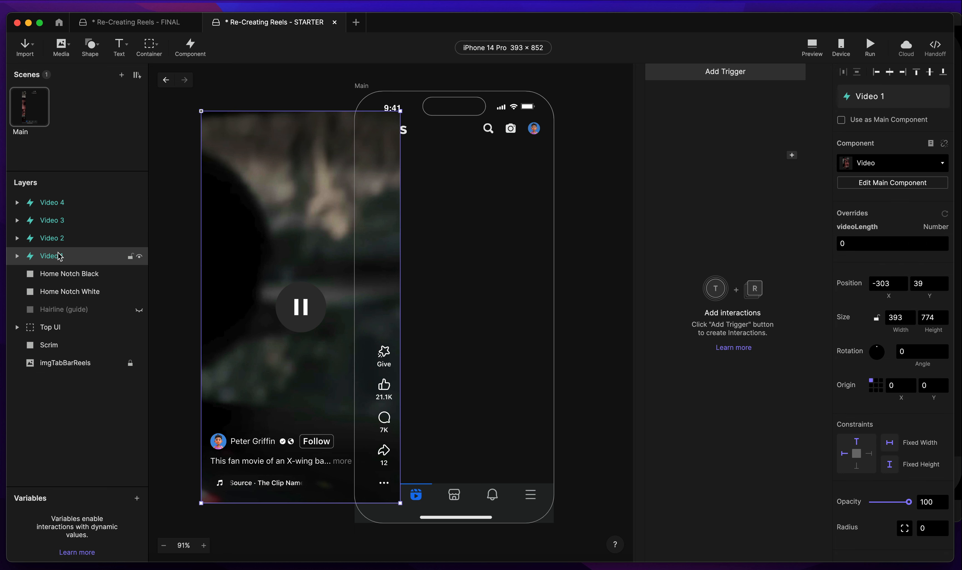
pyautogui.moveTo(60, 204); pyautogui.dragTo(58, 353)
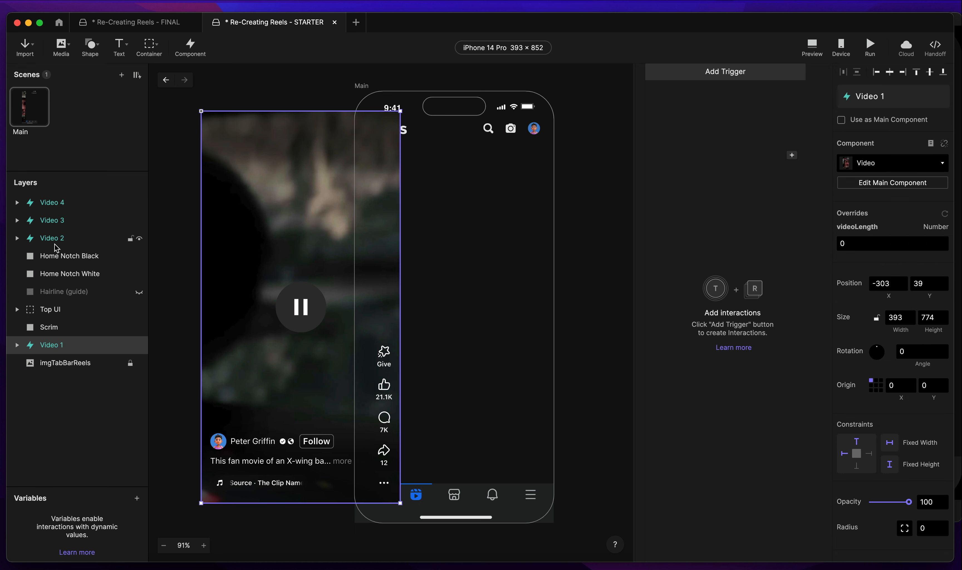
pyautogui.click(55, 241)
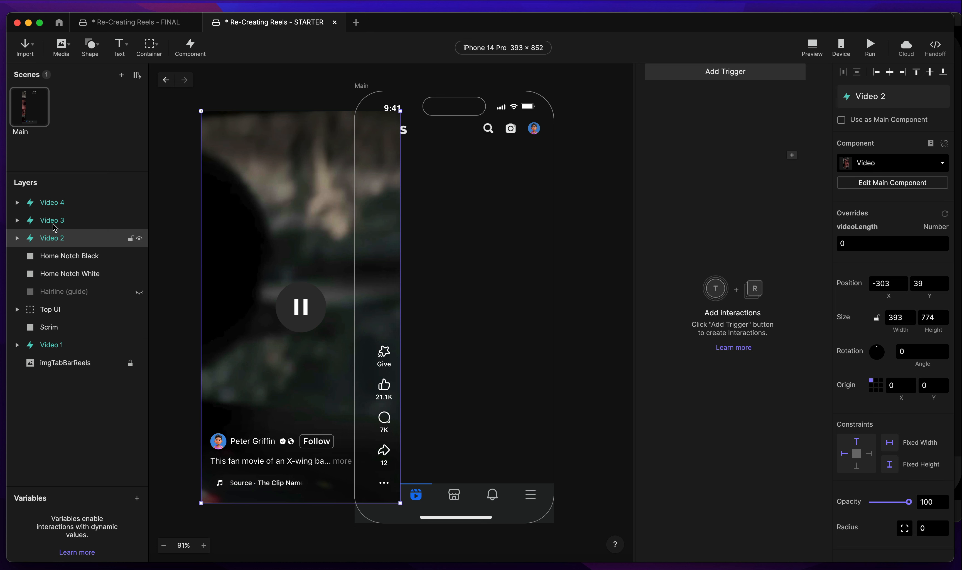
pyautogui.moveTo(53, 223)
pyautogui.mouseDown()
pyautogui.moveTo(58, 203)
pyautogui.moveTo(58, 214)
pyautogui.moveTo(70, 203)
pyautogui.moveTo(58, 241)
pyautogui.mouseUp()
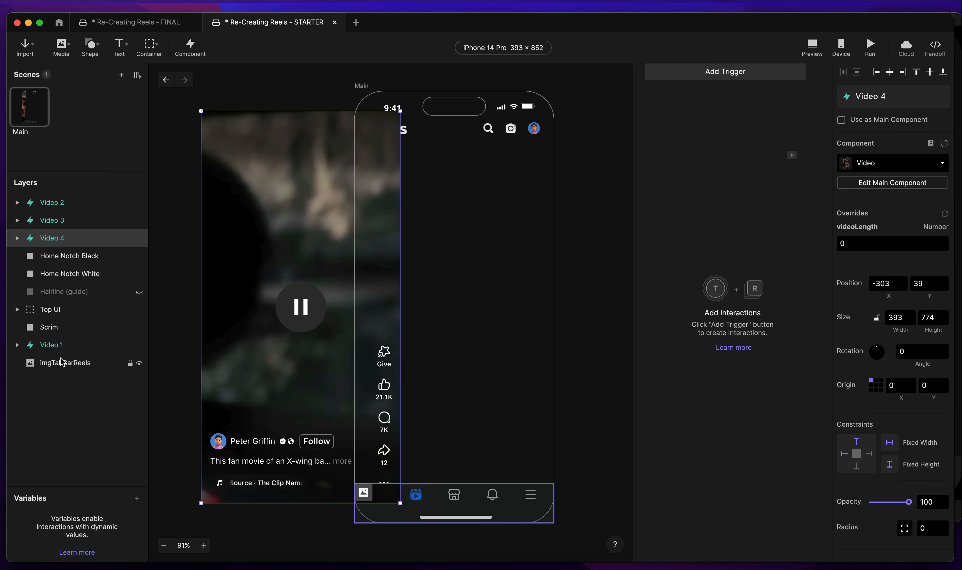
pyautogui.moveTo(60, 345); pyautogui.dragTo(60, 201)
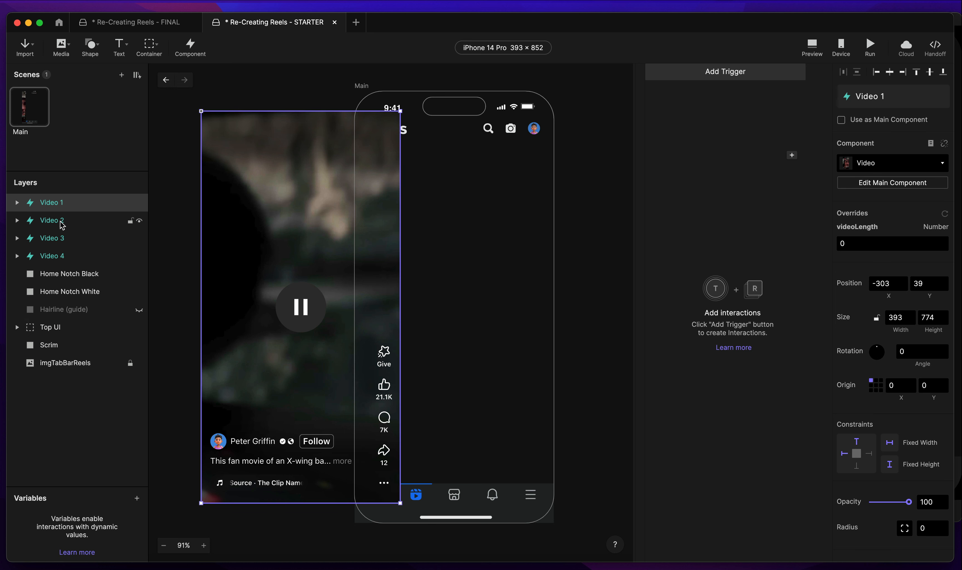
pyautogui.keyDown('shift'); pyautogui.click(62, 256); pyautogui.keyUp('shift')
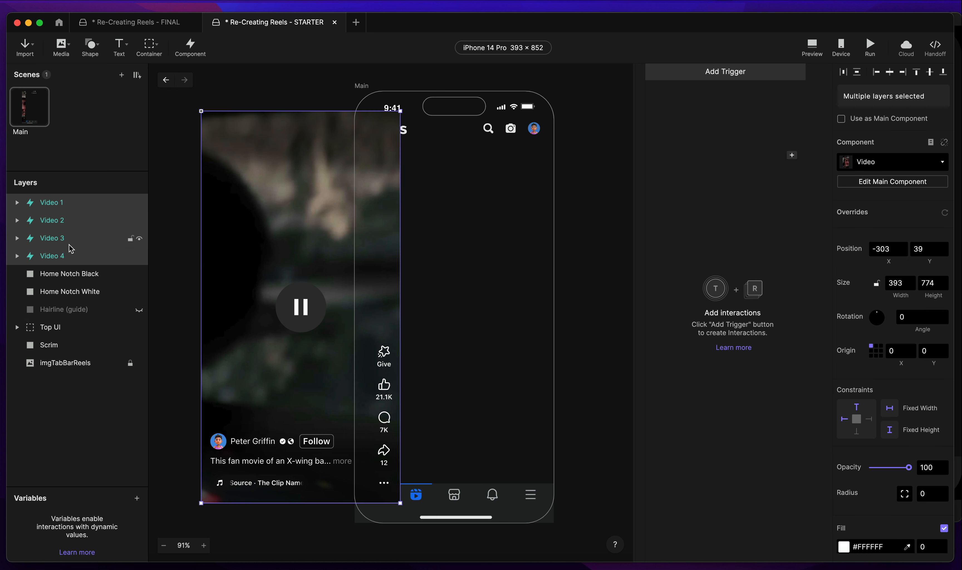
# Offset Video 4, Video 1 and Video 2 from one another on the canvas to show the stacked copies separately.
pyautogui.click(58, 205)
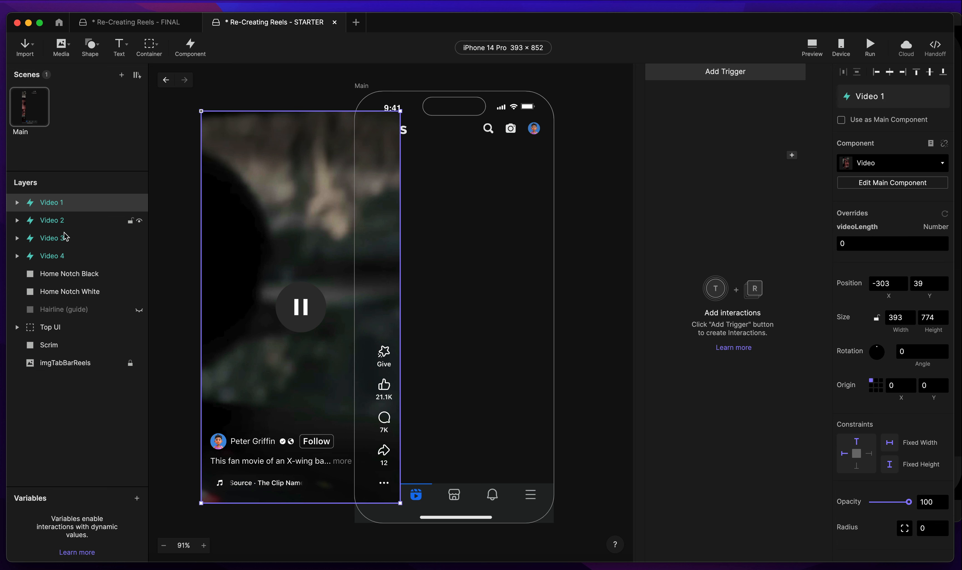
pyautogui.click(63, 255)
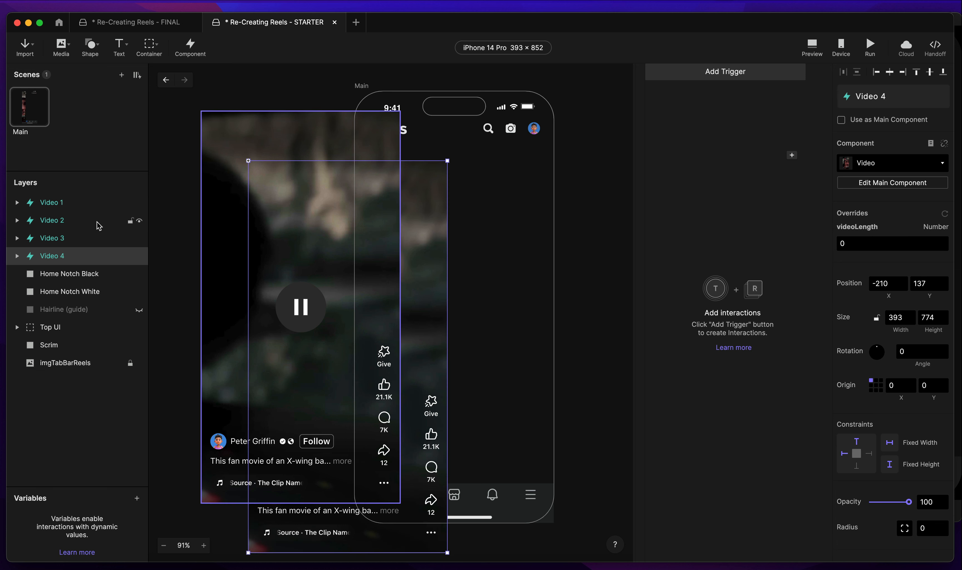
pyautogui.click(64, 206)
pyautogui.moveTo(232, 204); pyautogui.dragTo(270, 240)
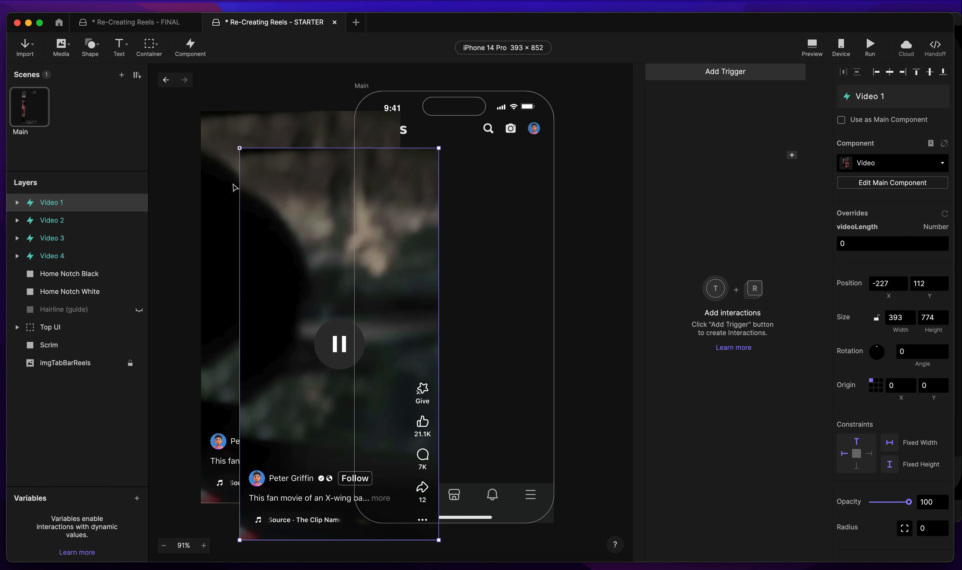
pyautogui.click(212, 175)
pyautogui.click(60, 203)
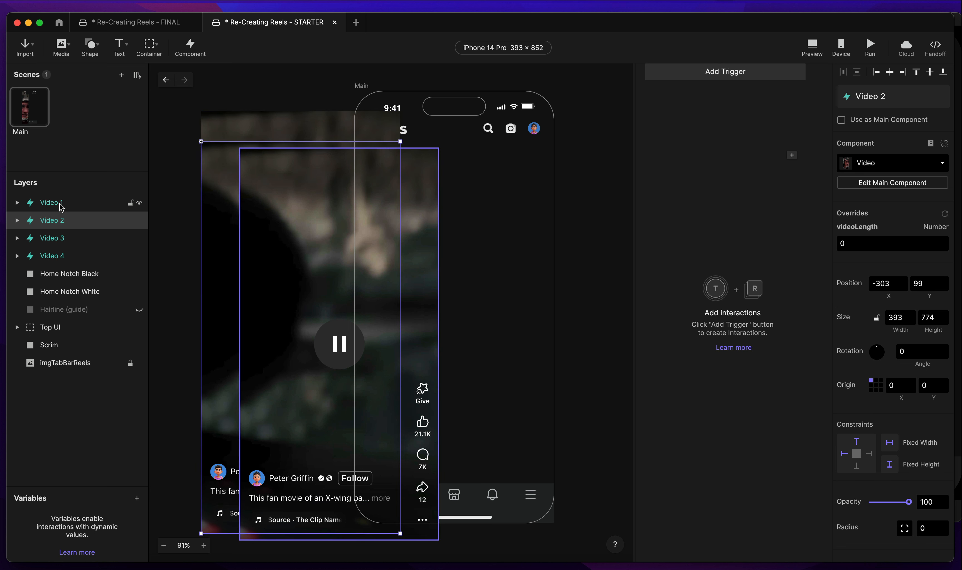
# Align all four Video layers by their left and top edges and shift them together to about X -331, Y 92.
pyautogui.keyDown('shift'); pyautogui.click(59, 257); pyautogui.keyUp('shift')
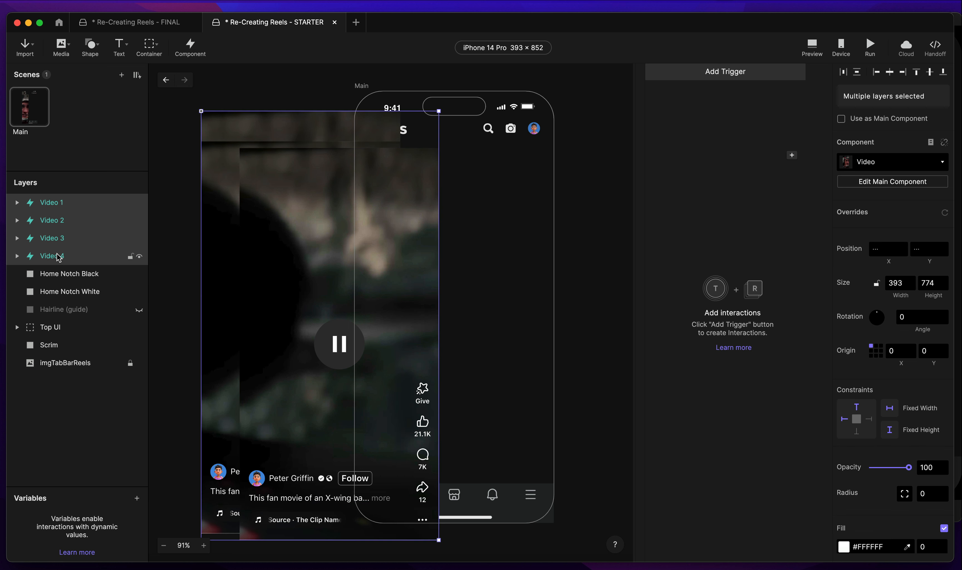
pyautogui.click(877, 73)
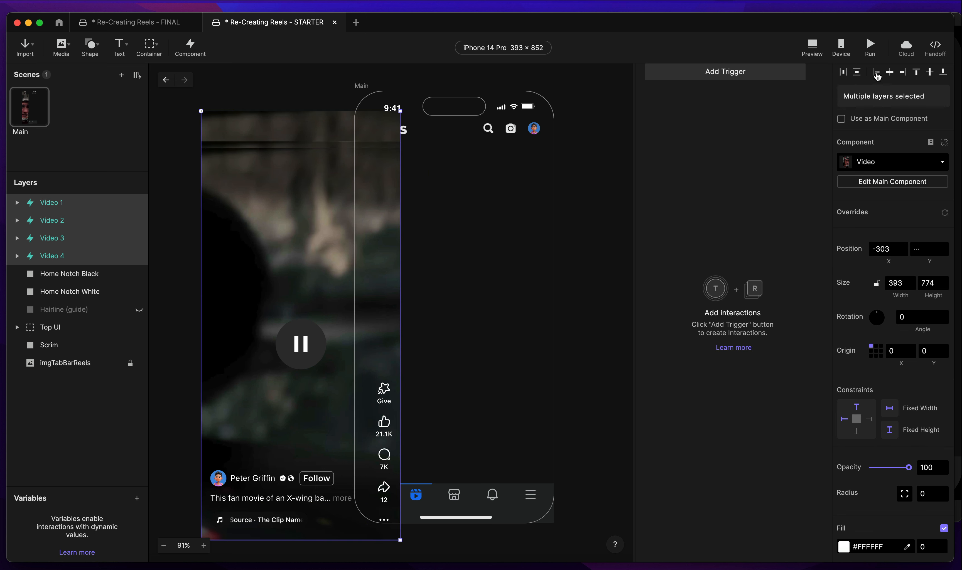
pyautogui.click(916, 73)
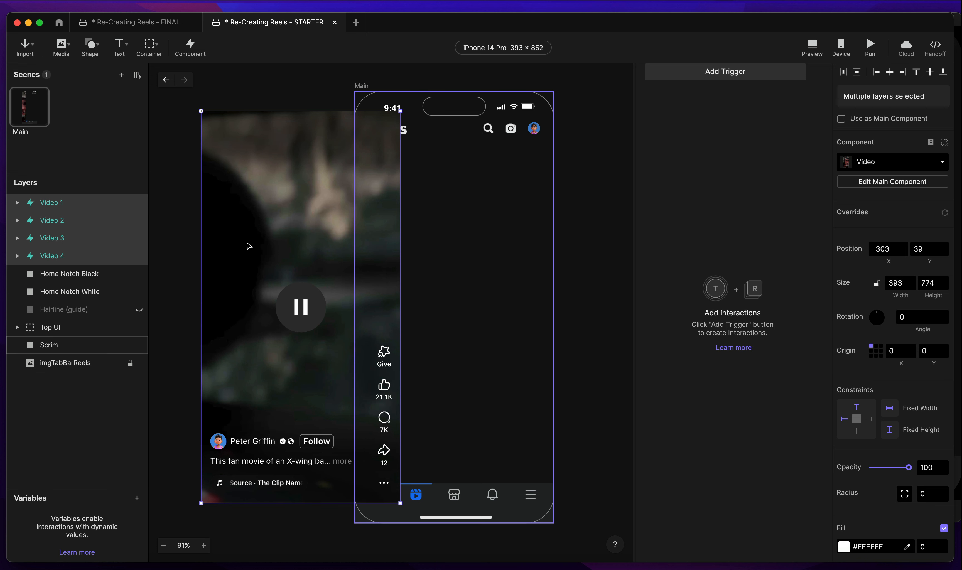
pyautogui.moveTo(267, 205); pyautogui.dragTo(252, 232)
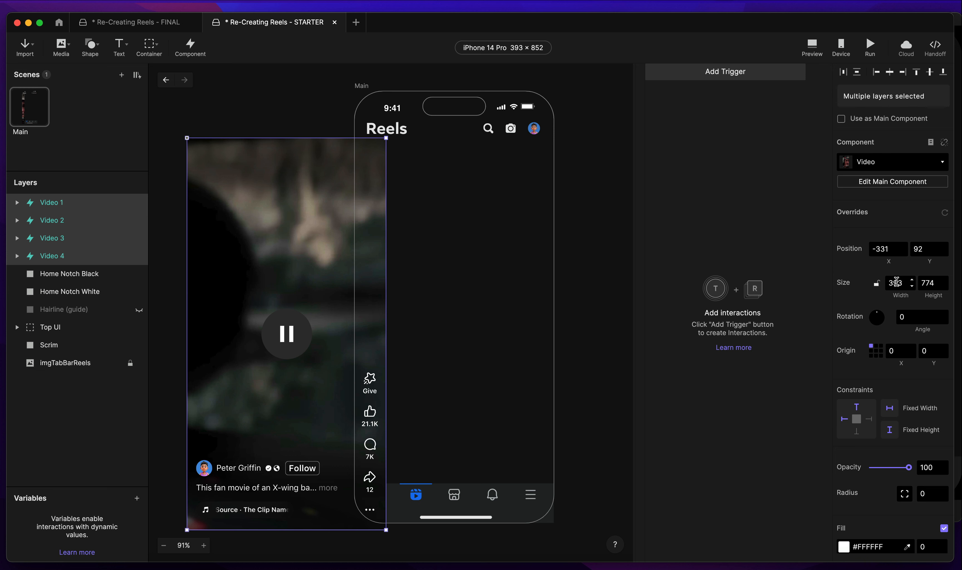
# Set the position of the four selected Video layers to X 0, Y 0.
pyautogui.click(890, 252)
pyautogui.press('super+a')
pyautogui.write('0')
pyautogui.press('Tab')
pyautogui.write('0')
pyautogui.press('Return')
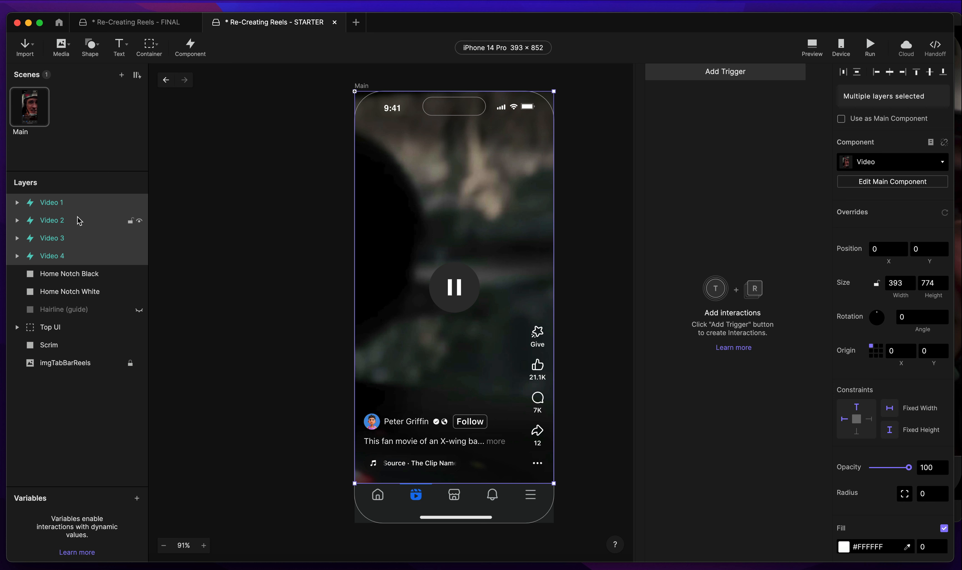
# Group the four Video layers into a container and rename it Paging Container.
pyautogui.press('super+g')
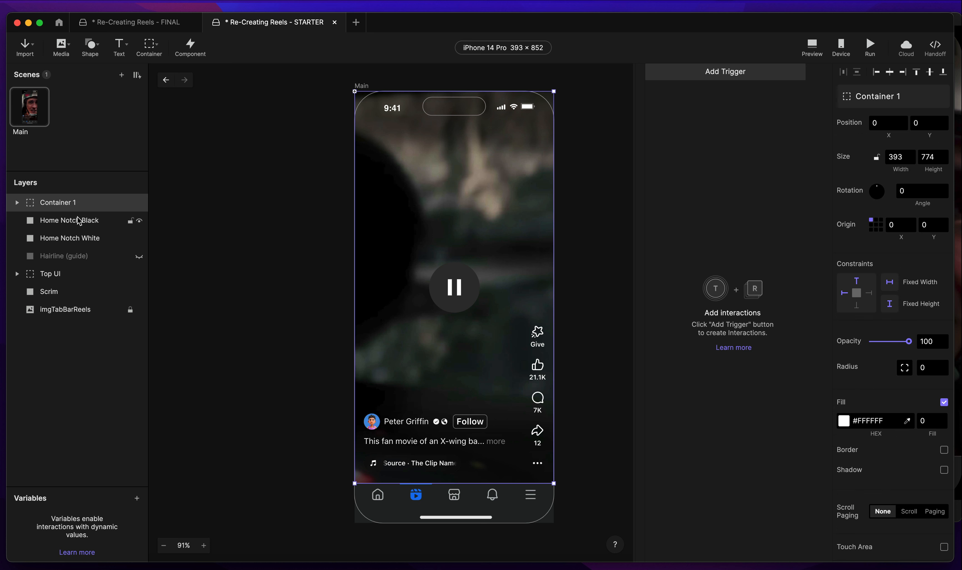
pyautogui.doubleClick(68, 203)
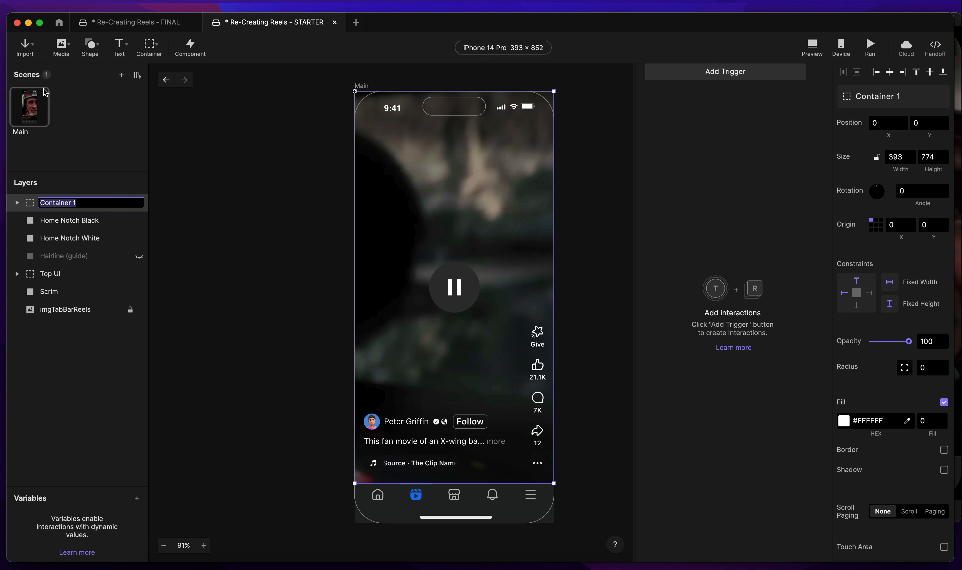
pyautogui.write('Paging Container')
pyautogui.press('Return')
# Turn on Paging for the Paging Container and set its direction to vertical.
pyautogui.scroll(-2, 904, 518)
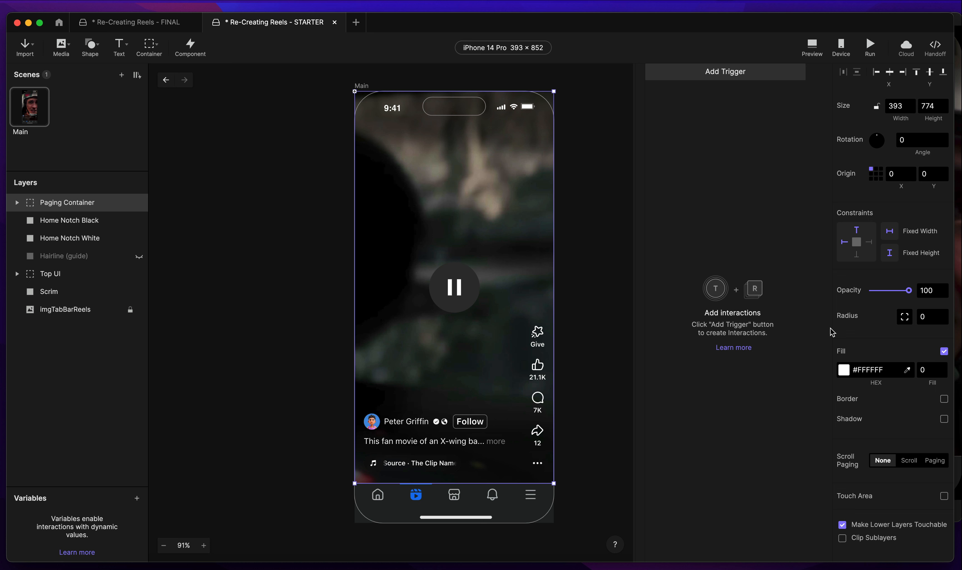
pyautogui.click(935, 461)
pyautogui.scroll(-3, 904, 432)
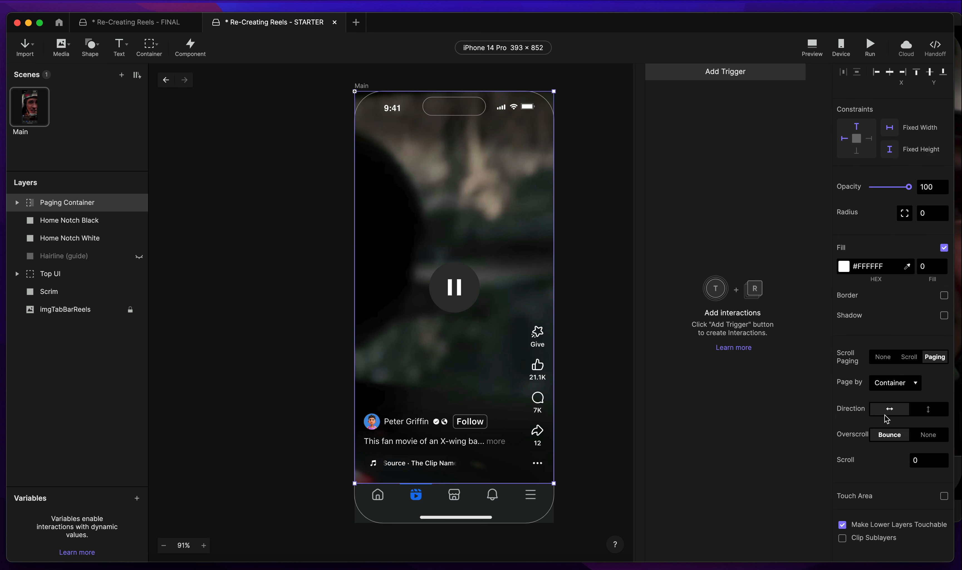
pyautogui.click(929, 410)
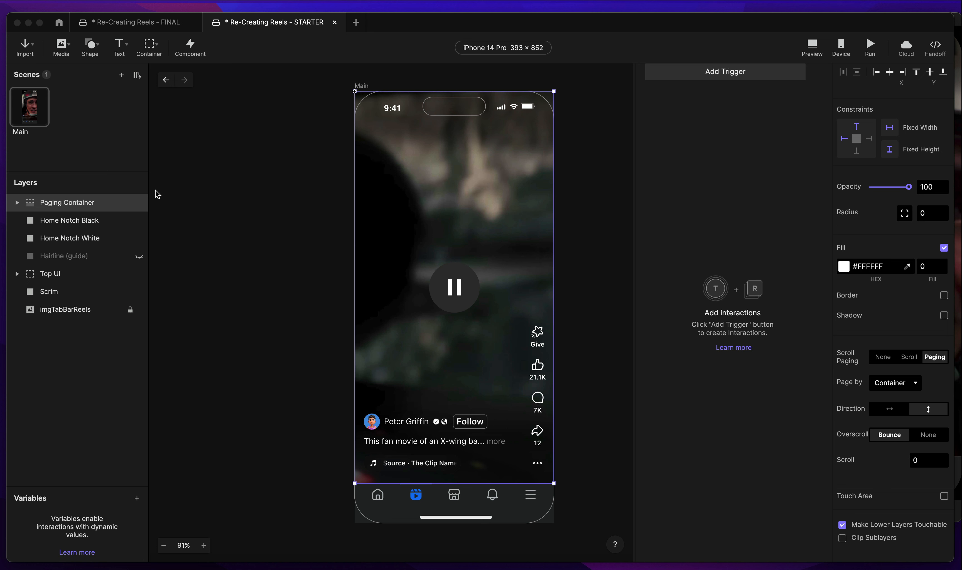
# Move the Paging Container to the bottom of the layer stack, below imgTabBarReels, and expand it to check its Video layers.
pyautogui.moveTo(75, 203); pyautogui.dragTo(63, 328)
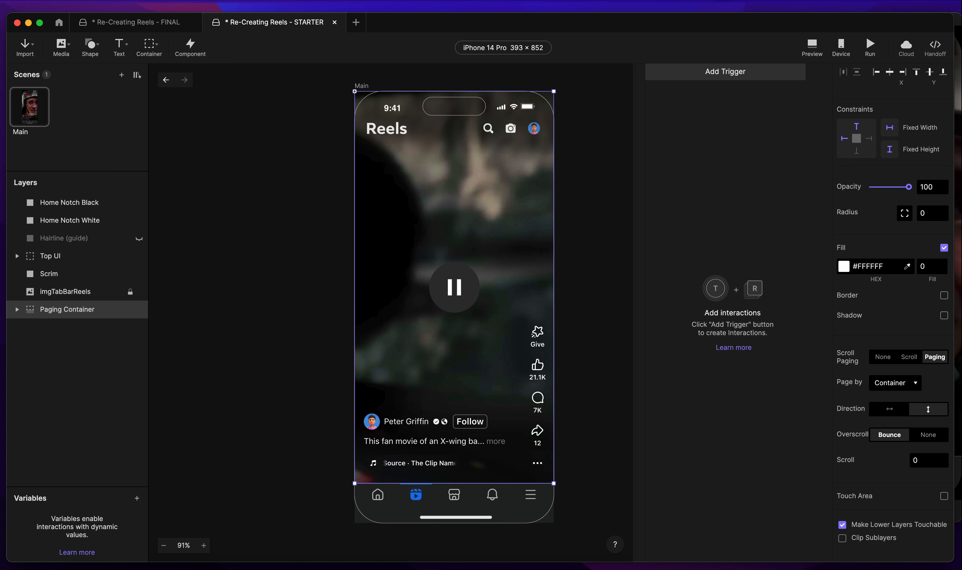
pyautogui.click(16, 310)
pyautogui.click(58, 330)
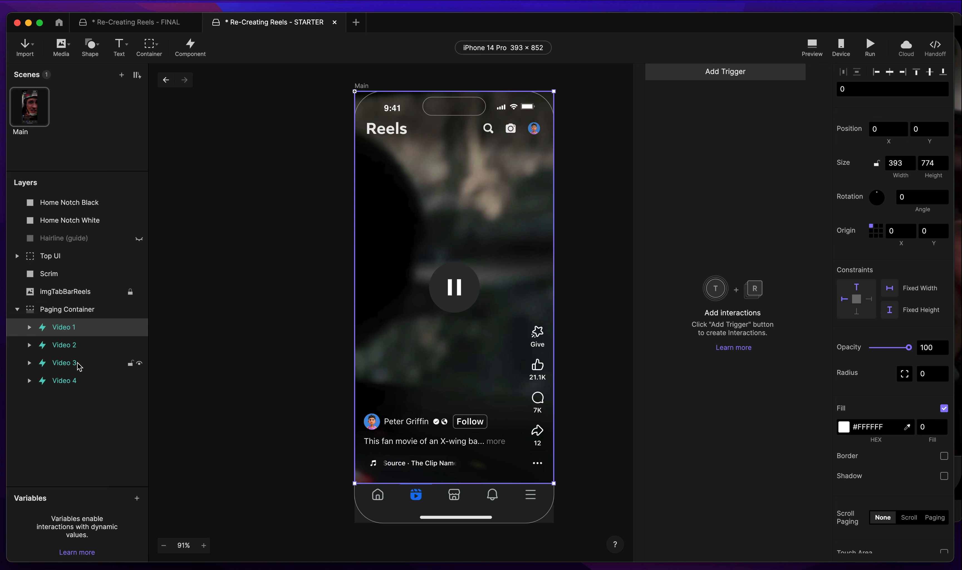
pyautogui.click(82, 347)
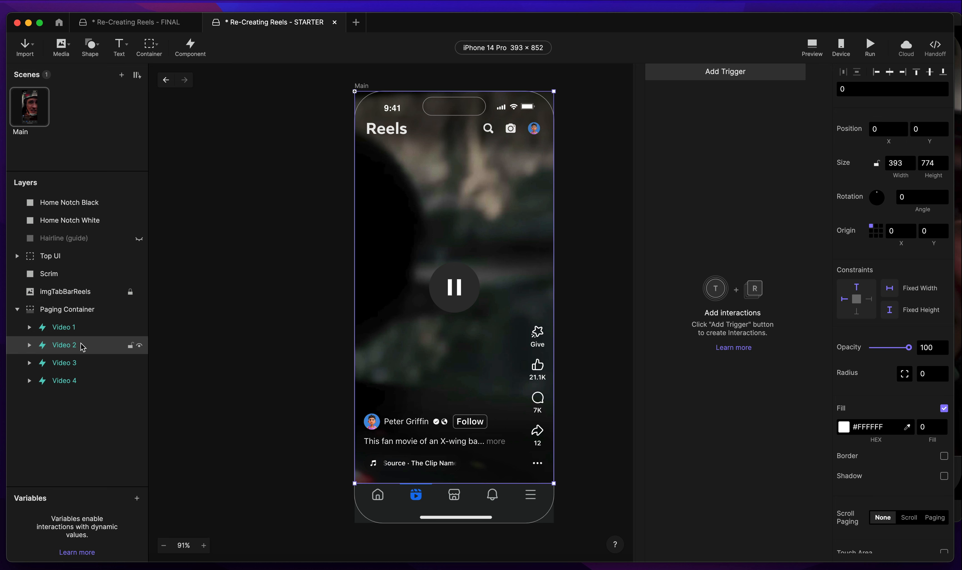
pyautogui.click(84, 312)
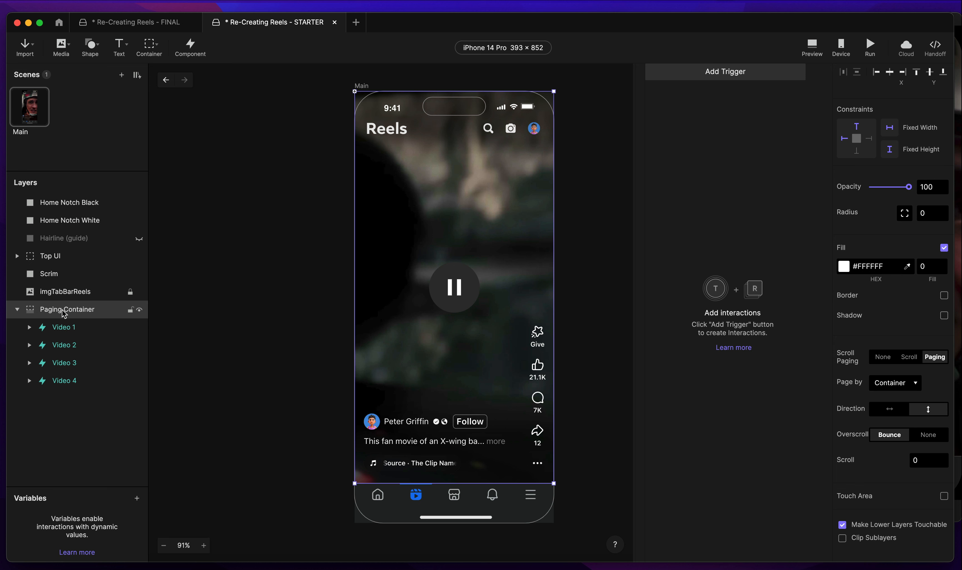
# Set the Y position of Video 2 inside the Paging Container to 774.
pyautogui.click(66, 346)
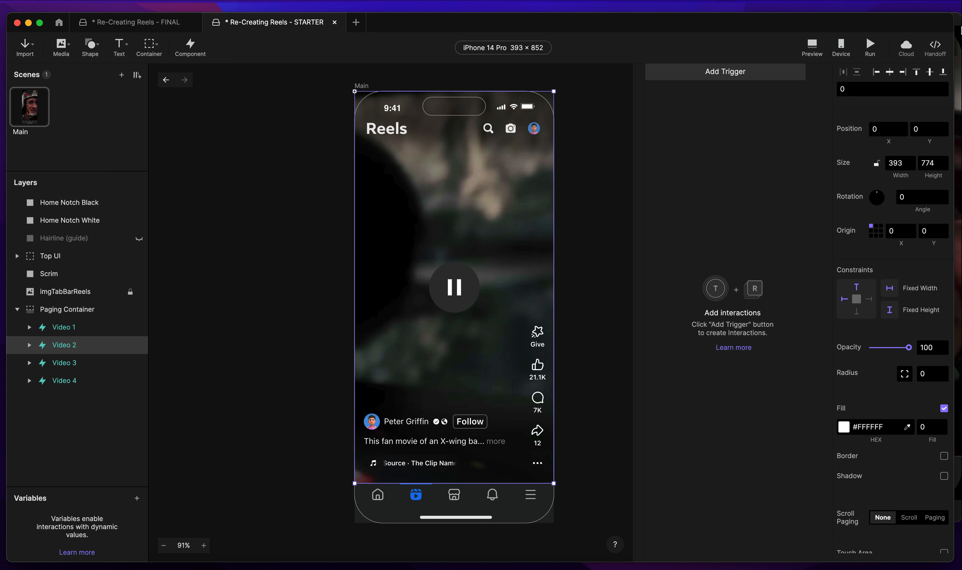
pyautogui.click(925, 128)
pyautogui.write('774')
pyautogui.press('Return')
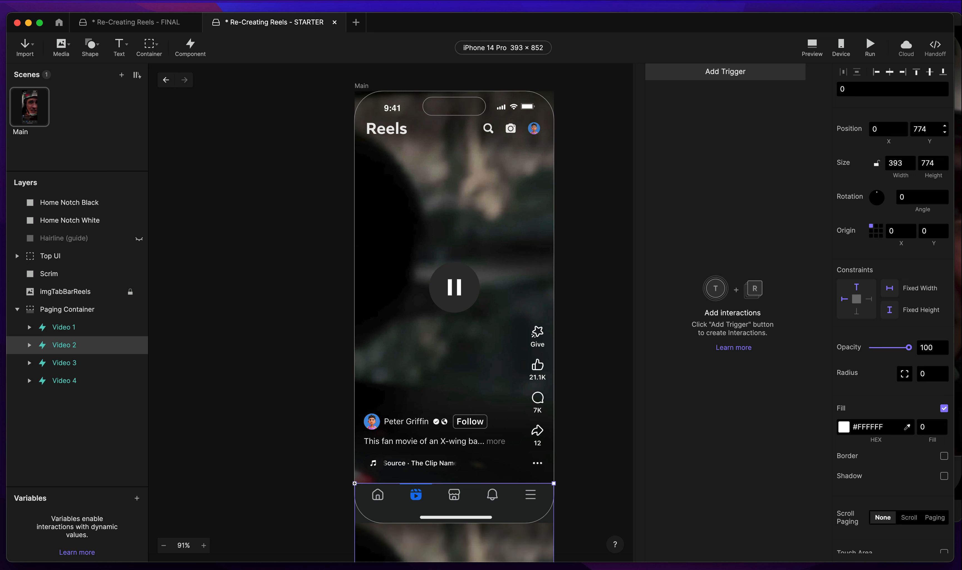
# Set the Y position of Video 3 inside the Paging Container to 1548.
pyautogui.click(63, 361)
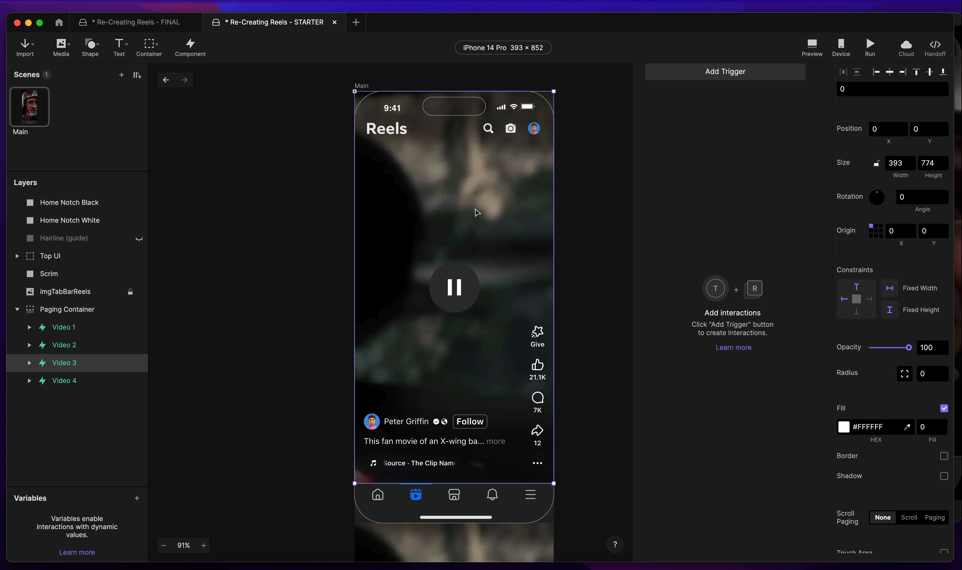
pyautogui.click(924, 129)
pyautogui.press('BackSpace')
pyautogui.write('1548')
pyautogui.press('Return')
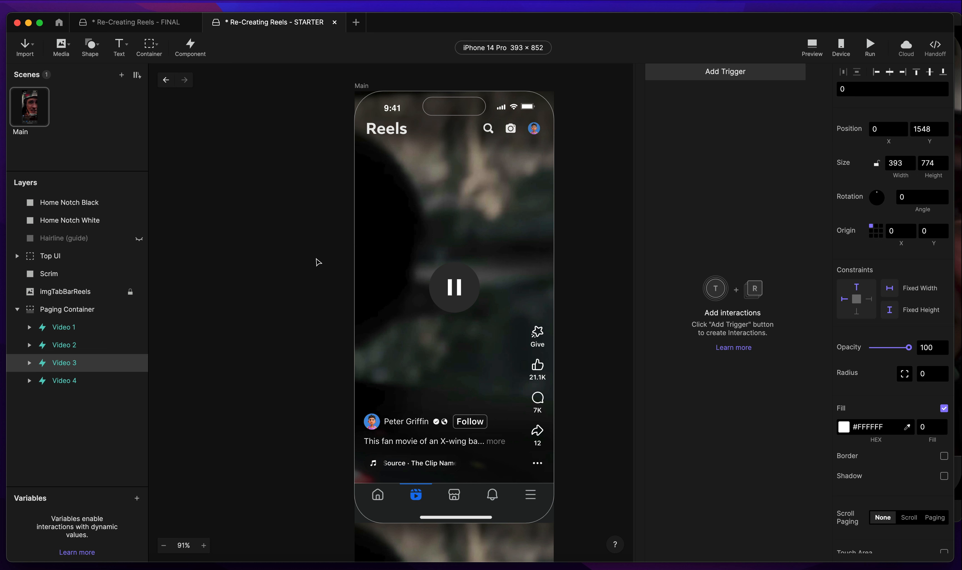
# Set the Y position of Video 4 to 2322 and check the stacked videos down the canvas.
pyautogui.click(70, 381)
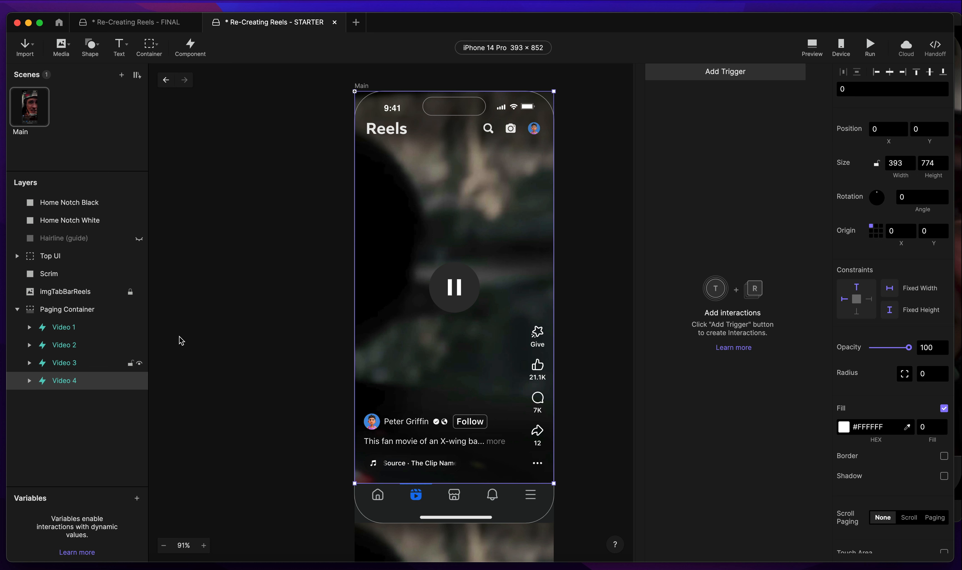
pyautogui.click(923, 129)
pyautogui.write('2322')
pyautogui.press('Return')
pyautogui.scroll(-20, 544, 205)
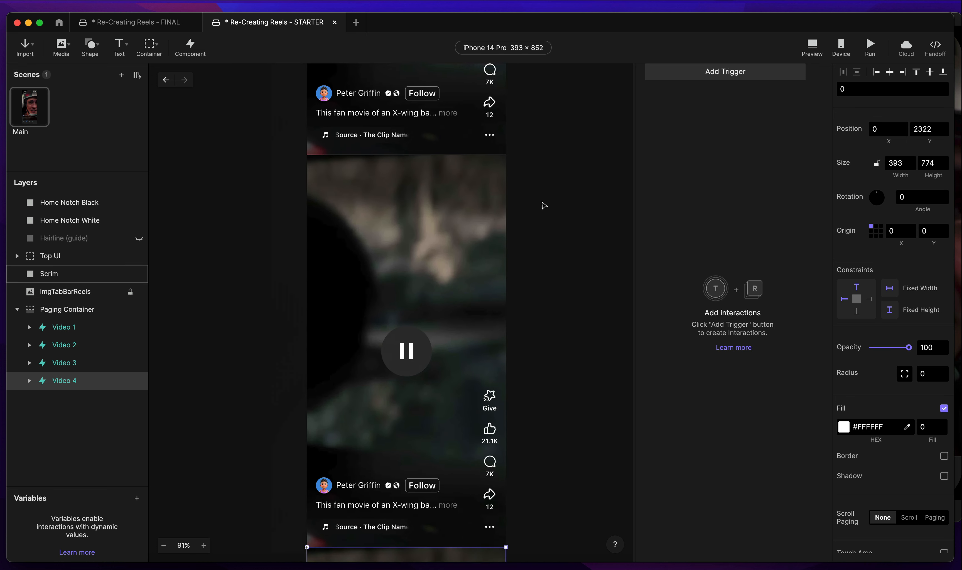
# Turn on Clip Sublayers for the Paging Container and check the phone frame on the canvas.
pyautogui.scroll(-2, 545, 206)
pyautogui.scroll(-3, 543, 205)
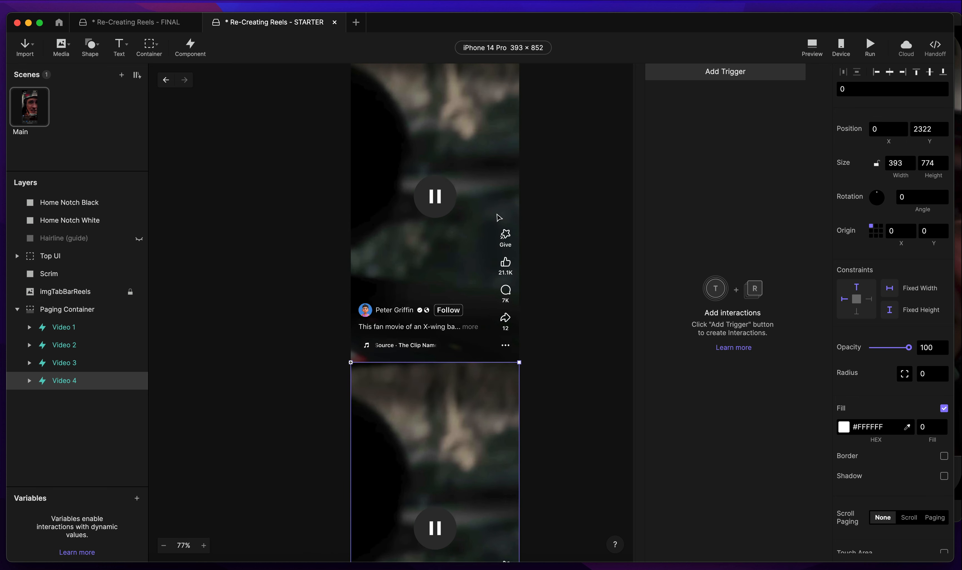
pyautogui.click(75, 312)
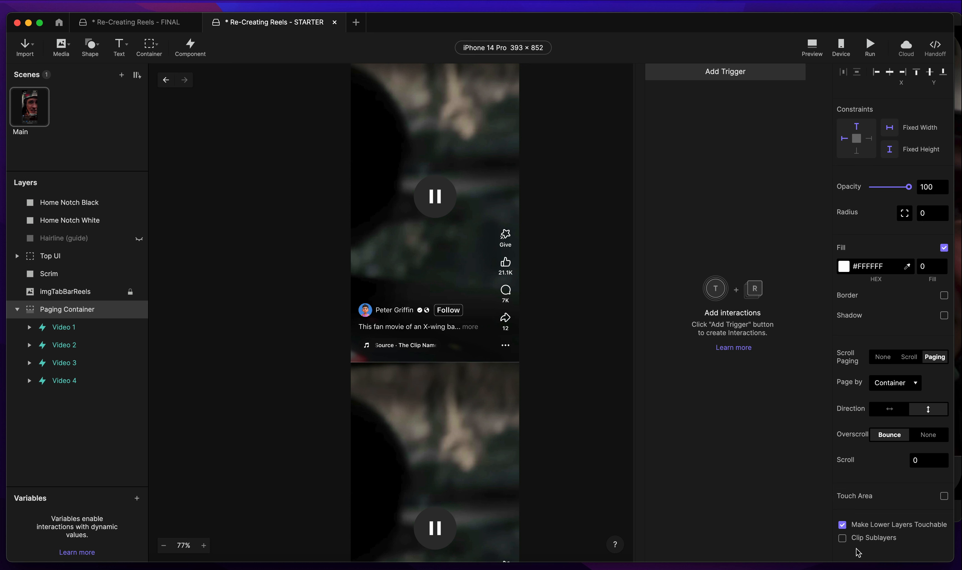
pyautogui.click(858, 538)
pyautogui.scroll(12, 397, 352)
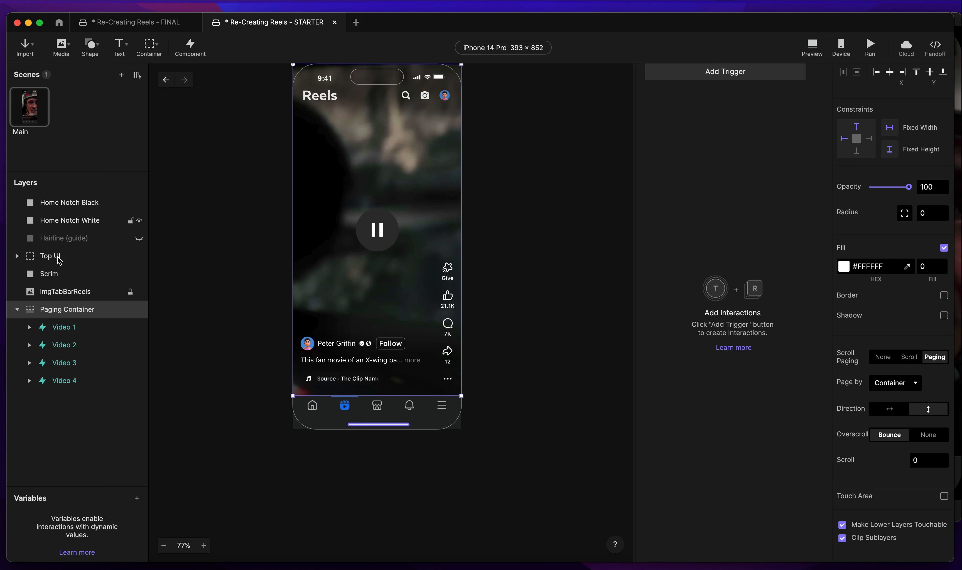
# Replace the source of the Clip layer inside Video 1 with ToyStory-Audio.mp4 from the Videos folder in Assets, and collapse Video 1.
pyautogui.click(69, 330)
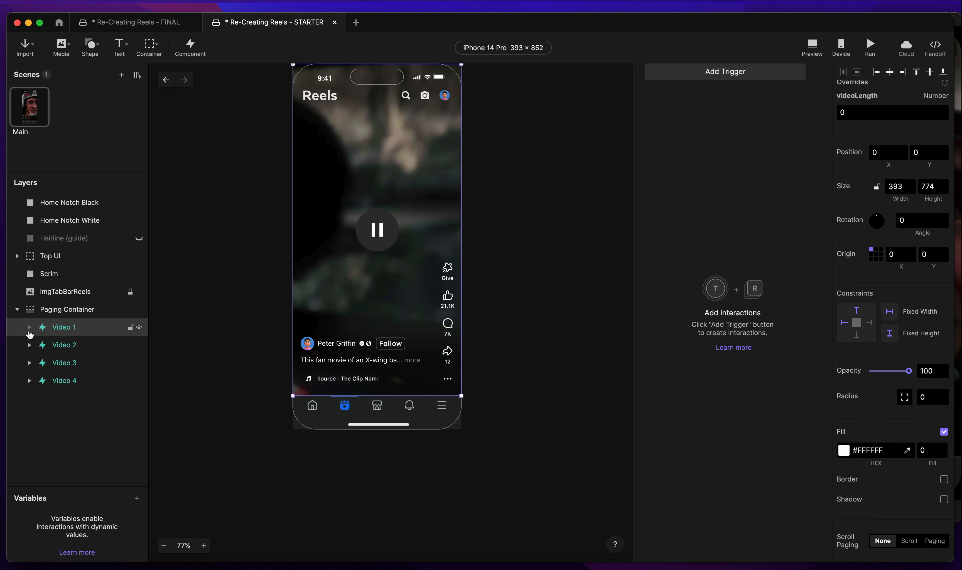
pyautogui.click(30, 330)
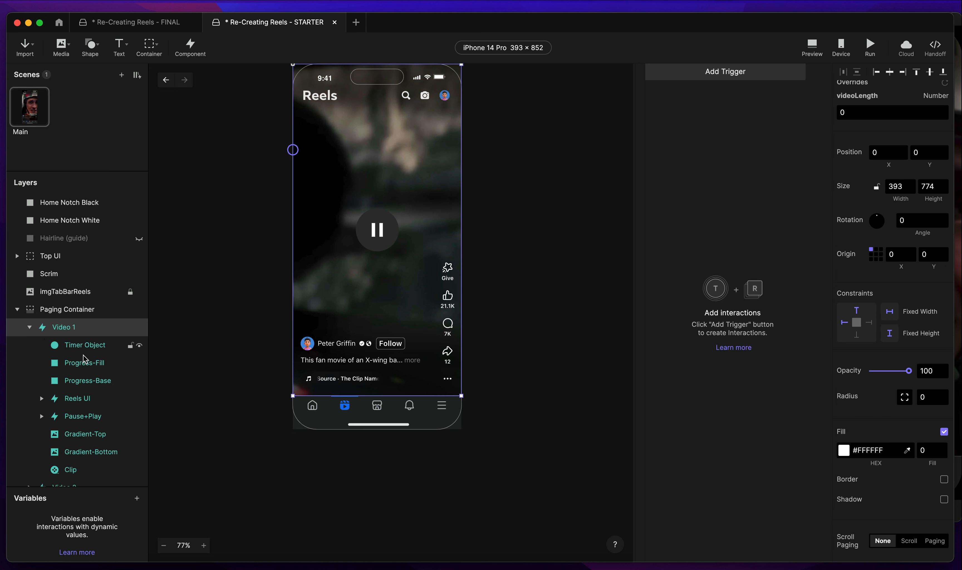
pyautogui.scroll(-3, 79, 439)
pyautogui.click(81, 426)
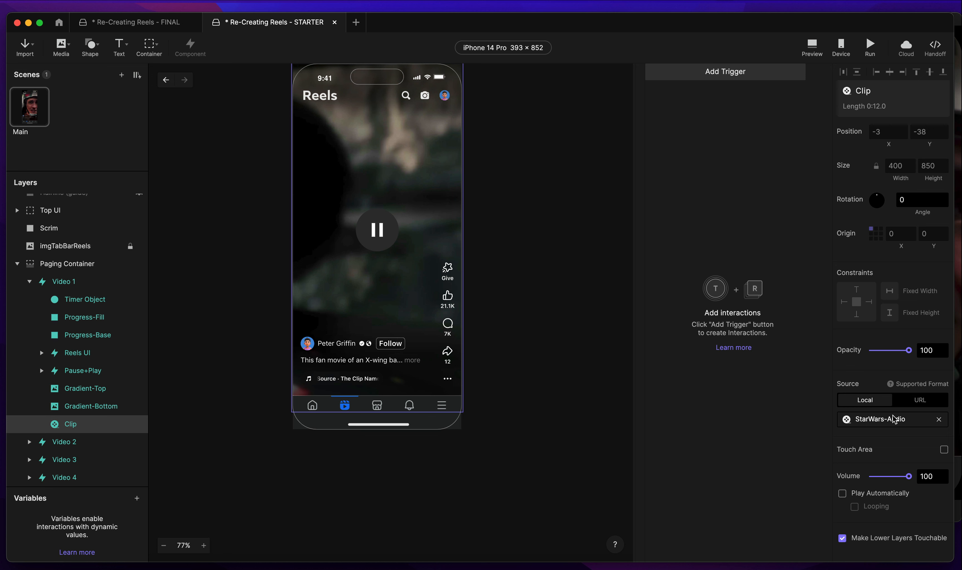
pyautogui.click(59, 283)
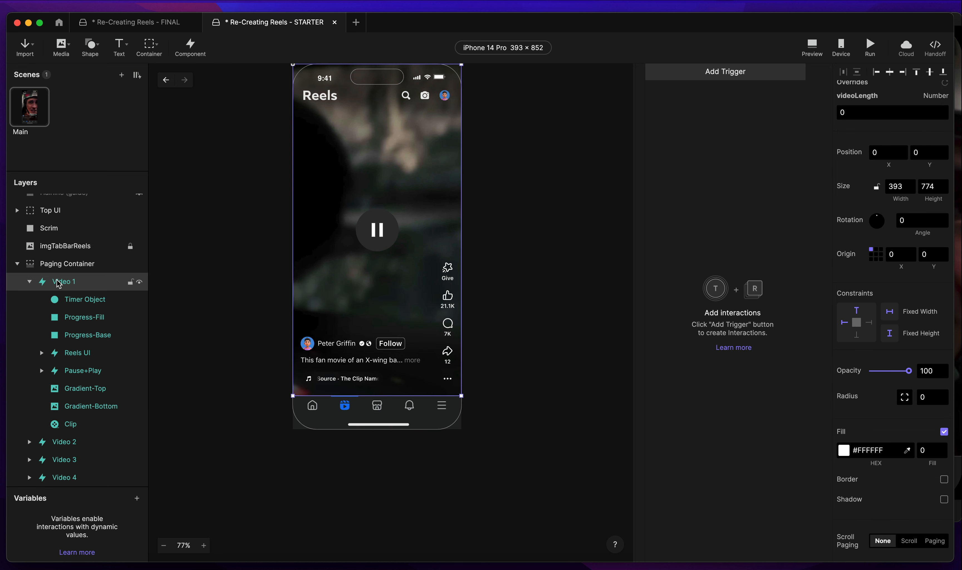
pyautogui.click(73, 425)
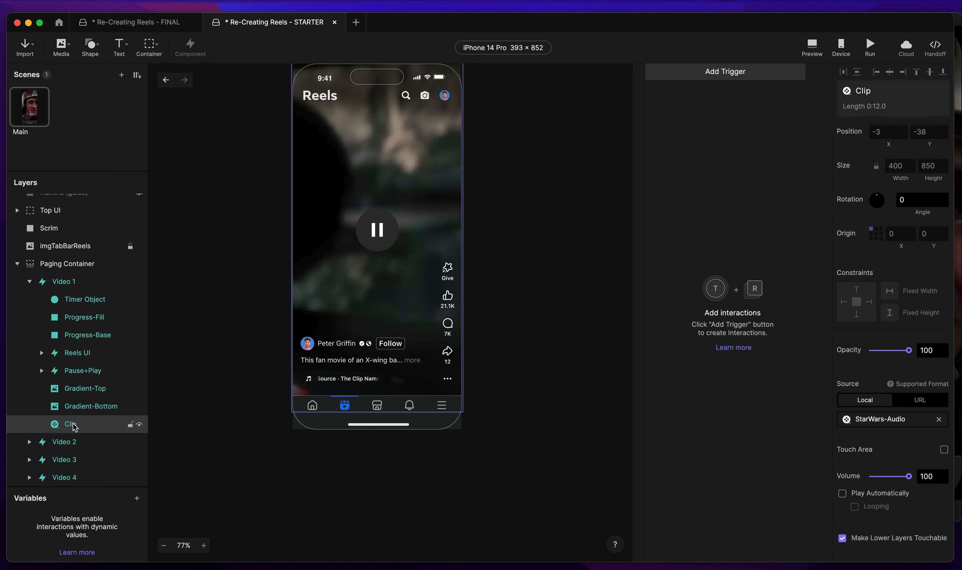
pyautogui.click(939, 420)
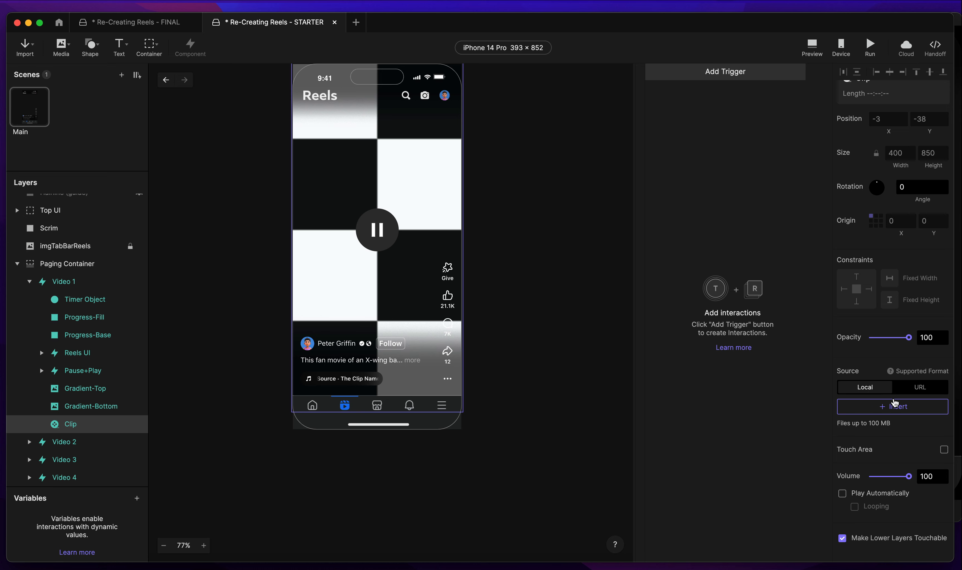
pyautogui.click(896, 408)
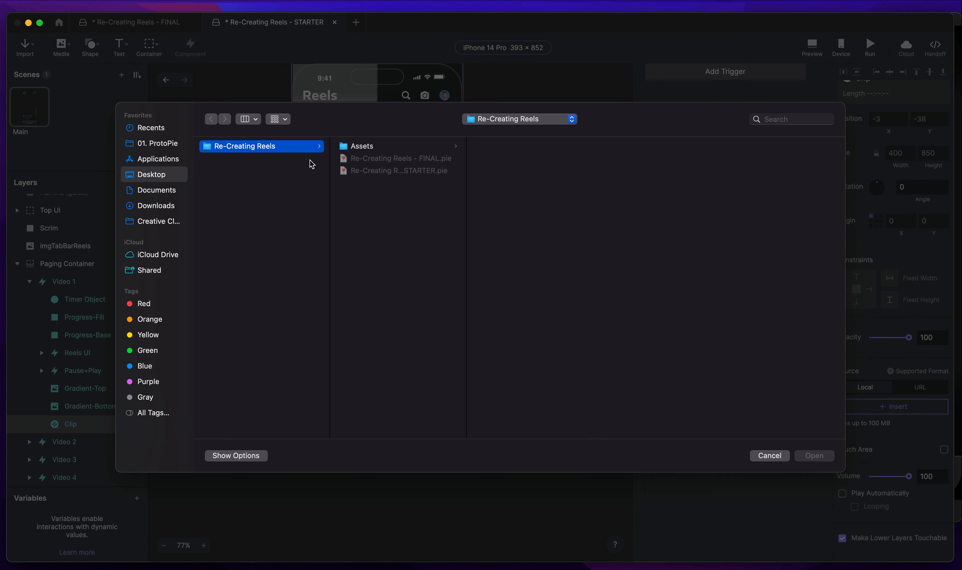
pyautogui.click(356, 151)
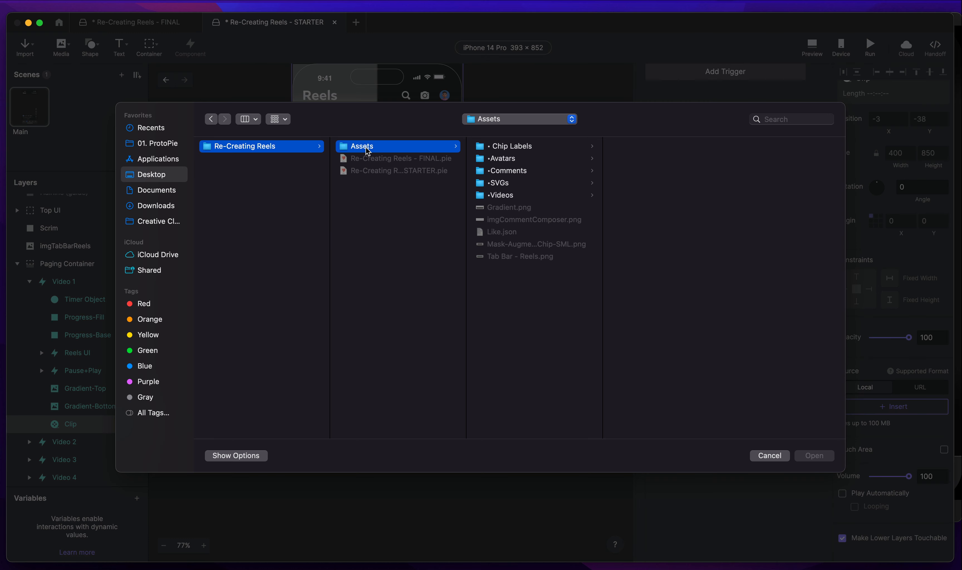
pyautogui.click(510, 198)
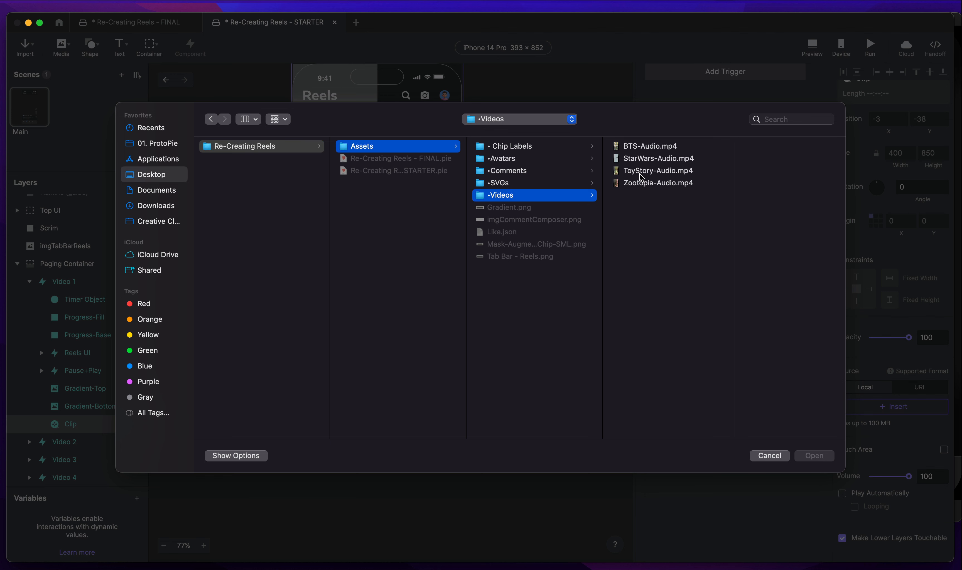
pyautogui.click(649, 175)
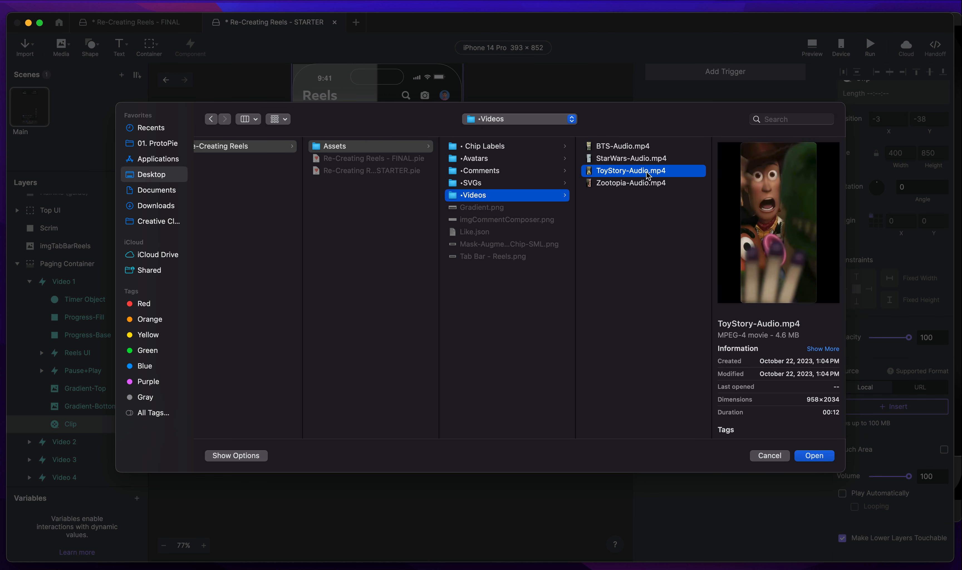
pyautogui.doubleClick(648, 176)
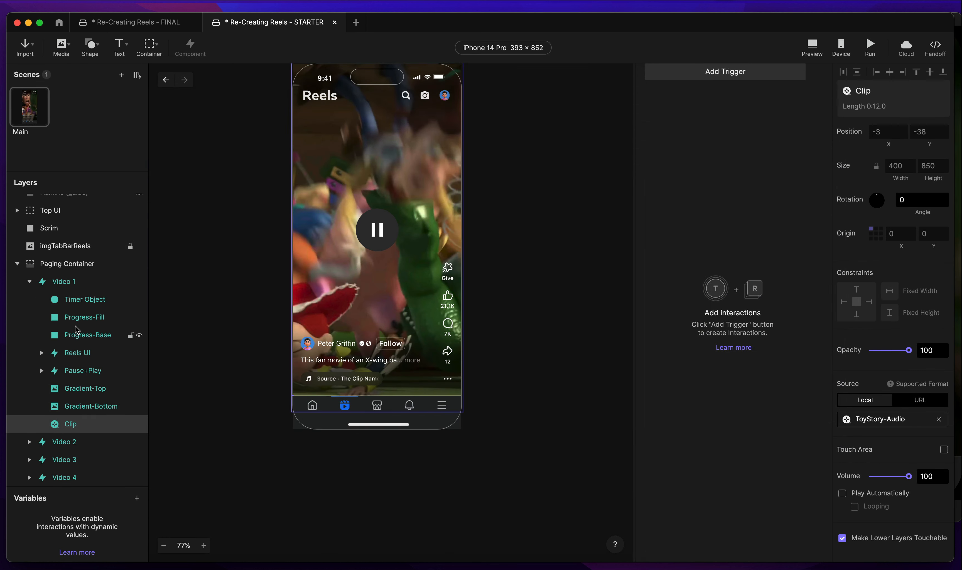
pyautogui.click(29, 282)
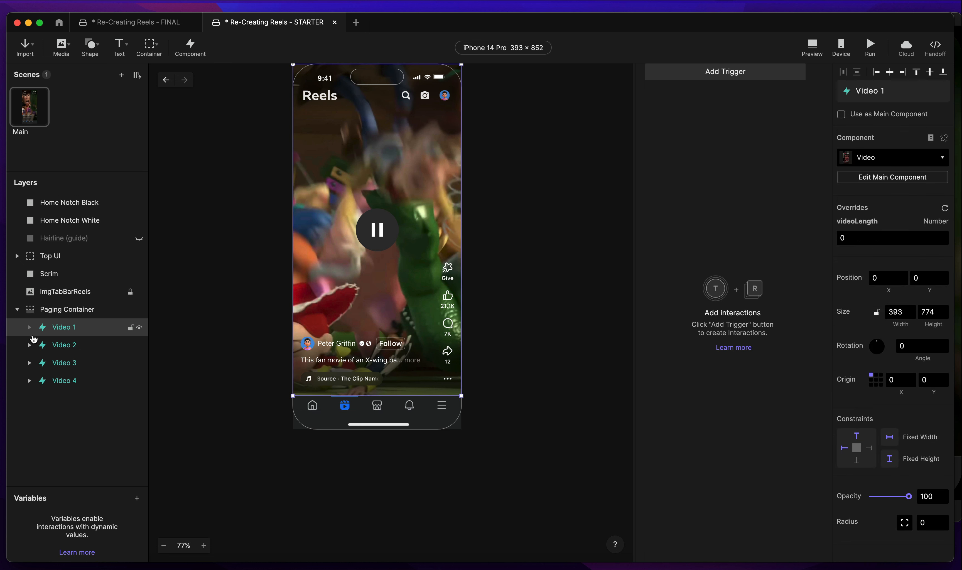
# Expand Video 2 and turn off Clip Sublayers for the Paging Container.
pyautogui.click(29, 345)
pyautogui.click(60, 311)
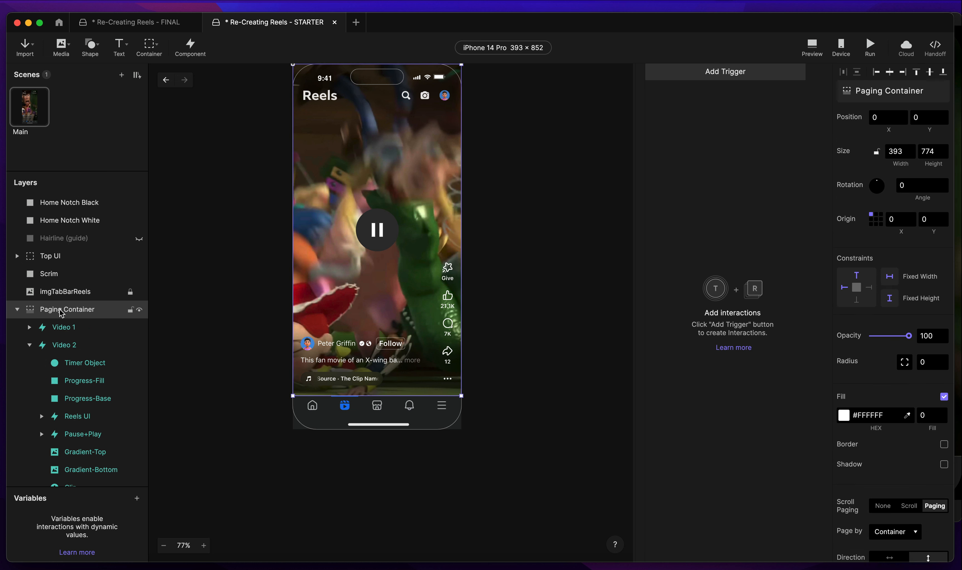
pyautogui.scroll(-5, 850, 410)
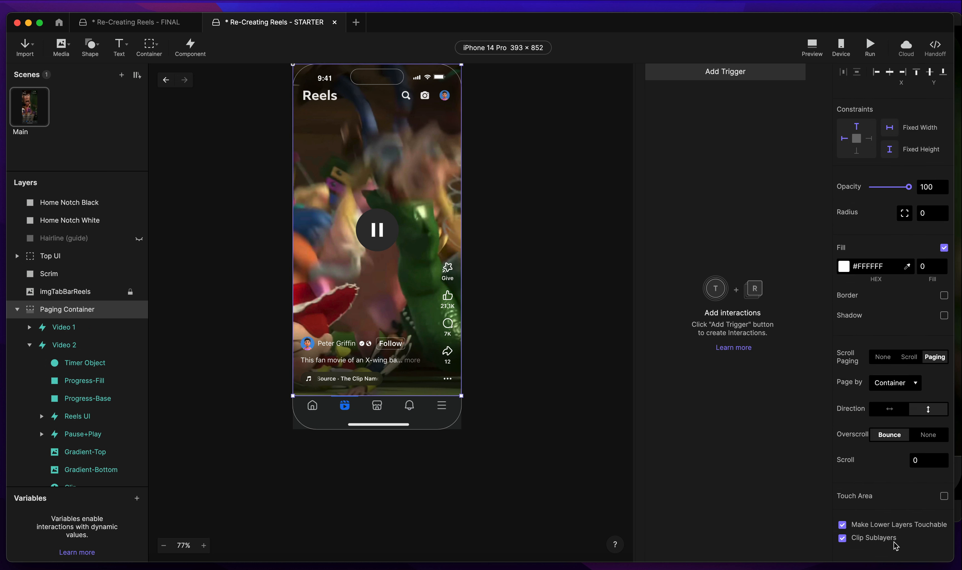
pyautogui.click(872, 539)
pyautogui.scroll(-6, 496, 402)
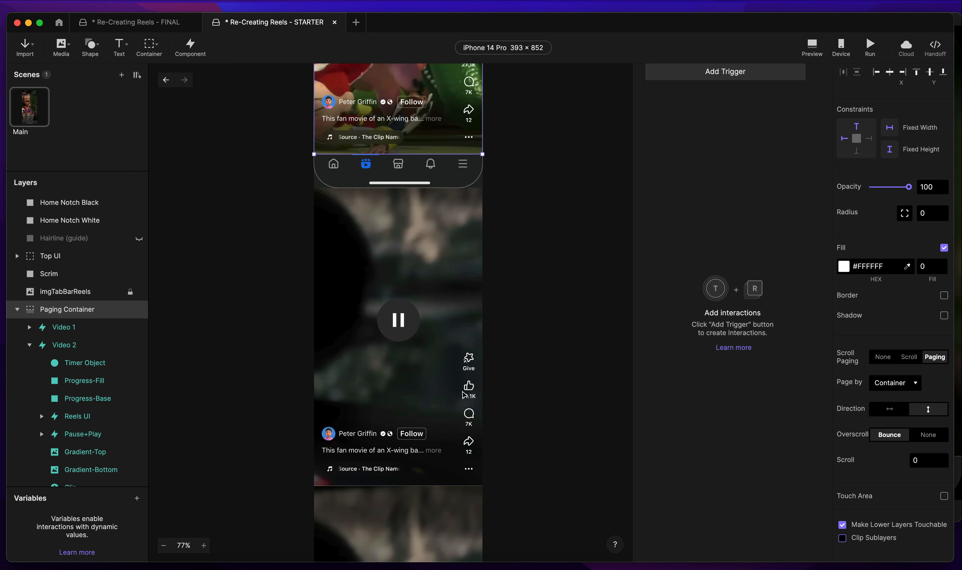
# Check which source file the Clip layer inside Video 2 uses, and collapse Video 2.
pyautogui.scroll(-3, 75, 368)
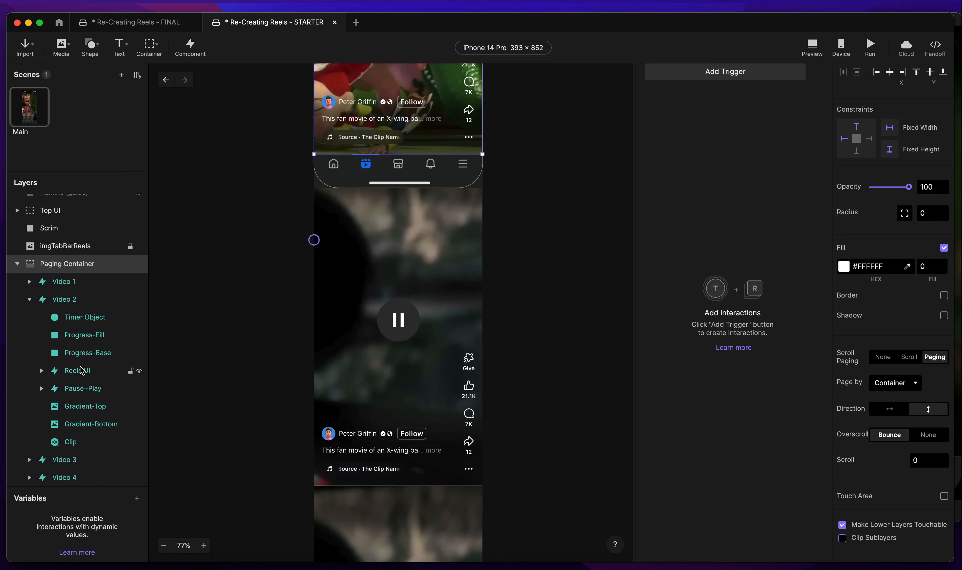
pyautogui.click(77, 444)
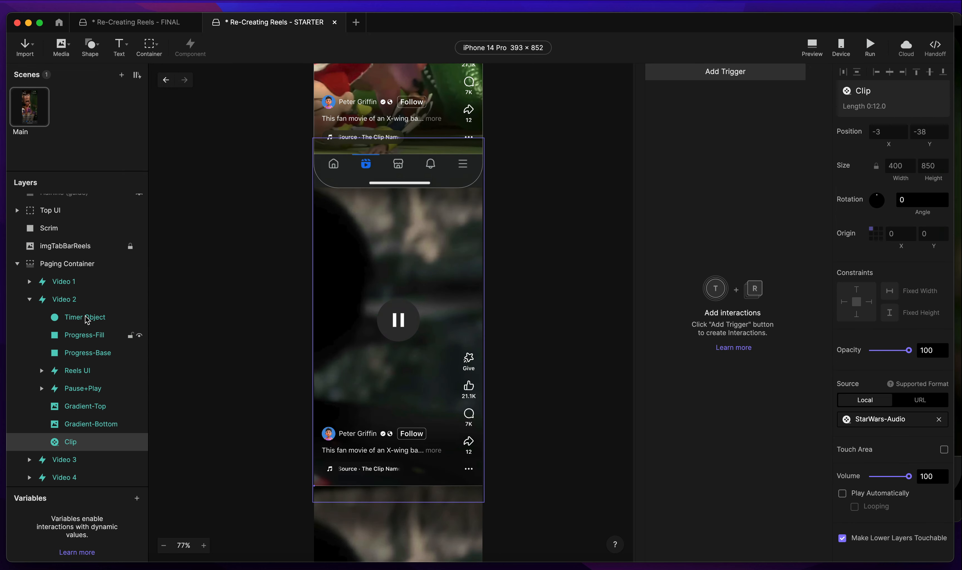
pyautogui.click(70, 300)
pyautogui.click(71, 442)
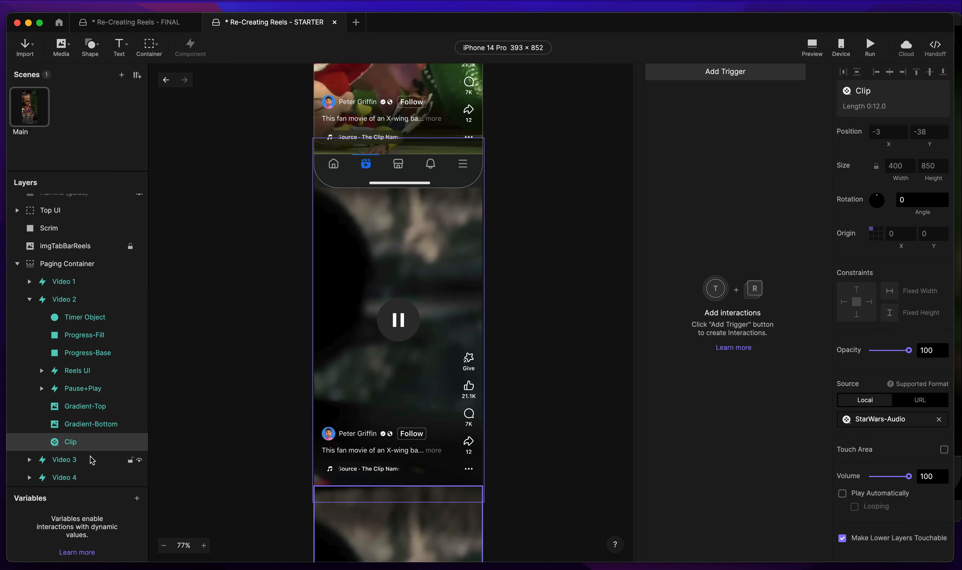
pyautogui.click(29, 300)
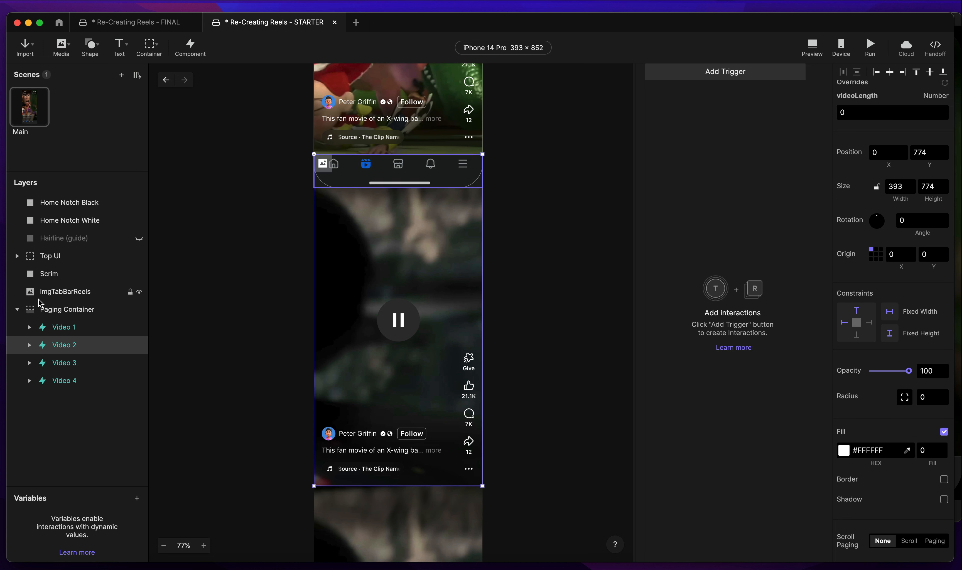
# Replace the source of the Clip layer inside Video 3 with BTS-Audio.mp4.
pyautogui.click(68, 363)
pyautogui.click(29, 363)
pyautogui.scroll(-10, 402, 344)
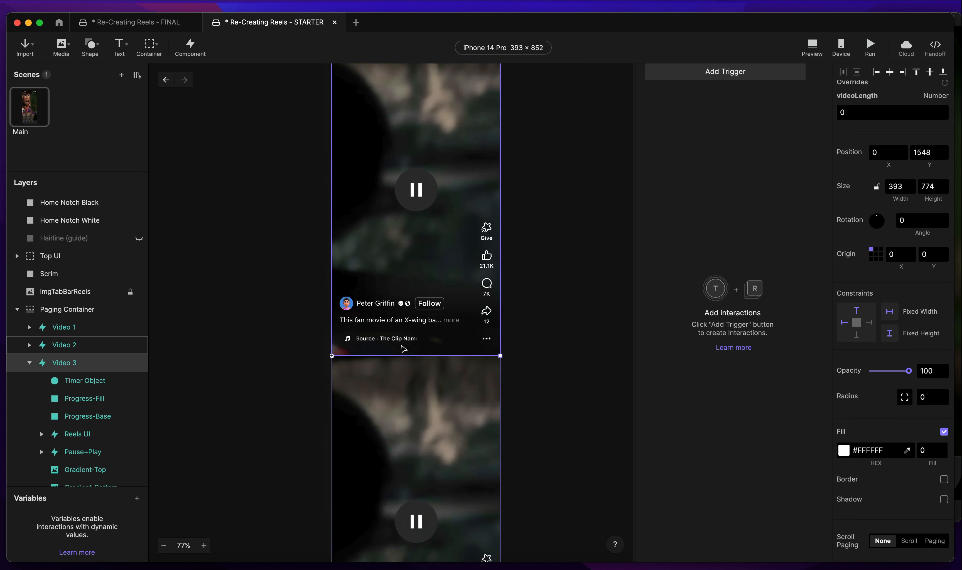
pyautogui.scroll(-5, 404, 349)
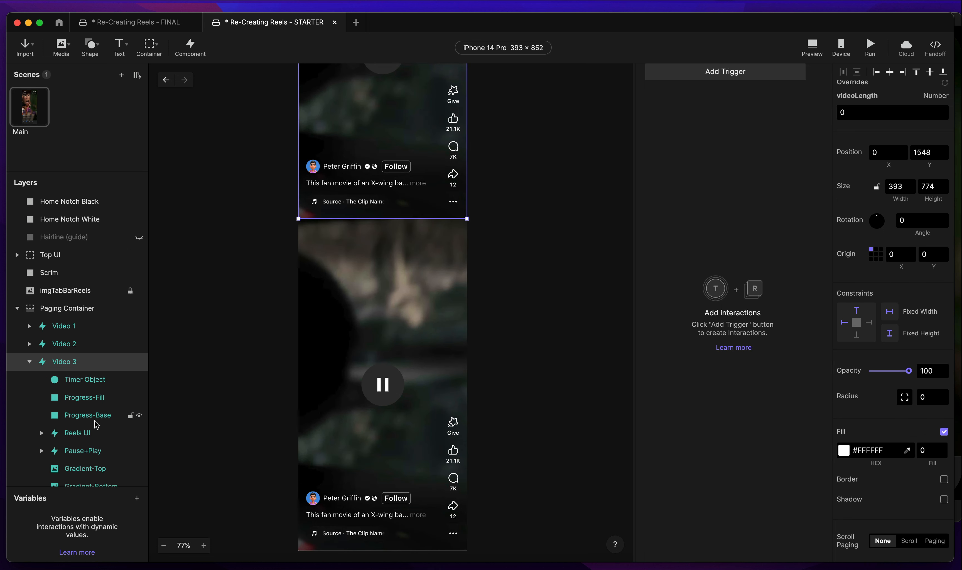
pyautogui.scroll(-2, 94, 426)
pyautogui.click(75, 460)
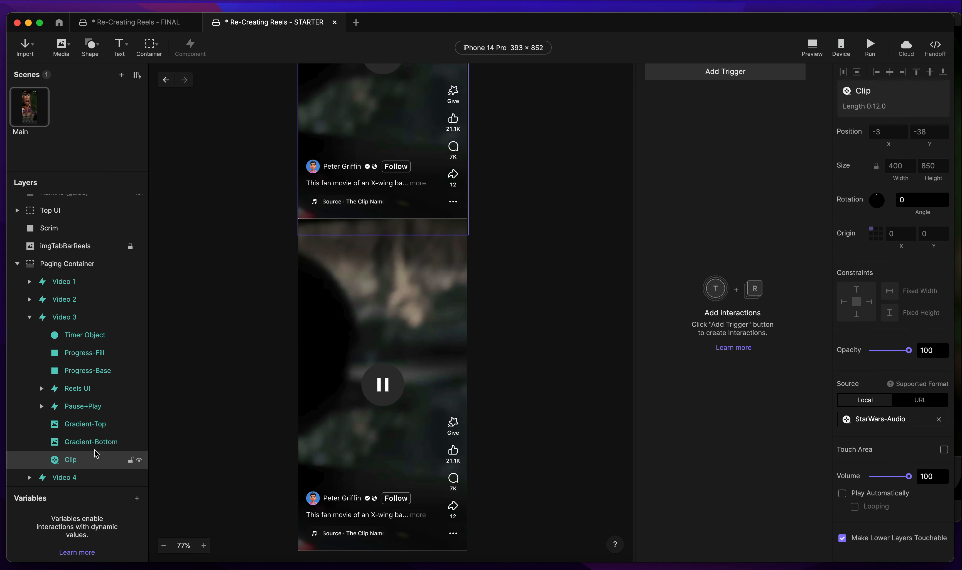
pyautogui.click(939, 419)
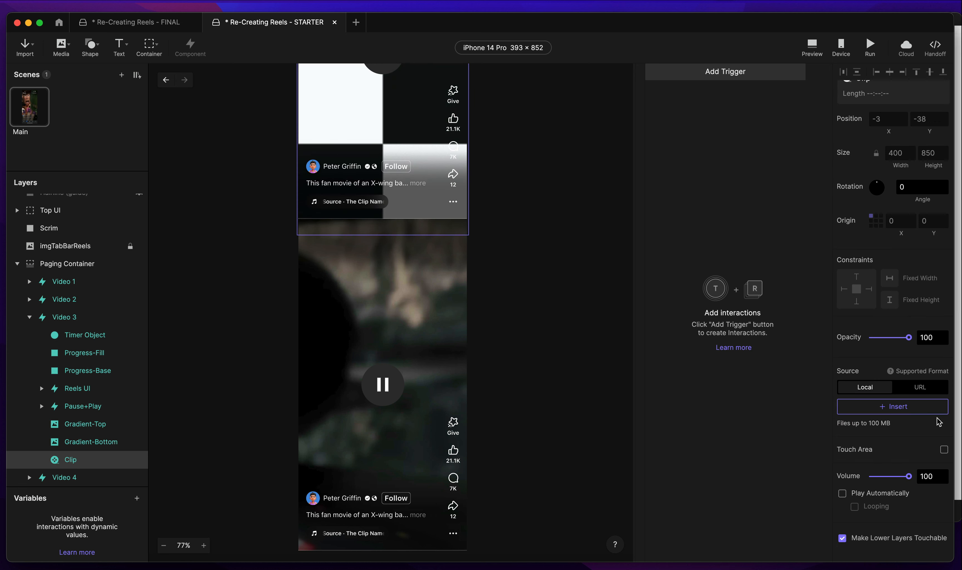
pyautogui.click(898, 414)
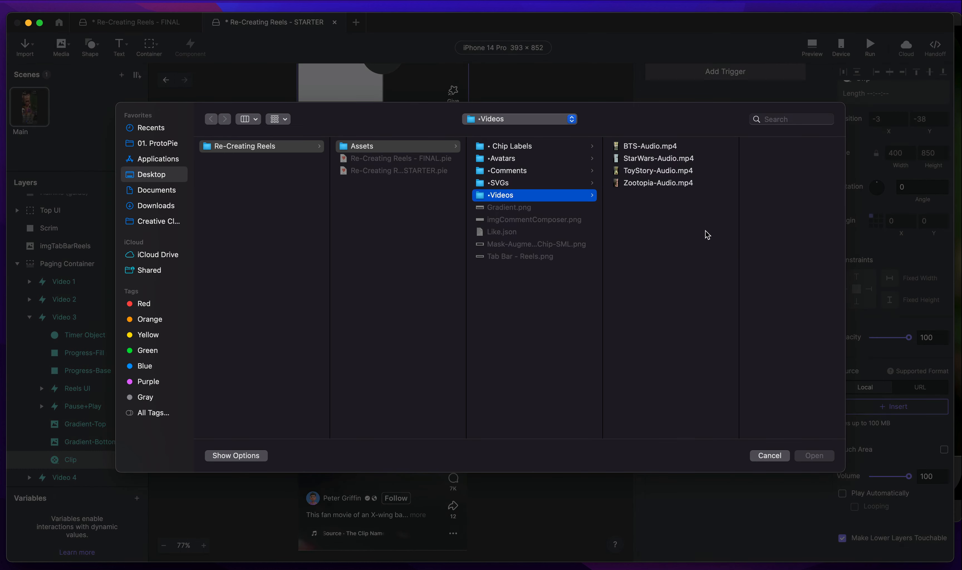
pyautogui.doubleClick(663, 149)
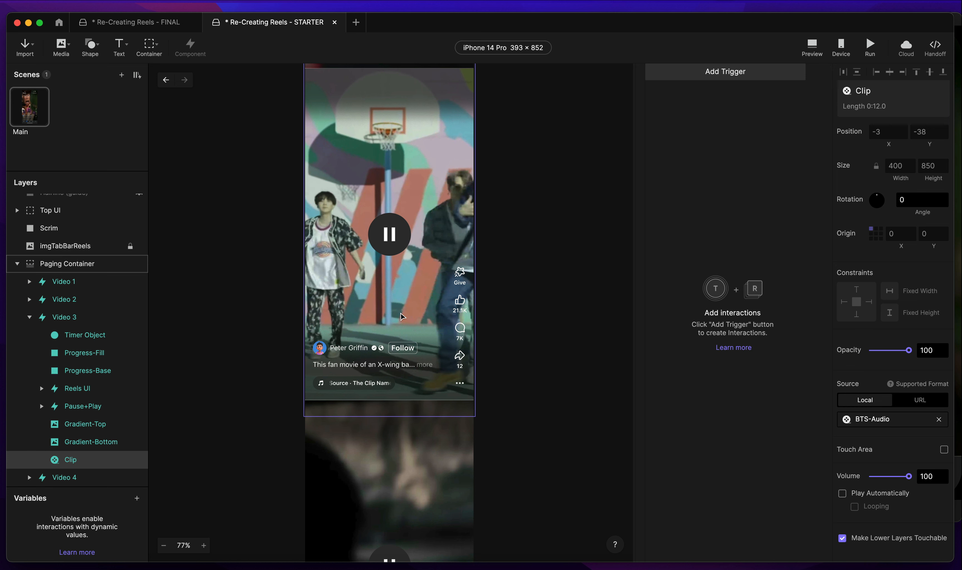
# Replace the source of the Clip layer inside Video 4 with Zootopia-Audio.mp4, and select Video 1.
pyautogui.scroll(-10, 371, 325)
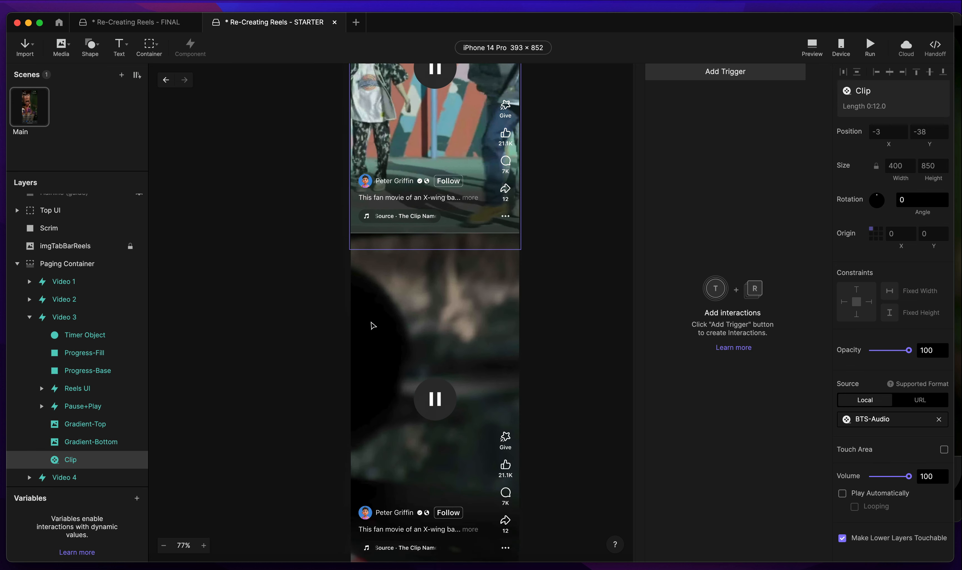
pyautogui.scroll(1, 373, 325)
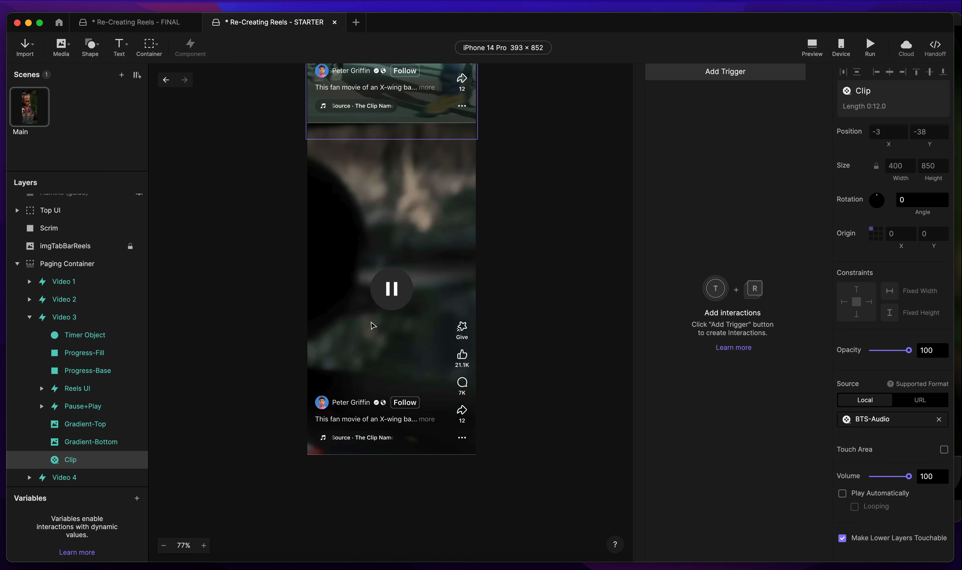
pyautogui.click(30, 317)
pyautogui.click(64, 381)
pyautogui.click(29, 381)
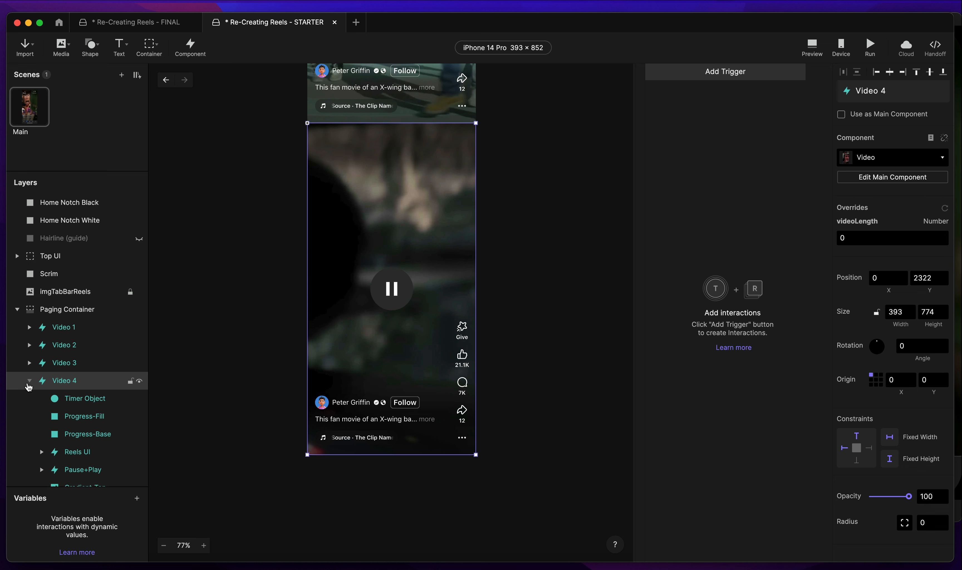
pyautogui.scroll(-2, 82, 414)
pyautogui.click(70, 477)
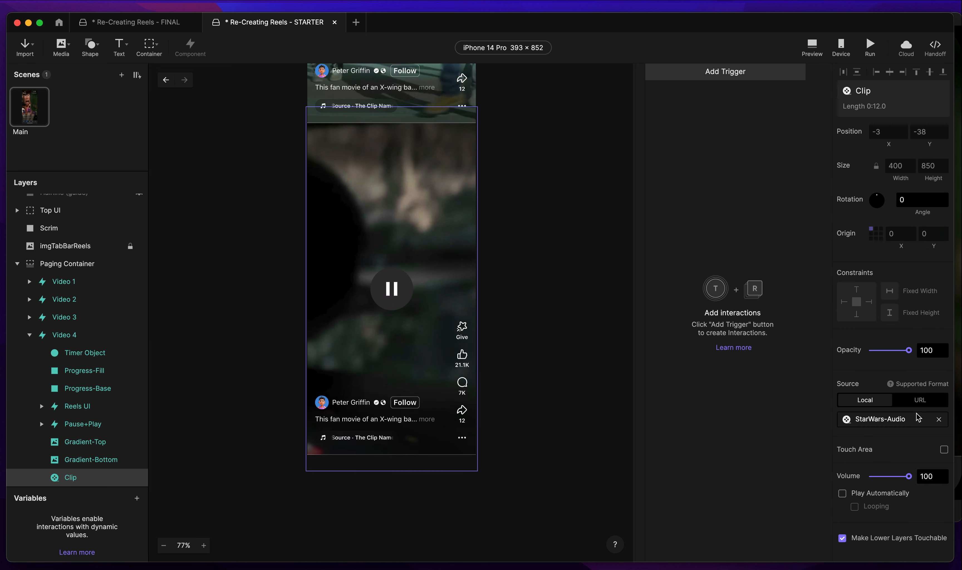
pyautogui.click(939, 421)
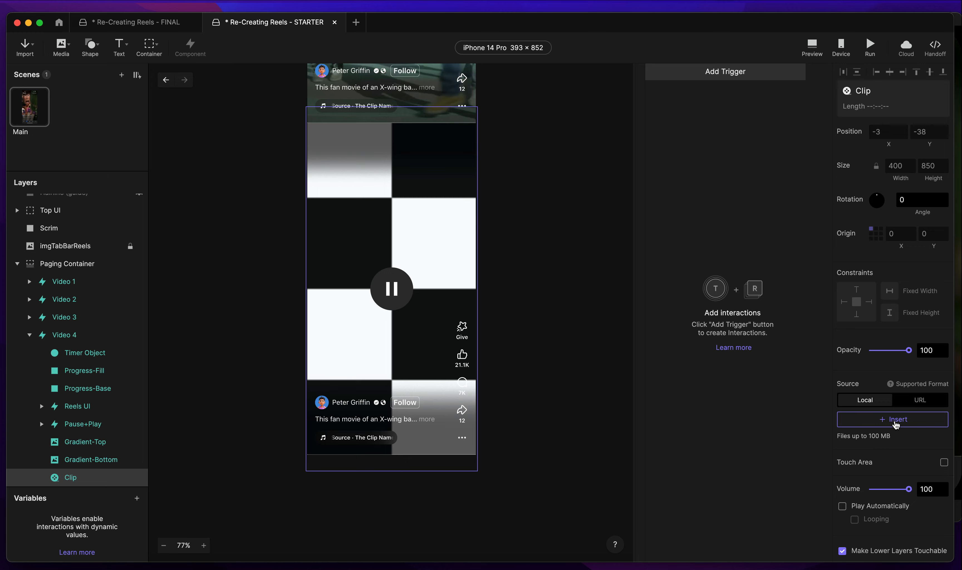
pyautogui.click(869, 421)
pyautogui.doubleClick(657, 186)
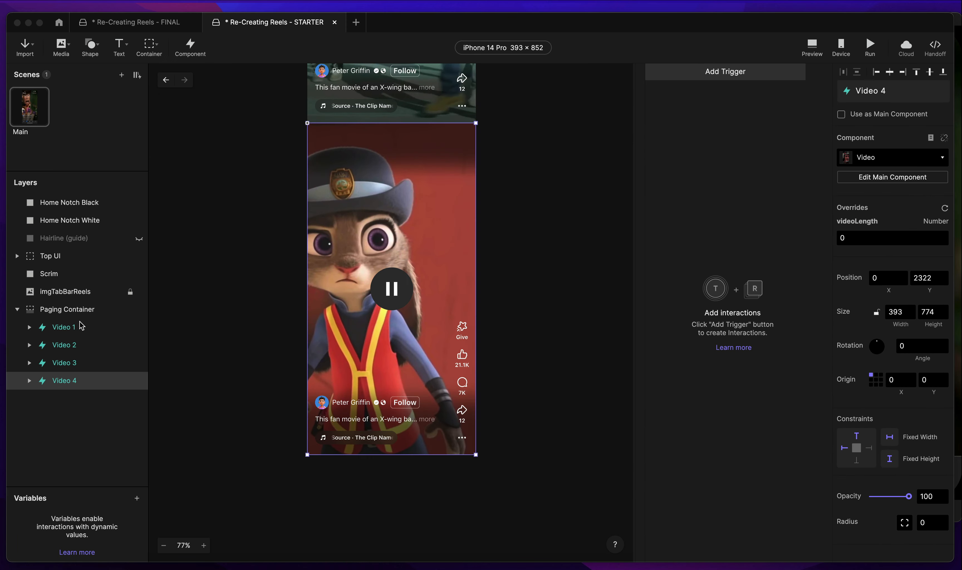
pyautogui.click(80, 322)
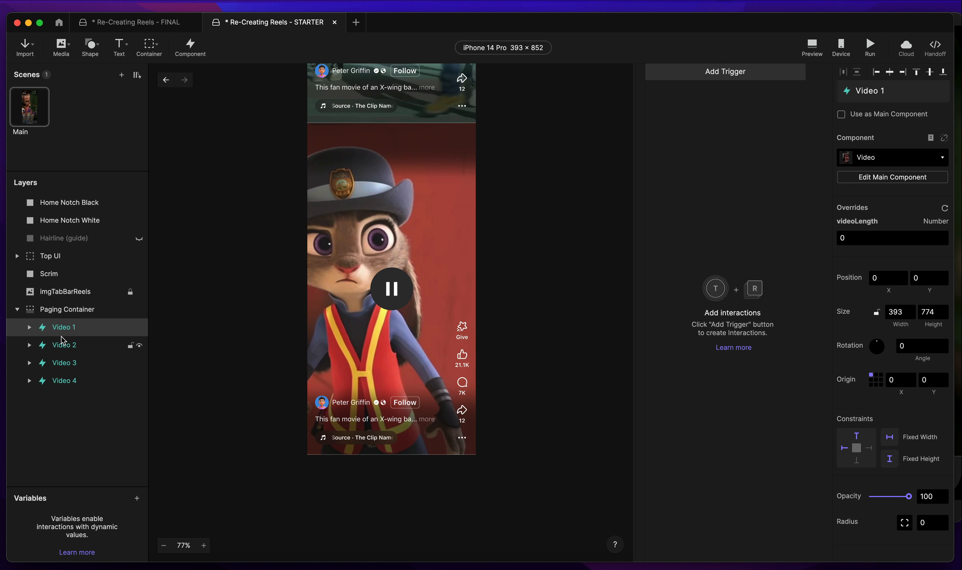
# Set the videoLength override of Video 1 to 12.
pyautogui.click(863, 237)
pyautogui.write('12')
pyautogui.press('Return')
# Check the length of the Clip layer inside Video 1 against its videoLength override, and collapse Video 1.
pyautogui.click(29, 328)
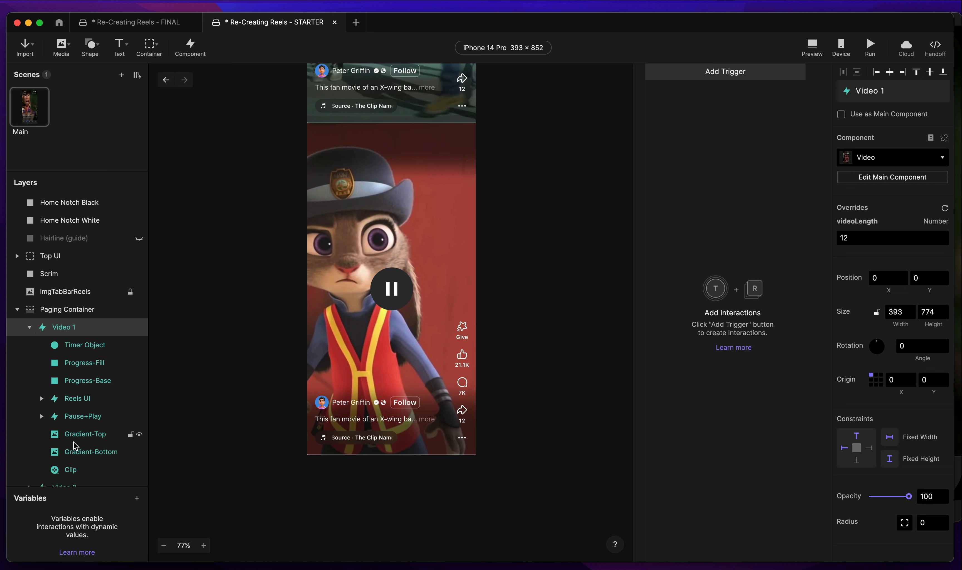
pyautogui.click(74, 470)
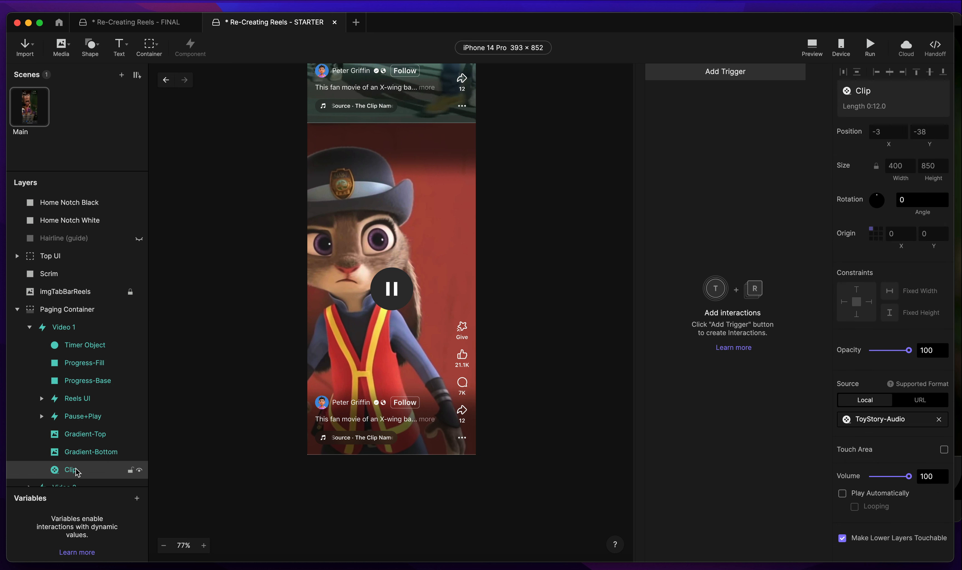
pyautogui.scroll(-2, 84, 445)
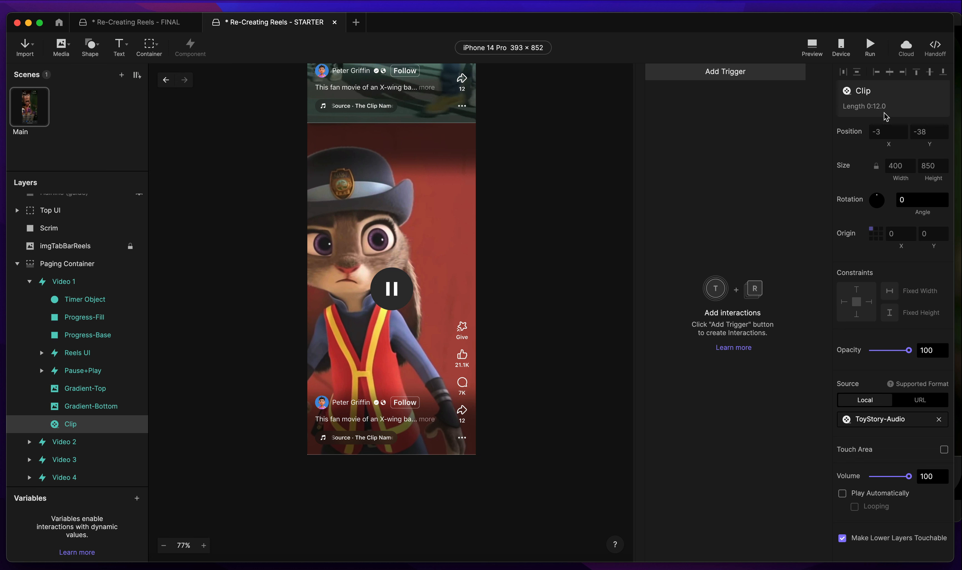
pyautogui.click(64, 285)
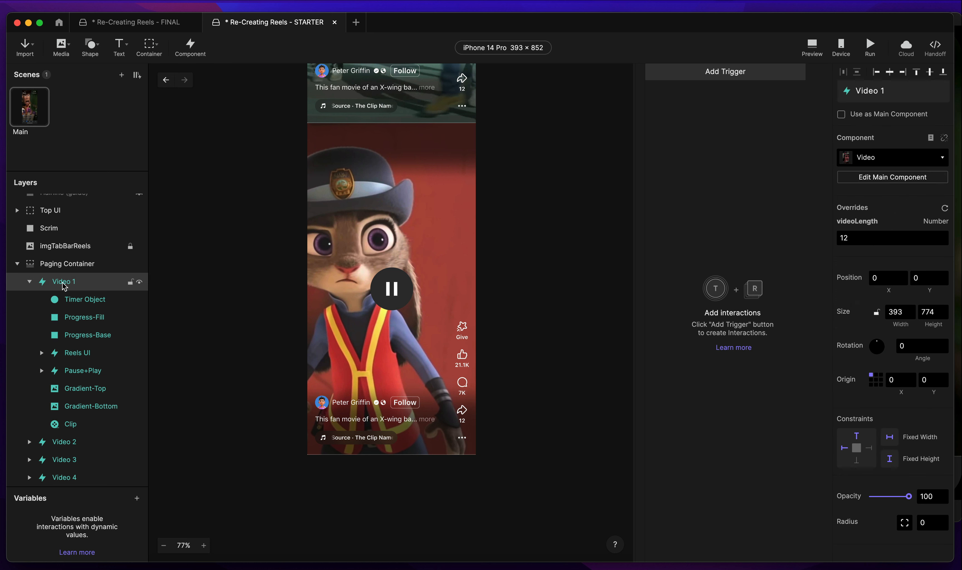
pyautogui.click(29, 281)
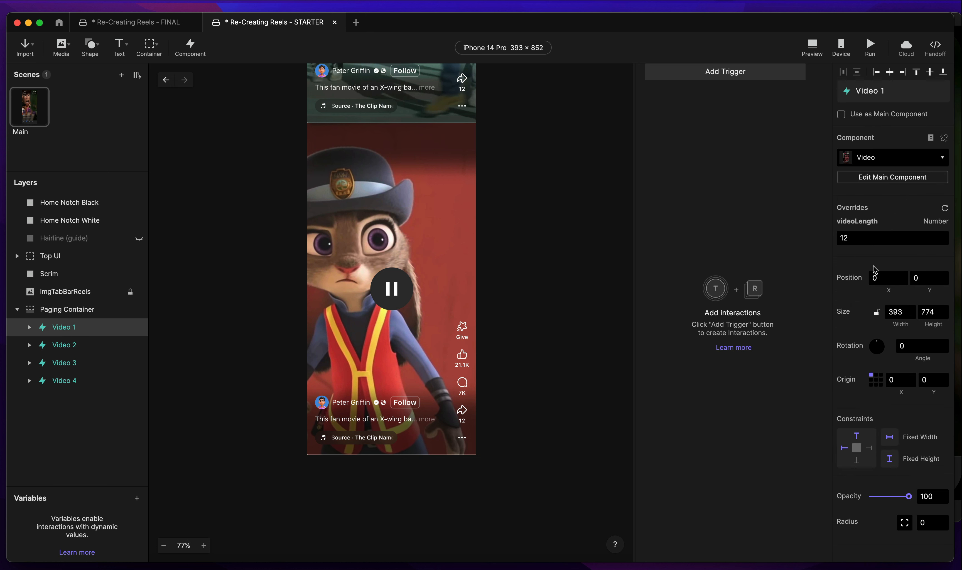
# Set the videoLength override to 12 for Video 2, Video 3 and Video 4.
pyautogui.click(81, 345)
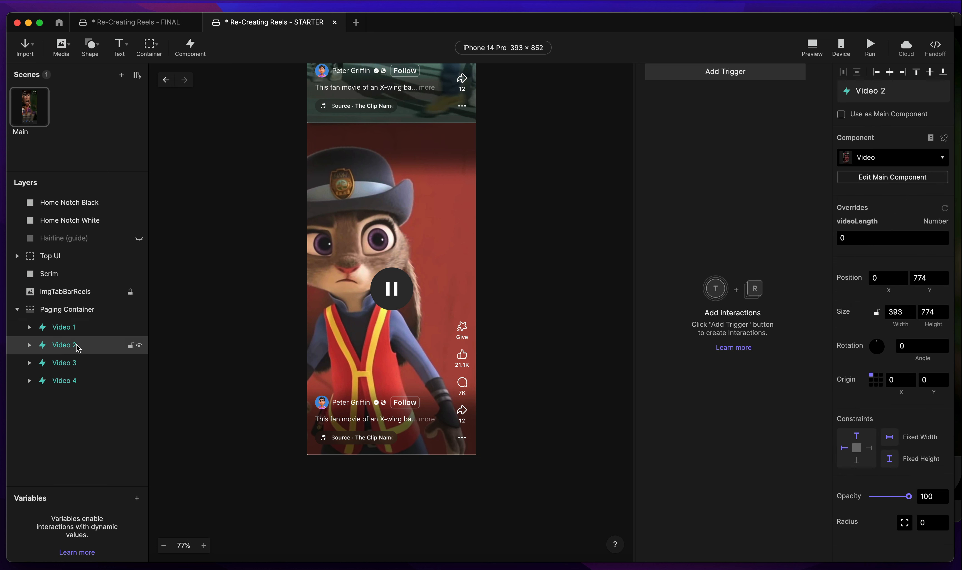
pyautogui.click(850, 238)
pyautogui.write('12')
pyautogui.click(127, 362)
pyautogui.click(879, 239)
pyautogui.write('12')
pyautogui.press('Return')
pyautogui.click(92, 381)
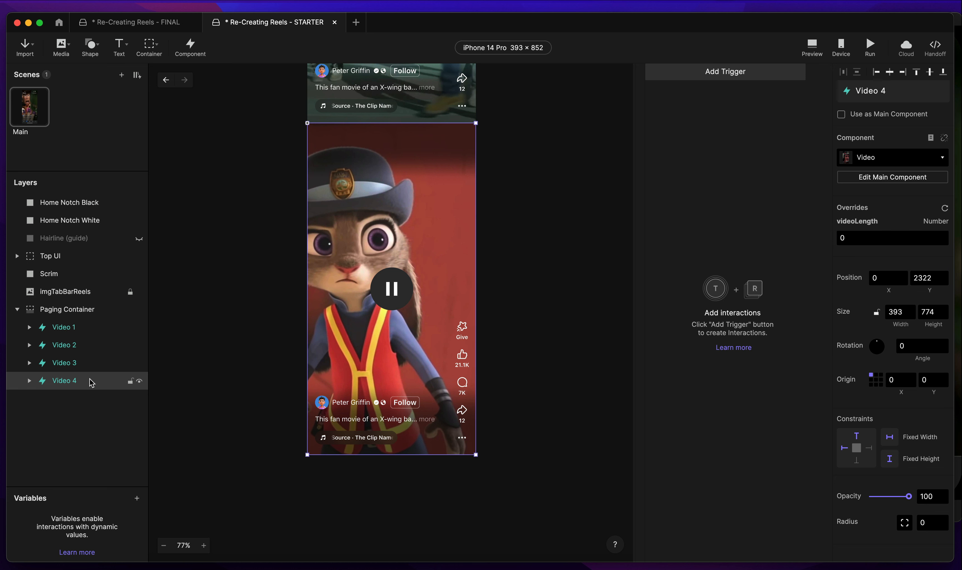
pyautogui.click(850, 238)
pyautogui.press('Return')
# Open the prototype preview over the canvas and page through the reels to the fourth video.
pyautogui.click(813, 47)
pyautogui.moveTo(826, 31); pyautogui.dragTo(501, 81)
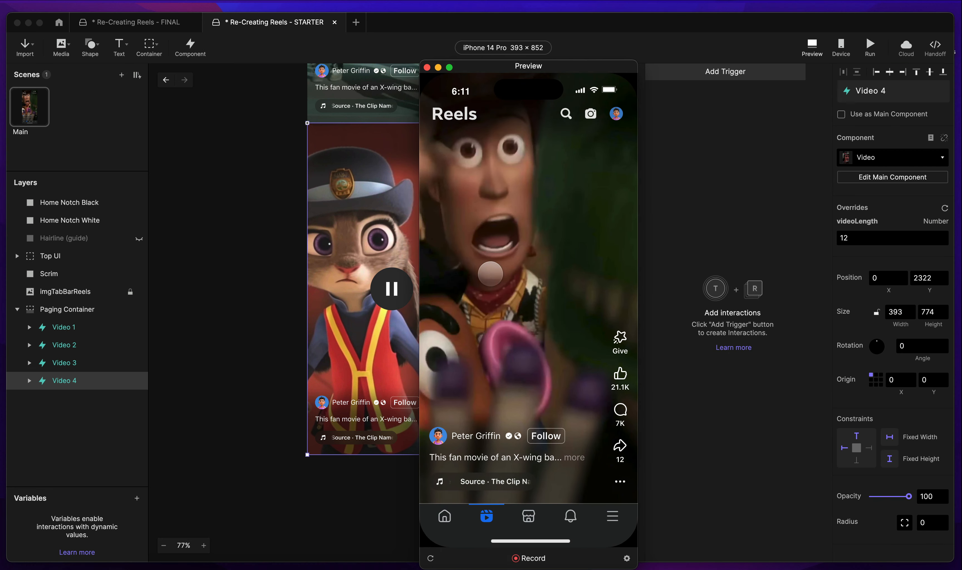
pyautogui.moveTo(514, 305); pyautogui.dragTo(517, 160)
pyautogui.moveTo(545, 327); pyautogui.dragTo(544, 140)
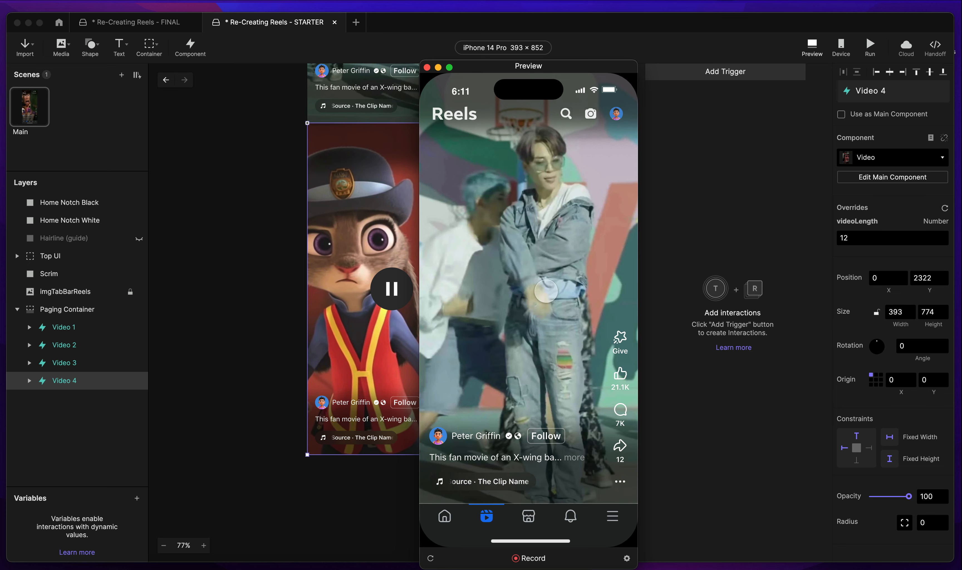
pyautogui.moveTo(545, 291); pyautogui.dragTo(539, 71)
pyautogui.moveTo(539, 231); pyautogui.dragTo(540, 70)
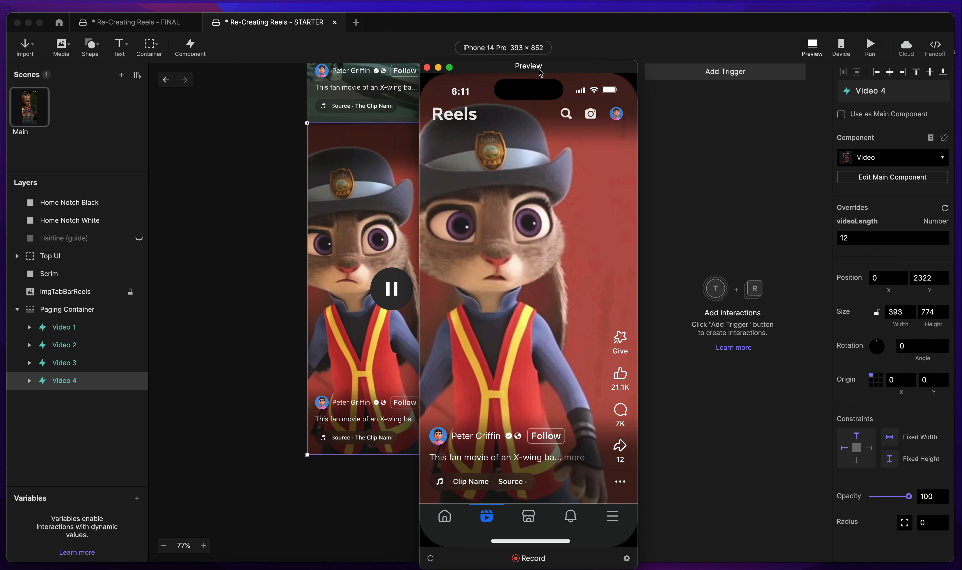
# Test pausing in the preview while paging back to the first reel, and close the preview.
pyautogui.click(519, 169)
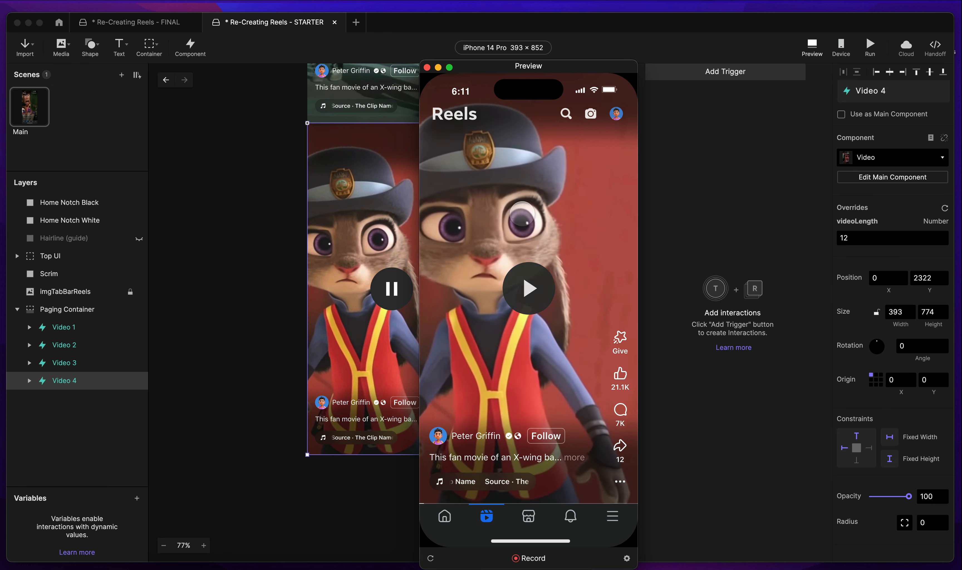
pyautogui.press('XF86AudioLowerVolume')
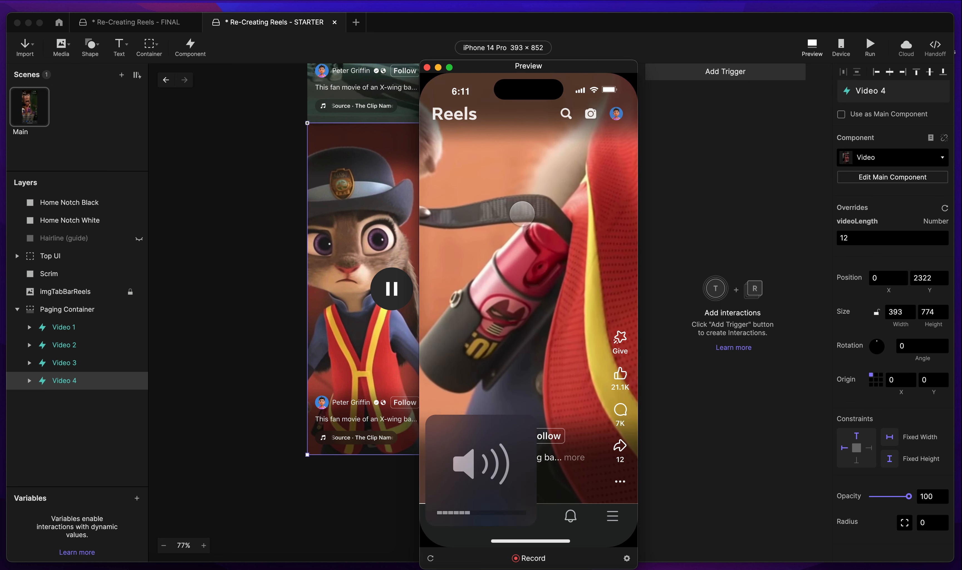
pyautogui.moveTo(534, 196); pyautogui.dragTo(536, 337)
pyautogui.moveTo(539, 219); pyautogui.dragTo(541, 338)
pyautogui.moveTo(541, 219); pyautogui.dragTo(543, 338)
pyautogui.click(552, 246)
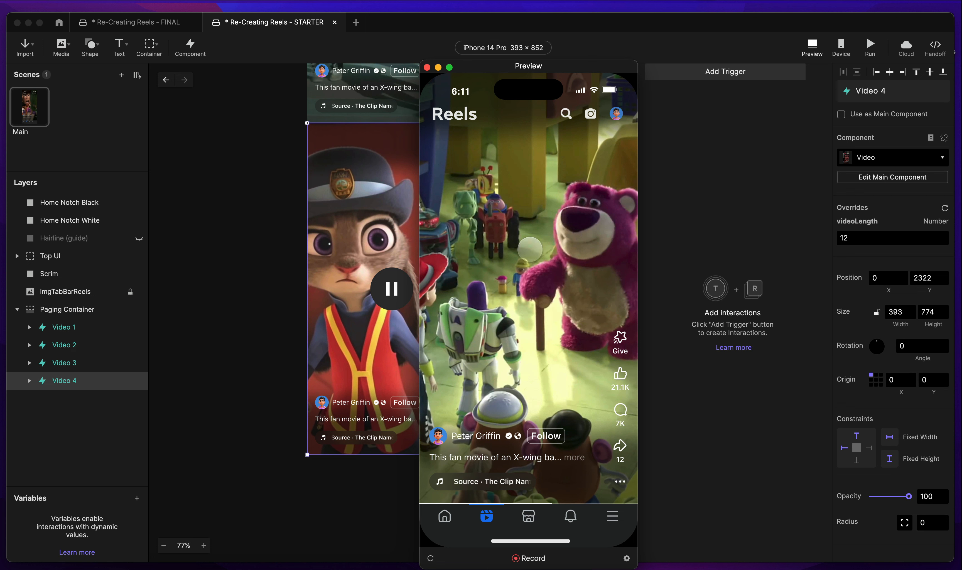
pyautogui.click(427, 67)
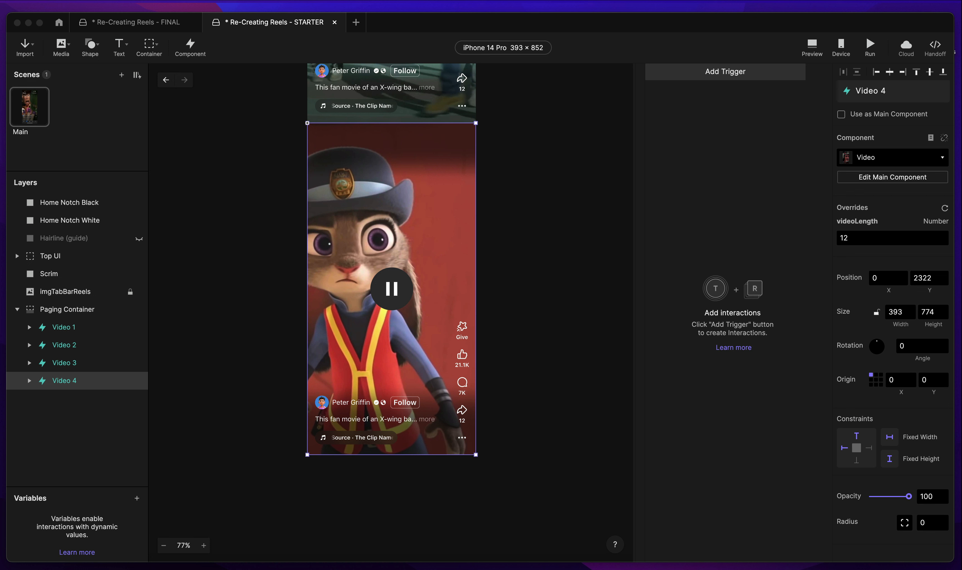
# Expand Video 1 and its Reels UI component to reach the layers that need their own content.
pyautogui.click(95, 328)
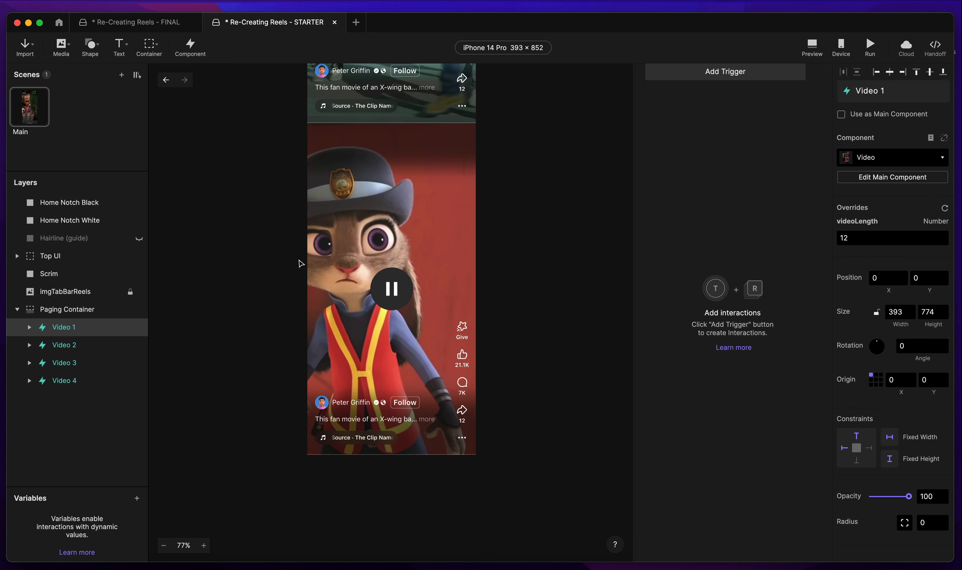
pyautogui.scroll(15, 328, 256)
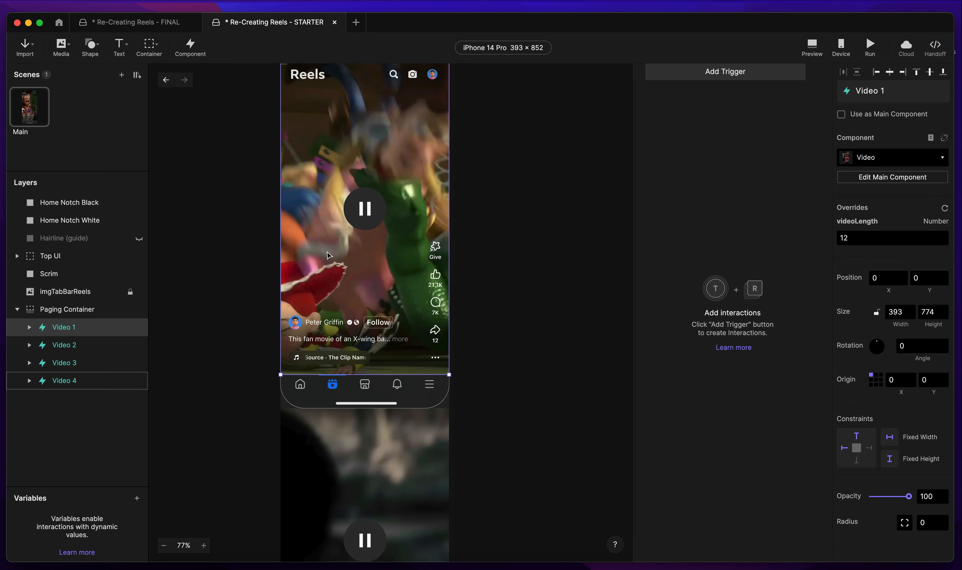
pyautogui.scroll(4, 327, 255)
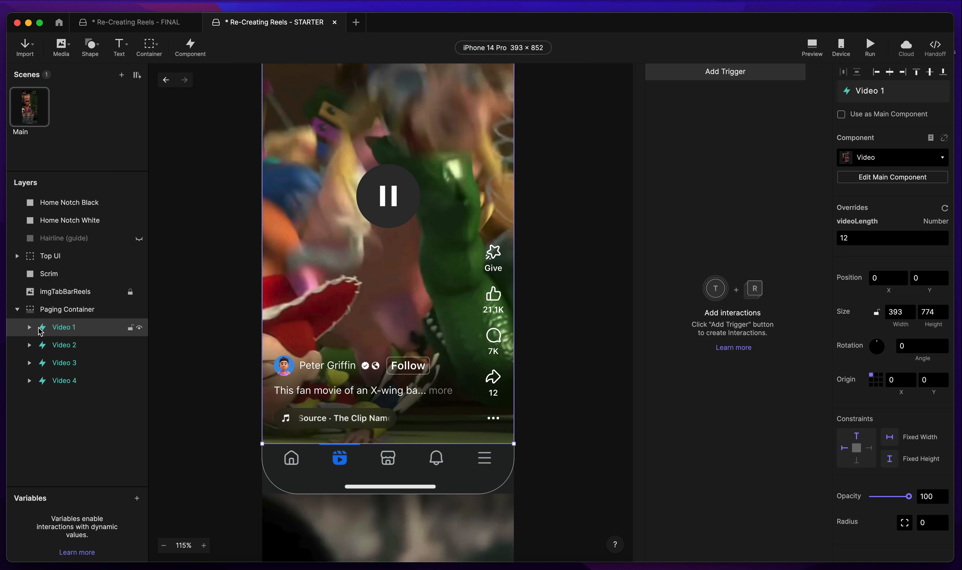
pyautogui.click(30, 328)
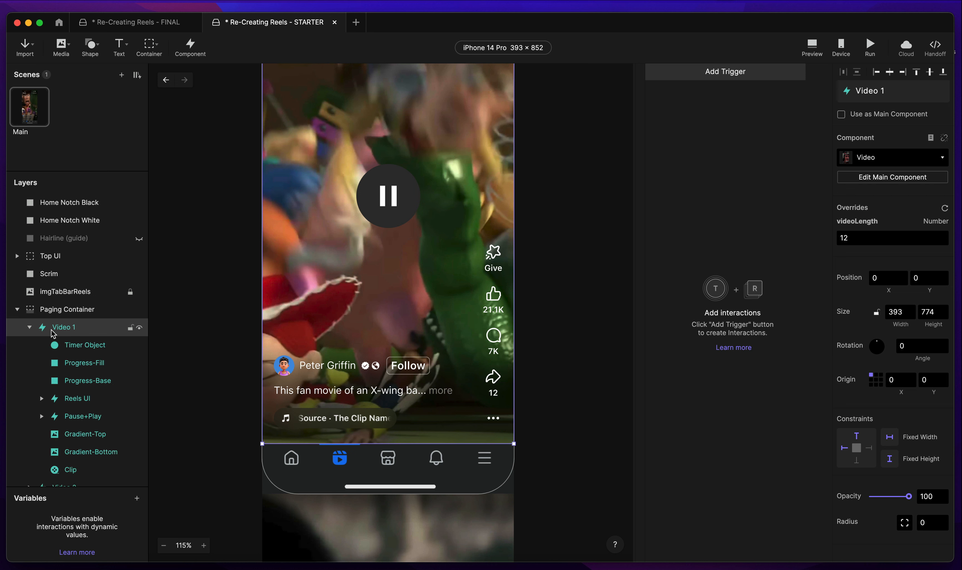
pyautogui.scroll(-2, 74, 348)
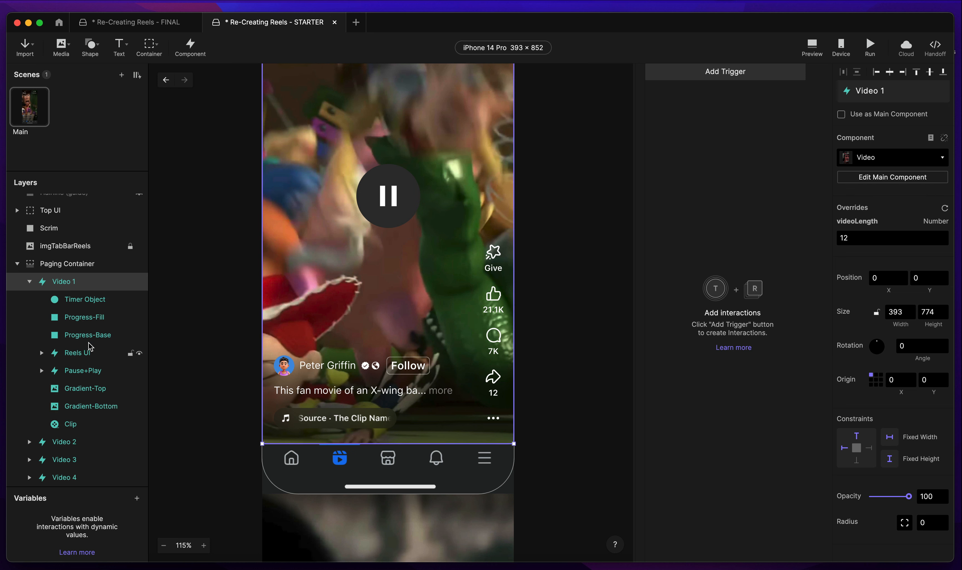
pyautogui.click(77, 353)
pyautogui.click(42, 353)
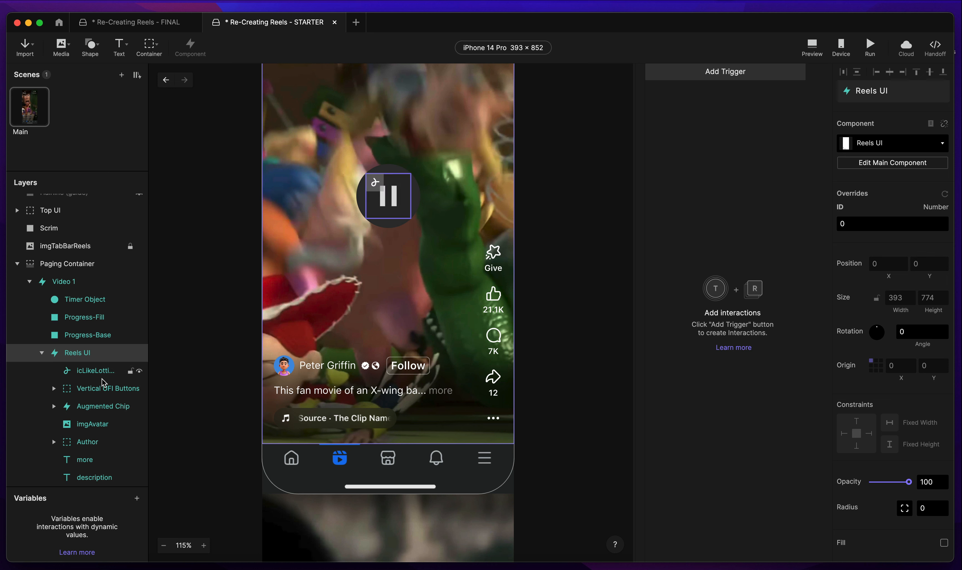
pyautogui.scroll(-5, 104, 381)
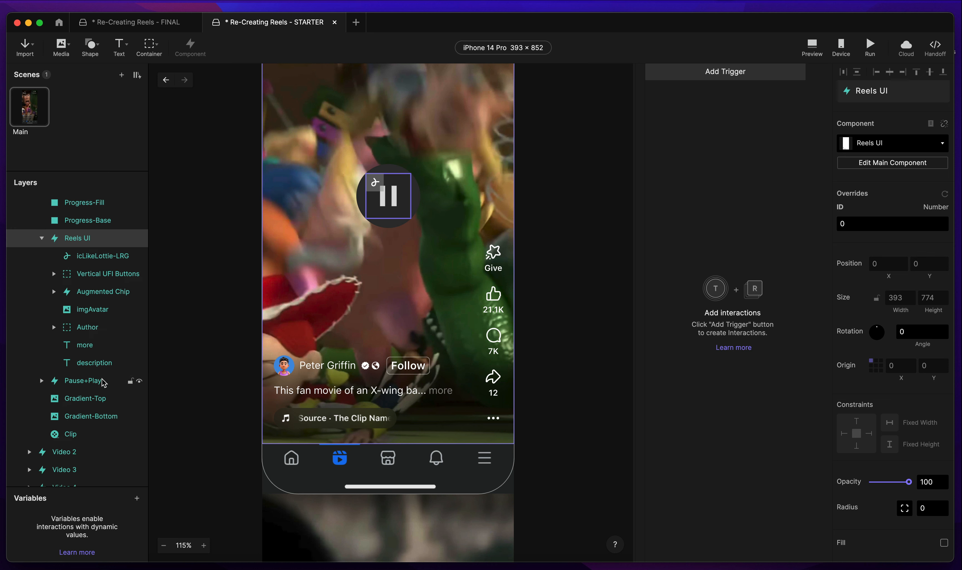
# Replace the image of imgAvatar in Video 1's Reels UI with imgAvatar-Video-1.jpg from the Avatars/Authors folder.
pyautogui.click(98, 313)
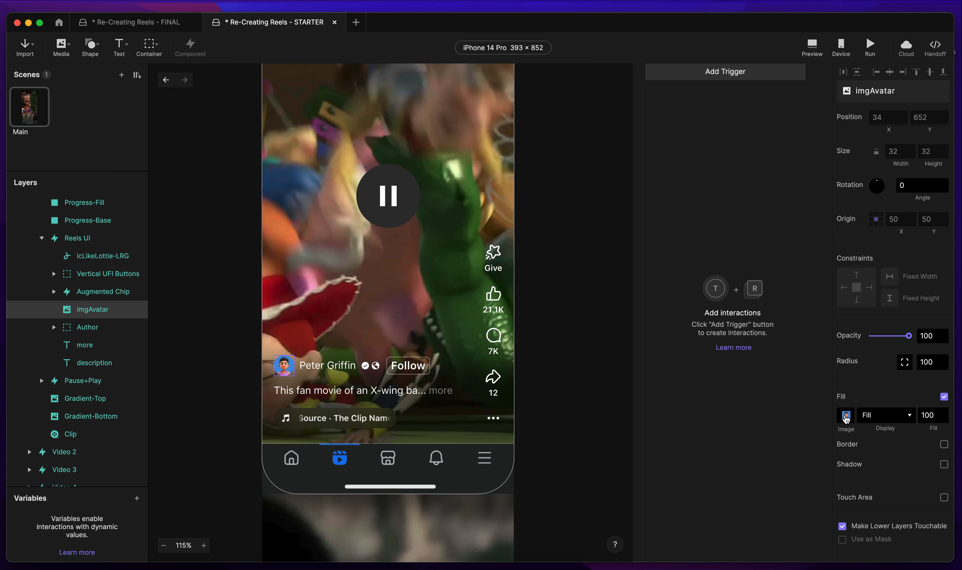
pyautogui.click(846, 416)
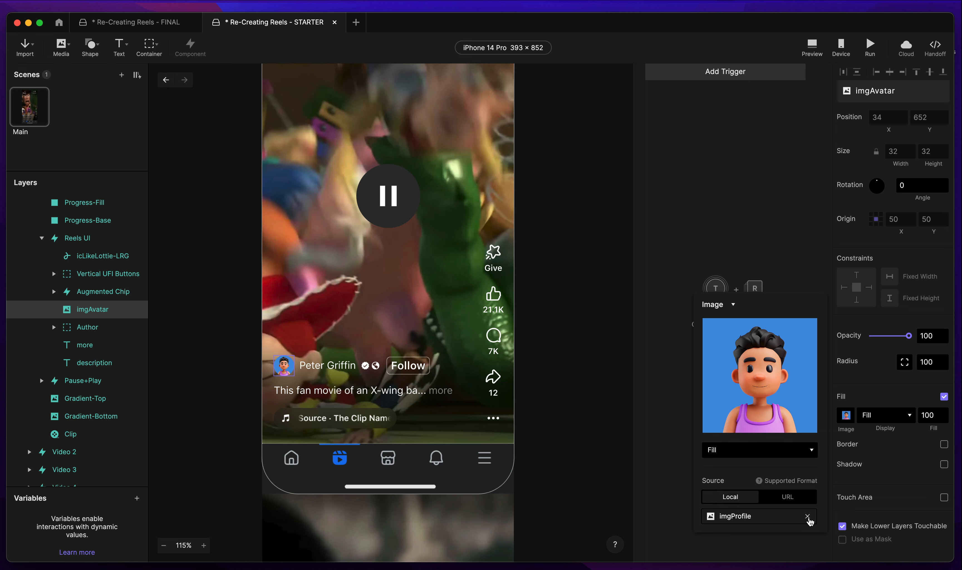
pyautogui.click(807, 517)
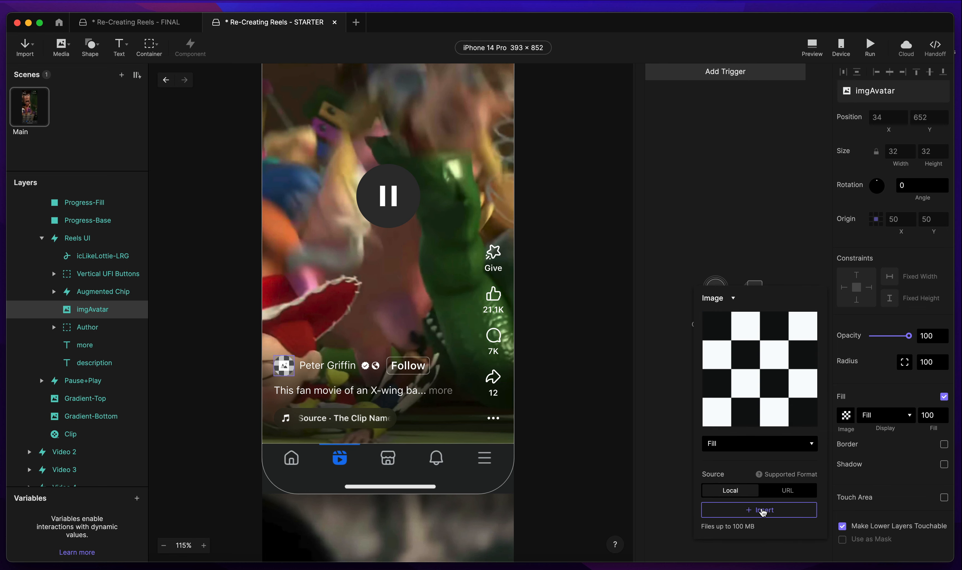
pyautogui.click(763, 511)
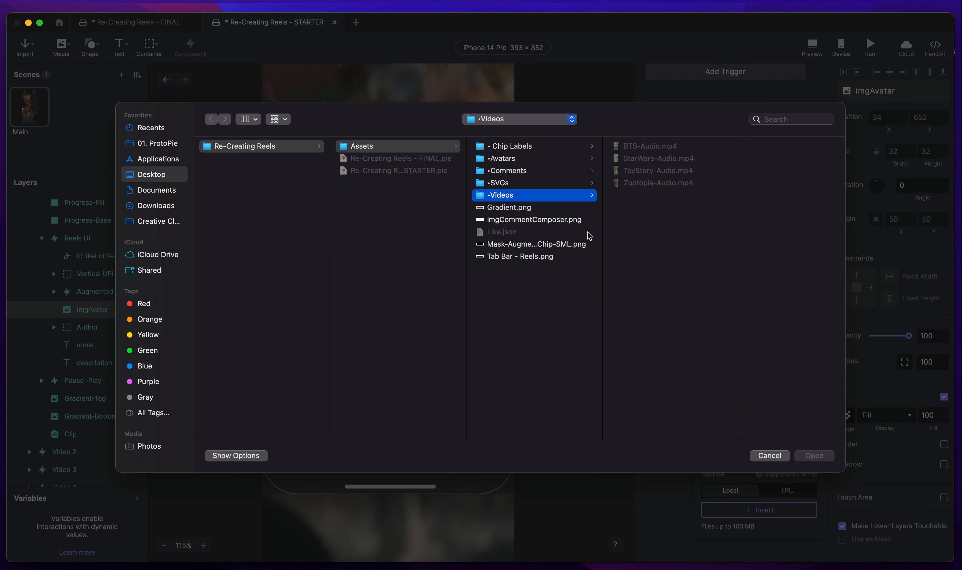
pyautogui.click(507, 161)
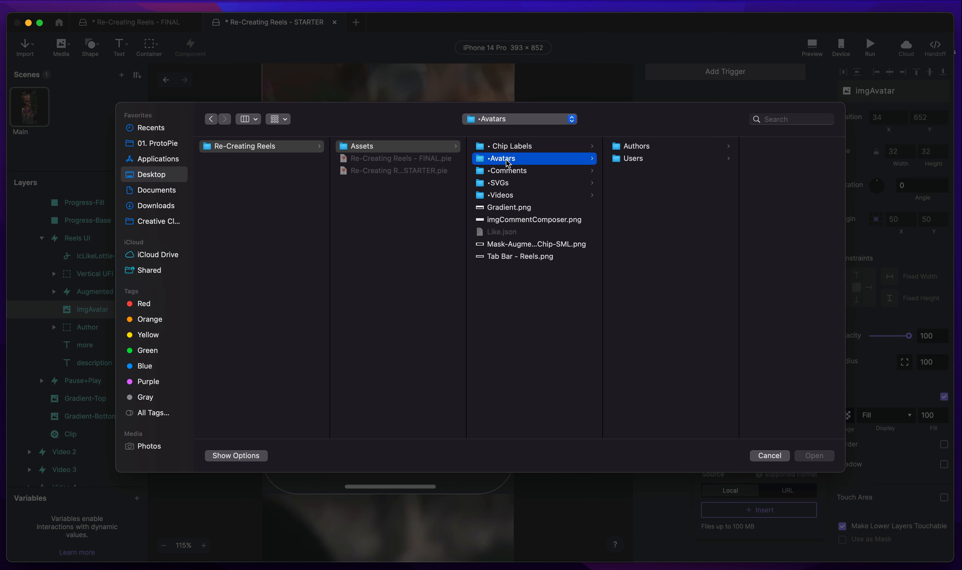
pyautogui.press('Right')
pyautogui.press('Right')
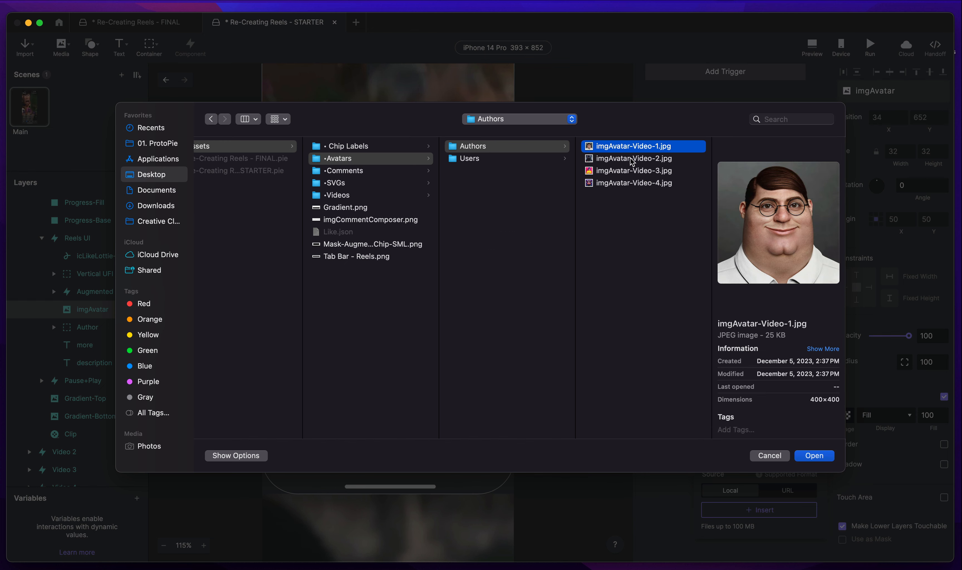
pyautogui.press('Return')
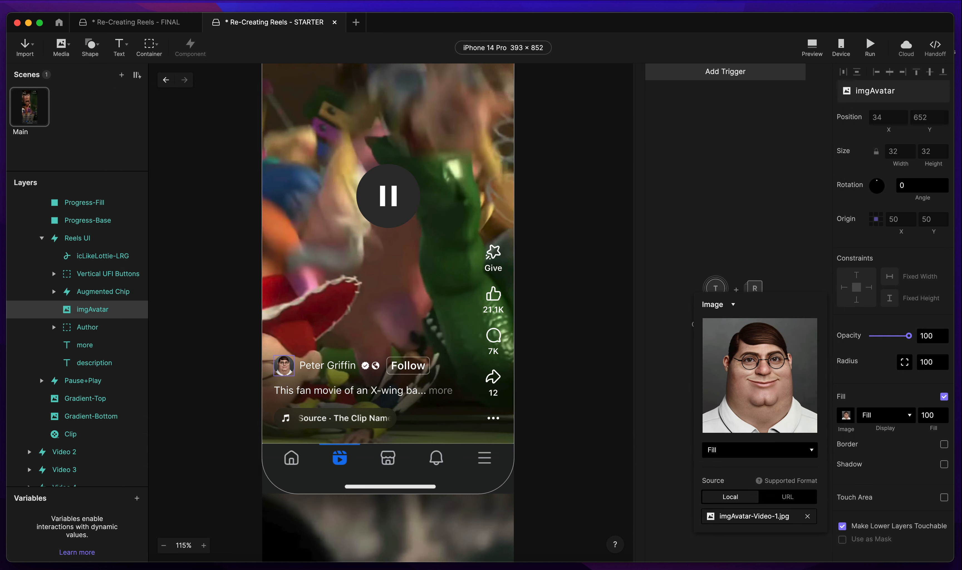
pyautogui.press('super+Tab')
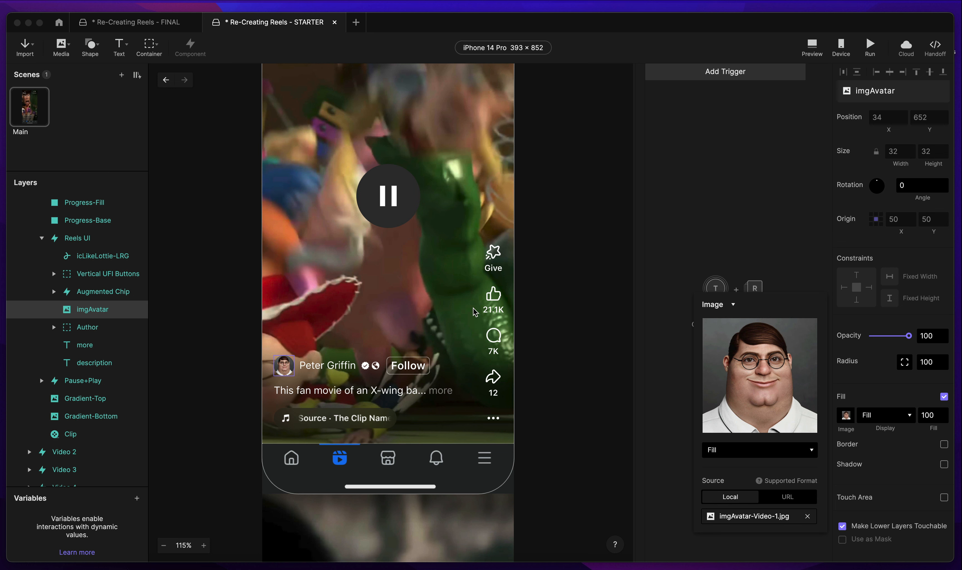
pyautogui.click(793, 249)
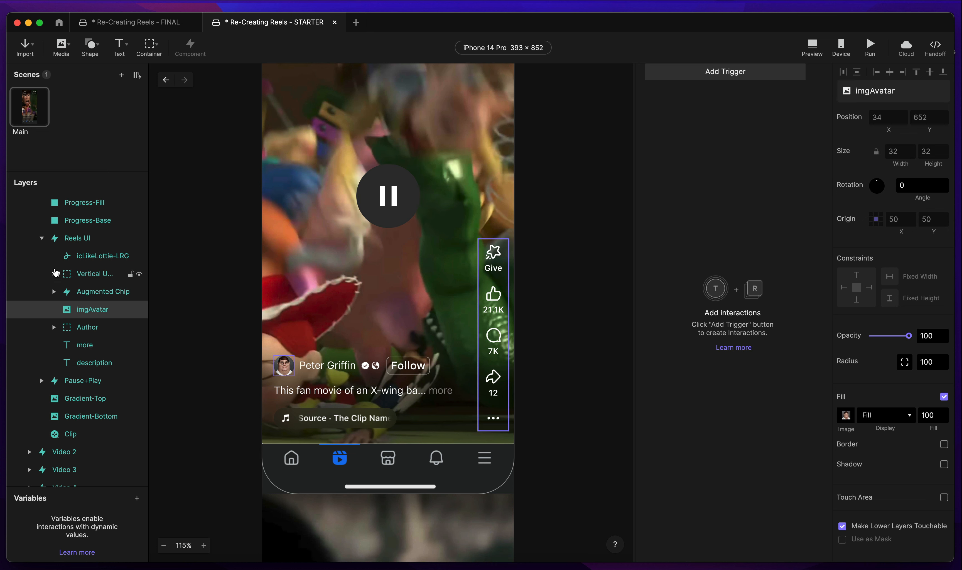
# Widen the layer list and expand the Augmented Chip and its Feed in Video 1 to reach imgLabelChip.
pyautogui.click(100, 292)
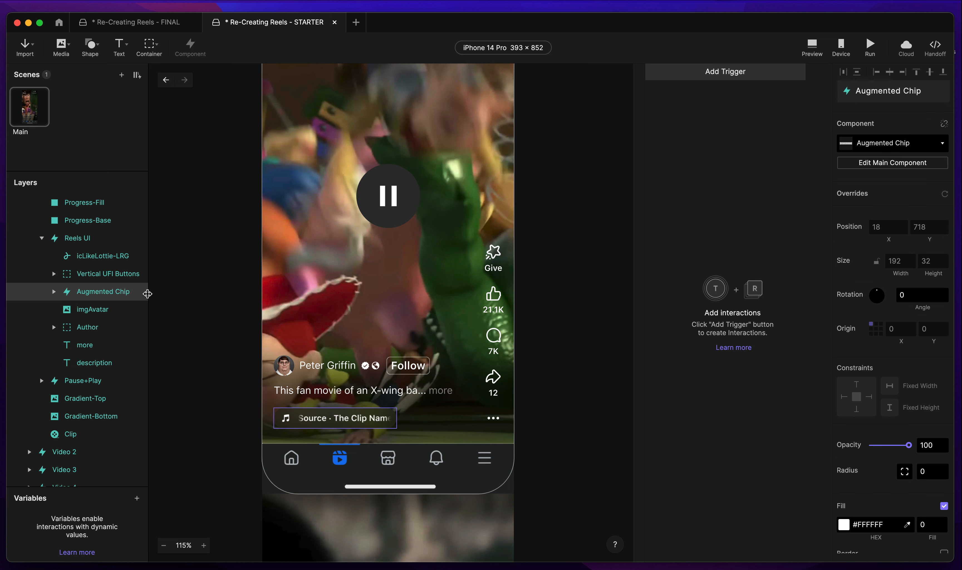
pyautogui.moveTo(145, 294); pyautogui.dragTo(181, 294)
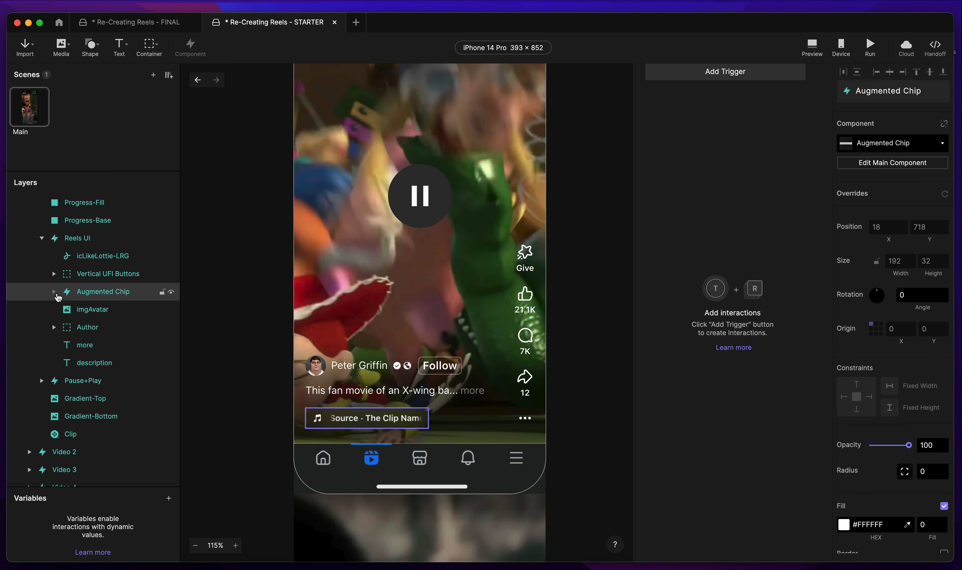
pyautogui.click(54, 292)
pyautogui.click(101, 328)
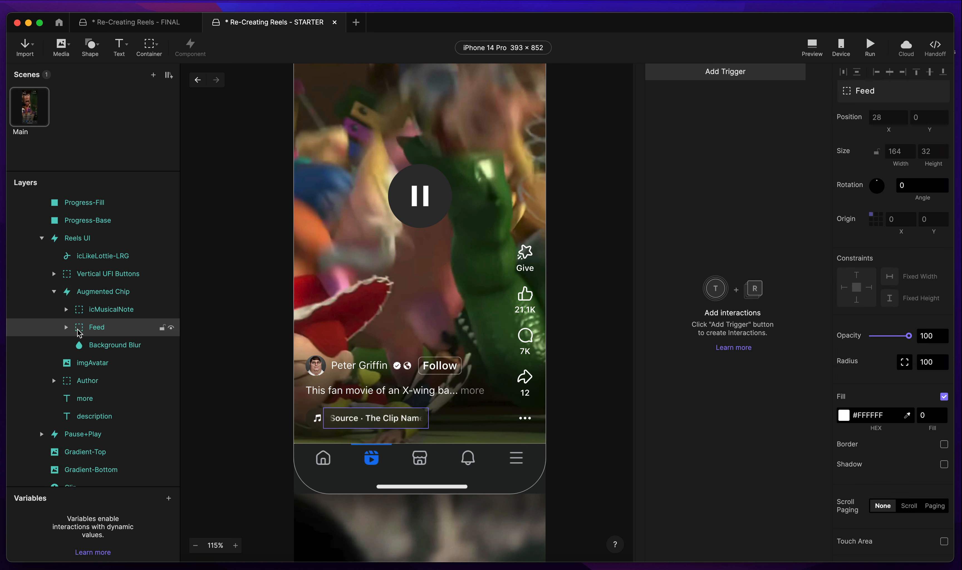
pyautogui.click(66, 327)
pyautogui.click(124, 346)
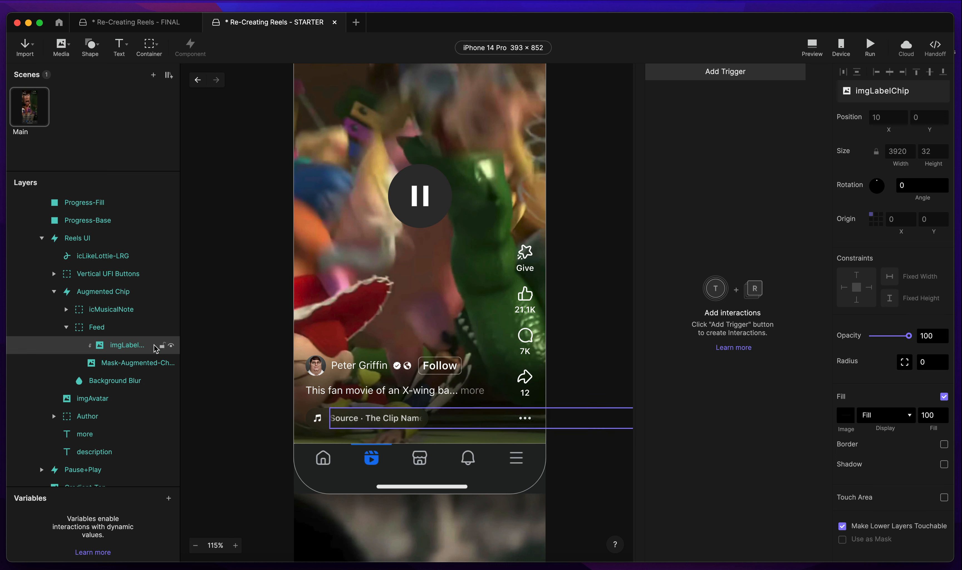
# Replace the image of imgLabelChip in Video 1 with imgLabelChip-Video-1.png from the Chip Labels folder.
pyautogui.click(846, 416)
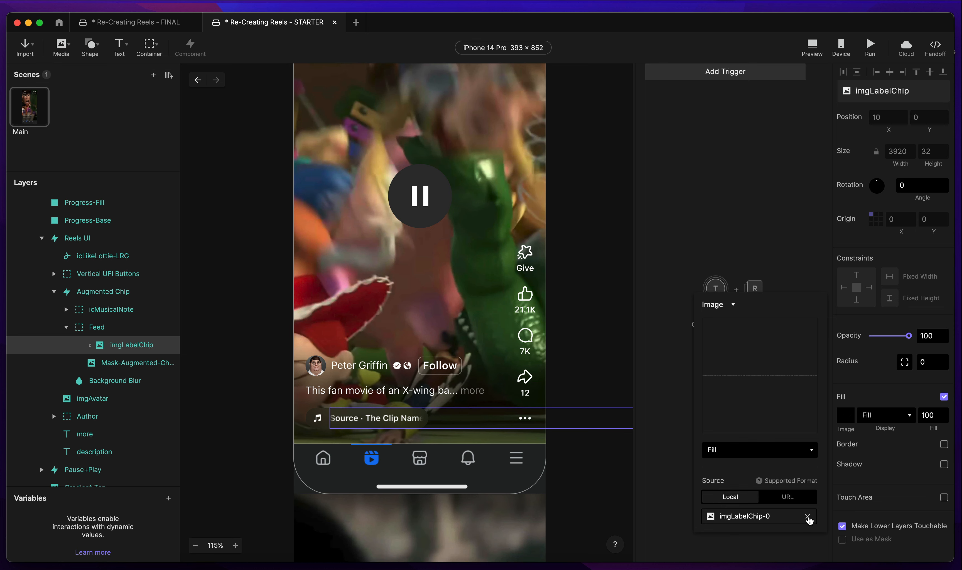
pyautogui.click(808, 517)
pyautogui.click(763, 511)
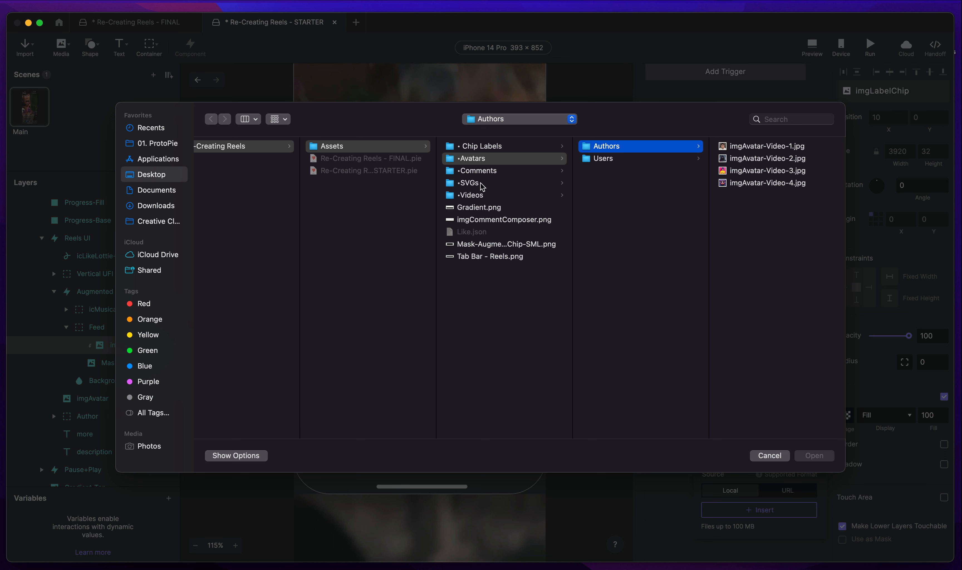
pyautogui.click(483, 184)
pyautogui.press('Up')
pyautogui.press('Up')
pyautogui.press('Up')
pyautogui.press('Right')
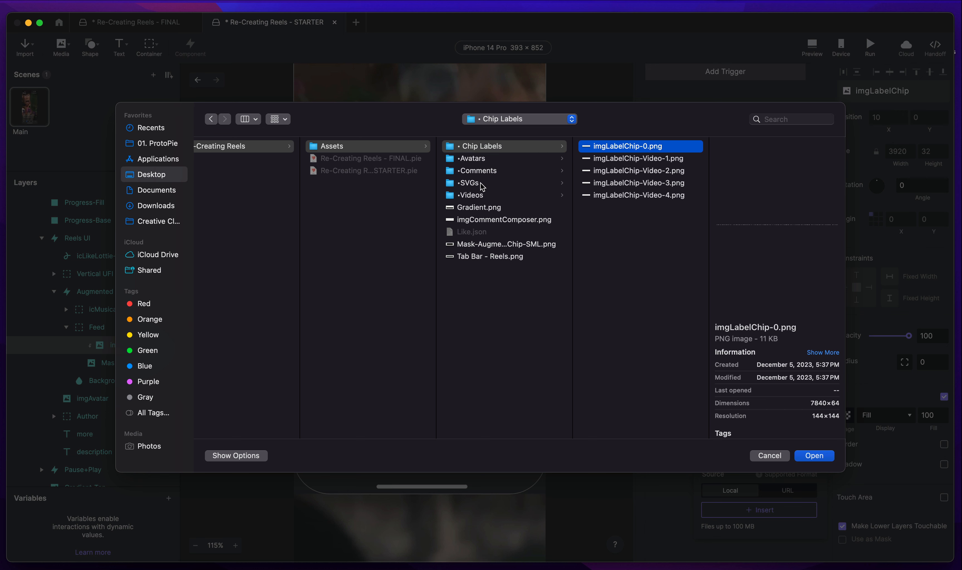
pyautogui.press('Down')
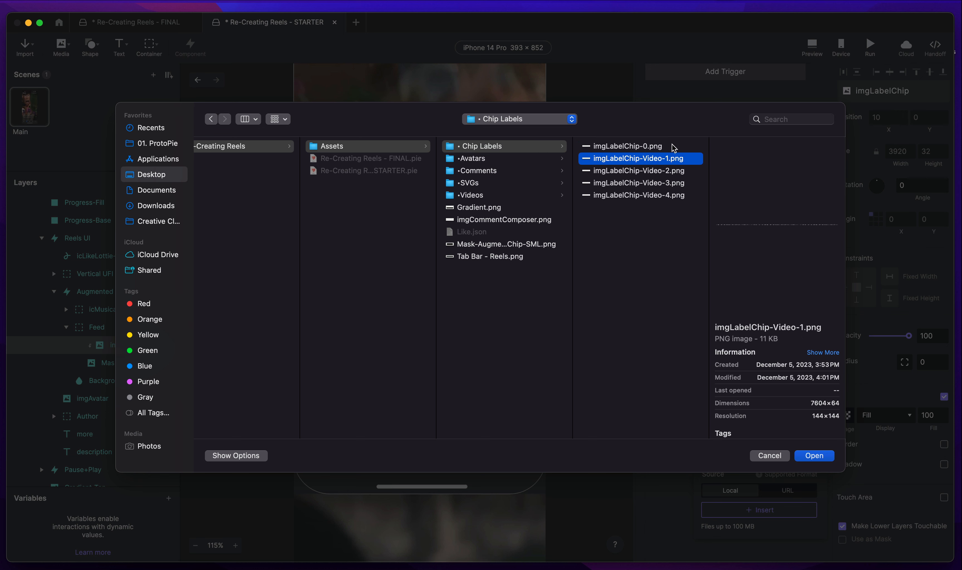
pyautogui.doubleClick(664, 160)
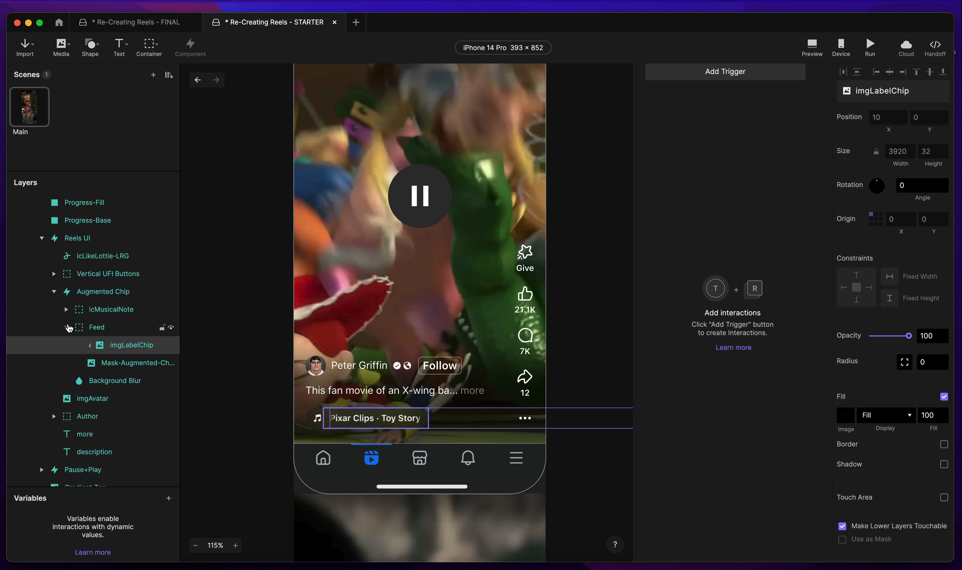
# Collapse Video 1's layers and expand Video 2 and its Reels UI component.
pyautogui.click(66, 327)
pyautogui.click(42, 238)
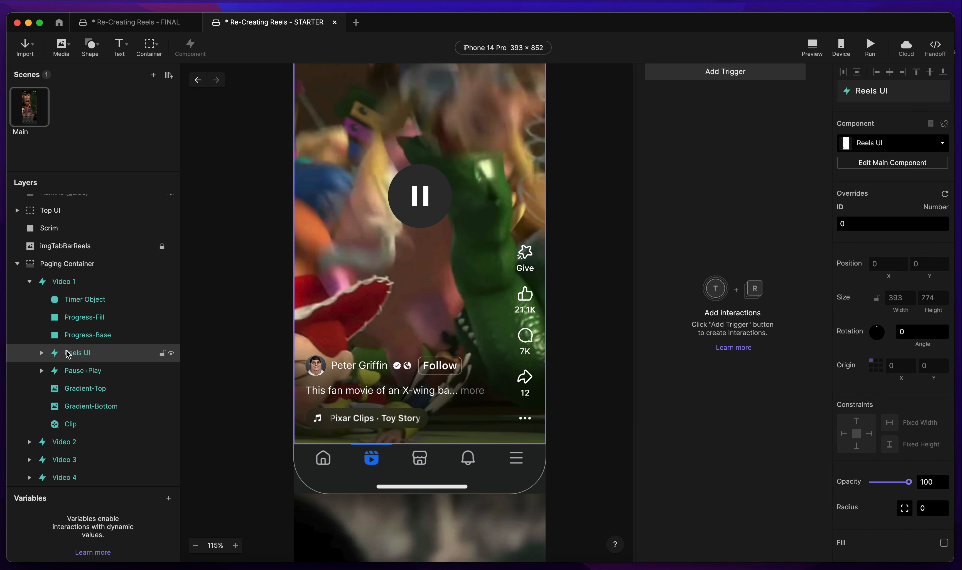
pyautogui.click(35, 283)
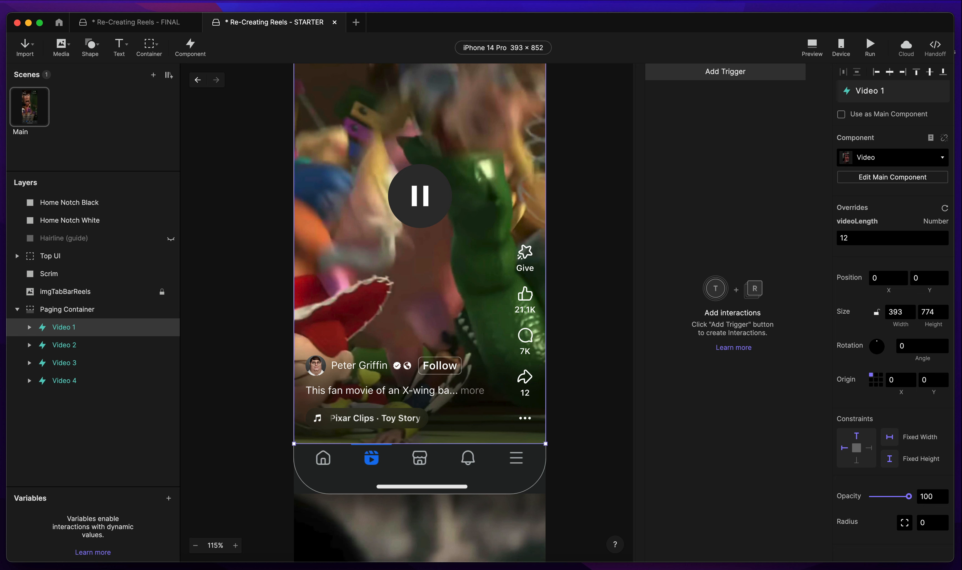
pyautogui.click(83, 346)
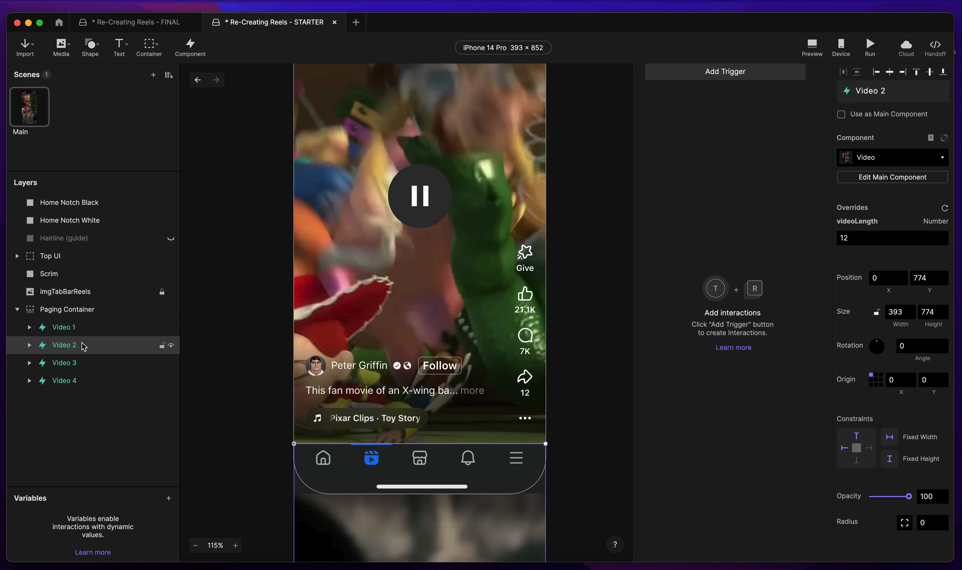
pyautogui.click(31, 347)
pyautogui.scroll(-2, 76, 361)
pyautogui.click(84, 373)
pyautogui.click(42, 370)
pyautogui.scroll(-5, 98, 395)
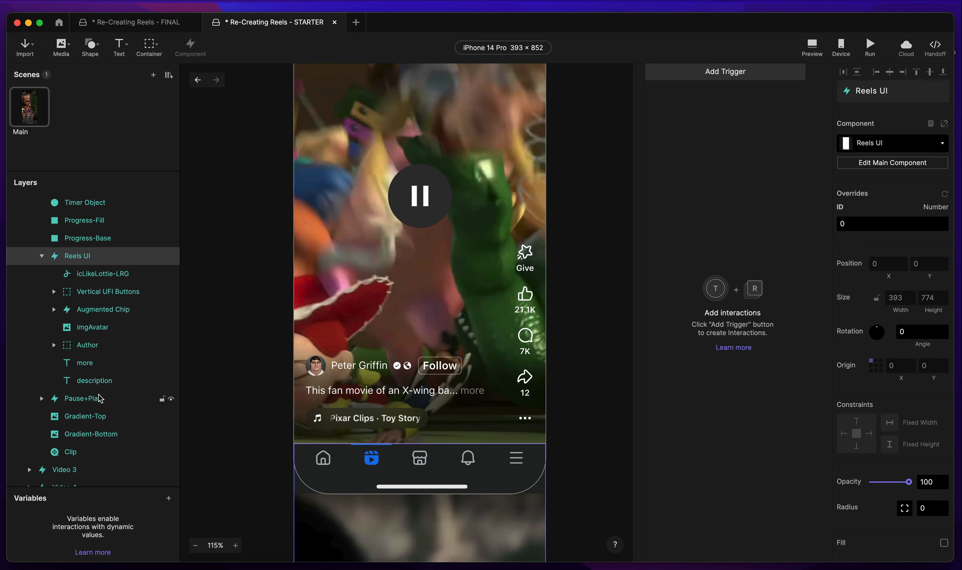
# Replace the image of imgAvatar in Video 2's Reels UI with imgAvatar-Video-2.jpg from the Avatars/Authors folder.
pyautogui.click(93, 328)
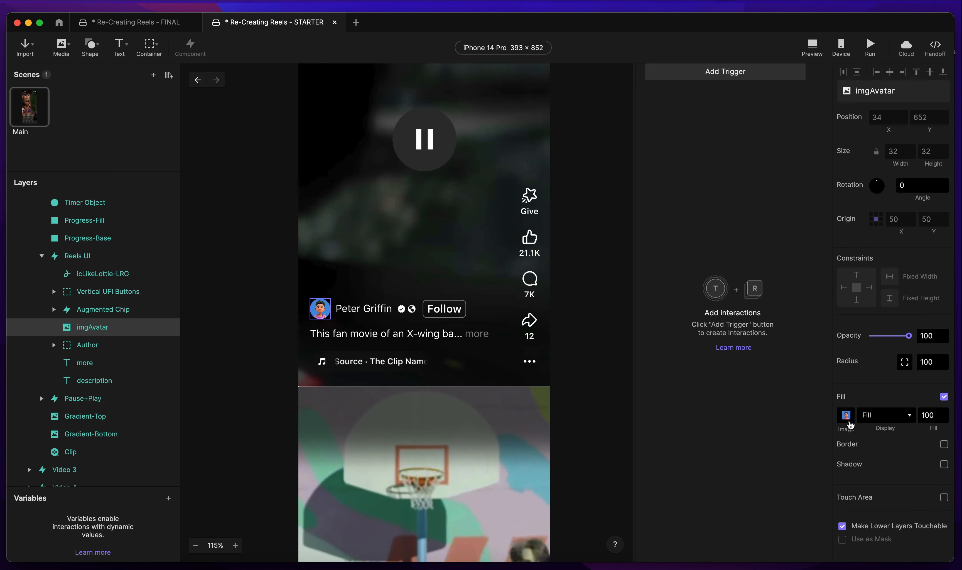
pyautogui.click(850, 424)
pyautogui.click(811, 522)
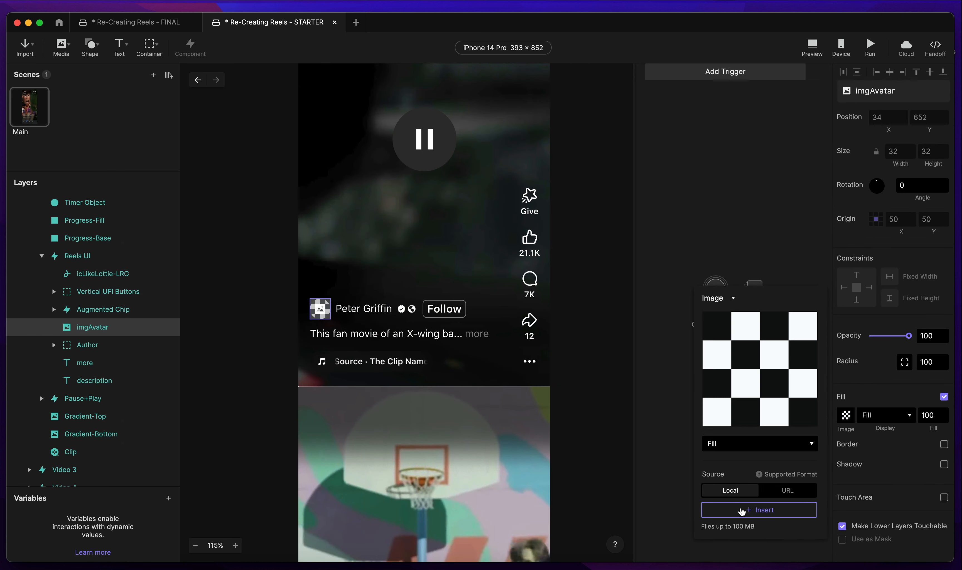
pyautogui.click(742, 510)
pyautogui.click(508, 161)
pyautogui.press('Down')
pyautogui.press('Return')
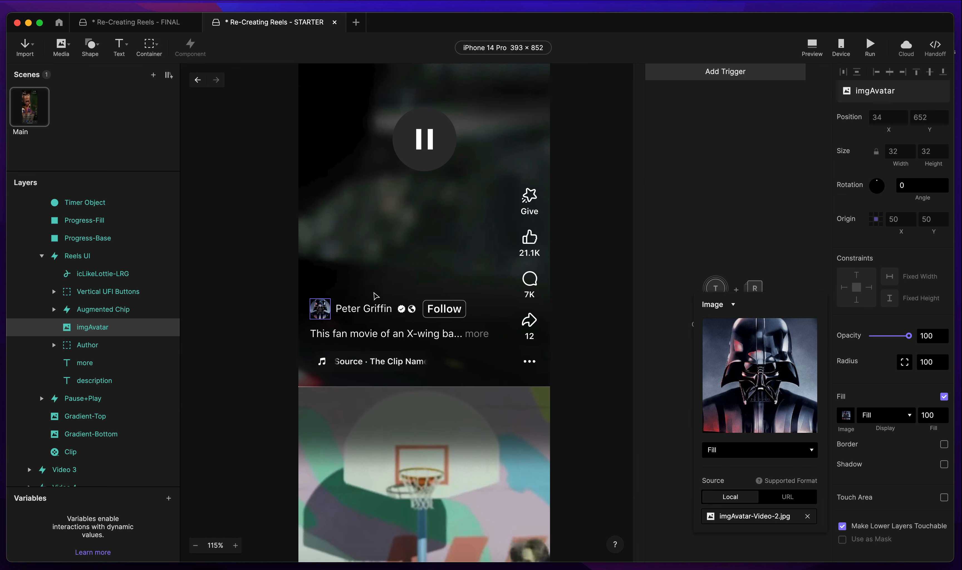
# Replace the imgLabelChip image inside the Feed of Video 2's Augmented Chip with imgLabelChip-Video-2.png.
pyautogui.scroll(5, 374, 299)
pyautogui.scroll(-2, 442, 339)
pyautogui.click(72, 319)
pyautogui.click(54, 310)
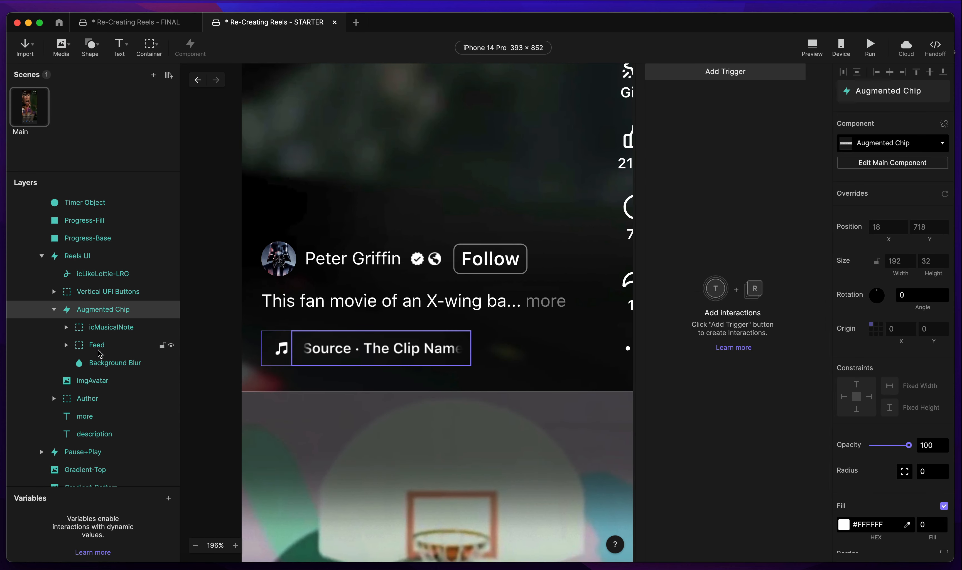
pyautogui.click(66, 345)
pyautogui.click(102, 364)
pyautogui.click(845, 415)
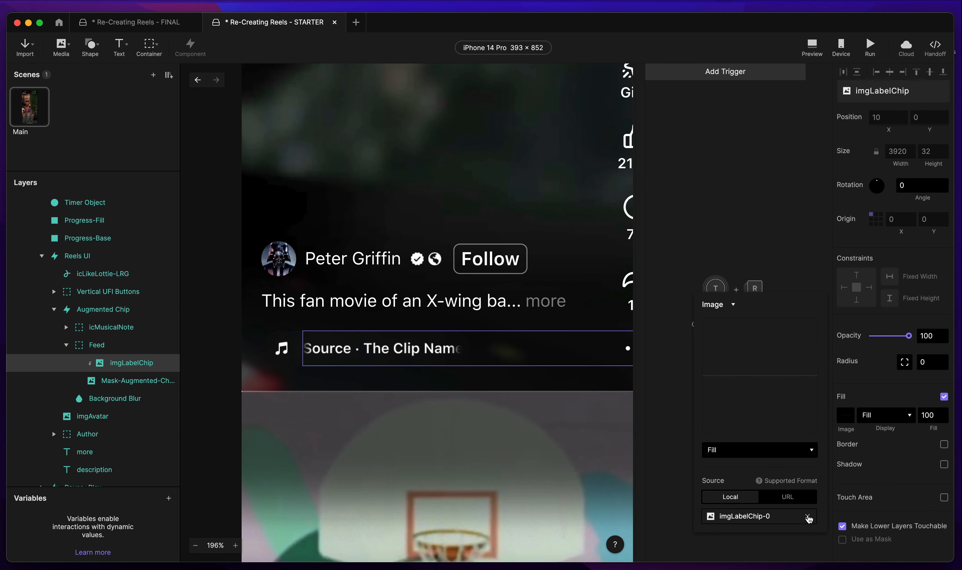
pyautogui.click(808, 516)
pyautogui.click(754, 510)
pyautogui.click(527, 152)
pyautogui.click(627, 172)
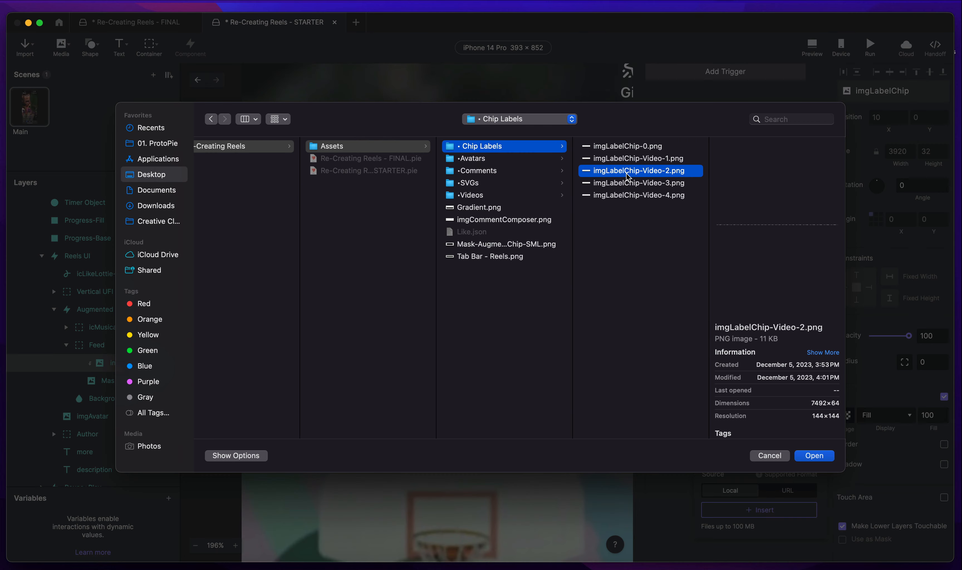
pyautogui.press('Return')
# Collapse Video 2's layers and expand Video 3 and its Reels UI component.
pyautogui.scroll(-10, 289, 343)
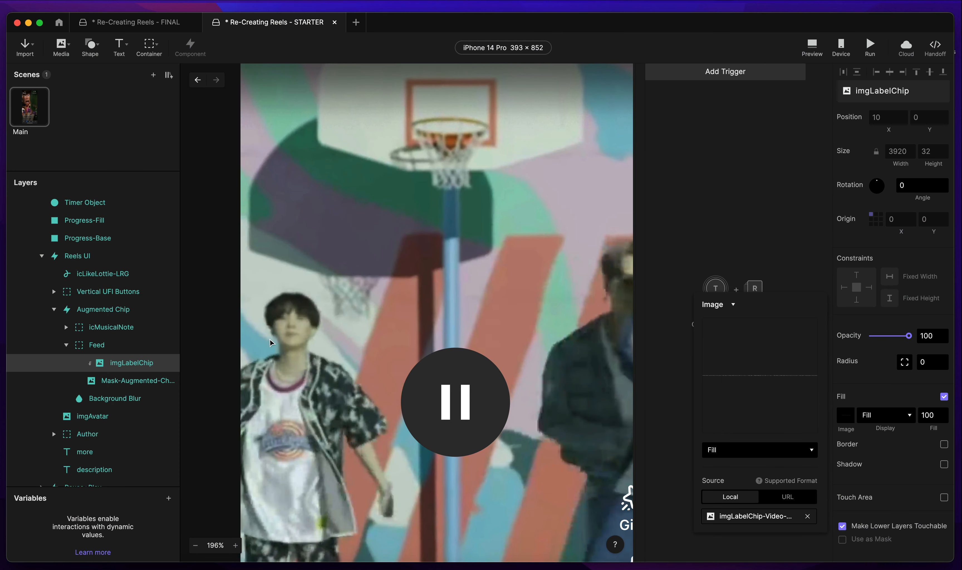
pyautogui.click(76, 256)
pyautogui.click(42, 256)
pyautogui.scroll(3, 68, 259)
pyautogui.click(30, 344)
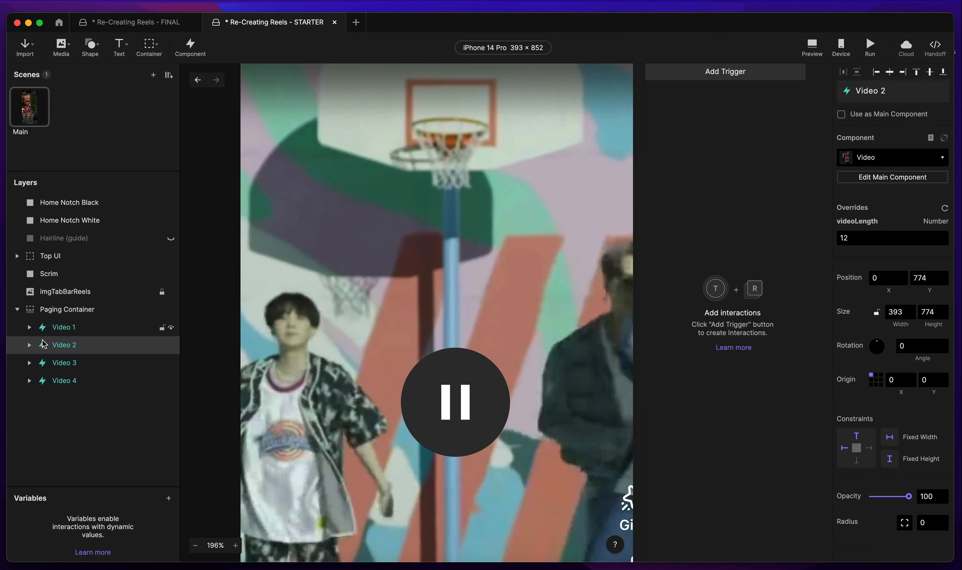
pyautogui.click(29, 361)
pyautogui.scroll(-3, 91, 391)
pyautogui.click(90, 408)
pyautogui.click(84, 390)
pyautogui.scroll(-10, 351, 378)
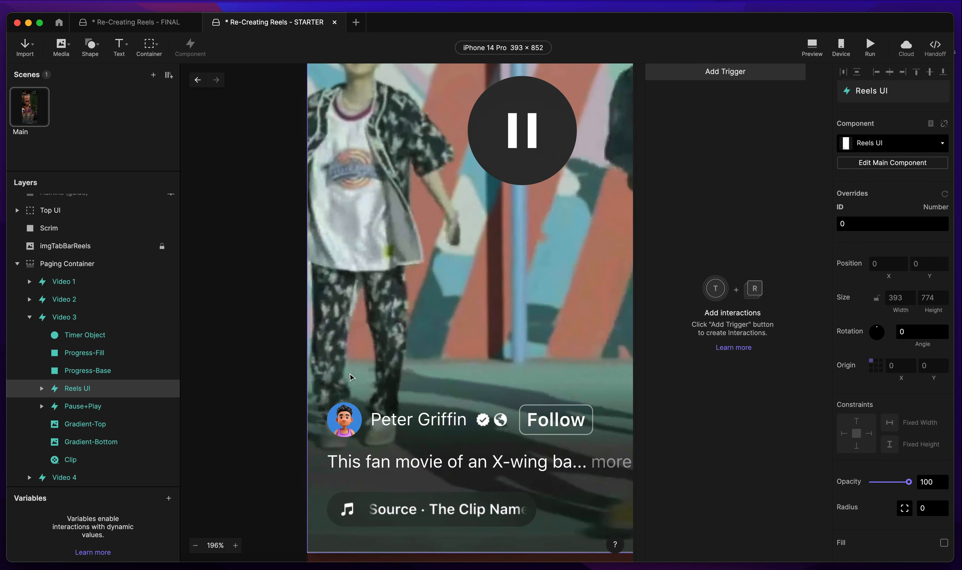
pyautogui.click(42, 389)
pyautogui.scroll(-3, 87, 416)
# Replace the image of imgAvatar in Video 3's Reels UI with imgAvatar-Video-3.jpg from the Avatars/Authors folder.
pyautogui.click(93, 373)
pyautogui.click(846, 415)
pyautogui.click(779, 481)
pyautogui.click(751, 511)
pyautogui.click(501, 158)
pyautogui.click(639, 160)
pyautogui.press('Up')
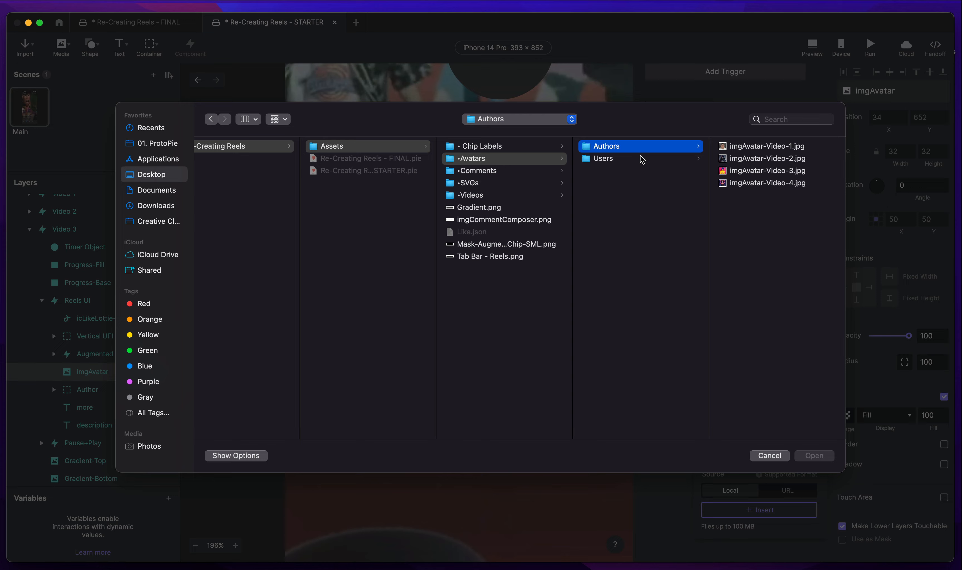
pyautogui.press('Right')
pyautogui.press('Down')
pyautogui.press('Down')
pyautogui.press('Return')
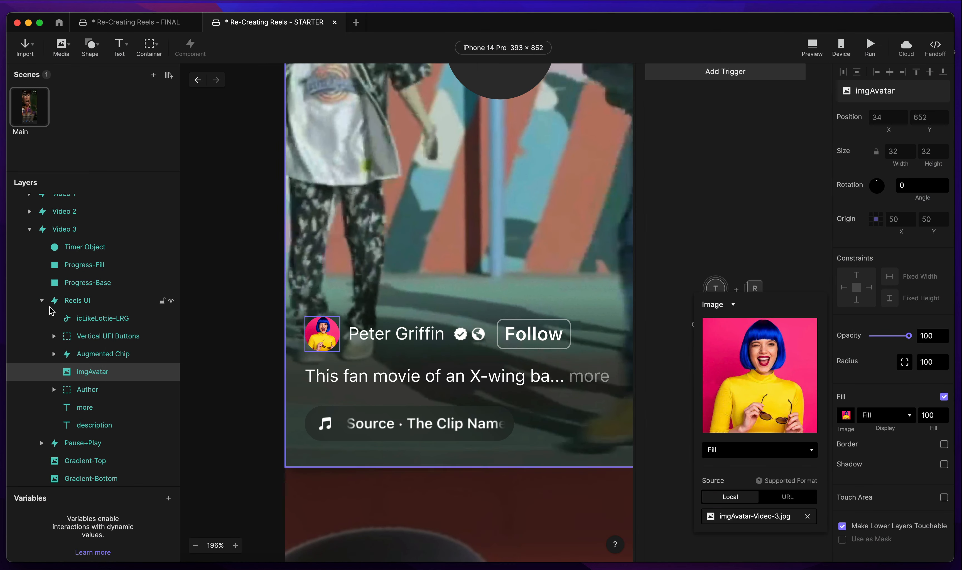
# Replace the imgLabelChip image inside the Feed of Video 3's Augmented Chip with imgLabelChip-Video-3.png.
pyautogui.click(78, 355)
pyautogui.click(54, 355)
pyautogui.click(66, 390)
pyautogui.click(111, 407)
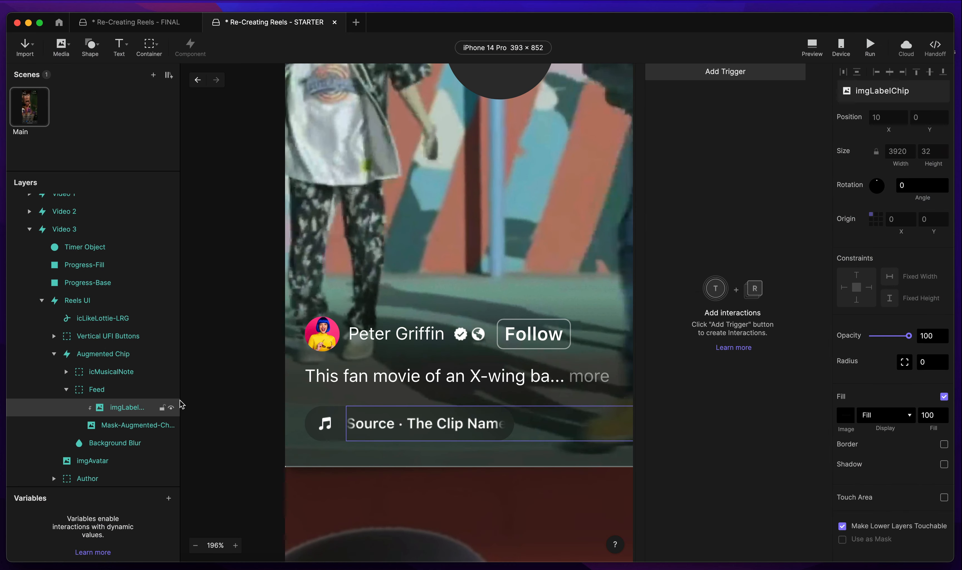
pyautogui.click(847, 416)
pyautogui.click(811, 520)
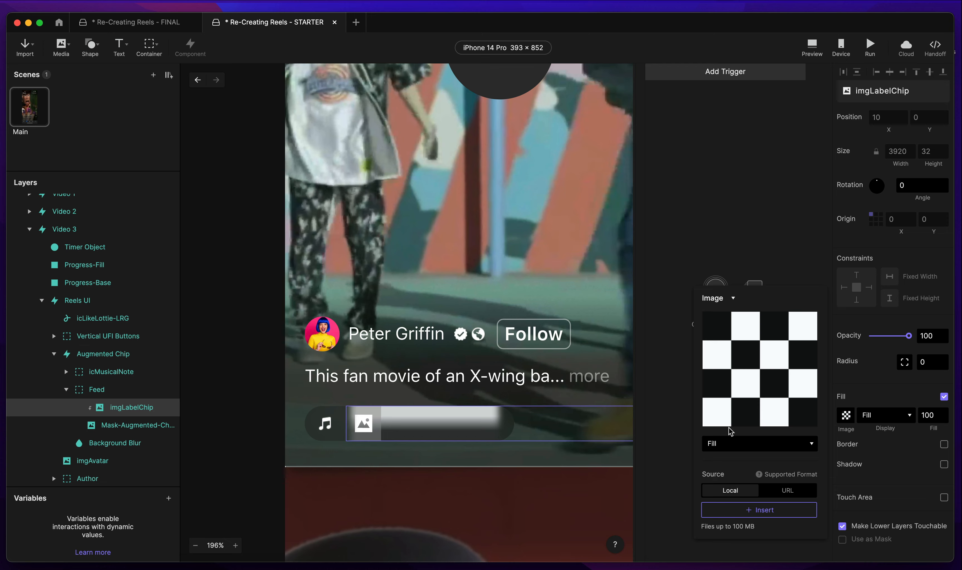
pyautogui.click(726, 511)
pyautogui.click(488, 146)
pyautogui.doubleClick(639, 187)
# Collapse Video 3's layers and expand Video 4 and its Reels UI component.
pyautogui.click(70, 233)
pyautogui.click(30, 230)
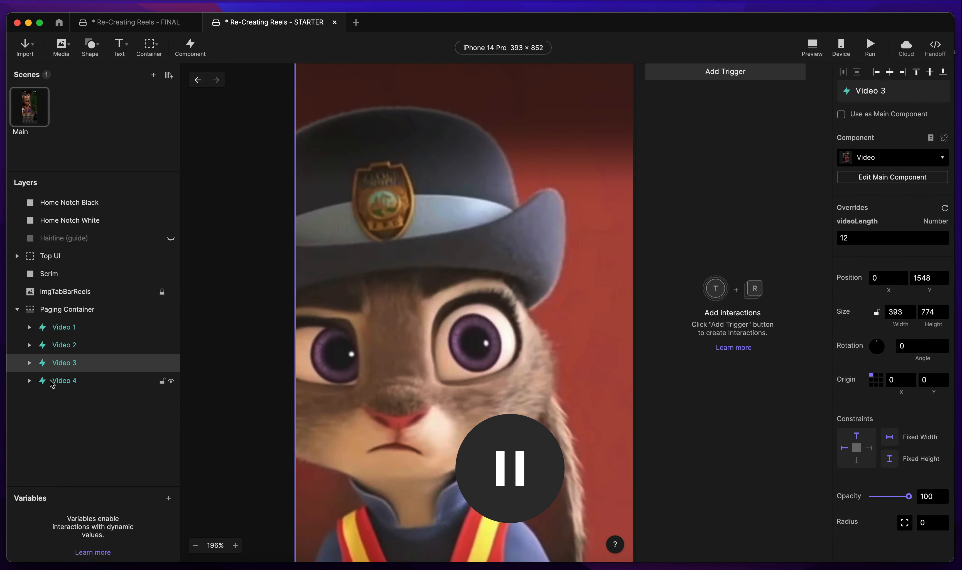
pyautogui.click(29, 380)
pyautogui.click(86, 407)
pyautogui.scroll(-12, 440, 347)
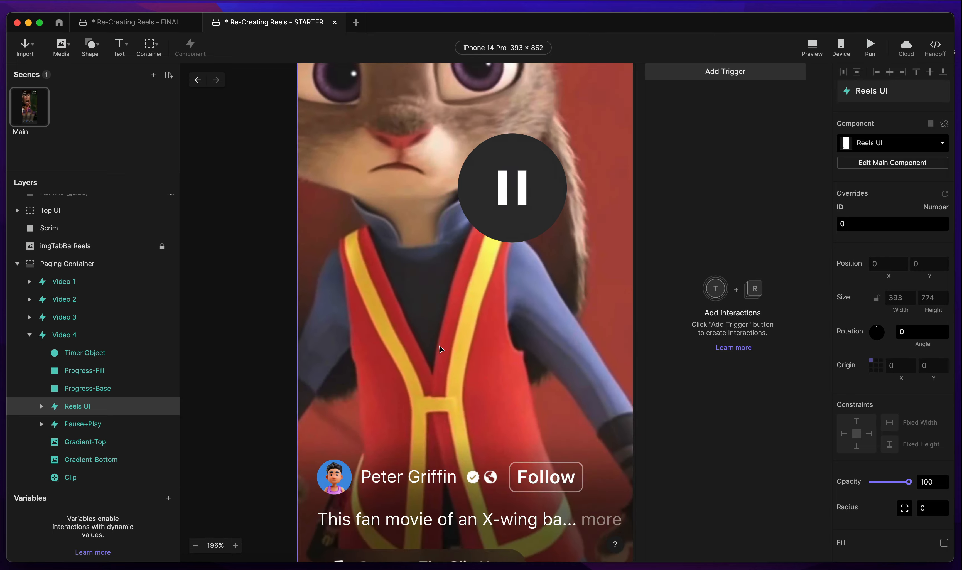
pyautogui.click(42, 407)
pyautogui.scroll(-3, 89, 410)
# Replace the image of imgAvatar in Video 4's Reels UI with imgAvatar-Video-4.jpg from the Avatars/Authors folder.
pyautogui.click(86, 354)
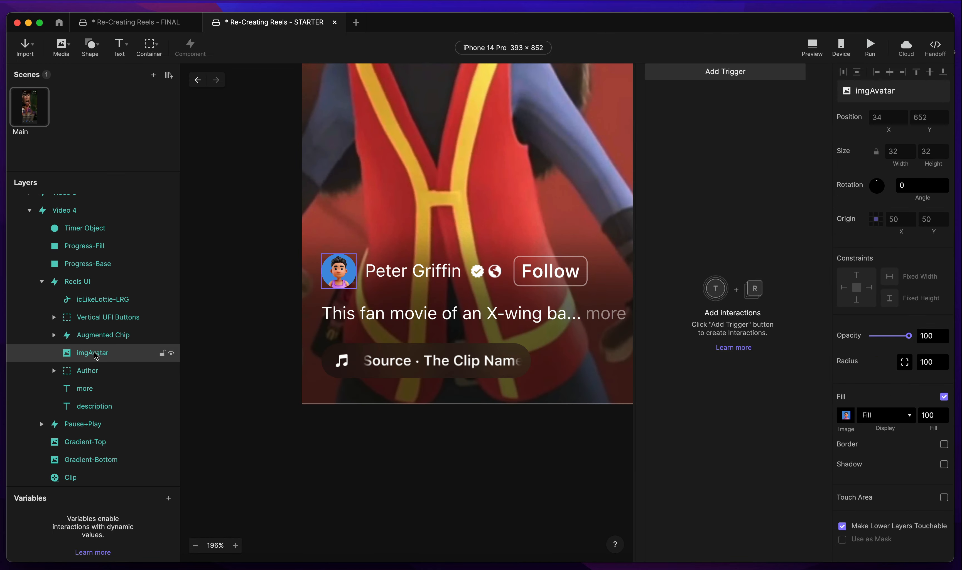
pyautogui.click(846, 415)
pyautogui.click(771, 510)
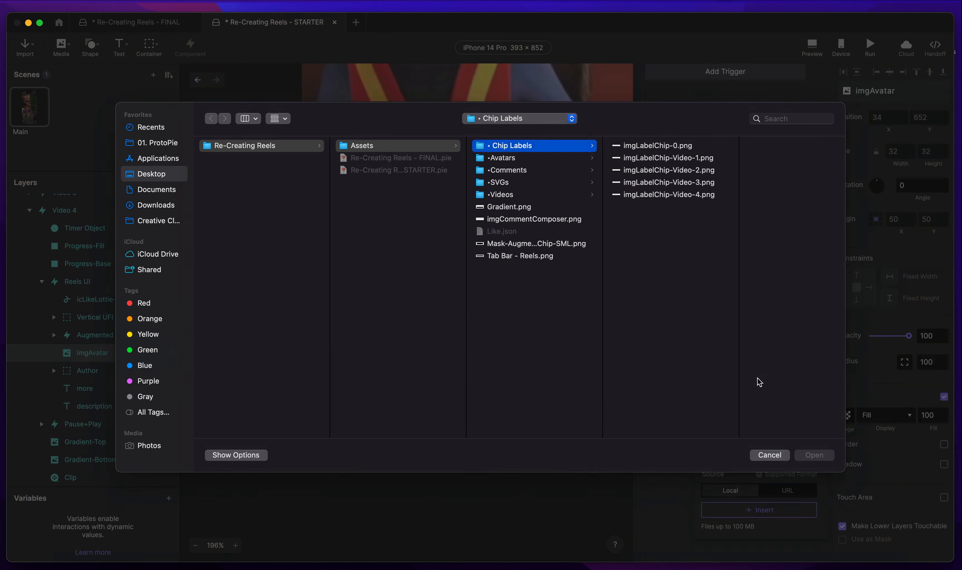
pyautogui.click(473, 159)
pyautogui.click(611, 148)
pyautogui.press('Right')
pyautogui.press('Down')
pyautogui.press('Down')
pyautogui.press('Down')
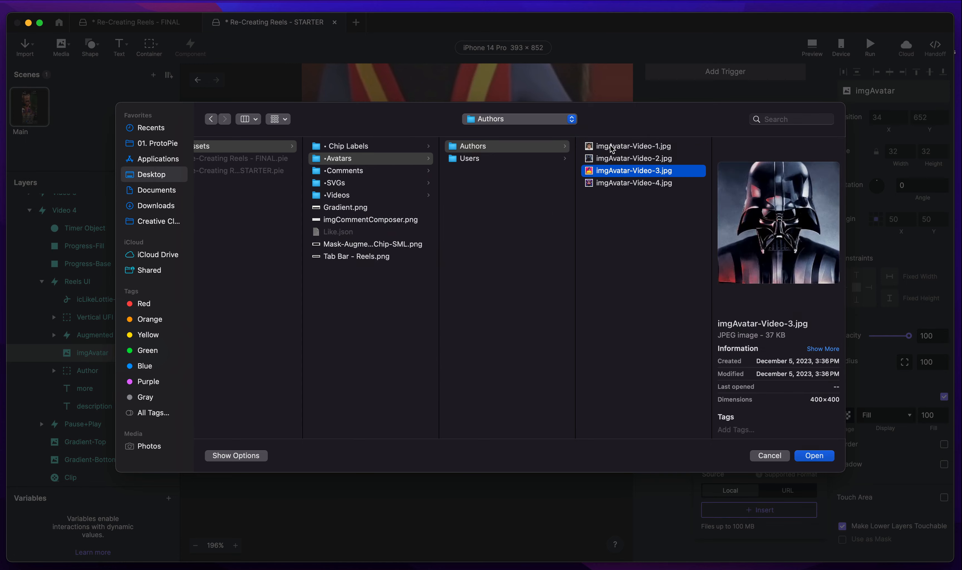
pyautogui.press('Return')
# Replace the imgLabelChip image inside the Feed of Video 4's Augmented Chip with imgLabelChip-Video-4.png, and select Video 4.
pyautogui.click(94, 337)
pyautogui.click(54, 336)
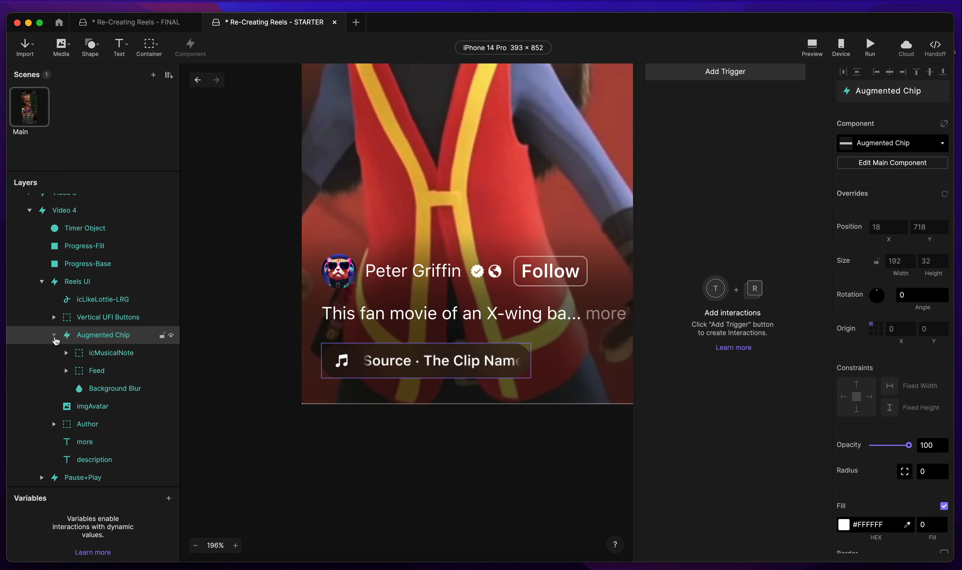
pyautogui.click(66, 371)
pyautogui.click(122, 389)
pyautogui.click(846, 415)
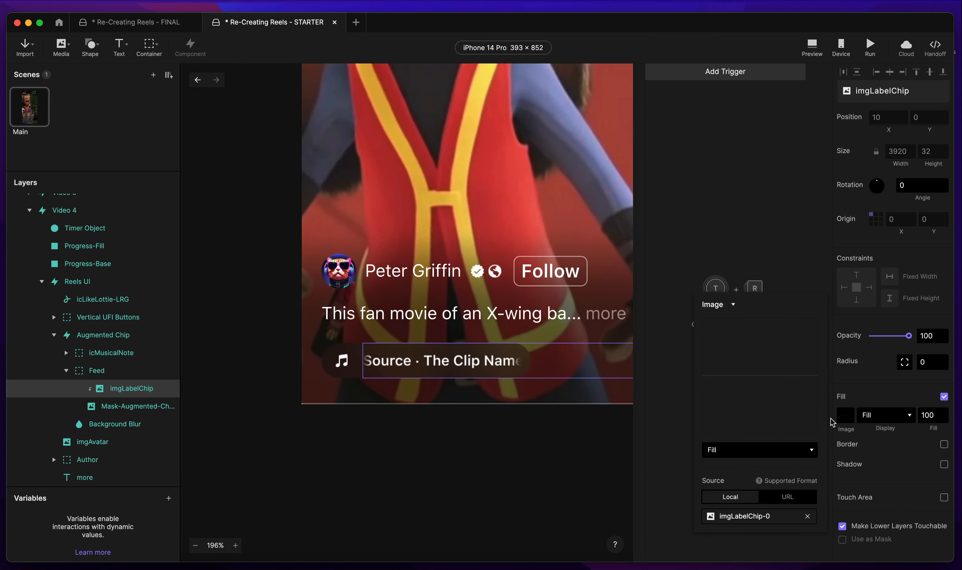
pyautogui.click(759, 511)
pyautogui.click(531, 146)
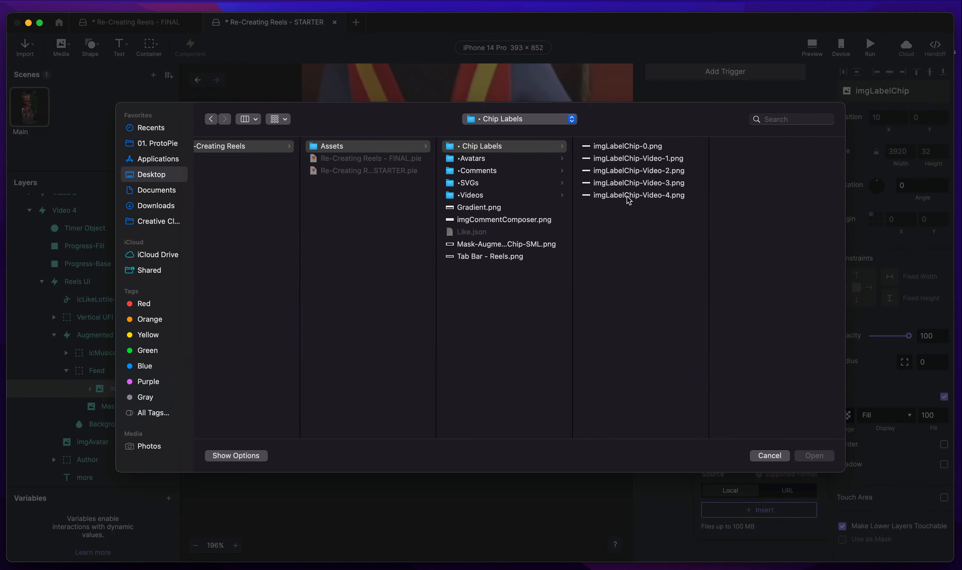
pyautogui.doubleClick(630, 195)
pyautogui.click(64, 211)
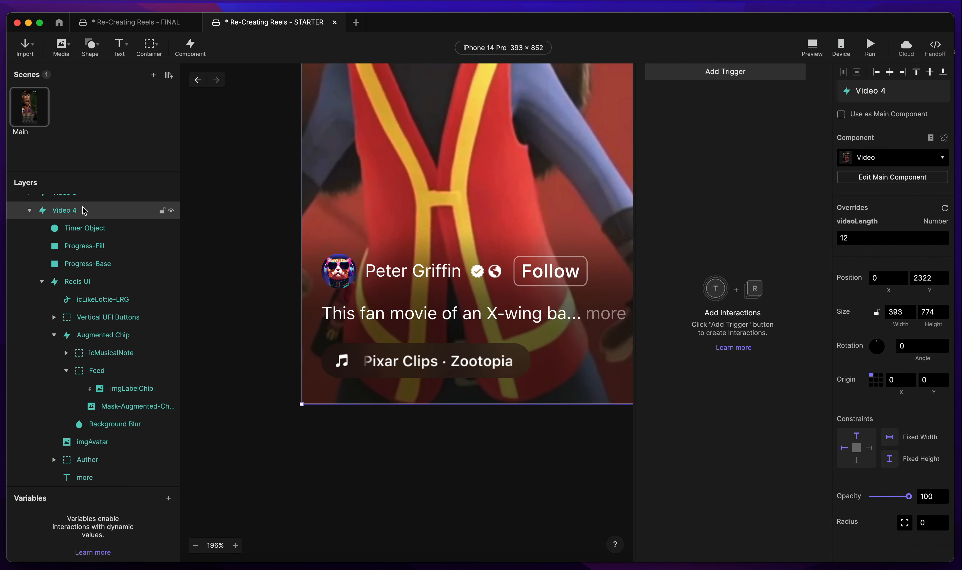
# Collapse all containers in the layer list.
pyautogui.scroll(5, 65, 273)
pyautogui.click(30, 329)
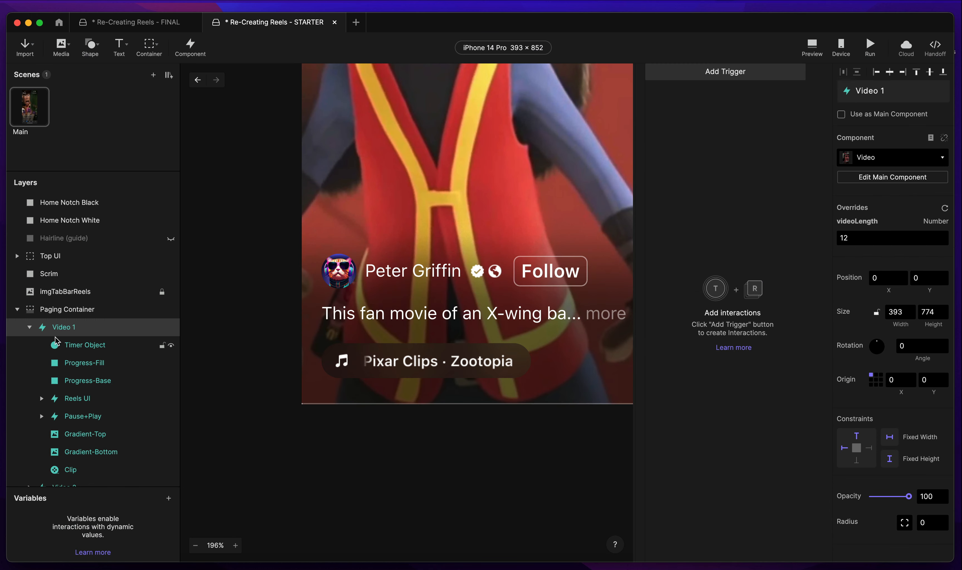
pyautogui.click(18, 257)
pyautogui.scroll(-3, 93, 293)
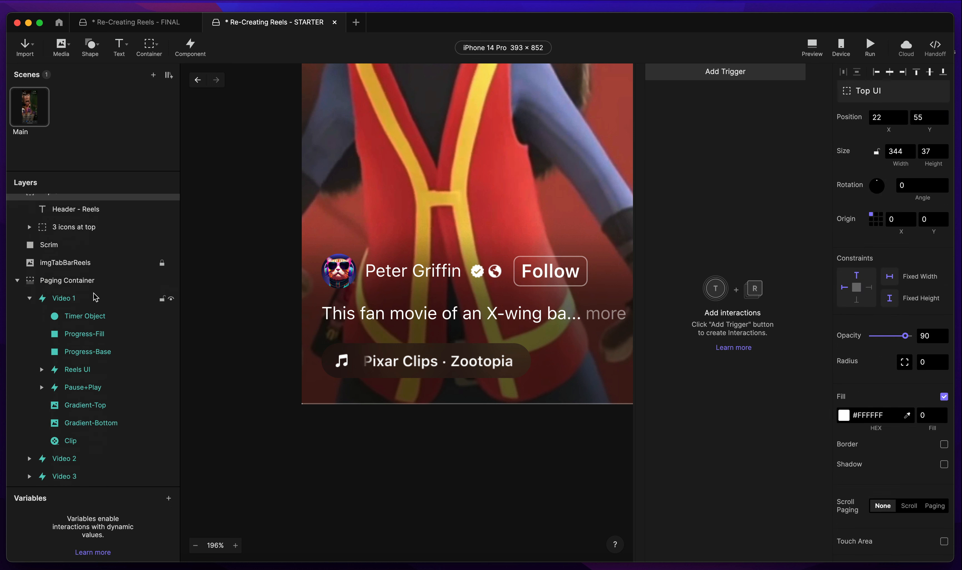
pyautogui.scroll(3, 93, 293)
pyautogui.click(58, 221)
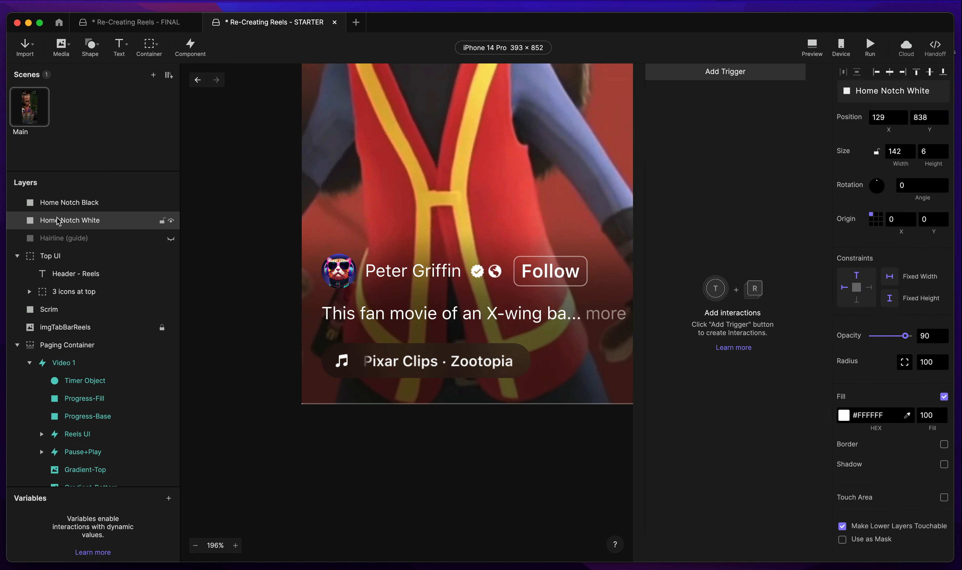
pyautogui.click(38, 257)
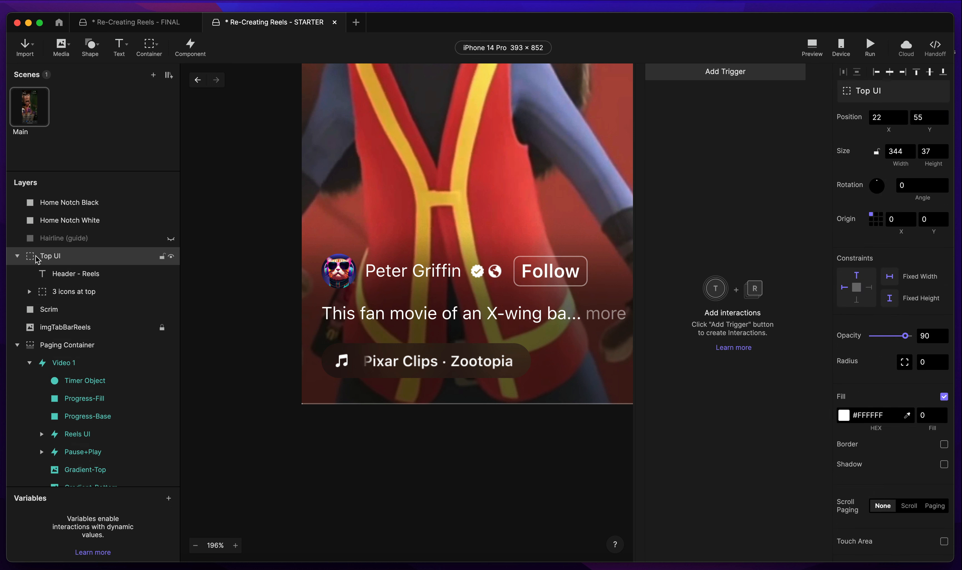
pyautogui.rightClick(52, 259)
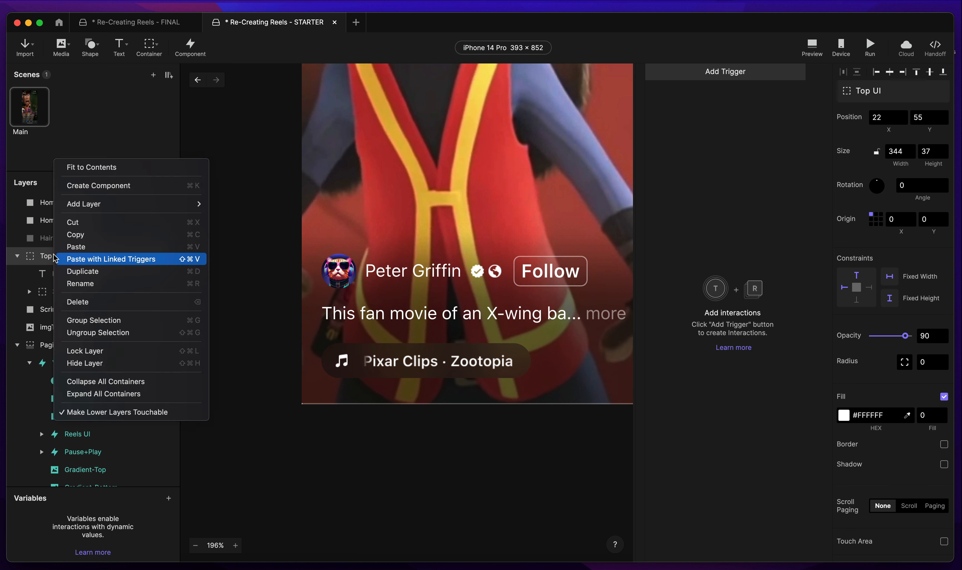
pyautogui.click(93, 381)
pyautogui.click(59, 325)
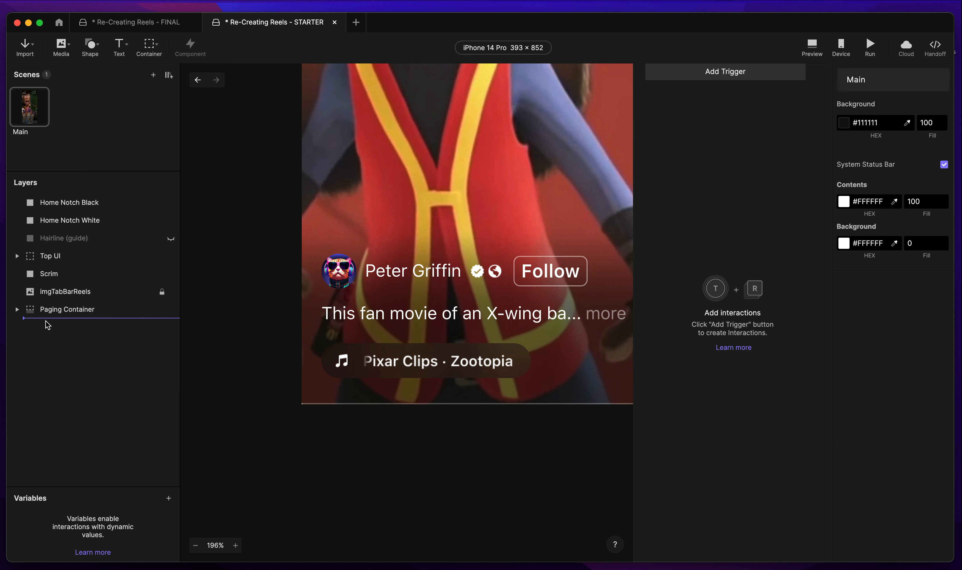
# Expand the Paging Container and its Video 1 instance in the layer list.
pyautogui.click(18, 311)
pyautogui.click(17, 310)
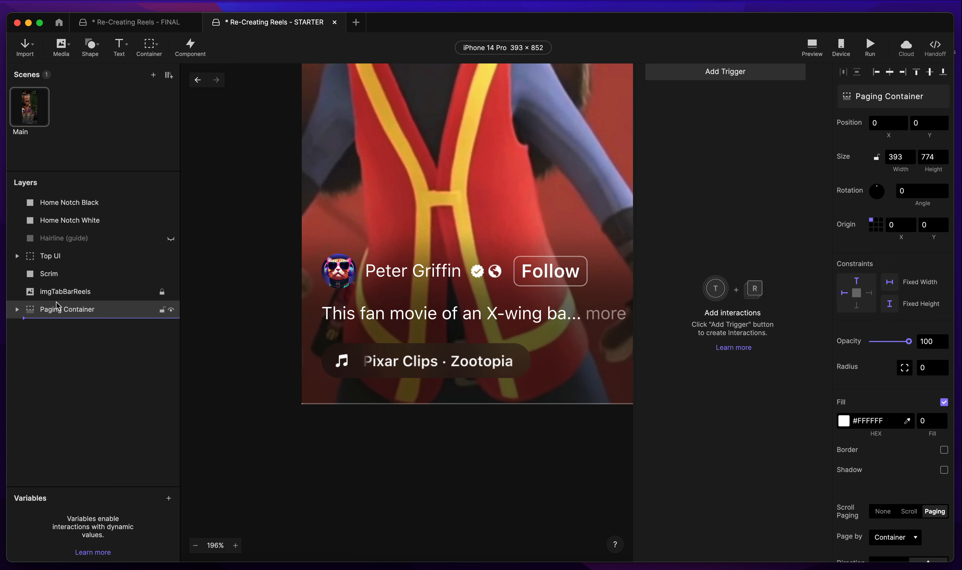
pyautogui.click(16, 309)
pyautogui.scroll(-5, 442, 289)
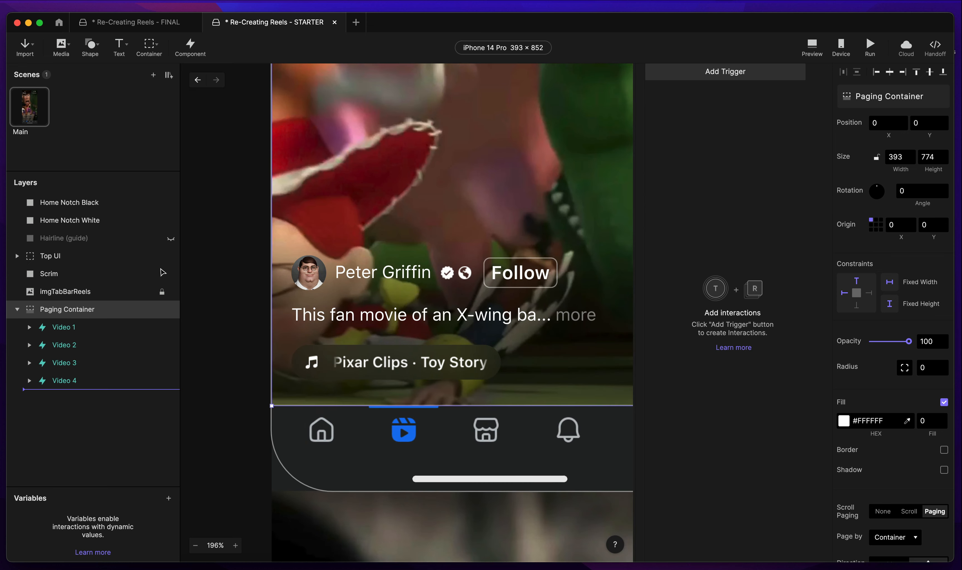
pyautogui.click(34, 328)
pyautogui.click(29, 327)
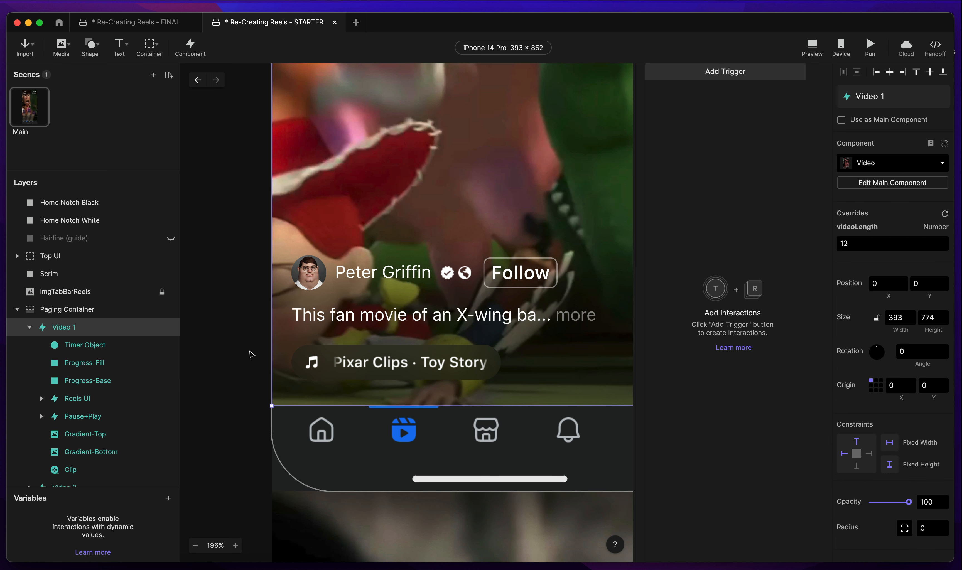
# Expand the Reels UI and its Author container inside Video 1, and select the Name text layer.
pyautogui.scroll(-3, 74, 430)
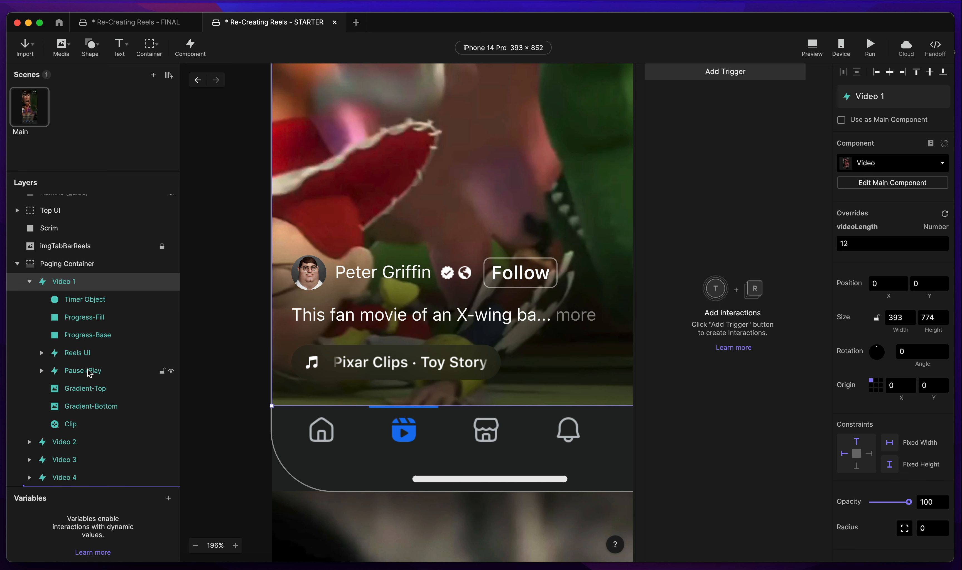
pyautogui.click(87, 353)
pyautogui.click(41, 353)
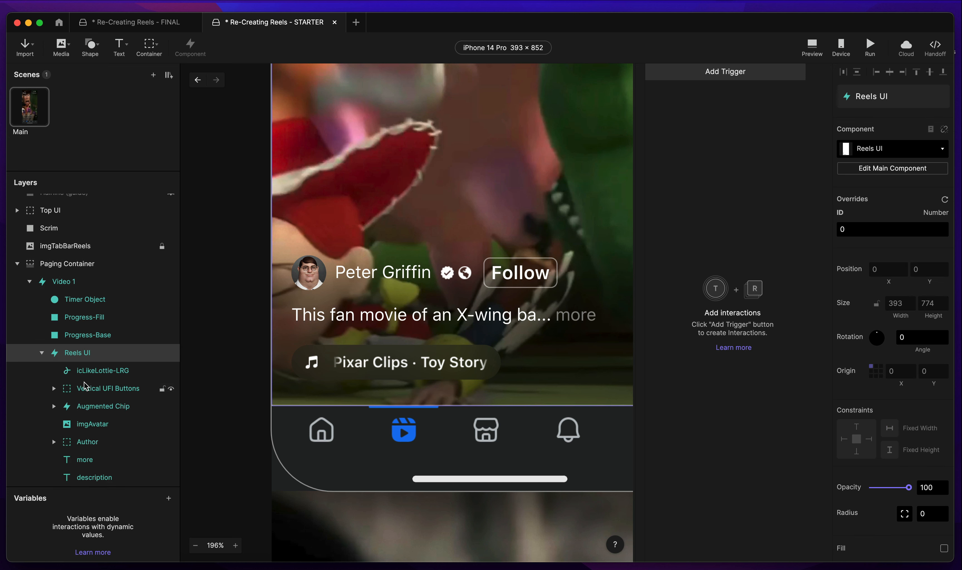
pyautogui.scroll(-7, 87, 397)
pyautogui.click(88, 317)
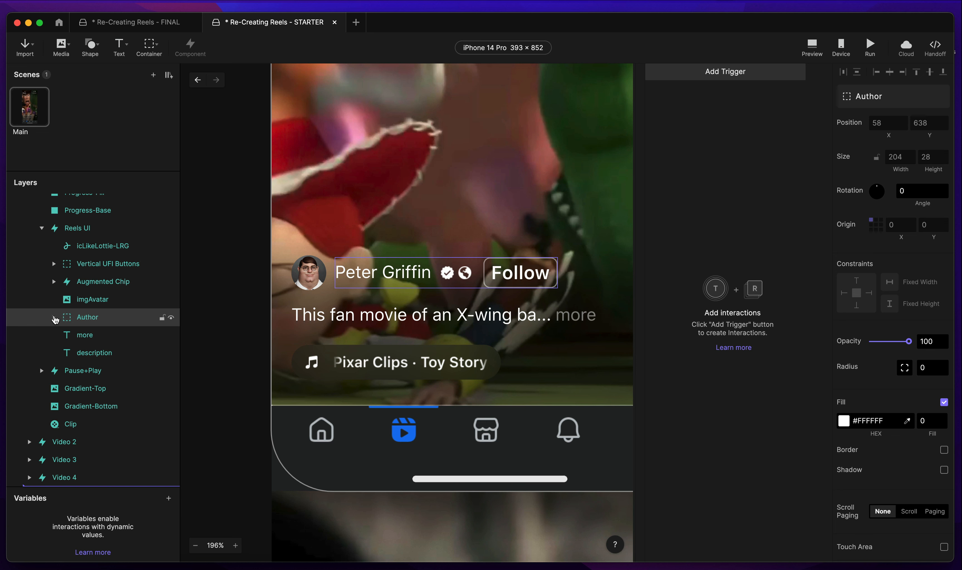
pyautogui.click(54, 317)
pyautogui.click(106, 340)
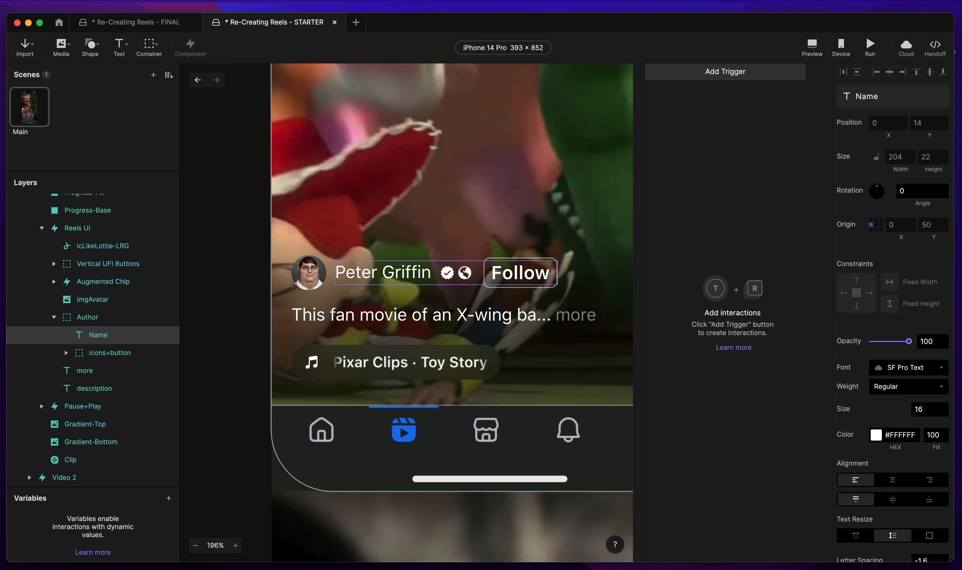
# Replace the Name text in the Author container of Video 1's Reels UI with the video's own author name.
pyautogui.click(602, 569)
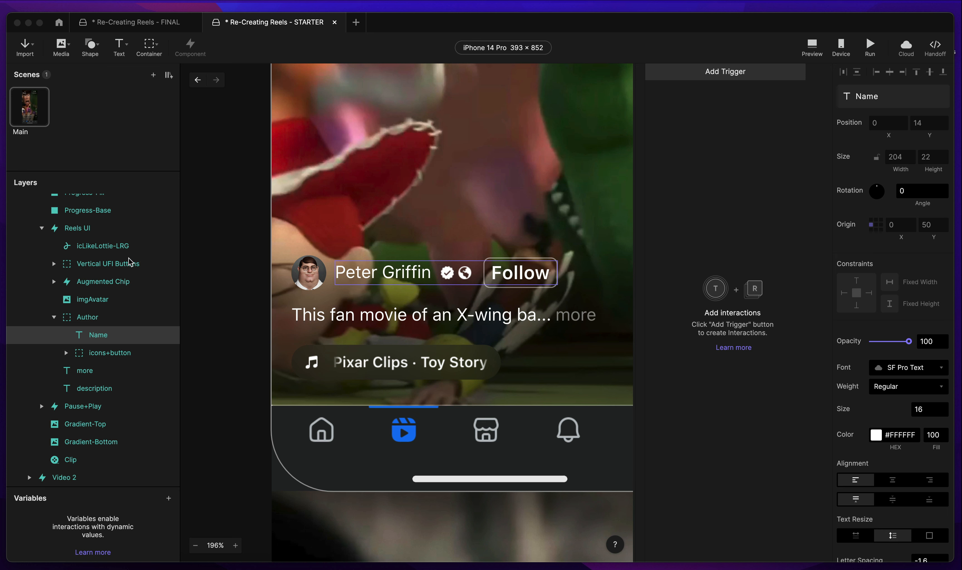
pyautogui.click(405, 272)
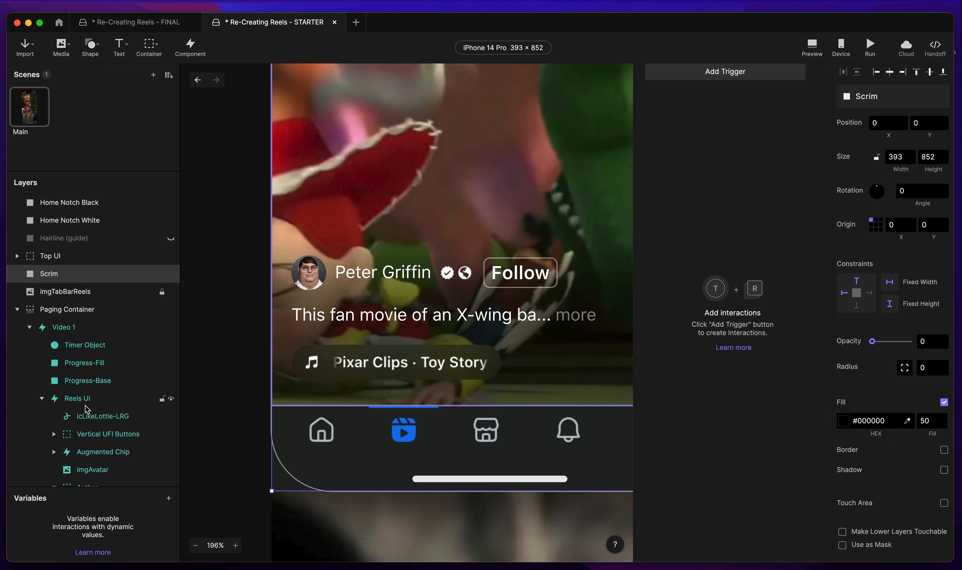
pyautogui.scroll(-4, 103, 451)
pyautogui.click(102, 428)
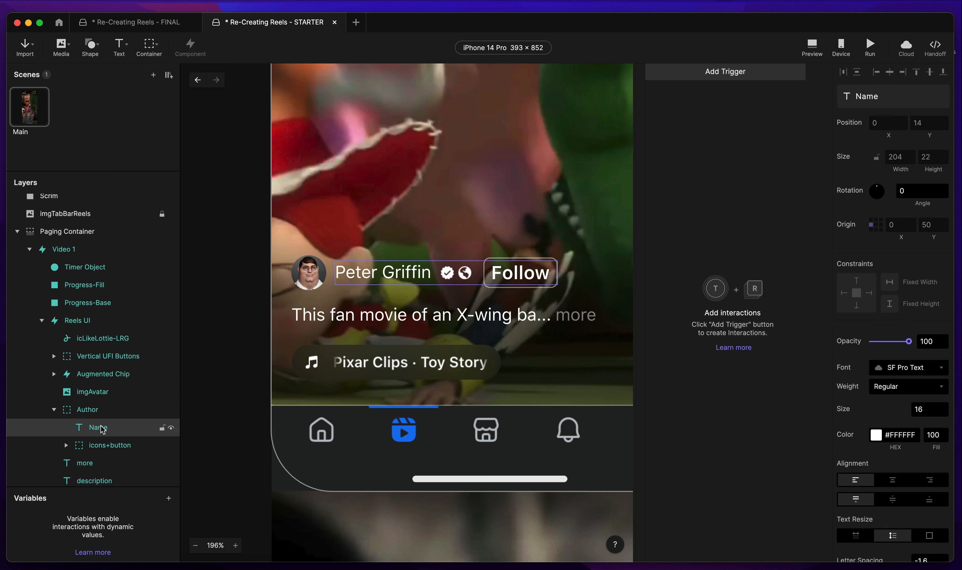
pyautogui.press('Return')
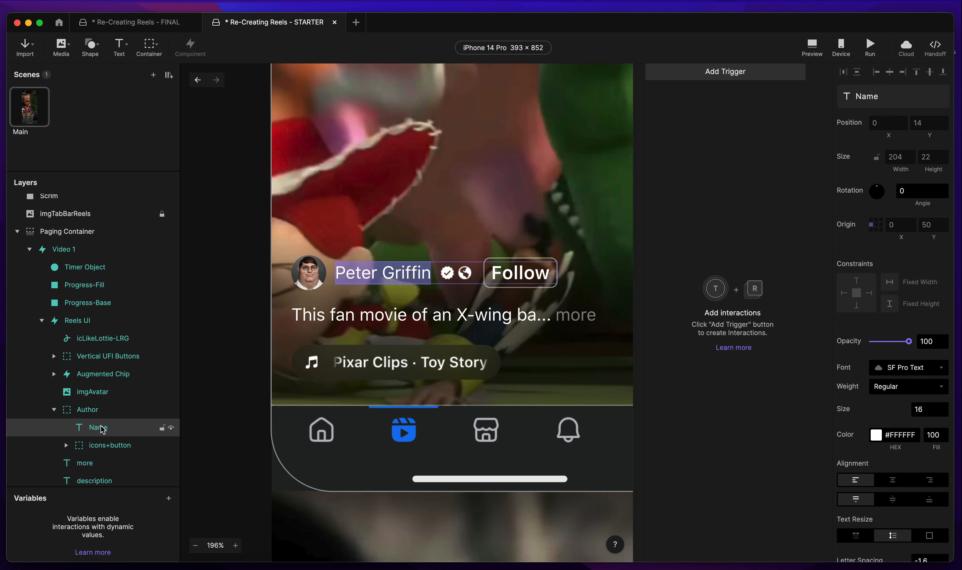
pyautogui.press('Right')
pyautogui.press('BackSpace')
pyautogui.press('BackSpace')
pyautogui.press('BackSpace')
pyautogui.press('BackSpace')
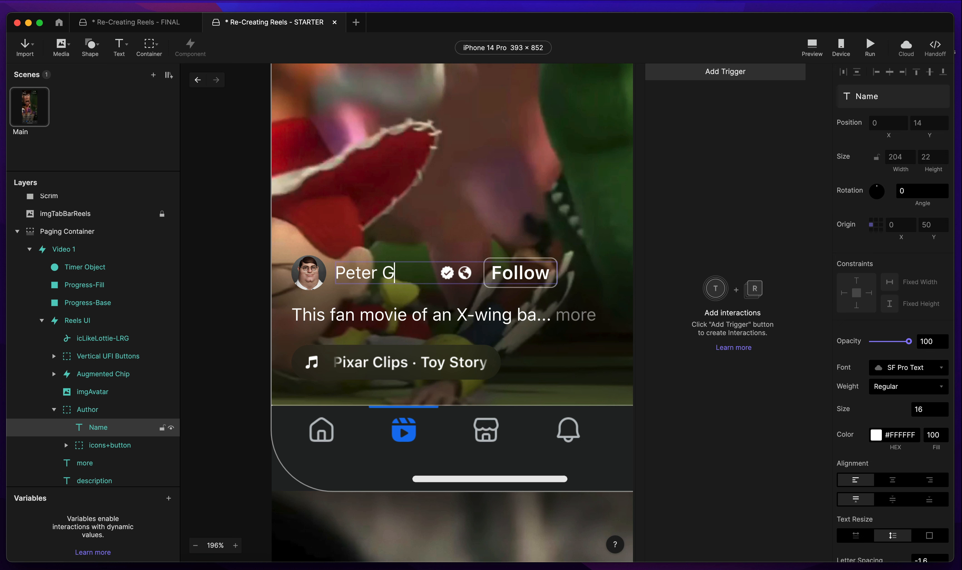
pyautogui.press('super+a')
pyautogui.write('Biggy')
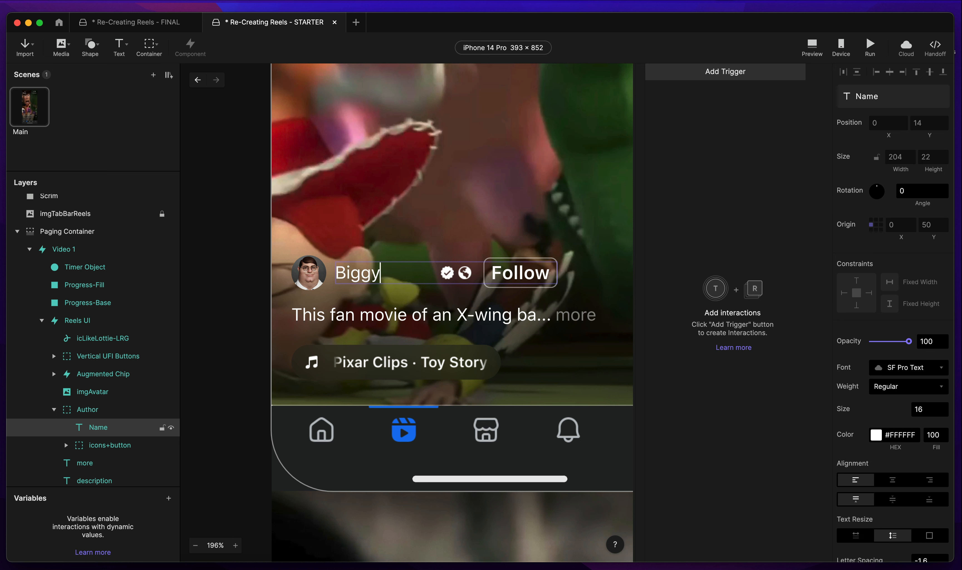
pyautogui.write(' Peter')
pyautogui.press('Escape')
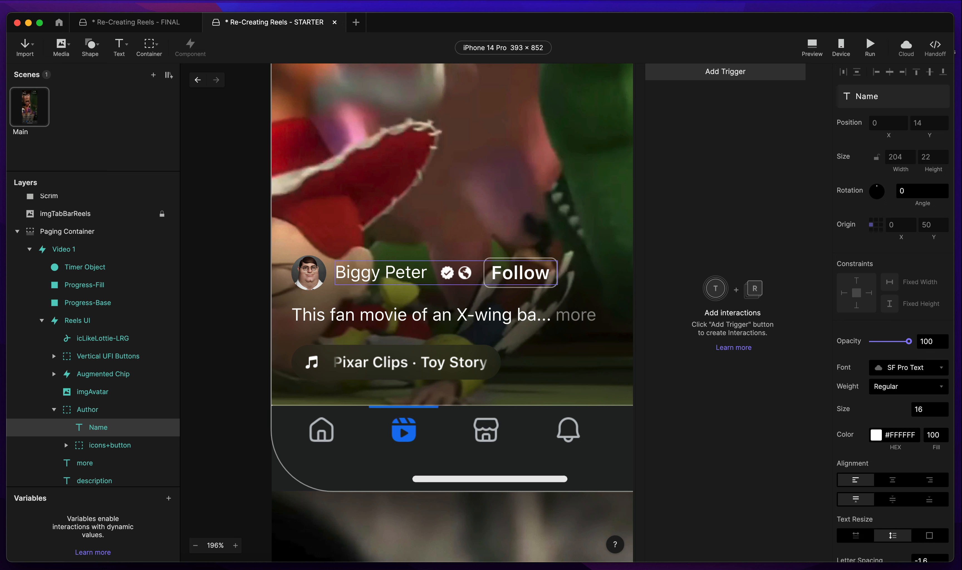
# Change the description text in Video 1's Reels UI to "This Toy Story 2 scene is price...".
pyautogui.press('super+Tab')
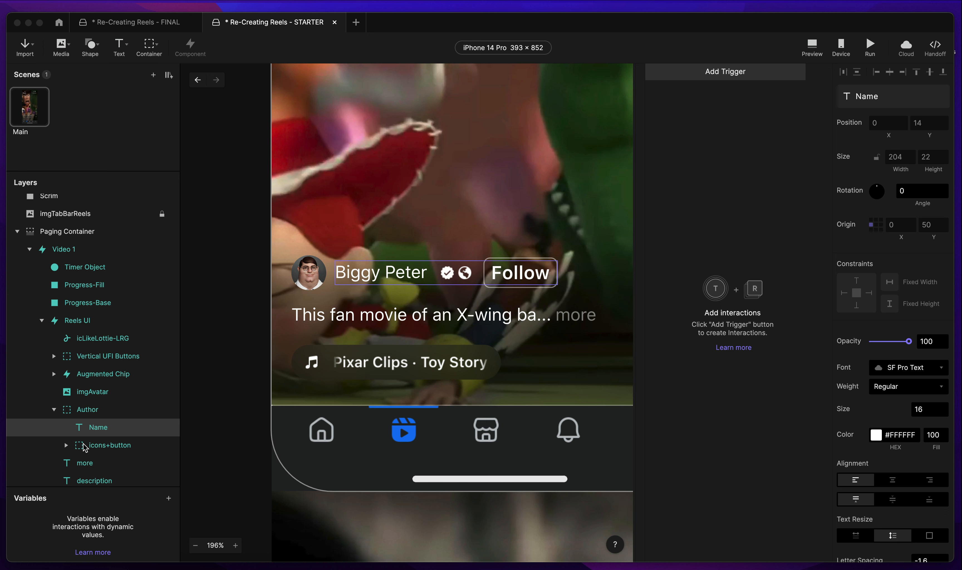
pyautogui.click(129, 481)
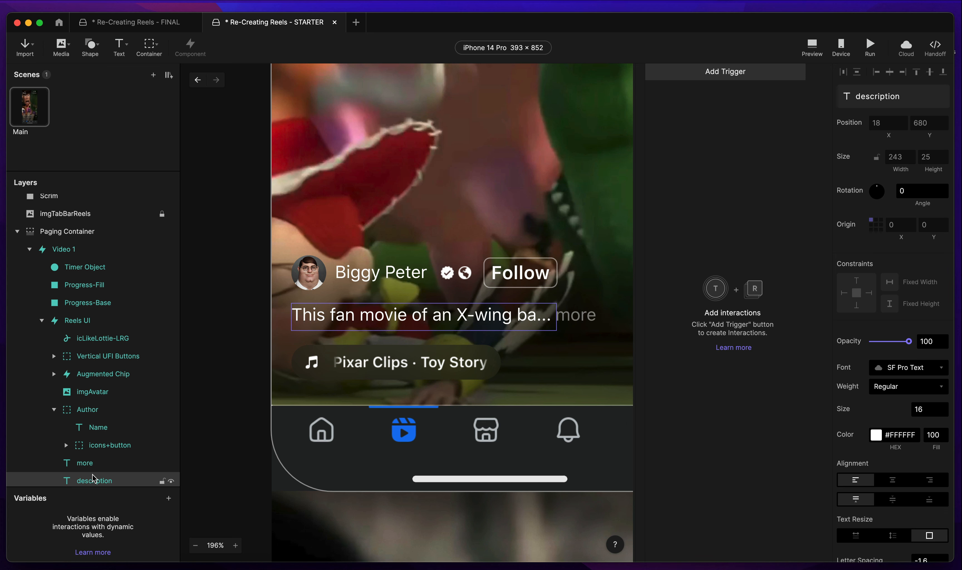
pyautogui.scroll(-3, 150, 308)
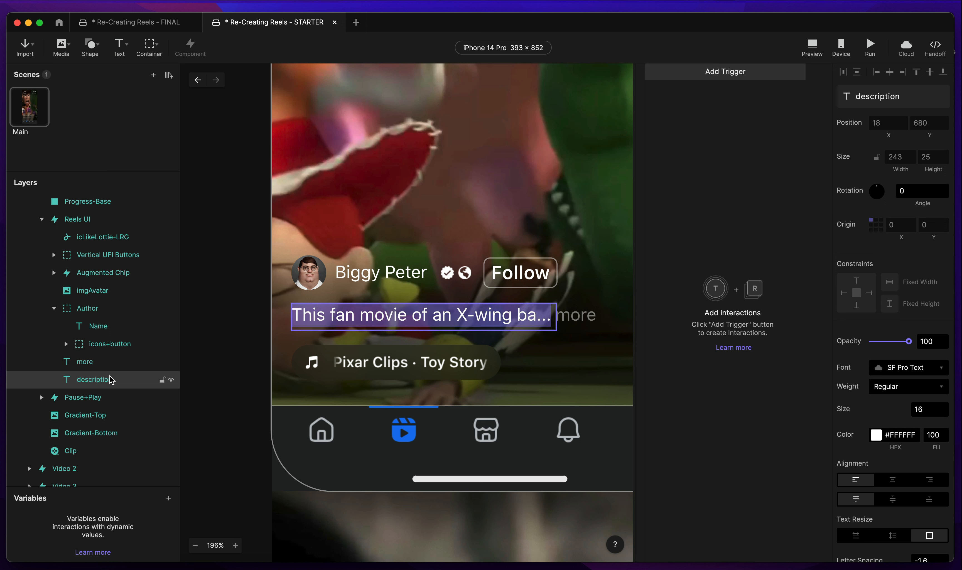
pyautogui.write('This Toy Story 2 scene is price...')
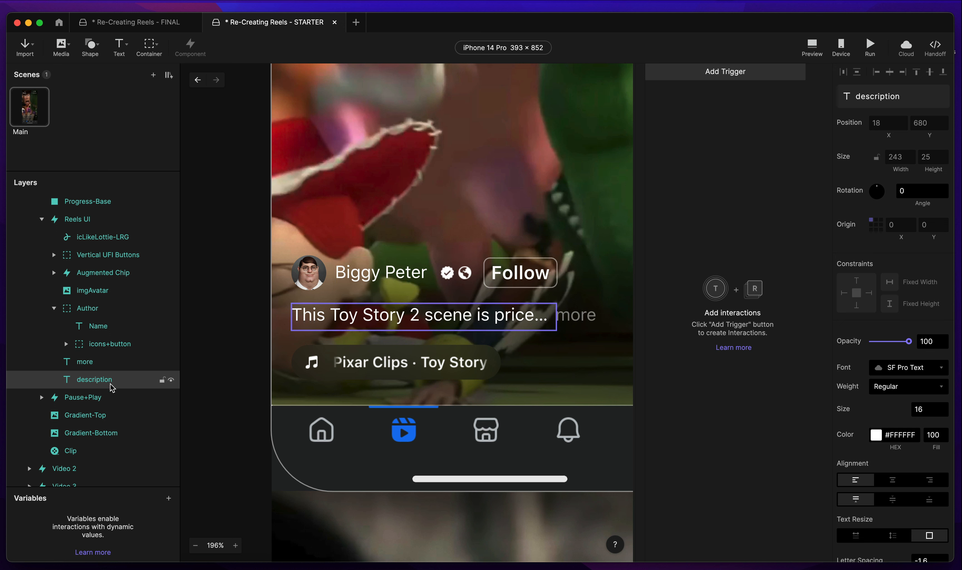
pyautogui.click(105, 363)
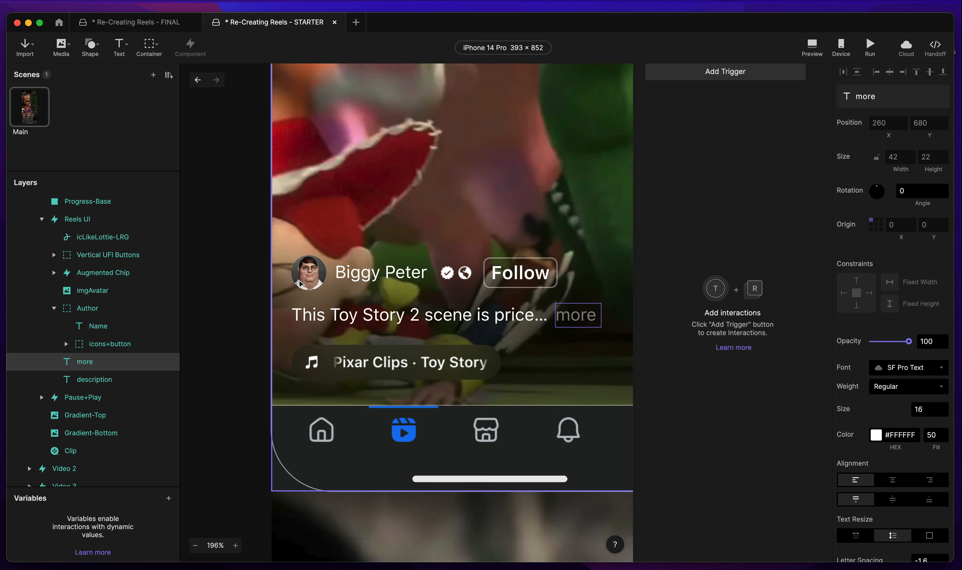
# Collapse Video 1's layers and expand Video 2 and its Reels UI component.
pyautogui.click(93, 311)
pyautogui.scroll(3, 79, 232)
pyautogui.click(62, 264)
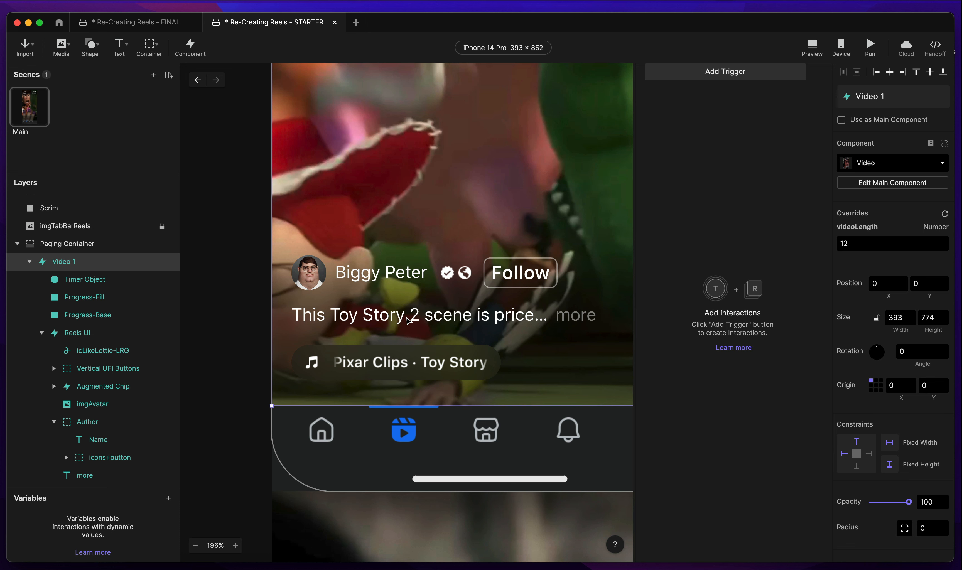
pyautogui.scroll(-5, 408, 320)
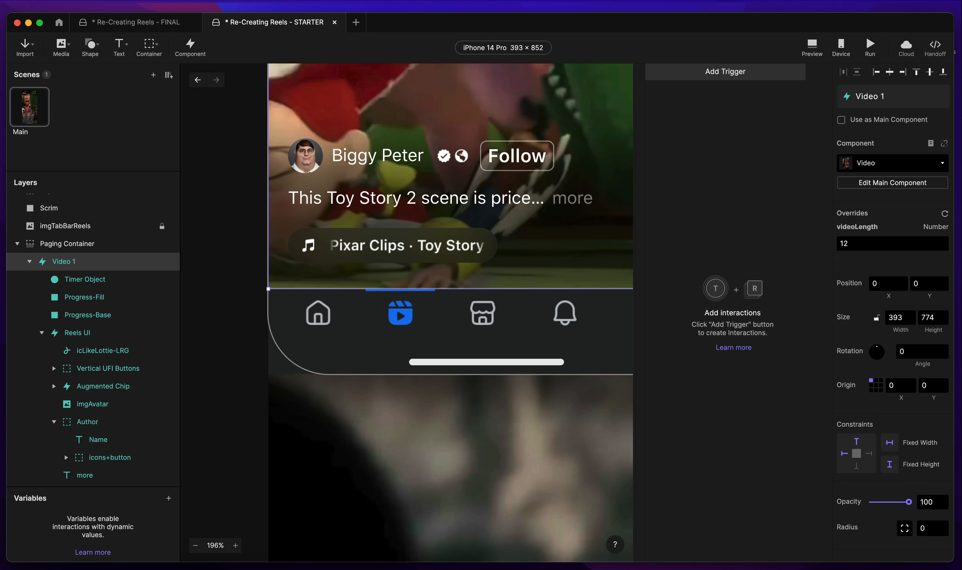
pyautogui.click(30, 261)
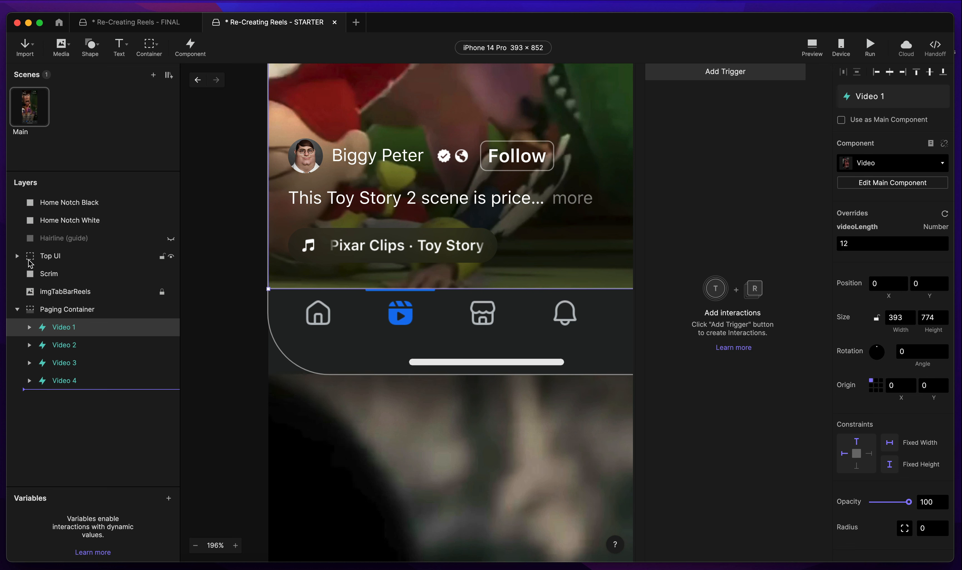
pyautogui.click(67, 348)
pyautogui.click(29, 345)
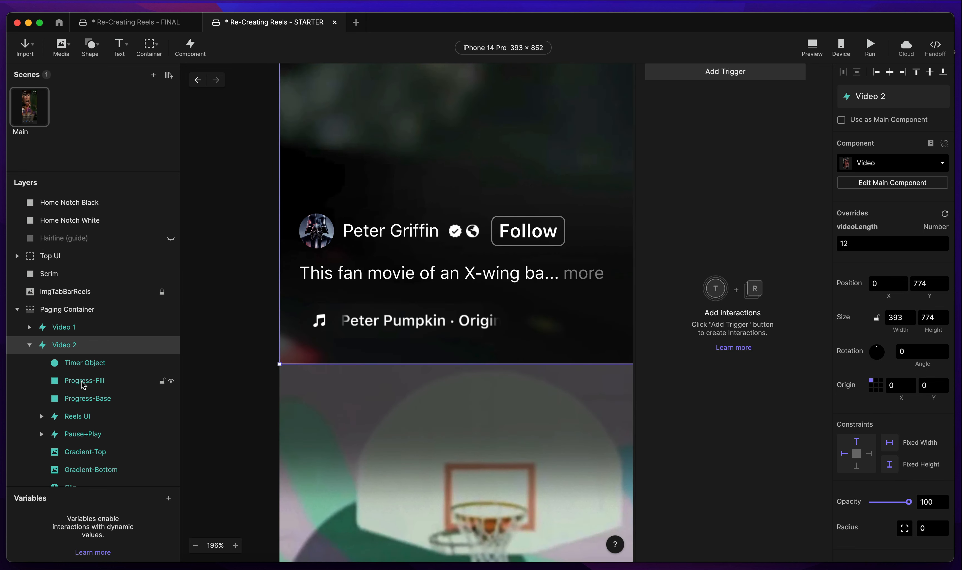
pyautogui.scroll(-3, 82, 383)
pyautogui.click(78, 373)
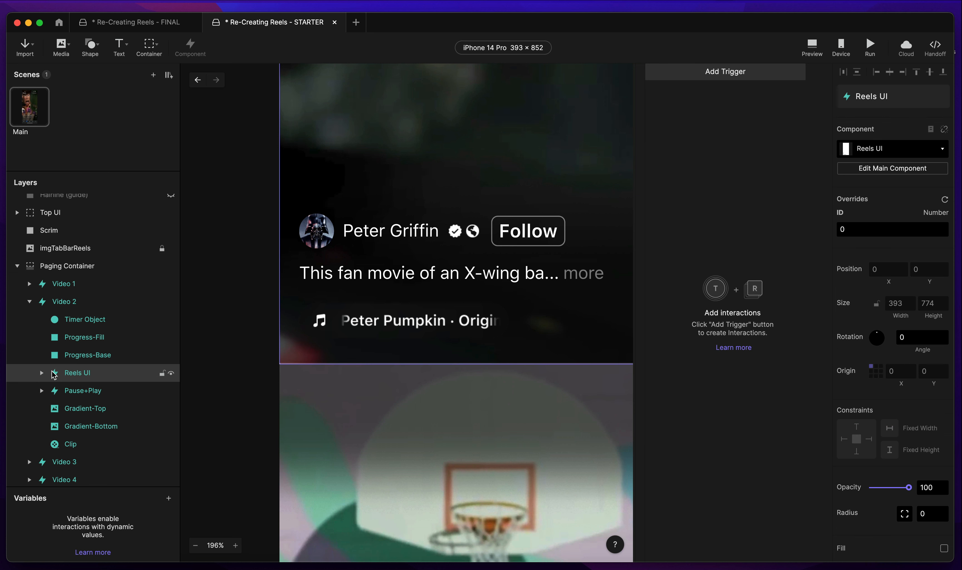
pyautogui.click(41, 373)
pyautogui.scroll(-5, 94, 401)
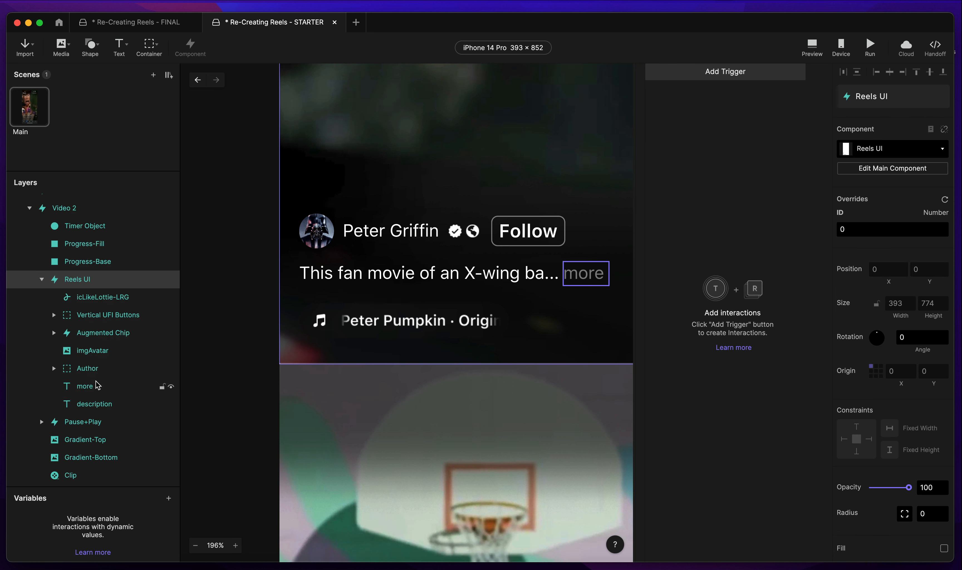
# Set the description text in Video 2's Reels UI to "This fan movie of an X-wing ba...".
pyautogui.click(94, 387)
pyautogui.click(98, 403)
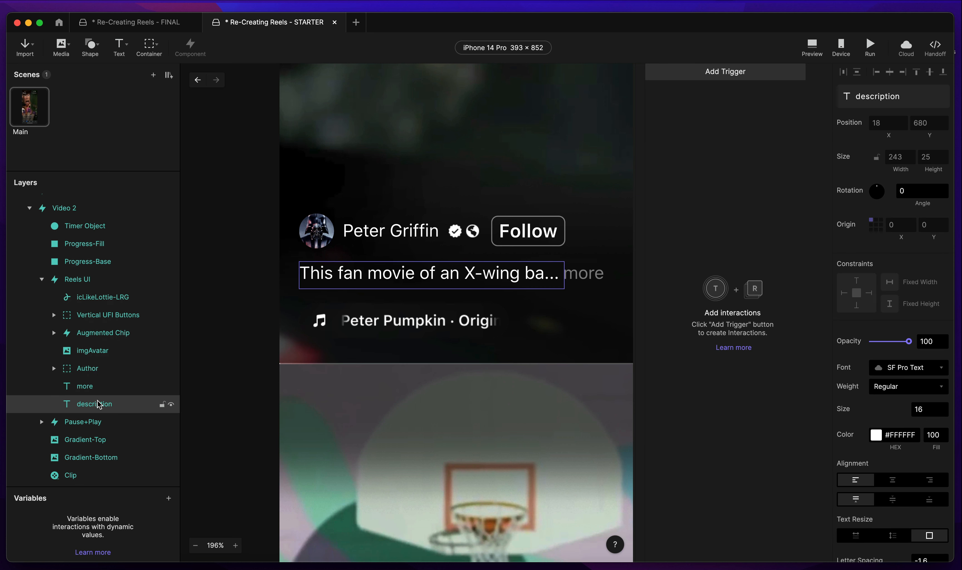
pyautogui.press('super+Tab')
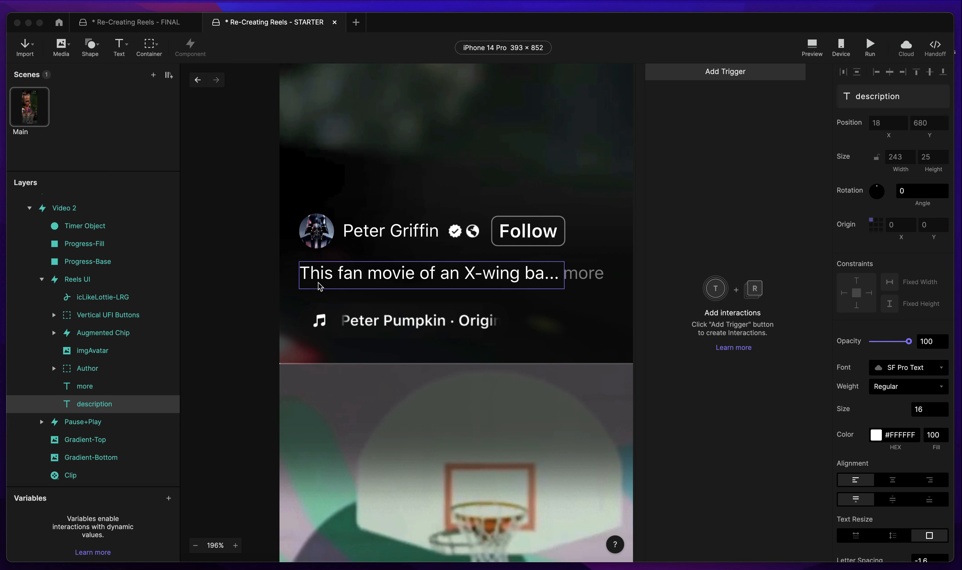
pyautogui.doubleClick(358, 272)
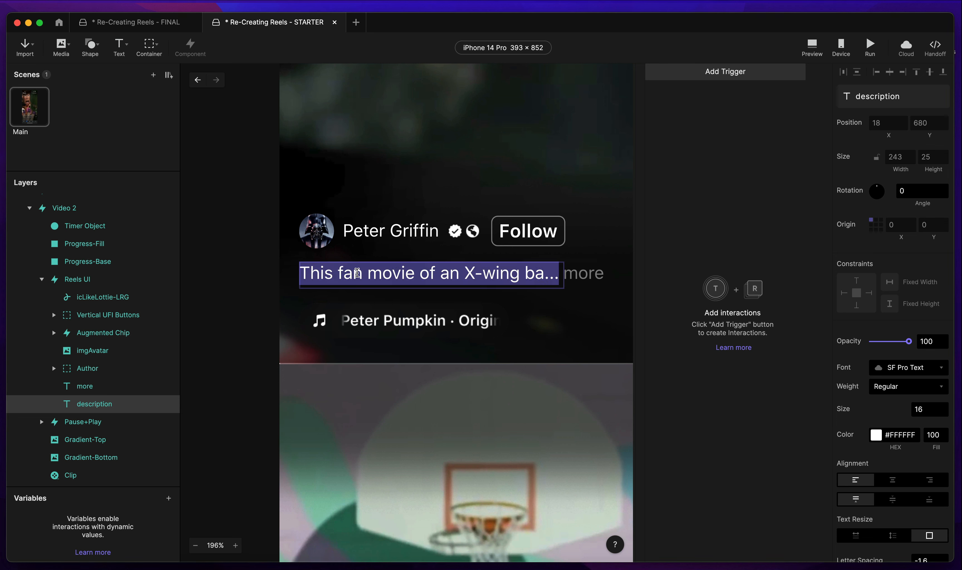
pyautogui.press('Right')
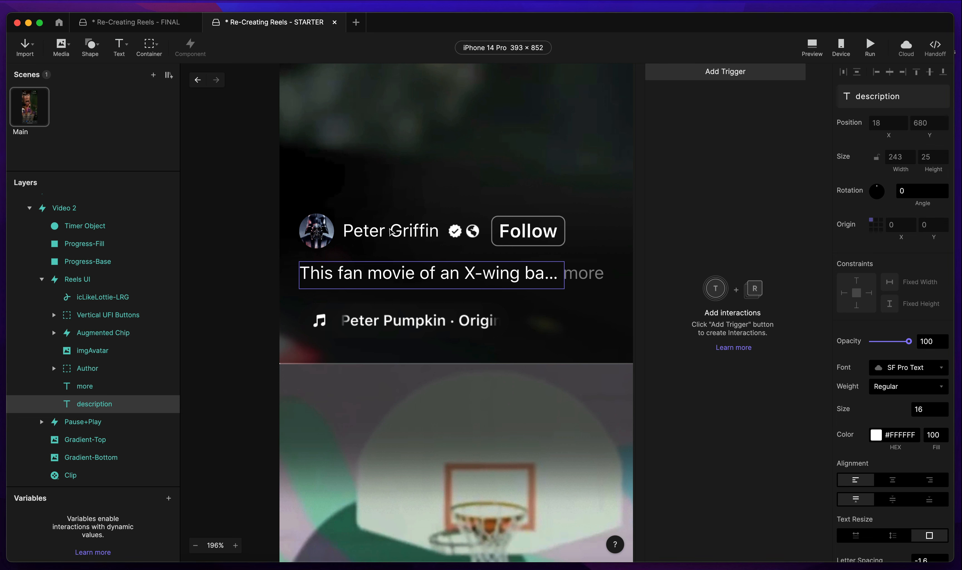
# Expand the Author container in Video 2's Reels UI and replace the Name text with the video's own author name.
pyautogui.click(90, 369)
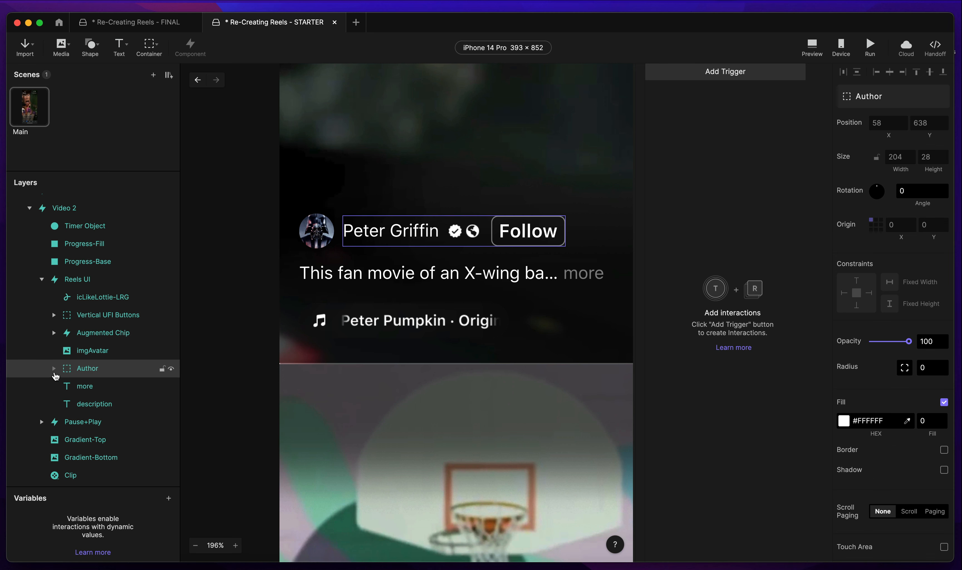
pyautogui.click(54, 369)
pyautogui.click(98, 386)
pyautogui.press('Return')
pyautogui.write('B')
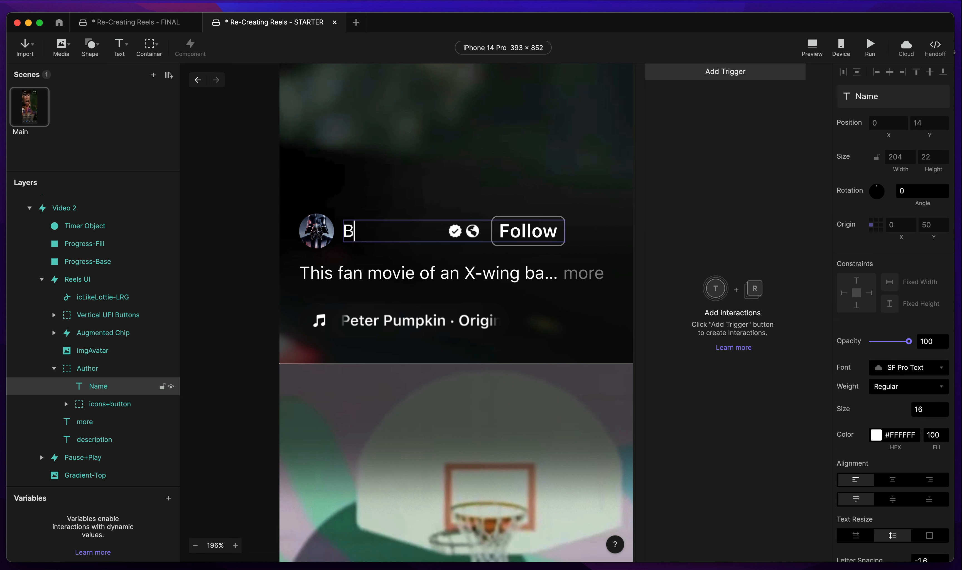
pyautogui.write('ored Vader')
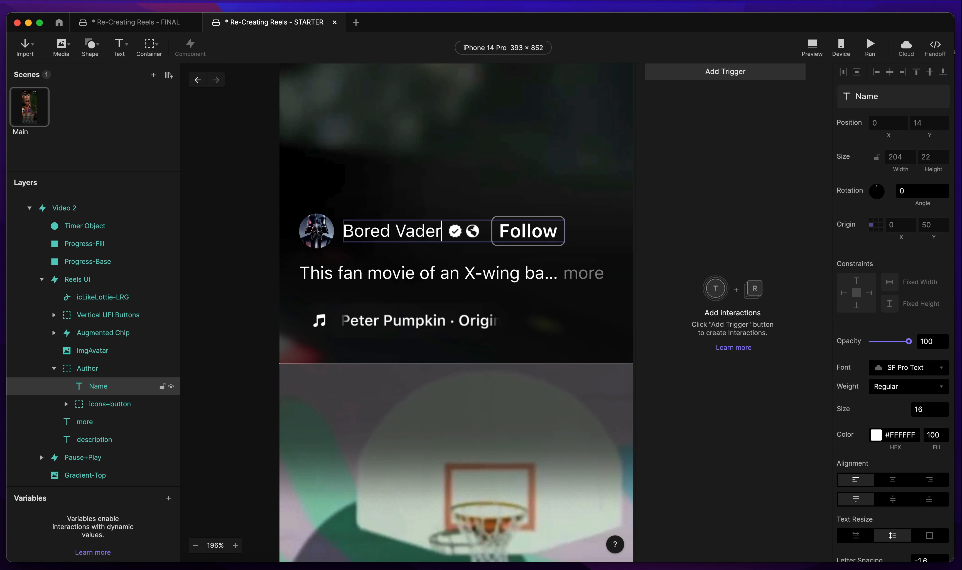
pyautogui.press('Escape')
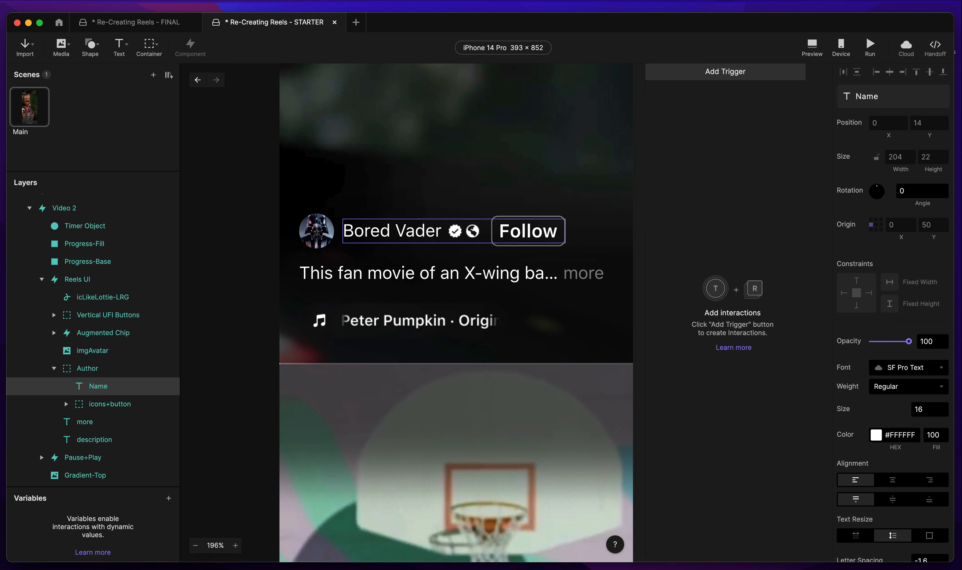
pyautogui.press('super+p')
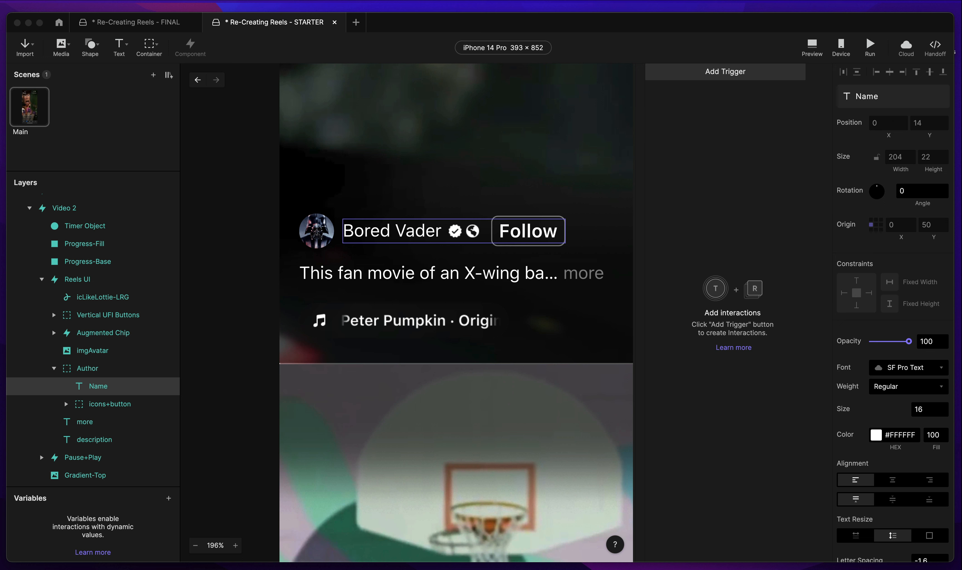
# Collapse Video 2's layers and expand Video 3 and its Reels UI component.
pyautogui.click(81, 278)
pyautogui.scroll(-3, 167, 277)
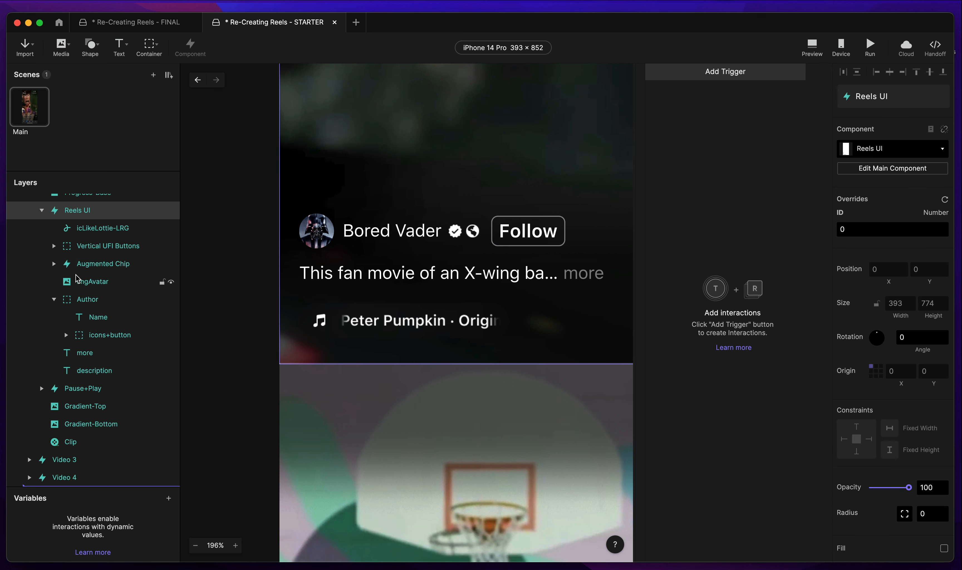
pyautogui.scroll(-20, 374, 350)
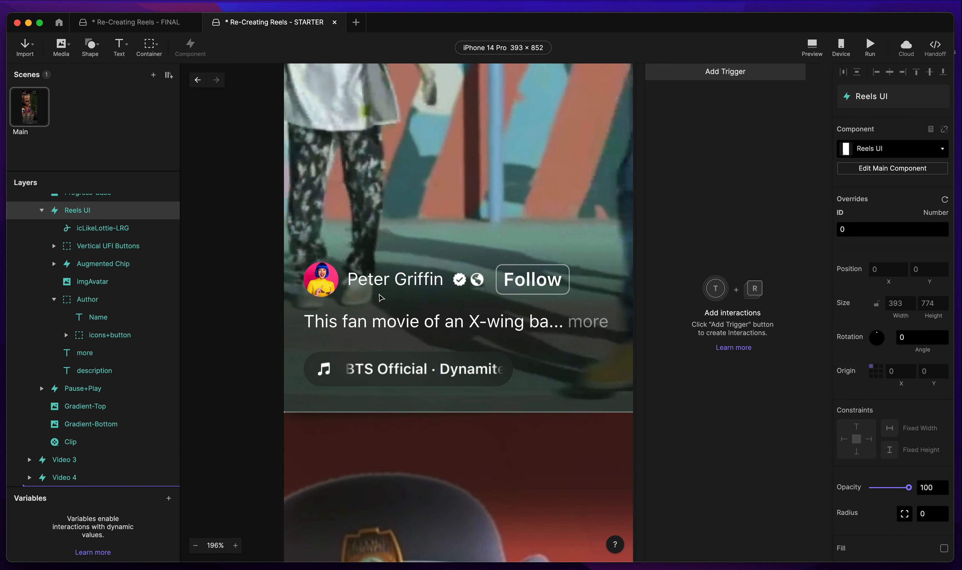
pyautogui.click(41, 210)
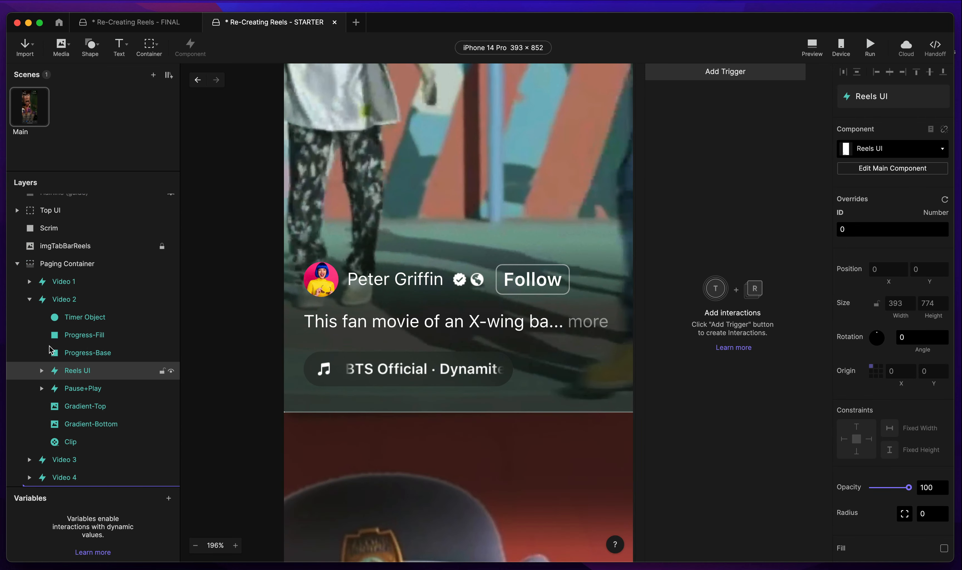
pyautogui.click(30, 301)
pyautogui.click(30, 364)
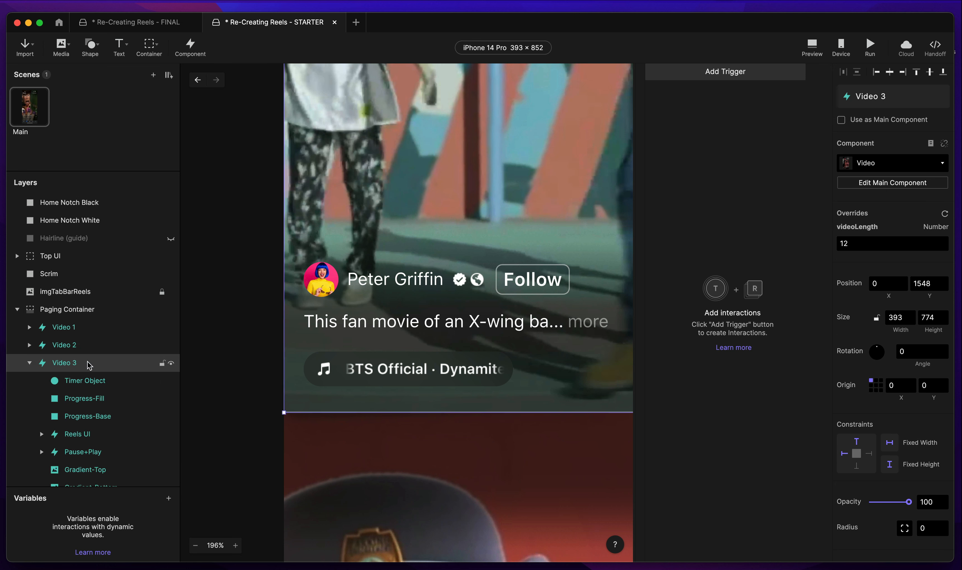
pyautogui.scroll(-2, 88, 365)
pyautogui.click(78, 388)
pyautogui.click(41, 388)
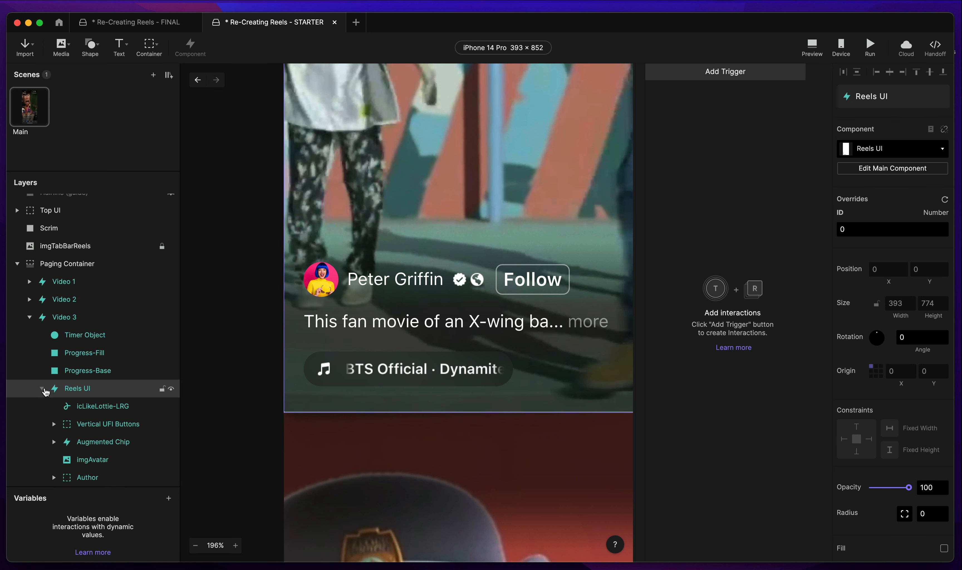
pyautogui.scroll(-3, 70, 399)
pyautogui.click(88, 371)
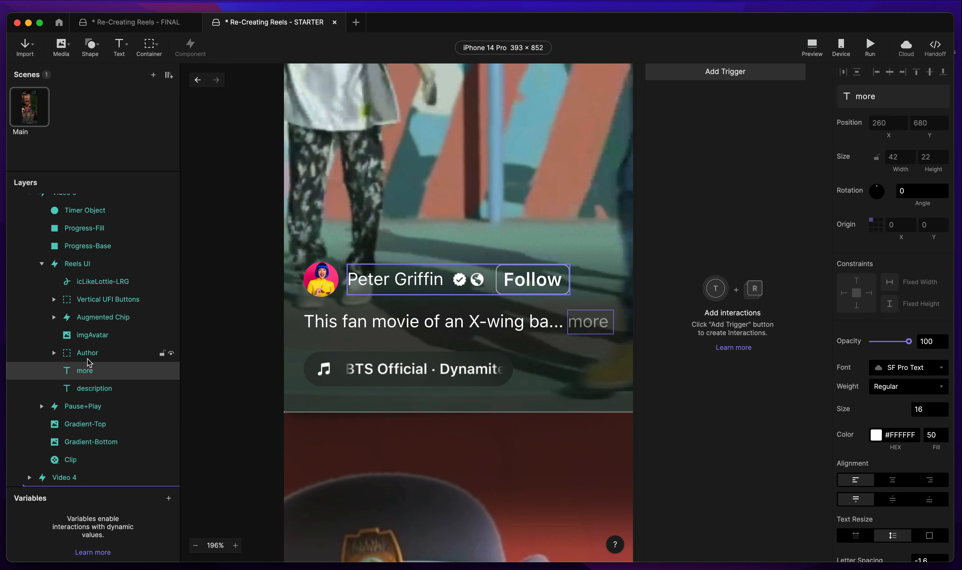
# Expand the Author container in Video 3's Reels UI and replace the Name text with the video's own author name.
pyautogui.click(68, 353)
pyautogui.click(54, 353)
pyautogui.click(98, 370)
pyautogui.press('Return')
pyautogui.write('Suga ')
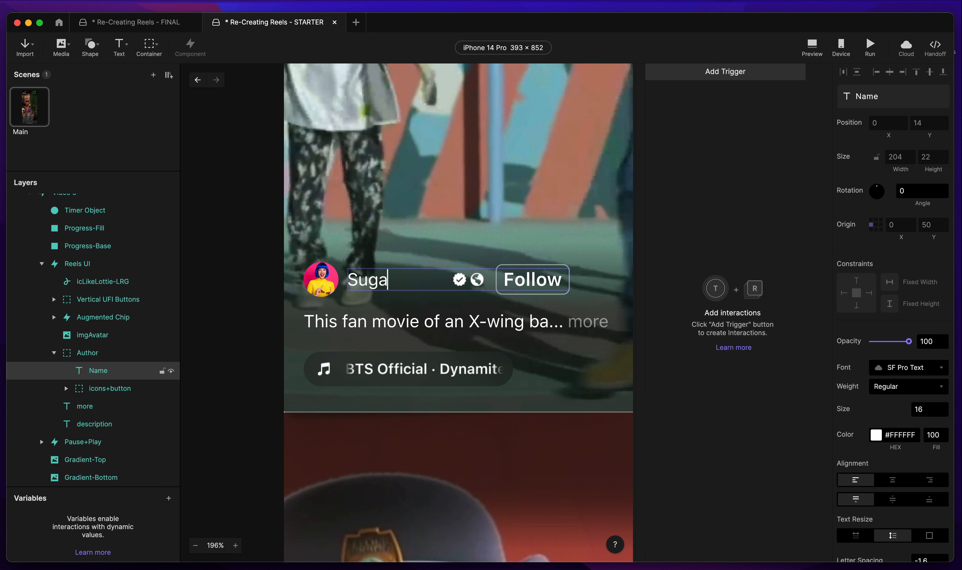
pyautogui.write('Fango')
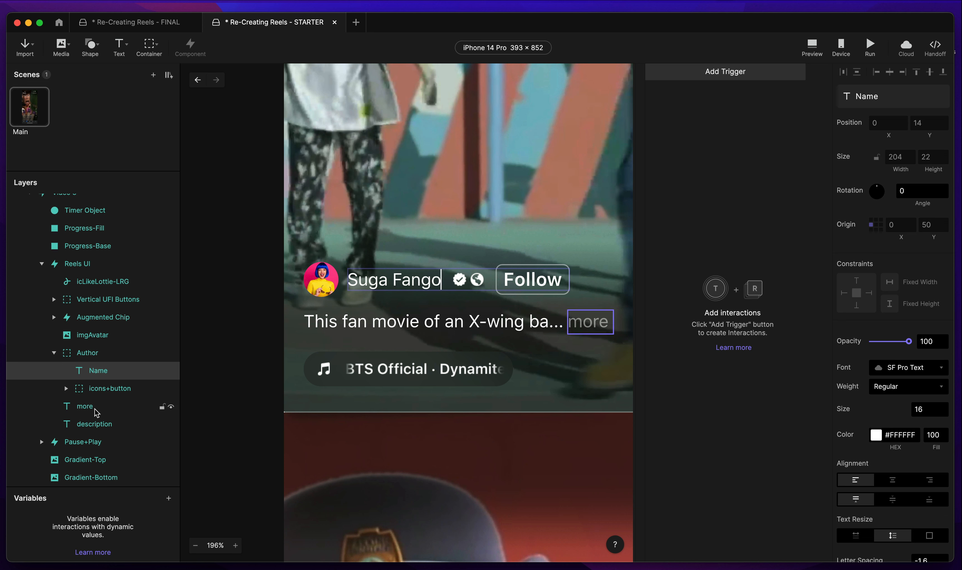
# Change the description text in Video 3's Reels UI to "I can't get enough of watch thi...".
pyautogui.click(91, 424)
pyautogui.press('Return')
pyautogui.write("I can't get enough of watch thi...")
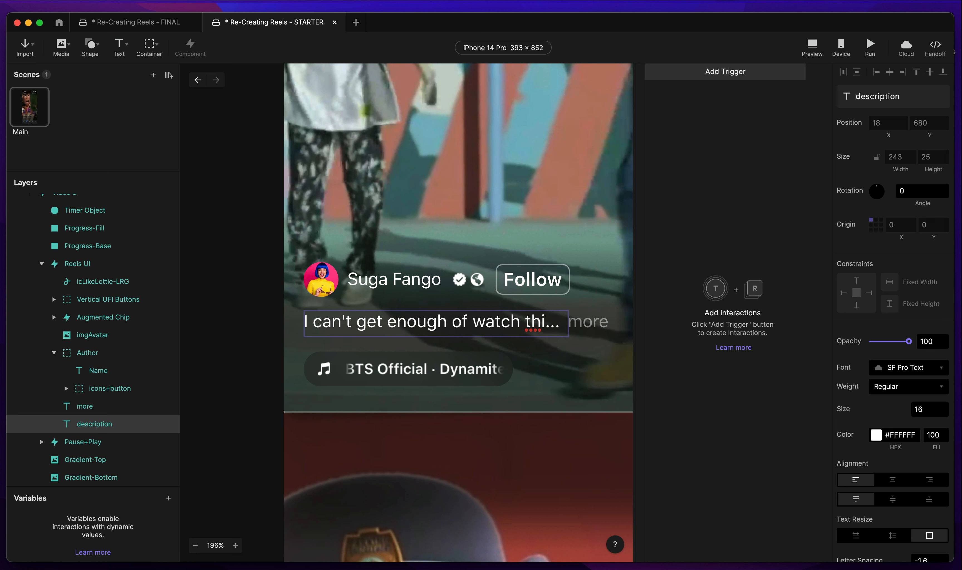
pyautogui.press('super+Tab')
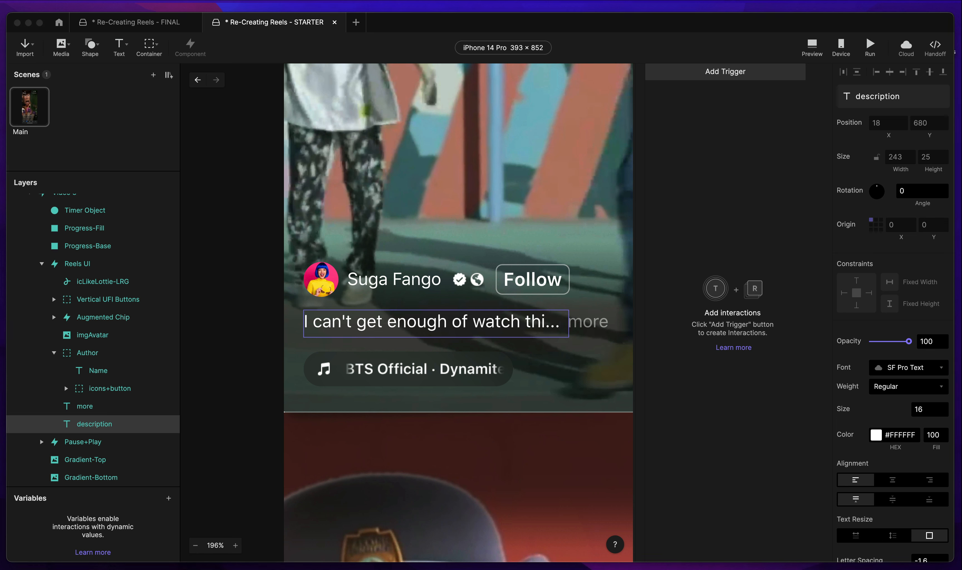
# Collapse Video 3's layers and expand Video 4 and its Reels UI component.
pyautogui.click(80, 300)
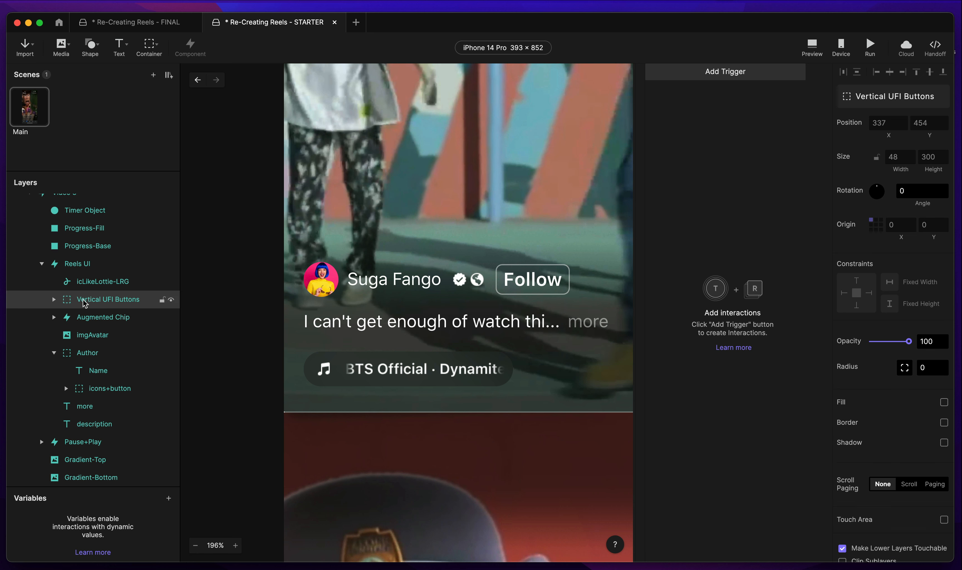
pyautogui.click(40, 264)
pyautogui.click(29, 317)
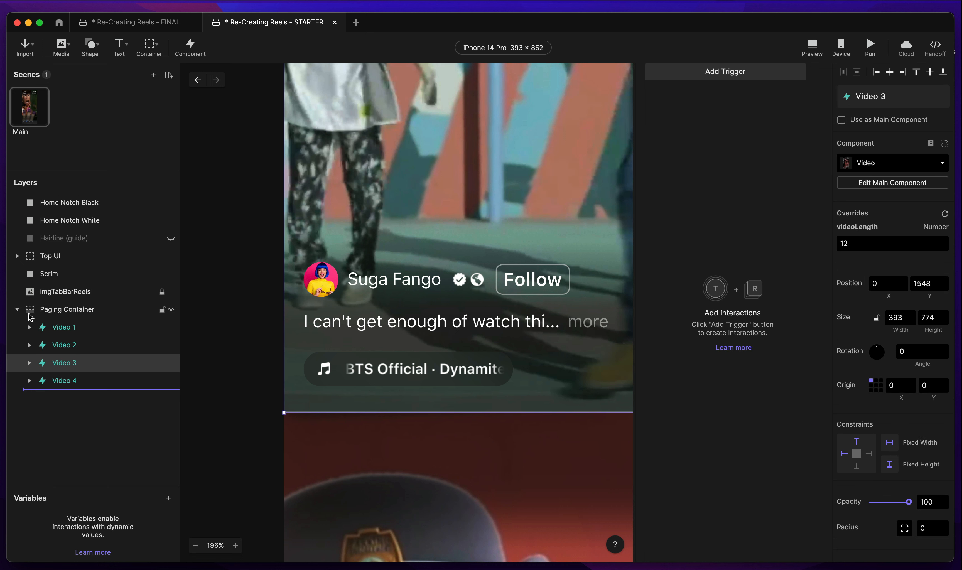
pyautogui.click(51, 386)
pyautogui.click(29, 381)
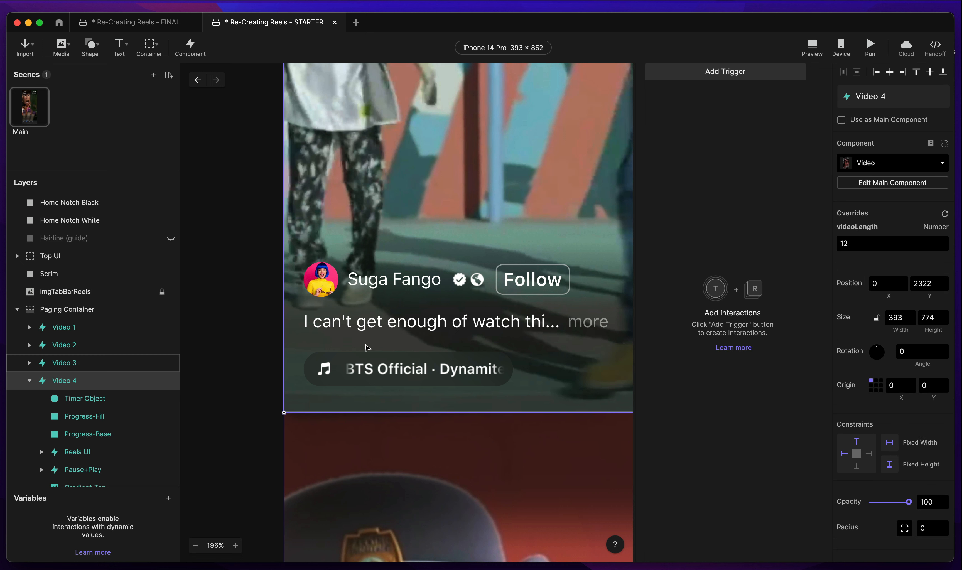
pyautogui.scroll(-10, 365, 344)
pyautogui.scroll(-2, 74, 375)
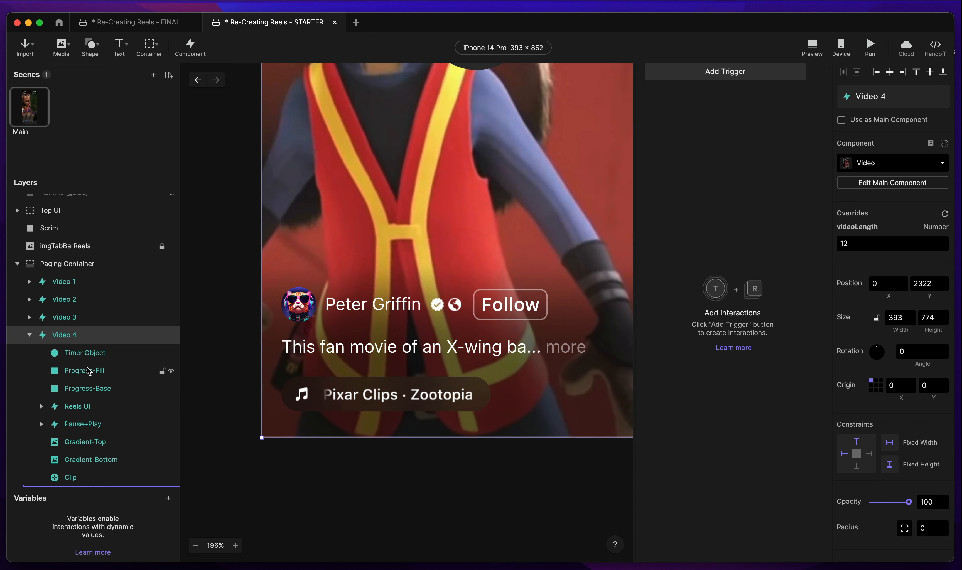
pyautogui.click(78, 407)
pyautogui.click(41, 407)
pyautogui.scroll(-5, 89, 415)
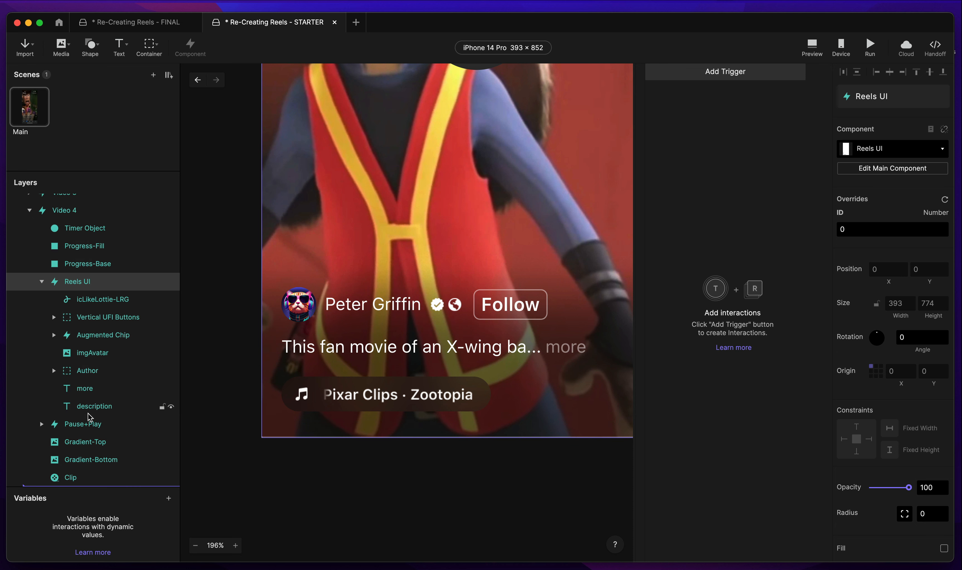
# Expand Video 4's Author container and change the Reels UI description text to "I can rewatch any Pixar movie f...".
pyautogui.click(97, 374)
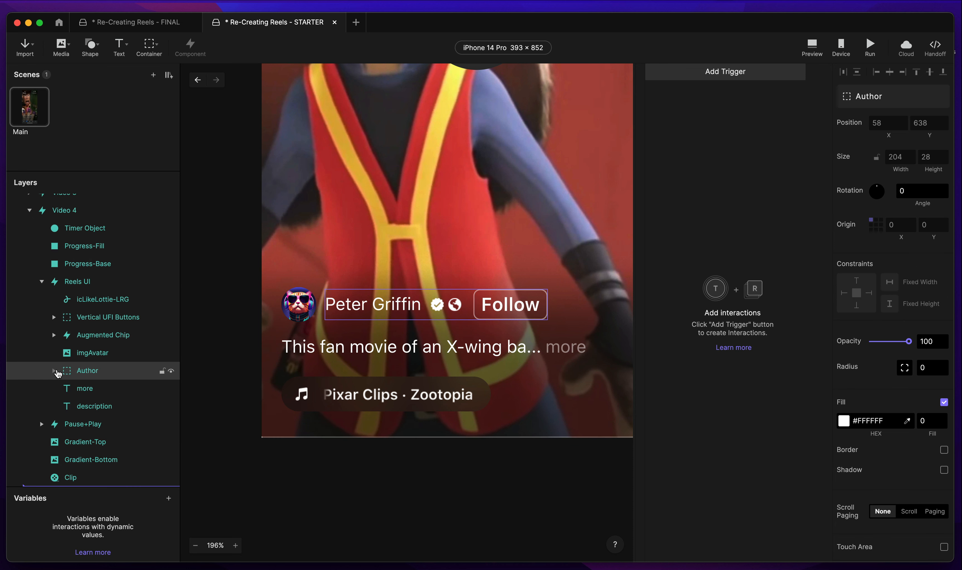
pyautogui.click(54, 371)
pyautogui.click(88, 442)
pyautogui.press('Return')
pyautogui.write('I can rewatch any Pixar movie f...')
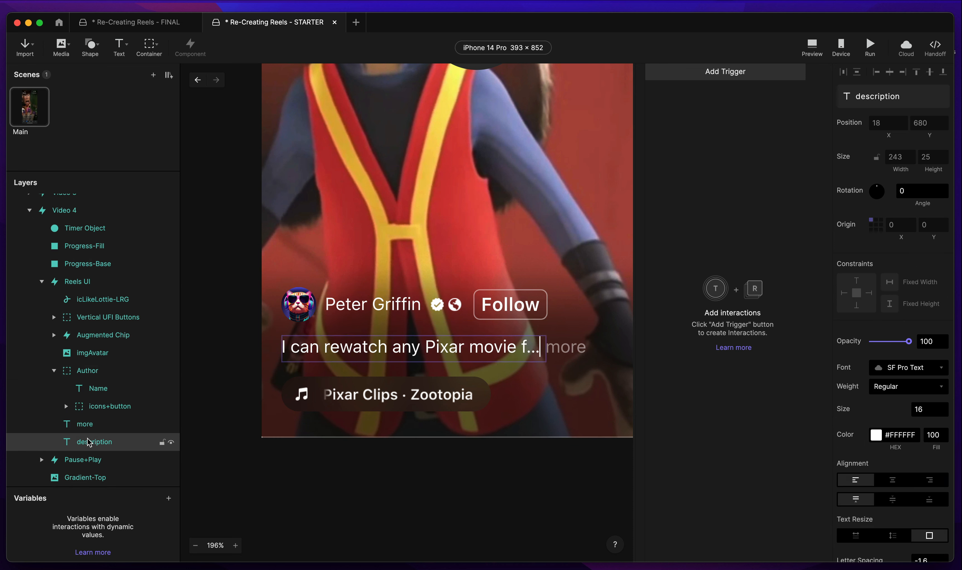
# Replace the Name text in Video 4's Author container with the video's own author name, and collapse Video 4's layers.
pyautogui.click(98, 389)
pyautogui.press('Return')
pyautogui.write('Paulie Paws')
pyautogui.click(87, 370)
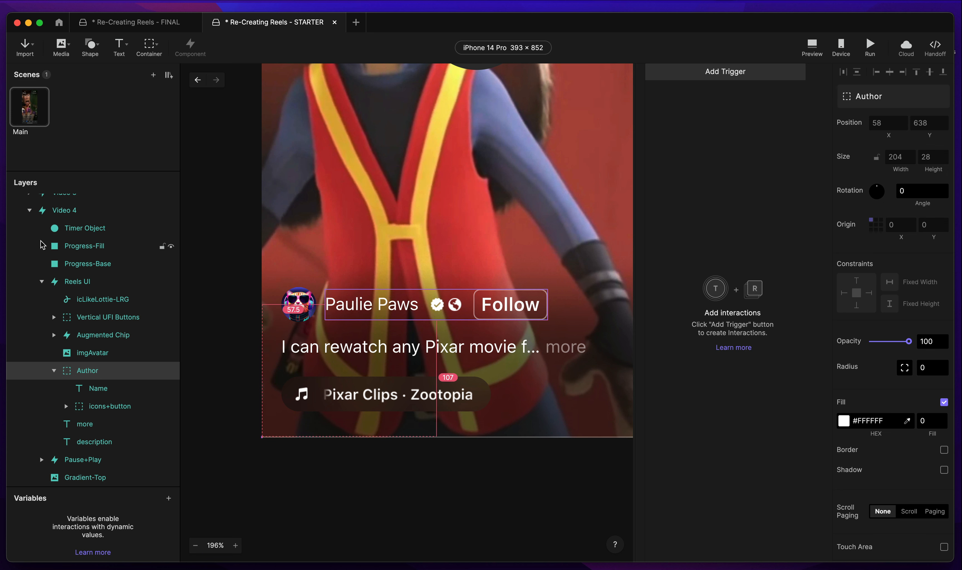
pyautogui.keyDown('alt'); pyautogui.click(30, 211); pyautogui.keyUp('alt')
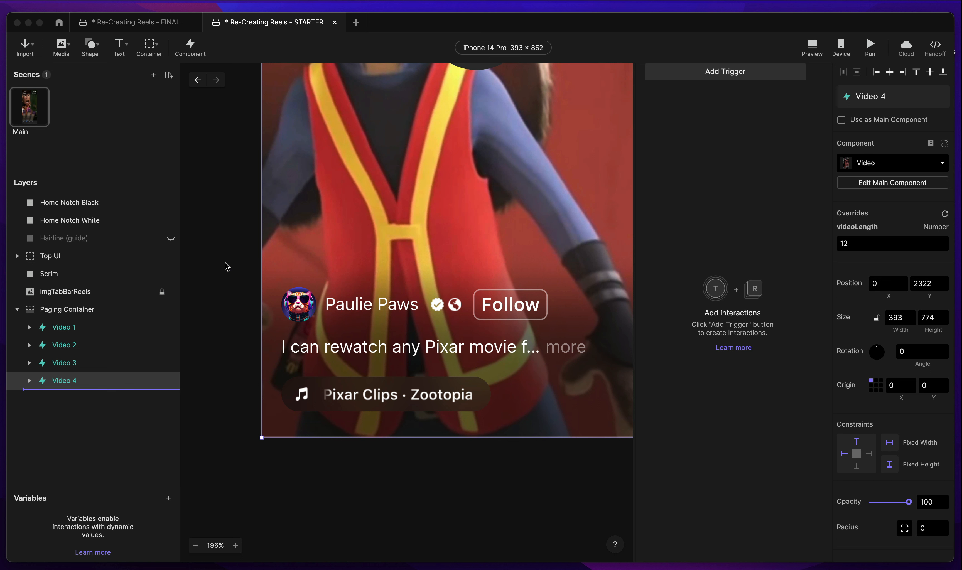
# Turn on Clip Sublayers for the Paging Container.
pyautogui.scroll(-10, 381, 274)
pyautogui.scroll(15, 382, 274)
pyautogui.click(68, 309)
pyautogui.scroll(-10, 879, 391)
pyautogui.click(861, 538)
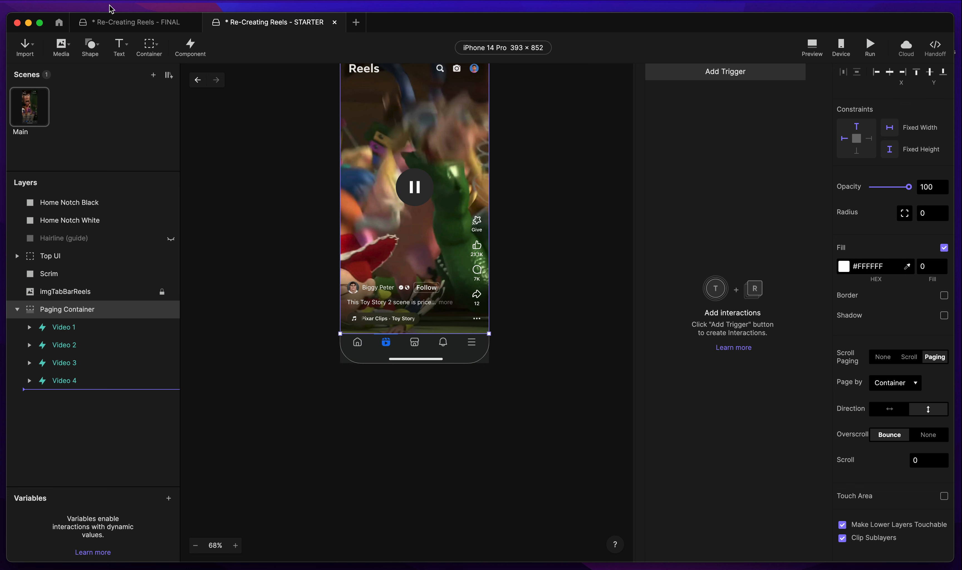
# Add an instance of the Comments component to the Main scene and place it directly below the phone screen at about X -3, Y 852.
pyautogui.click(169, 75)
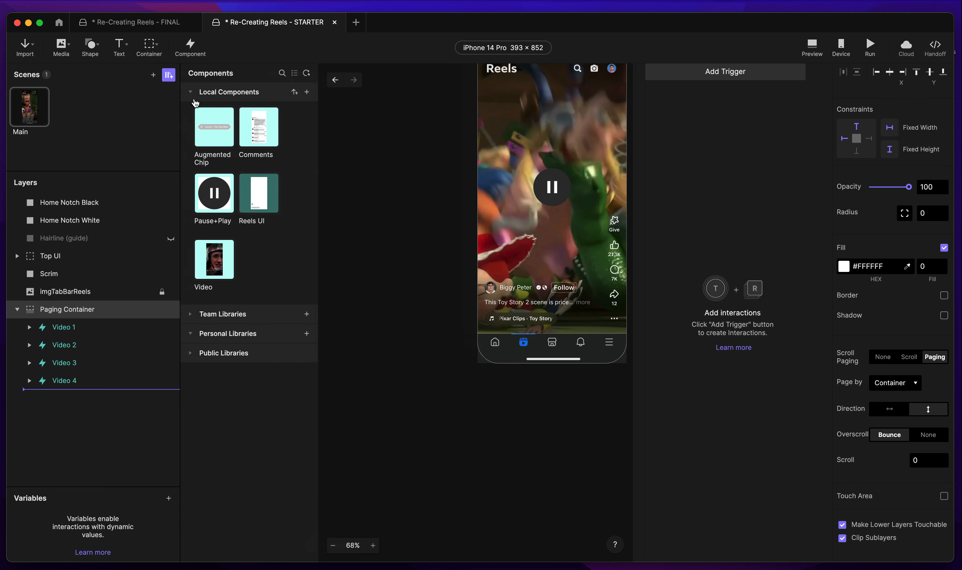
pyautogui.moveTo(261, 129); pyautogui.dragTo(395, 419)
pyautogui.scroll(-4, 430, 410)
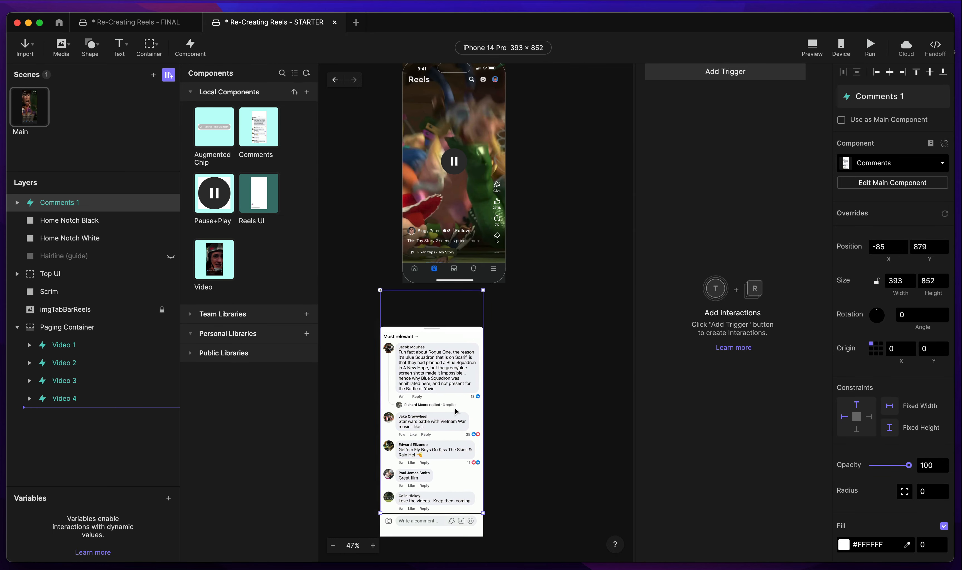
pyautogui.moveTo(455, 411); pyautogui.dragTo(460, 363)
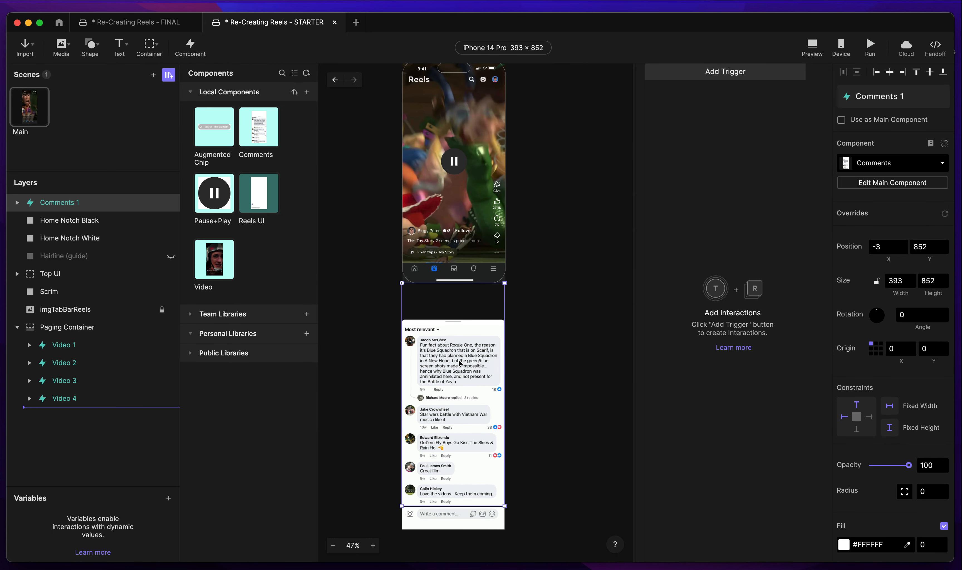
# Duplicate the Comments instance three times in place so there are four, and clear the selection.
pyautogui.press('super+d')
pyautogui.press('super+d')
pyautogui.press('super+d')
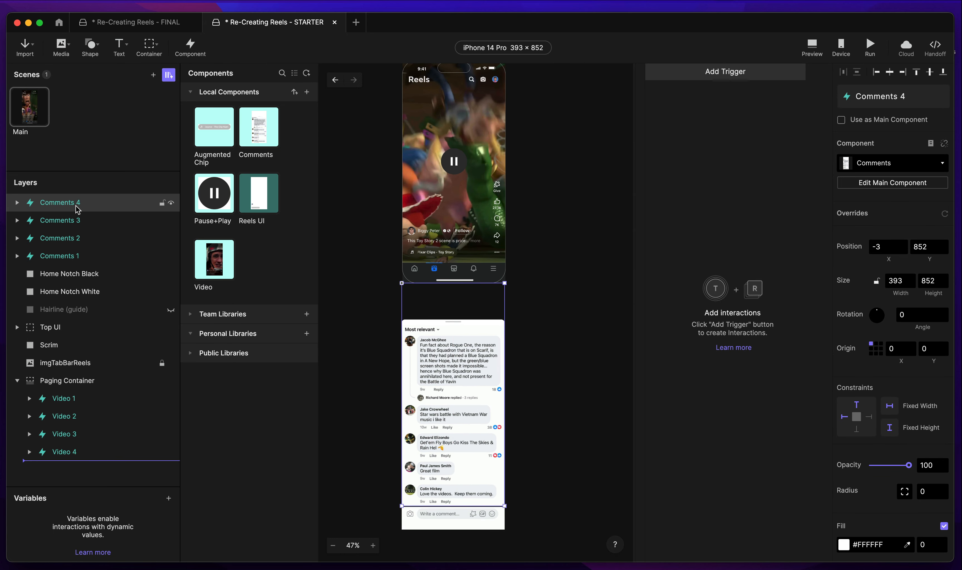
pyautogui.click(369, 439)
pyautogui.scroll(-5, 370, 439)
pyautogui.hscroll(-3, 370, 439)
pyautogui.scroll(5, 370, 438)
pyautogui.scroll(5, 369, 442)
pyautogui.scroll(10, 370, 438)
pyautogui.scroll(-8, 369, 439)
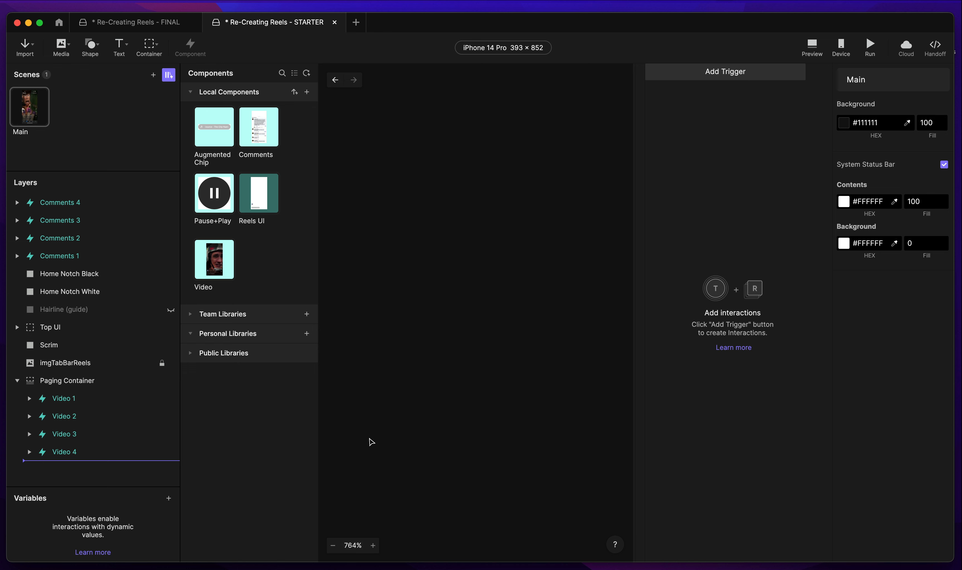
pyautogui.scroll(-3, 370, 439)
pyautogui.scroll(-5, 469, 377)
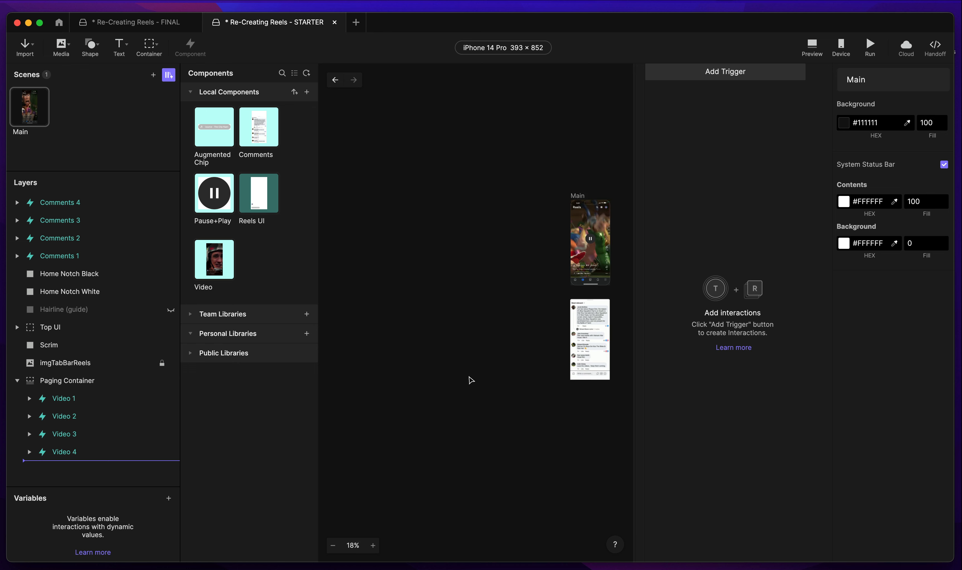
# Hide the component library, glance at the Re-Creating Reels - FINAL project for reference, and return to the STARTER project.
pyautogui.hscroll(3, 470, 377)
pyautogui.scroll(3, 469, 377)
pyautogui.scroll(5, 470, 380)
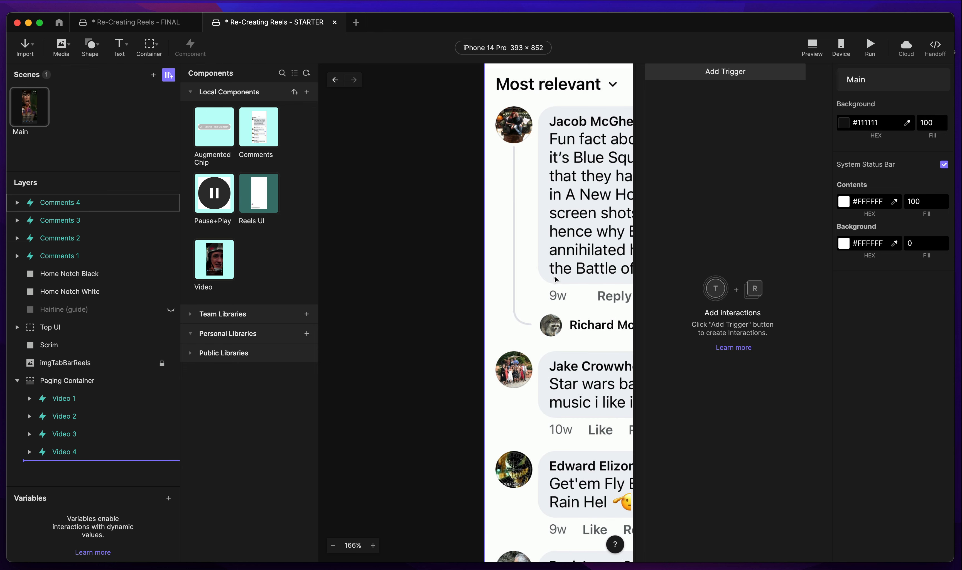
pyautogui.moveTo(553, 277); pyautogui.dragTo(464, 321)
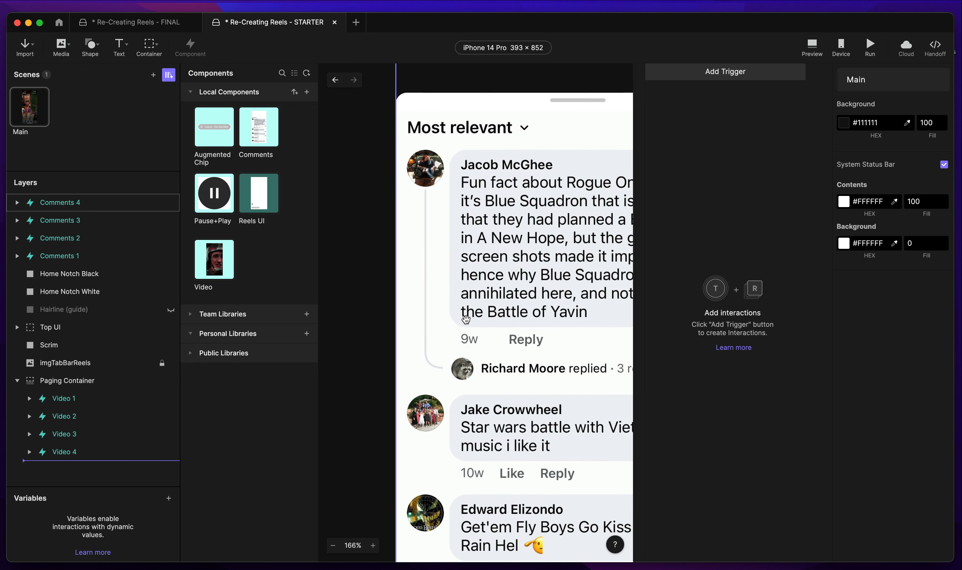
pyautogui.click(169, 75)
pyautogui.scroll(-3, 343, 194)
pyautogui.scroll(2, 284, 189)
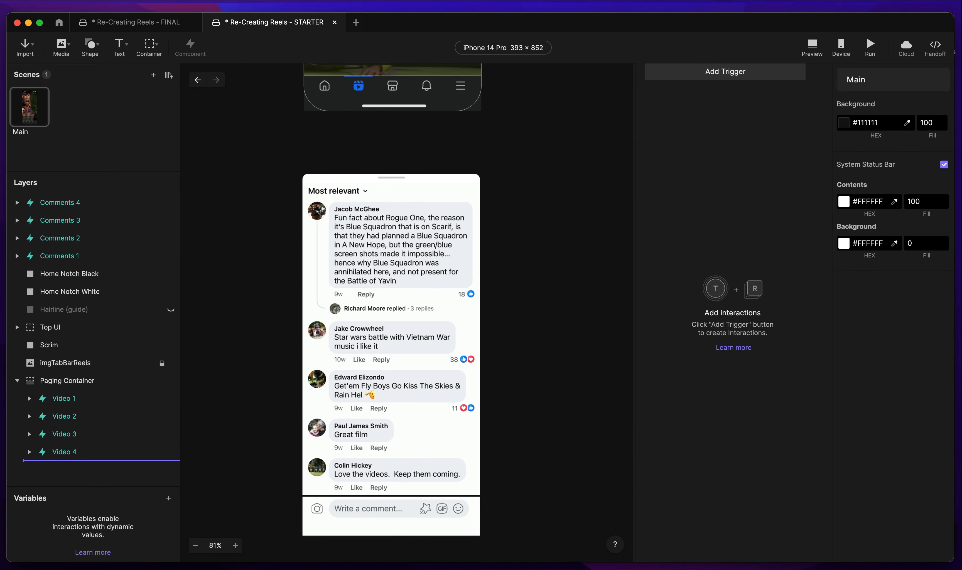
pyautogui.click(154, 26)
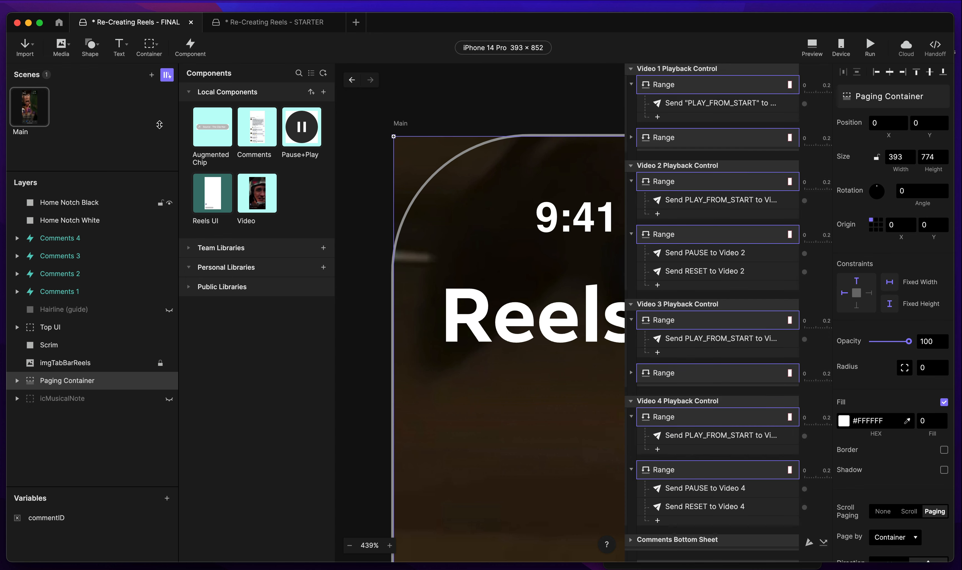
pyautogui.click(272, 24)
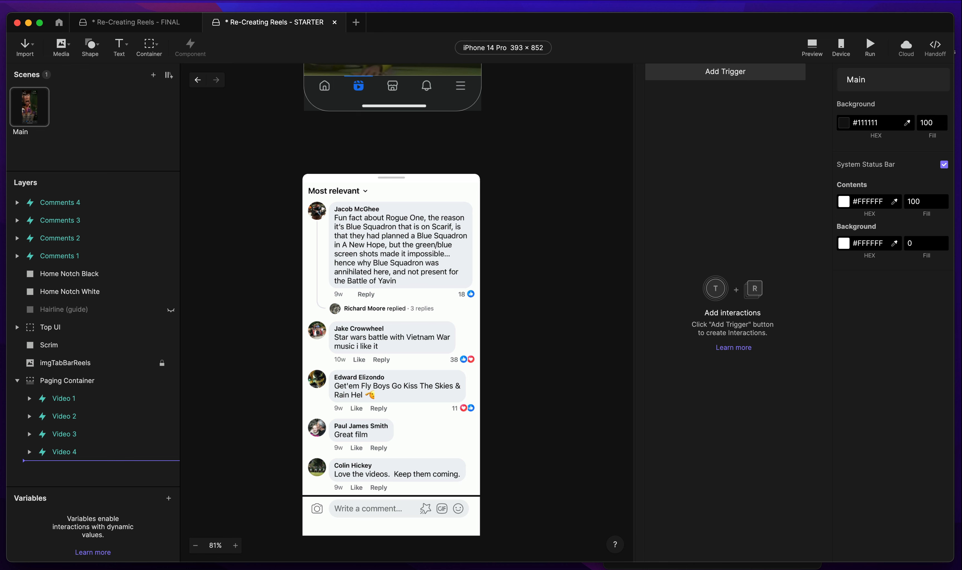
pyautogui.moveTo(262, 203); pyautogui.dragTo(377, 253)
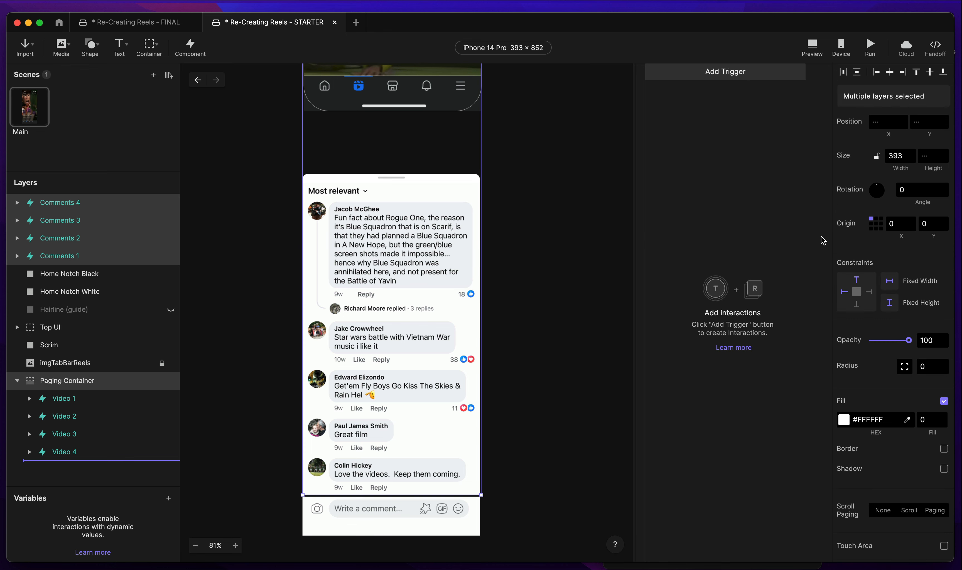
pyautogui.scroll(5, 546, 292)
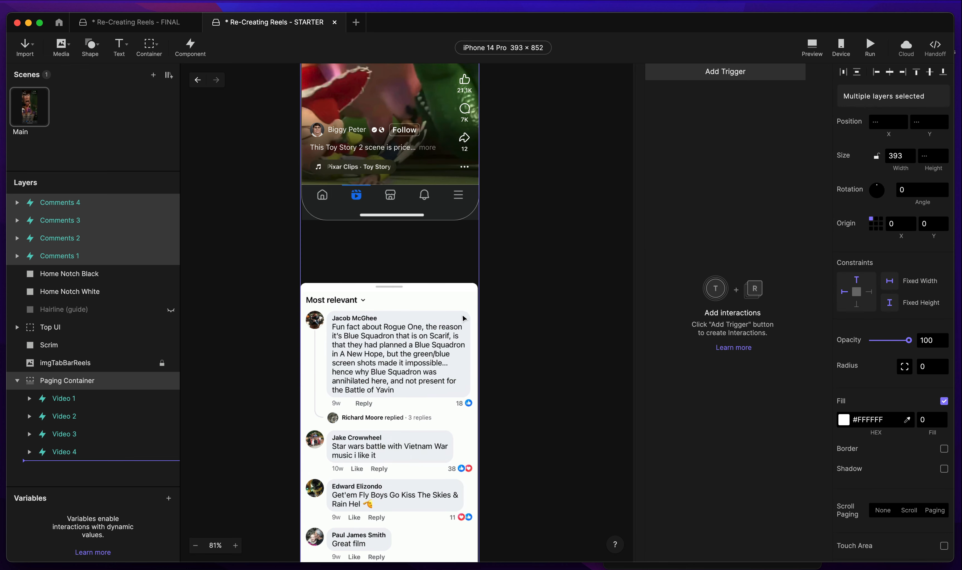
pyautogui.scroll(-5, 463, 315)
pyautogui.moveTo(507, 324); pyautogui.dragTo(463, 376)
pyautogui.click(516, 383)
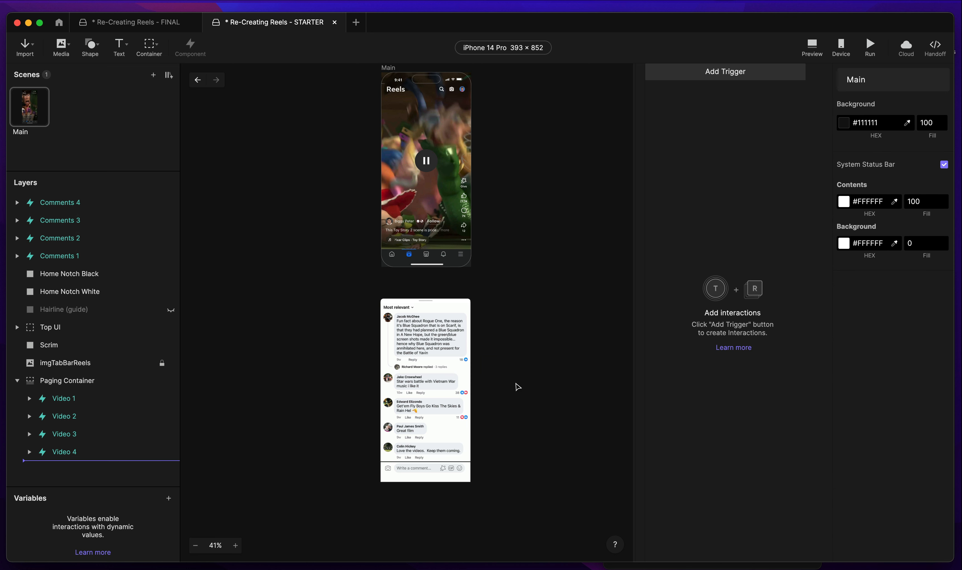
# Spread the stacked Comments instances apart beside the phone screen, and align all four by their left and top edges.
pyautogui.click(111, 256)
pyautogui.keyDown('shift'); pyautogui.click(154, 203); pyautogui.keyUp('shift')
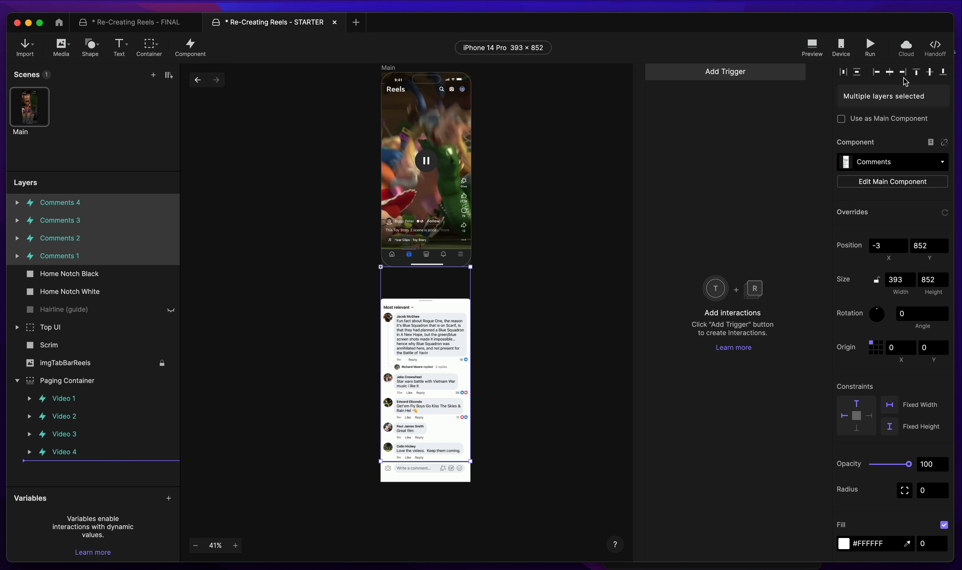
pyautogui.moveTo(449, 348); pyautogui.dragTo(528, 316)
pyautogui.click(471, 385)
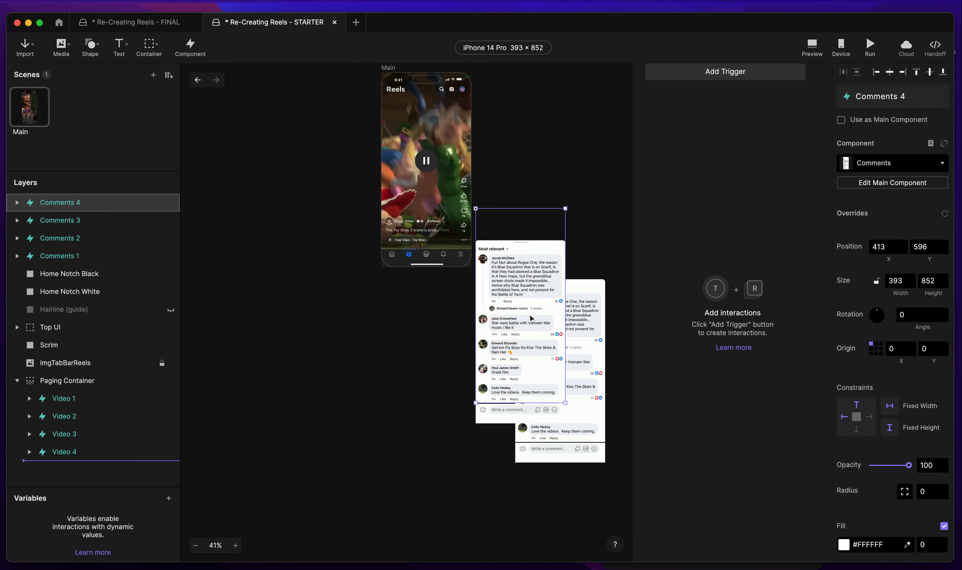
pyautogui.moveTo(590, 359); pyautogui.dragTo(578, 331)
pyautogui.moveTo(563, 461); pyautogui.dragTo(569, 375)
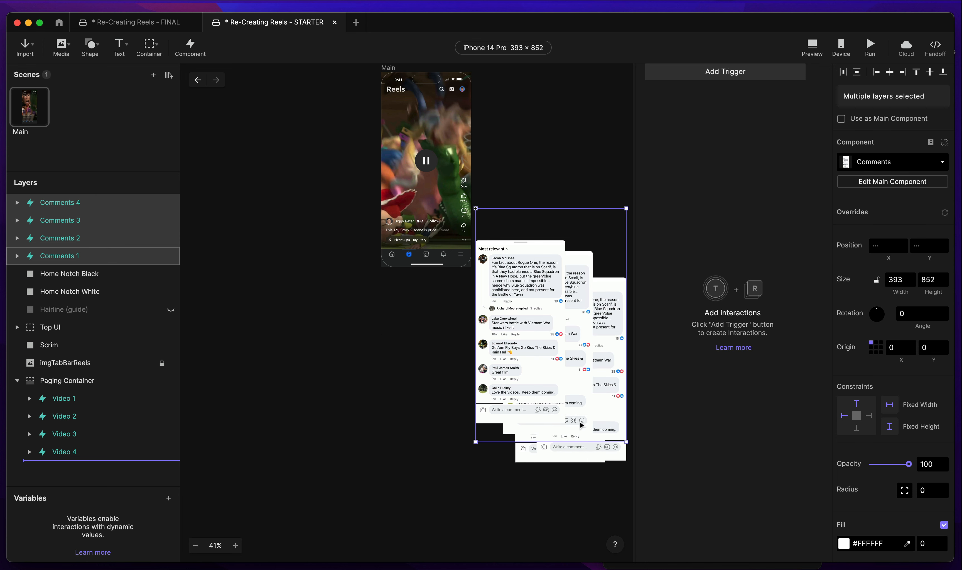
pyautogui.click(877, 73)
pyautogui.click(918, 72)
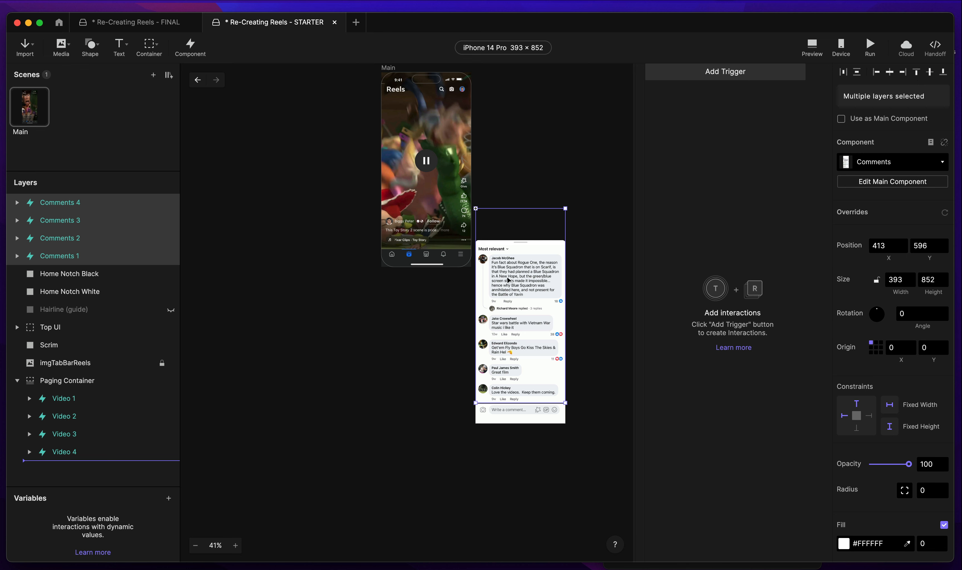
# Move the four Comments instances back below the phone screen, set their position to X 0, Y 852, and clear the selection.
pyautogui.moveTo(514, 249); pyautogui.dragTo(419, 311)
pyautogui.scroll(5, 419, 312)
pyautogui.click(886, 246)
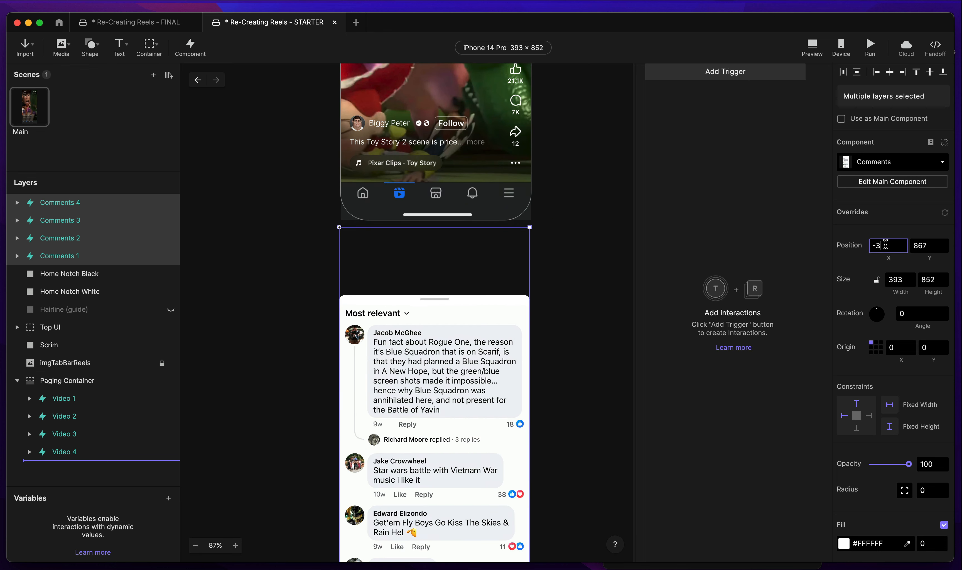
pyautogui.write('0')
pyautogui.press('Tab')
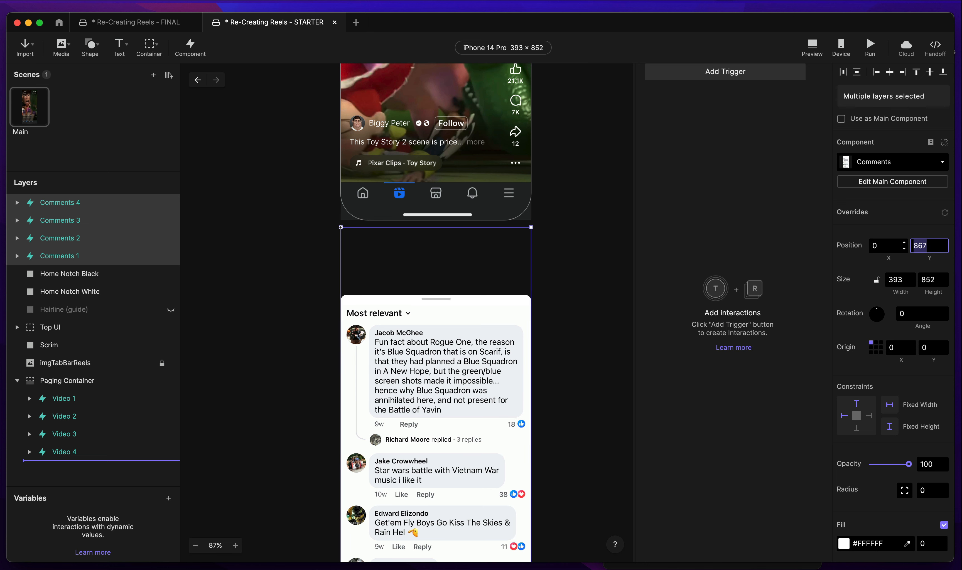
pyautogui.write('852')
pyautogui.press('Return')
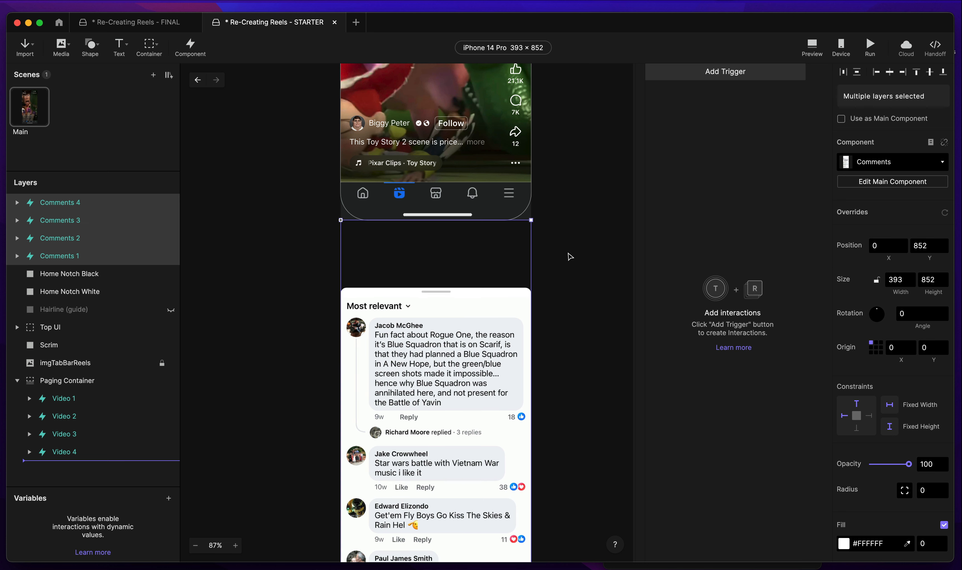
pyautogui.click(575, 274)
# Examine the position and layer properties of the Comments instances individually and all four together.
pyautogui.click(77, 221)
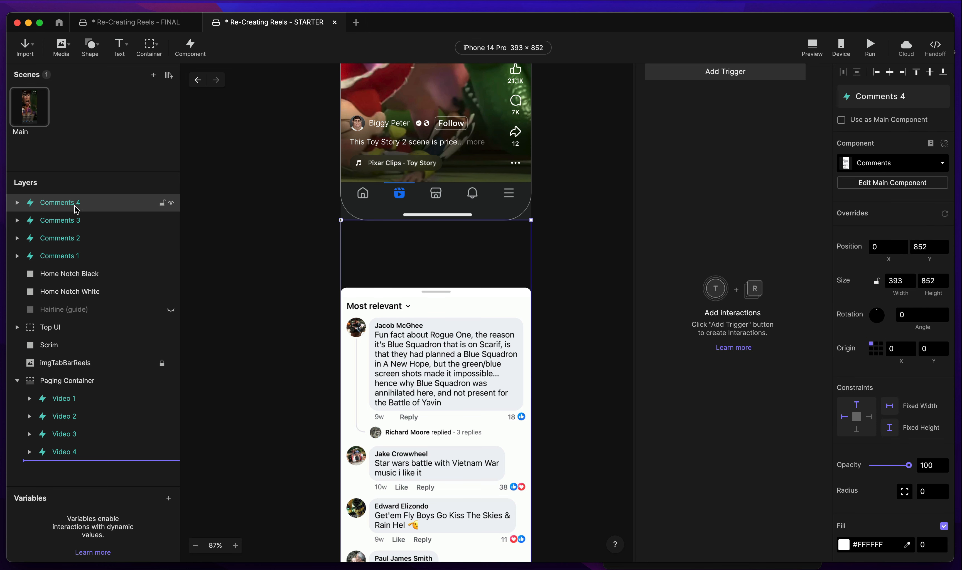
pyautogui.click(68, 235)
pyautogui.click(67, 253)
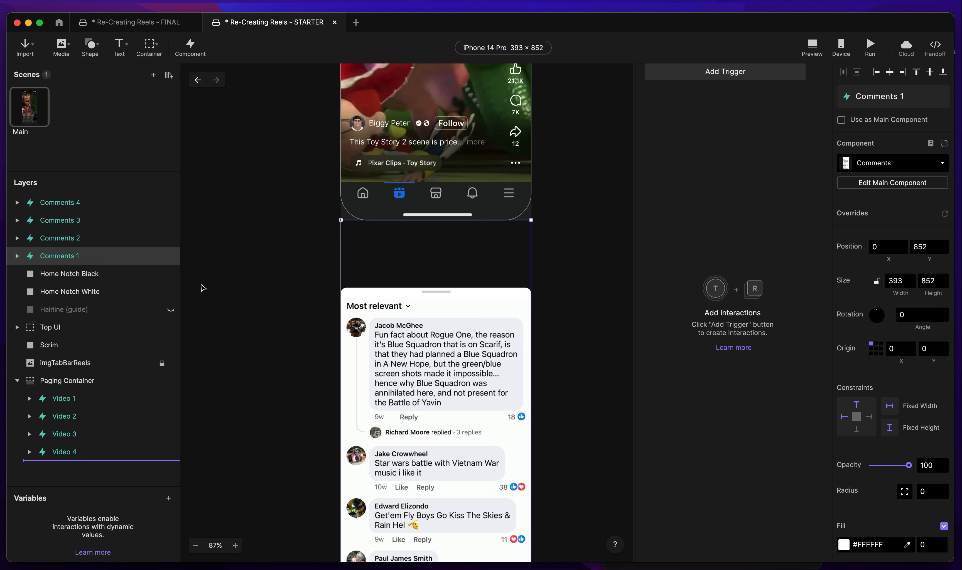
pyautogui.keyDown('shift'); pyautogui.click(119, 202); pyautogui.keyUp('shift')
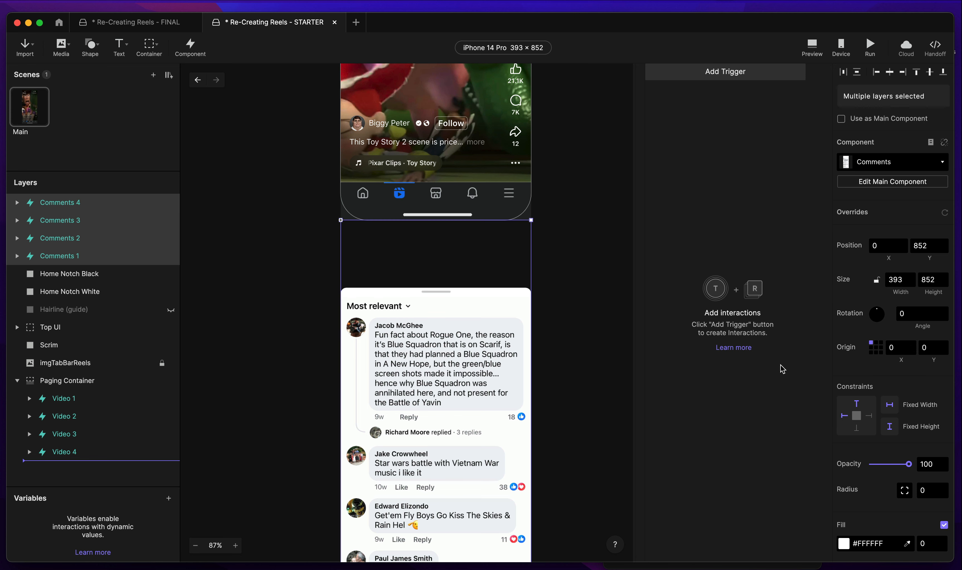
pyautogui.scroll(-5, 870, 414)
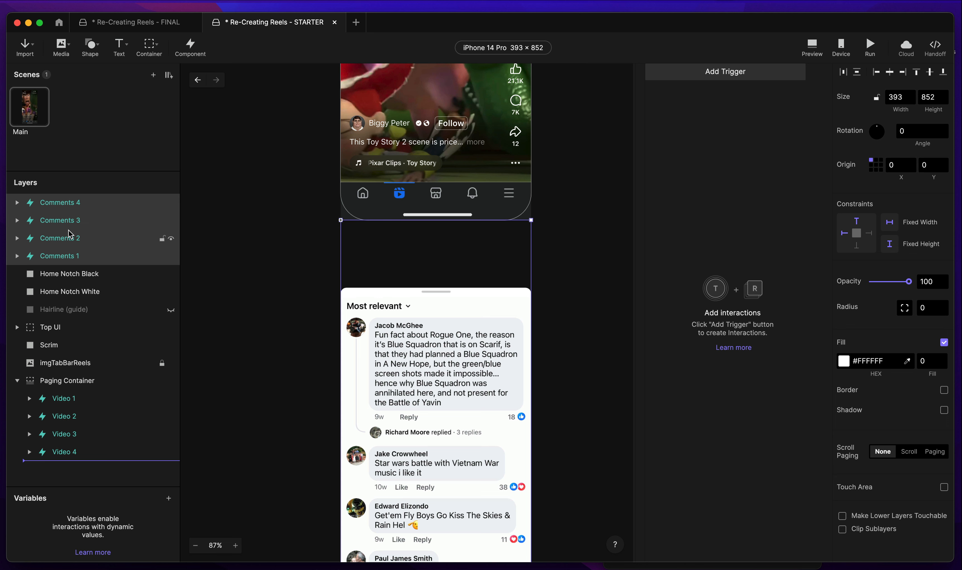
# Replace the image inside Comments 1's Scroll container with imgComments-Video-1.jpg from the Comments assets folder, and collapse Comments 1's layers.
pyautogui.click(80, 253)
pyautogui.click(17, 257)
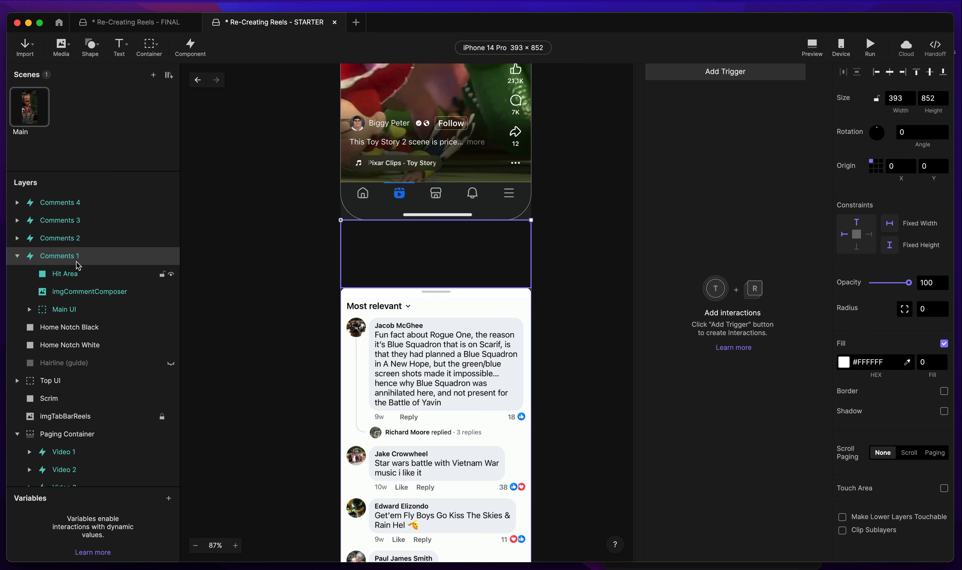
pyautogui.click(67, 314)
pyautogui.click(30, 310)
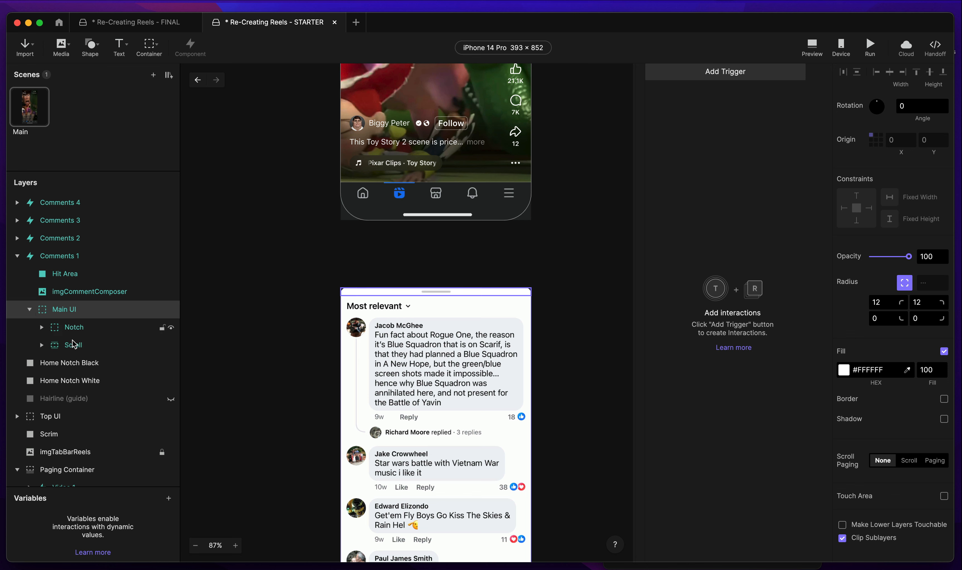
pyautogui.click(80, 349)
pyautogui.click(42, 346)
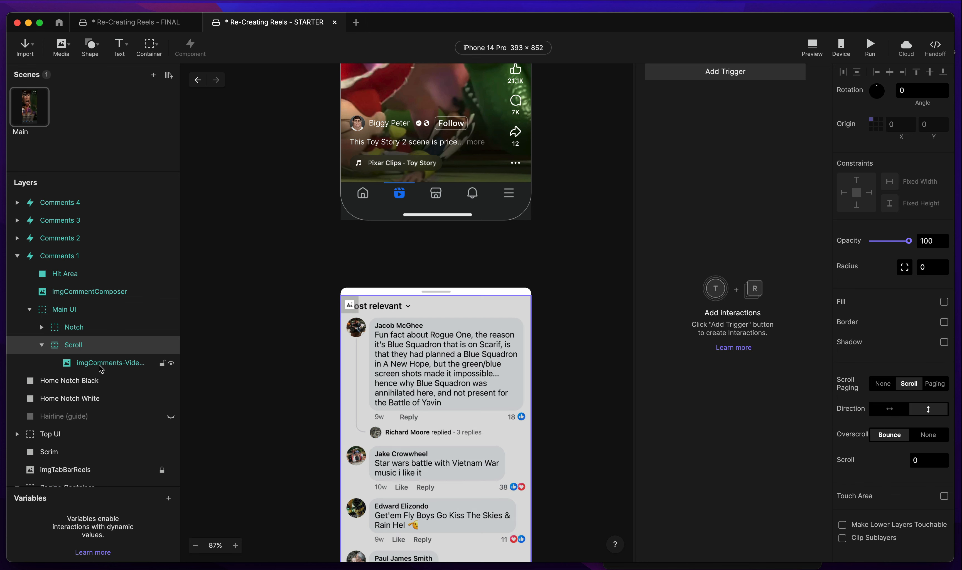
pyautogui.click(98, 366)
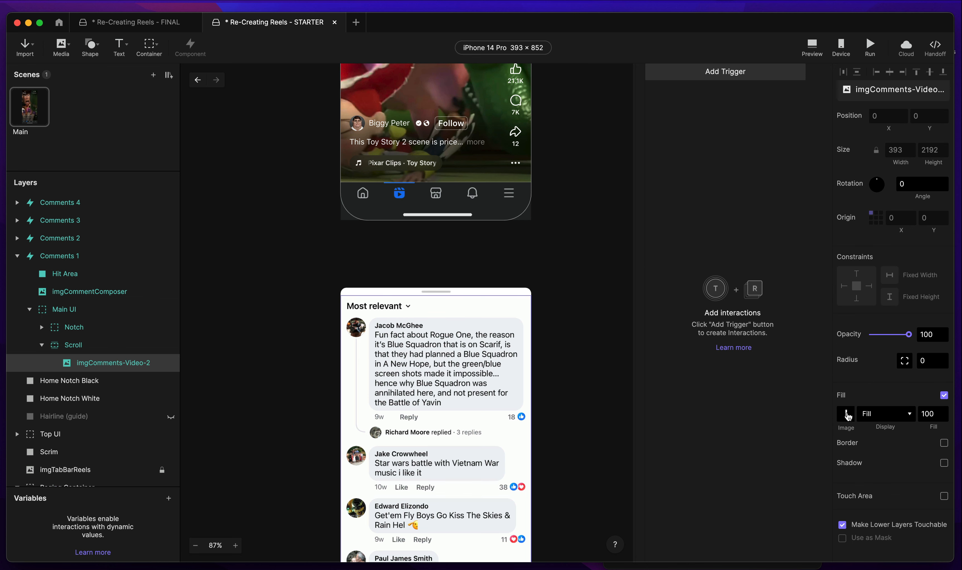
pyautogui.click(847, 415)
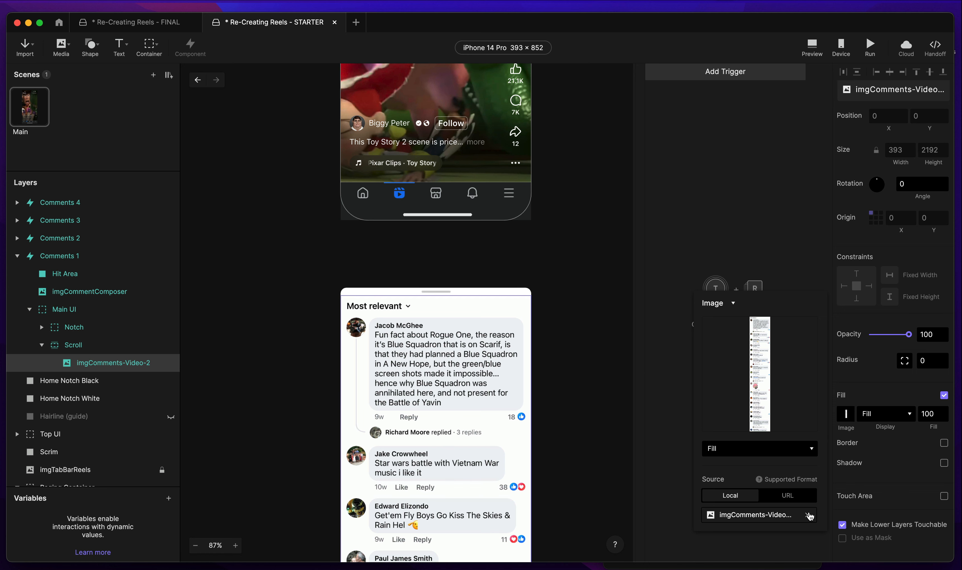
pyautogui.click(808, 515)
pyautogui.click(754, 512)
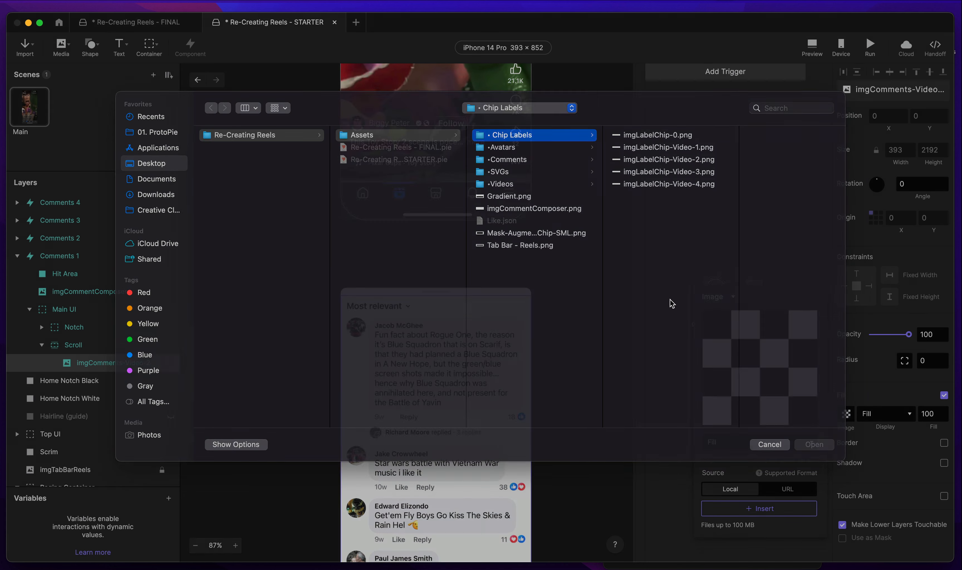
pyautogui.click(507, 172)
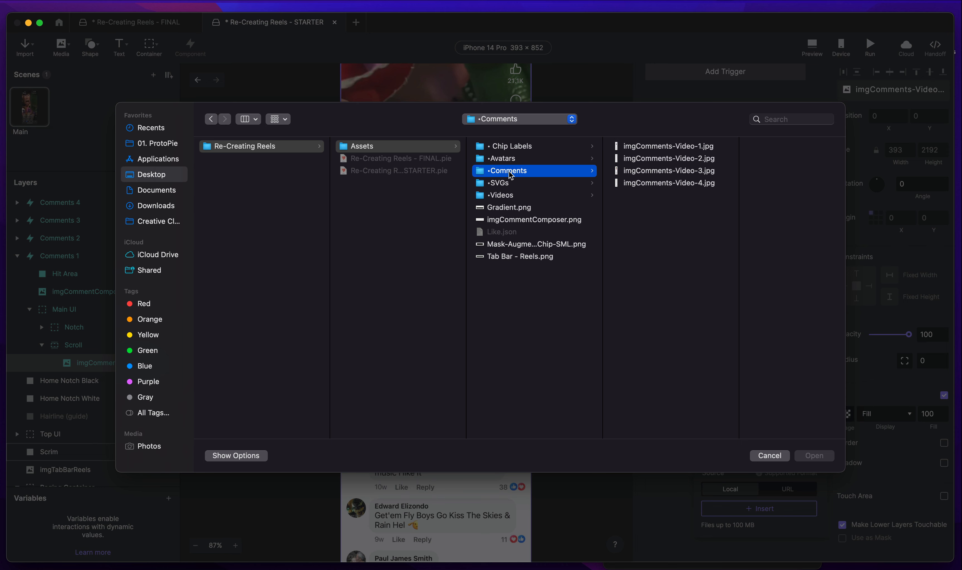
pyautogui.click(660, 147)
pyautogui.doubleClick(660, 147)
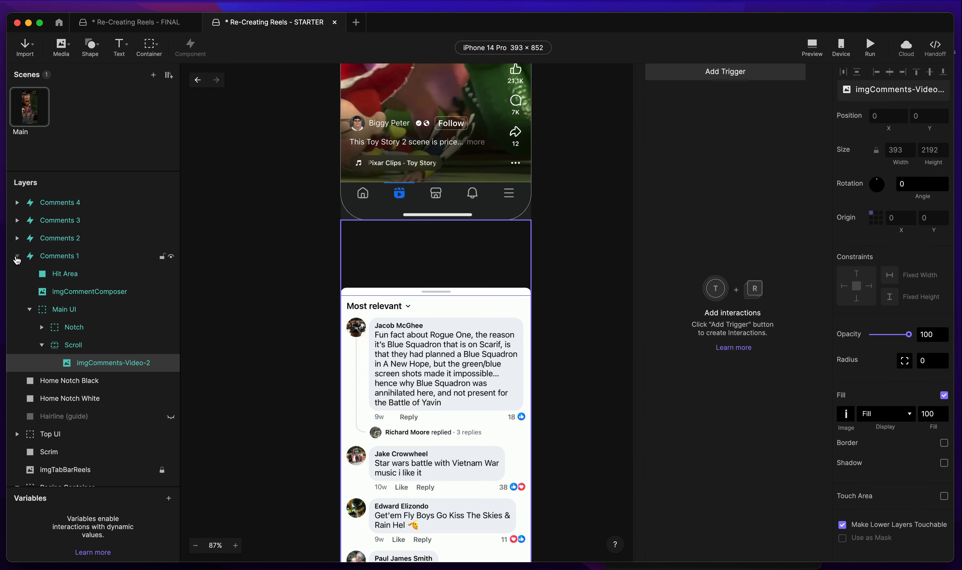
pyautogui.click(17, 256)
# Temporarily hide Comments 2, 3 and 4 to examine the image in Comments 1, and show them again.
pyautogui.click(76, 243)
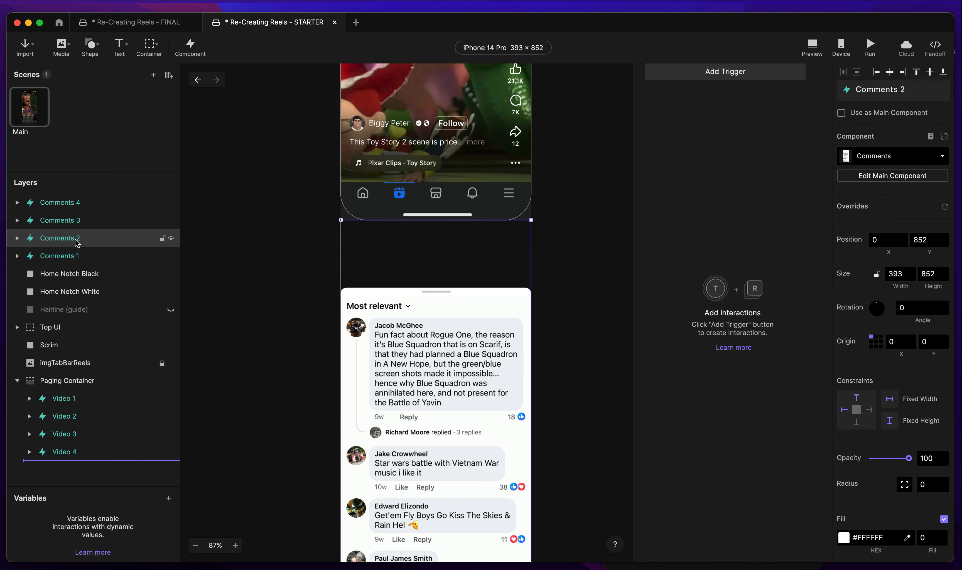
pyautogui.keyDown('shift'); pyautogui.click(135, 202); pyautogui.keyUp('shift')
pyautogui.rightClick(117, 203)
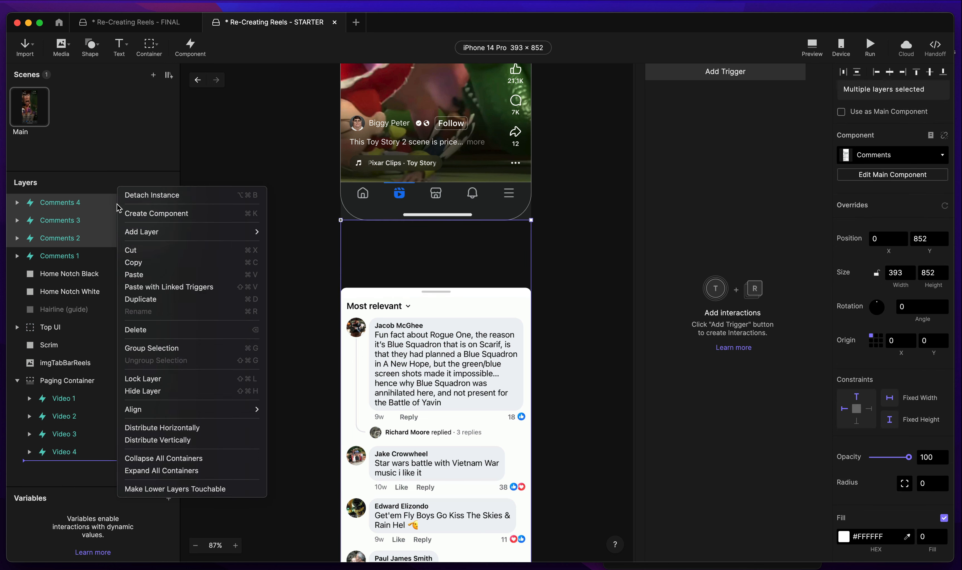
pyautogui.click(182, 391)
pyautogui.scroll(-5, 420, 421)
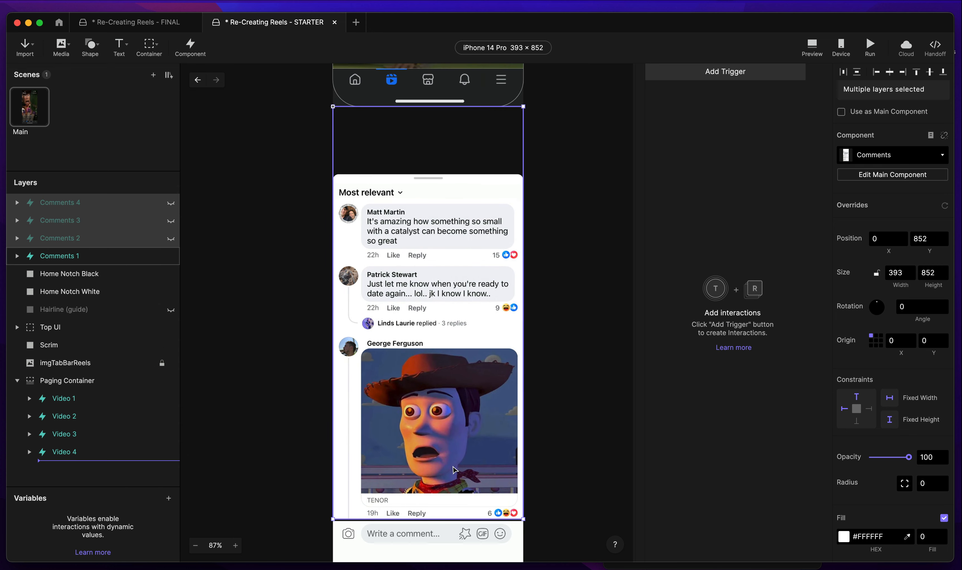
pyautogui.scroll(3, 420, 430)
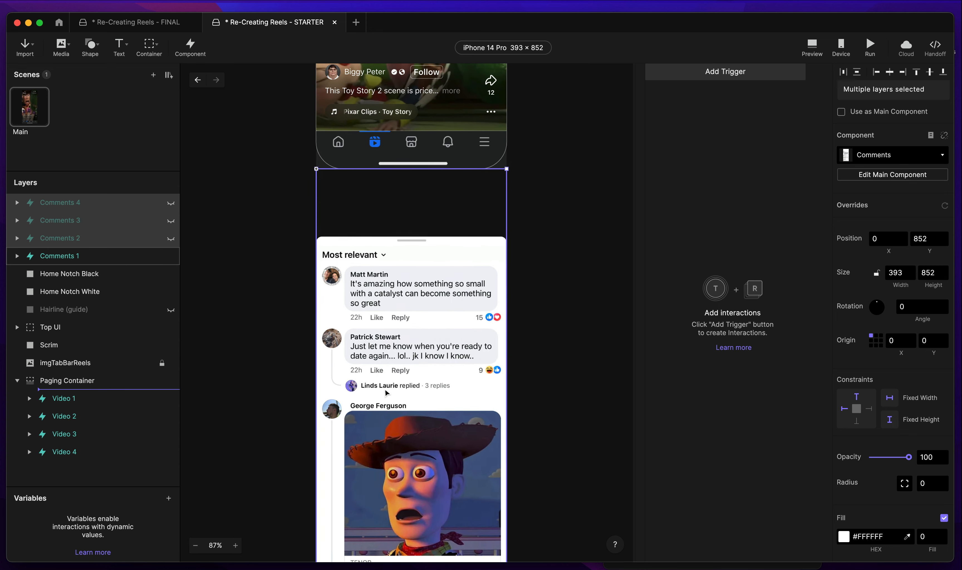
pyautogui.rightClick(125, 231)
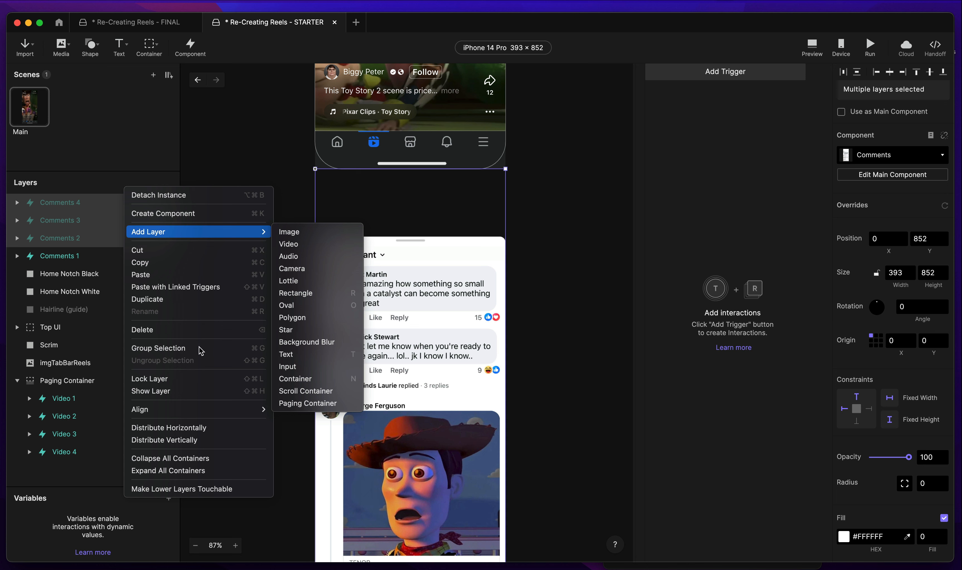
pyautogui.click(192, 391)
# Replace the image in Comments 2's Scroll container with imgComments-Video-2.jpg from the Comments assets folder, and collapse Comments 2's layers.
pyautogui.click(65, 241)
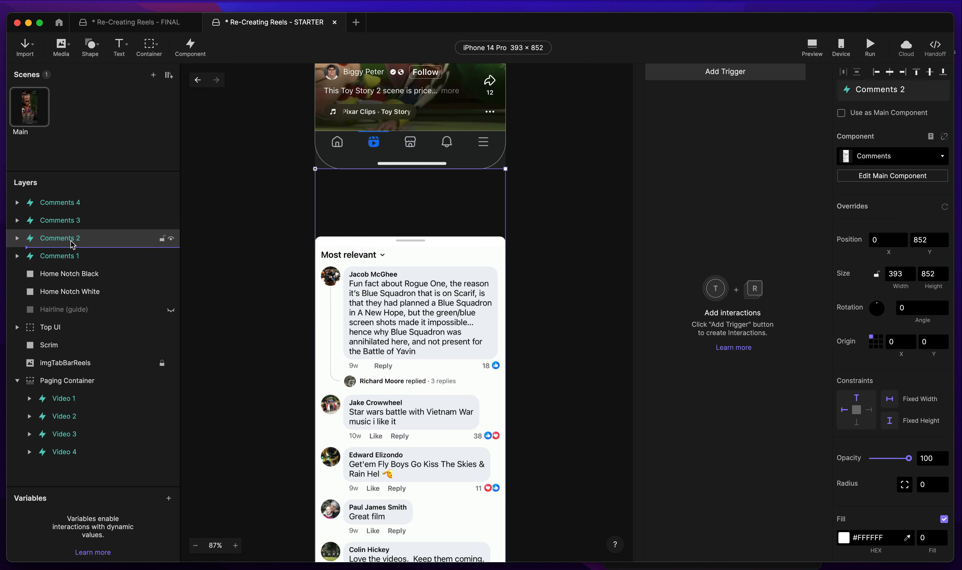
pyautogui.scroll(-5, 864, 513)
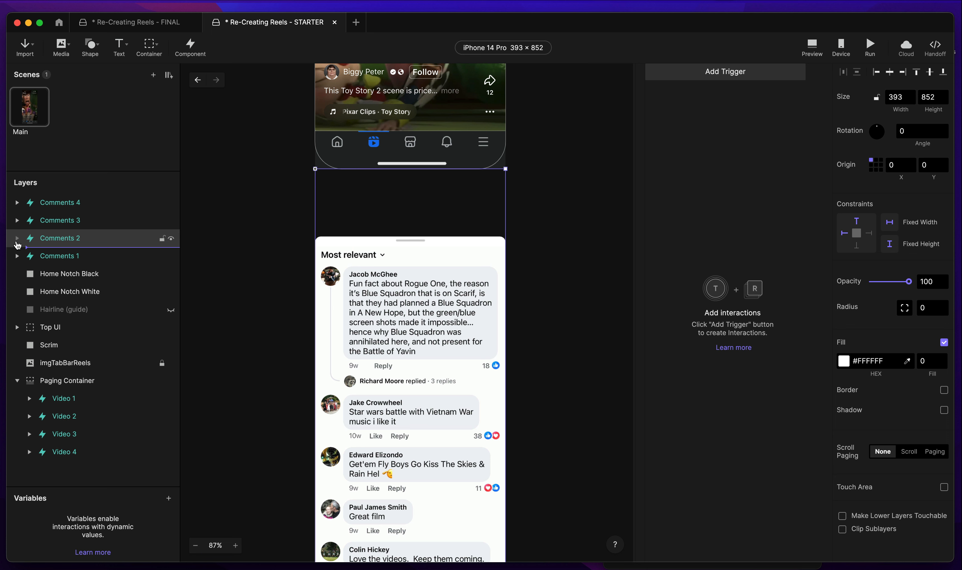
pyautogui.click(17, 239)
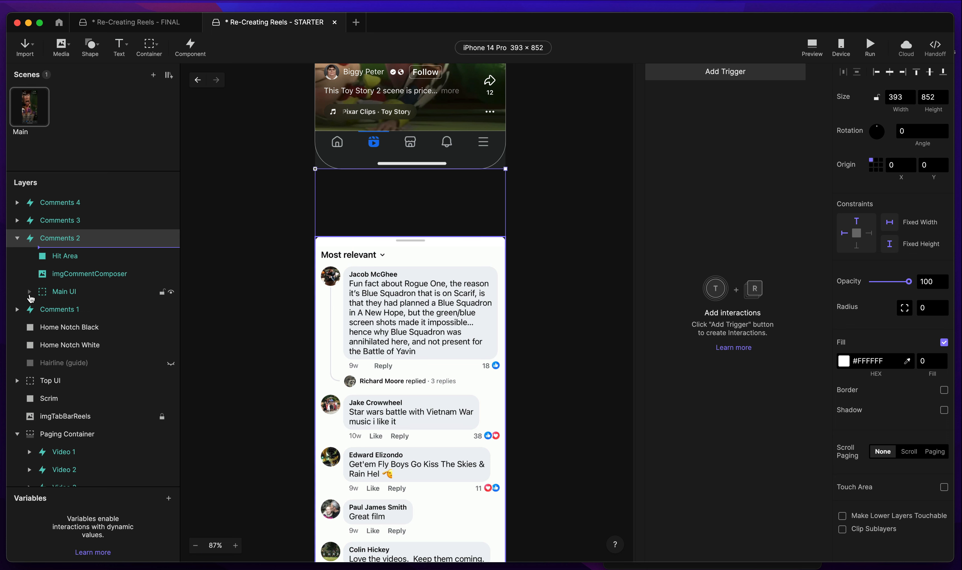
pyautogui.click(29, 291)
pyautogui.click(75, 328)
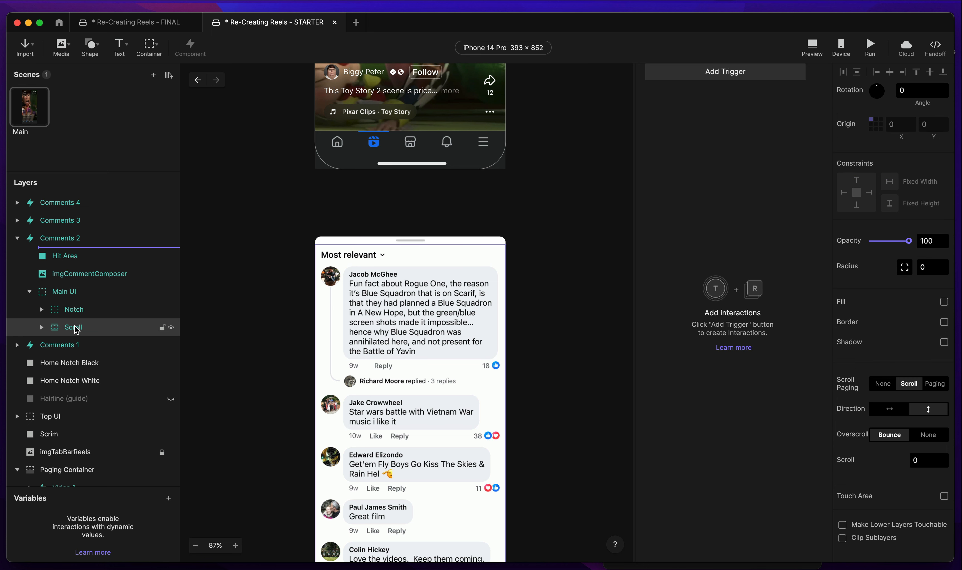
pyautogui.click(42, 328)
pyautogui.click(90, 346)
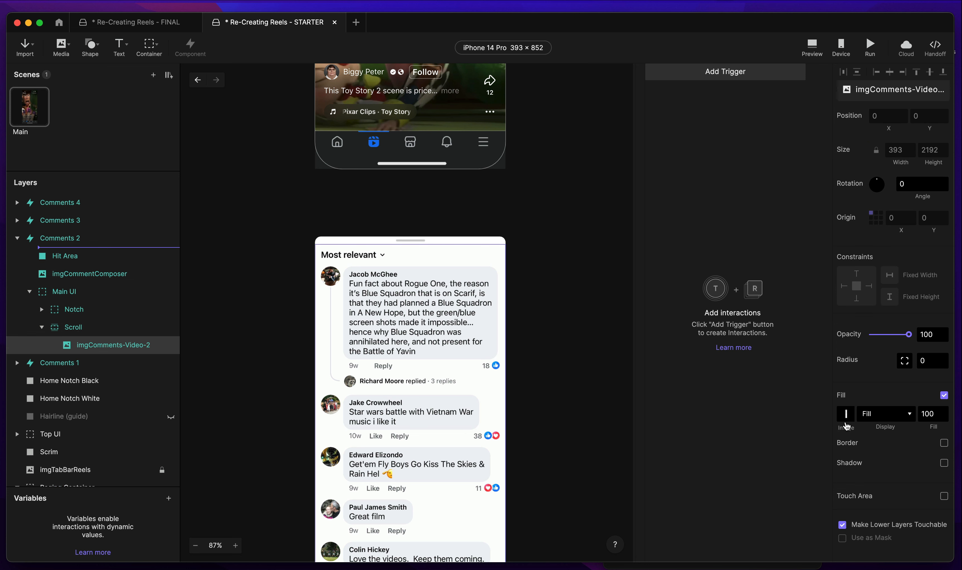
pyautogui.click(846, 415)
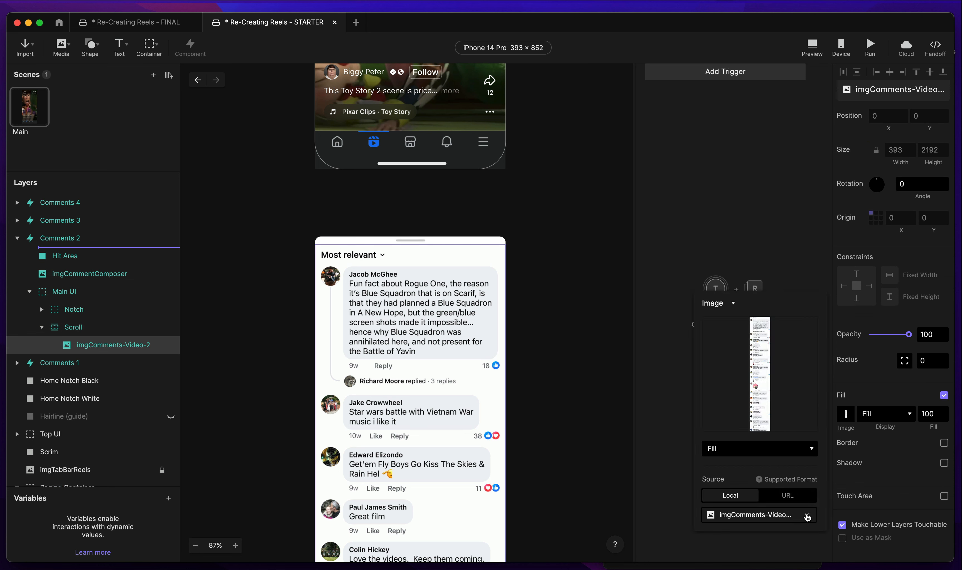
pyautogui.click(763, 508)
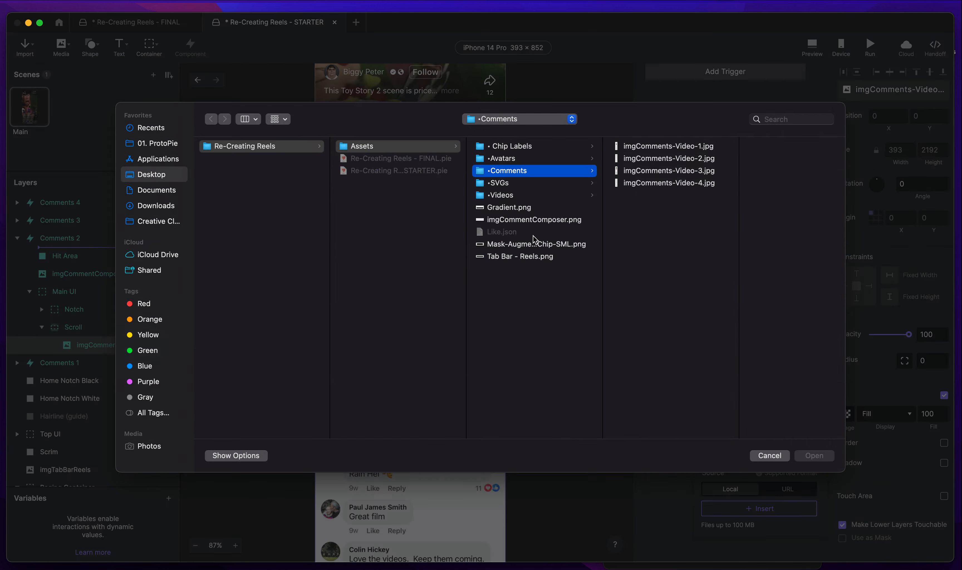
pyautogui.doubleClick(649, 159)
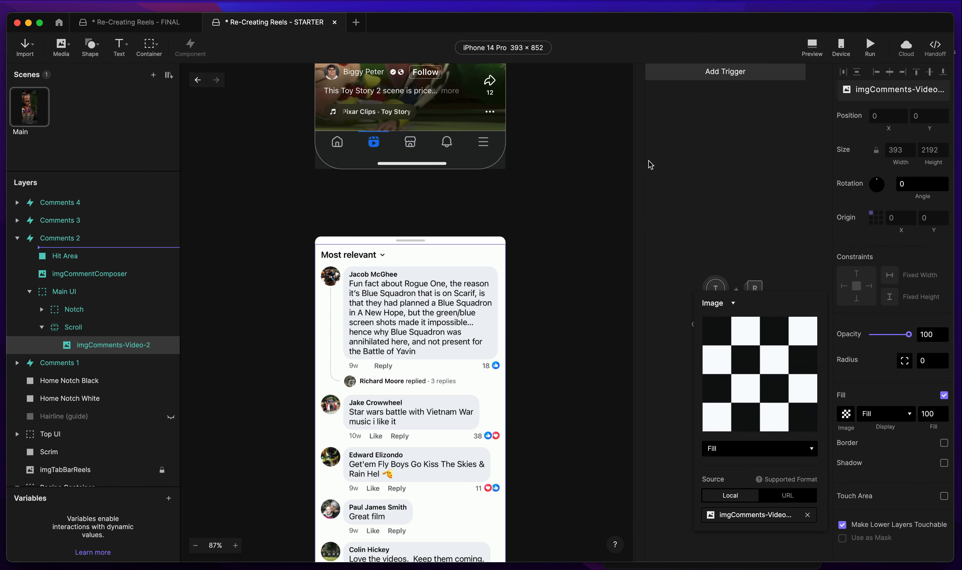
pyautogui.click(57, 238)
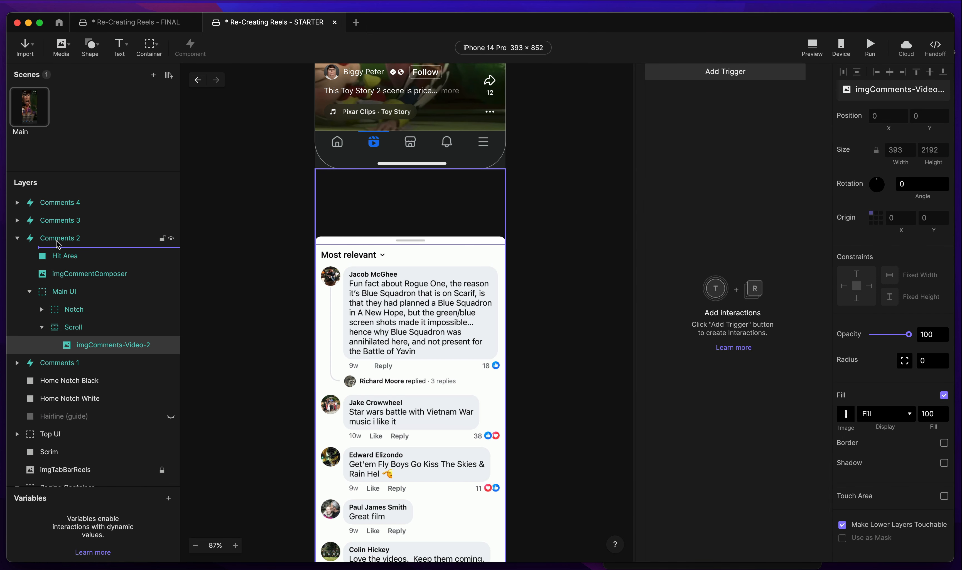
pyautogui.click(57, 242)
pyautogui.click(20, 239)
pyautogui.rightClick(22, 239)
# Replace the image in Comments 3's Scroll container with imgComments-Video-3.jpg from the Comments assets folder, and collapse Comments 3's layers.
pyautogui.click(66, 219)
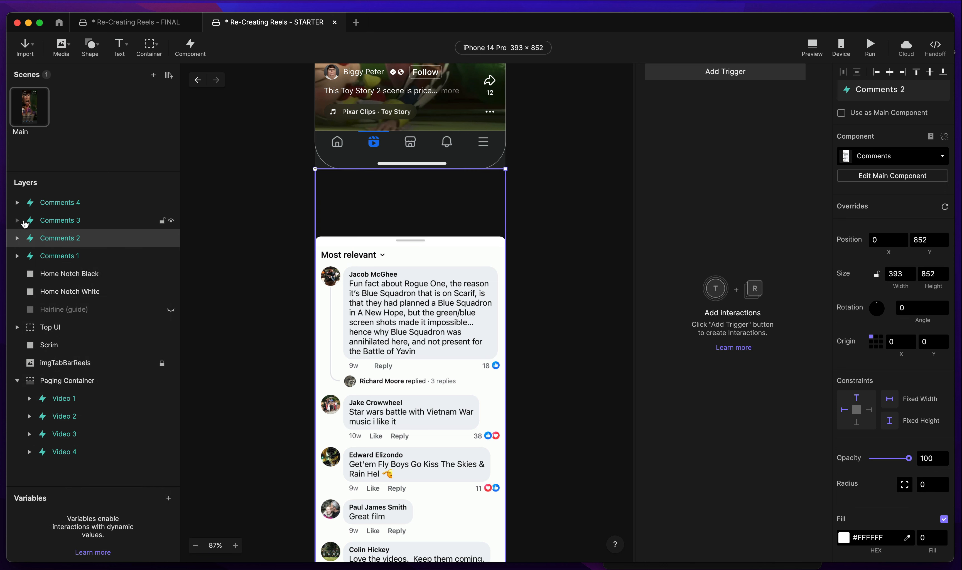
pyautogui.click(23, 222)
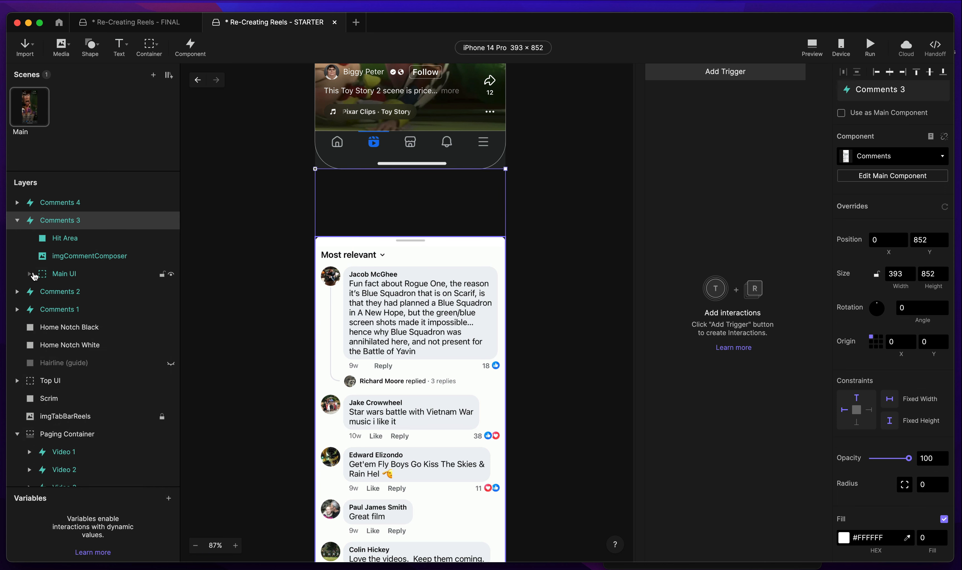
pyautogui.click(34, 277)
pyautogui.click(74, 309)
pyautogui.click(41, 311)
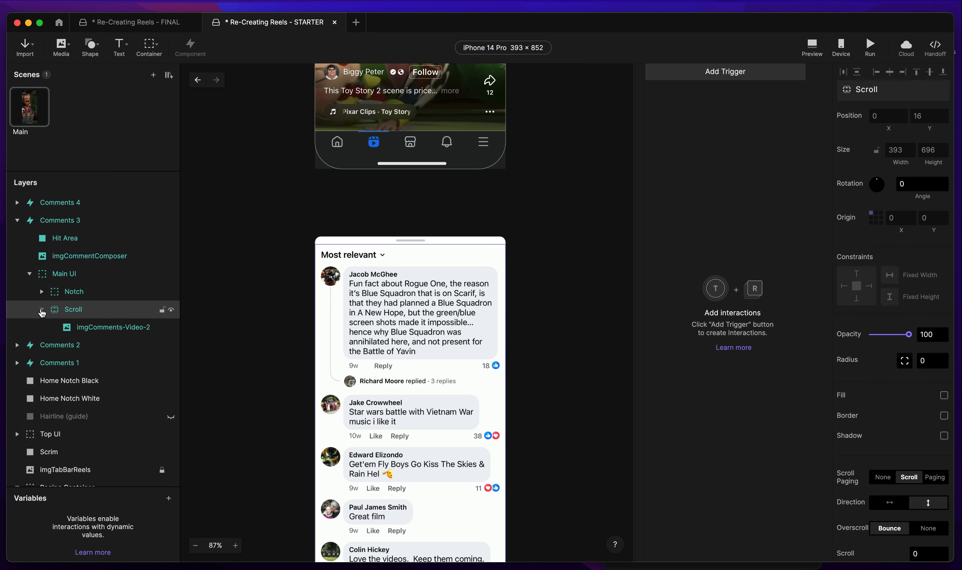
pyautogui.click(92, 328)
pyautogui.click(847, 417)
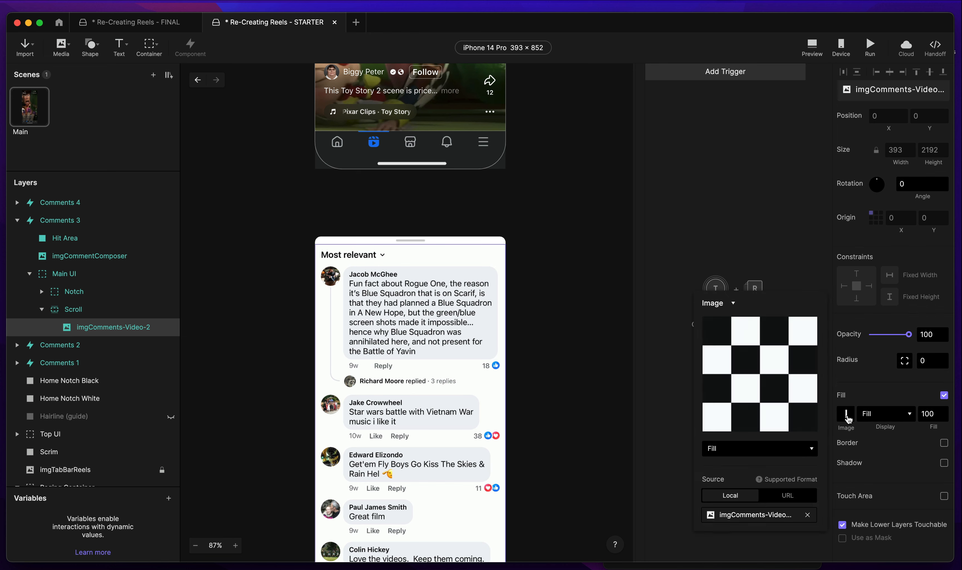
pyautogui.click(807, 514)
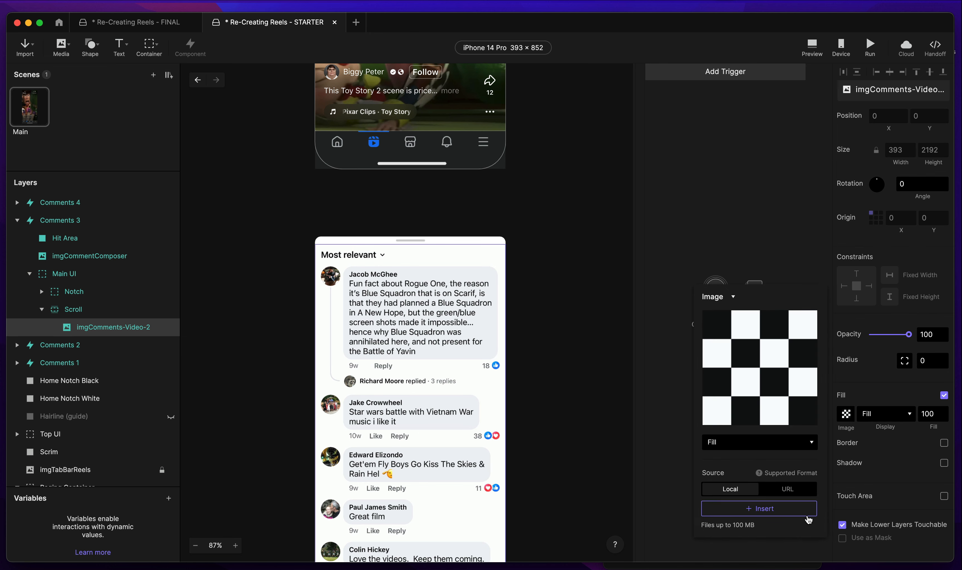
pyautogui.click(758, 509)
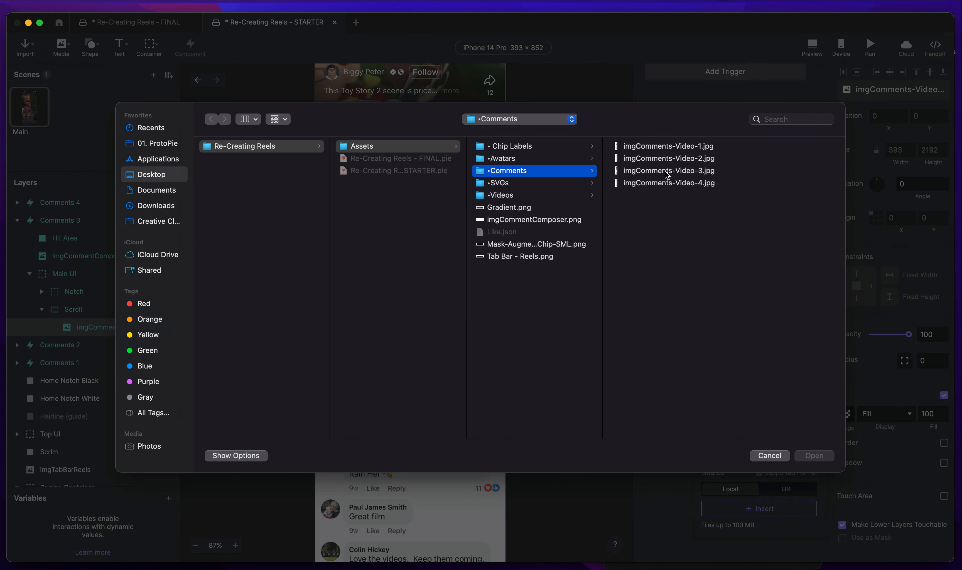
pyautogui.doubleClick(672, 175)
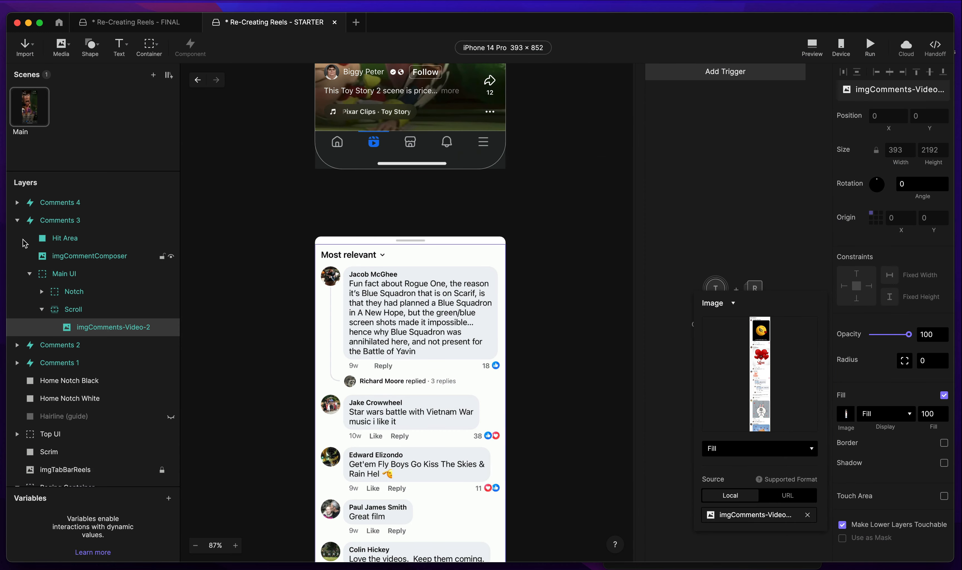
pyautogui.click(17, 223)
pyautogui.click(17, 223)
# Replace the image in Comments 4's Scroll container with imgComments-Video-4.jpg from the Comments assets folder, and collapse Comments 4's layers.
pyautogui.click(59, 204)
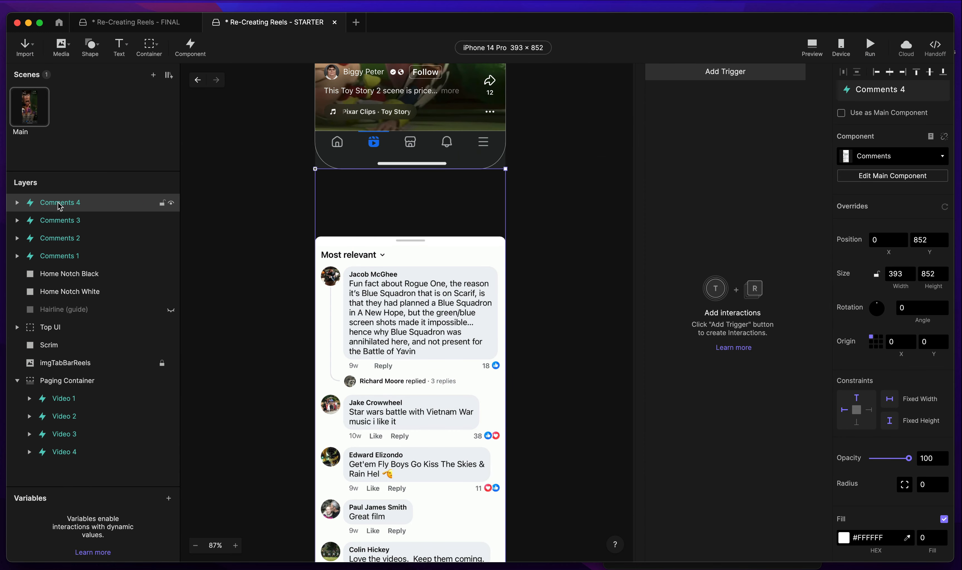
pyautogui.click(18, 203)
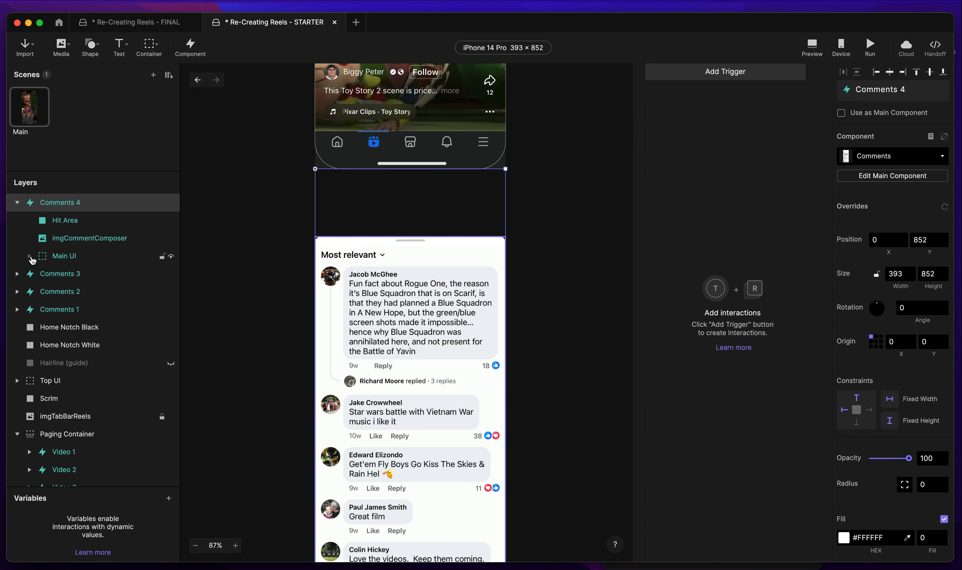
pyautogui.click(31, 258)
pyautogui.click(76, 296)
pyautogui.click(42, 293)
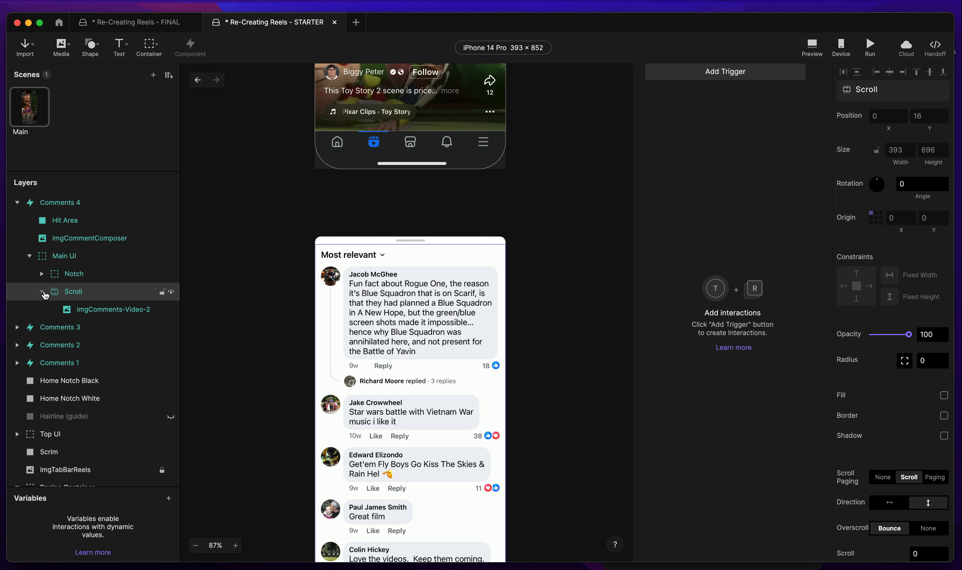
pyautogui.click(117, 310)
pyautogui.click(846, 418)
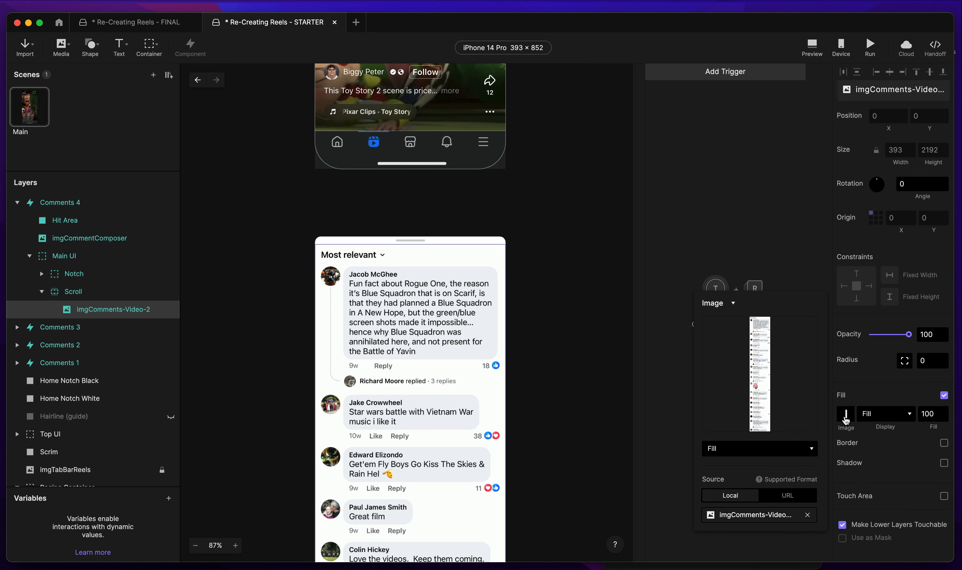
pyautogui.click(808, 515)
pyautogui.click(747, 509)
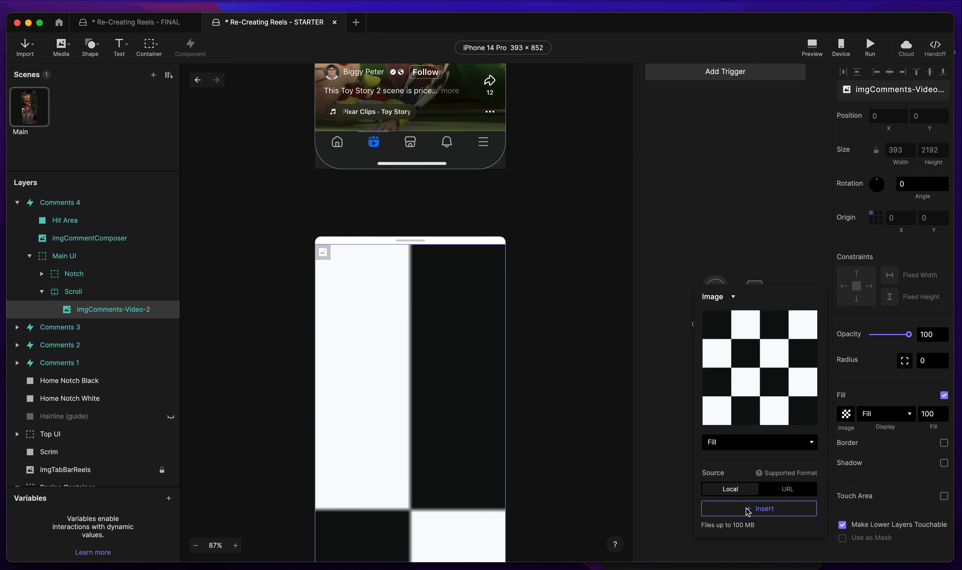
pyautogui.click(675, 181)
pyautogui.doubleClick(675, 181)
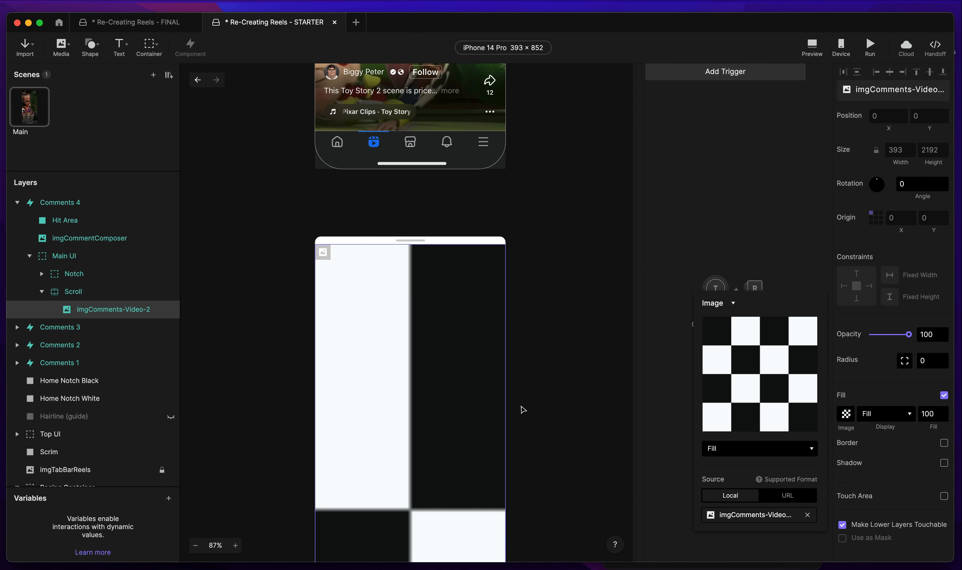
pyautogui.click(64, 207)
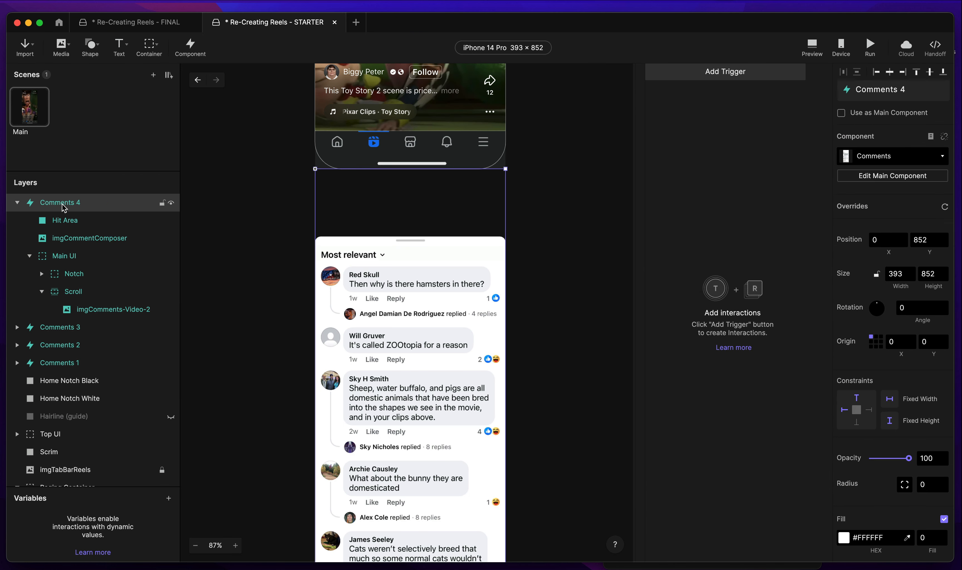
pyautogui.click(18, 203)
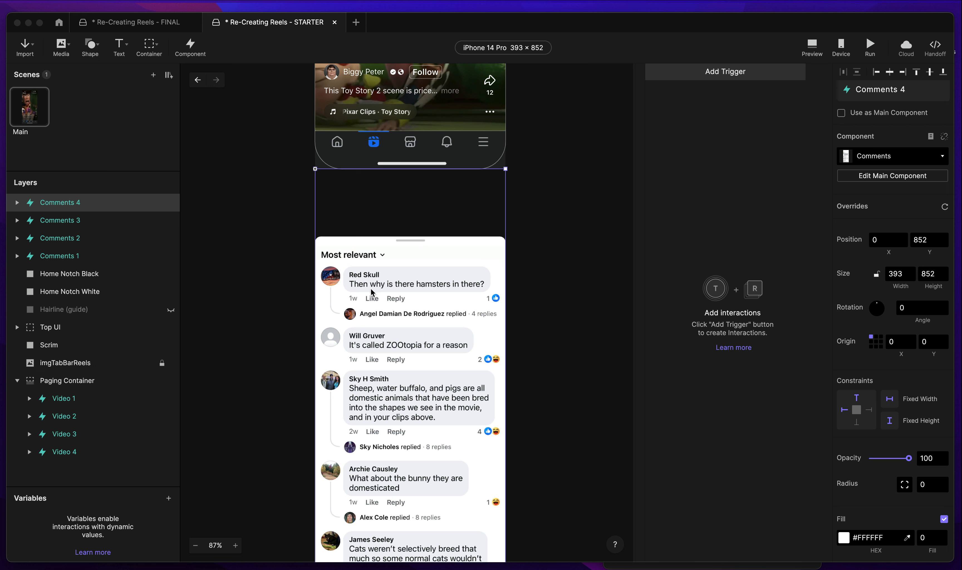
pyautogui.keyDown('shift'); pyautogui.click(75, 256); pyautogui.keyUp('shift')
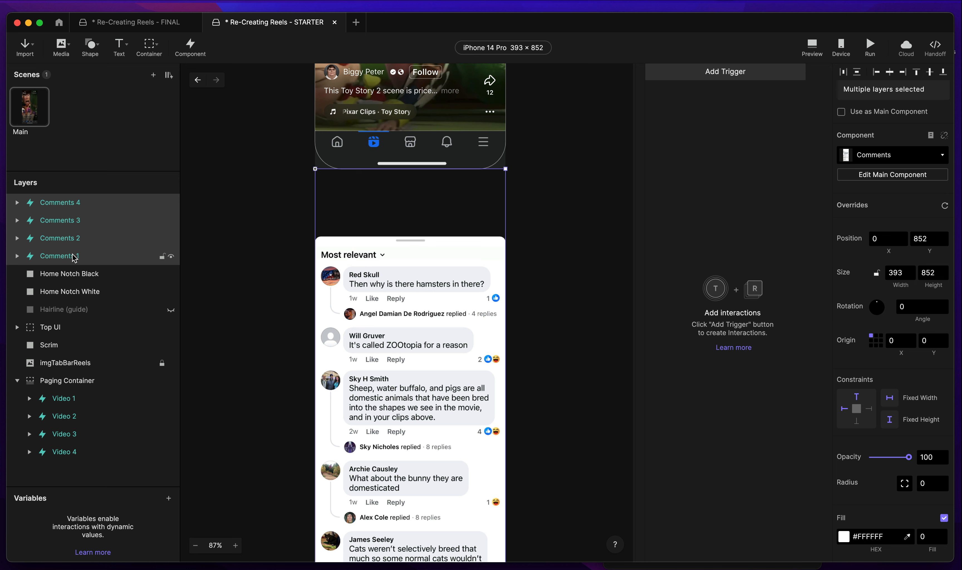
pyautogui.click(65, 399)
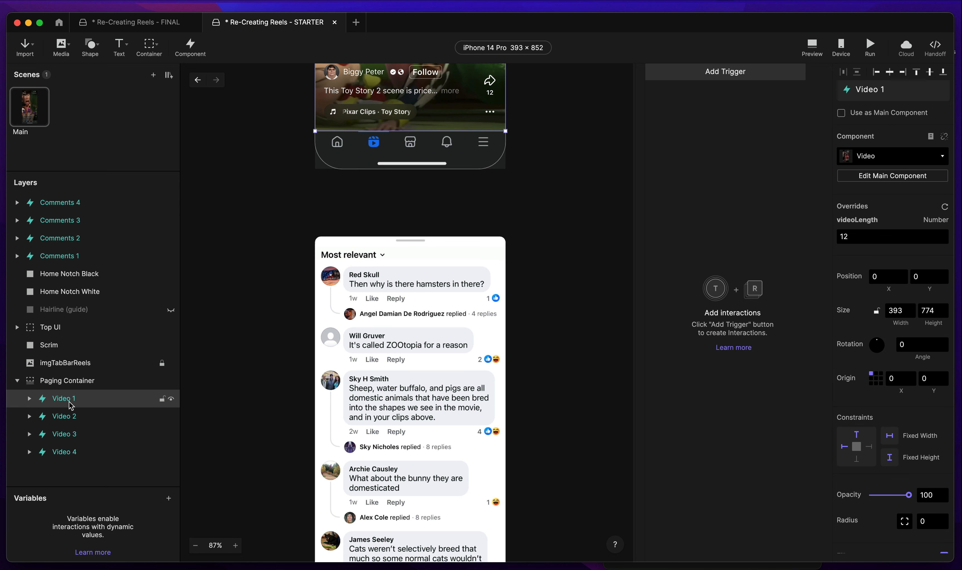
pyautogui.click(94, 202)
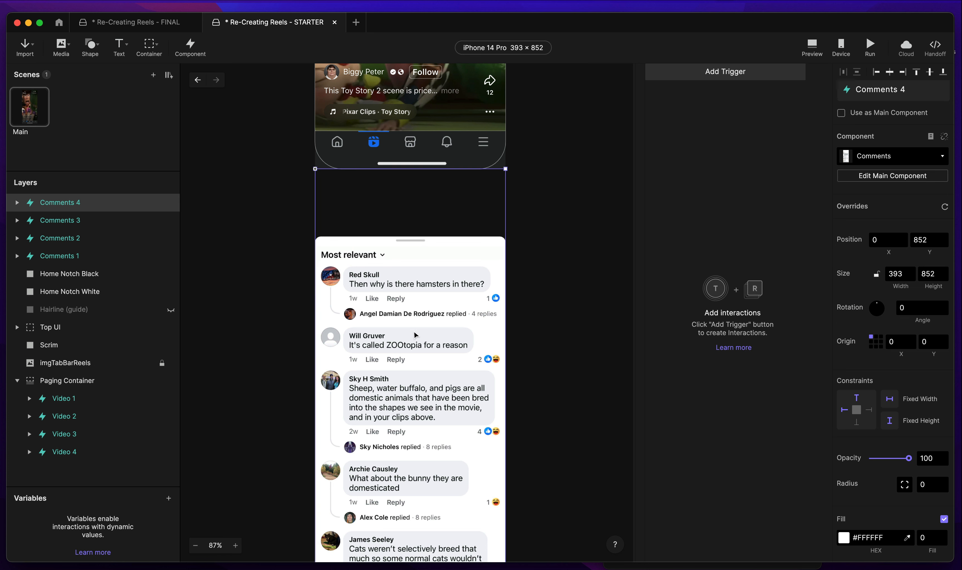
# Set the ID override of the Reels UI instance inside Video 1 to 1, and collapse Video 1's layers.
pyautogui.click(76, 399)
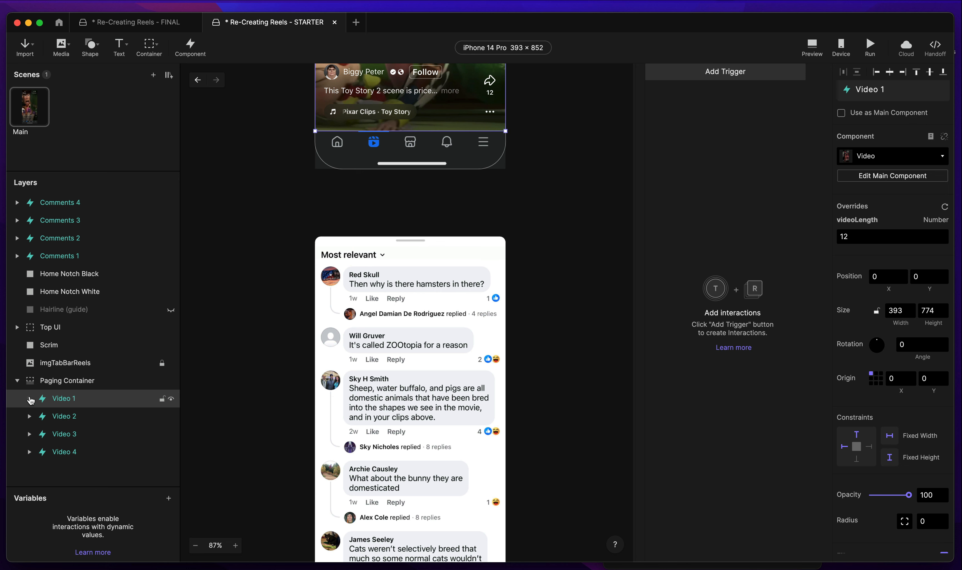
pyautogui.click(30, 400)
pyautogui.scroll(-3, 90, 369)
pyautogui.click(89, 353)
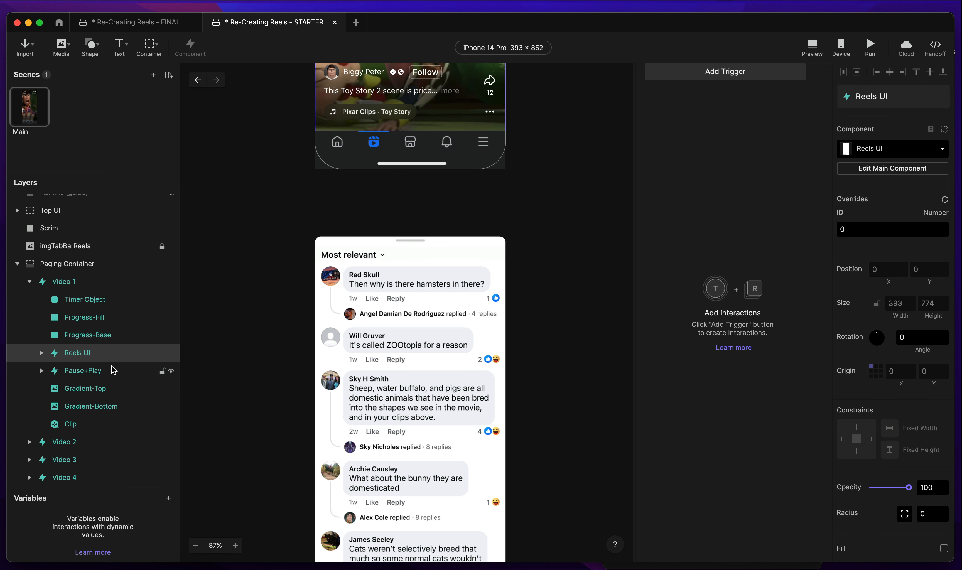
pyautogui.click(868, 231)
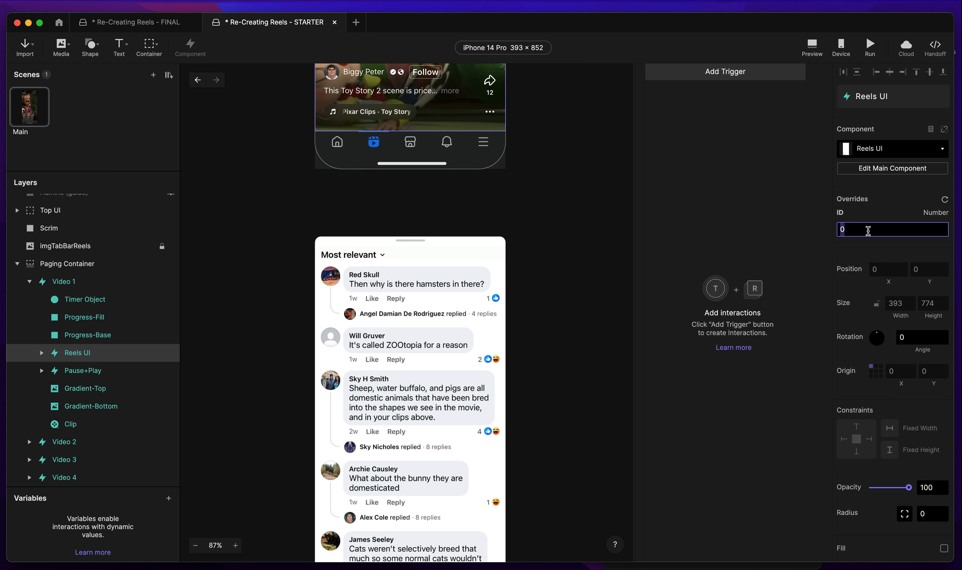
pyautogui.write('1')
pyautogui.click(34, 286)
# Set the ID override of the Reels UI instance inside Video 2 to 2, and collapse Video 2's layers.
pyautogui.click(29, 416)
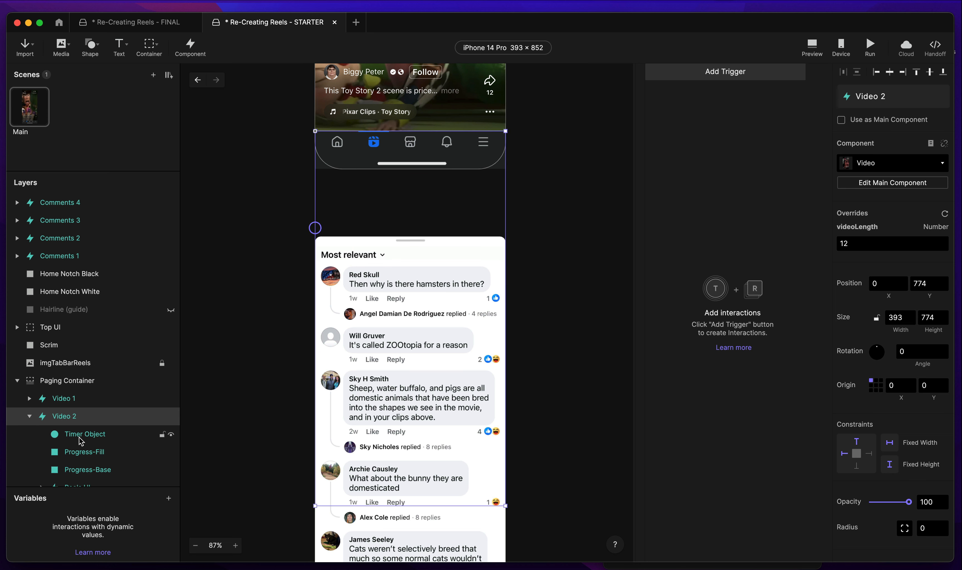
pyautogui.scroll(-3, 80, 441)
pyautogui.click(79, 371)
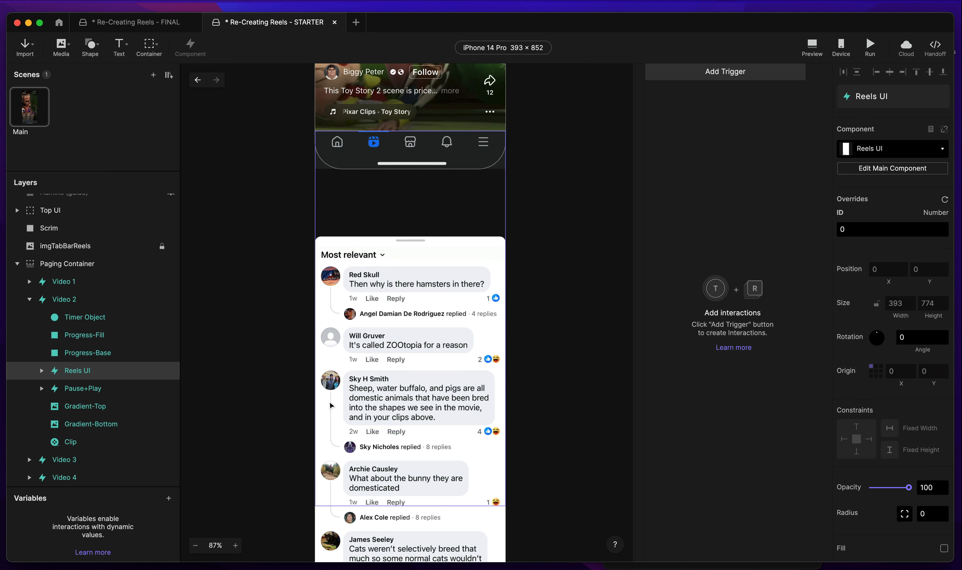
pyautogui.click(865, 228)
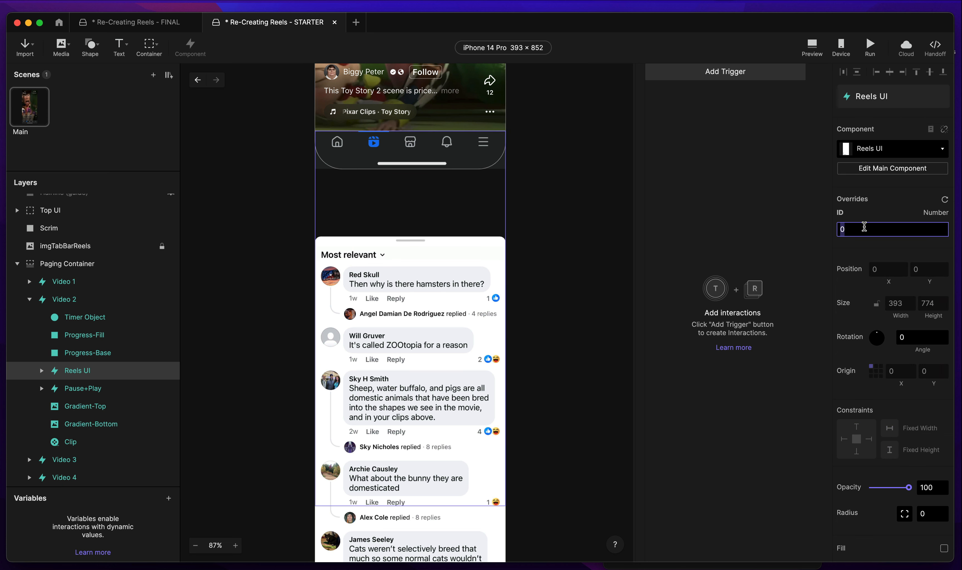
pyautogui.press('Return')
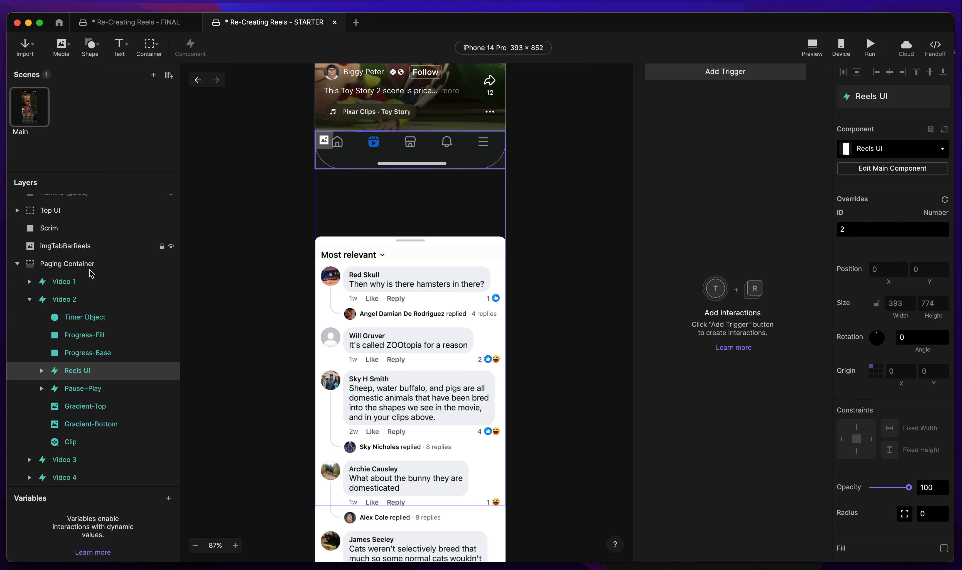
pyautogui.click(29, 300)
# Set the ID override of the Reels UI instance inside Video 3 to 3, and collapse Video 3's layers.
pyautogui.click(30, 433)
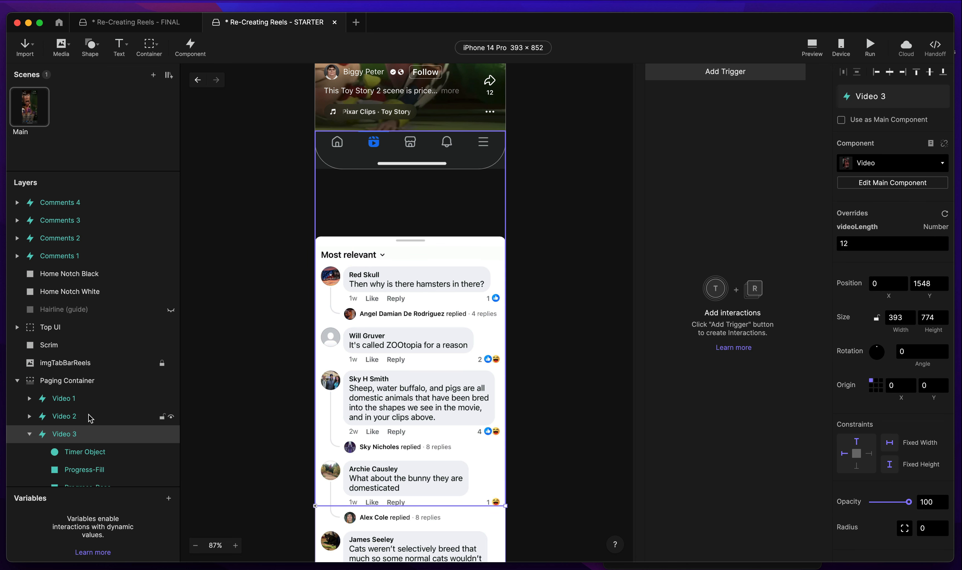
pyautogui.scroll(-3, 78, 414)
pyautogui.click(89, 389)
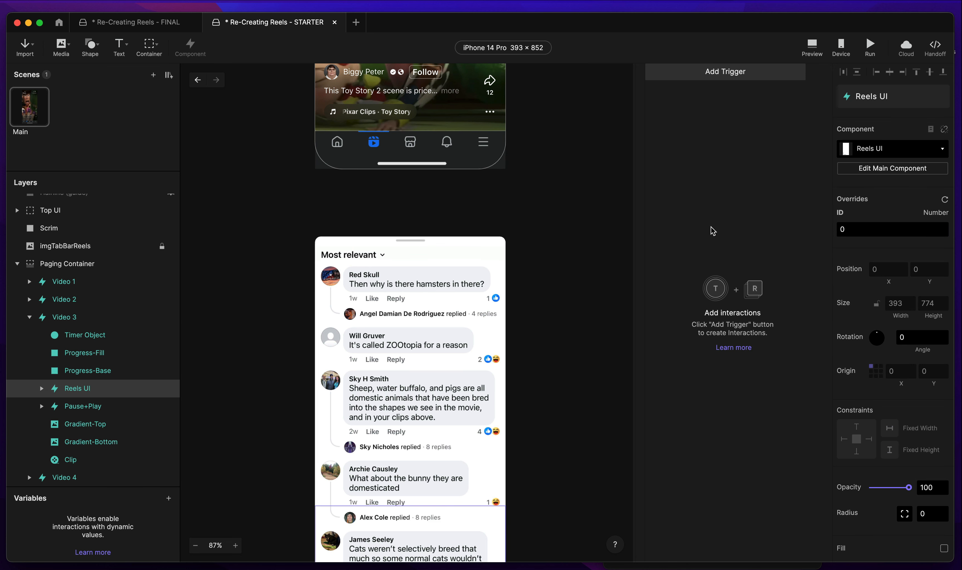
pyautogui.click(856, 231)
pyautogui.press('BackSpace')
pyautogui.write('3')
pyautogui.press('Return')
pyautogui.click(30, 317)
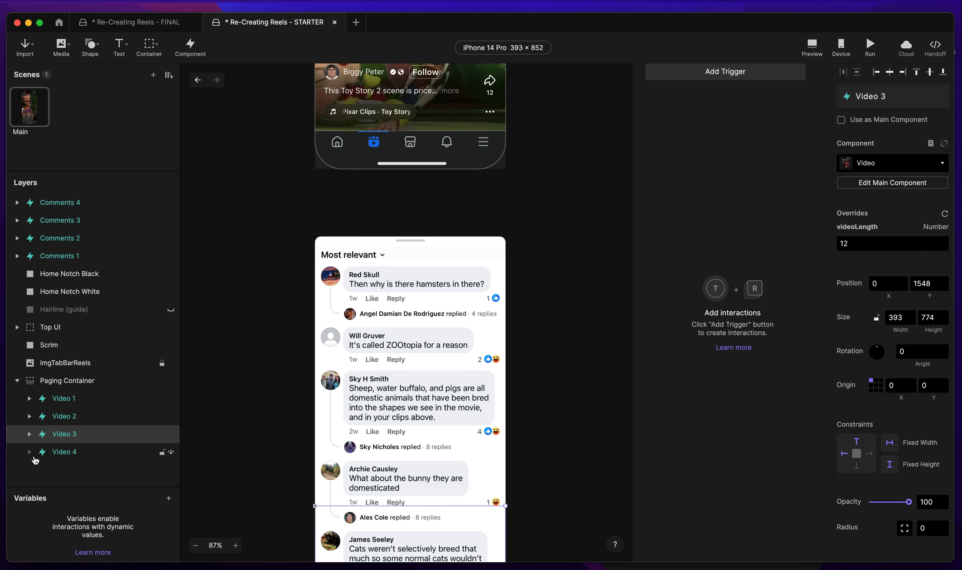
# Set the ID override of the Reels UI instance inside Video 4, and collapse Video 4's layers.
pyautogui.click(29, 452)
pyautogui.scroll(-3, 30, 457)
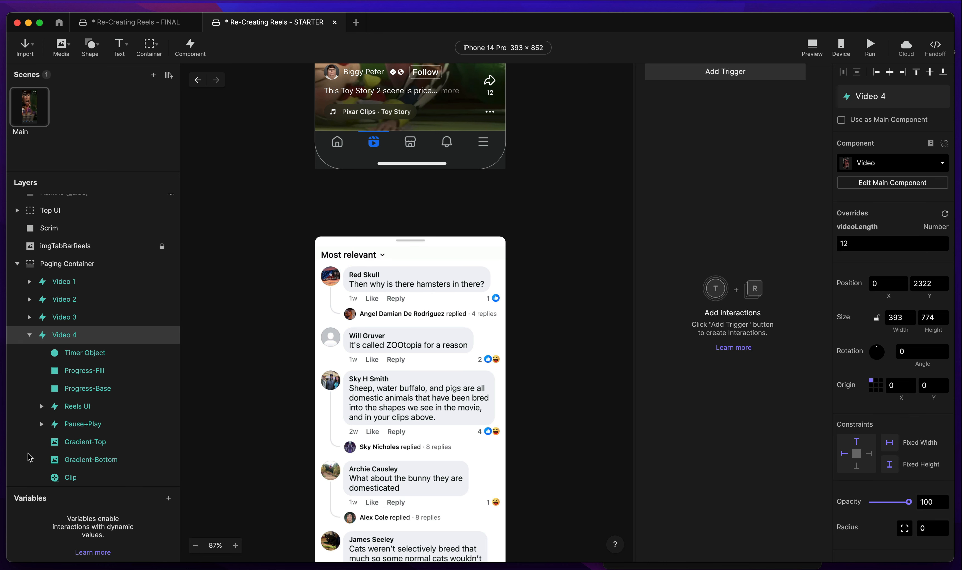
pyautogui.click(89, 406)
pyautogui.click(890, 233)
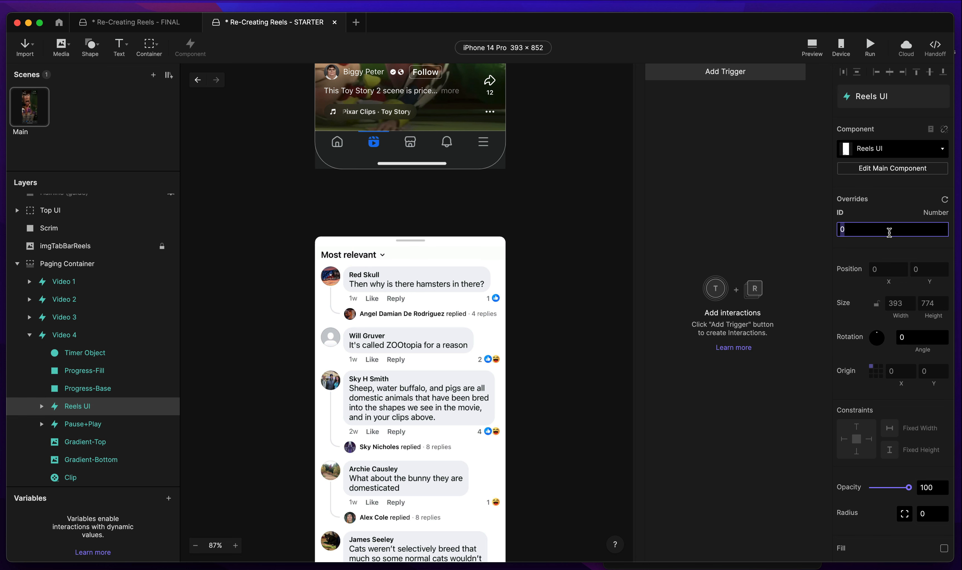
pyautogui.click(35, 336)
# Select the Home Notch Black and Home Notch White layers together.
pyautogui.click(63, 273)
pyautogui.keyDown('shift'); pyautogui.click(52, 292); pyautogui.keyUp('shift')
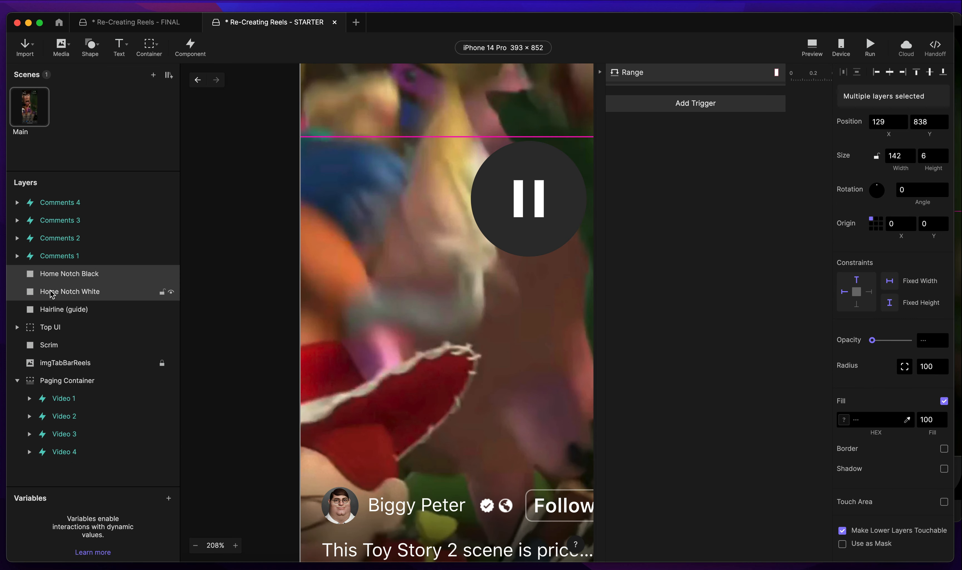
pyautogui.moveTo(59, 273); pyautogui.dragTo(74, 199)
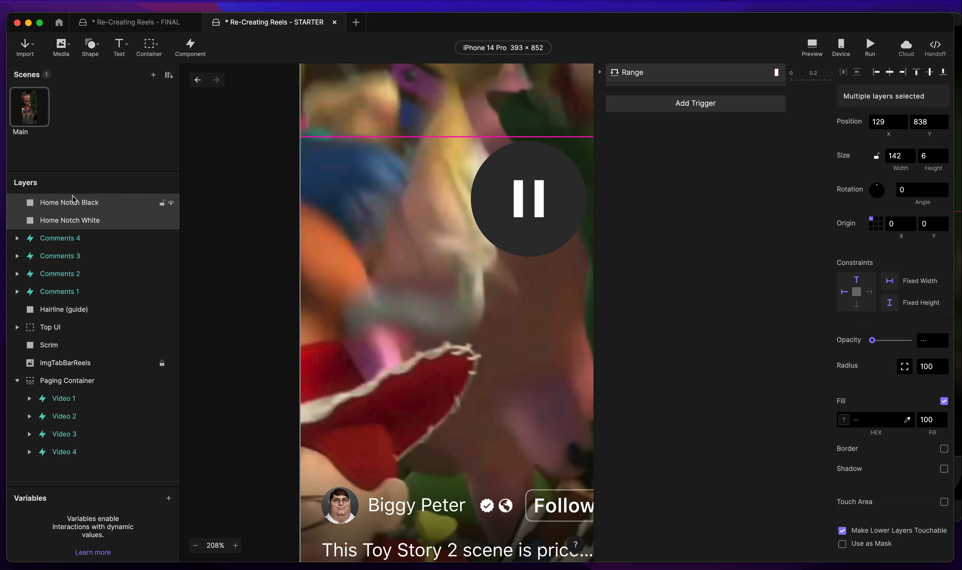
pyautogui.press('super+z')
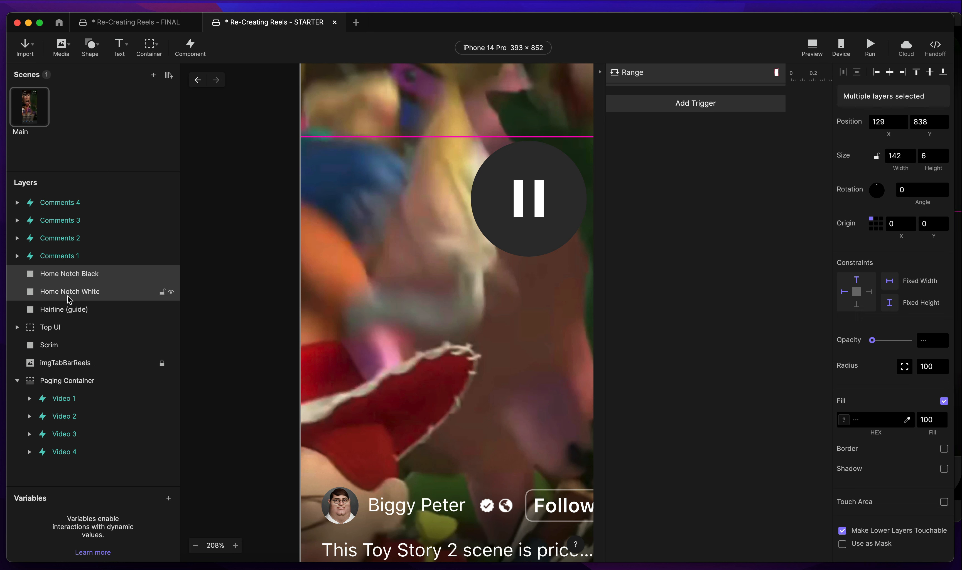
pyautogui.press('Delete')
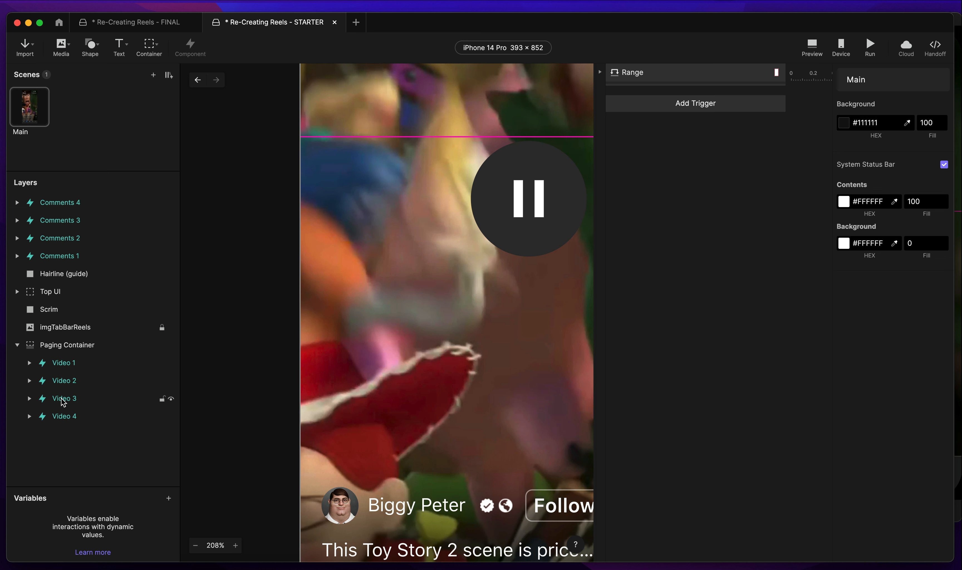
pyautogui.click(71, 404)
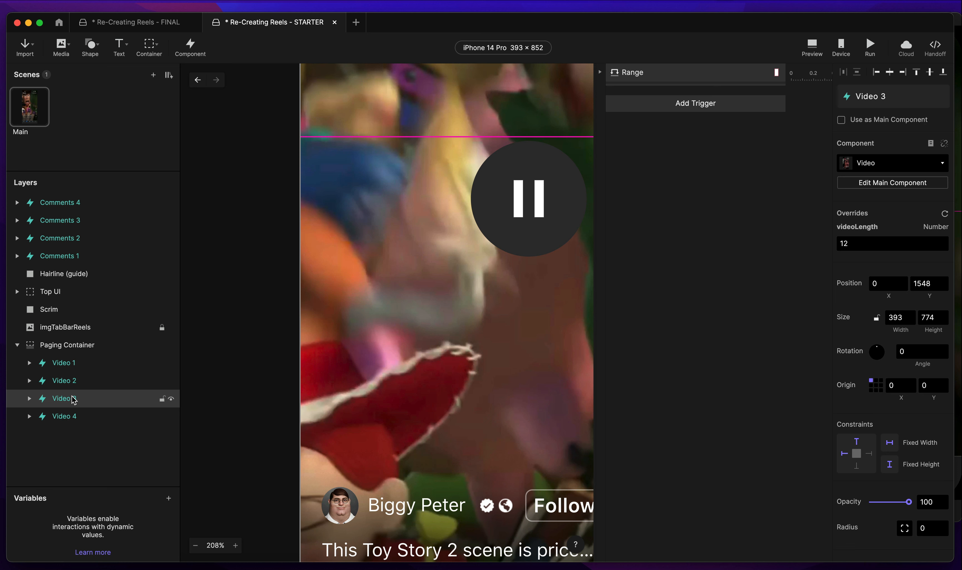
pyautogui.press('super+z')
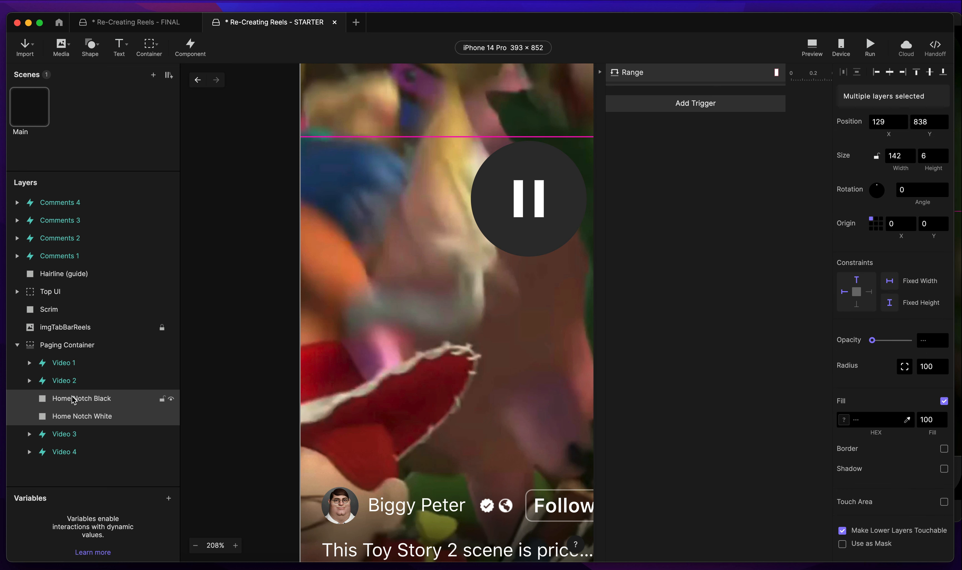
# Move the Home Notch Black and Home Notch White layers out of the Paging Container to the top of the layer list.
pyautogui.moveTo(72, 399); pyautogui.dragTo(72, 201)
pyautogui.click(63, 121)
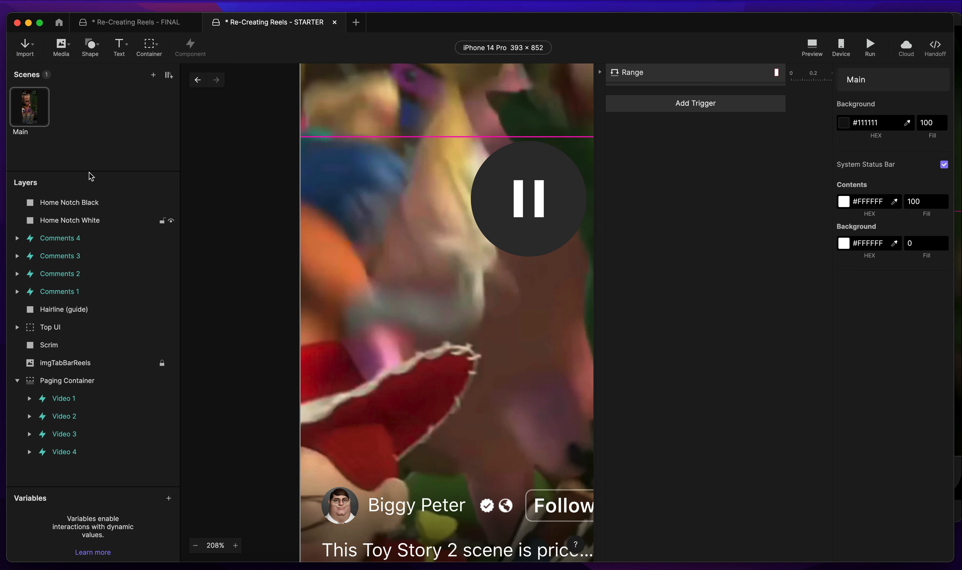
pyautogui.scroll(-5, 335, 187)
pyautogui.scroll(-5, 335, 190)
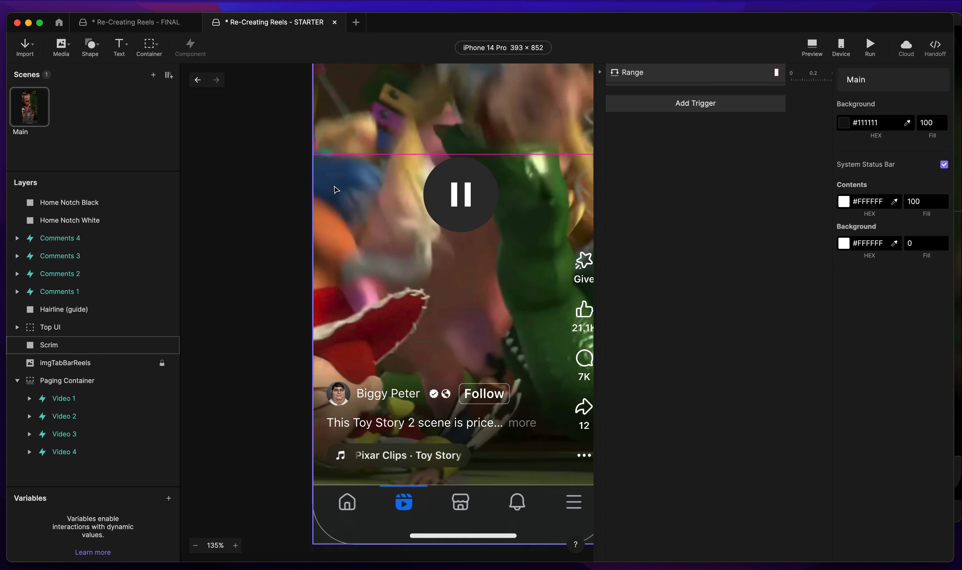
pyautogui.moveTo(412, 121); pyautogui.dragTo(411, 213)
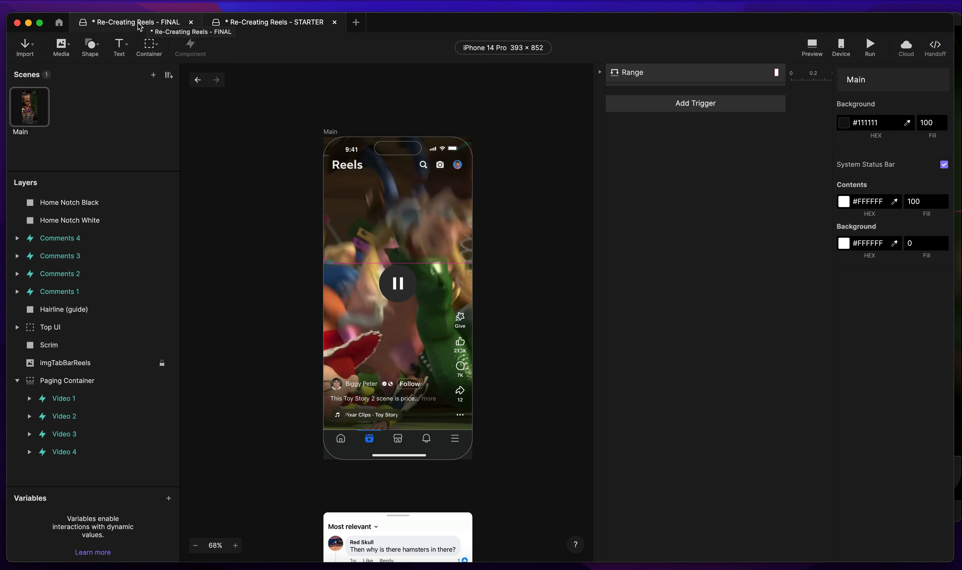
# Switch to the Re-Creating Reels - FINAL file and preview it, testing the first reel and swiping towards the second.
pyautogui.press('XF86AudioRaiseVolume')
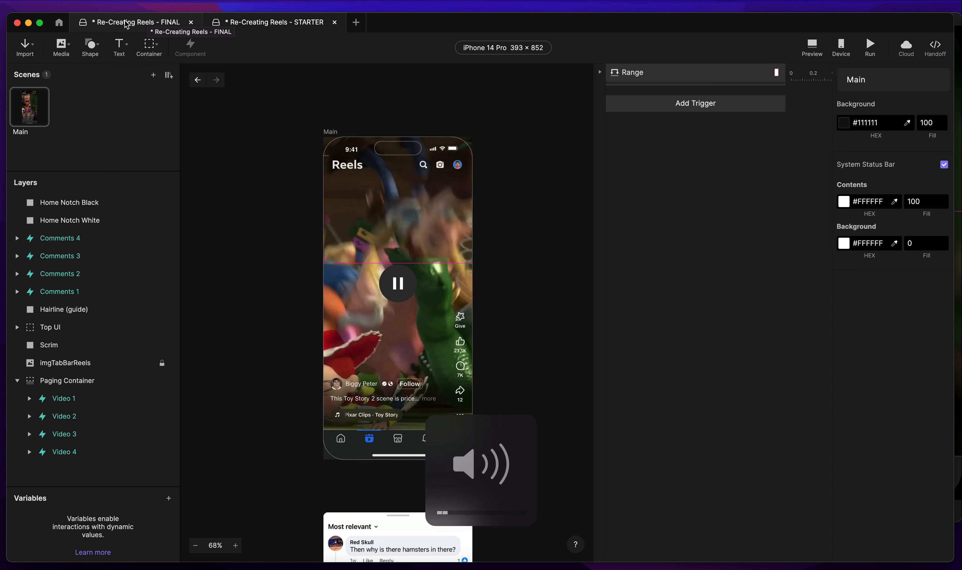
pyautogui.click(131, 21)
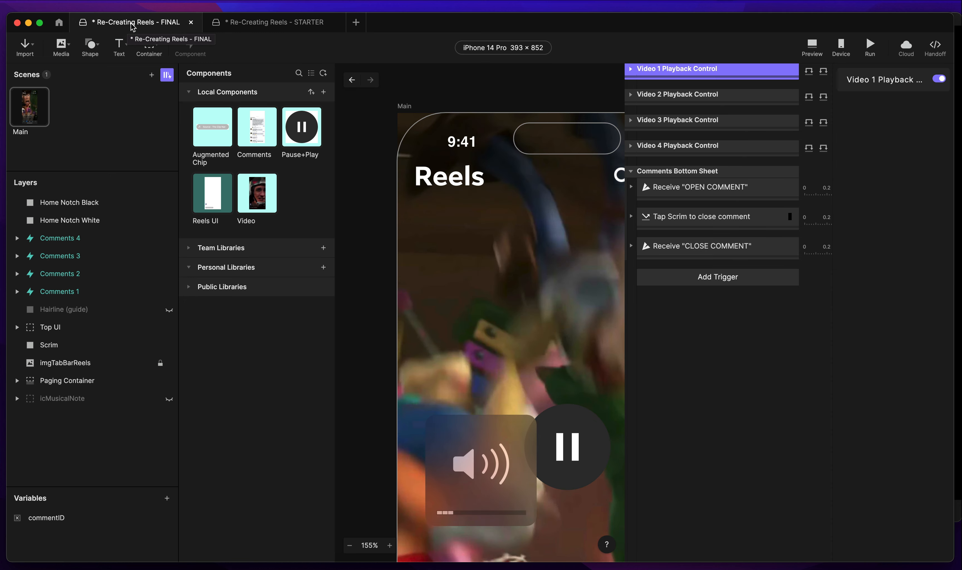
pyautogui.click(815, 43)
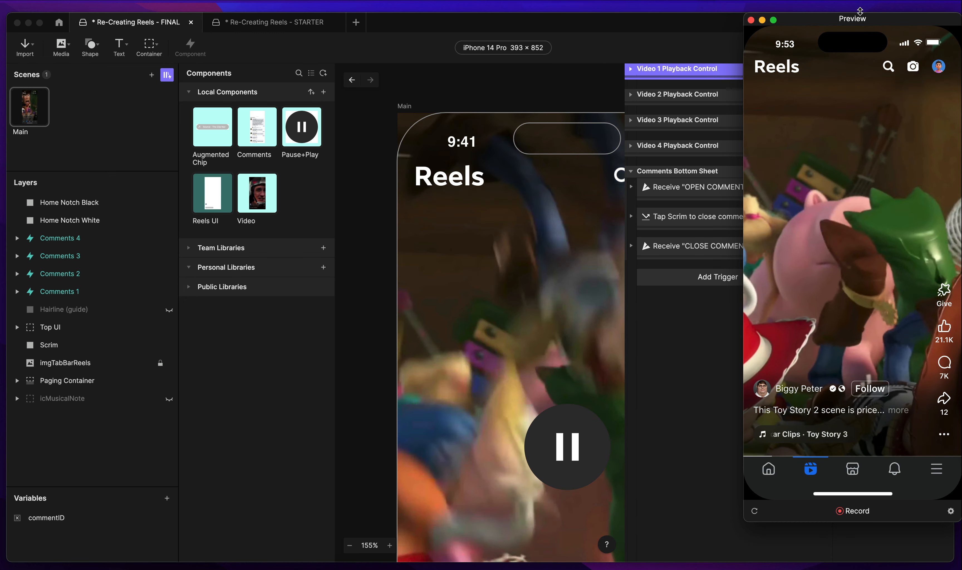
pyautogui.moveTo(815, 18); pyautogui.dragTo(701, 24)
pyautogui.click(747, 120)
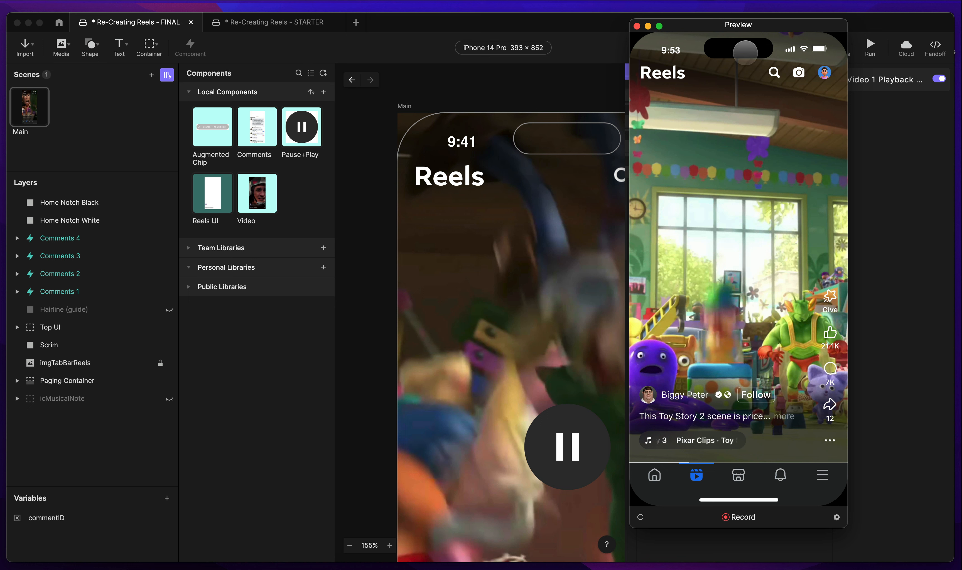
pyautogui.press('XF86AudioLowerVolume')
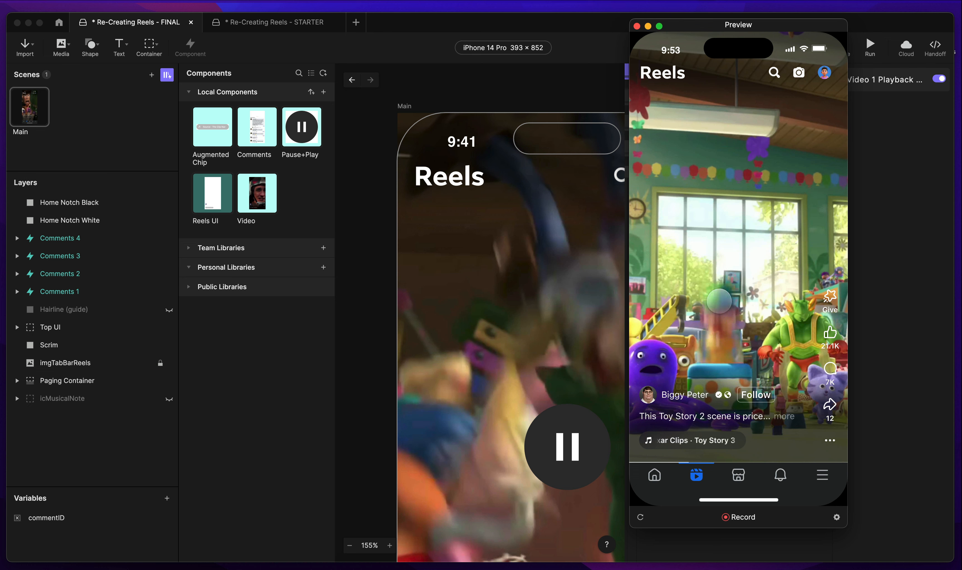
pyautogui.click(724, 312)
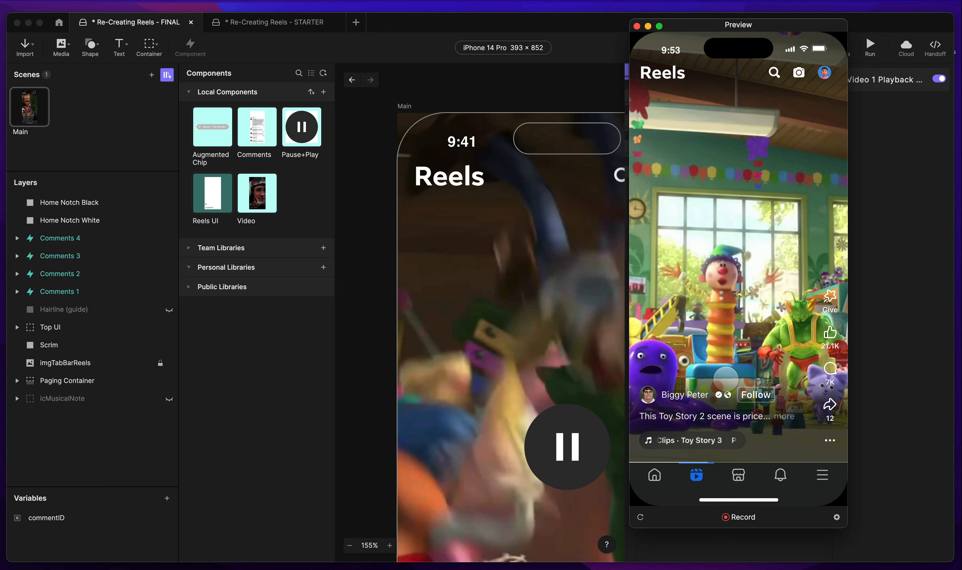
pyautogui.moveTo(725, 375); pyautogui.dragTo(728, 119)
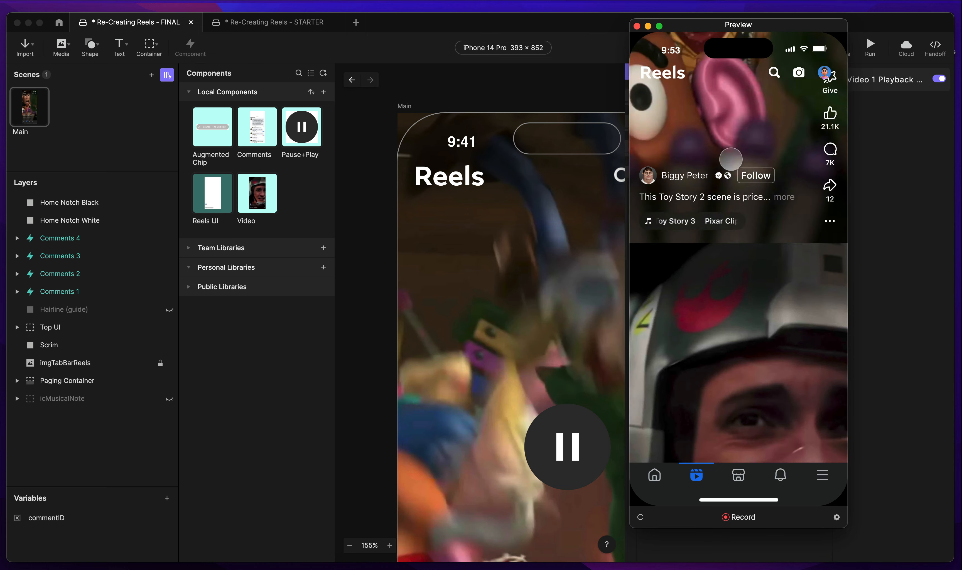
# Show the hidden Hairline (guide) layer and preview paging forward and back between the reels across that line.
pyautogui.click(170, 312)
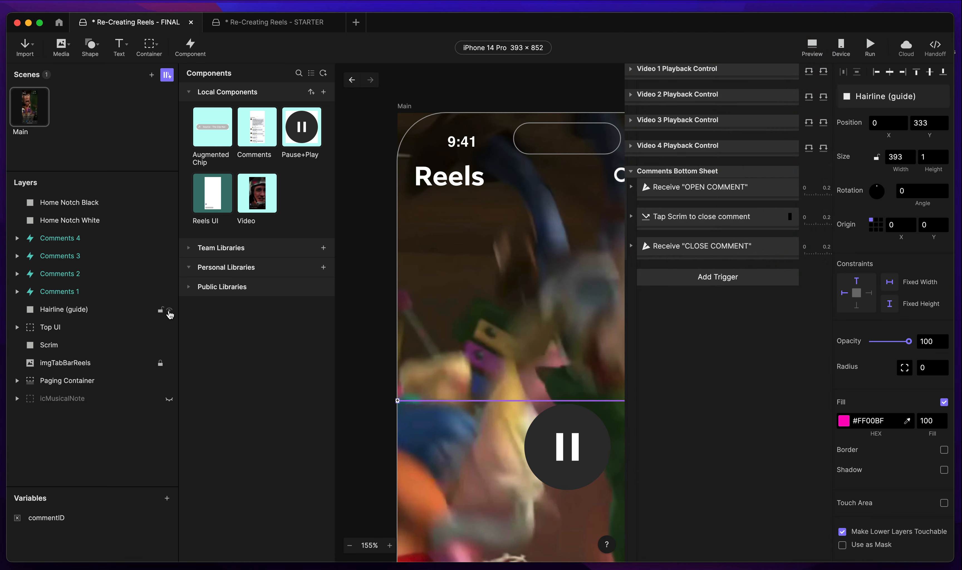
pyautogui.click(812, 45)
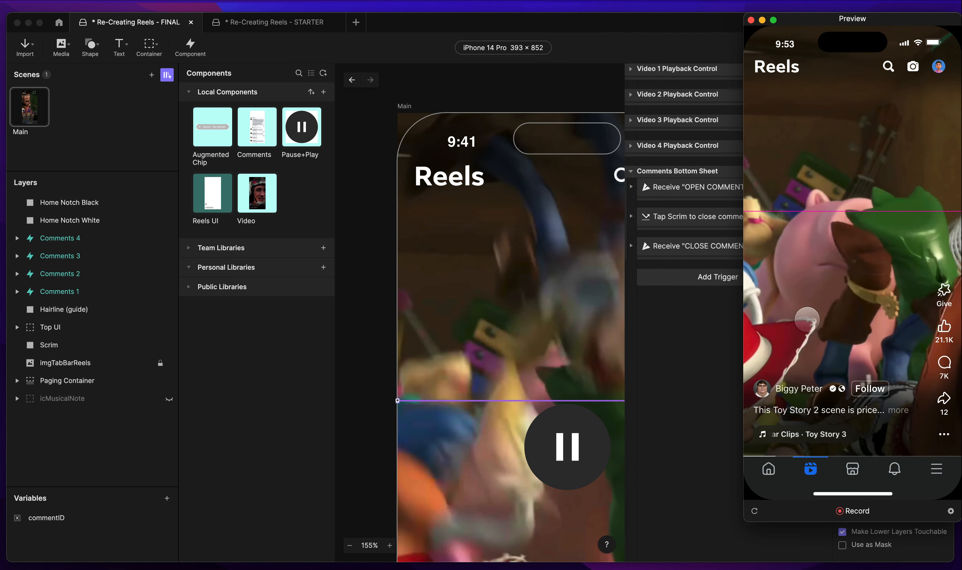
pyautogui.moveTo(811, 326); pyautogui.dragTo(808, 152)
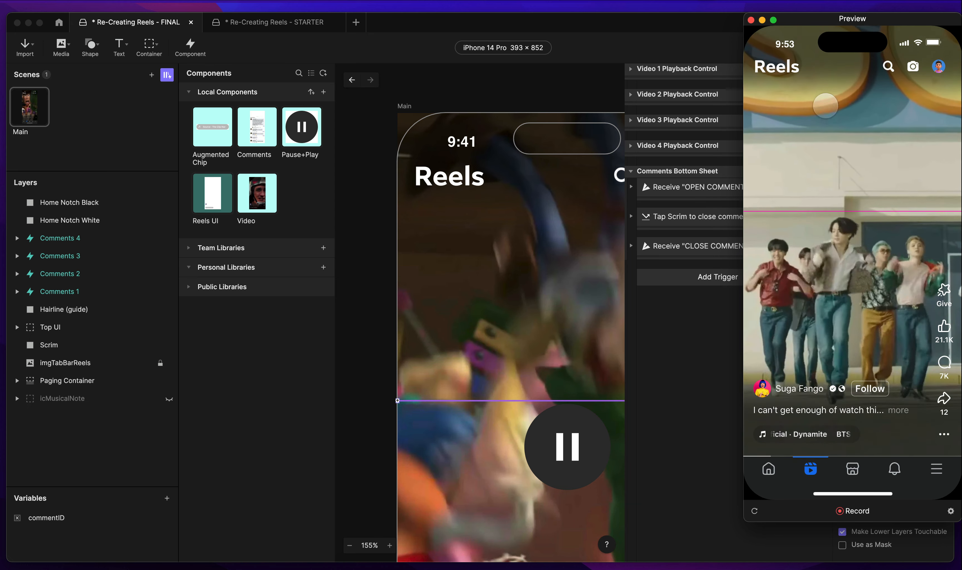
pyautogui.moveTo(824, 104); pyautogui.dragTo(827, 336)
pyautogui.moveTo(823, 123); pyautogui.dragTo(824, 449)
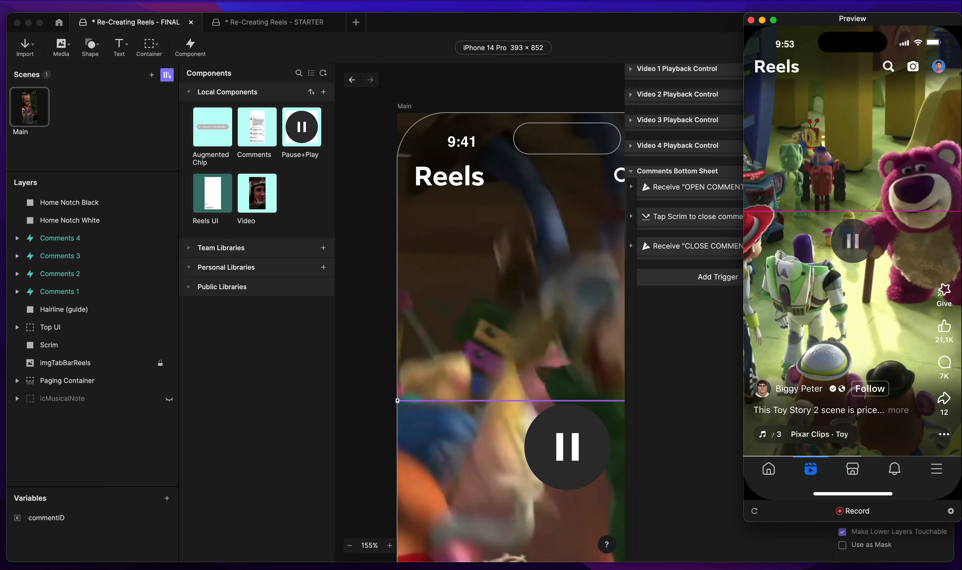
# Return to the Re-Creating Reels - STARTER file and delete the Range trigger from its Main scene.
pyautogui.moveTo(816, 22); pyautogui.dragTo(723, 33)
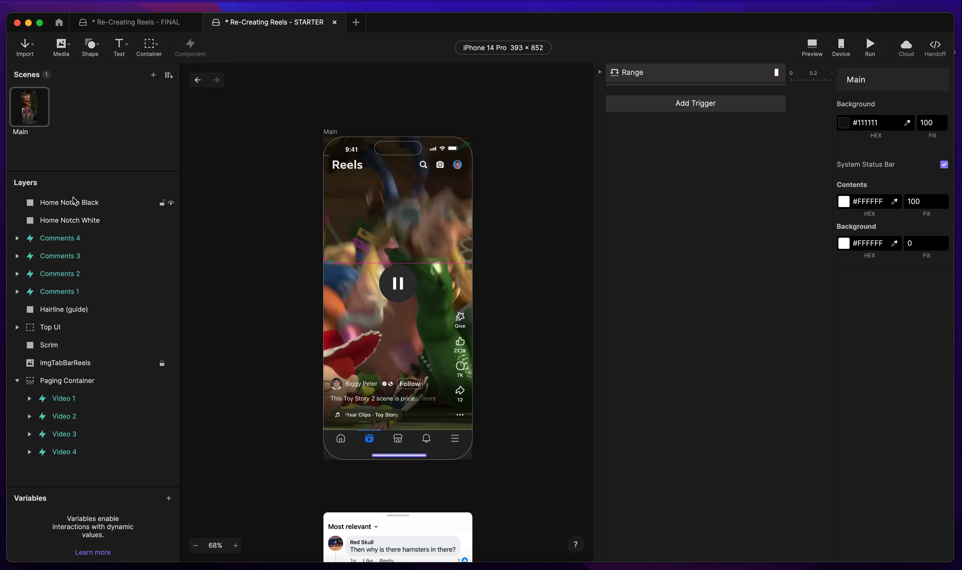
pyautogui.click(658, 83)
pyautogui.press('Delete')
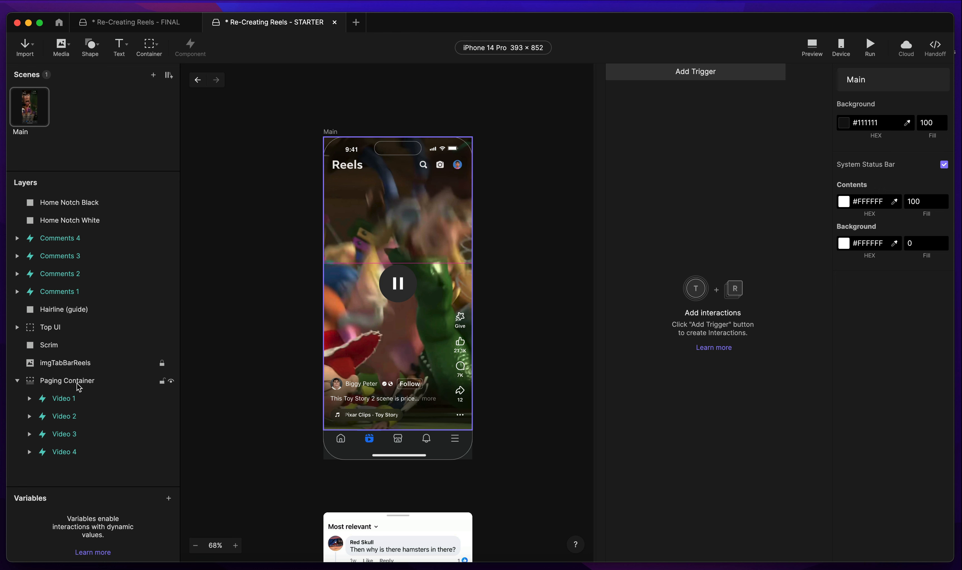
# Try moving Video 1 through Video 4 together upward inside the Paging Container.
pyautogui.click(78, 399)
pyautogui.keyDown('shift'); pyautogui.click(78, 453); pyautogui.keyUp('shift')
pyautogui.moveTo(357, 362); pyautogui.dragTo(356, 207)
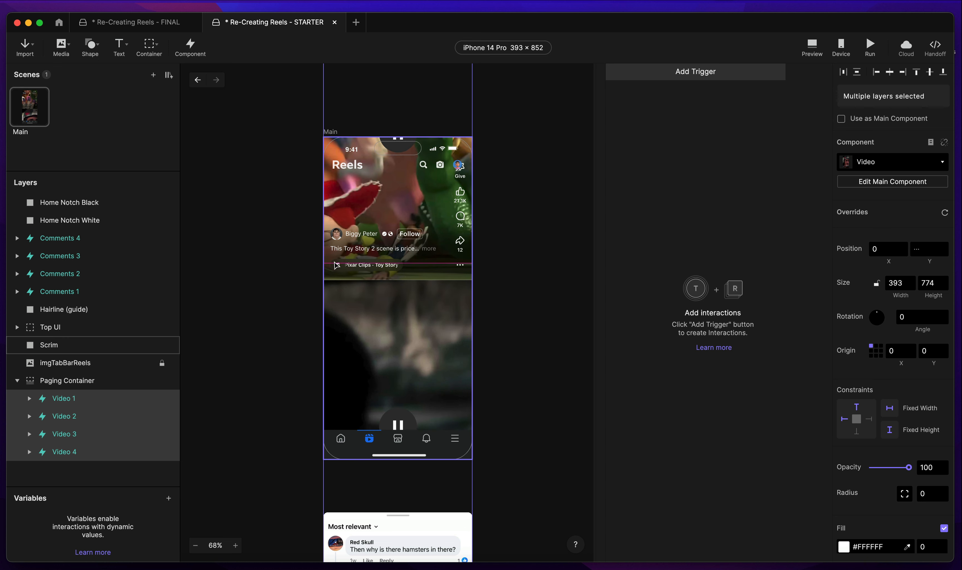
pyautogui.press('super+z')
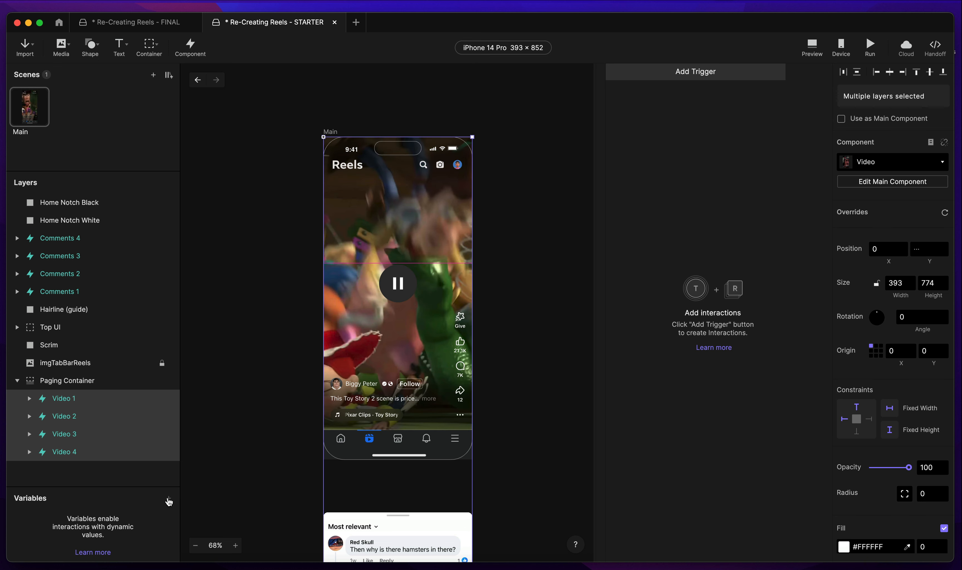
# Examine where the pink hairline guide crosses the video, then preview the STARTER prototype and close the preview.
pyautogui.scroll(-2, 249, 214)
pyautogui.hscroll(-1, 249, 214)
pyautogui.scroll(5, 249, 214)
pyautogui.click(357, 195)
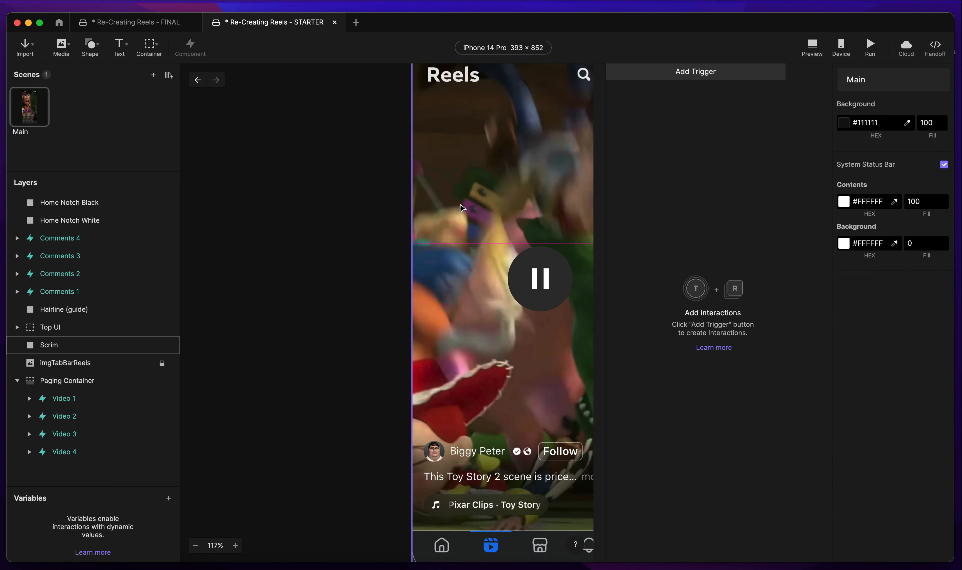
pyautogui.moveTo(442, 217); pyautogui.dragTo(403, 246)
pyautogui.scroll(1, 403, 246)
pyautogui.hscroll(1, 403, 246)
pyautogui.scroll(5, 403, 248)
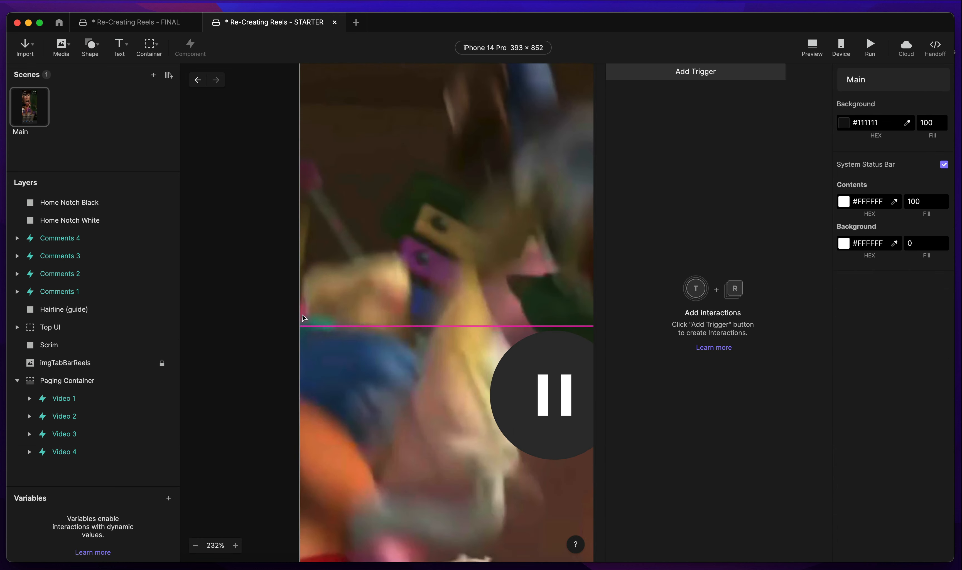
pyautogui.click(812, 46)
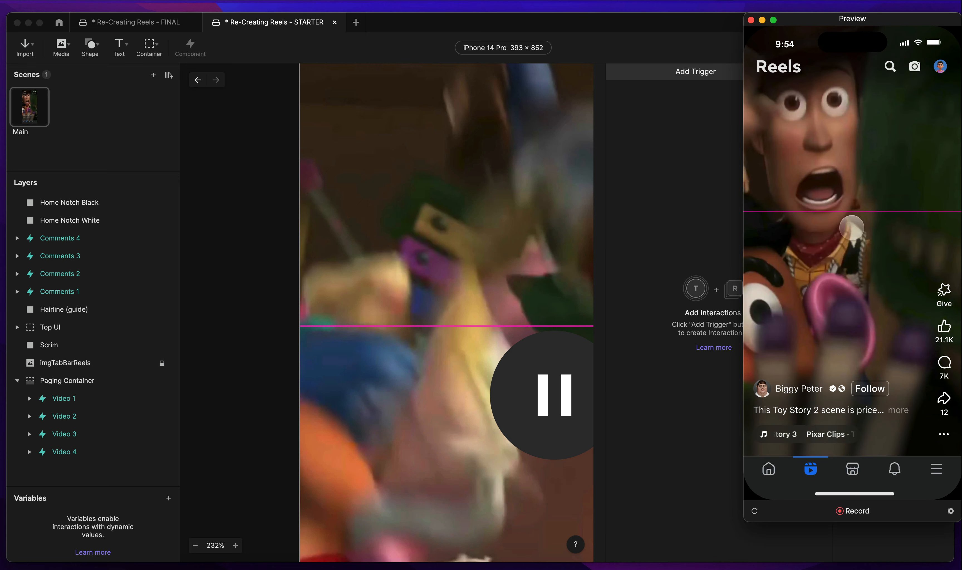
pyautogui.moveTo(850, 151); pyautogui.dragTo(846, 113)
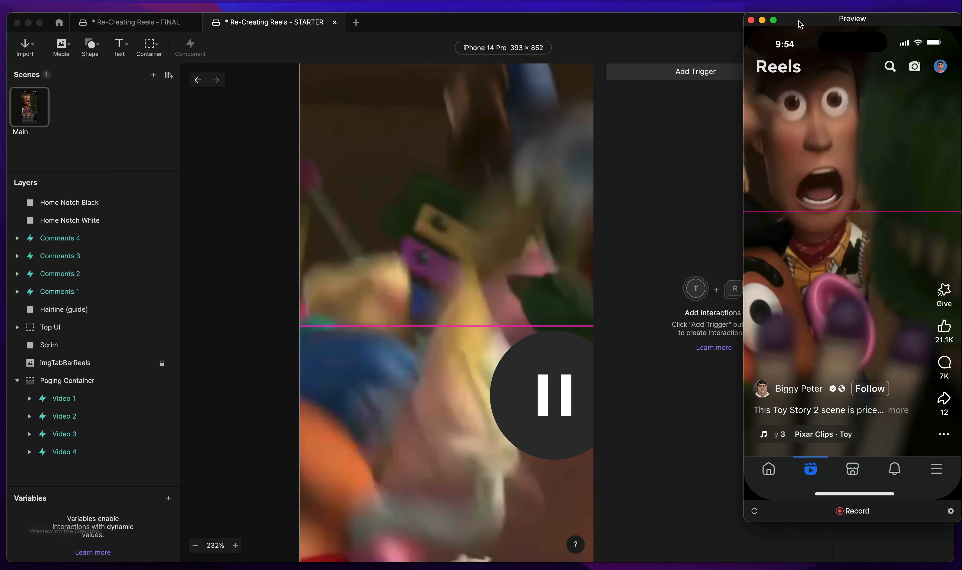
pyautogui.moveTo(799, 20); pyautogui.dragTo(777, 36)
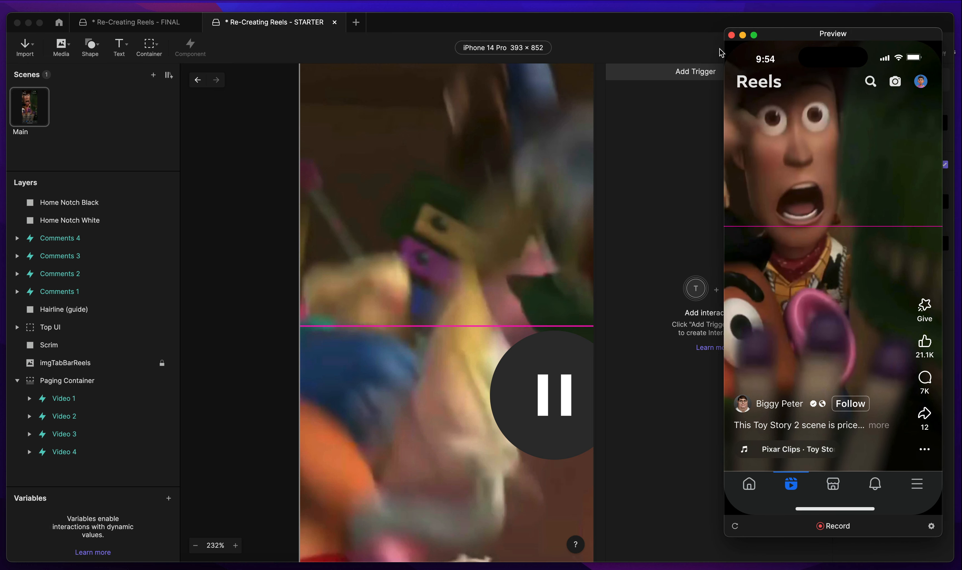
pyautogui.click(731, 35)
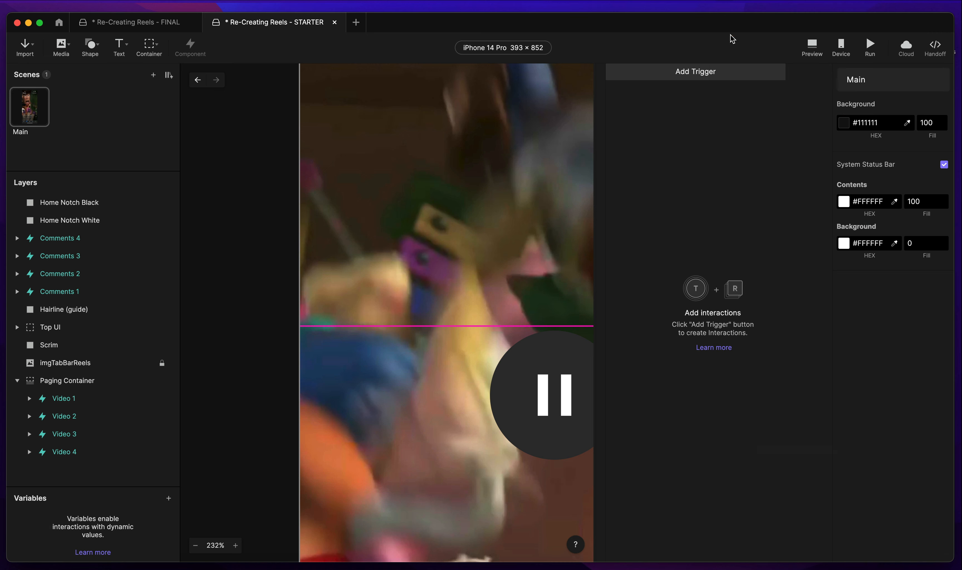
# Group Video 1 through Video 4 into a single container inside the Paging Container.
pyautogui.click(99, 397)
pyautogui.scroll(-5, 491, 258)
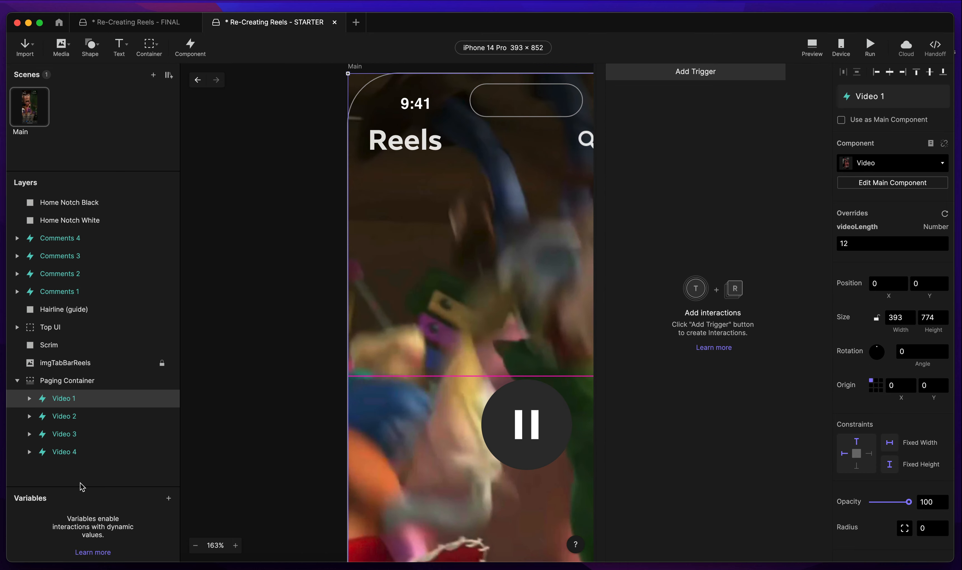
pyautogui.keyDown('shift'); pyautogui.click(88, 454); pyautogui.keyUp('shift')
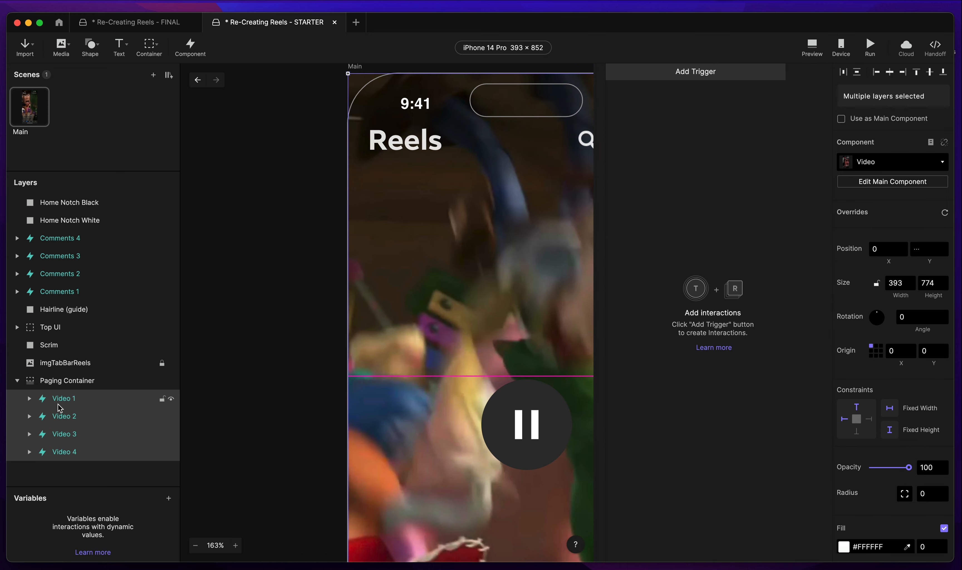
pyautogui.press('super+g')
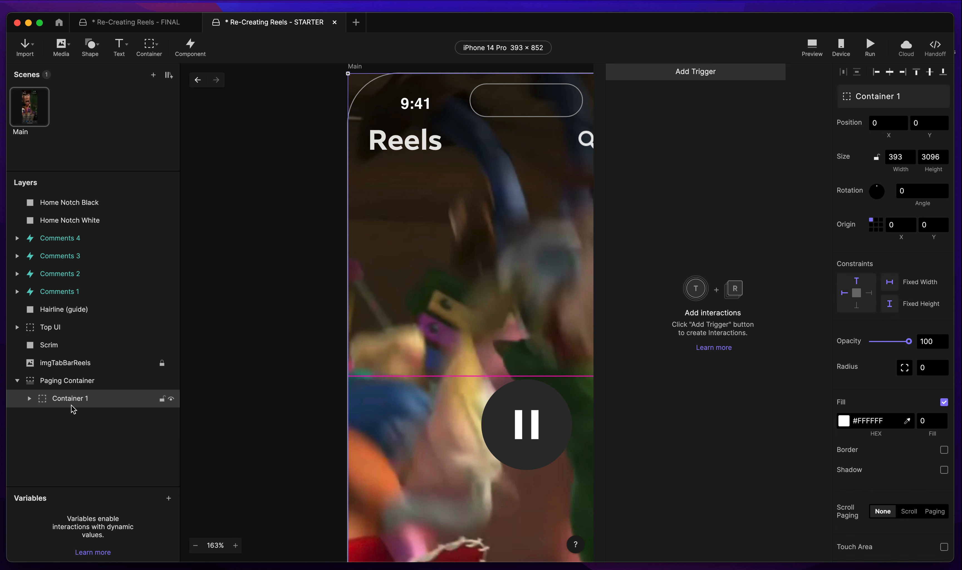
# Rename the container holding the four videos as "Temp Folder (Ungroup)".
pyautogui.doubleClick(75, 397)
pyautogui.write('T')
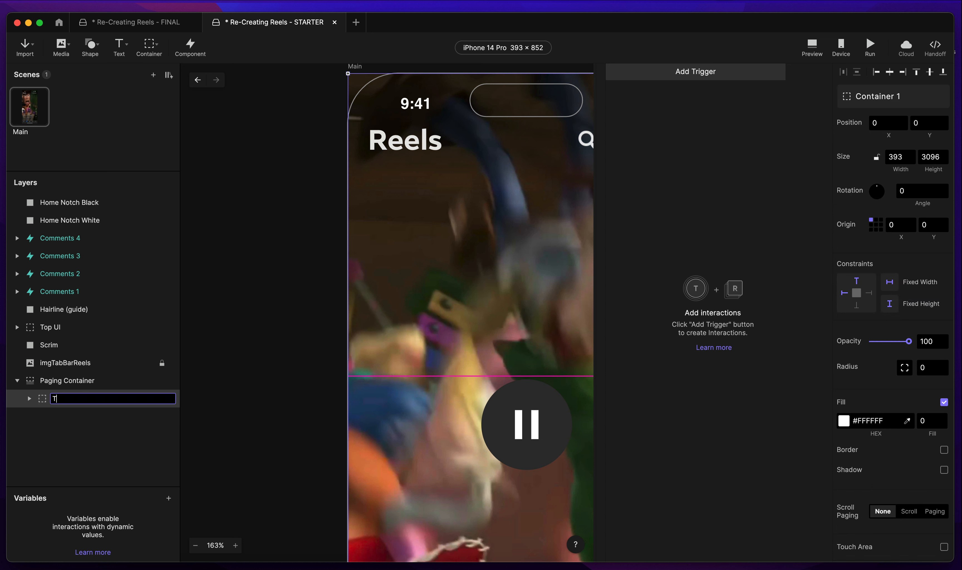
pyautogui.write('emp Folde')
pyautogui.press('super+a')
pyautogui.press('Right')
pyautogui.write('r (Ungroup')
pyautogui.press('Return')
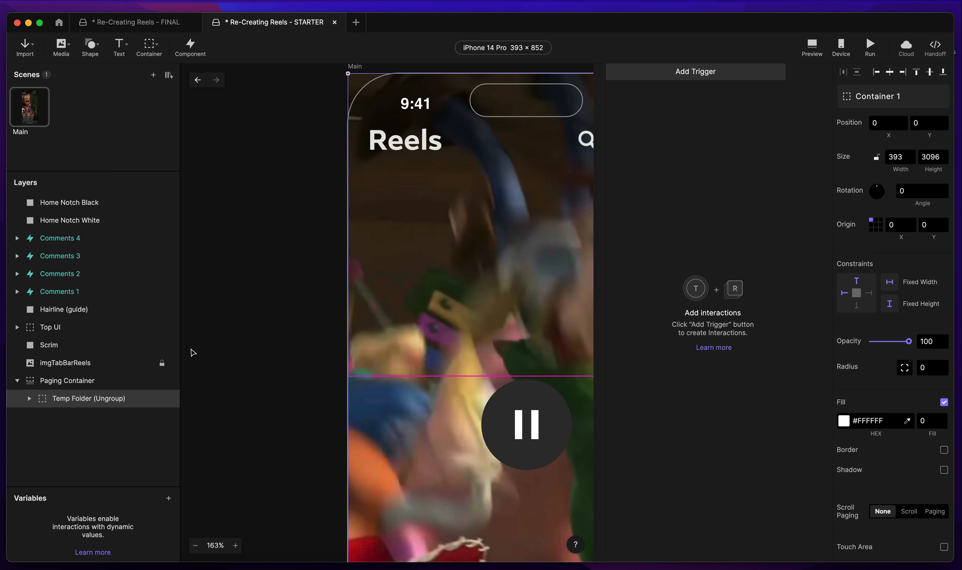
# Add a Range trigger on the scroll of Temp Folder (Ungroup), using a between-two-values range with a lower limit of 0.
pyautogui.moveTo(393, 408); pyautogui.dragTo(406, 230)
pyautogui.press('super+z')
pyautogui.click(739, 75)
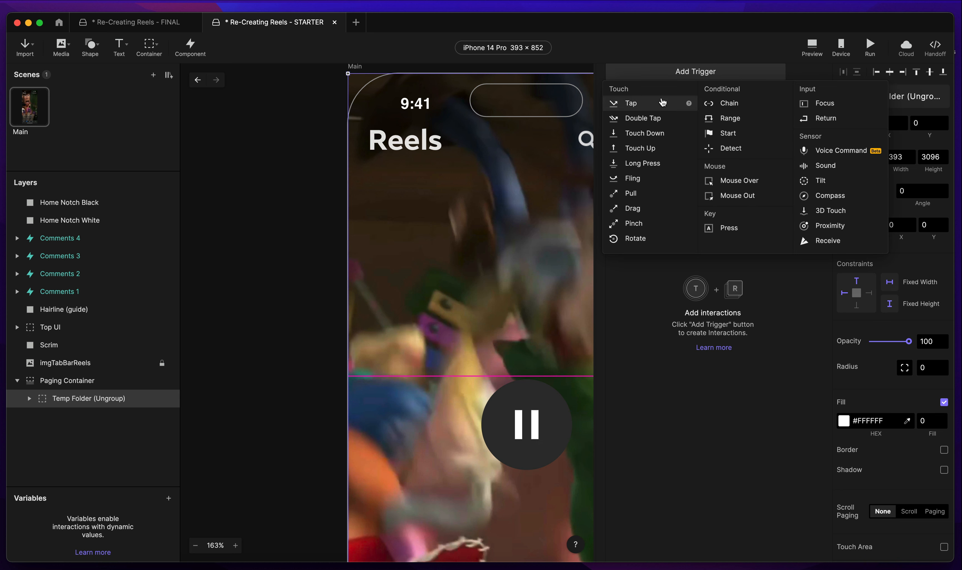
pyautogui.click(746, 119)
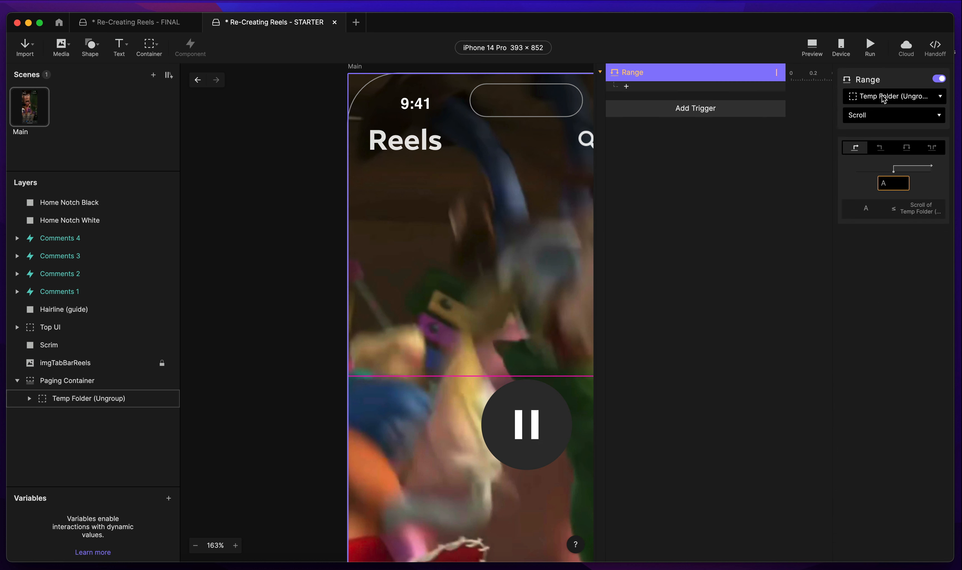
pyautogui.click(908, 145)
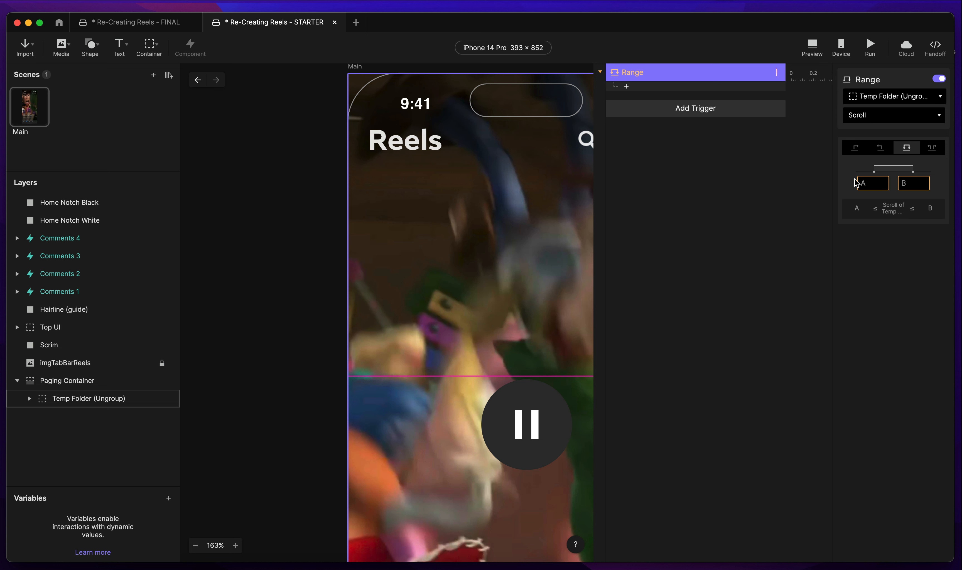
pyautogui.click(866, 183)
pyautogui.write('0')
pyautogui.press('Return')
# Move Temp Folder (Ungroup) up to Y -440 so the first video's bottom edge meets the pink hairline guide.
pyautogui.hscroll(5, 426, 180)
pyautogui.scroll(3, 426, 180)
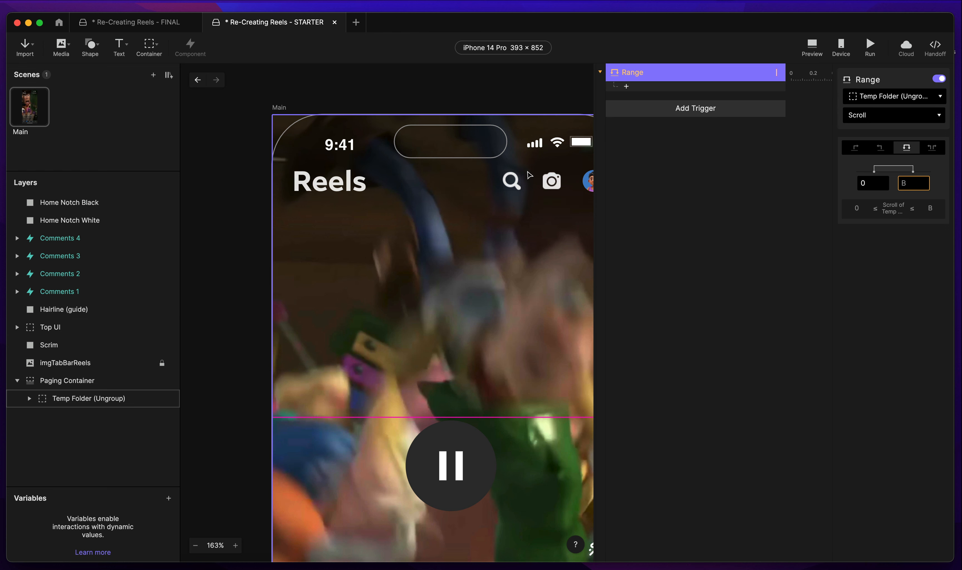
pyautogui.scroll(-5, 469, 274)
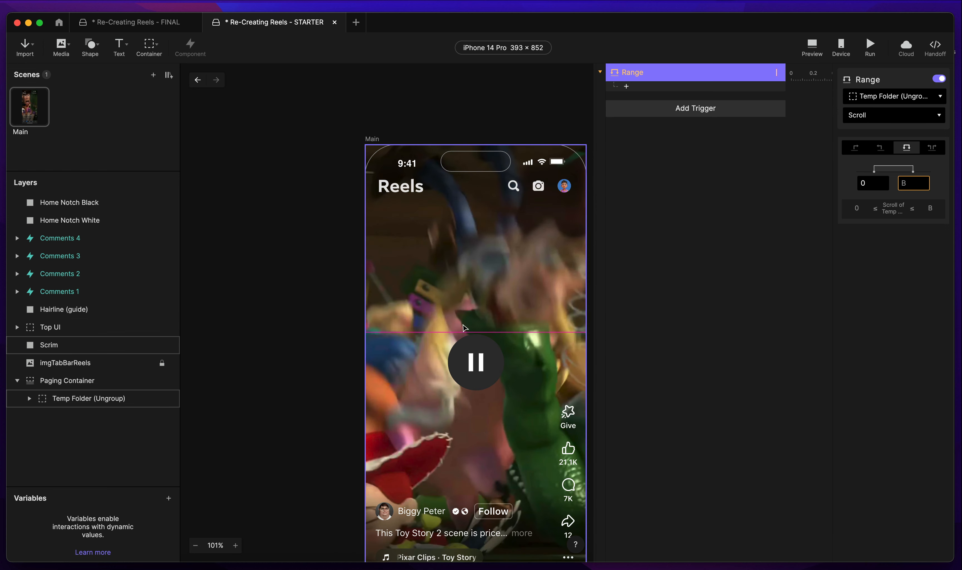
pyautogui.click(446, 379)
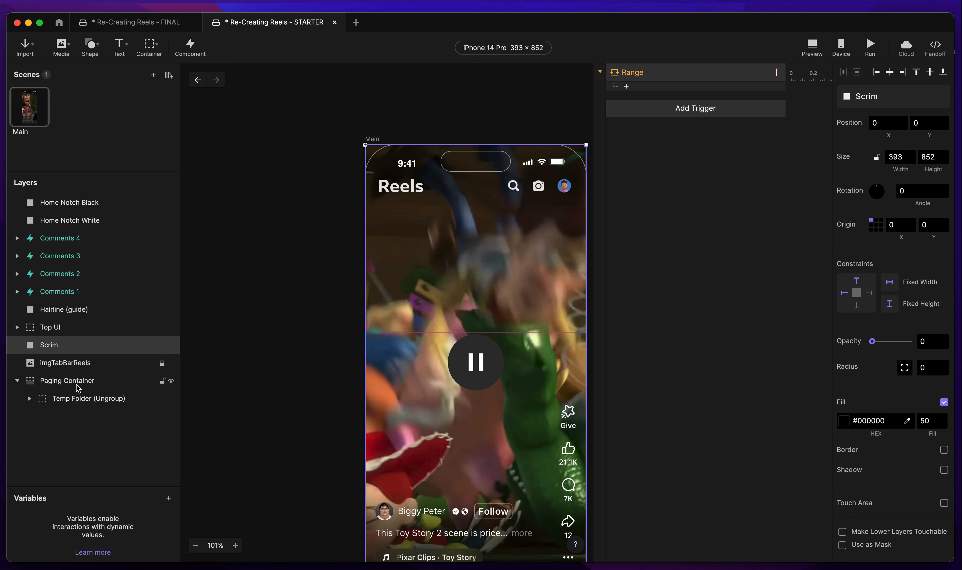
pyautogui.click(104, 399)
pyautogui.moveTo(420, 410); pyautogui.dragTo(422, 301)
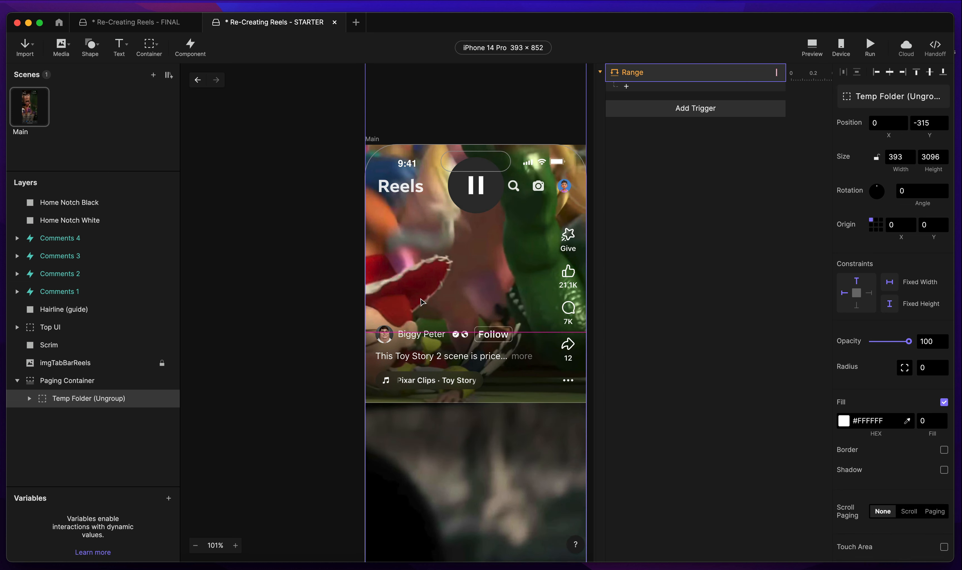
pyautogui.scroll(5, 390, 401)
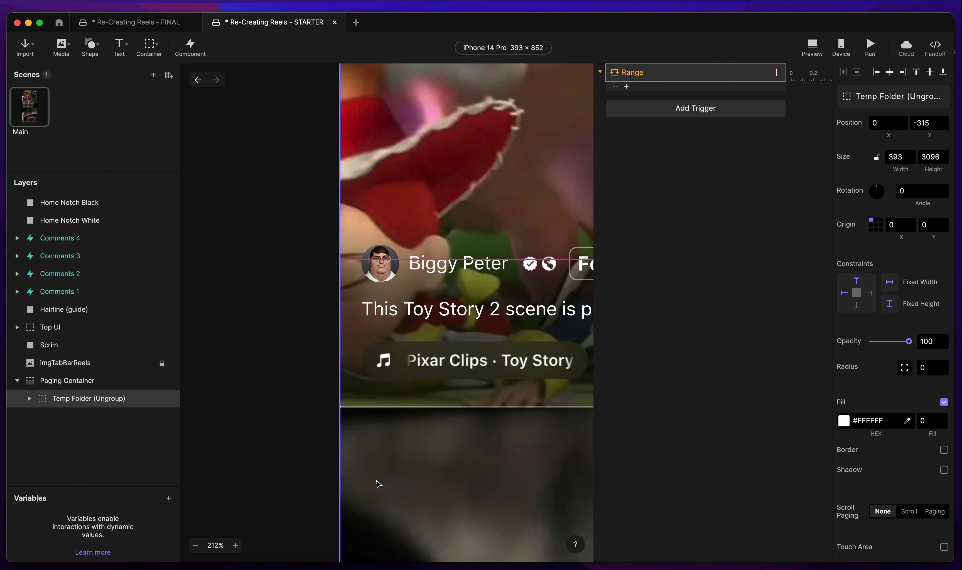
pyautogui.moveTo(378, 484); pyautogui.dragTo(376, 340)
pyautogui.scroll(5, 377, 350)
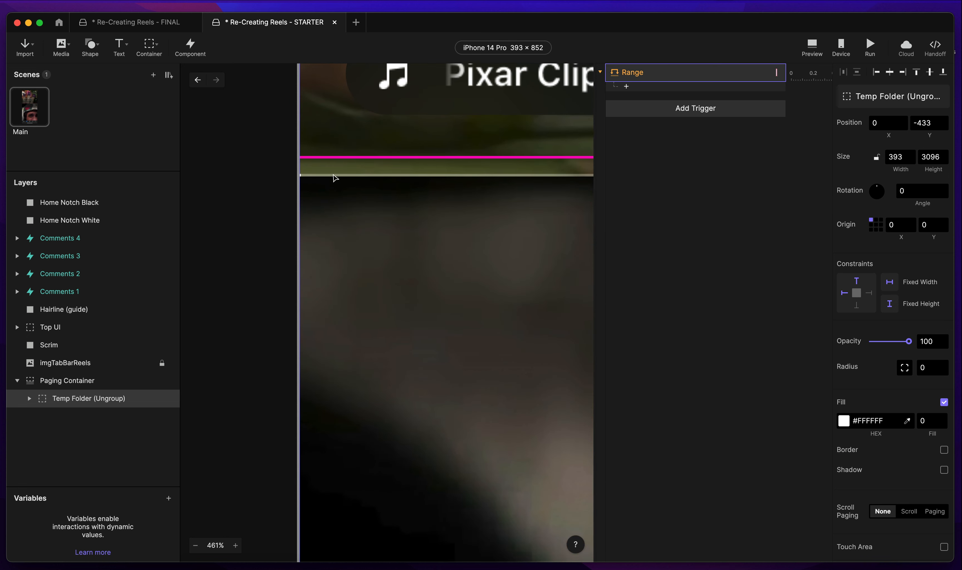
pyautogui.moveTo(373, 240); pyautogui.dragTo(374, 234)
pyautogui.press('Up')
pyautogui.press('Up')
pyautogui.press('Up')
pyautogui.press('Up')
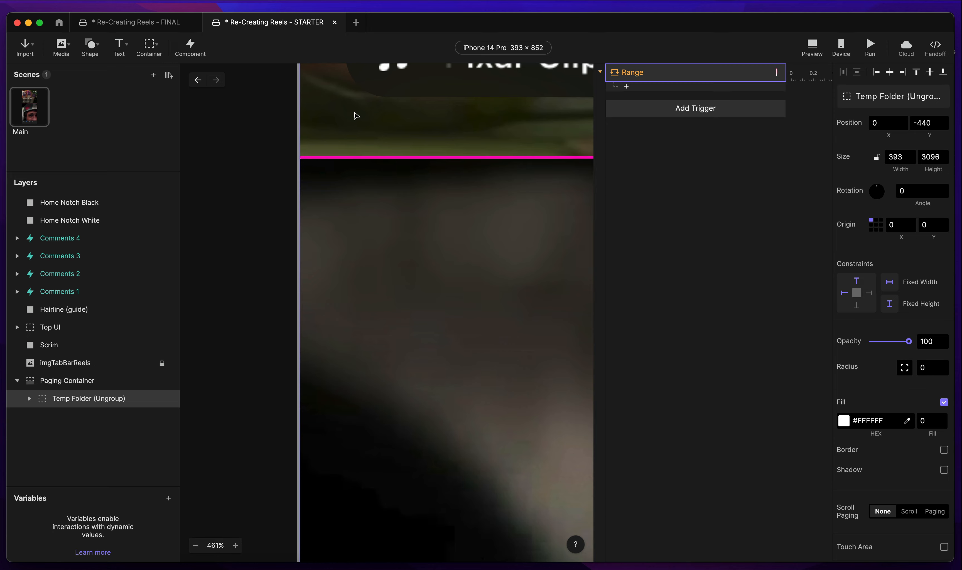
# Set the Range trigger's upper limit to 440, matching the folder's vertical offset.
pyautogui.scroll(-4, 356, 116)
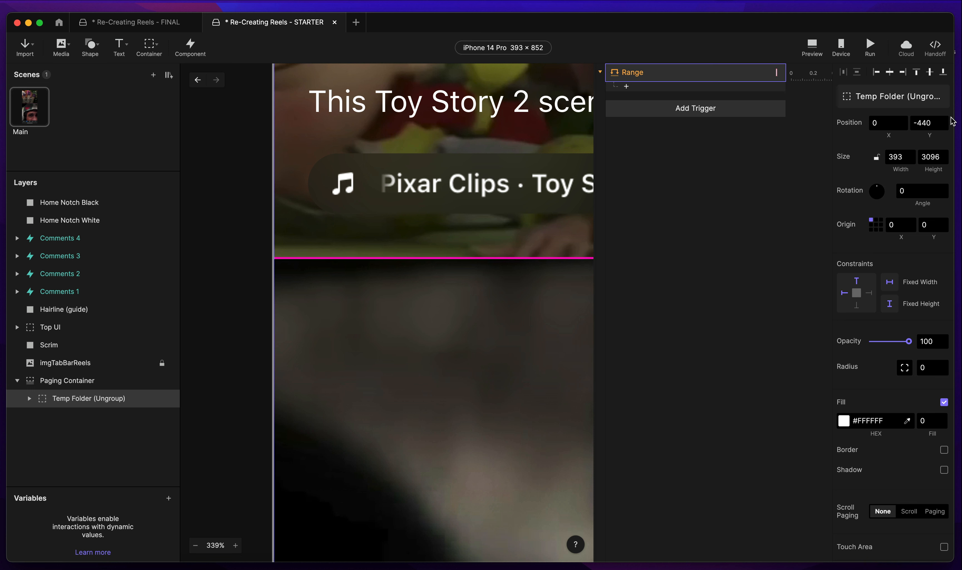
pyautogui.click(930, 123)
pyautogui.moveTo(916, 123); pyautogui.dragTo(936, 122)
pyautogui.click(917, 124)
pyautogui.moveTo(917, 123); pyautogui.dragTo(932, 123)
pyautogui.click(703, 71)
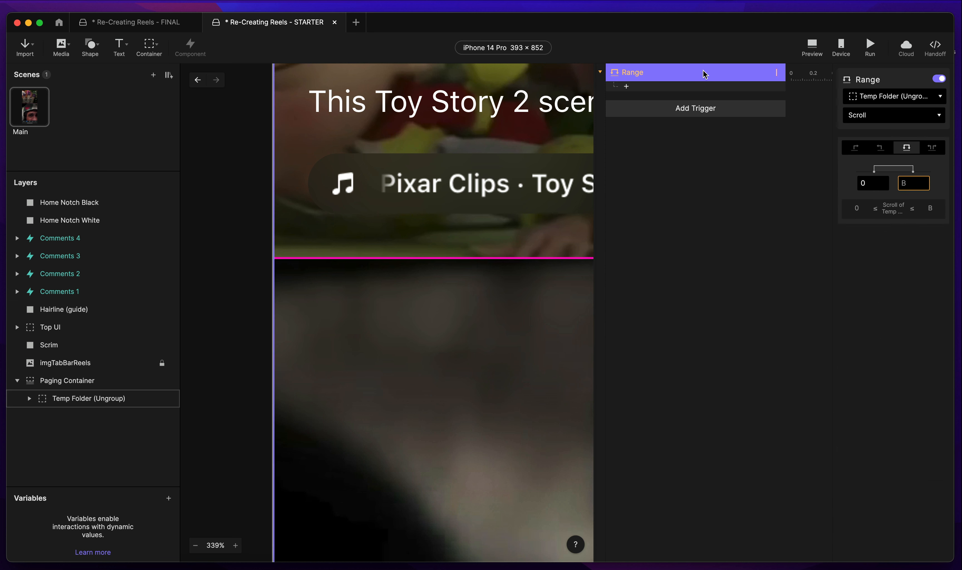
pyautogui.click(909, 182)
pyautogui.write('440')
pyautogui.press('Return')
# Show the project's local components alongside the canvas.
pyautogui.click(626, 87)
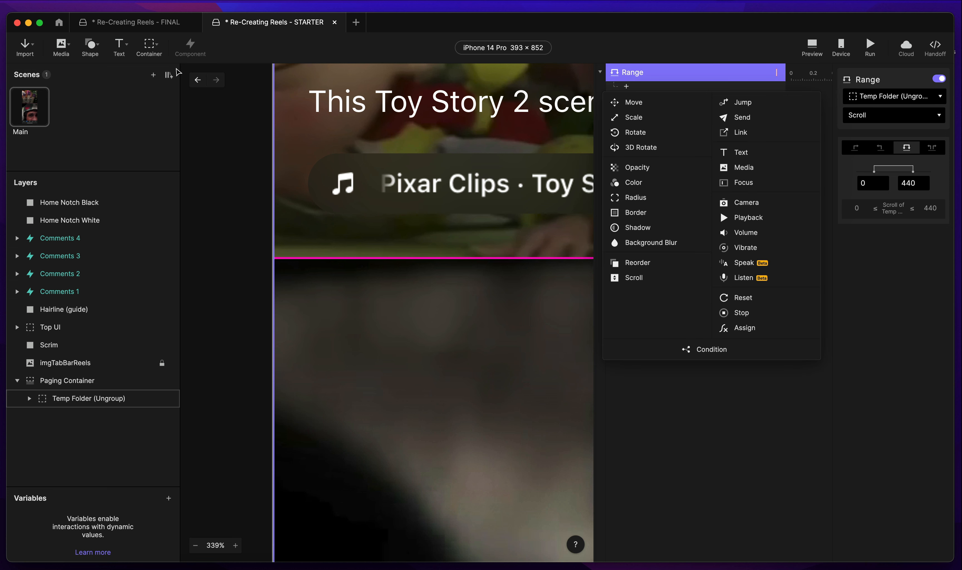
pyautogui.click(169, 78)
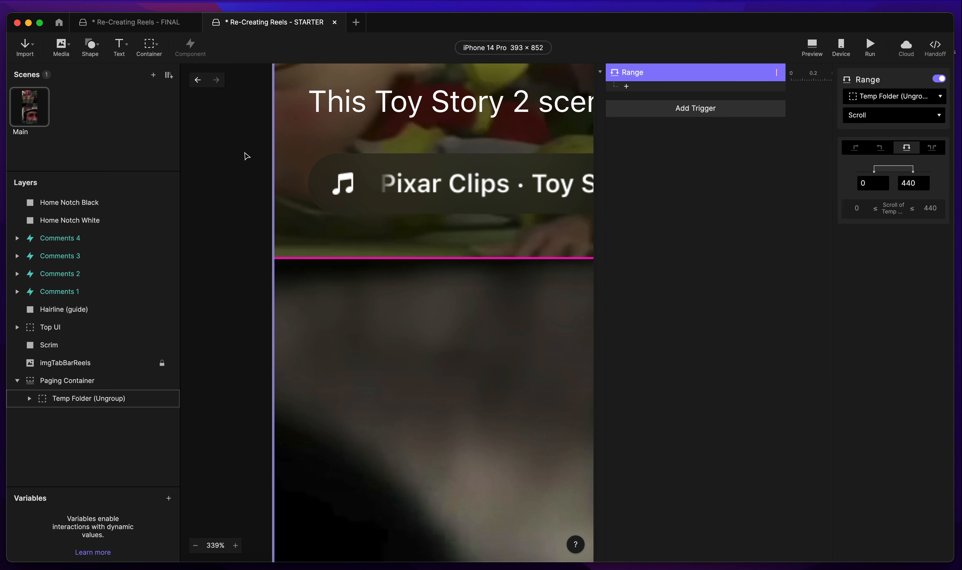
pyautogui.click(169, 78)
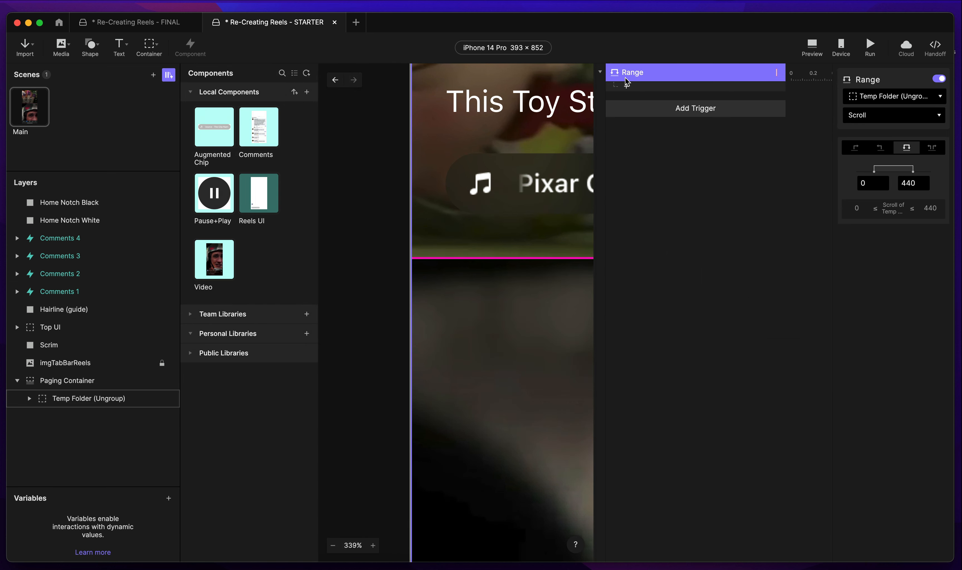
# Add a Send response to the Range trigger that sends to the component Video 1.
pyautogui.click(628, 86)
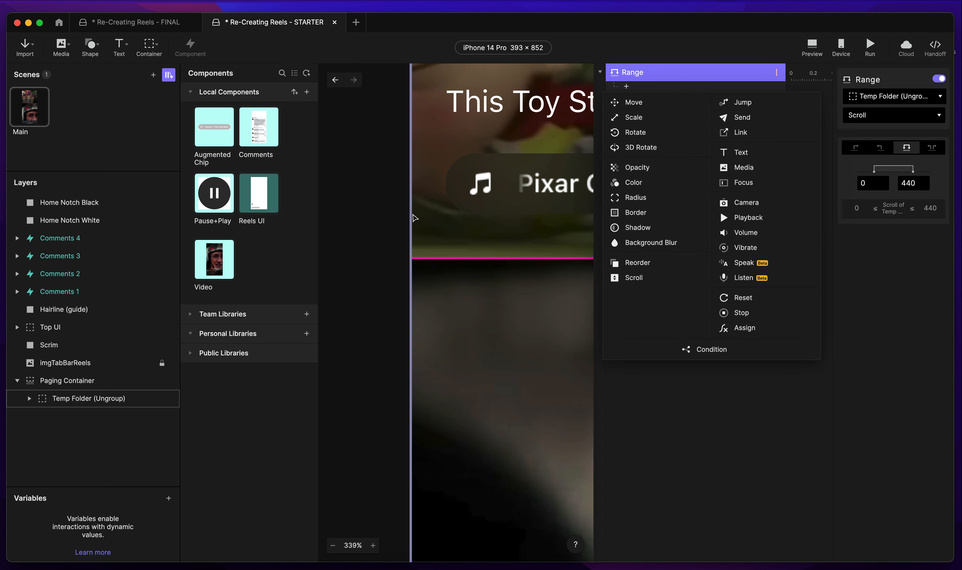
pyautogui.hscroll(2, 419, 216)
pyautogui.scroll(1, 419, 216)
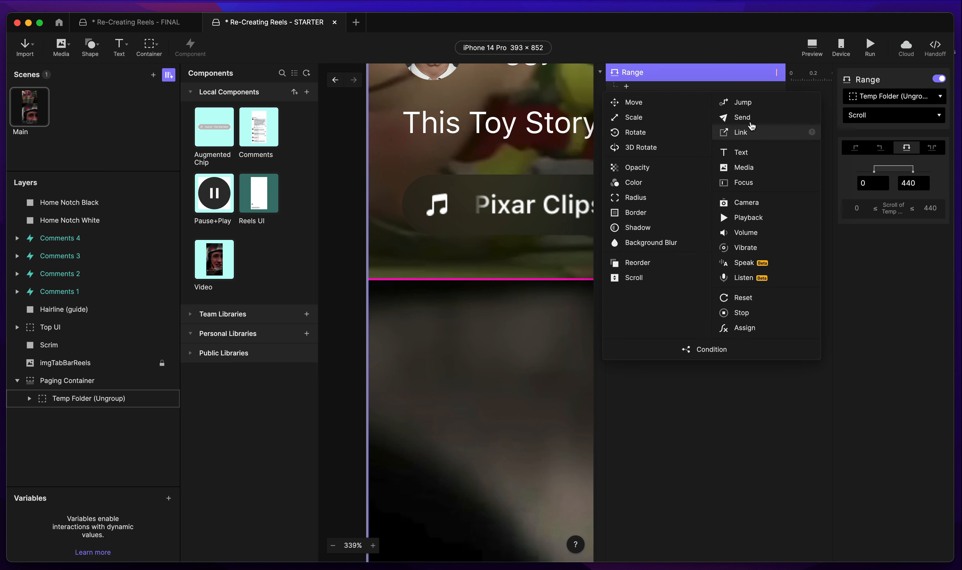
pyautogui.click(744, 118)
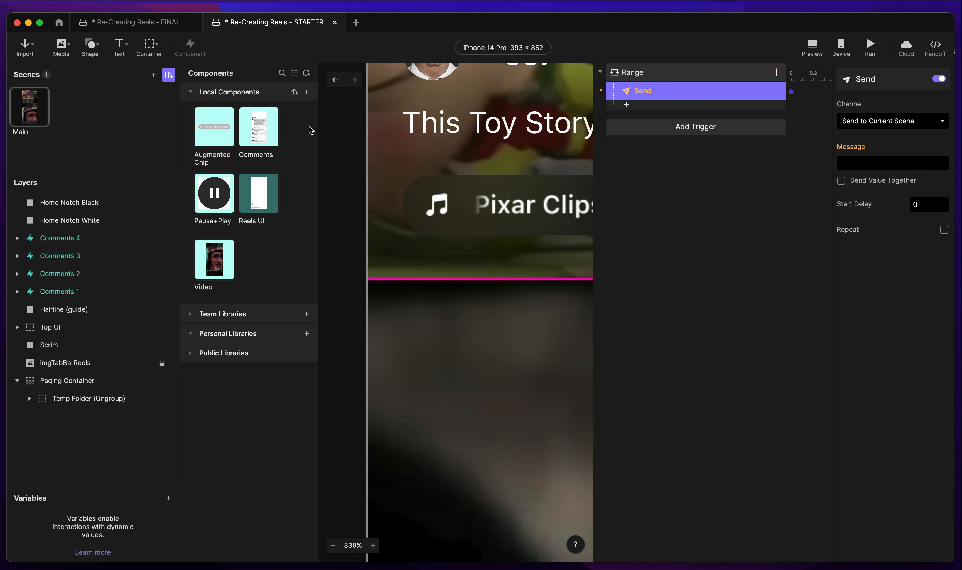
pyautogui.click(870, 125)
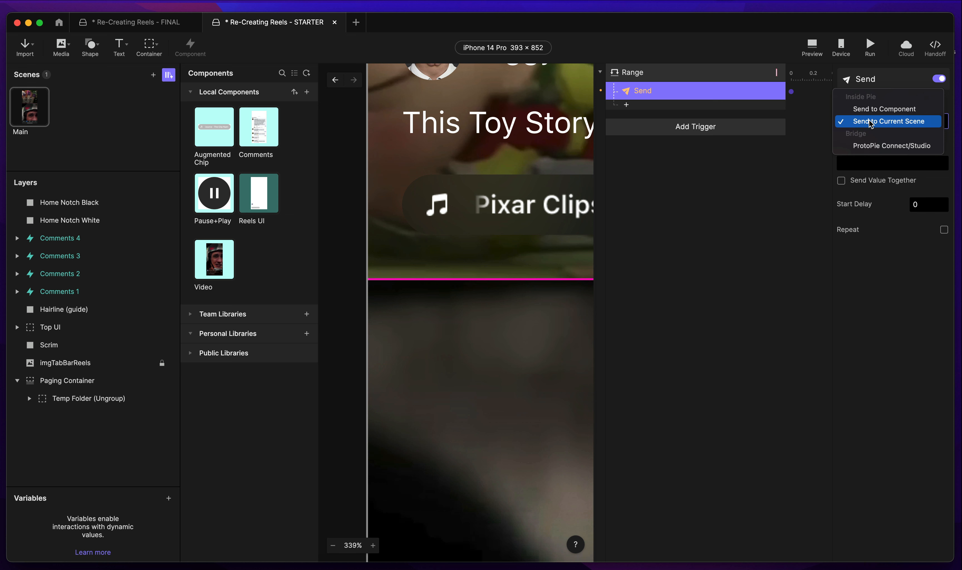
pyautogui.click(877, 109)
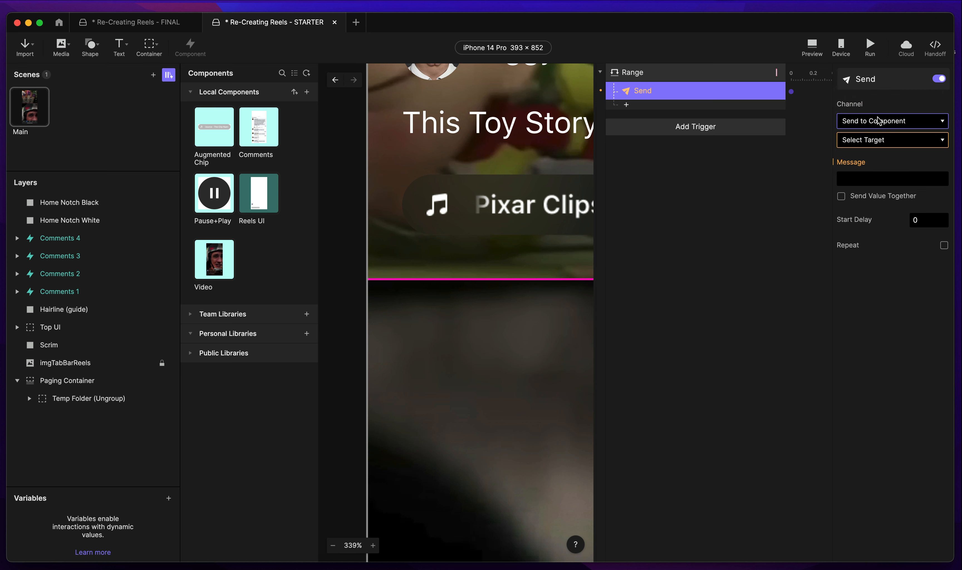
pyautogui.click(861, 140)
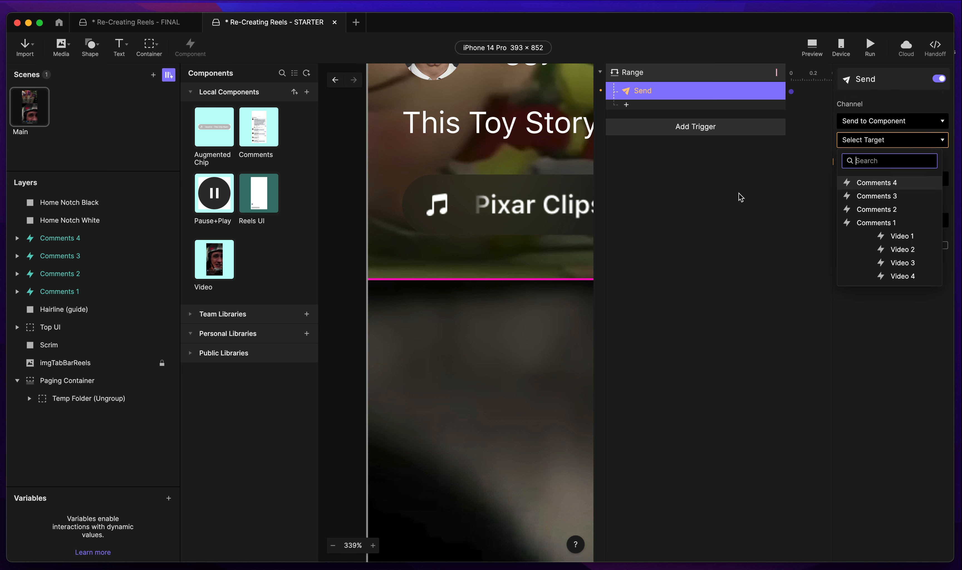
pyautogui.click(897, 236)
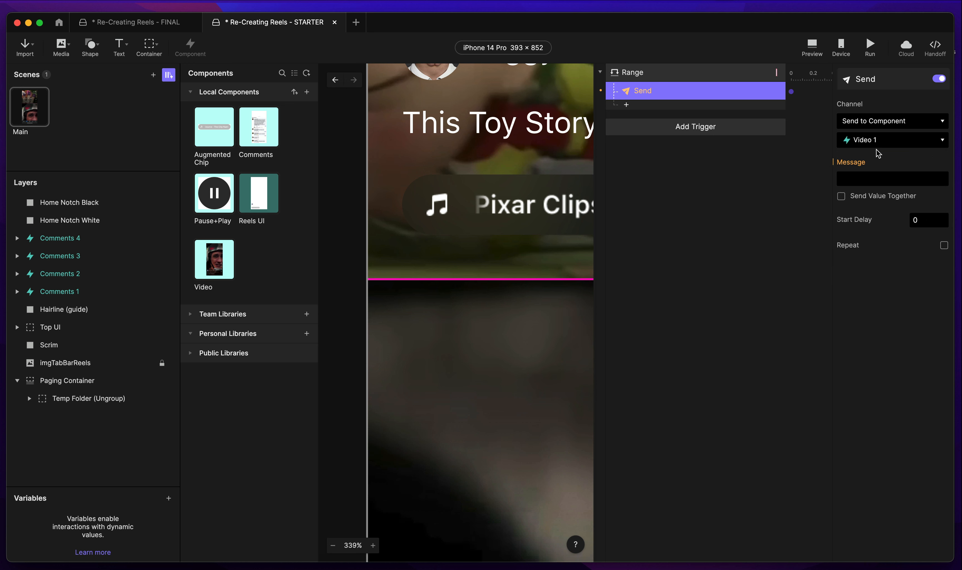
# Set the Send response's message to PLAY_FROM_START and open the response's name for editing.
pyautogui.click(861, 178)
pyautogui.press('super+Tab')
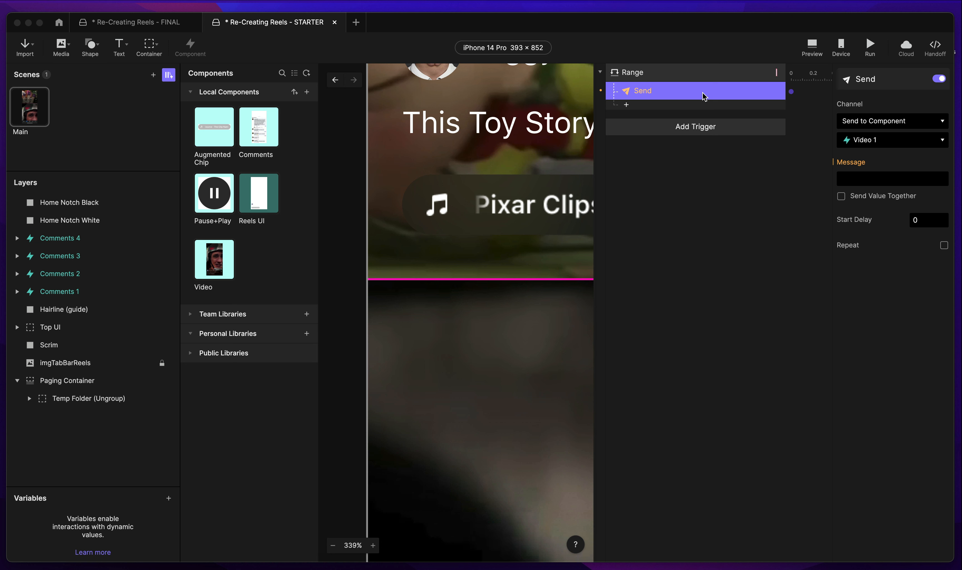
pyautogui.click(861, 179)
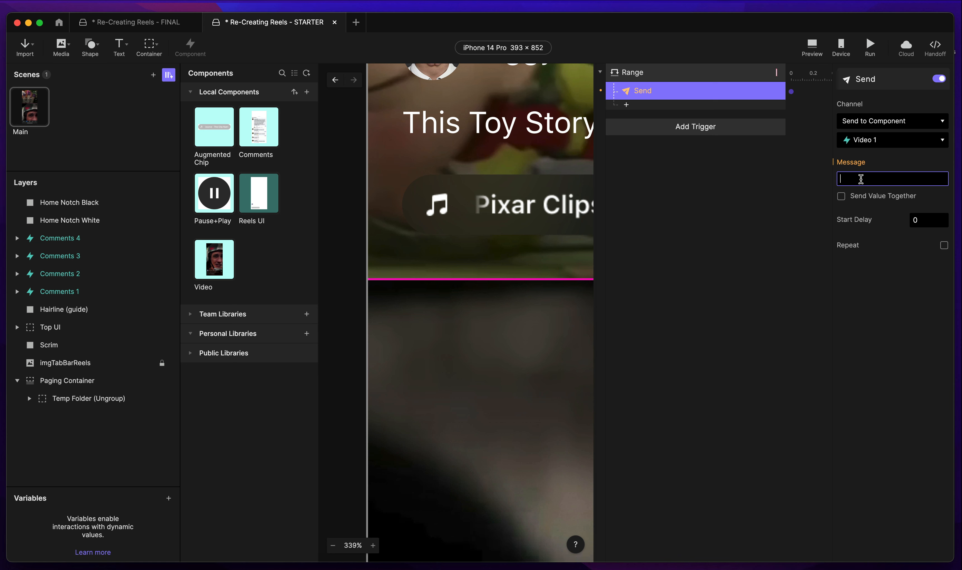
pyautogui.write('PLAY_FROM_START')
pyautogui.press('Return')
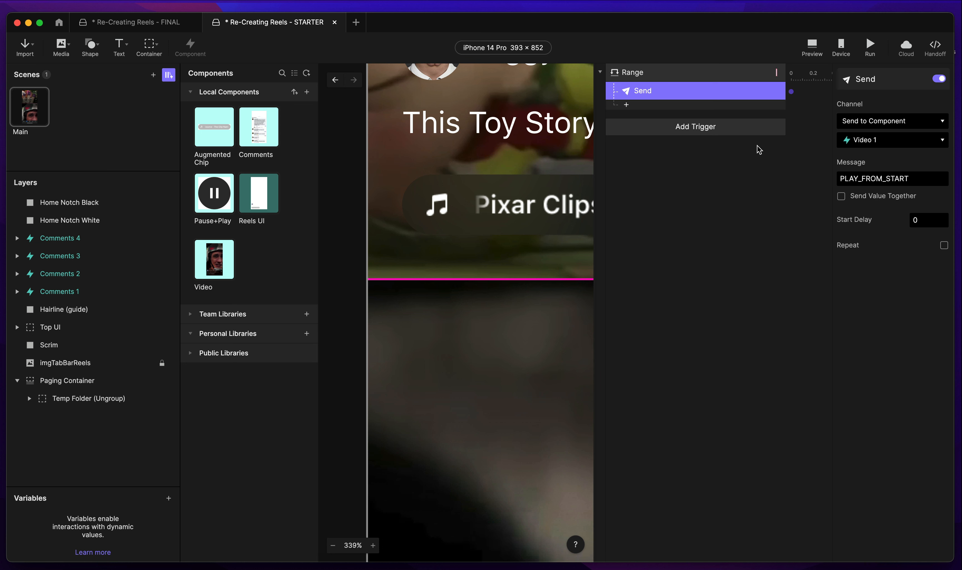
pyautogui.doubleClick(645, 96)
pyautogui.press('Right')
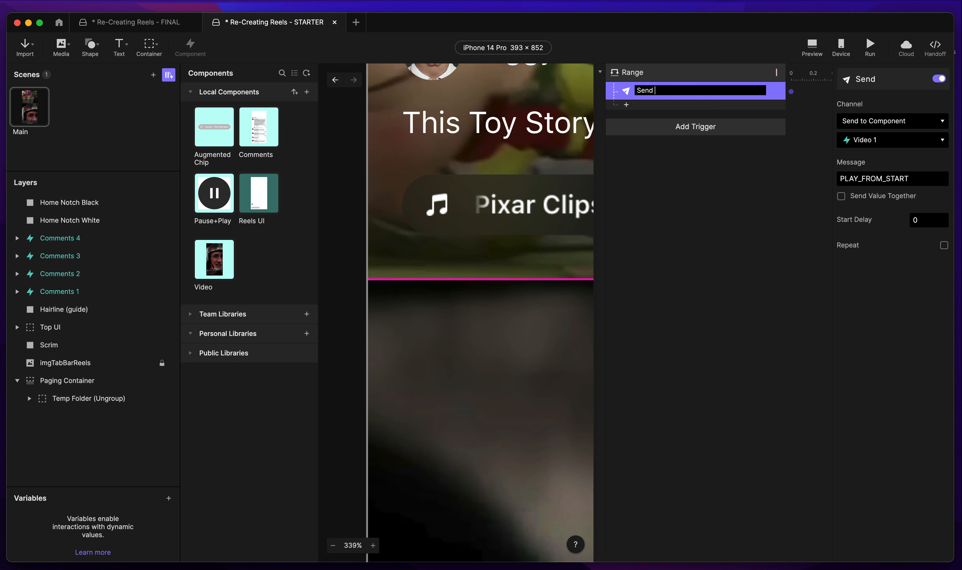
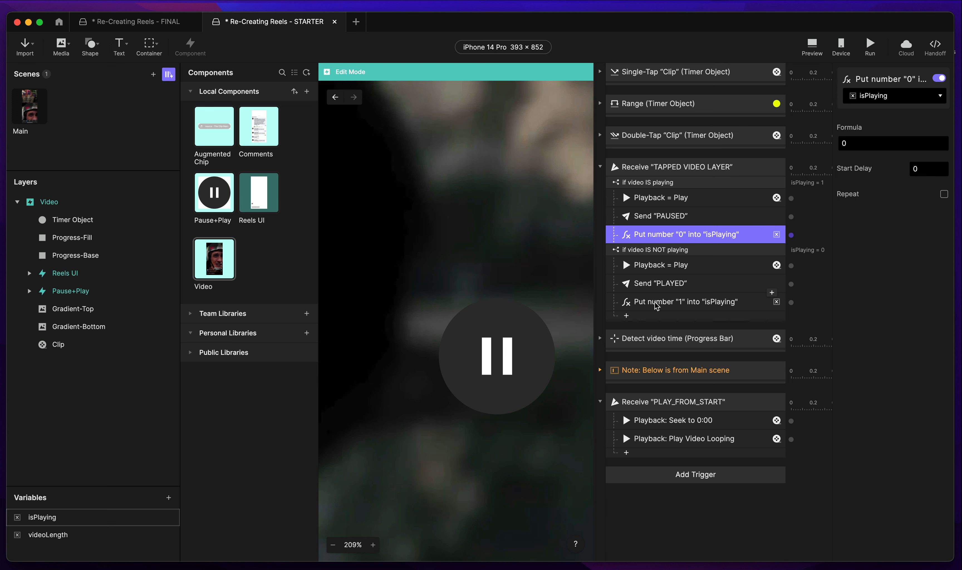
# Copy the Put number "1" into "isPlaying" response into the Receive "PLAY_FROM_START" trigger, after Playback: Play Video Looping.
pyautogui.click(663, 300)
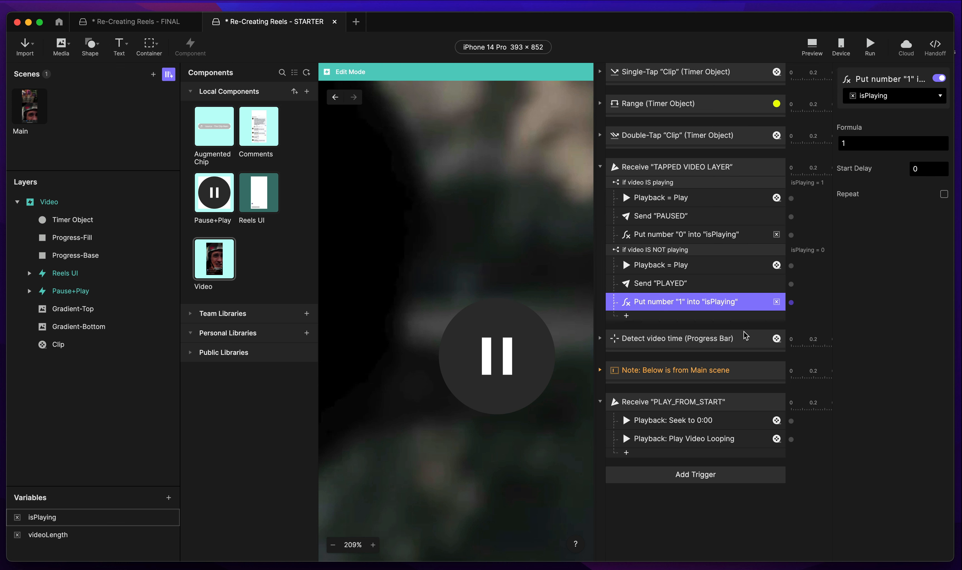
pyautogui.scroll(-5, 743, 332)
pyautogui.click(674, 323)
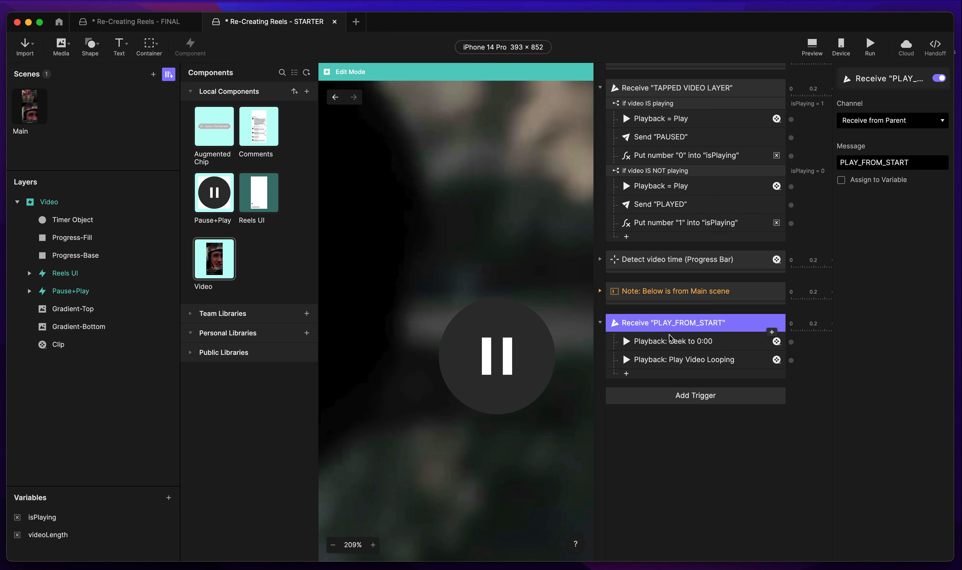
pyautogui.click(663, 361)
pyautogui.press('super+v')
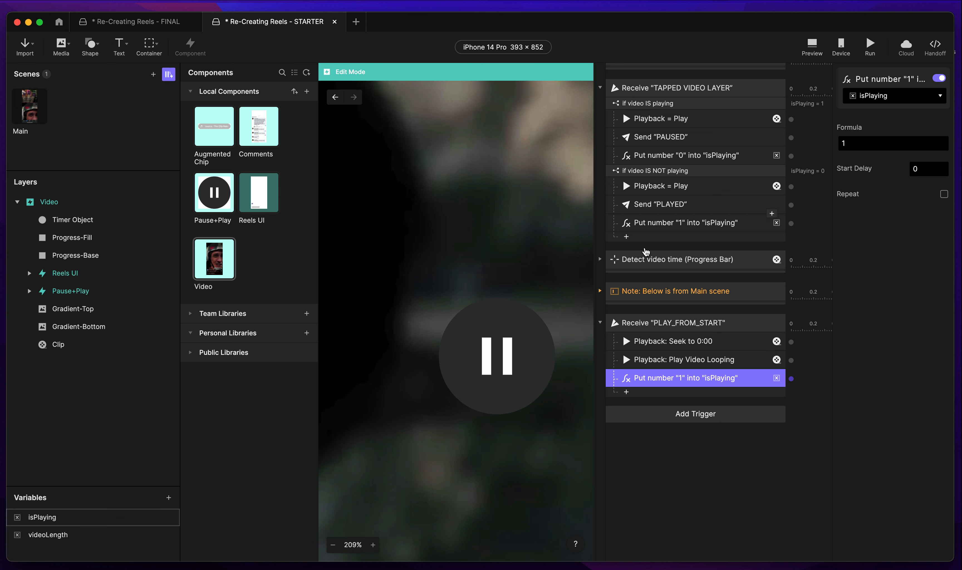
pyautogui.click(643, 323)
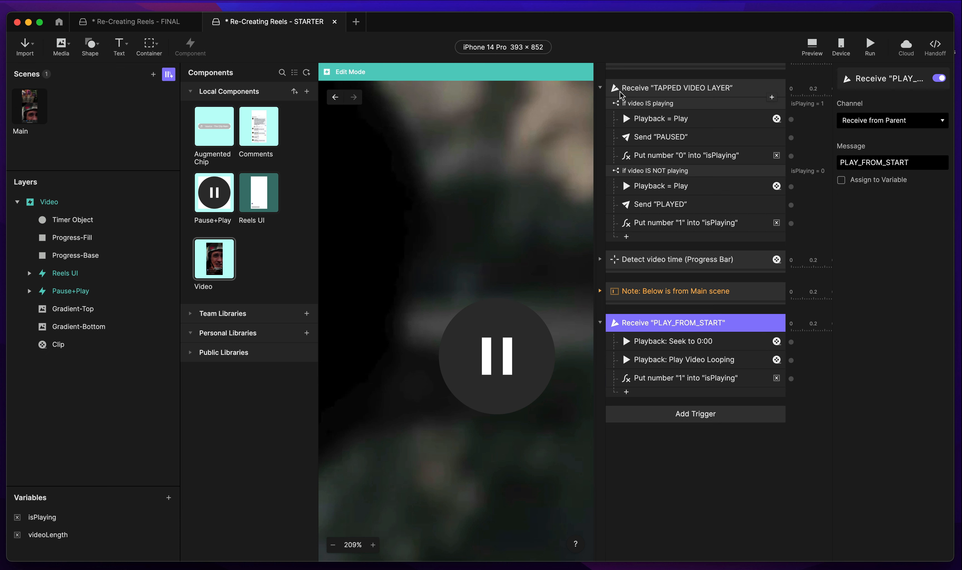
# Return to the Main scene, preview the prototype with the system volume raised, and select the Send response under Range.
pyautogui.click(32, 111)
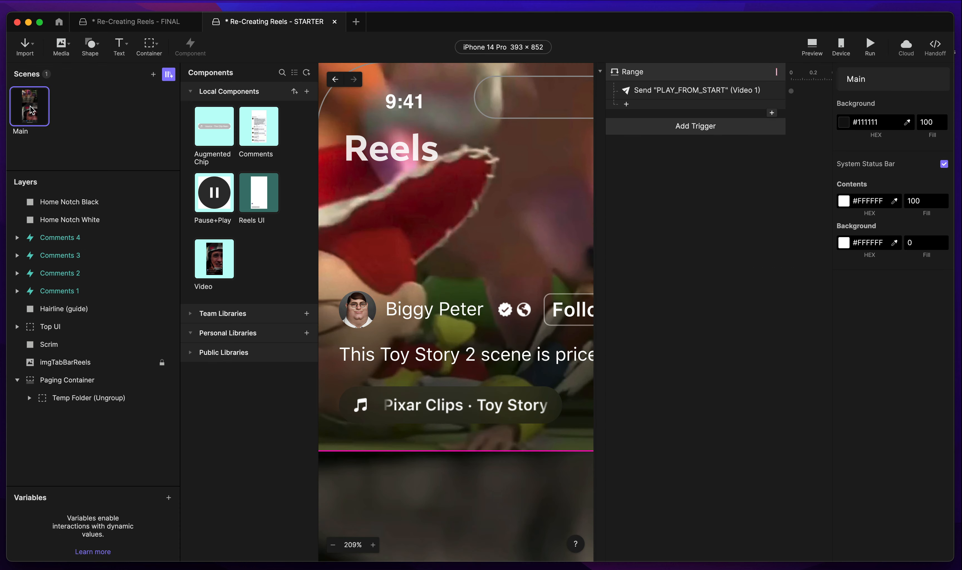
pyautogui.click(812, 45)
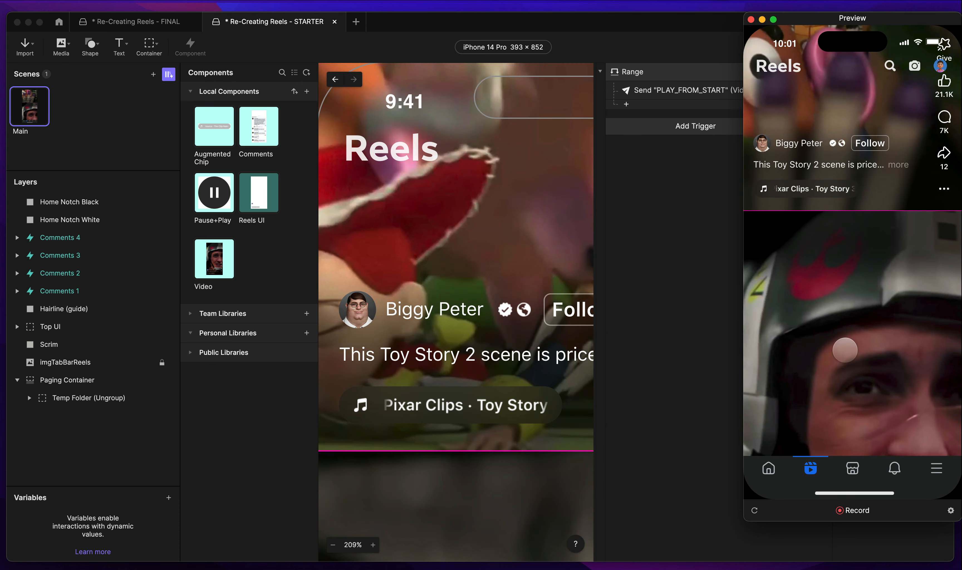
pyautogui.press('XF86AudioRaiseVolume')
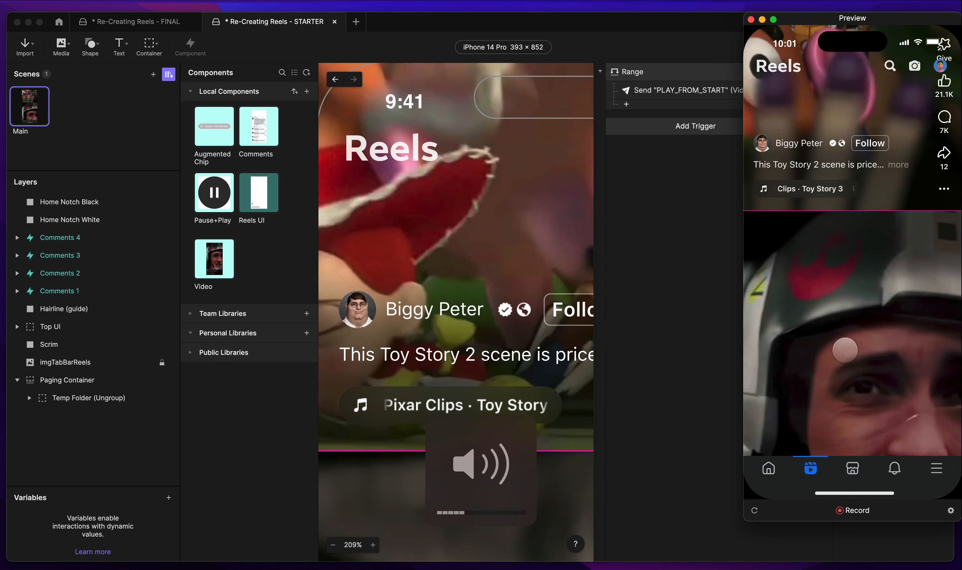
pyautogui.click(672, 91)
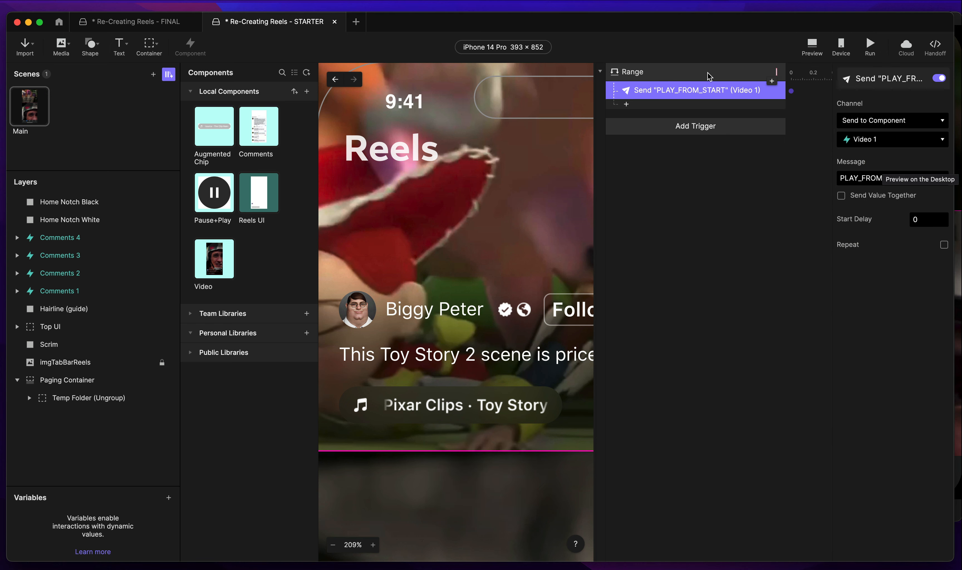
# Preview the prototype, and check the Range trigger's target layer against the Temp Folder (Ungroup) layer.
pyautogui.click(710, 75)
pyautogui.click(812, 46)
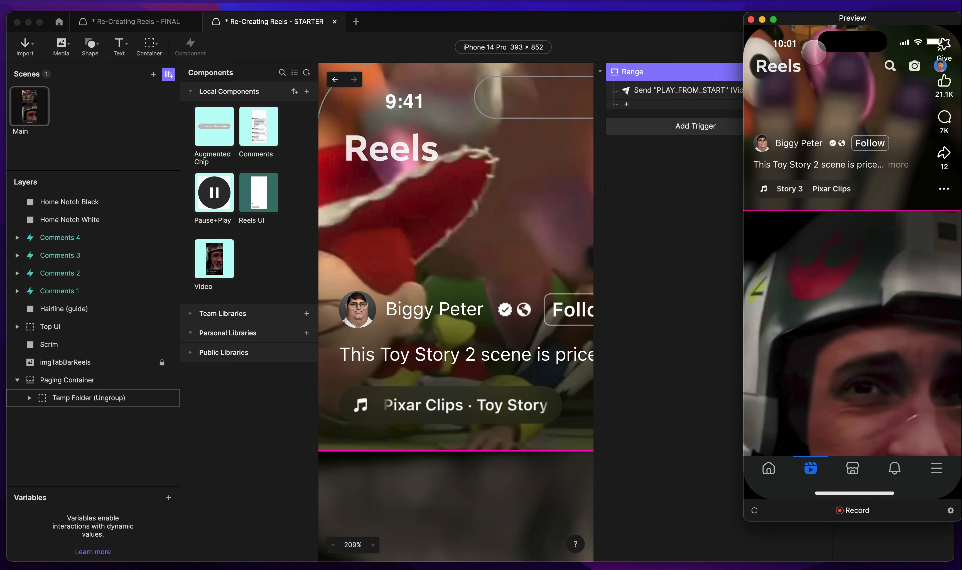
pyautogui.click(81, 398)
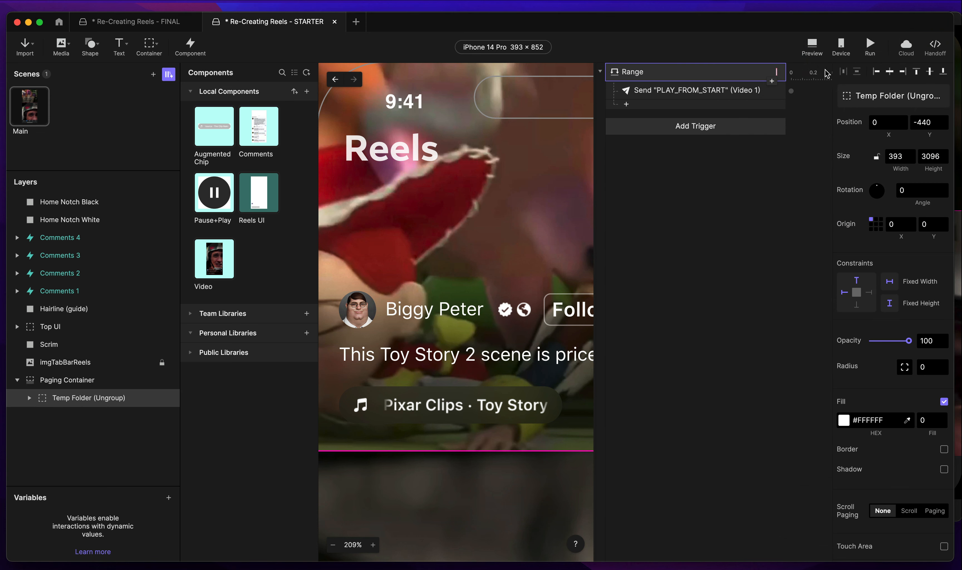
pyautogui.click(710, 75)
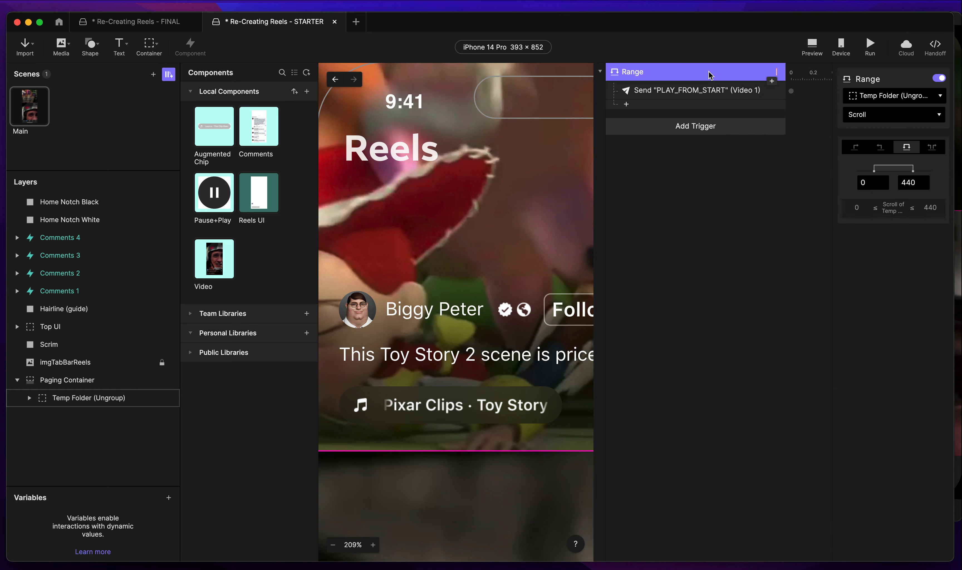
# Inspect the Video component's Receive "PLAY_FROM_START" trigger and its three responses, and return to the Main scene.
pyautogui.doubleClick(210, 260)
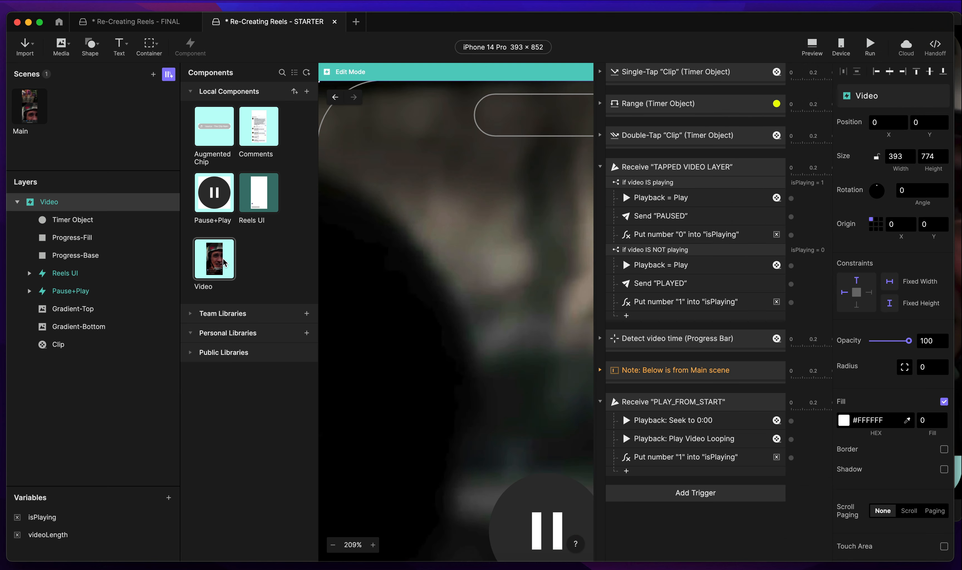
pyautogui.click(713, 401)
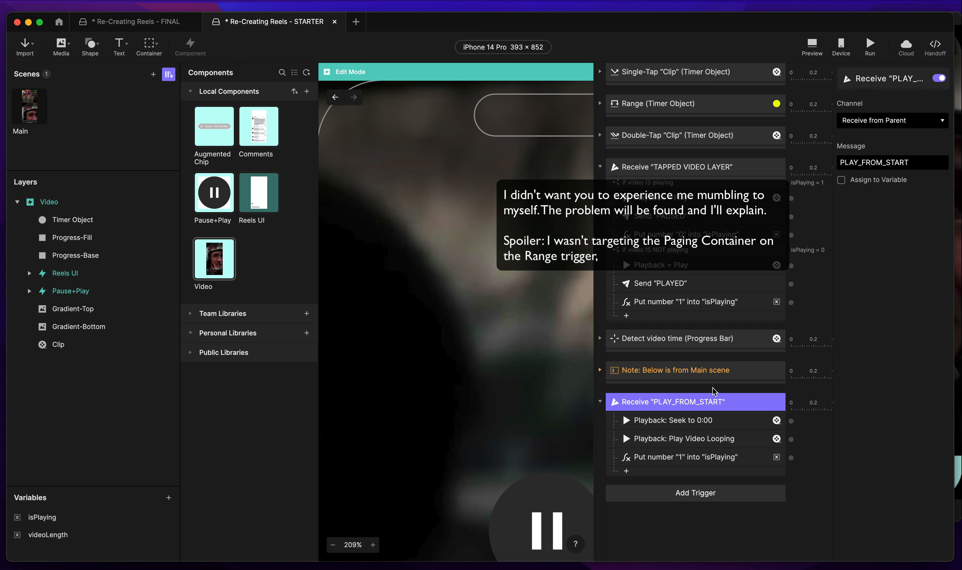
pyautogui.click(682, 420)
pyautogui.click(680, 441)
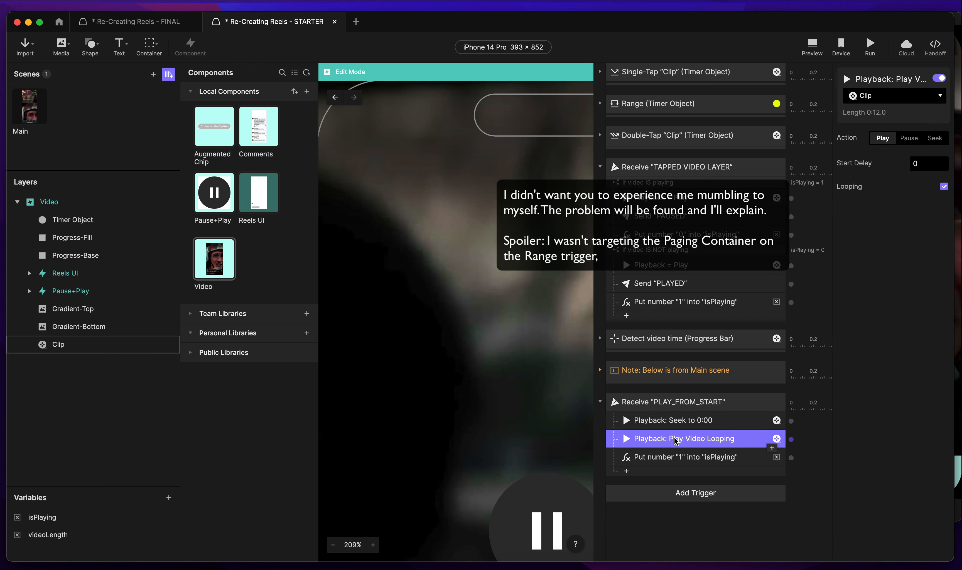
pyautogui.click(673, 458)
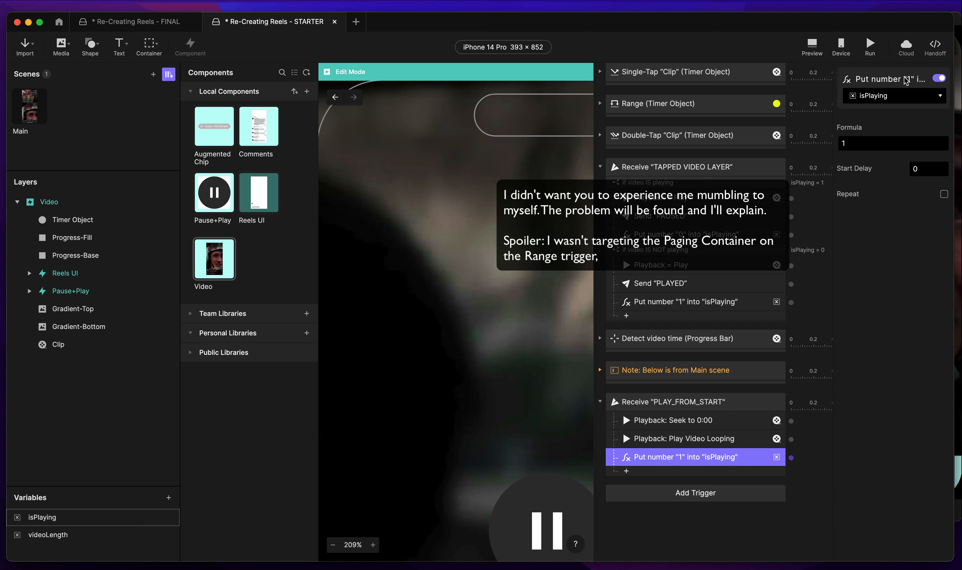
pyautogui.click(812, 47)
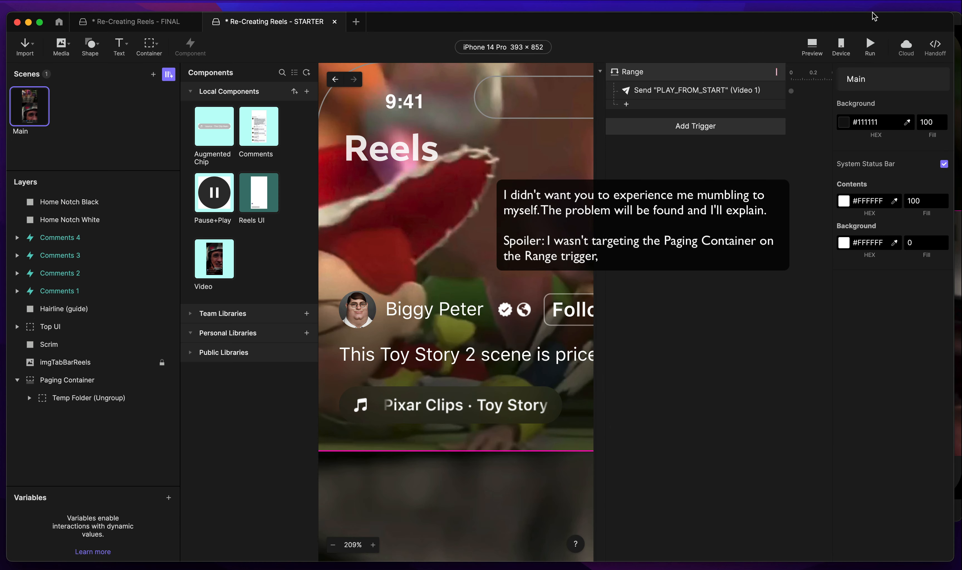
# Set the Y position of Temp Folder (Ungroup) to 0 and test scrolling in the prototype preview.
pyautogui.click(164, 397)
pyautogui.click(926, 123)
pyautogui.write('0')
pyautogui.press('Return')
pyautogui.click(959, 25)
pyautogui.click(827, 203)
pyautogui.moveTo(827, 203); pyautogui.dragTo(827, 278)
# Change the Range trigger's target layer to Paging Container and check its watched property in the property list.
pyautogui.click(675, 84)
pyautogui.click(679, 75)
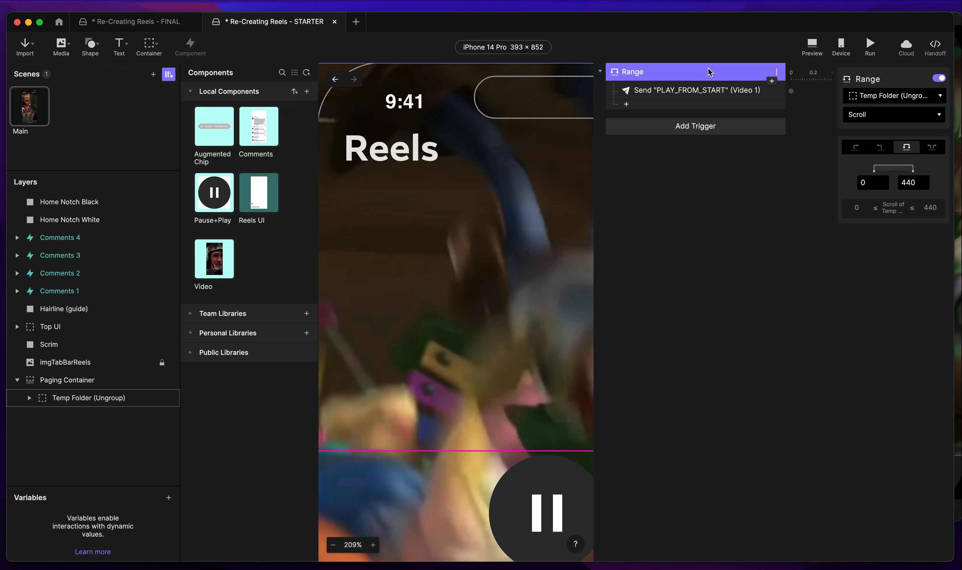
pyautogui.click(893, 97)
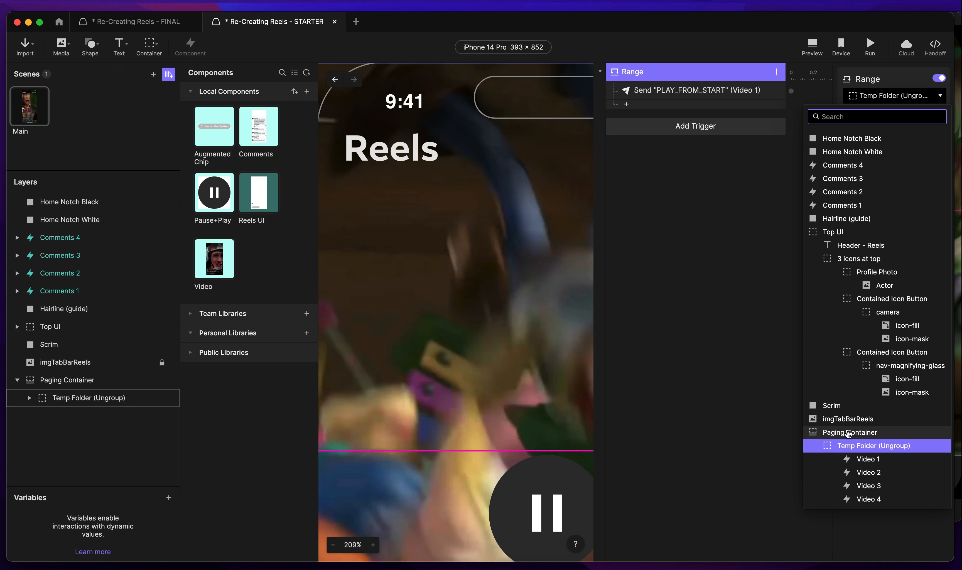
pyautogui.click(848, 433)
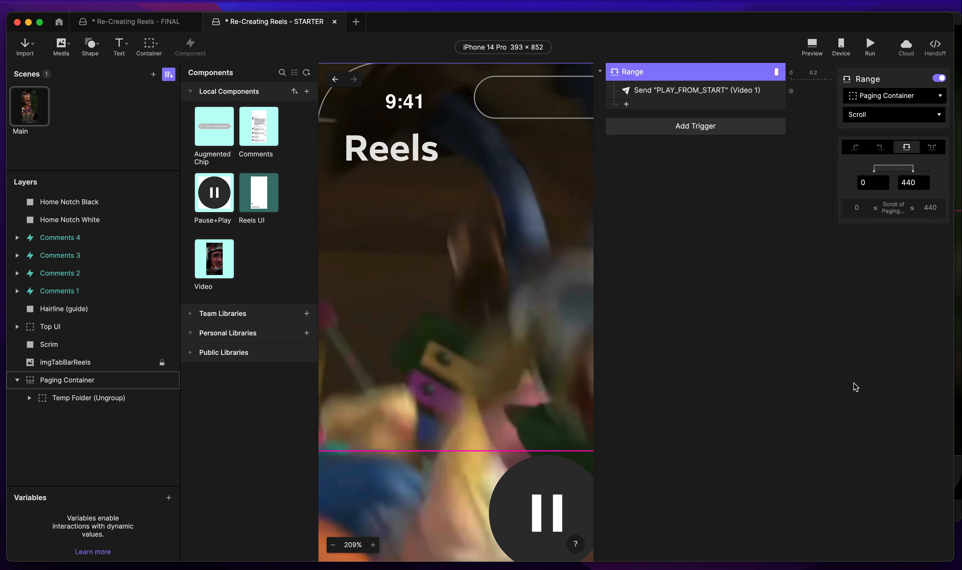
pyautogui.click(877, 115)
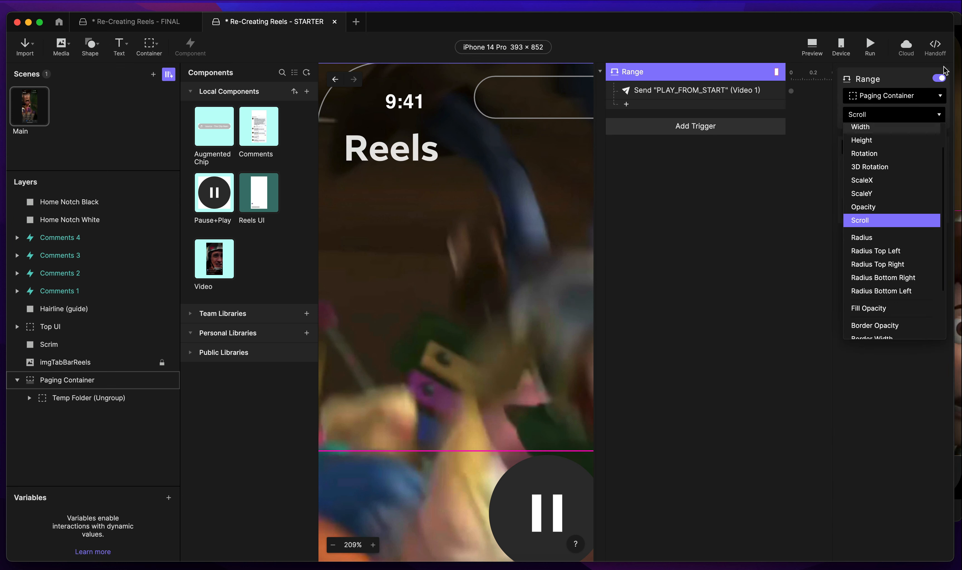
# Preview the prototype and swipe through the reels to test the Range trigger's video playback.
pyautogui.press('super+p')
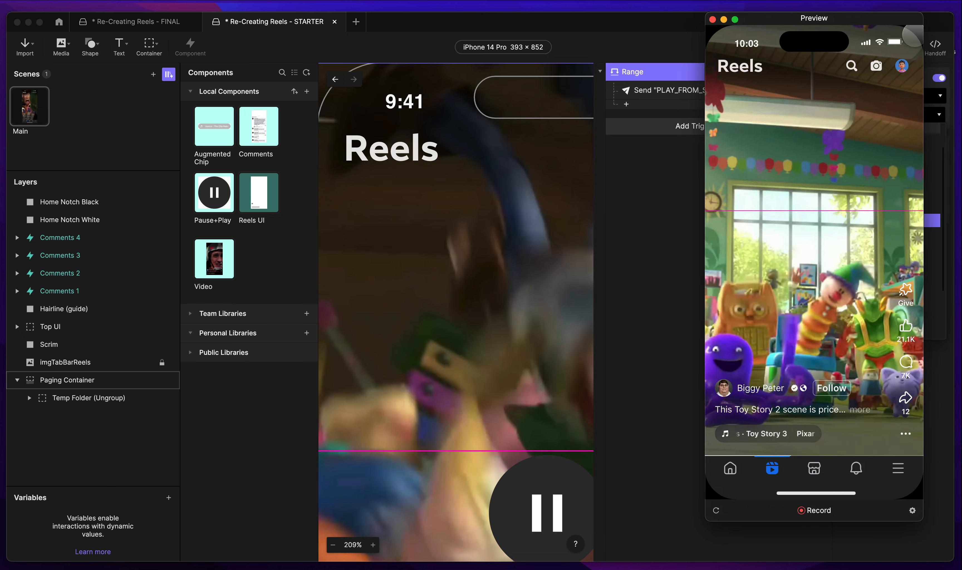
pyautogui.moveTo(877, 396); pyautogui.dragTo(880, 222)
pyautogui.moveTo(836, 387); pyautogui.dragTo(833, 167)
pyautogui.click(765, 154)
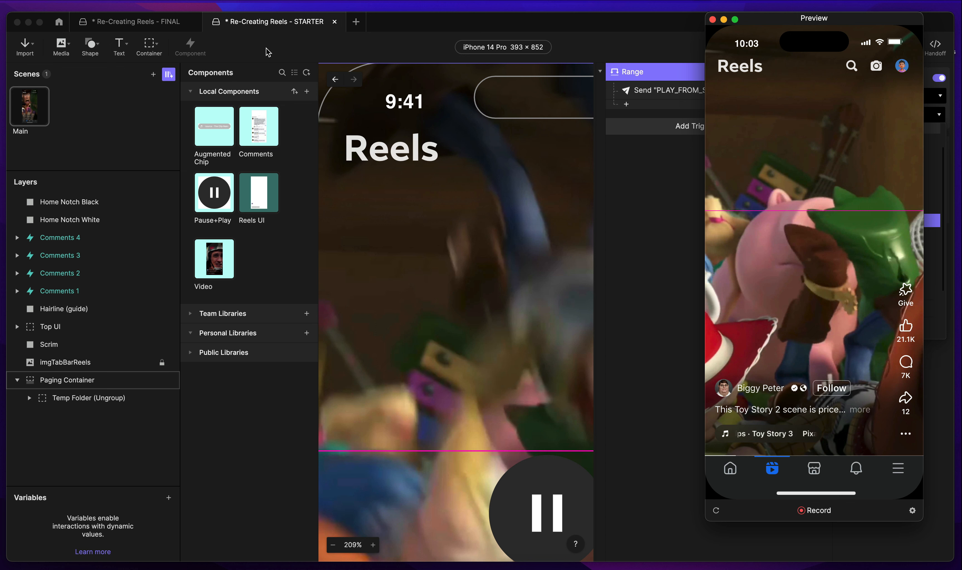
# Mute the system audio and copy the Range trigger with the PAUSE and RESET responses from the FINAL file's Video 1 Playback Control.
pyautogui.click(134, 24)
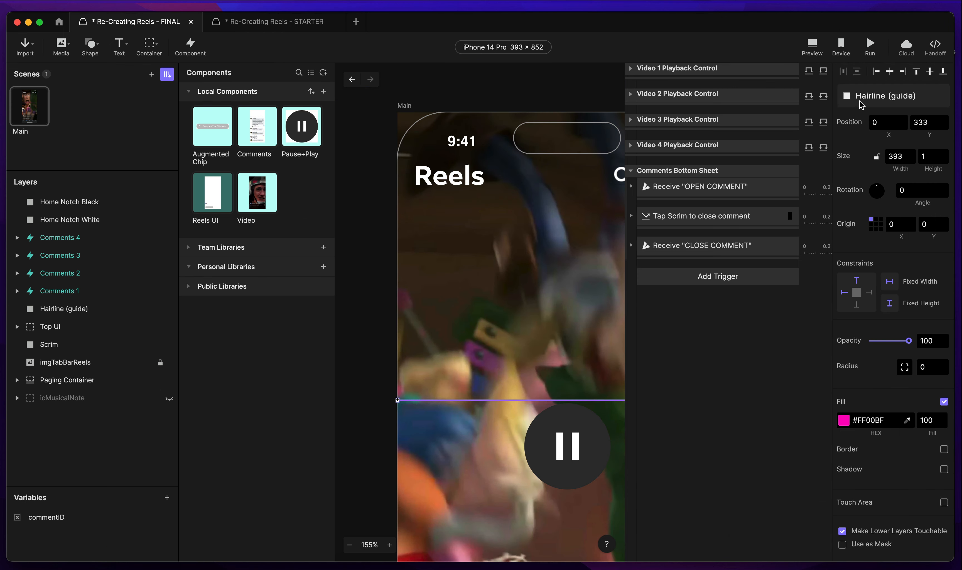
pyautogui.press('XF86AudioMute')
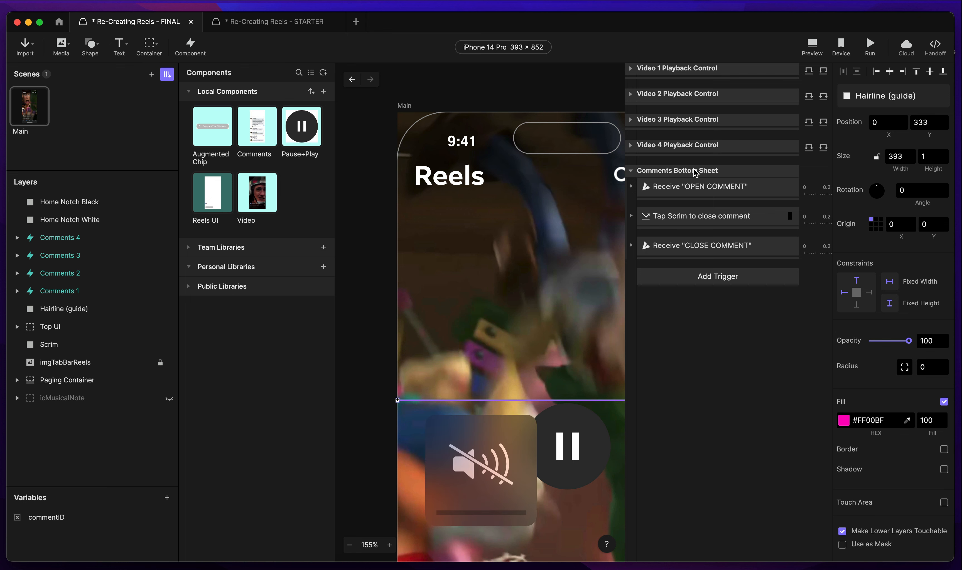
pyautogui.click(633, 70)
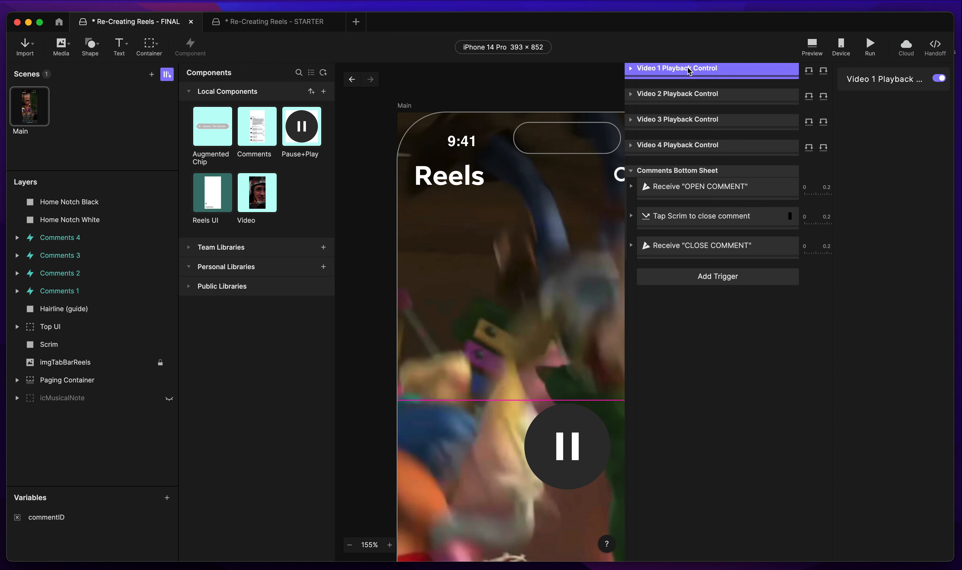
pyautogui.click(631, 71)
pyautogui.click(682, 138)
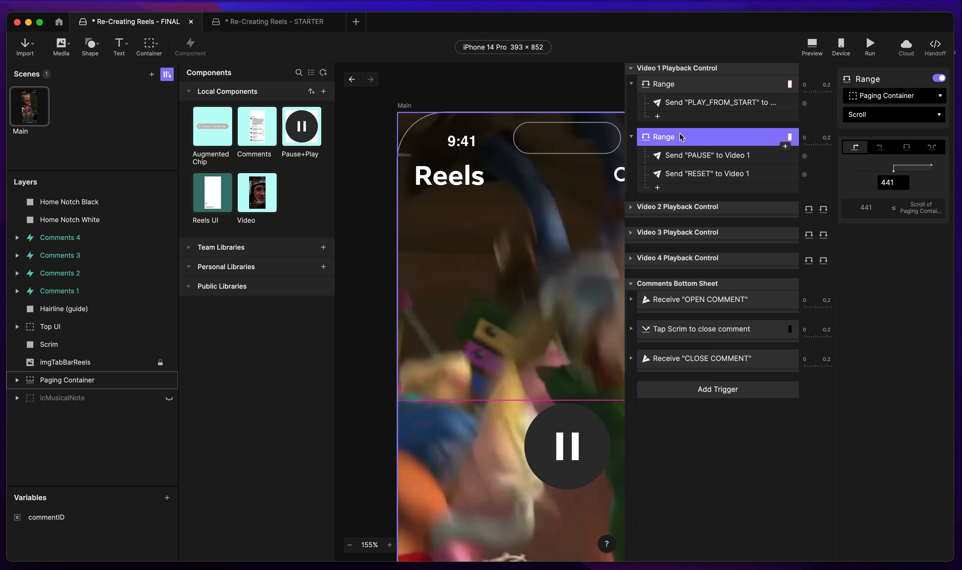
# In the STARTER file, add a Focus trigger named "Below is for Reference" and paste the copied Range trigger beneath it.
pyautogui.click(264, 22)
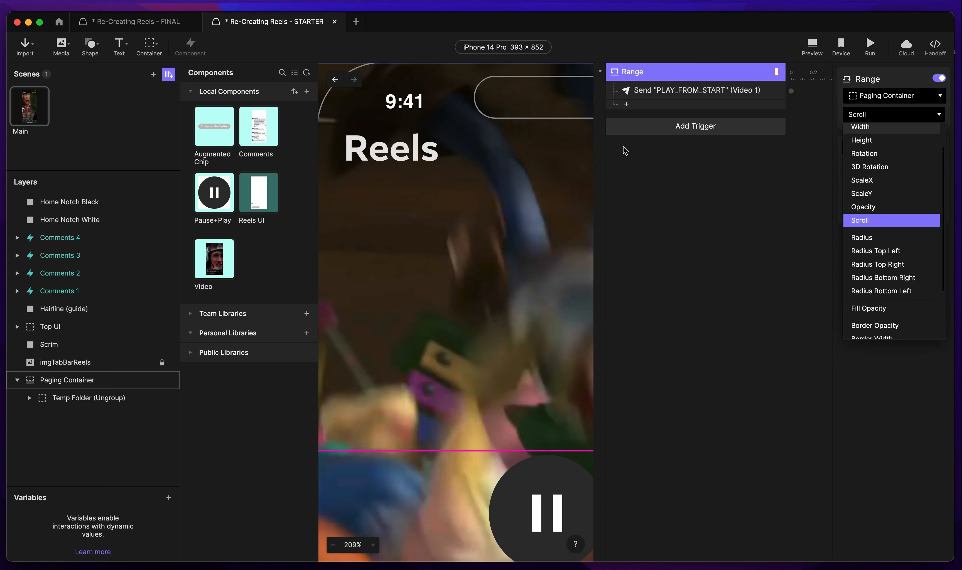
pyautogui.click(647, 74)
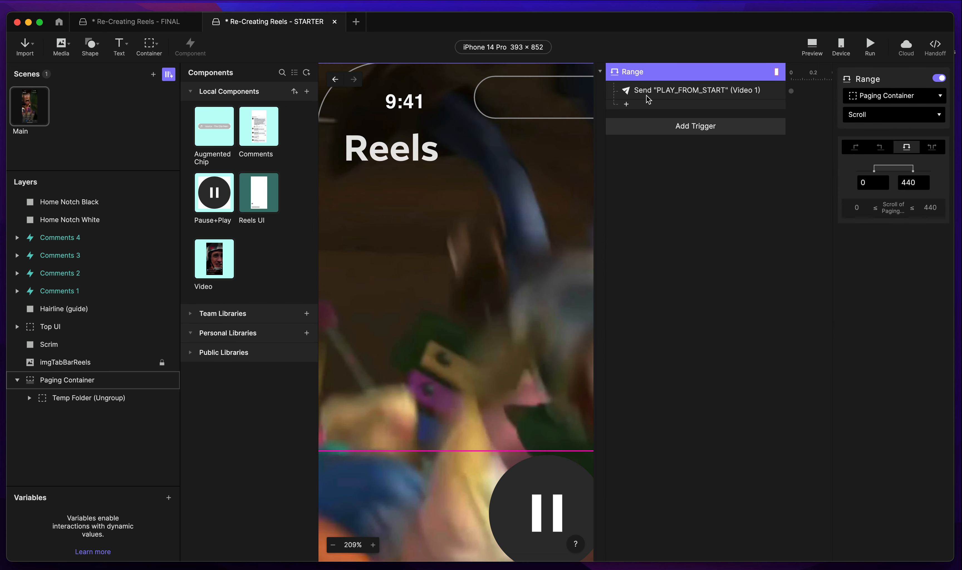
pyautogui.click(650, 129)
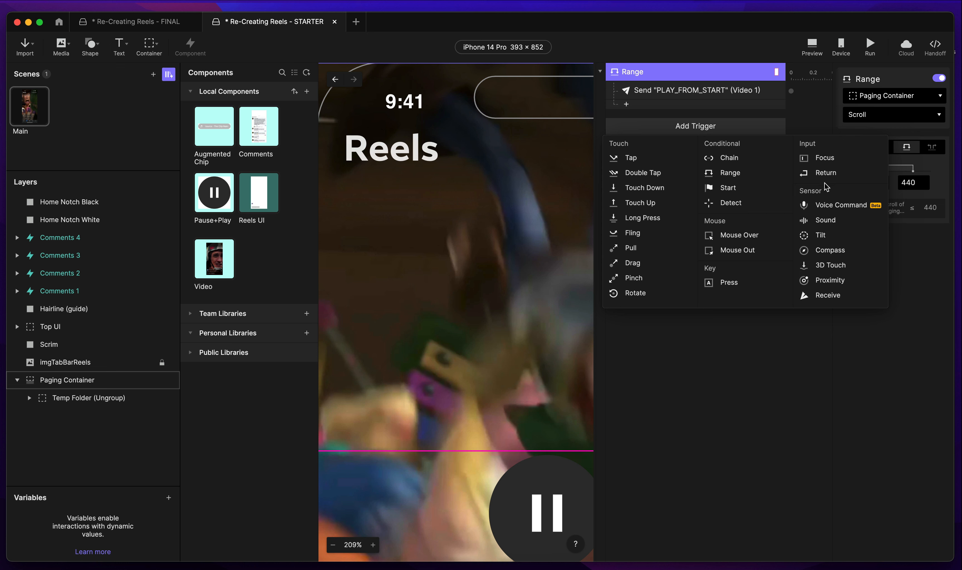
pyautogui.click(831, 157)
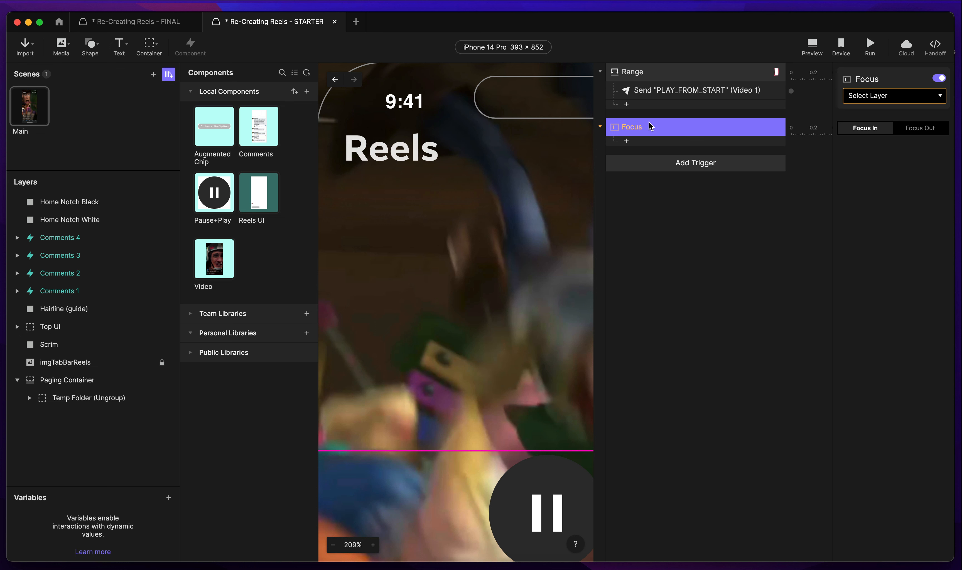
pyautogui.doubleClick(642, 126)
pyautogui.write('Below is for Reference')
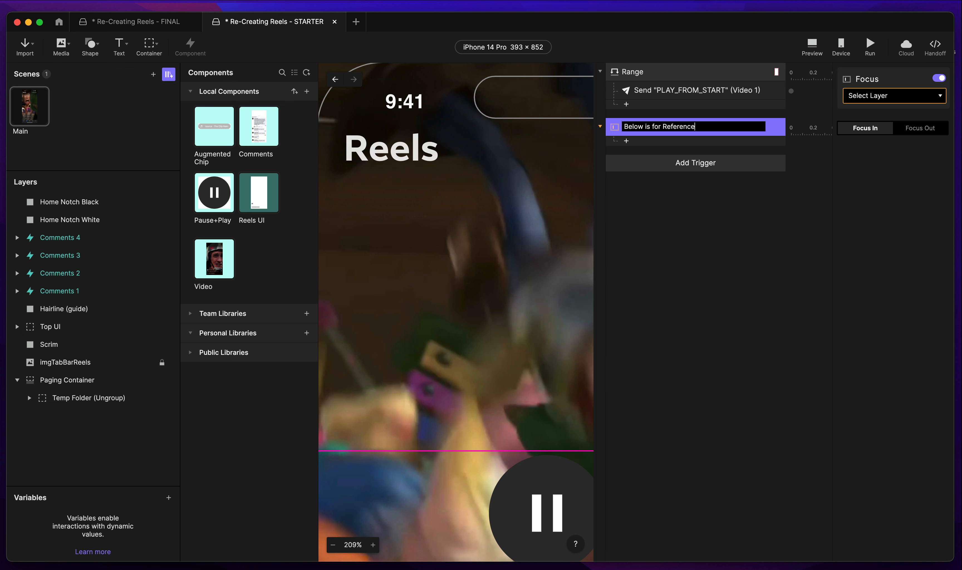
pyautogui.press('Return')
pyautogui.press('super+v')
pyautogui.click(600, 127)
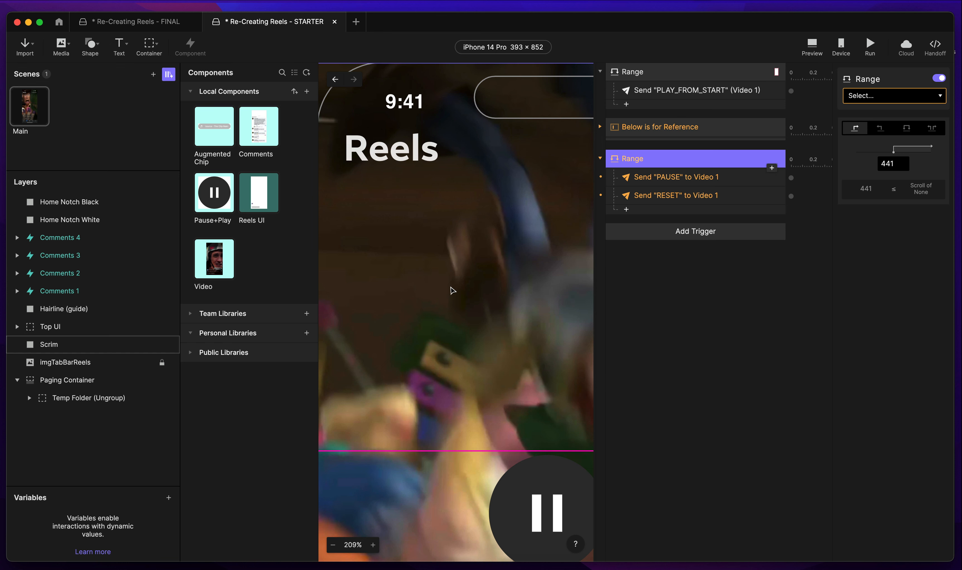
# Move Temp Folder (Ungroup) up to Y -441 so the first video's lower edge sits just above the hairline guide.
pyautogui.click(82, 398)
pyautogui.hscroll(-5, 515, 464)
pyautogui.scroll(-3, 515, 465)
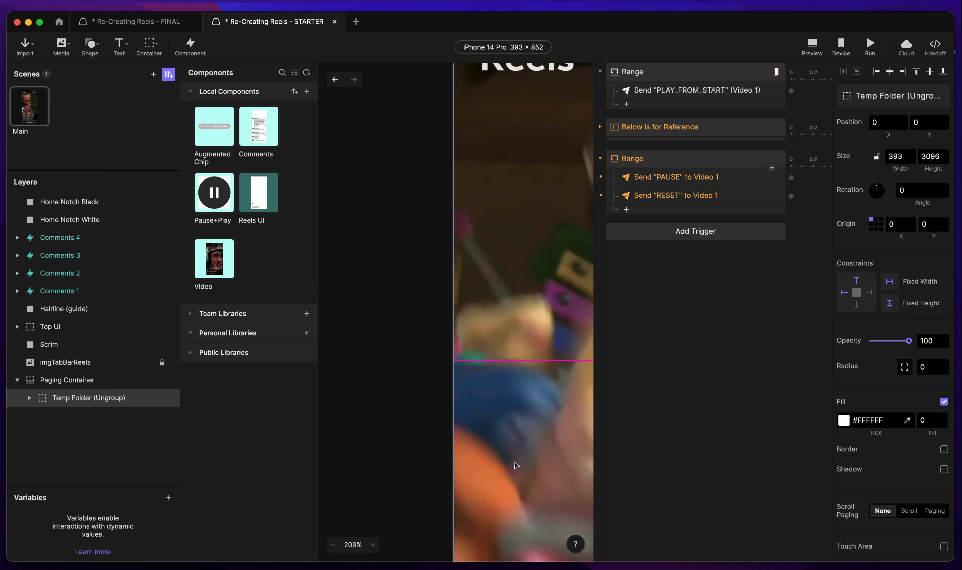
pyautogui.moveTo(515, 465); pyautogui.dragTo(506, 248)
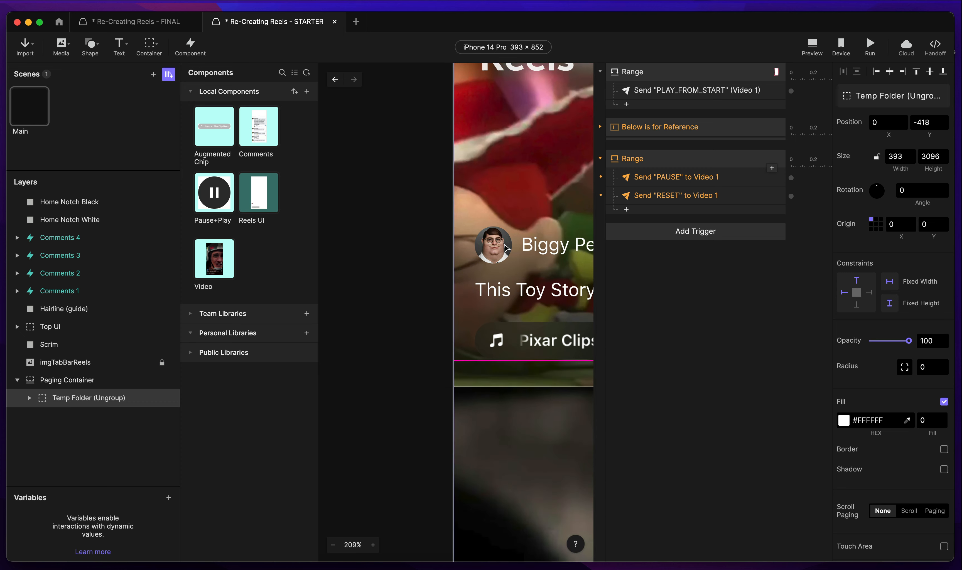
pyautogui.scroll(5, 477, 348)
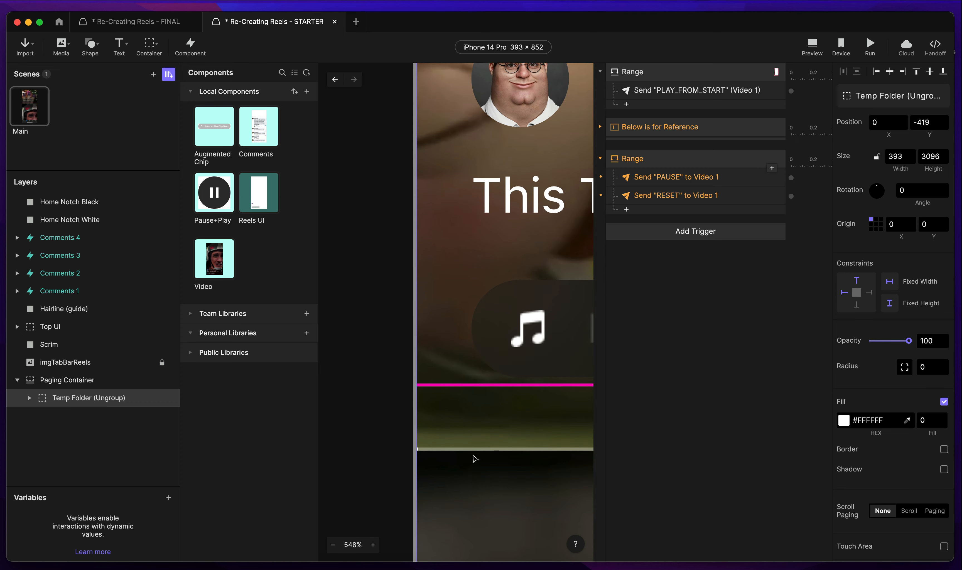
pyautogui.moveTo(473, 456); pyautogui.dragTo(475, 417)
pyautogui.press('Up')
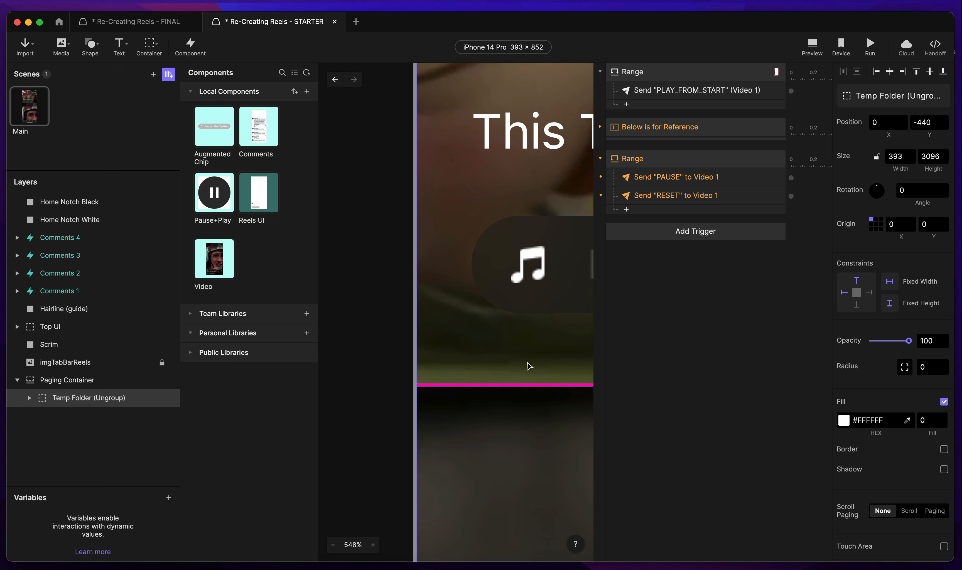
pyautogui.moveTo(481, 492); pyautogui.dragTo(481, 488)
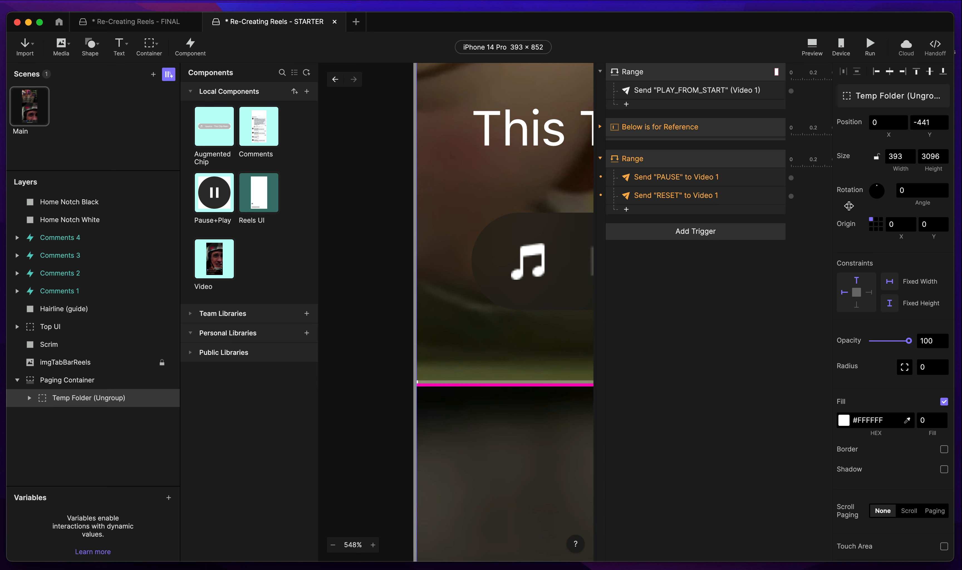
pyautogui.hscroll(2, 509, 223)
pyautogui.scroll(1, 509, 223)
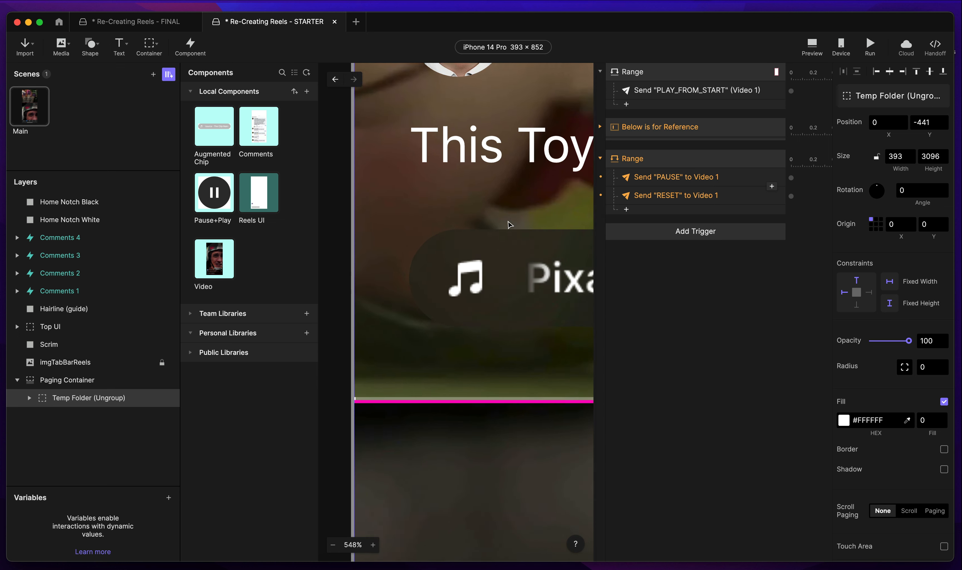
# Review the settings of the pasted reference Range trigger and its Send "PAUSE" and Send "RESET" responses.
pyautogui.click(648, 161)
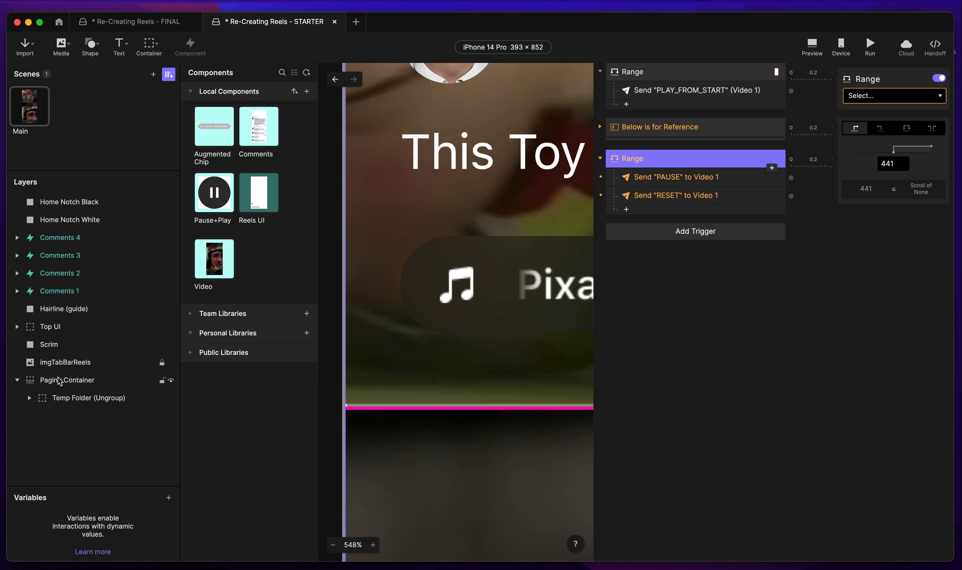
pyautogui.click(655, 181)
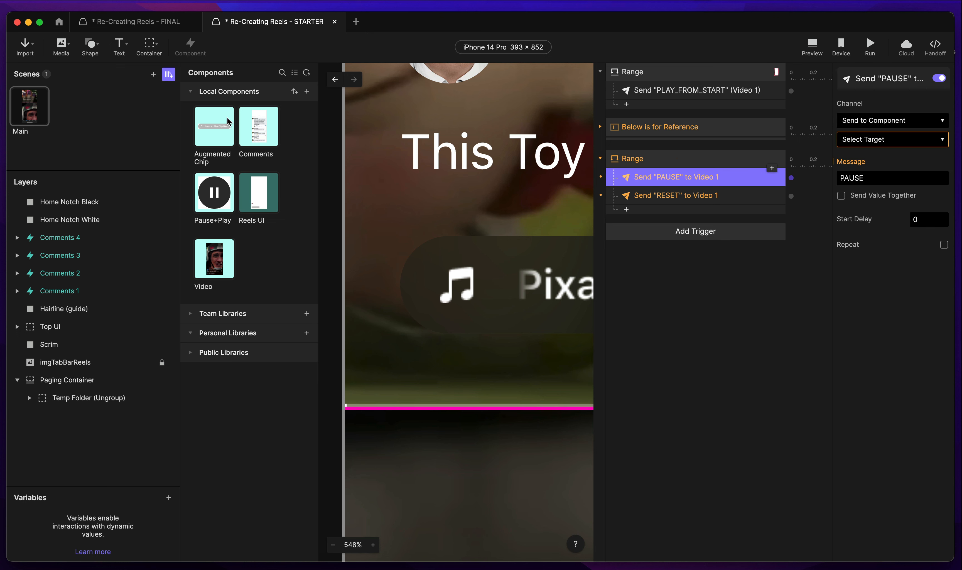
pyautogui.click(679, 199)
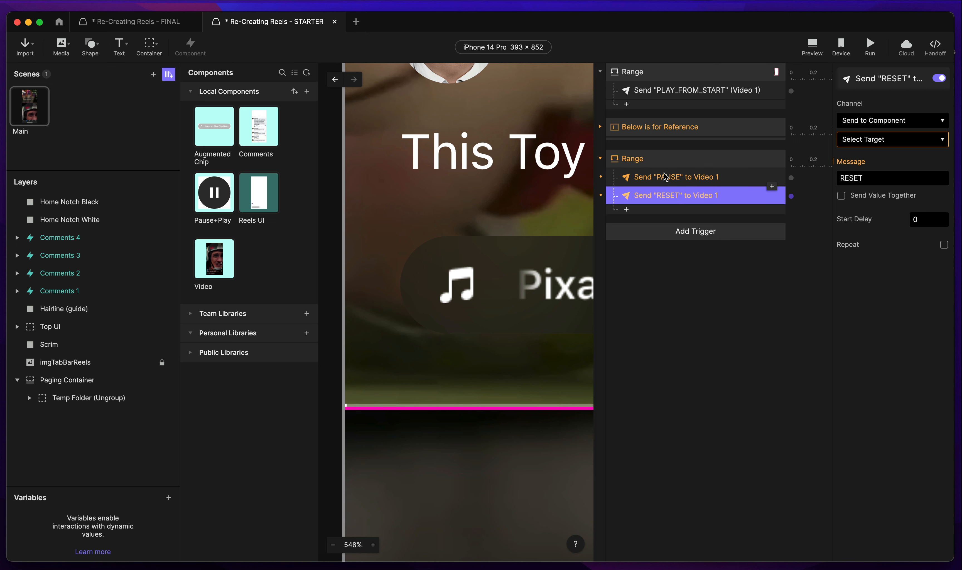
pyautogui.click(654, 163)
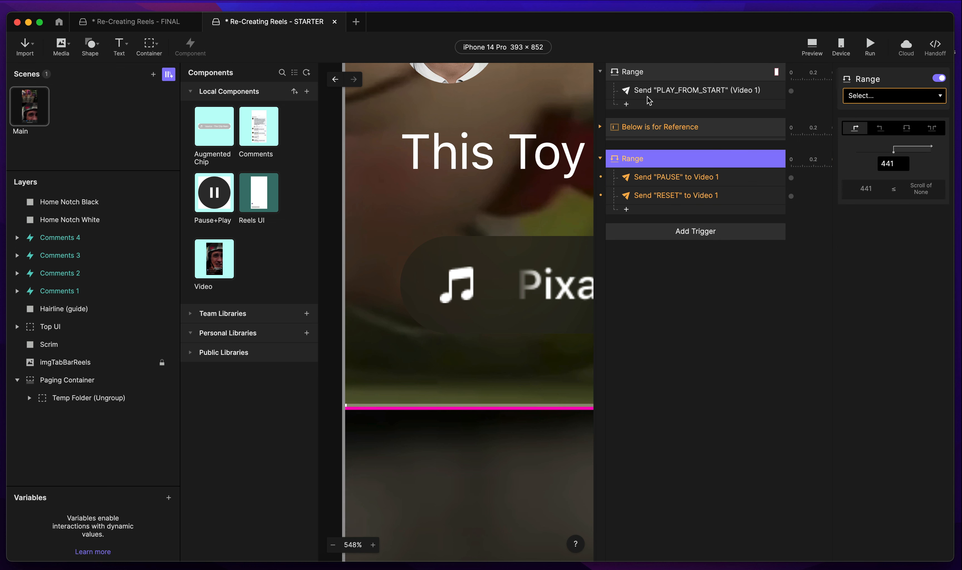
# Add a Range trigger and place it directly above the "Below is for Reference" trigger.
pyautogui.click(663, 231)
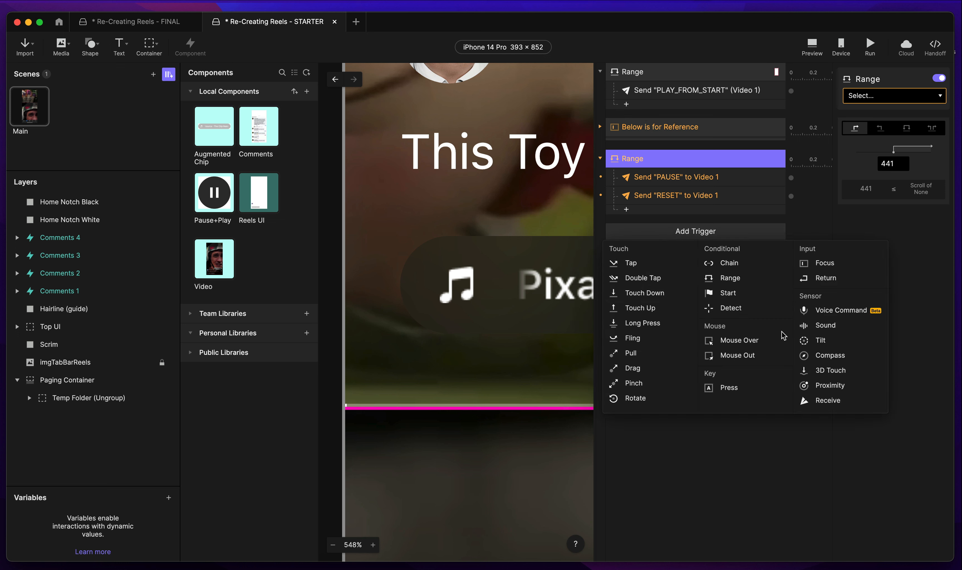
pyautogui.click(744, 284)
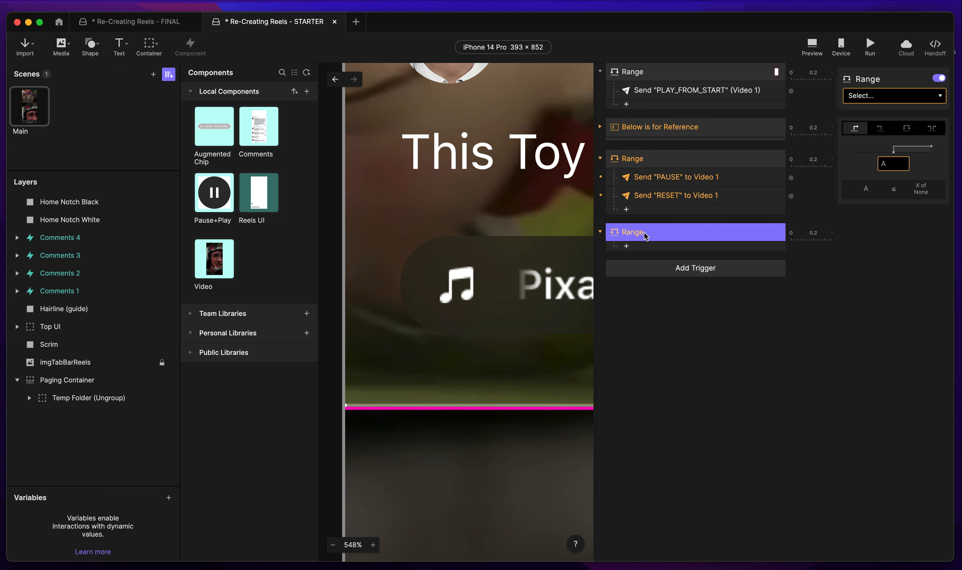
pyautogui.moveTo(652, 132); pyautogui.dragTo(652, 119)
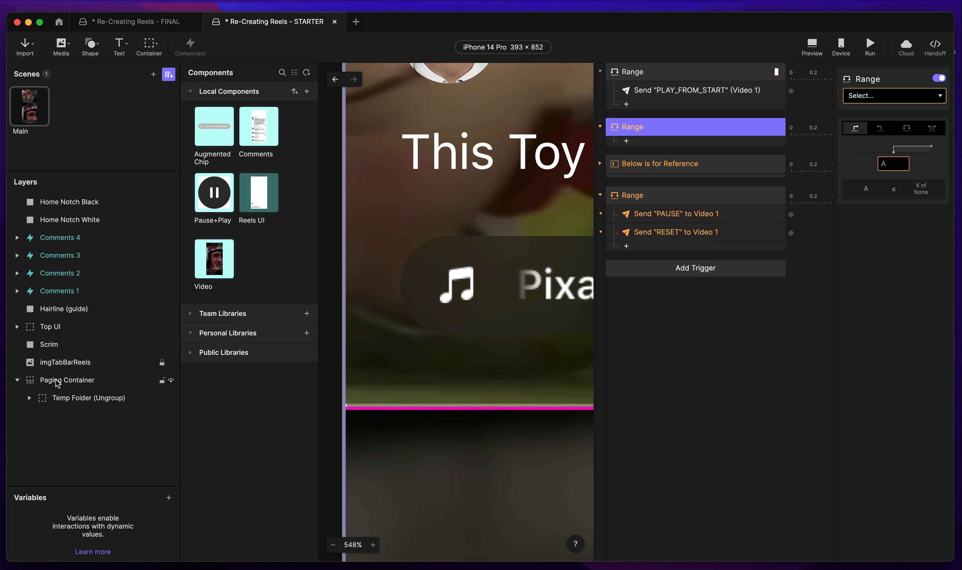
# Set the new Range trigger to watch the Scroll property of the Paging Container.
pyautogui.click(915, 100)
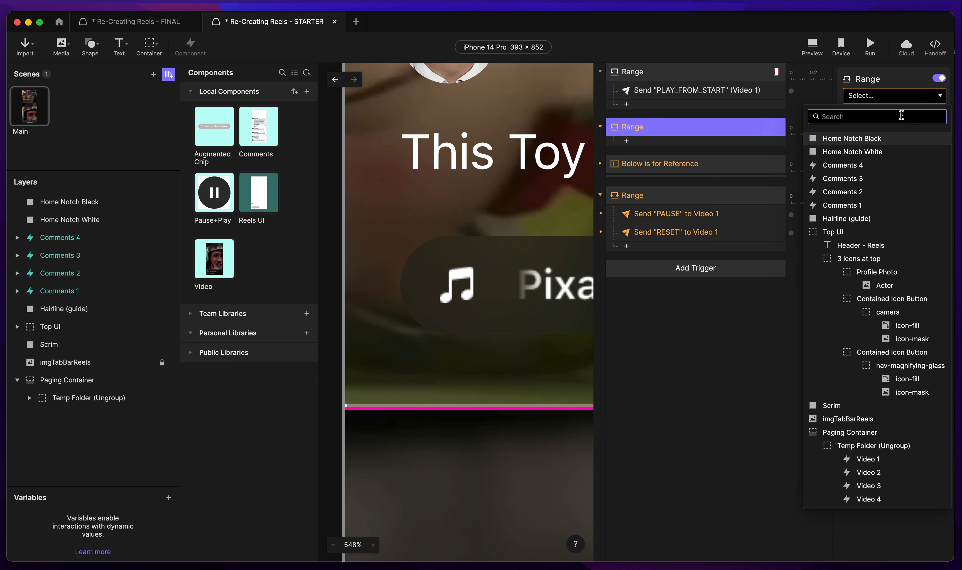
pyautogui.write('paging')
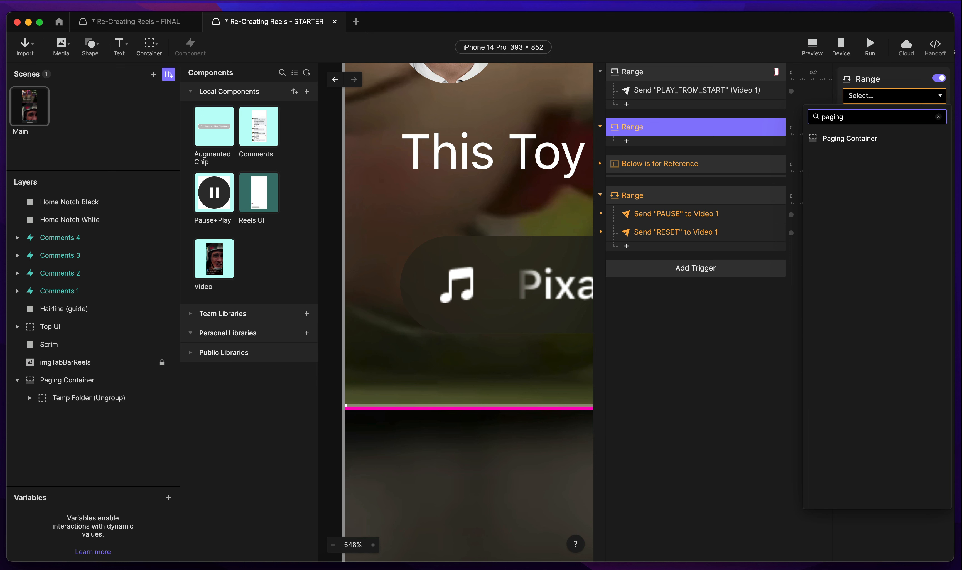
pyautogui.click(850, 138)
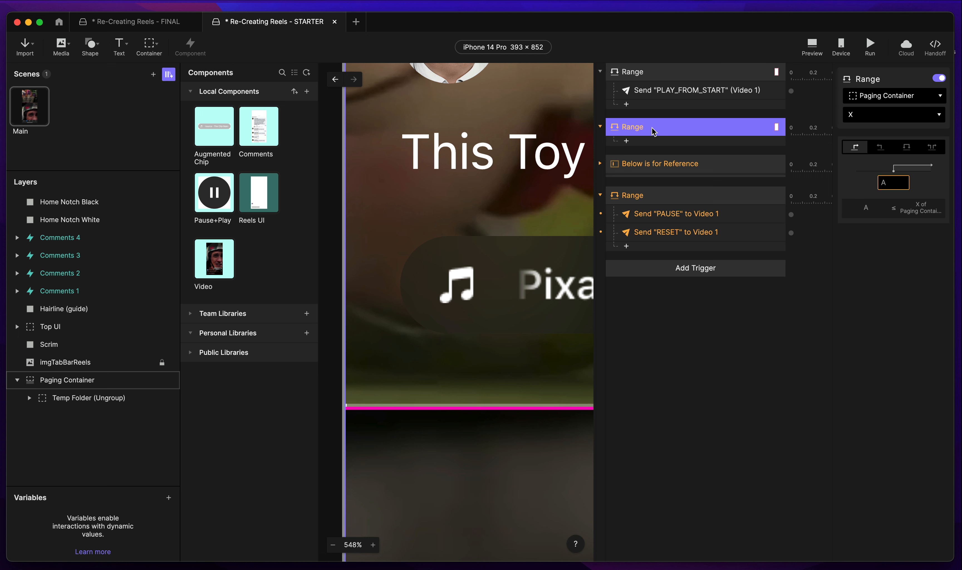
pyautogui.click(871, 118)
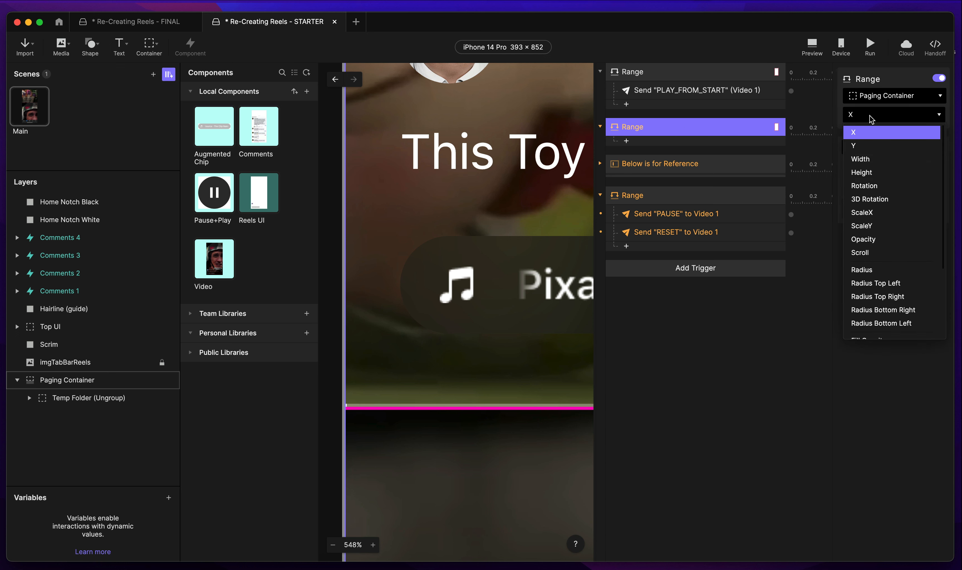
pyautogui.click(877, 255)
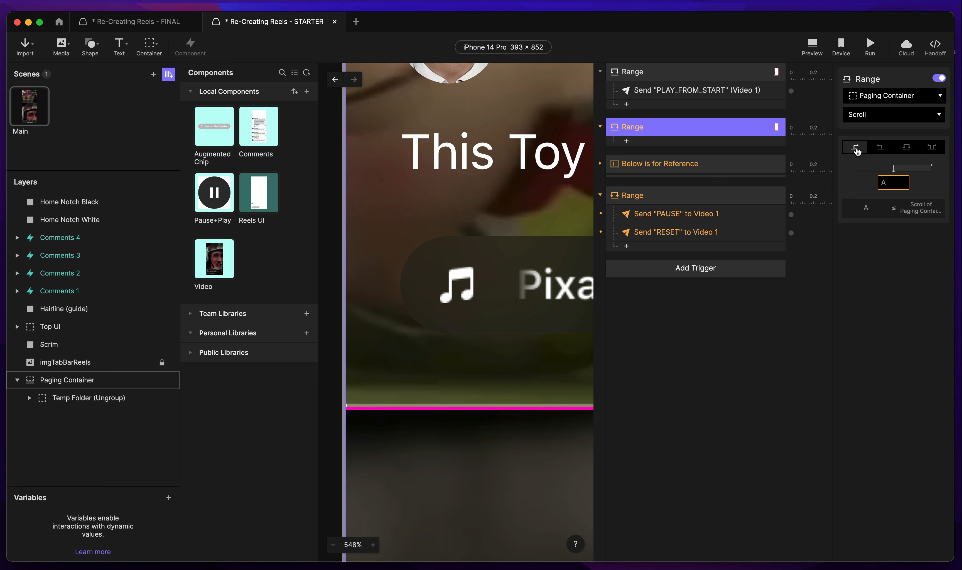
# Set the new Range trigger's greater-than-or-equal threshold to 441, matching the reference Range.
pyautogui.click(666, 197)
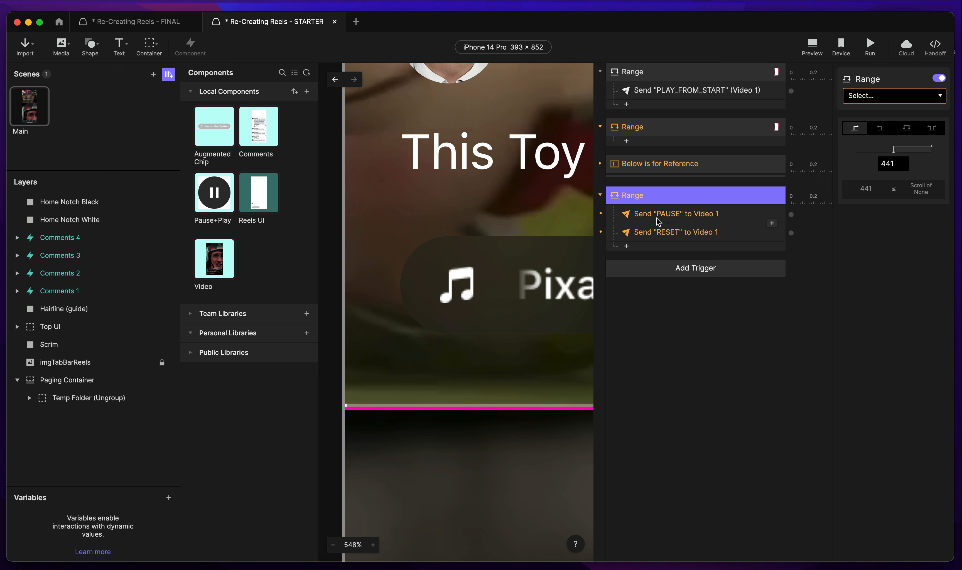
pyautogui.click(643, 128)
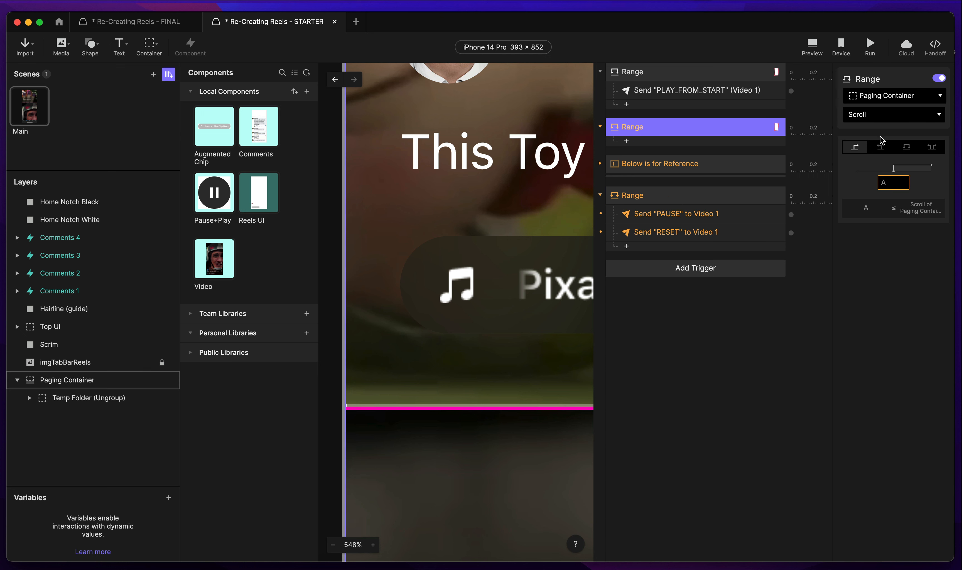
pyautogui.click(889, 180)
pyautogui.press('Return')
# Delete the Send "RESET" response from the reference Range trigger, keeping its Send "PAUSE" response.
pyautogui.click(662, 216)
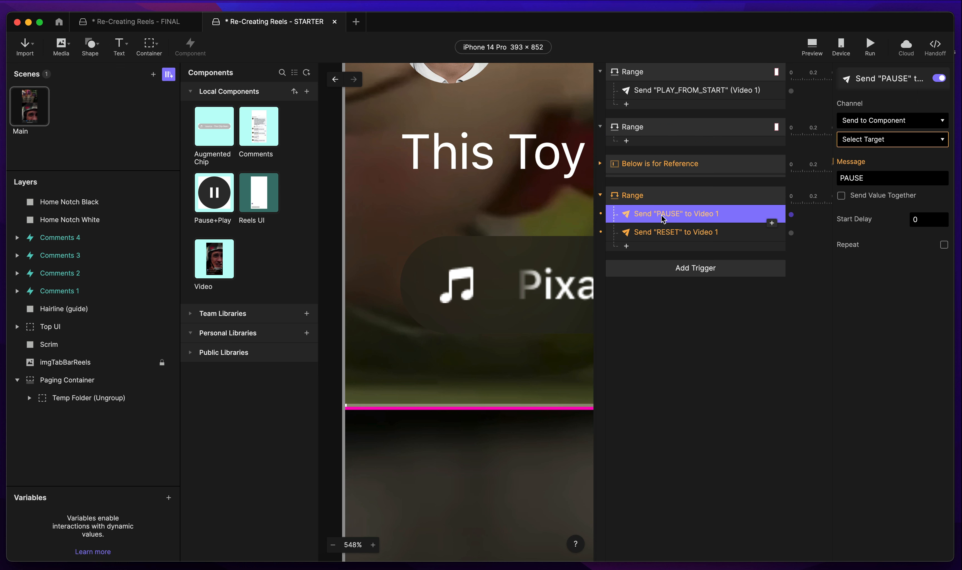
pyautogui.doubleClick(662, 218)
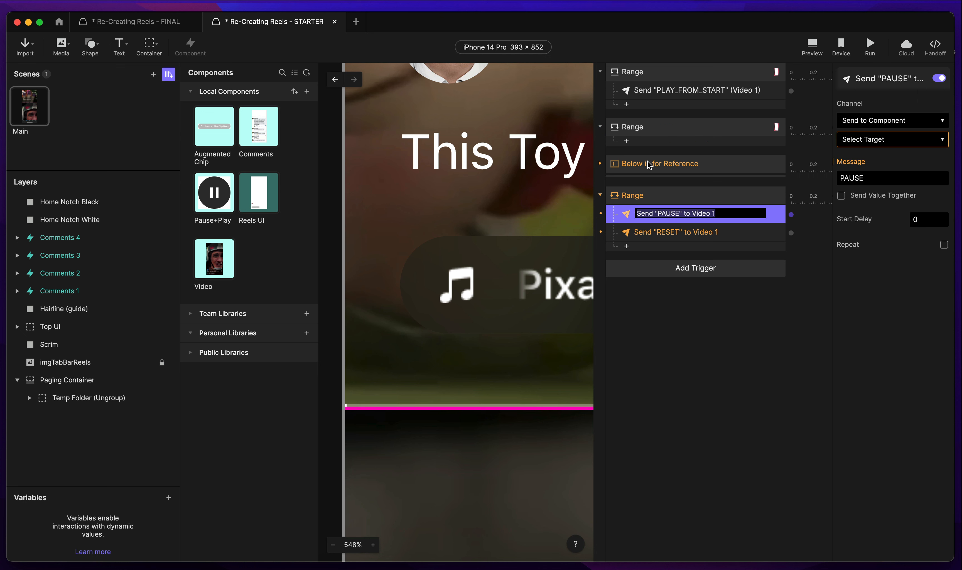
pyautogui.click(668, 237)
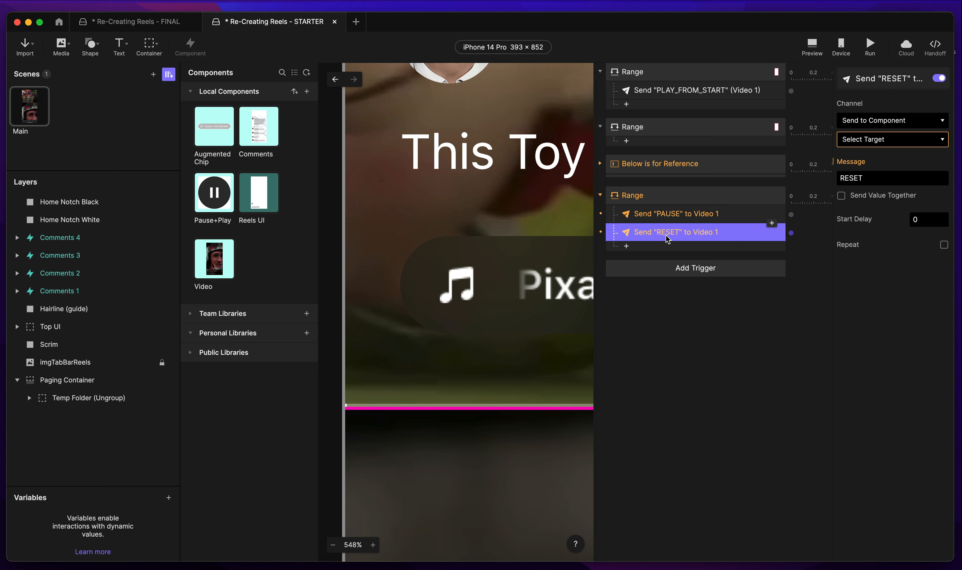
pyautogui.click(675, 220)
pyautogui.click(668, 232)
pyautogui.press('Delete')
pyautogui.doubleClick(669, 215)
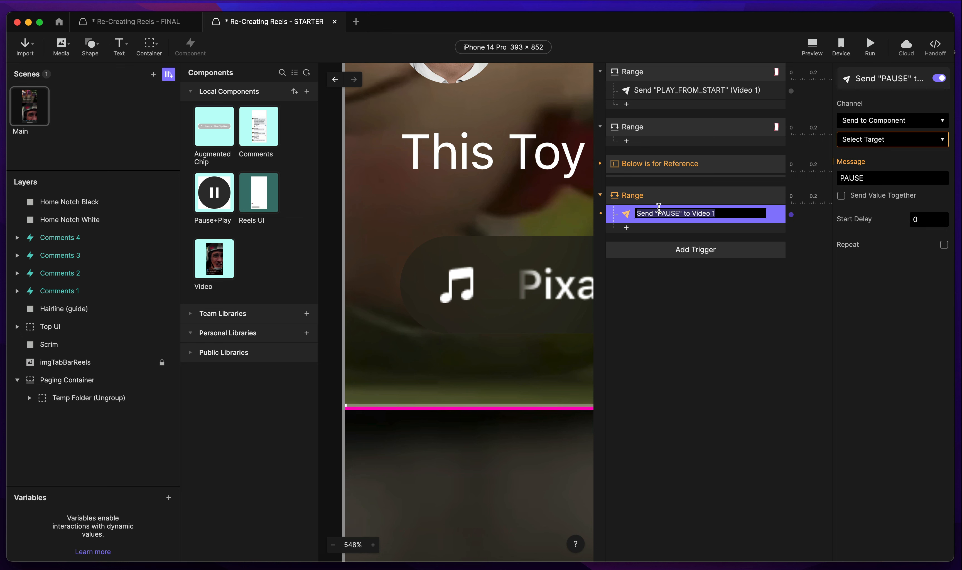
# Add a Send response to the new Range trigger above the reference note.
pyautogui.click(640, 128)
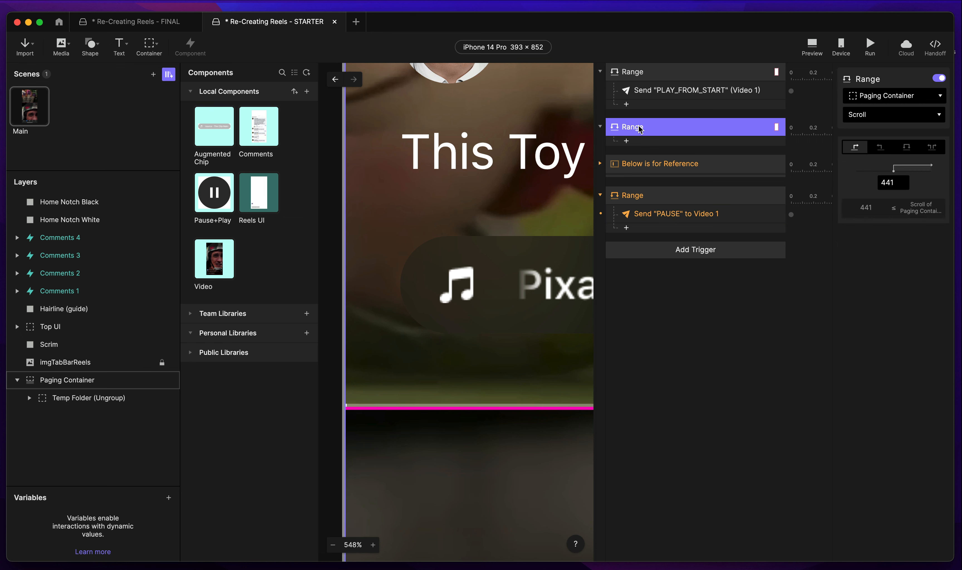
pyautogui.click(641, 144)
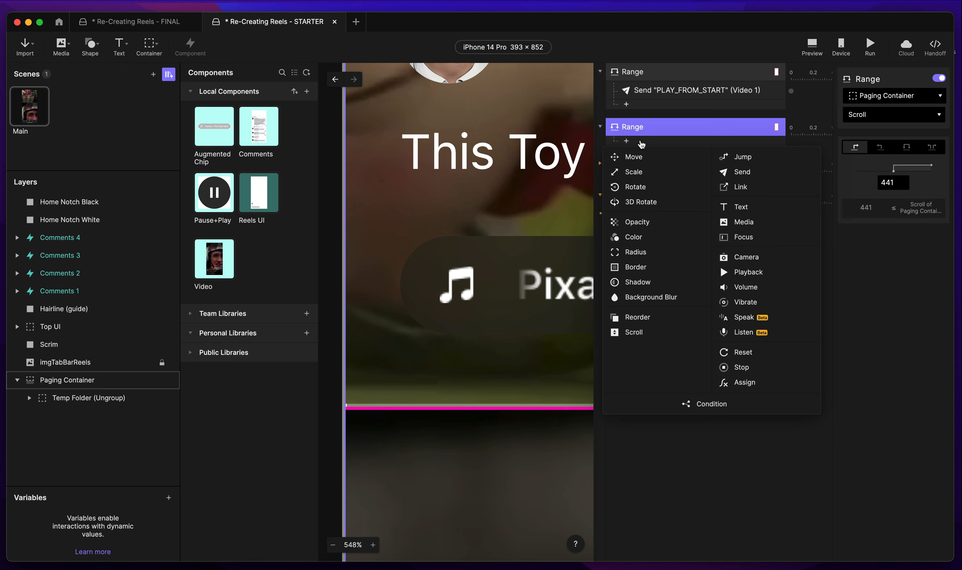
pyautogui.click(734, 170)
# Configure the new Send response to send the message PAUSE to the Video 1 component.
pyautogui.click(668, 233)
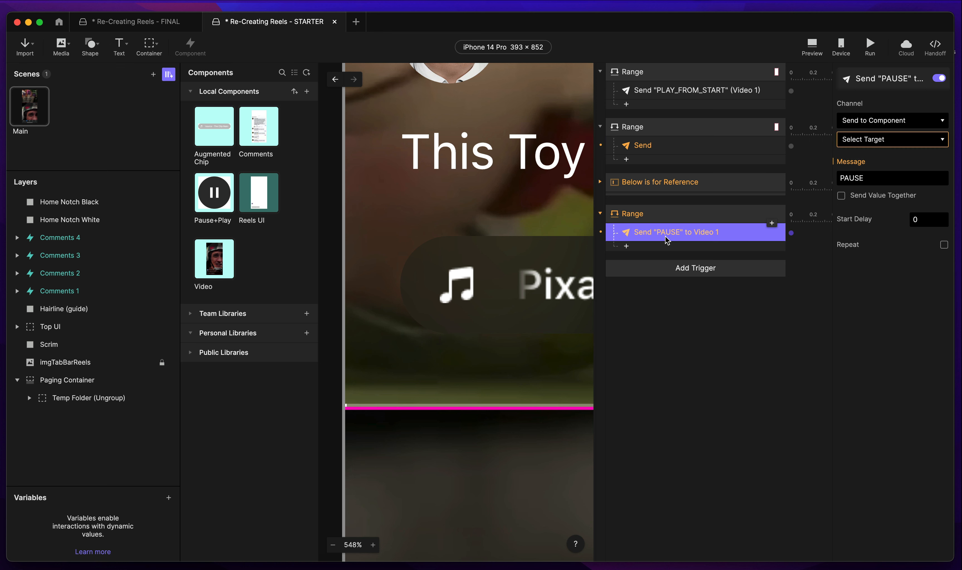
pyautogui.click(652, 149)
pyautogui.click(913, 122)
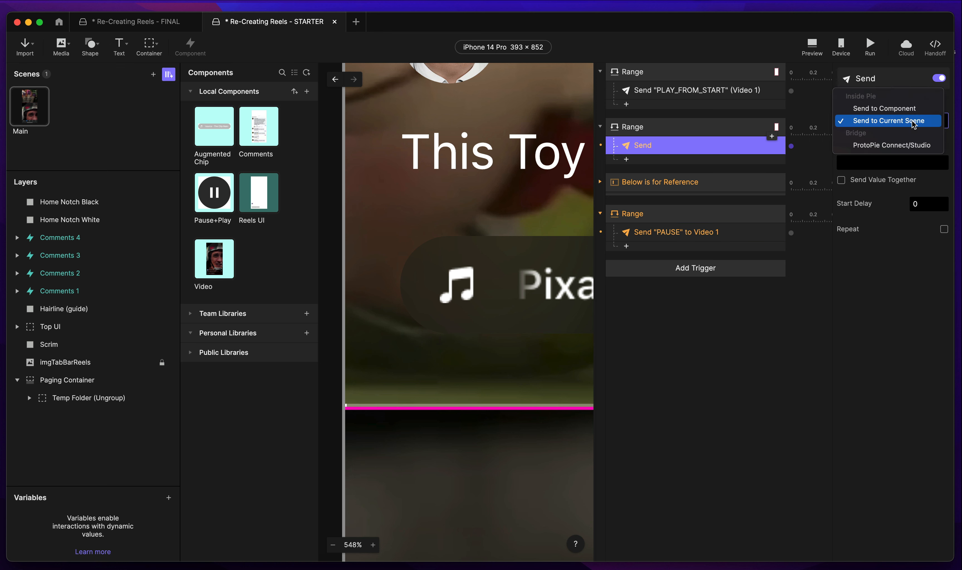
pyautogui.click(884, 109)
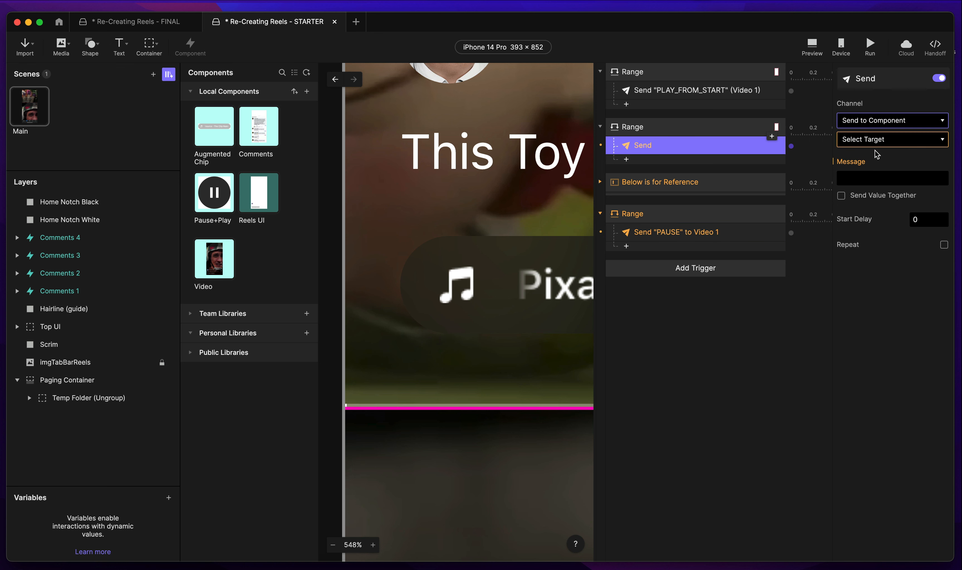
pyautogui.click(883, 140)
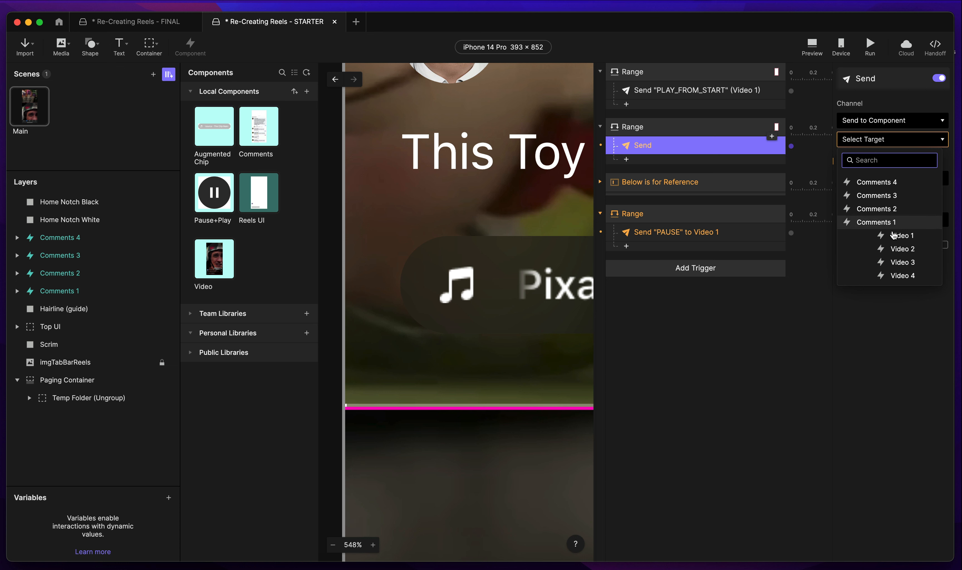
pyautogui.click(902, 236)
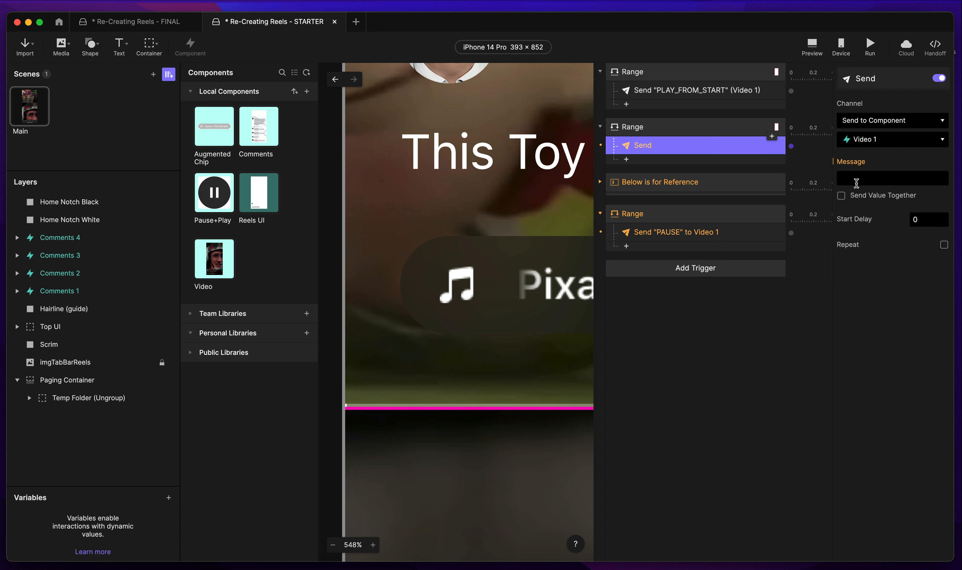
pyautogui.click(858, 179)
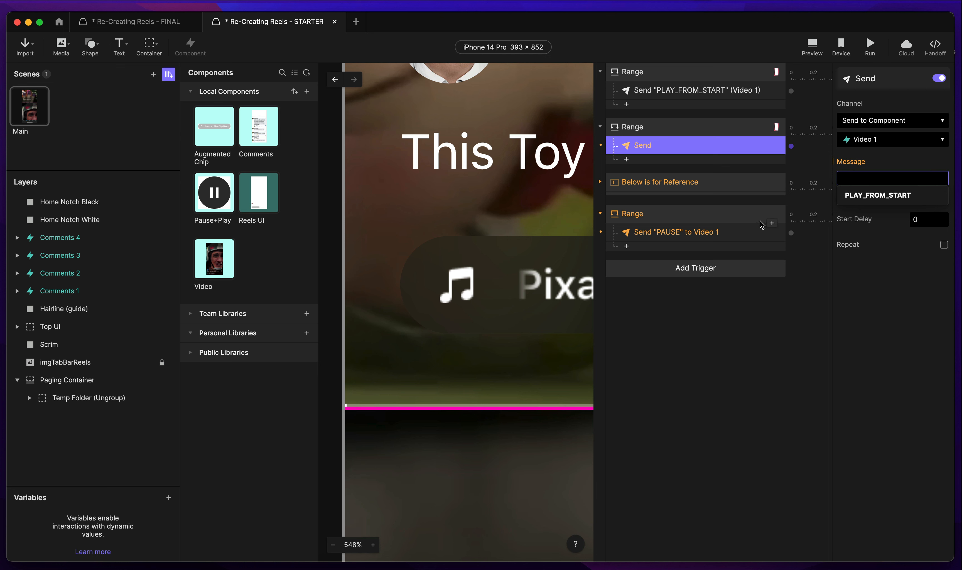
pyautogui.write('PAUSE')
pyautogui.press('Return')
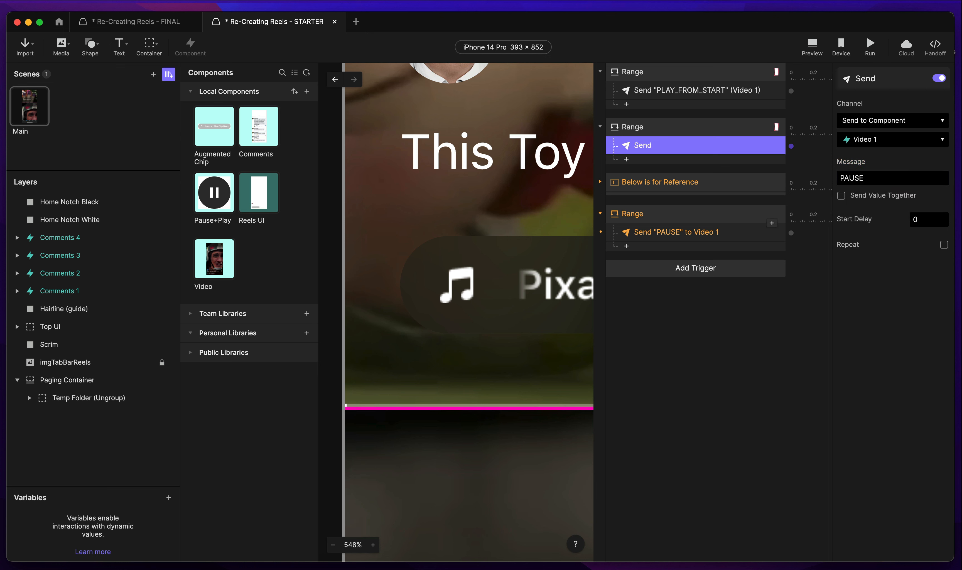
# Copy the reference response's name and rename the new Send response as Send "PAUSE" to Video 1.
pyautogui.doubleClick(643, 233)
pyautogui.press('super+c')
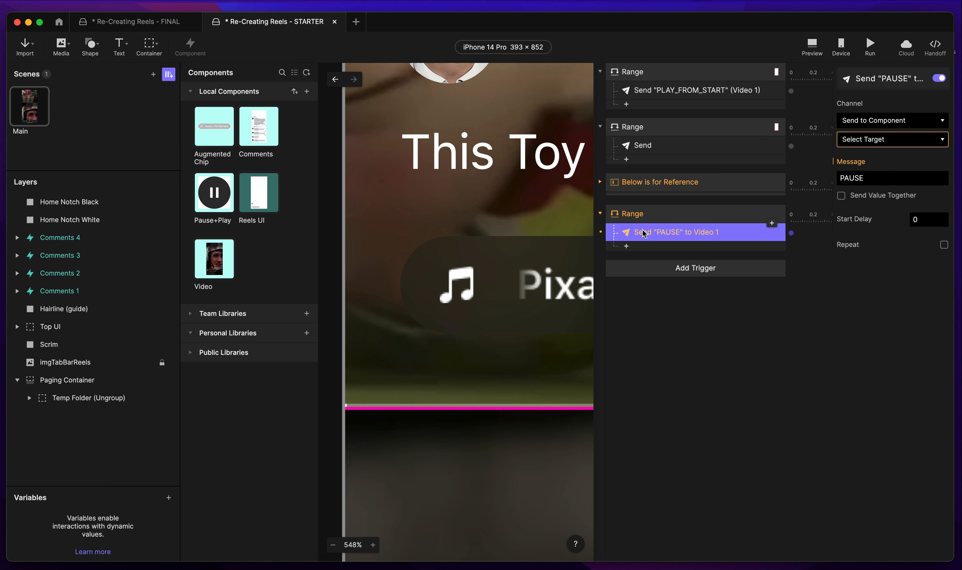
pyautogui.click(689, 230)
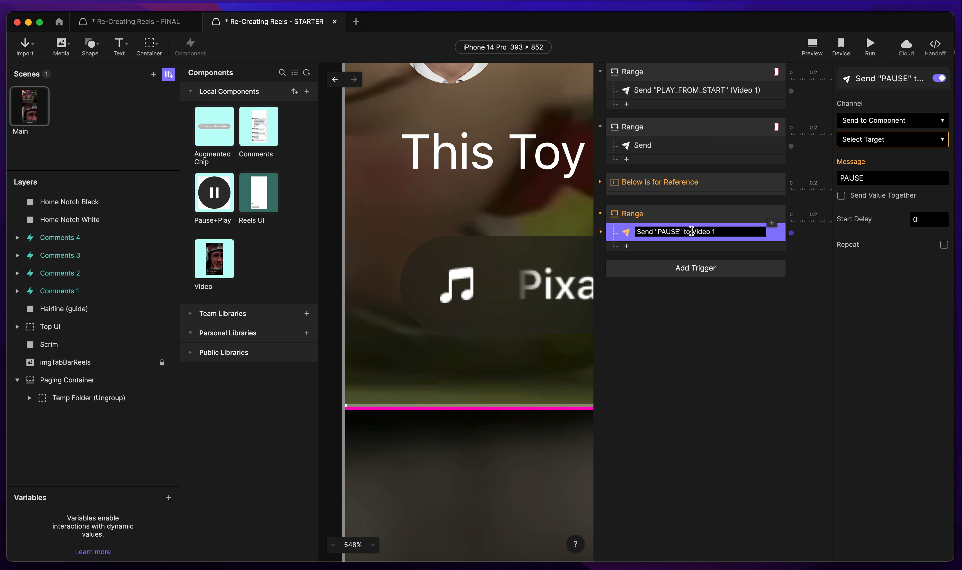
pyautogui.click(650, 150)
pyautogui.doubleClick(649, 146)
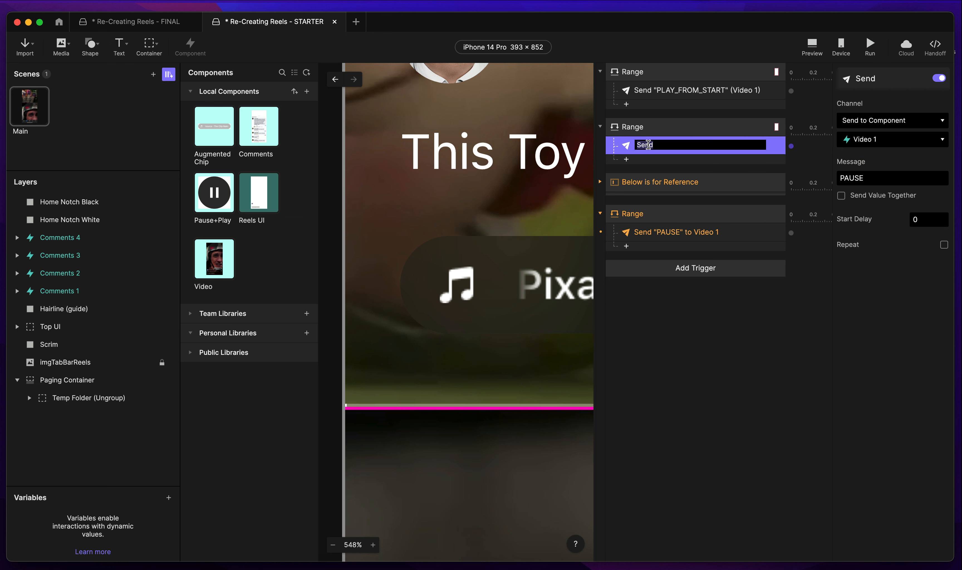
pyautogui.press('super+v')
pyautogui.press('Return')
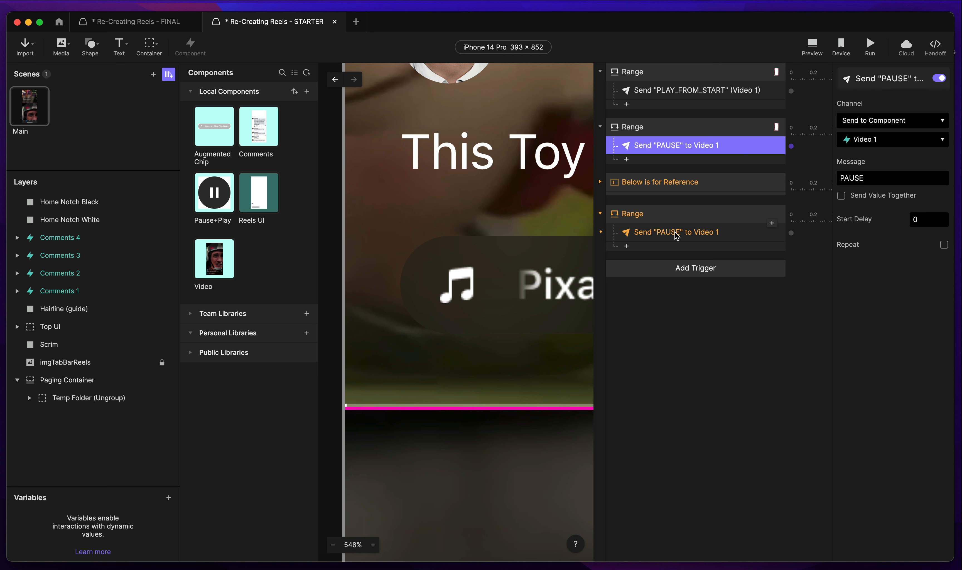
# Compare the reference PAUSE response with the new one, and delete the reference Range trigger.
pyautogui.click(677, 234)
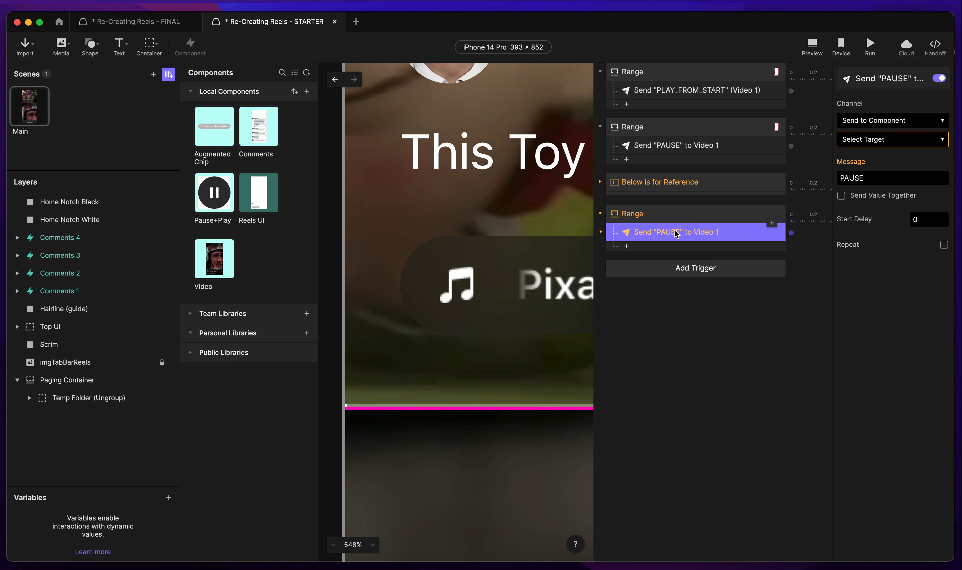
pyautogui.click(669, 145)
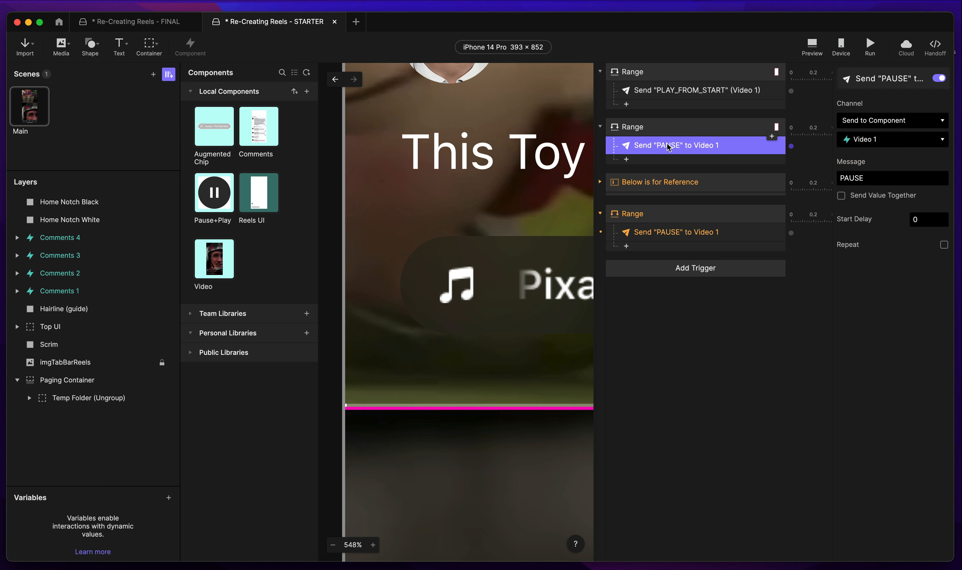
pyautogui.click(647, 215)
pyautogui.press('BackSpace')
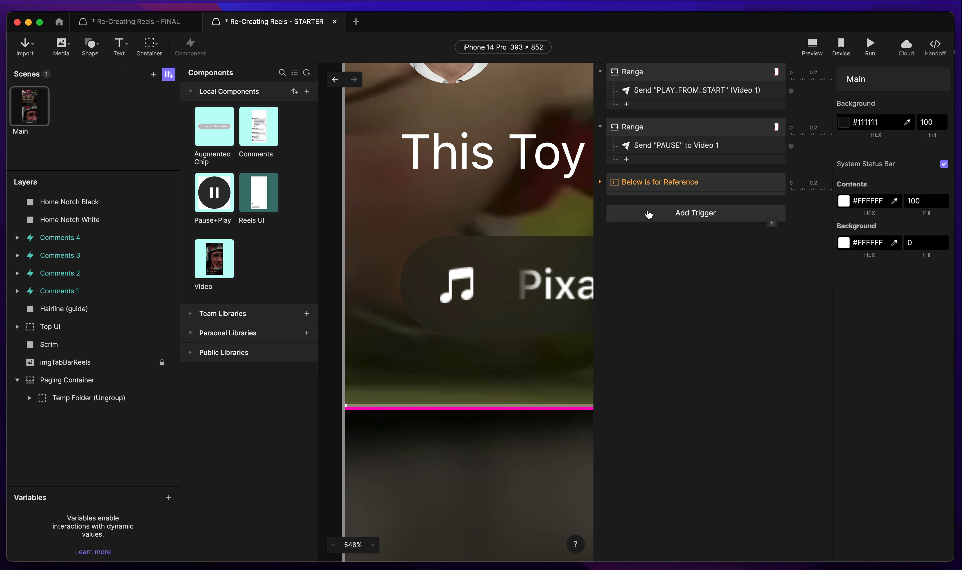
# In the FINAL file, open the Video component and examine its Receive "PAUSE" trigger and responses.
pyautogui.click(648, 146)
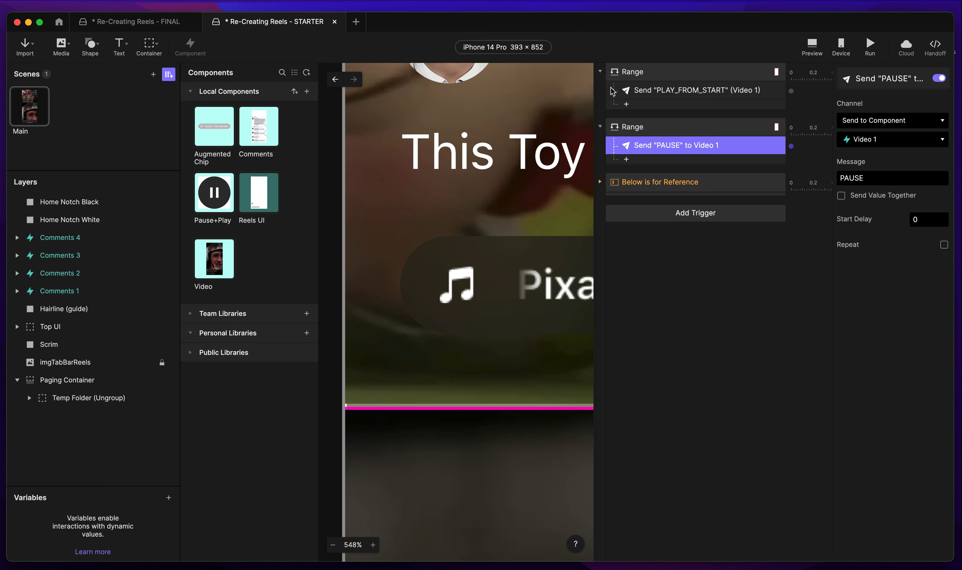
pyautogui.click(116, 24)
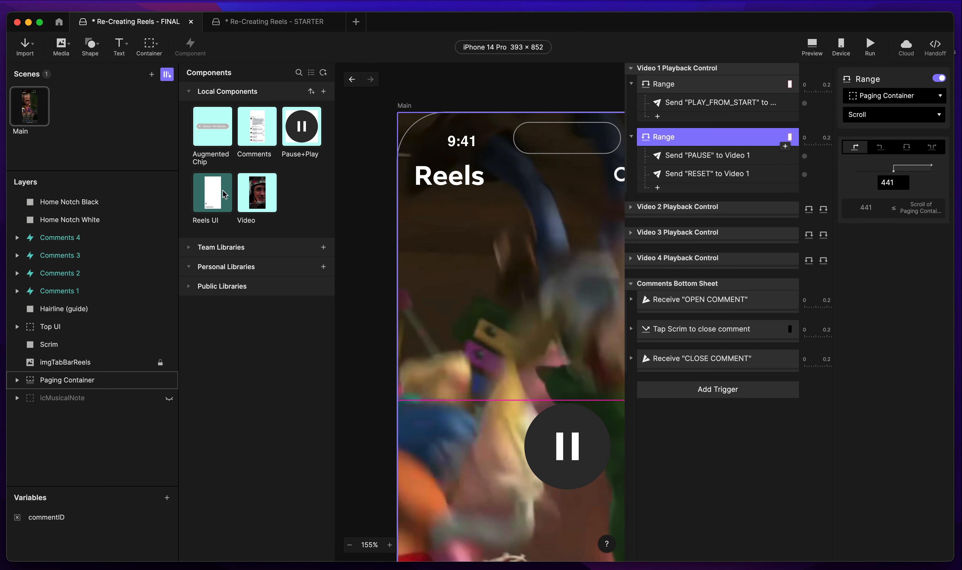
pyautogui.doubleClick(258, 196)
pyautogui.click(692, 384)
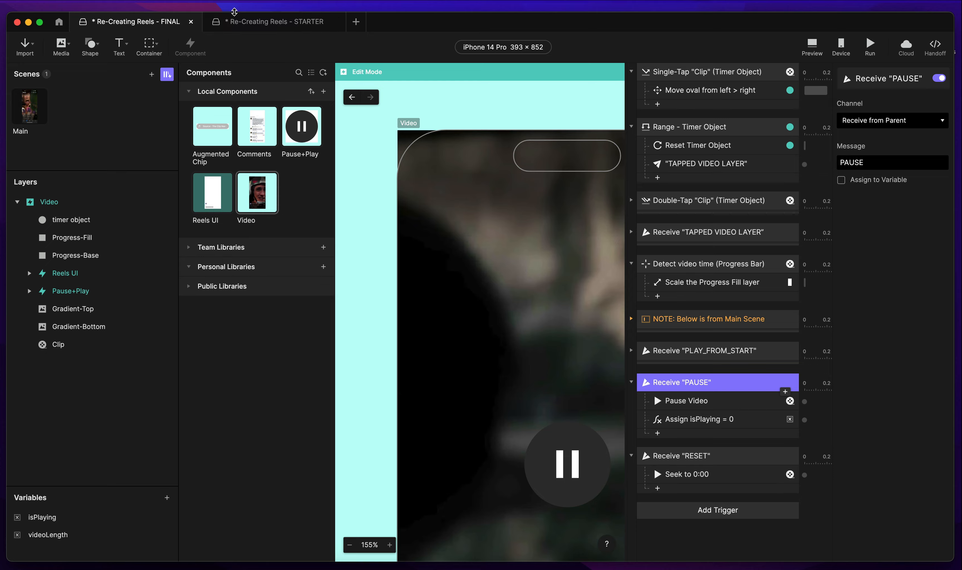
# In the STARTER file, open the Video component and add a Receive trigger below Receive "PLAY_FROM_START".
pyautogui.click(239, 21)
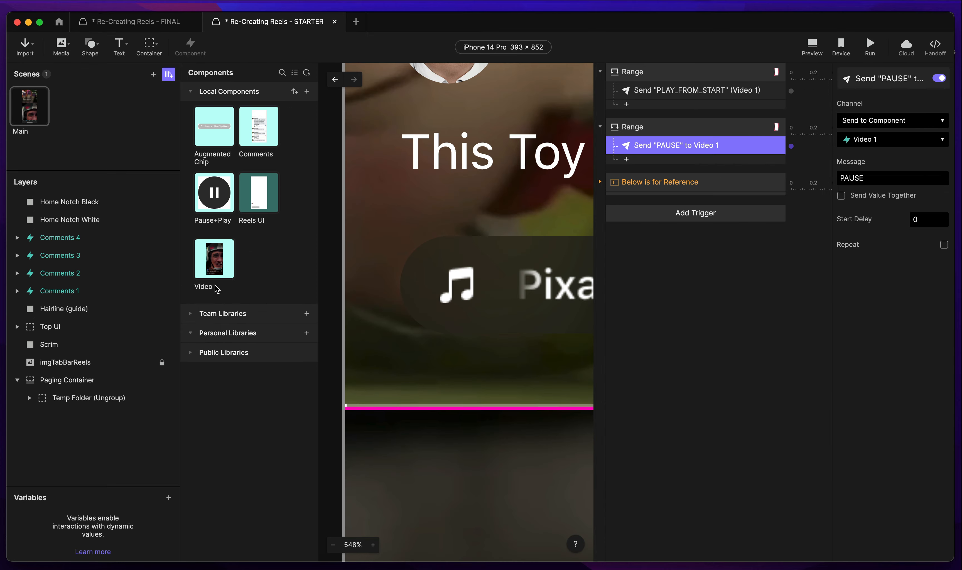
pyautogui.doubleClick(218, 257)
pyautogui.scroll(-5, 673, 351)
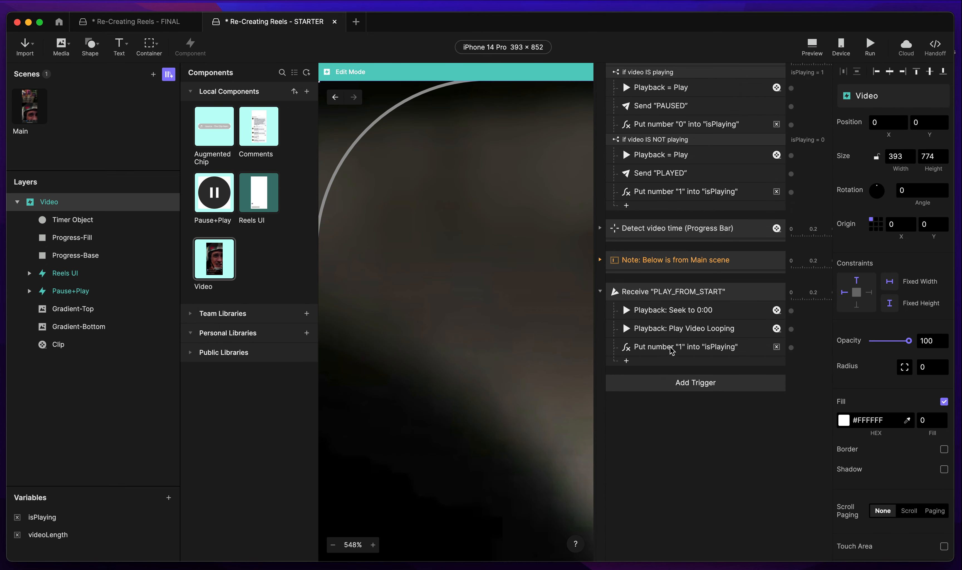
pyautogui.click(677, 296)
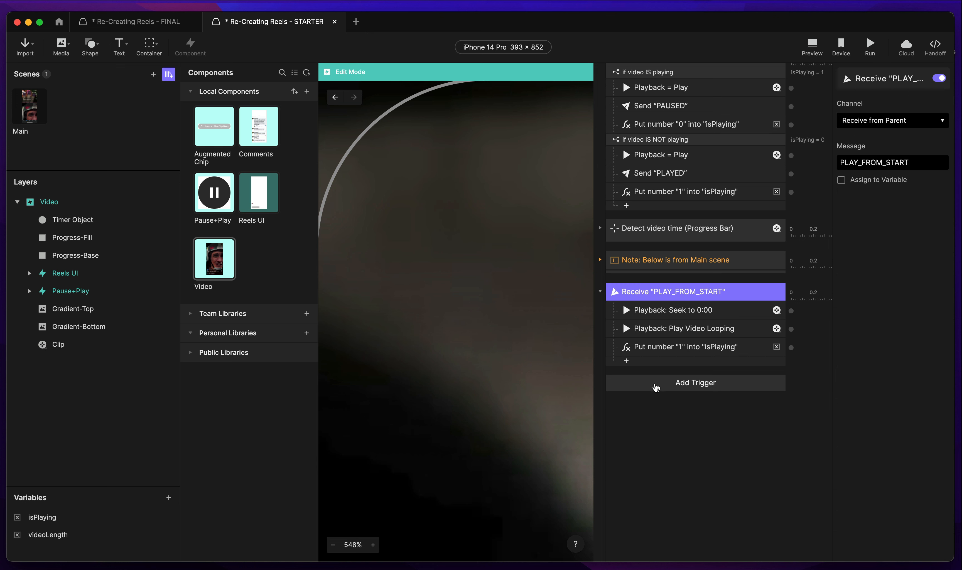
pyautogui.click(655, 387)
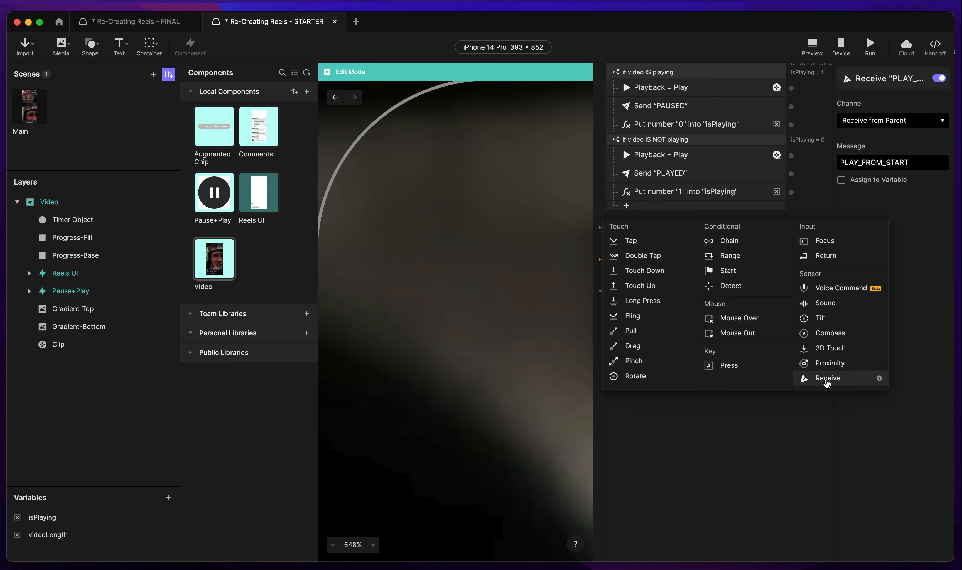
pyautogui.click(827, 381)
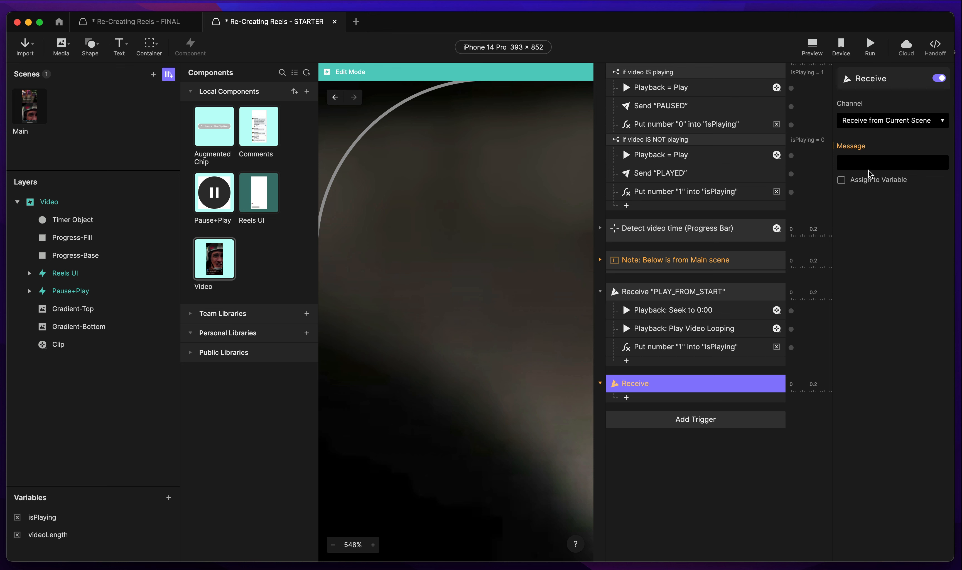
# Set the new Receive trigger to receive the message PAUSE from the parent.
pyautogui.click(862, 163)
pyautogui.click(643, 381)
pyautogui.click(911, 122)
pyautogui.click(906, 94)
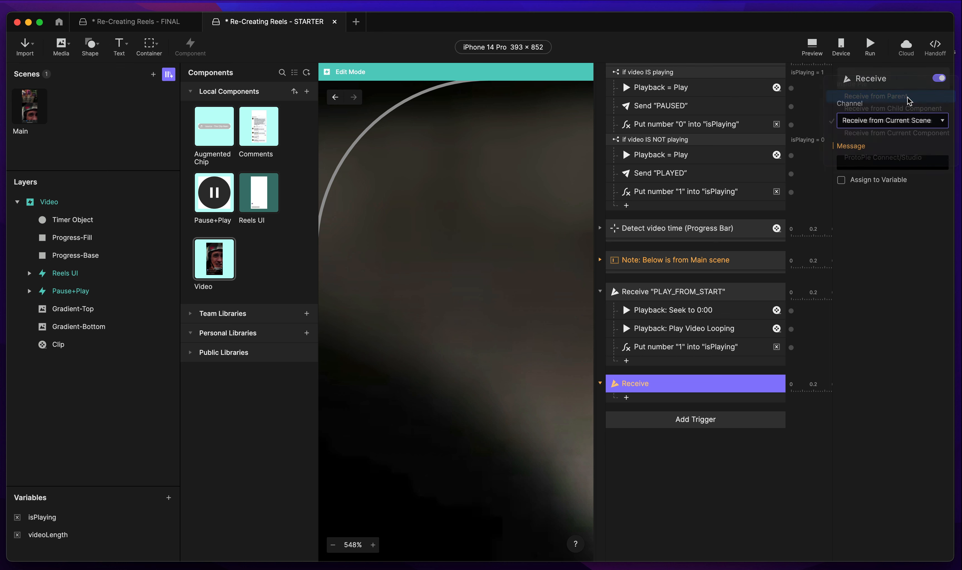
pyautogui.click(876, 160)
pyautogui.click(871, 192)
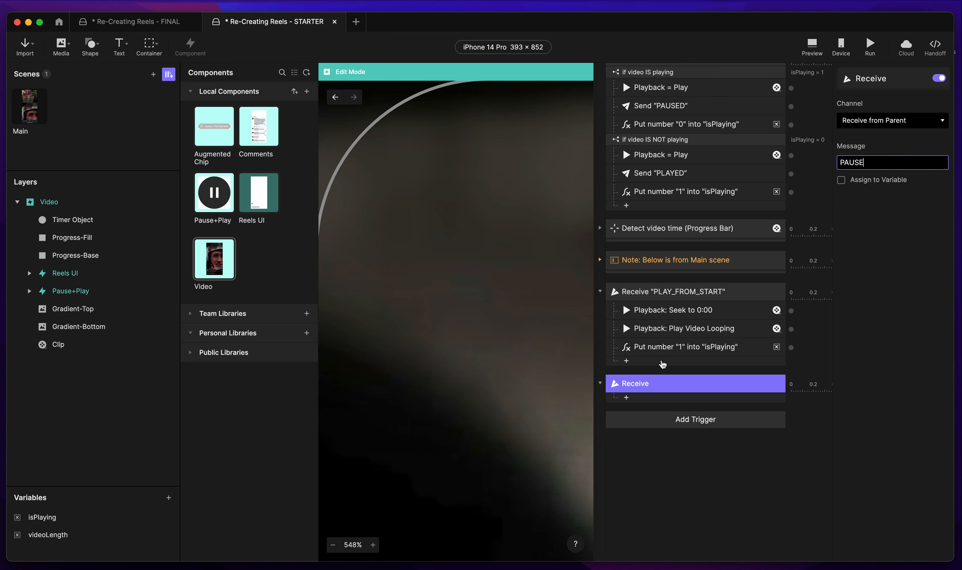
pyautogui.press('Return')
# Paste the FINAL file's Receive "PAUSE" trigger below the new Receive trigger as a reference.
pyautogui.click(724, 425)
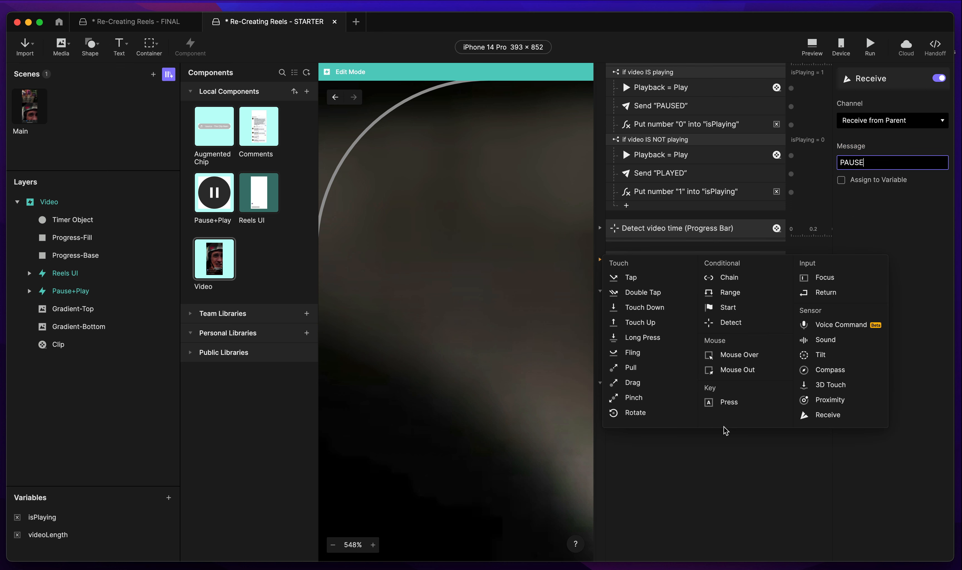
pyautogui.click(712, 471)
pyautogui.press('super+v')
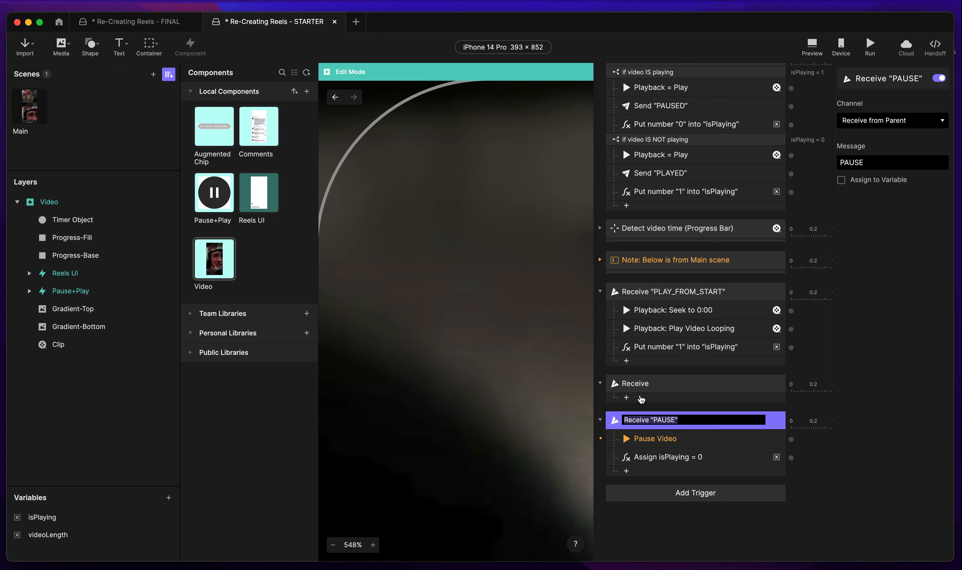
# Rename the new, still empty Receive trigger as Receive "PAUSE".
pyautogui.click(638, 384)
pyautogui.doubleClick(639, 385)
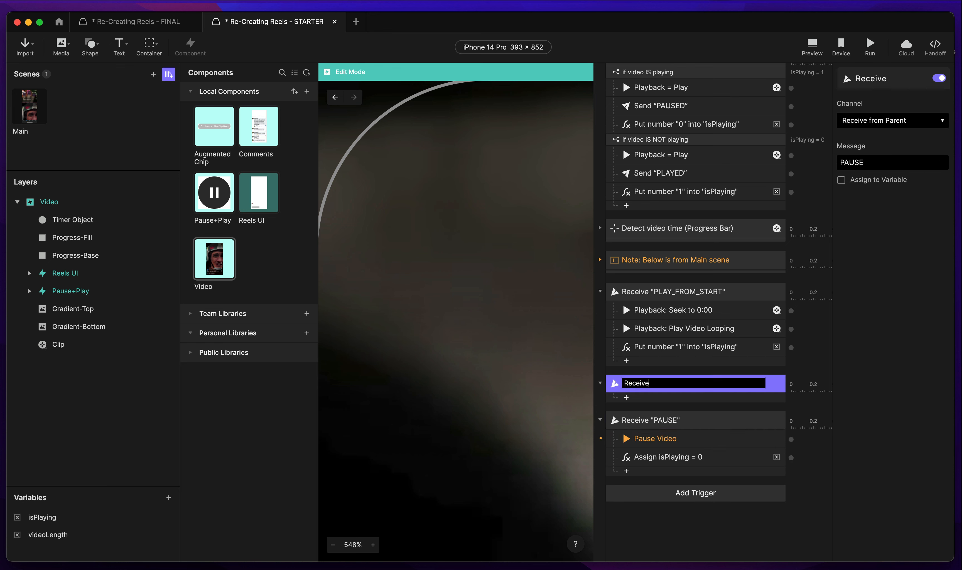
pyautogui.write('"')
pyautogui.write('PASU')
pyautogui.press('BackSpace')
pyautogui.press('BackSpace')
pyautogui.write('USE"')
pyautogui.press('Return')
# Add a Playback response to the new Receive "PAUSE" trigger and rename it Playback: Pause the video.
pyautogui.click(671, 441)
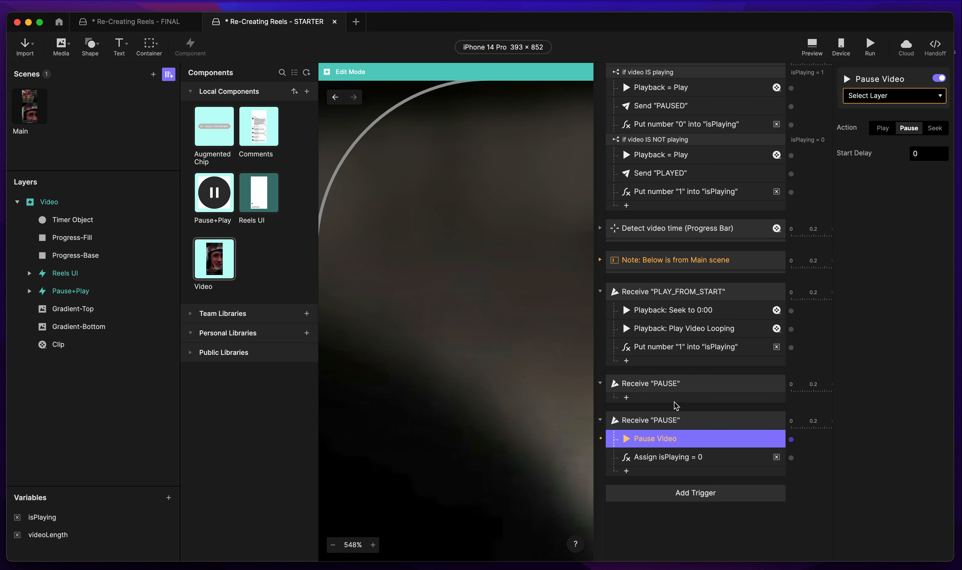
pyautogui.click(646, 398)
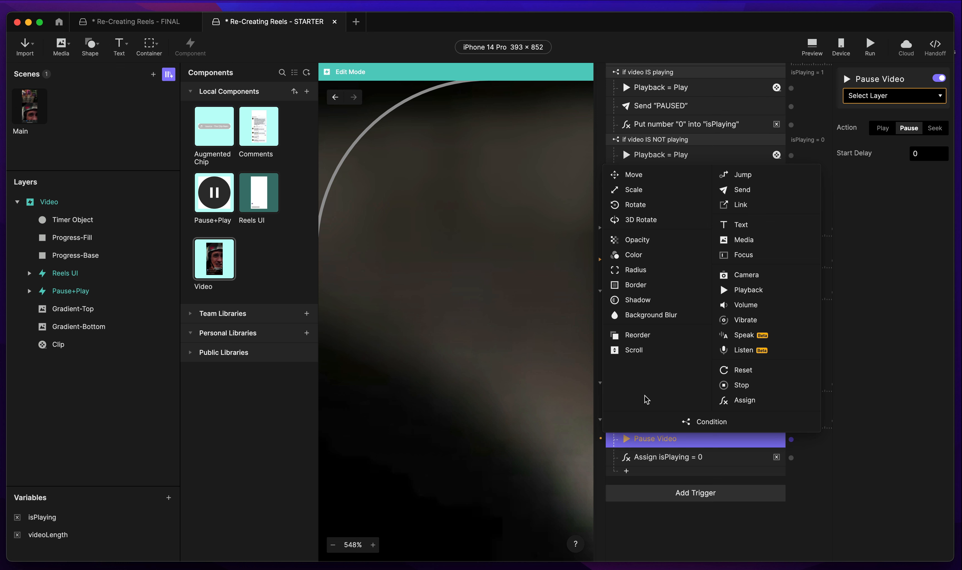
pyautogui.click(769, 292)
pyautogui.doubleClick(658, 401)
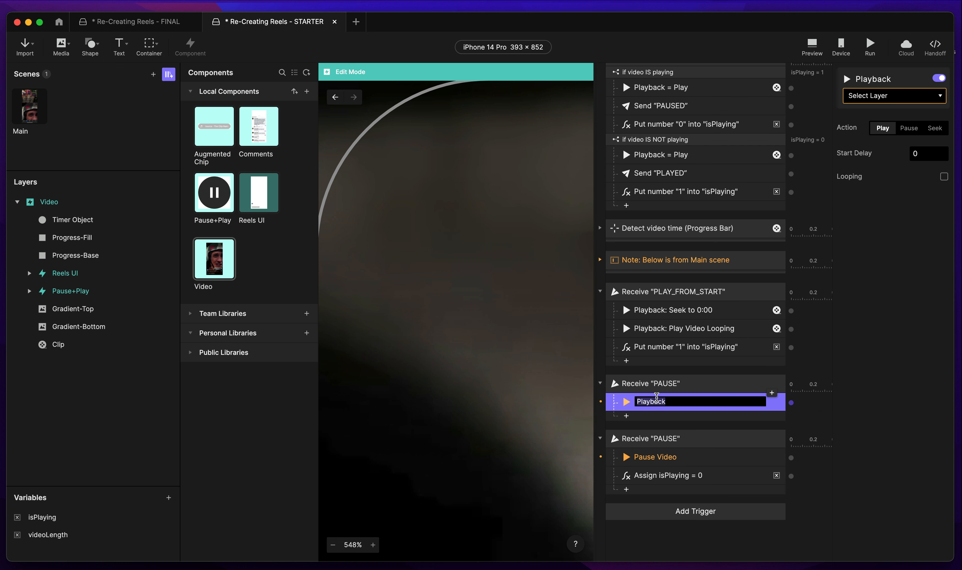
pyautogui.write(': Pause the video')
pyautogui.press('Return')
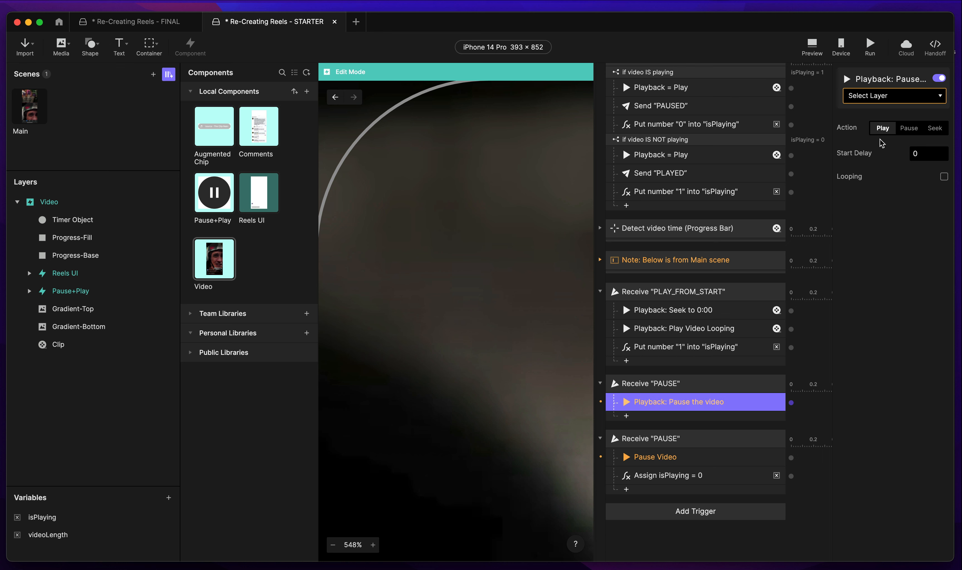
# Set the new Playback response to pause the Clip layer, and delete the reference trigger's Pause Video response.
pyautogui.click(882, 102)
pyautogui.click(882, 136)
pyautogui.click(906, 138)
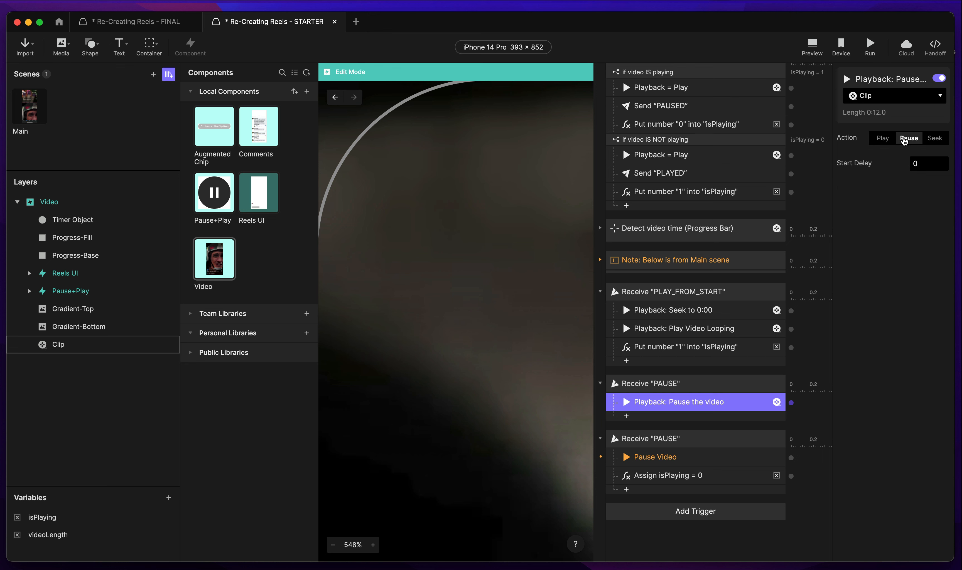
pyautogui.click(677, 458)
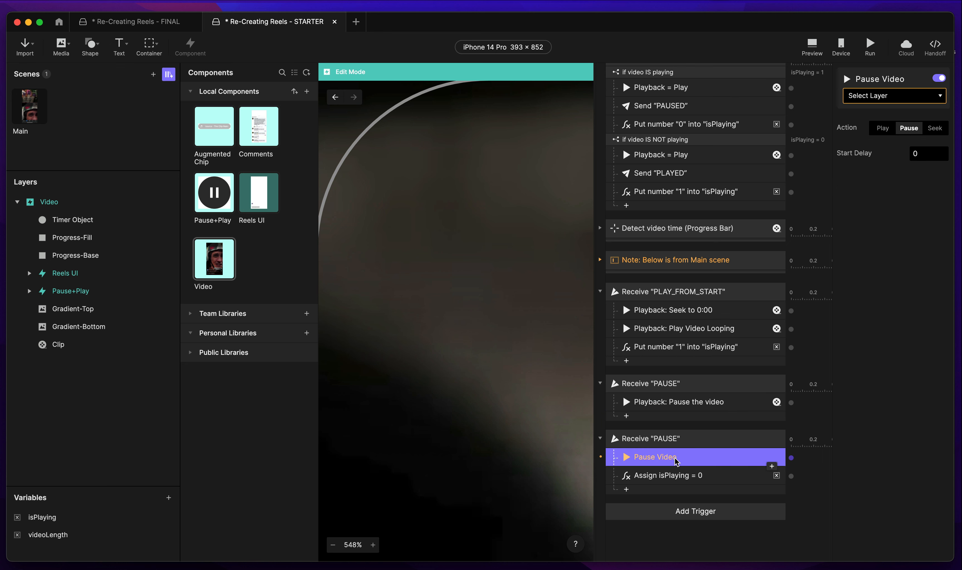
pyautogui.press('Delete')
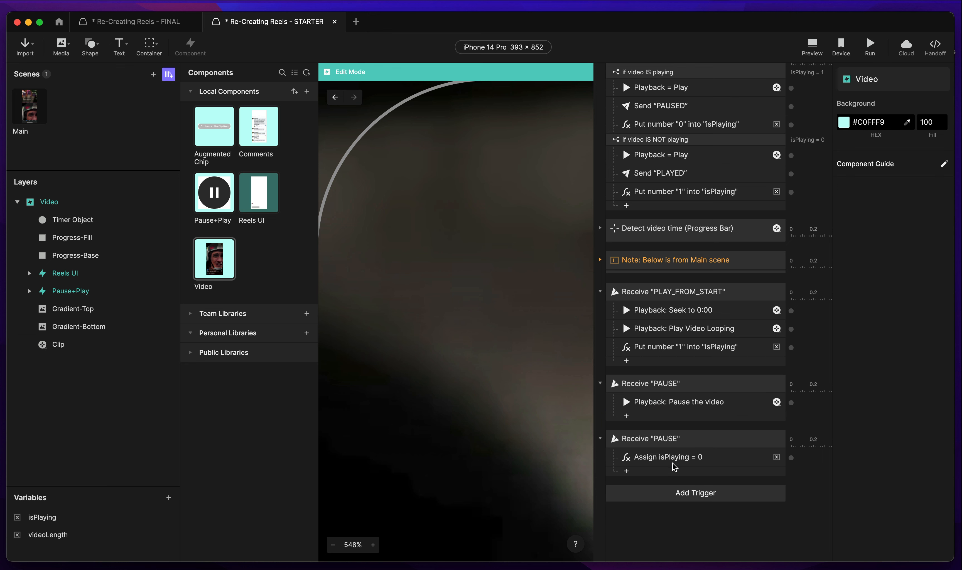
# Copy the Put number "0" into "isPlaying" response from Receive "TAPPED VIDEO LAYER" into the new Receive "PAUSE" trigger, after Playback: Pause the video.
pyautogui.click(677, 460)
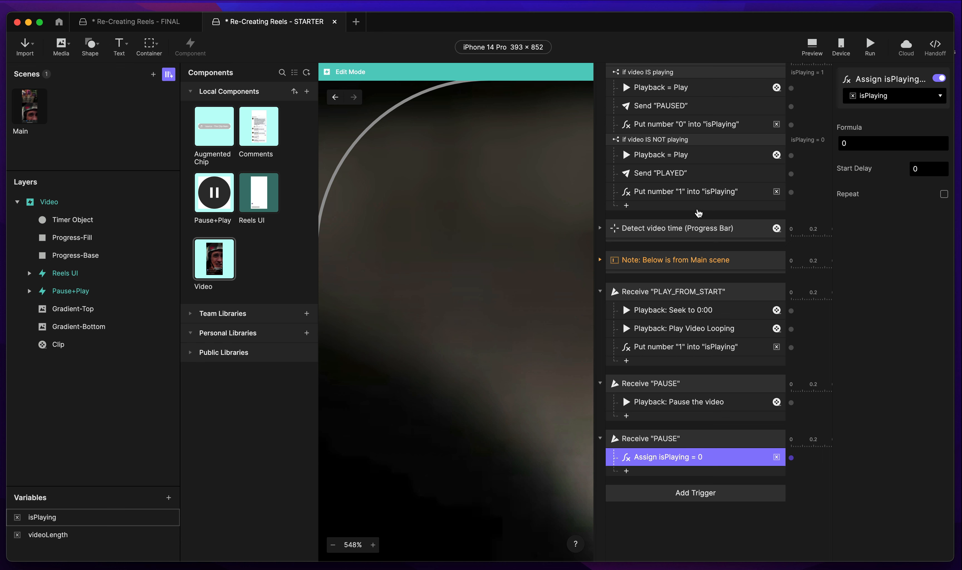
pyautogui.scroll(3, 698, 210)
pyautogui.click(698, 172)
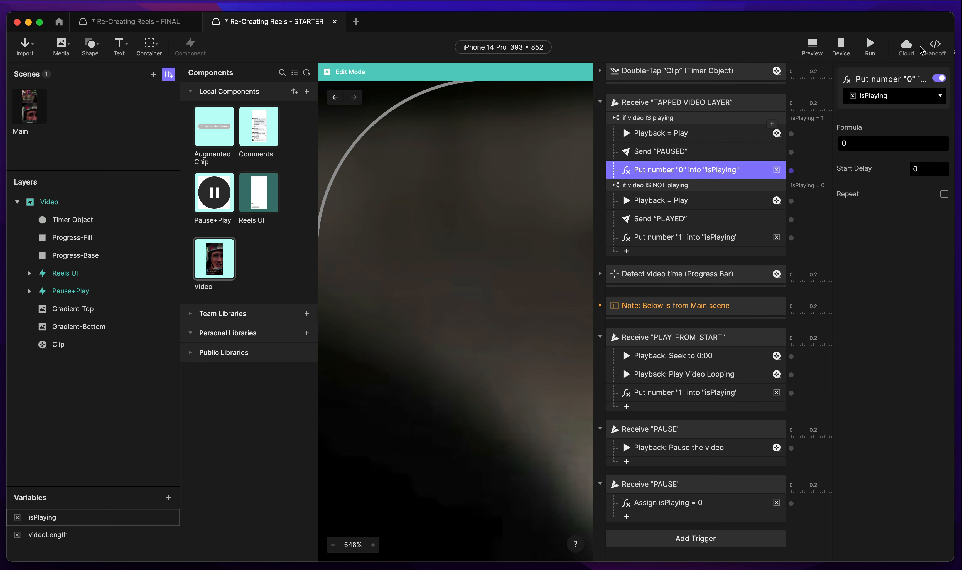
pyautogui.click(600, 103)
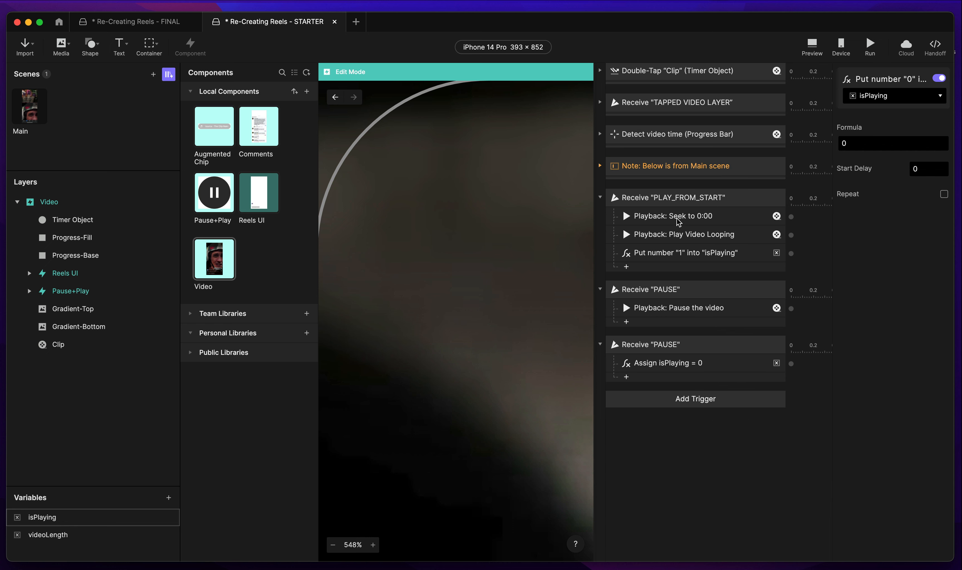
pyautogui.scroll(-1, 671, 180)
pyautogui.click(690, 284)
pyautogui.hotkey('ctrl', 'v')
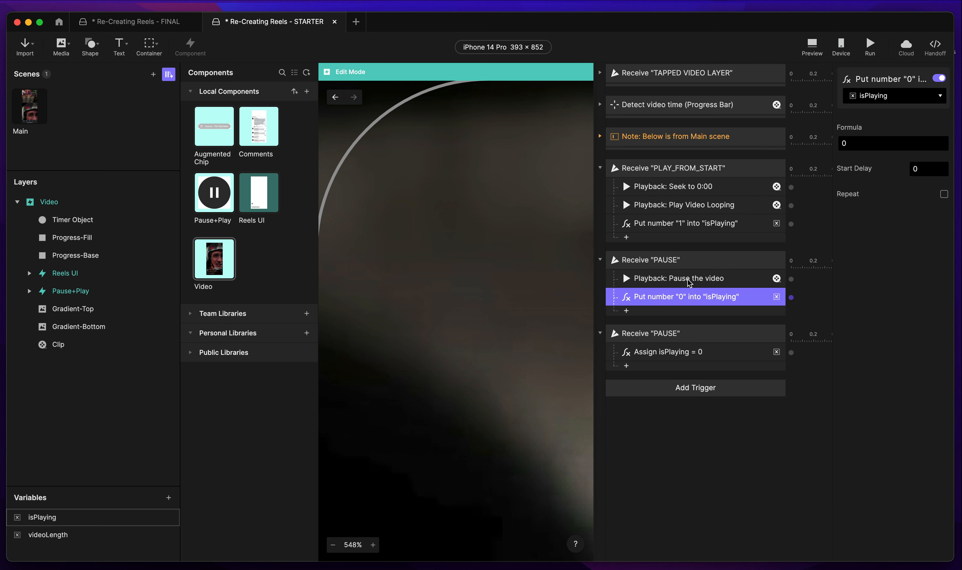
# Copy the Seek to 0:00 response from Receive "RESET" in the FINAL file into the reference Receive "PAUSE" trigger in the STARTER file.
pyautogui.click(673, 339)
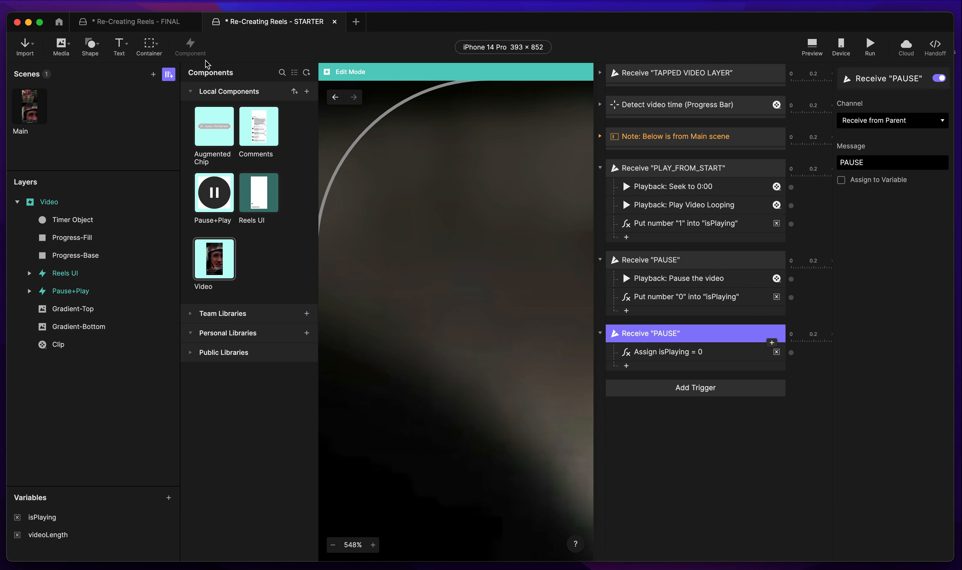
pyautogui.click(132, 22)
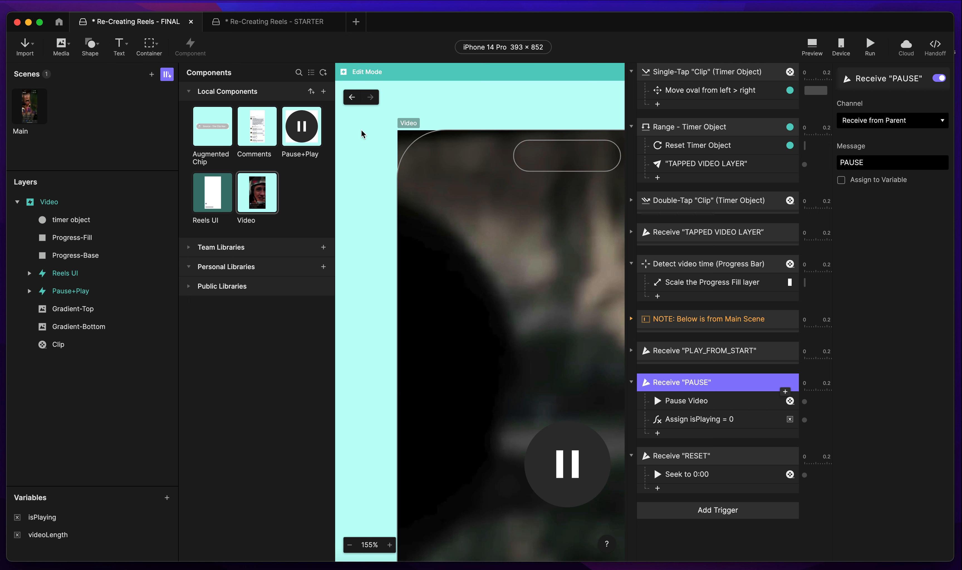
pyautogui.click(687, 474)
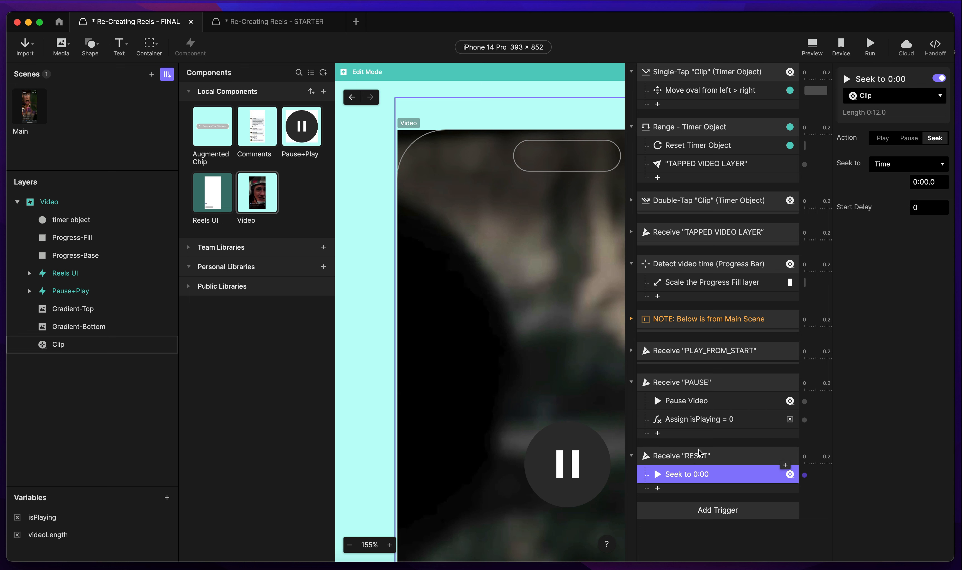
pyautogui.click(261, 24)
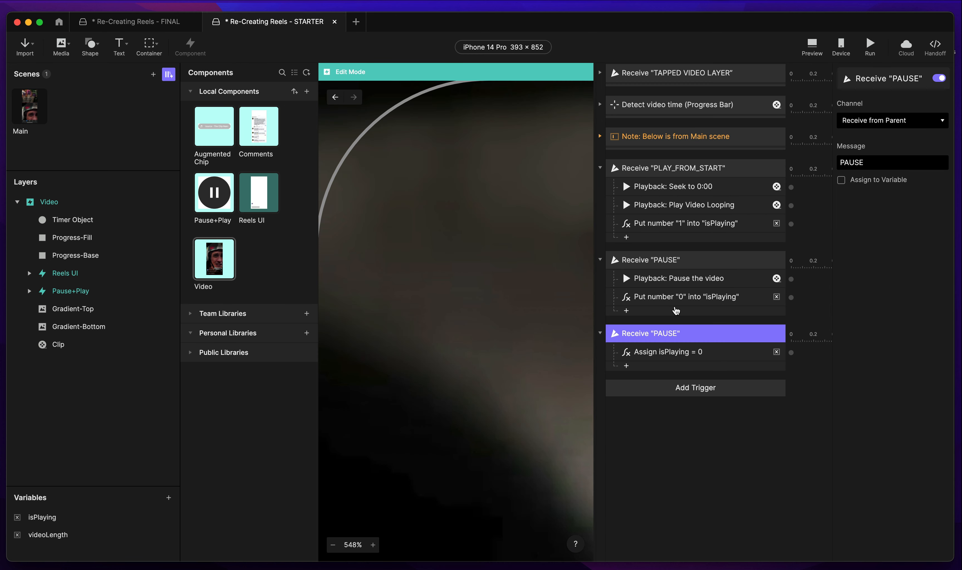
pyautogui.click(674, 300)
pyautogui.click(663, 313)
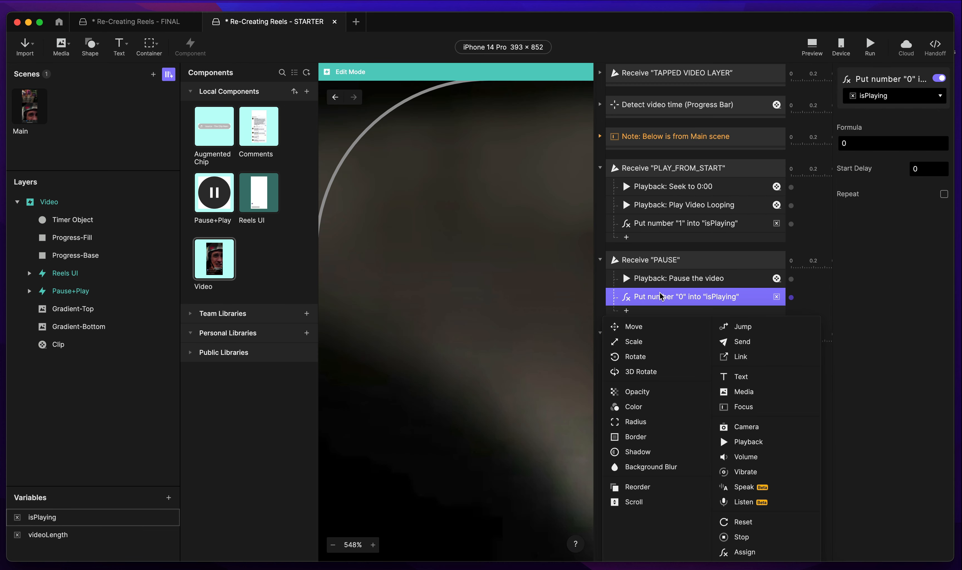
pyautogui.click(560, 458)
pyautogui.click(683, 357)
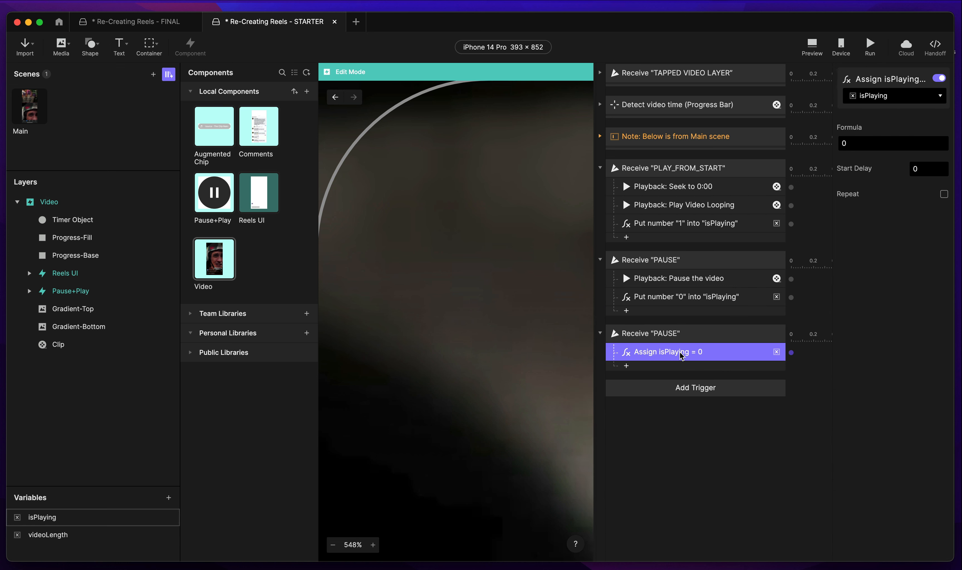
pyautogui.press('super+v')
# Add another Playback response to the new Receive "PAUSE" trigger and rename it Playback: Reset Video to 0:00.
pyautogui.click(663, 299)
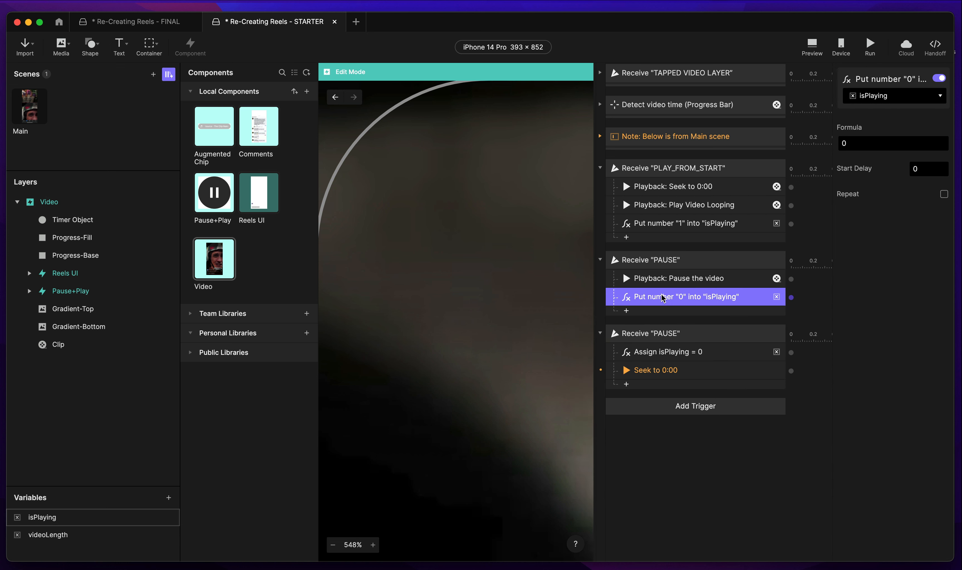
pyautogui.click(646, 313)
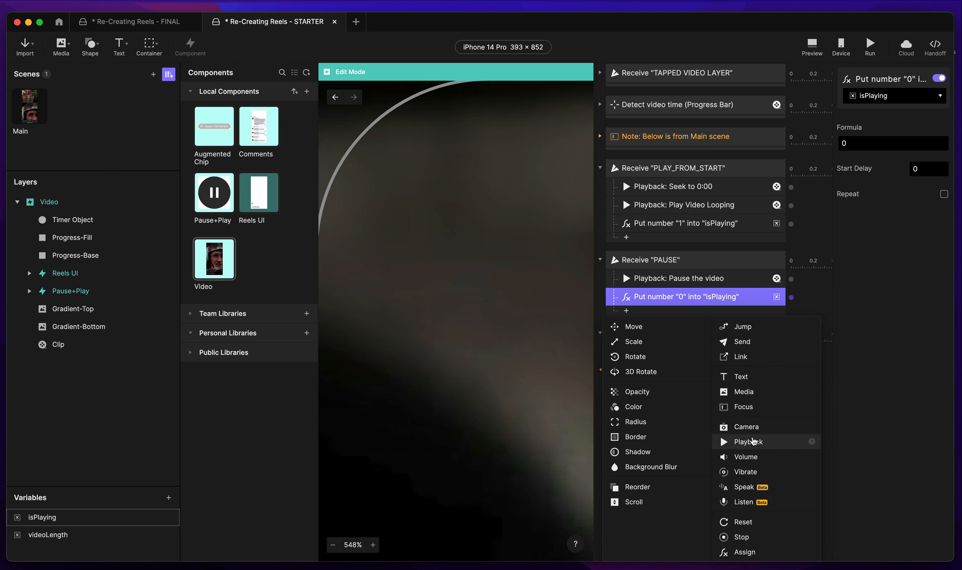
pyautogui.click(748, 442)
pyautogui.doubleClick(660, 316)
pyautogui.press('Right')
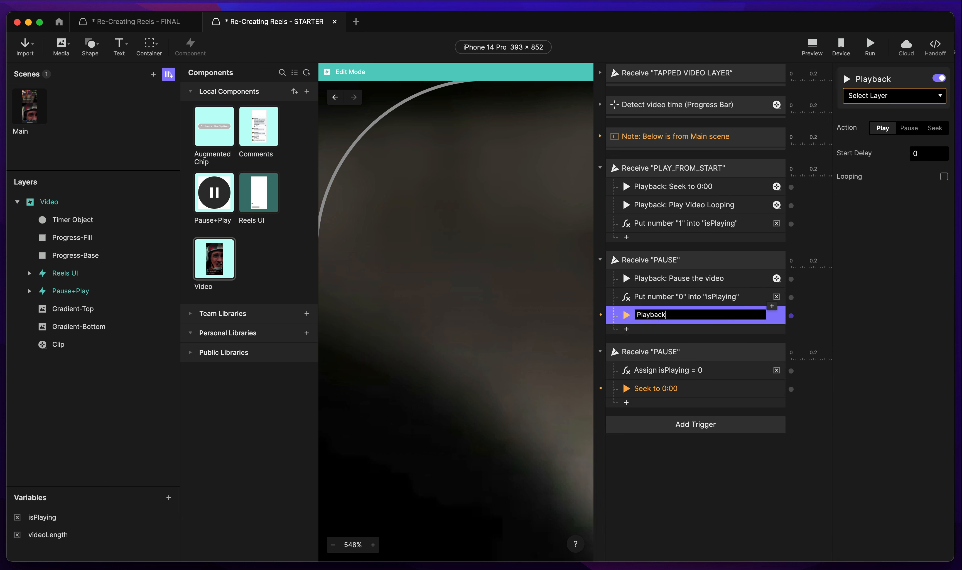
pyautogui.write(': Reset Vid')
pyautogui.write('eo to 0:00')
pyautogui.press('Return')
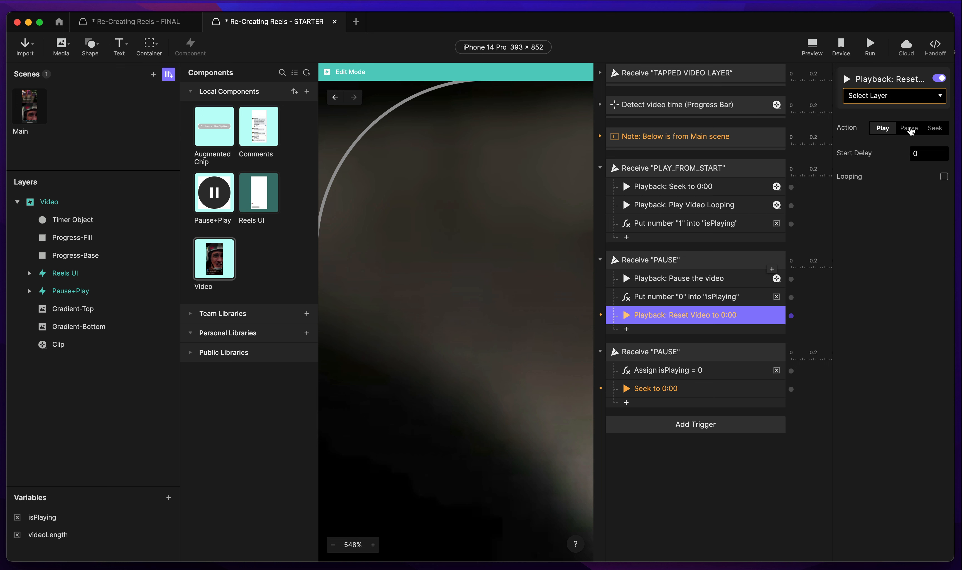
# Set the reset Playback response to seek the Clip layer to time 0.
pyautogui.click(916, 98)
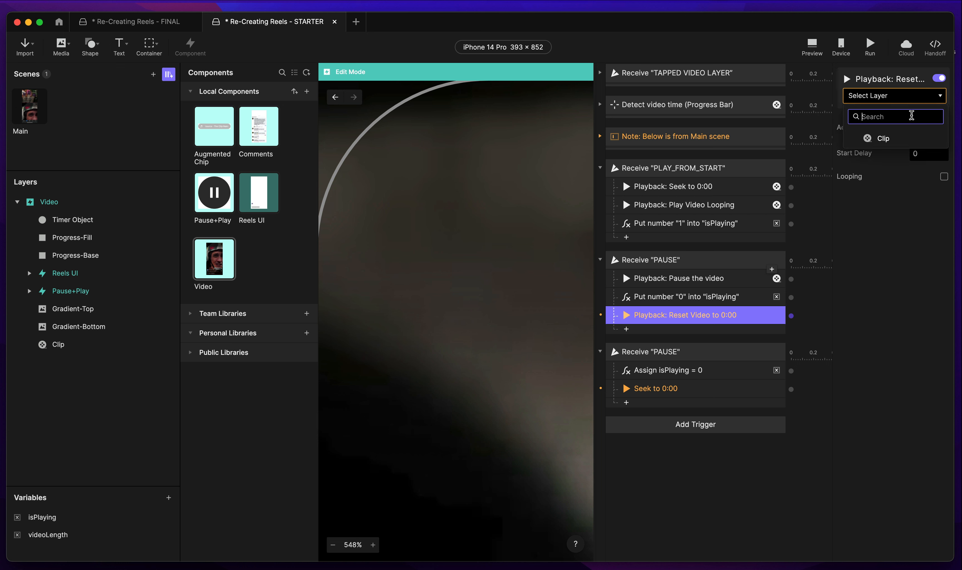
pyautogui.click(907, 142)
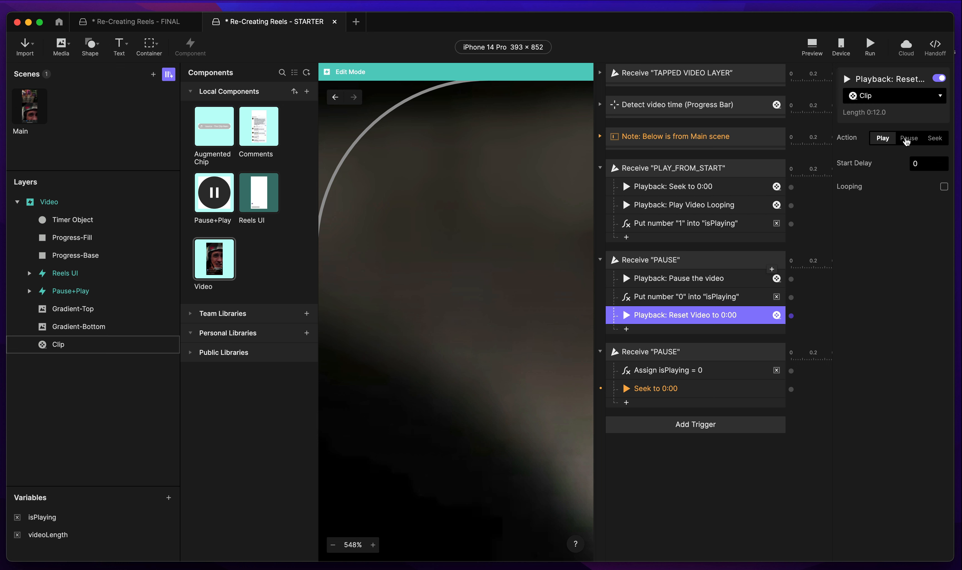
pyautogui.click(939, 139)
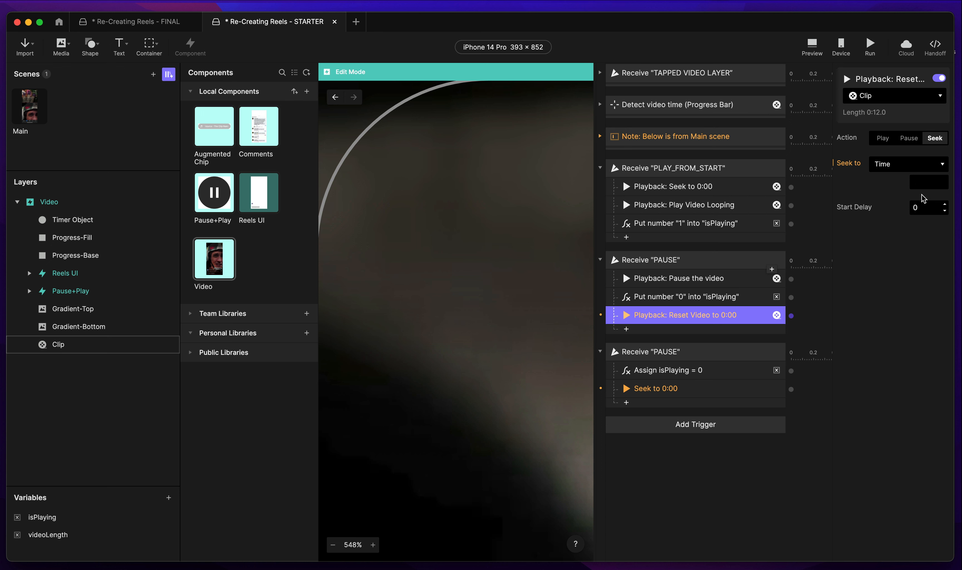
pyautogui.click(923, 185)
pyautogui.write('0')
pyautogui.press('Return')
pyautogui.click(673, 354)
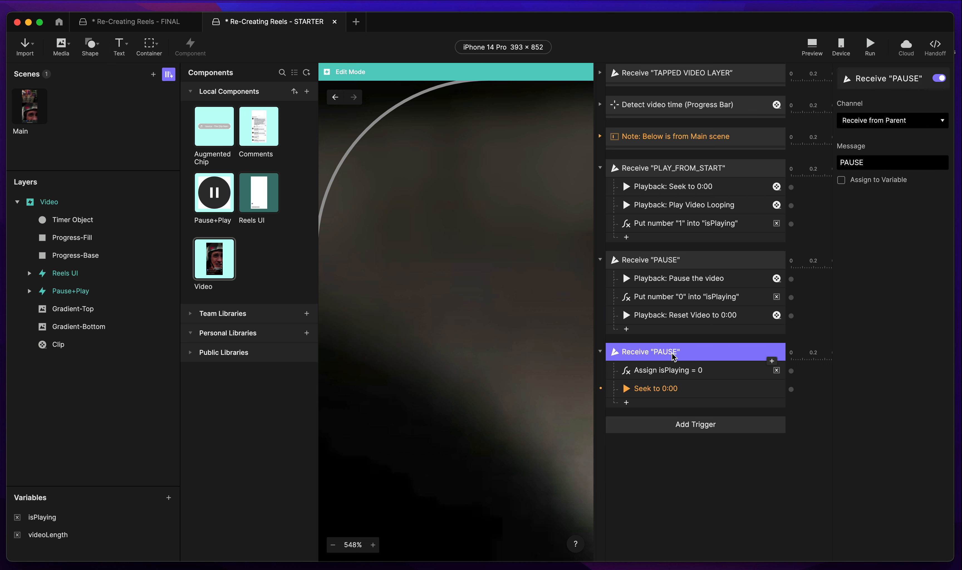
# Delete the reference Receive "PAUSE" trigger containing Assign isPlaying = 0 and Seek to 0:00, and briefly preview the Video component.
pyautogui.press('BackSpace')
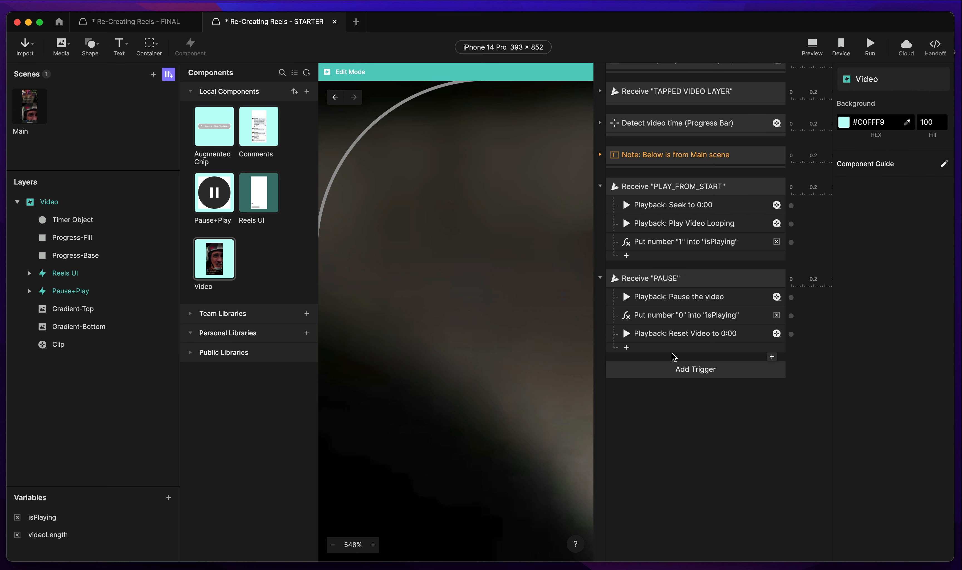
pyautogui.click(813, 46)
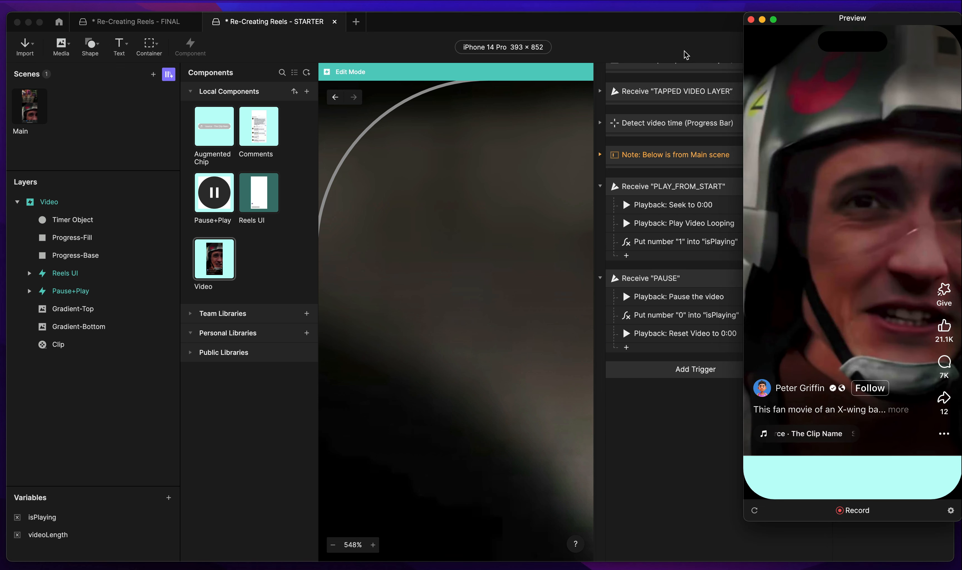
pyautogui.click(751, 20)
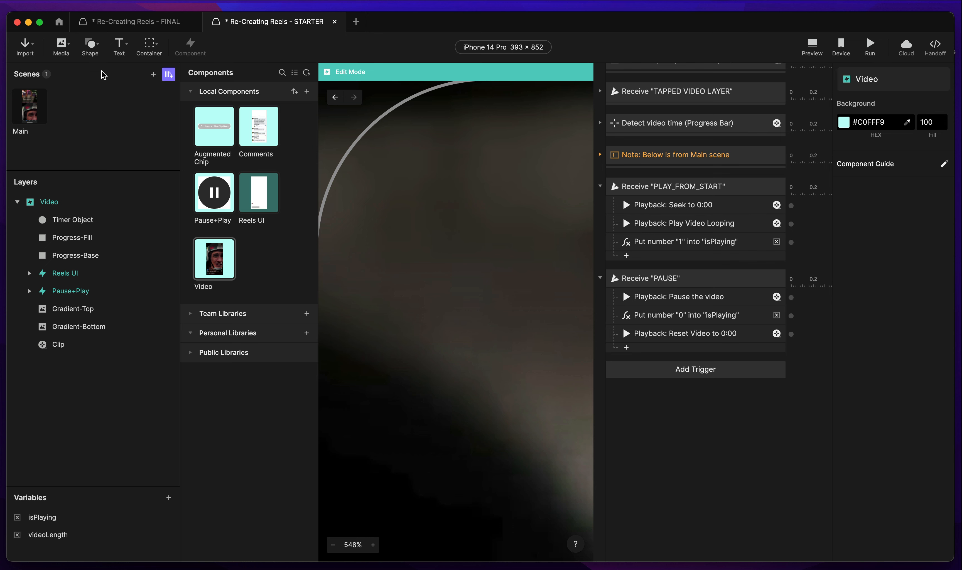
# In the Main scene, set the Y position of Temp Folder (Ungroup) inside the Paging Container to 0.
pyautogui.click(40, 105)
pyautogui.click(812, 46)
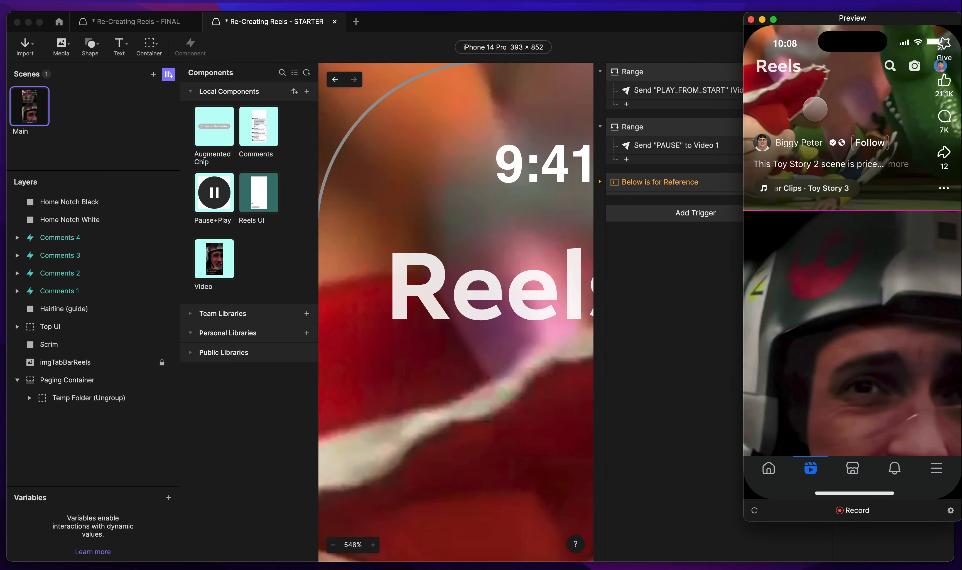
pyautogui.click(96, 398)
pyautogui.click(922, 123)
pyautogui.write('0')
pyautogui.press('Return')
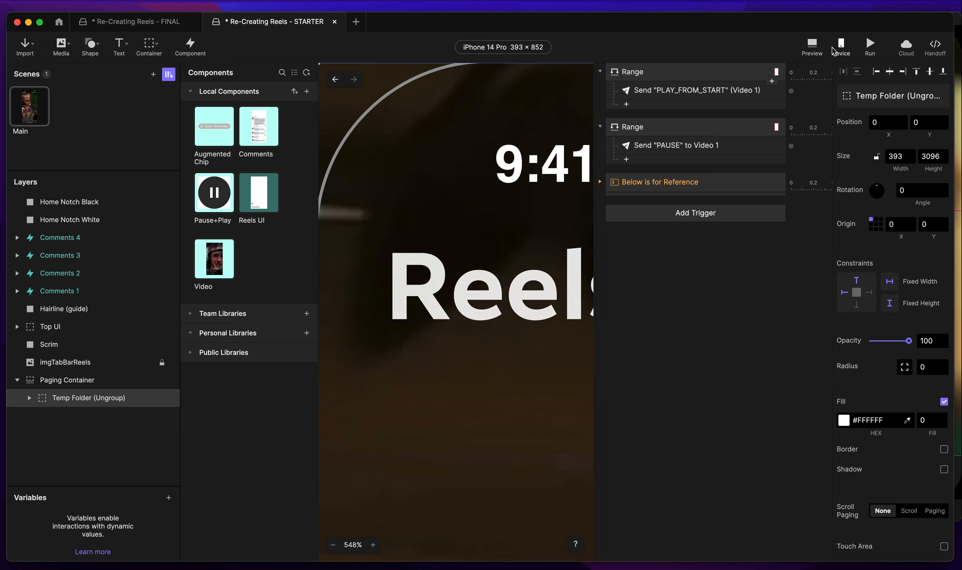
# Preview the Main scene and scroll between the first and second videos to test play, pause and reset.
pyautogui.click(812, 46)
pyautogui.press('XF86AudioLowerVolume')
pyautogui.press('XF86AudioRaiseVolume')
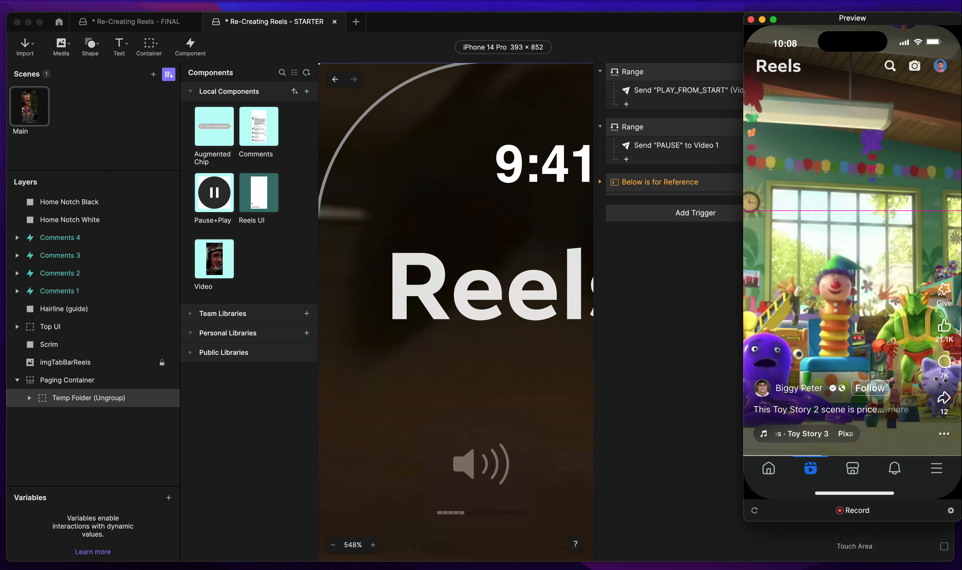
pyautogui.moveTo(879, 403); pyautogui.dragTo(871, 183)
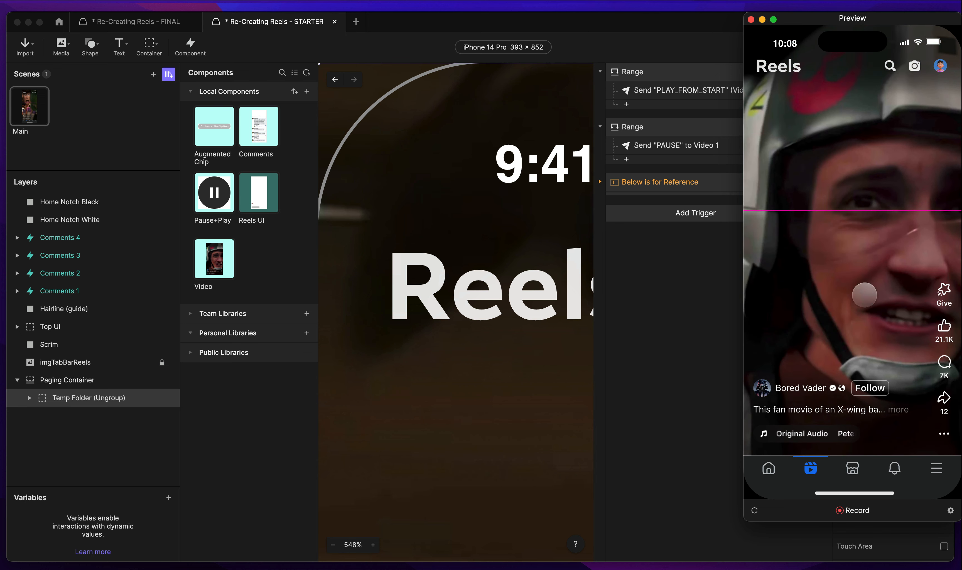
pyautogui.moveTo(845, 98); pyautogui.dragTo(852, 280)
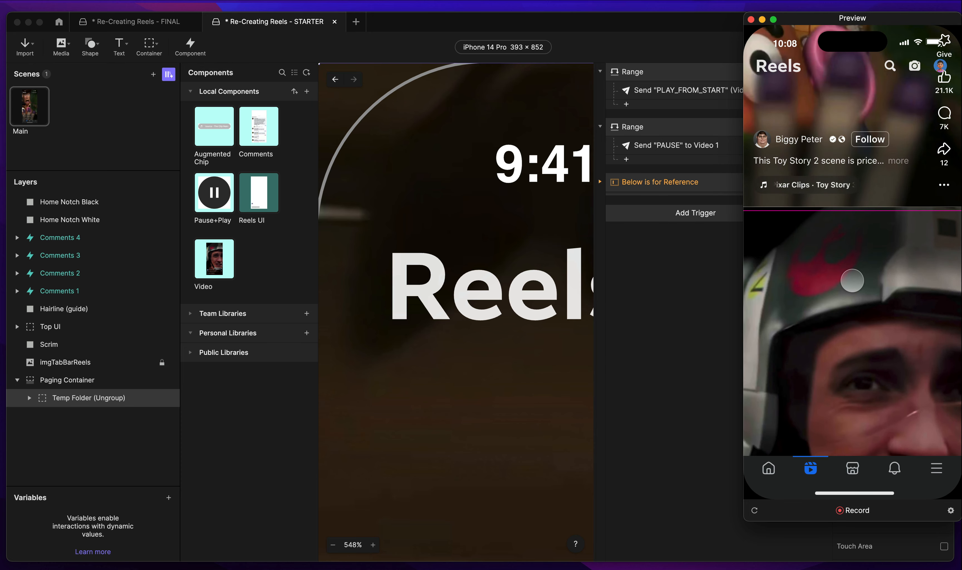
pyautogui.moveTo(853, 280); pyautogui.dragTo(857, 326)
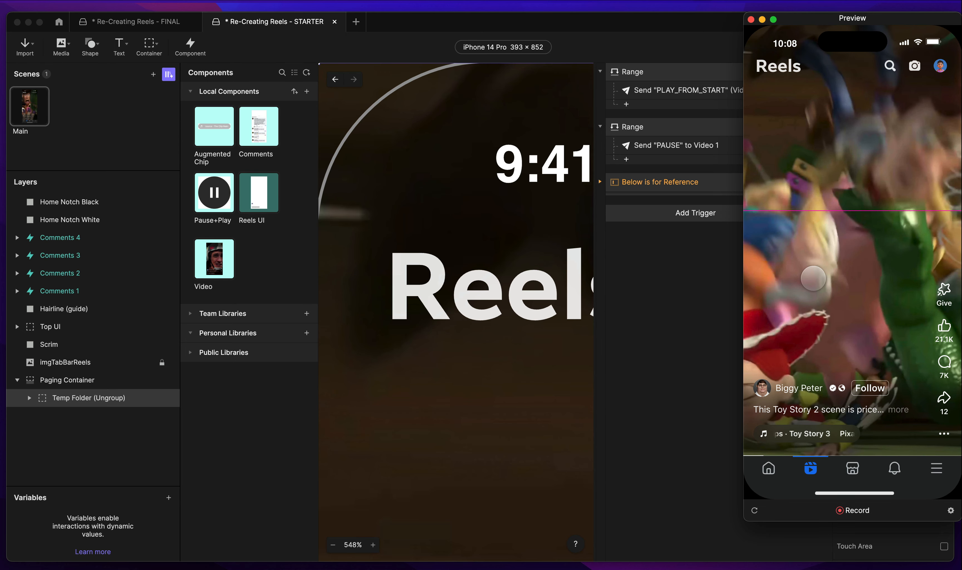
pyautogui.moveTo(789, 423); pyautogui.dragTo(785, 187)
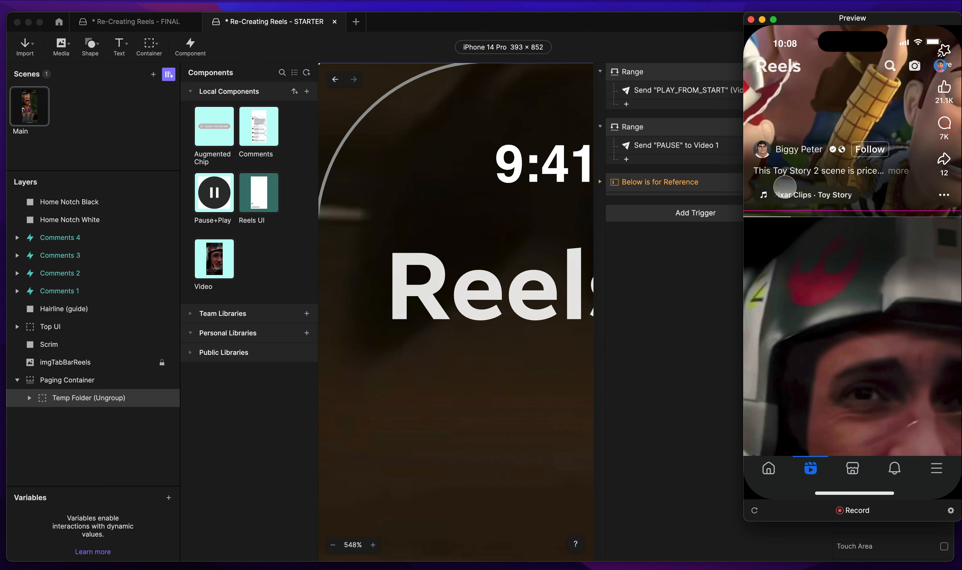
pyautogui.moveTo(785, 186); pyautogui.dragTo(780, 175)
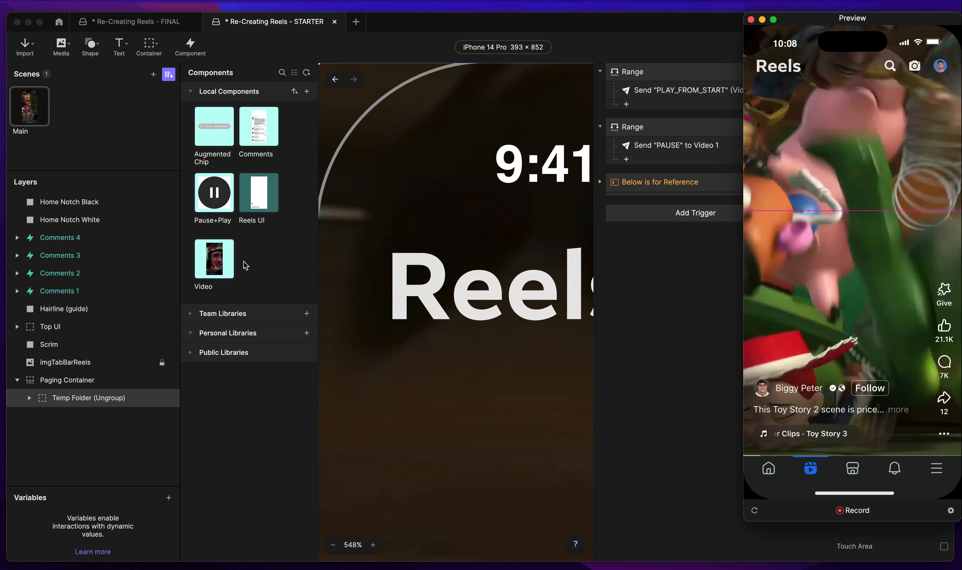
# In the Video component, set the duration of the Scale the Progress Fill layer response under Detect video time (Progress Bar) to 0.
pyautogui.doubleClick(211, 256)
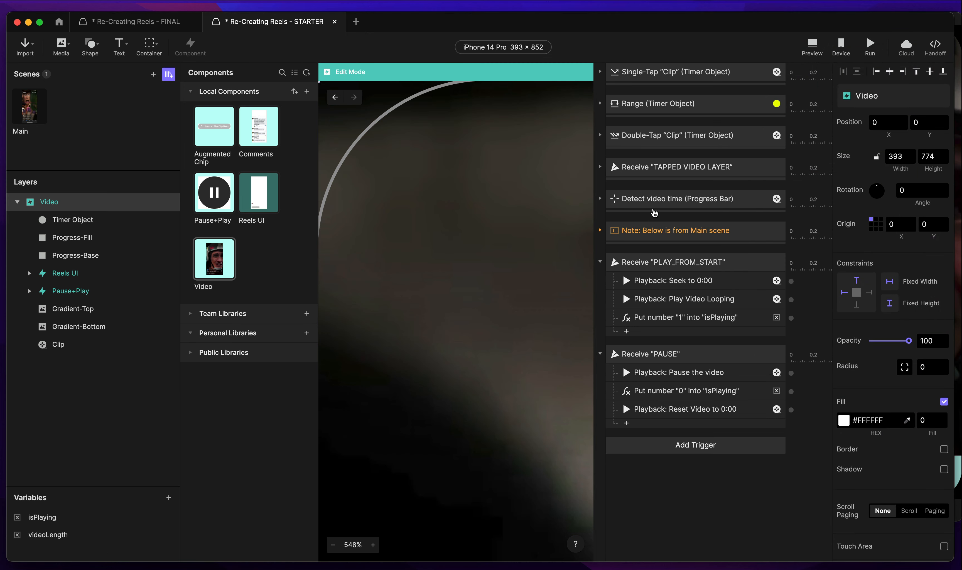
pyautogui.click(662, 205)
pyautogui.click(599, 199)
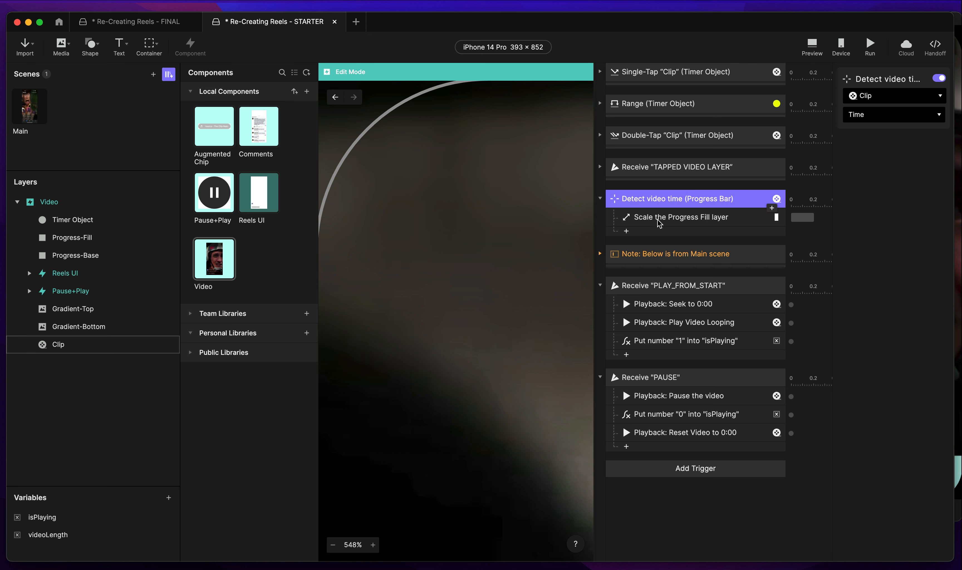
pyautogui.click(668, 218)
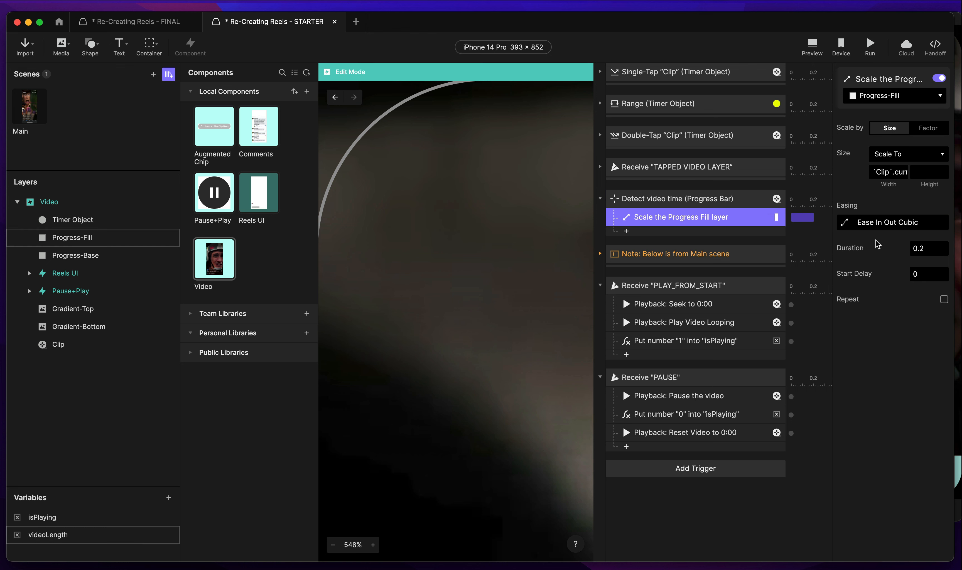
pyautogui.click(919, 248)
pyautogui.write('0')
pyautogui.press('Return')
# Return to the Main scene and scroll from the first to the second video in the preview to check the progress bar.
pyautogui.click(31, 104)
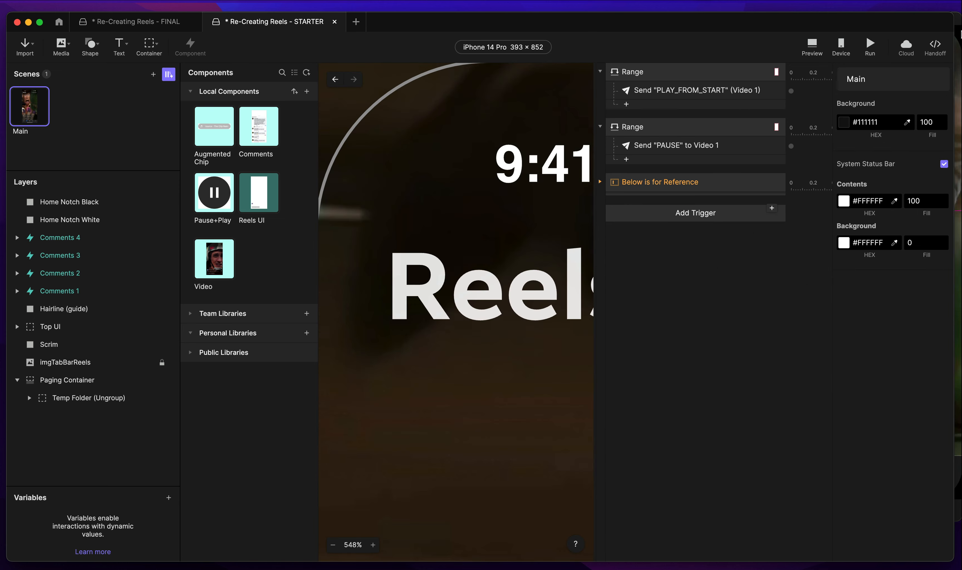
pyautogui.click(961, 33)
pyautogui.moveTo(907, 19); pyautogui.dragTo(749, 30)
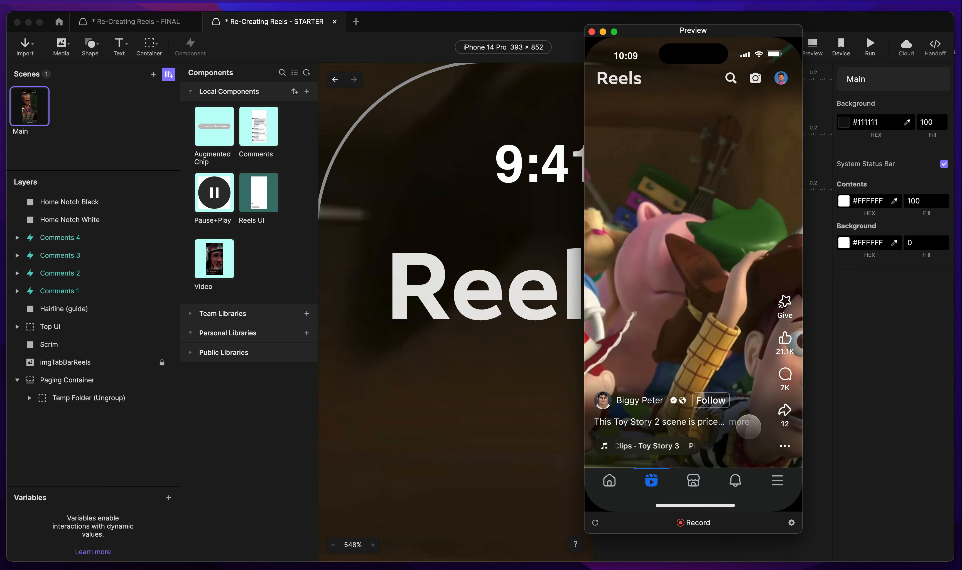
pyautogui.moveTo(749, 426); pyautogui.dragTo(725, 176)
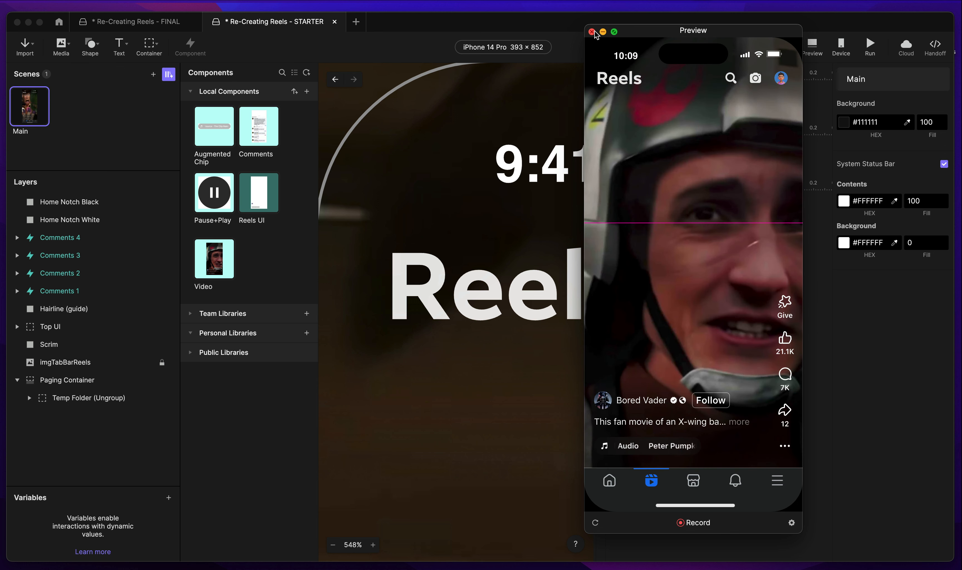
pyautogui.click(592, 32)
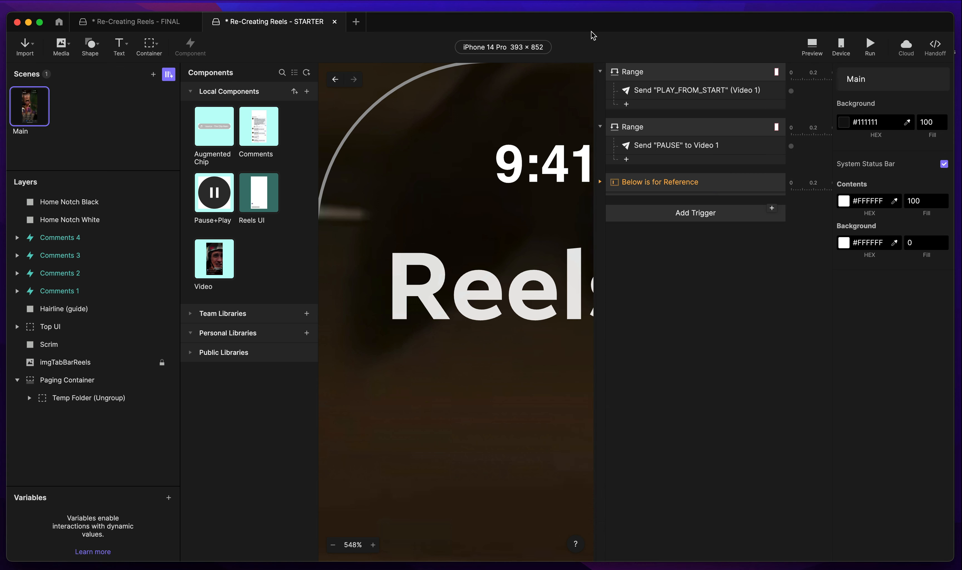
# Collapse the two Range triggers for Video 1 in the Main scene and group them together.
pyautogui.click(646, 131)
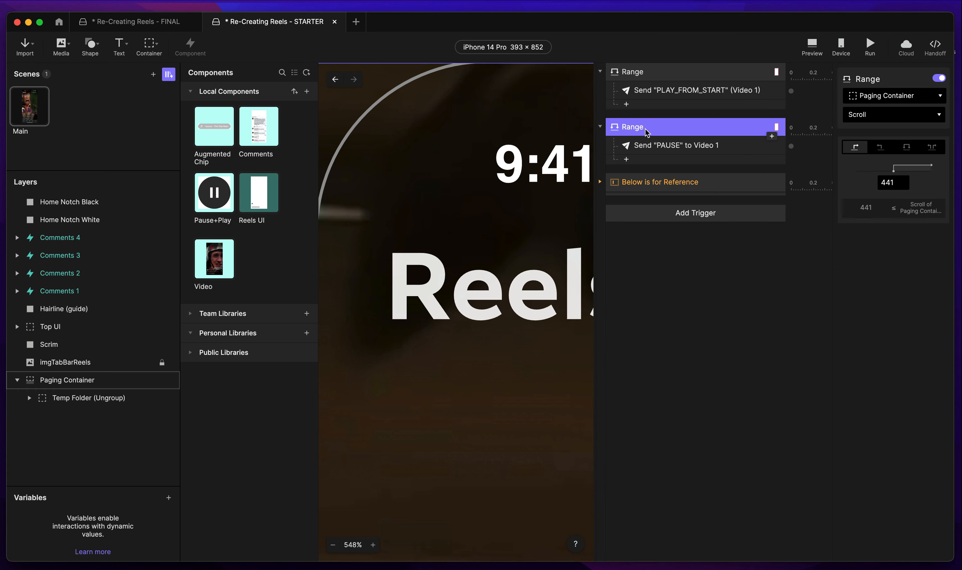
pyautogui.click(600, 126)
pyautogui.click(600, 72)
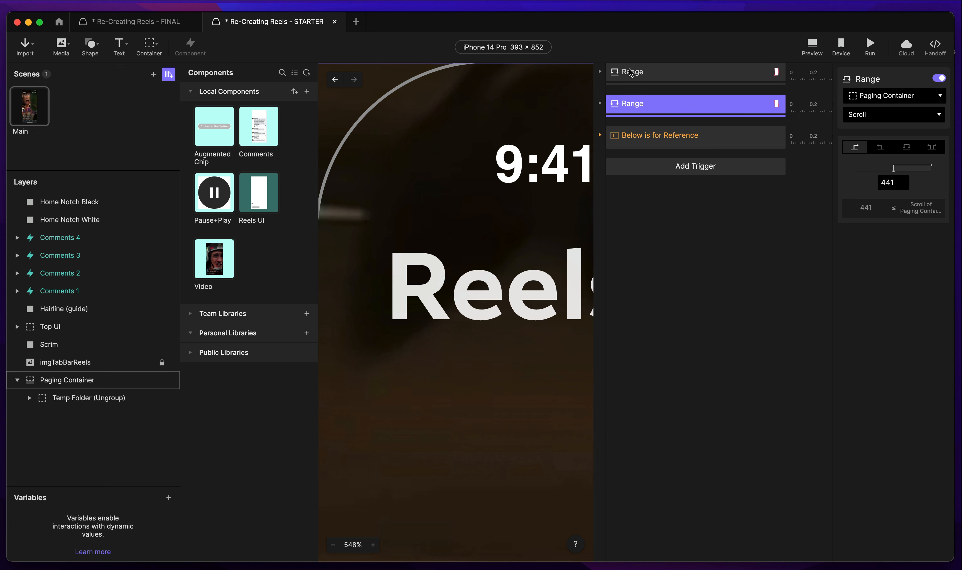
pyautogui.click(631, 72)
pyautogui.keyDown('shift'); pyautogui.click(632, 104); pyautogui.keyUp('shift')
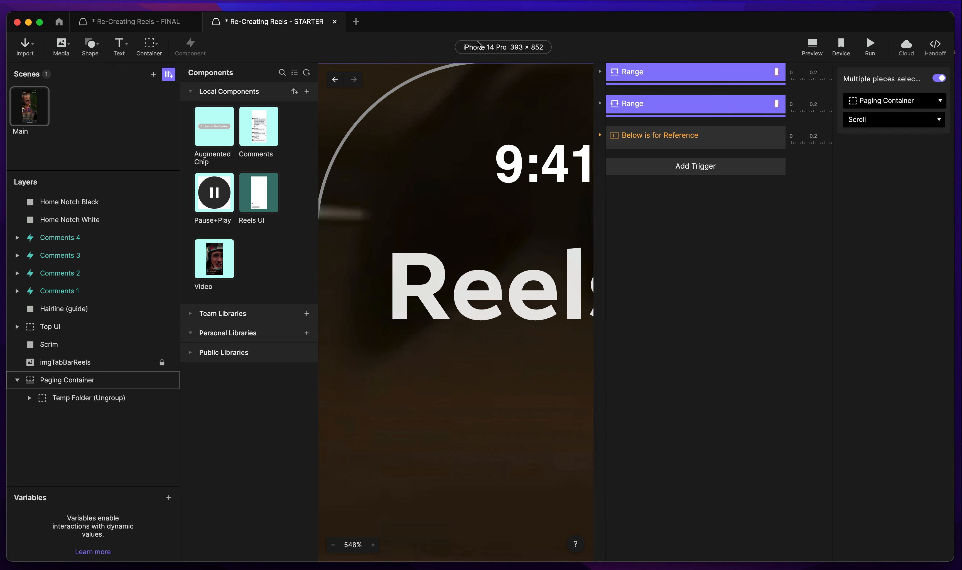
pyautogui.press('super+g')
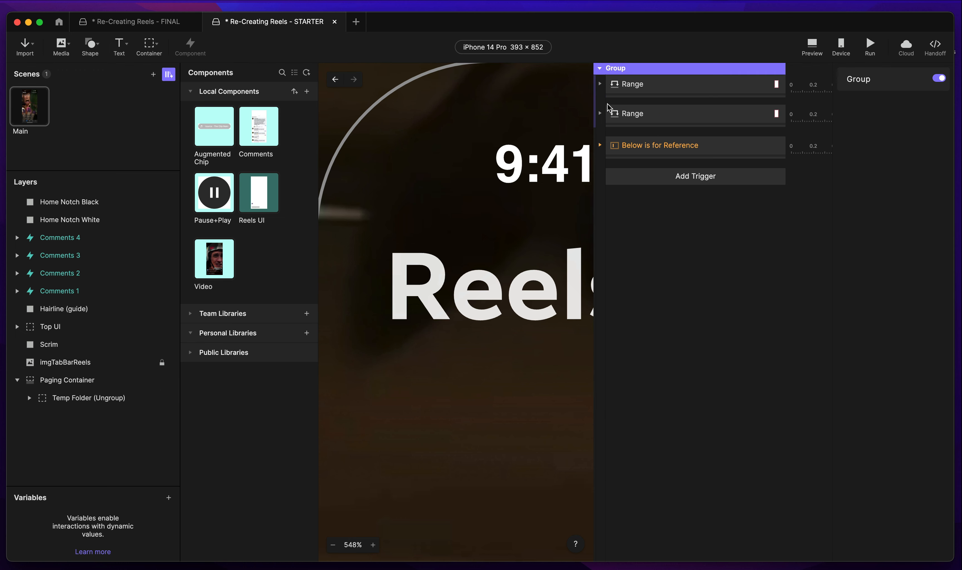
# Rename the new trigger group Video 1 Playback Control, copying the name from the FINAL file's Main scene.
pyautogui.click(137, 22)
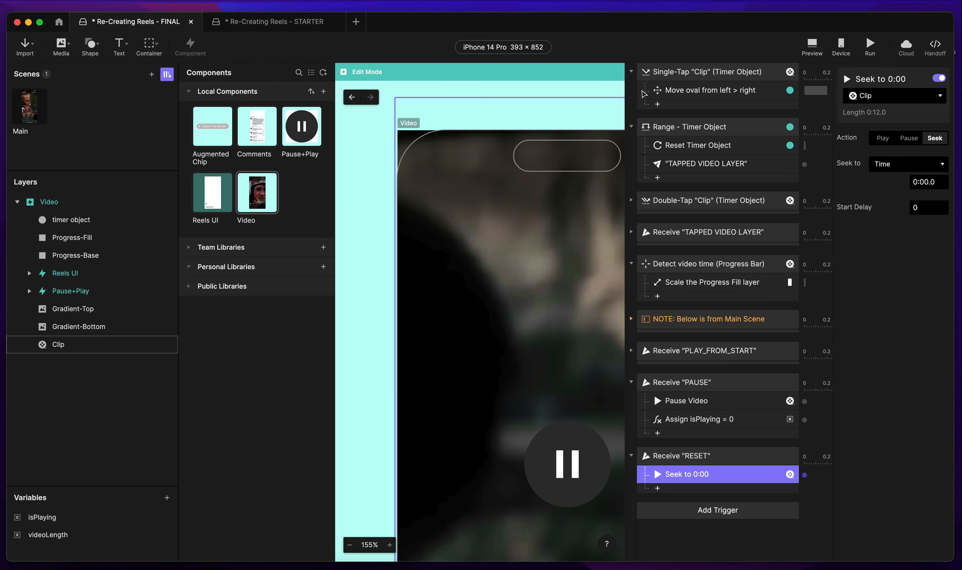
pyautogui.click(37, 114)
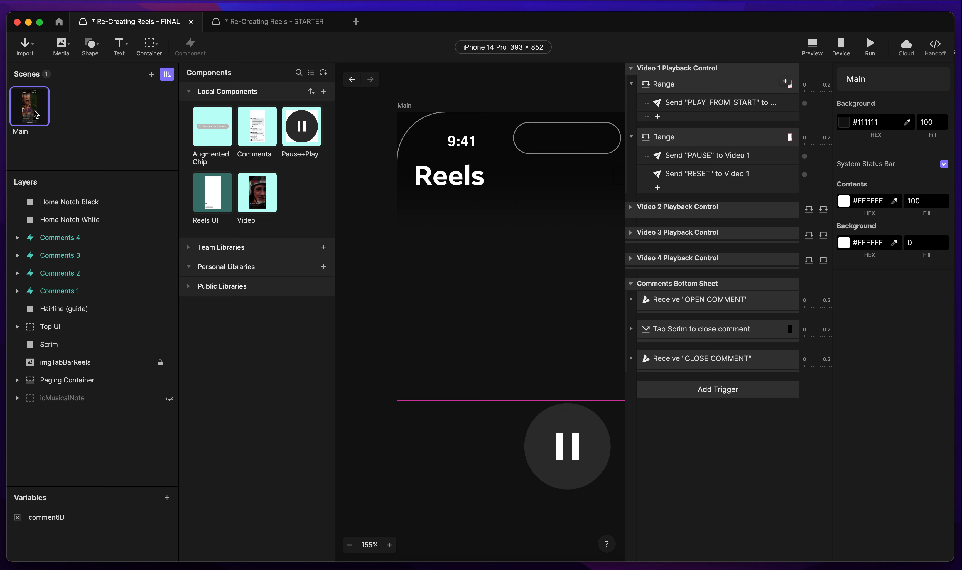
pyautogui.doubleClick(689, 69)
pyautogui.press('super+c')
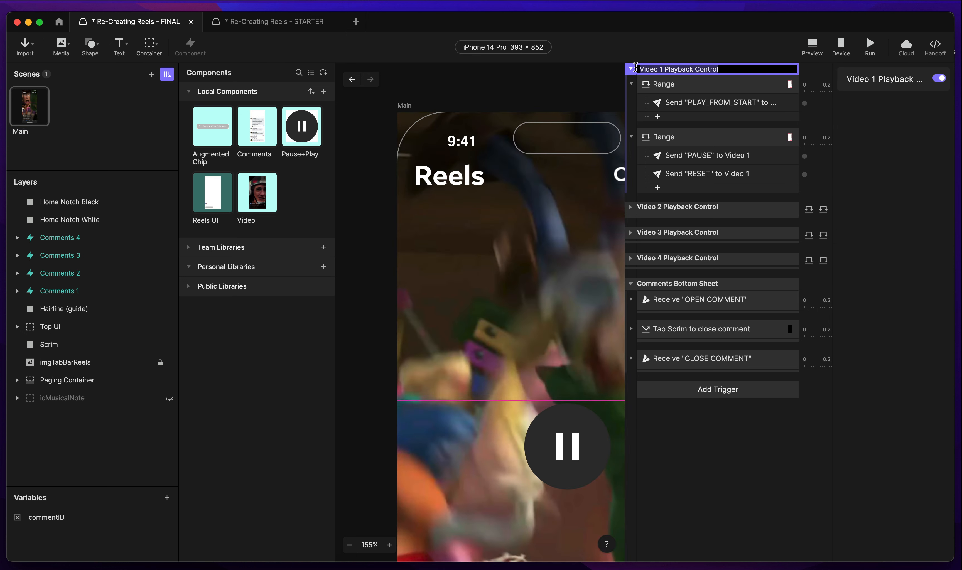
pyautogui.click(273, 23)
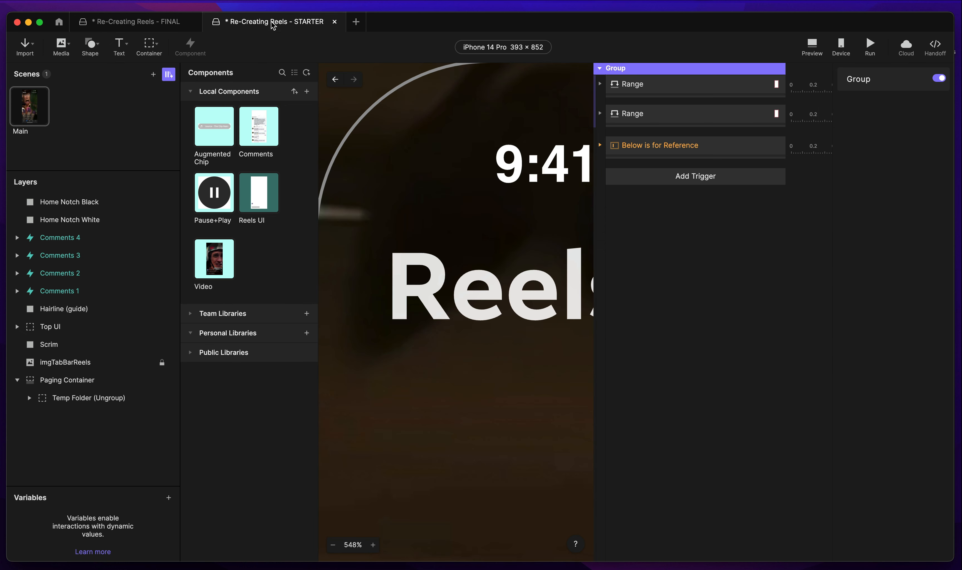
pyautogui.click(813, 46)
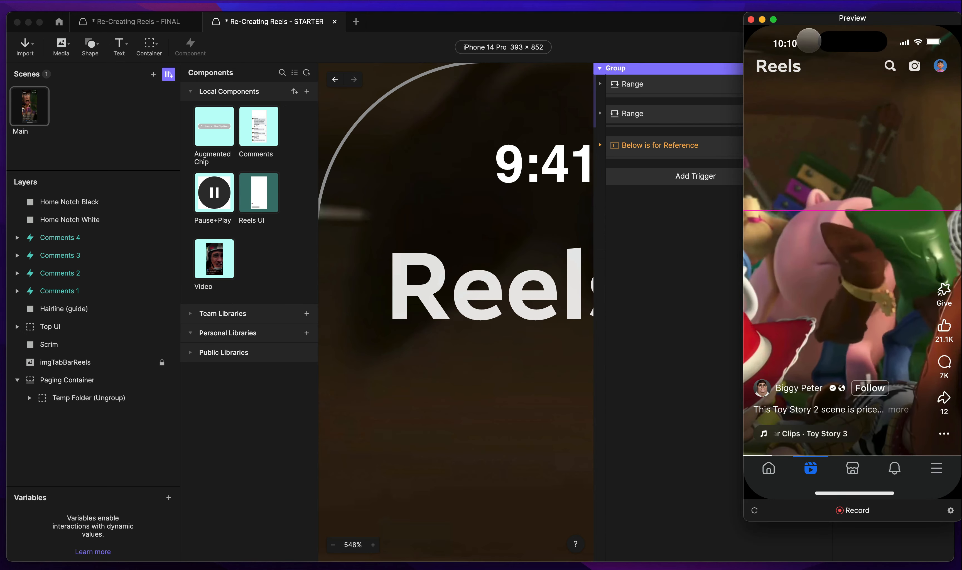
pyautogui.click(751, 20)
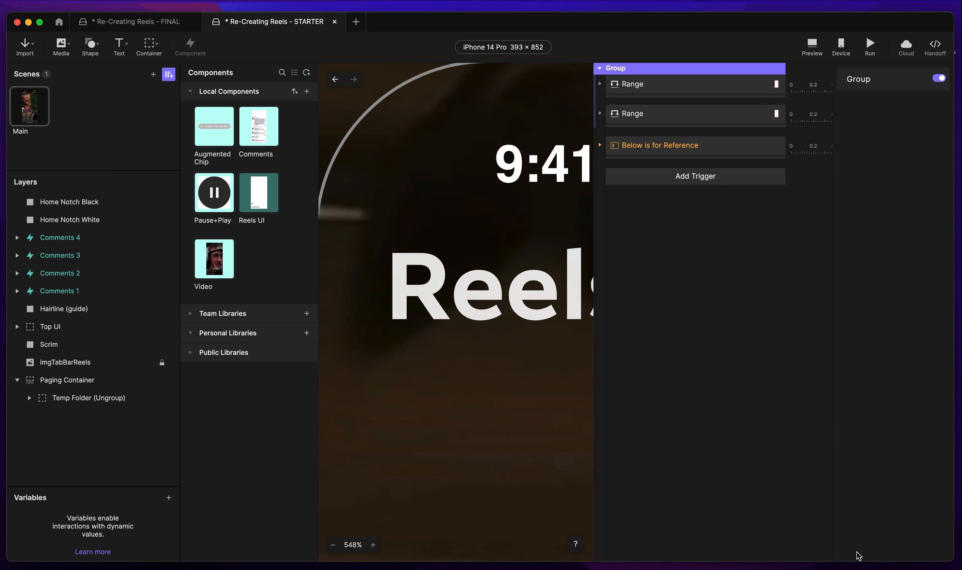
pyautogui.doubleClick(624, 68)
pyautogui.press('super+v')
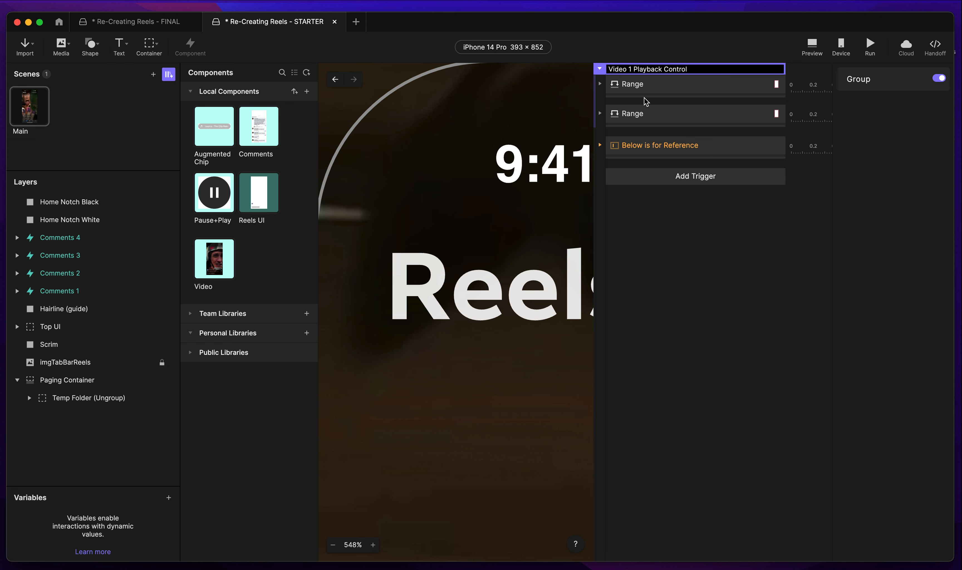
pyautogui.press('Return')
# Copy the Video 2, Video 3 and Video 4 Playback Control groups from the FINAL file into the STARTER file, after the Below is for Reference note.
pyautogui.click(637, 146)
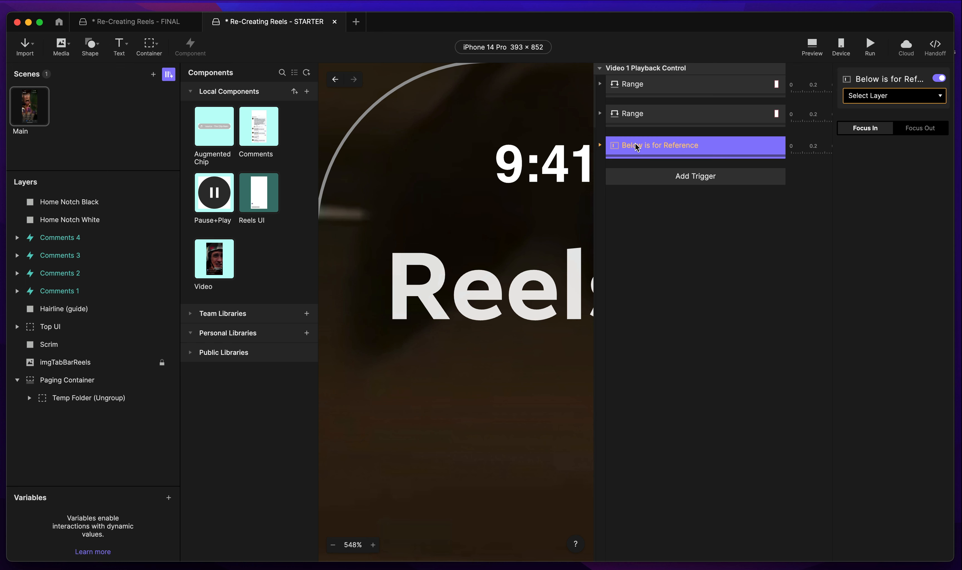
pyautogui.click(632, 69)
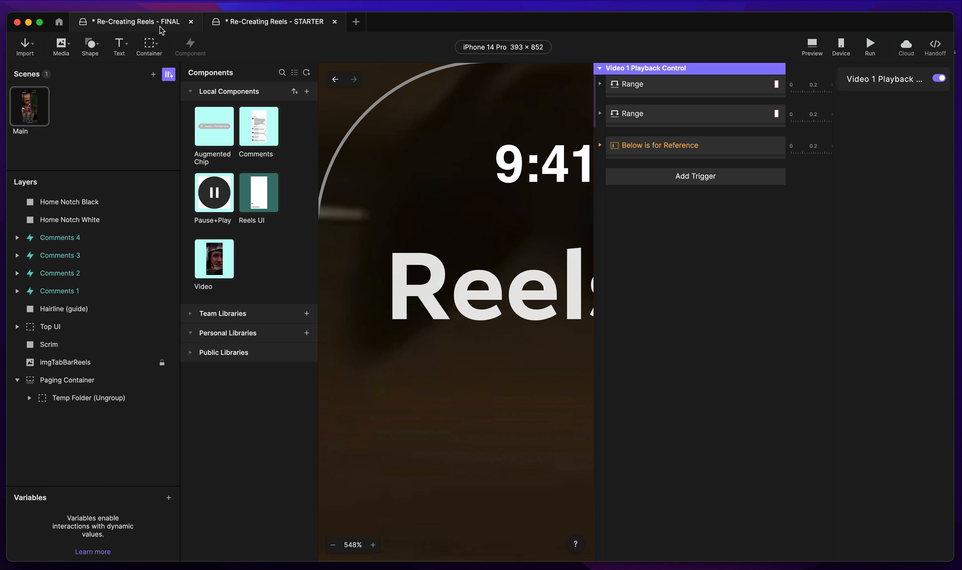
pyautogui.click(151, 21)
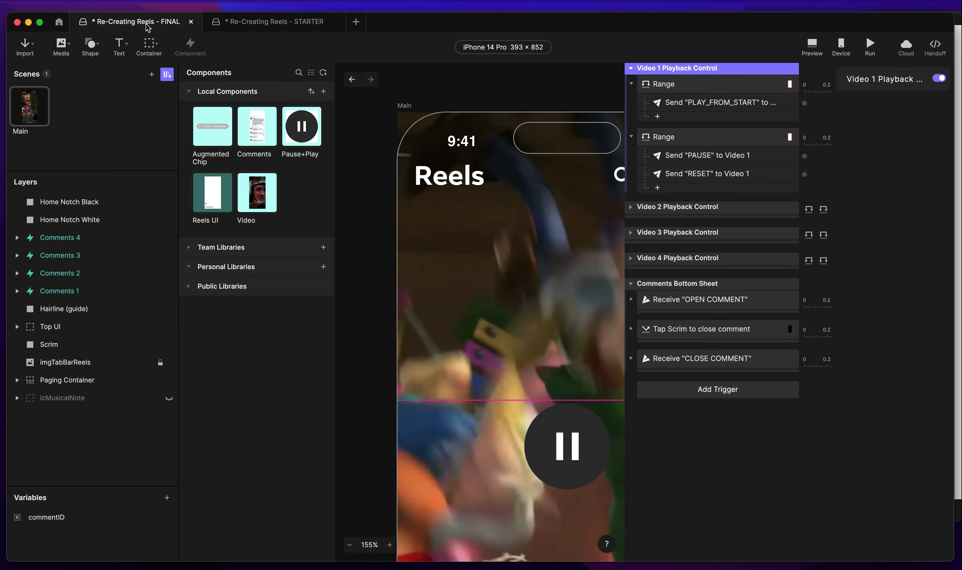
pyautogui.click(665, 208)
pyautogui.keyDown('shift'); pyautogui.click(665, 233); pyautogui.keyUp('shift')
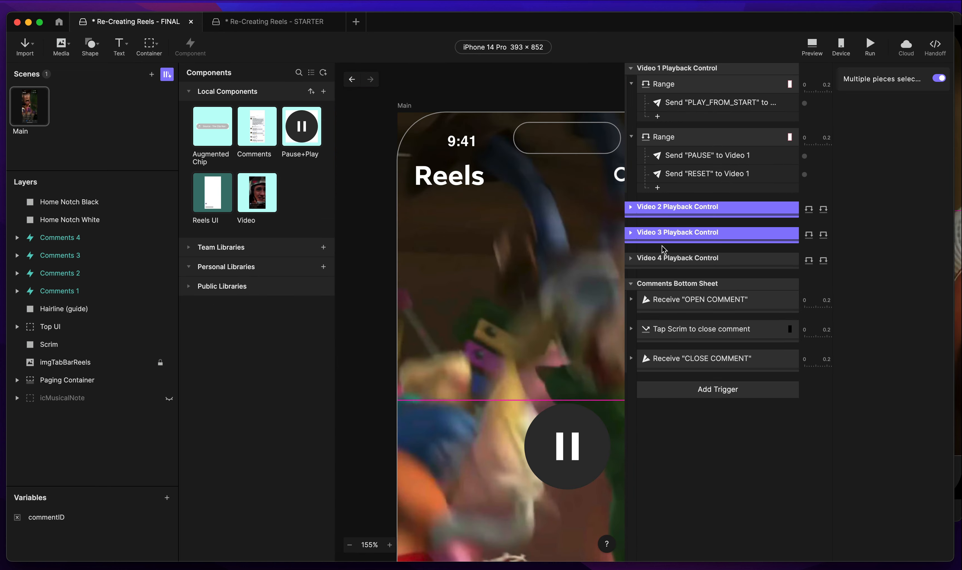
pyautogui.keyDown('shift'); pyautogui.click(665, 259); pyautogui.keyUp('shift')
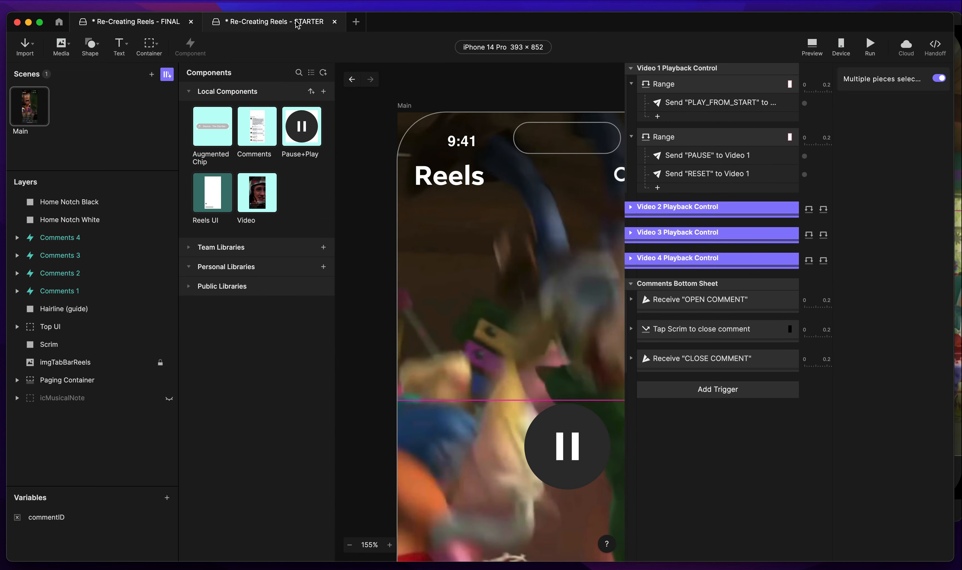
pyautogui.click(274, 22)
pyautogui.click(674, 148)
pyautogui.press('super+v')
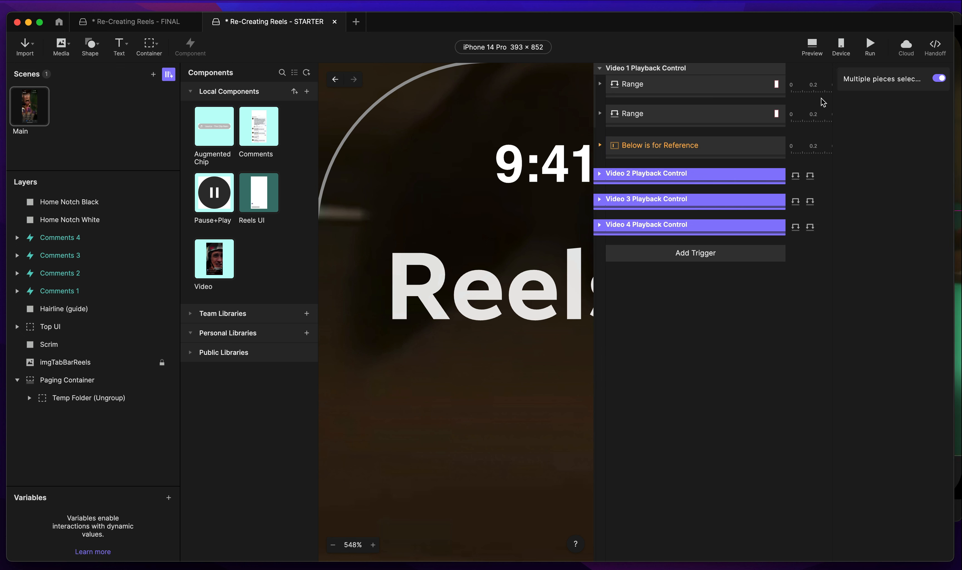
# Run the prototype in the preview with the sound muted and close the preview again.
pyautogui.click(813, 47)
pyautogui.click(957, 36)
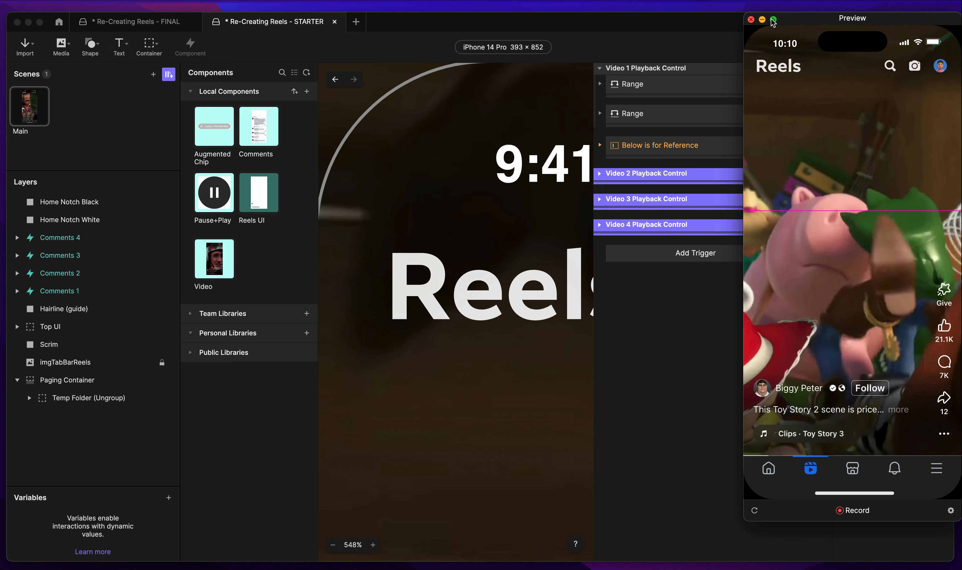
pyautogui.press('XF86AudioMute')
pyautogui.click(751, 20)
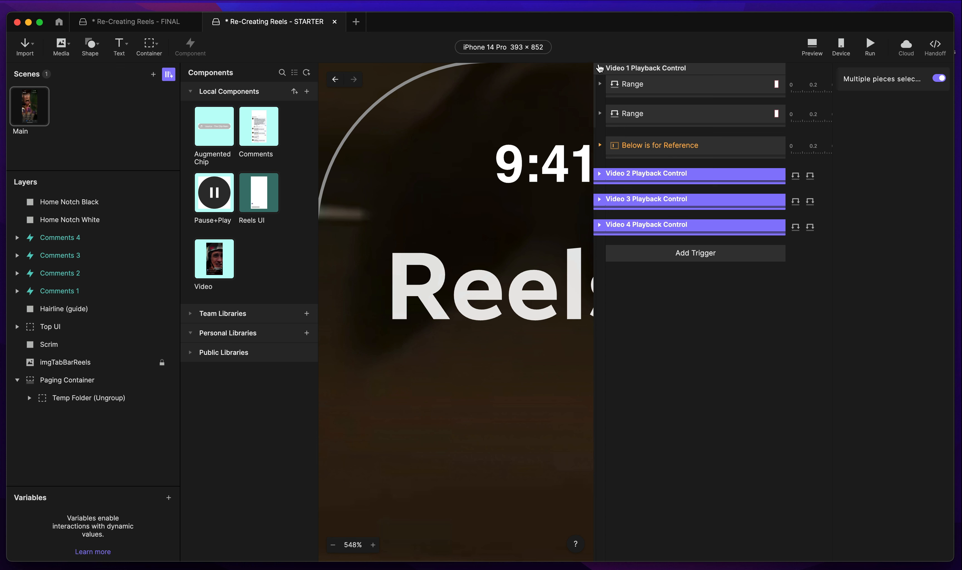
# Expand the reference Video 2 Playback Control group and collapse the Video 1 Playback Control group.
pyautogui.click(637, 176)
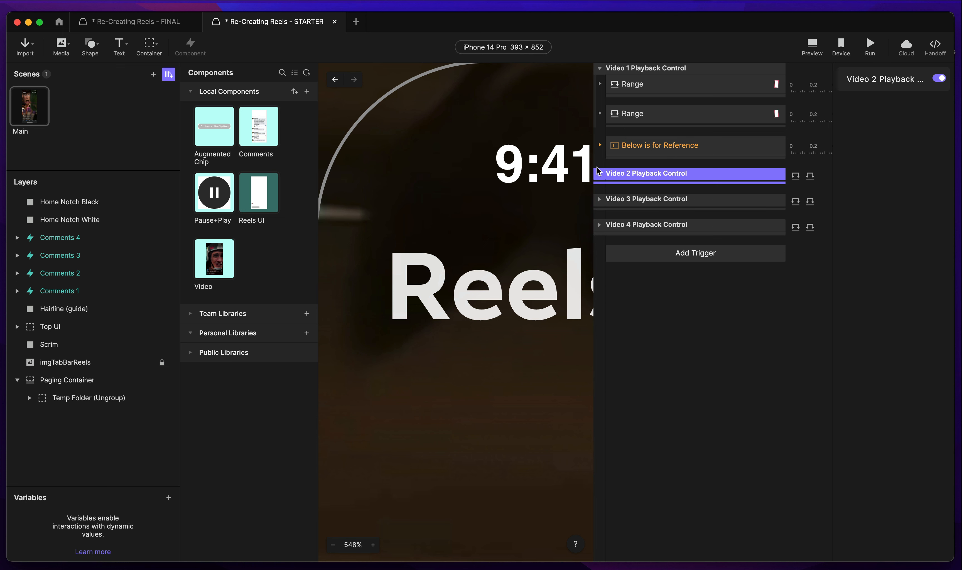
pyautogui.click(600, 174)
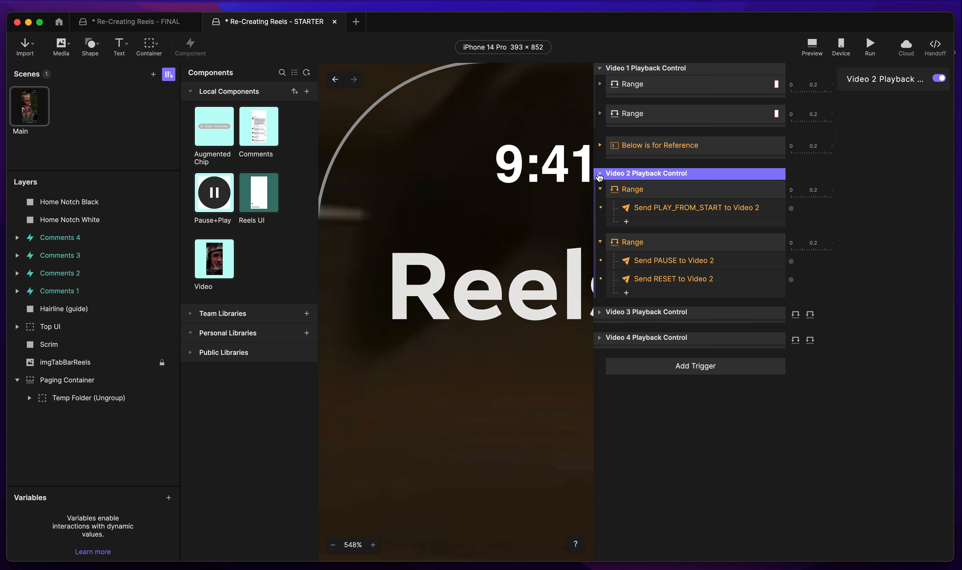
pyautogui.click(641, 70)
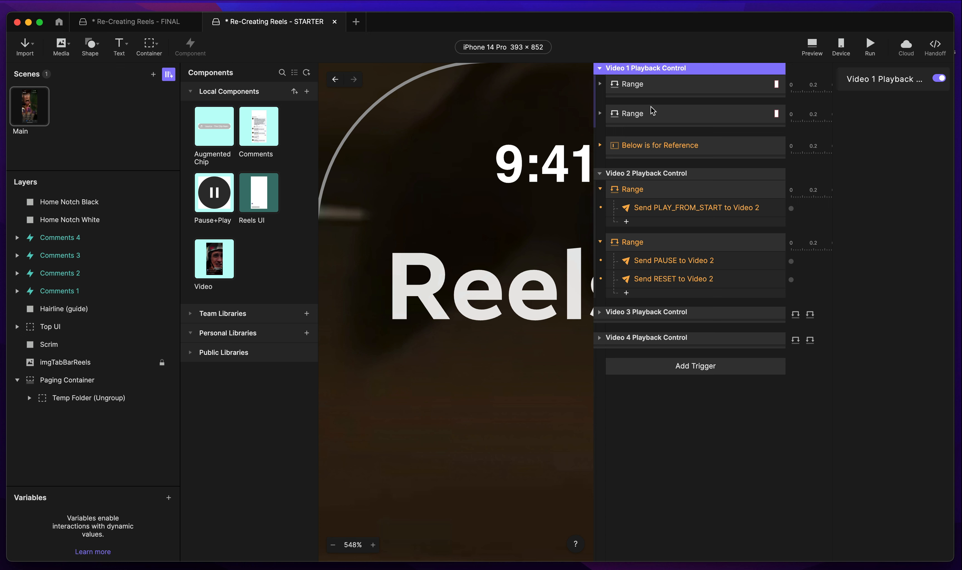
pyautogui.click(601, 69)
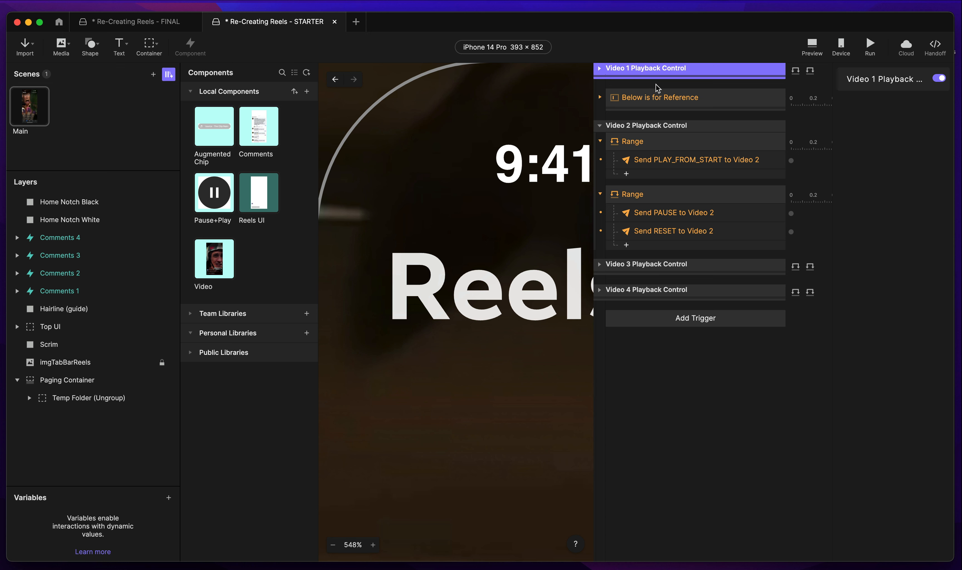
# Duplicate the Video 1 Playback Control group and rename the copy Video 2 Playback Control.
pyautogui.press('super+d')
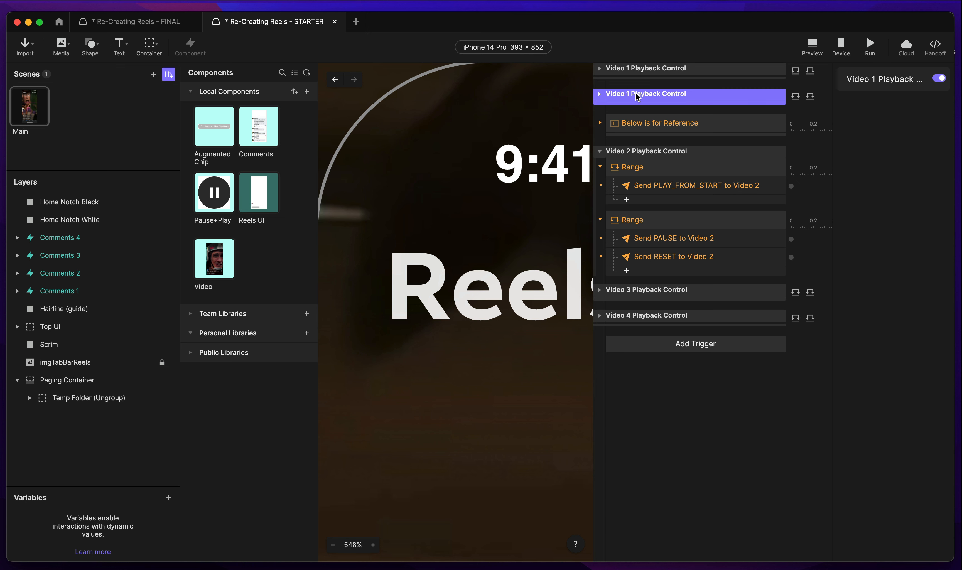
pyautogui.doubleClick(636, 97)
pyautogui.write('2')
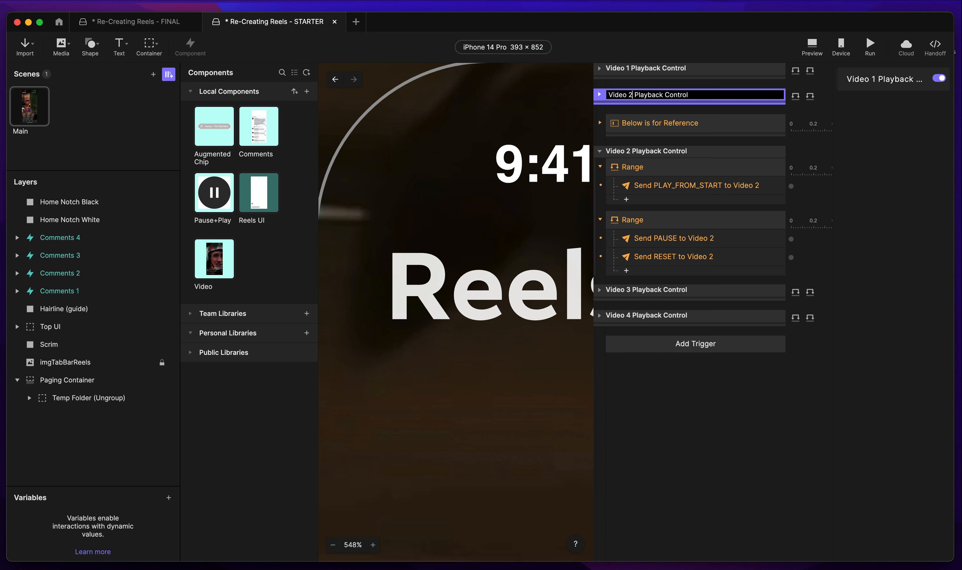
pyautogui.press('Return')
# Expand the new Video 2 Playback Control group with both its Range triggers and inspect the scroll bounds of the first reference Range.
pyautogui.click(601, 94)
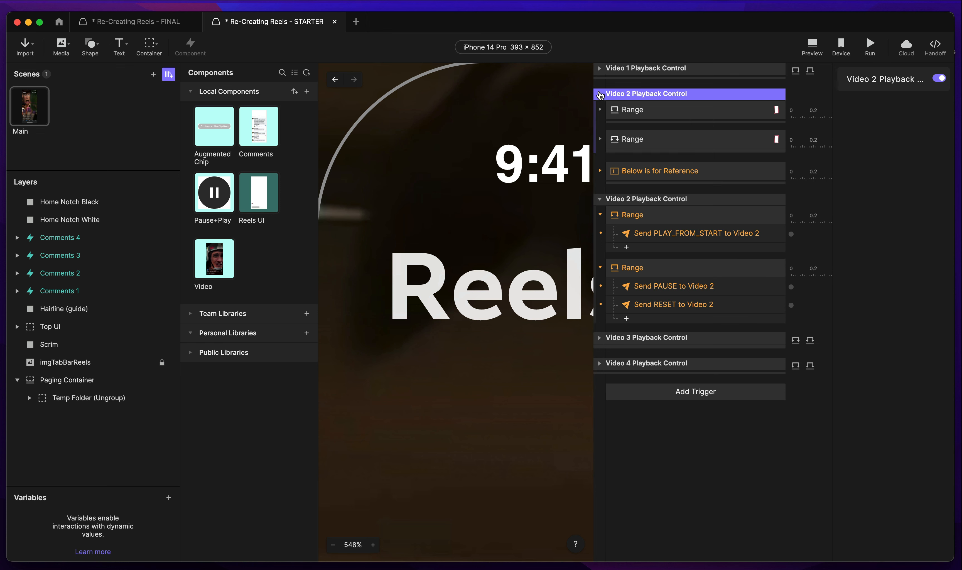
pyautogui.click(648, 114)
pyautogui.click(600, 110)
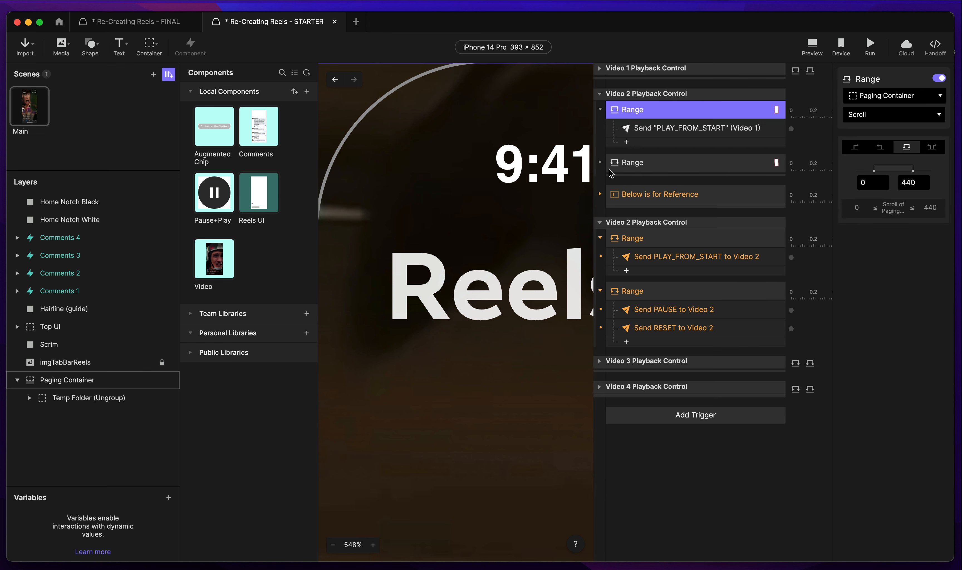
pyautogui.click(601, 163)
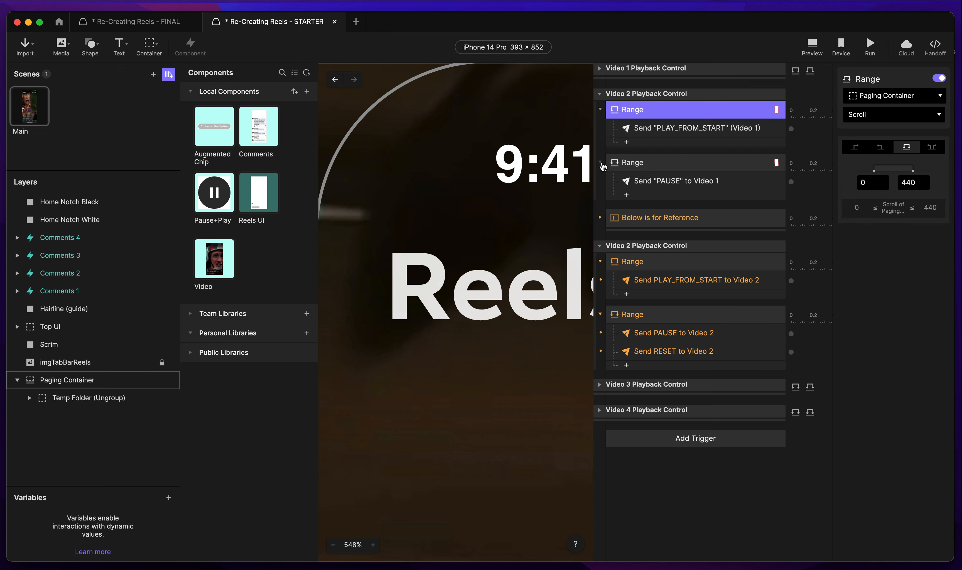
pyautogui.click(633, 247)
pyautogui.click(633, 265)
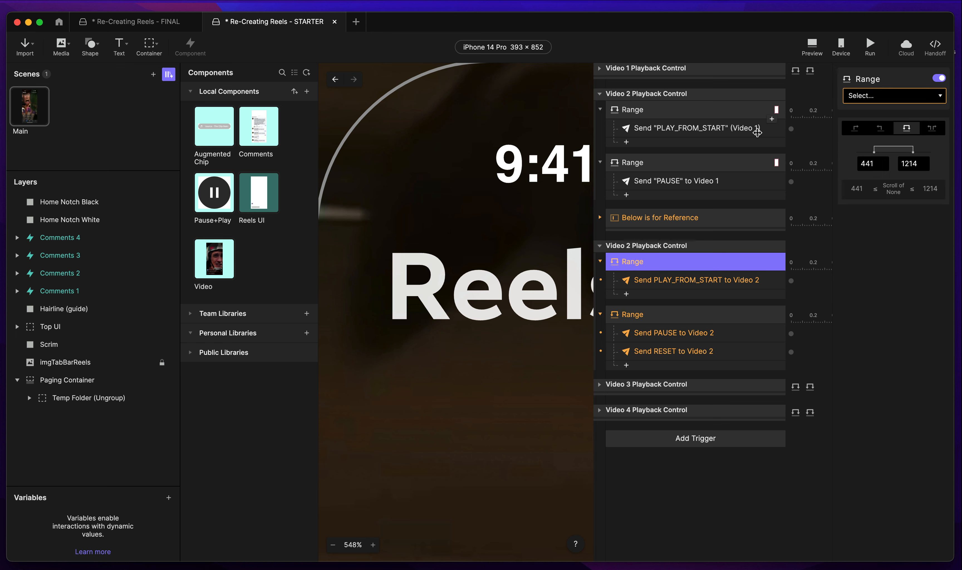
# Move the Temp Folder up to Y -440, so the border between the first and second videos meets the magenta guide.
pyautogui.click(77, 401)
pyautogui.moveTo(438, 430); pyautogui.dragTo(431, 282)
pyautogui.hscroll(-3, 431, 282)
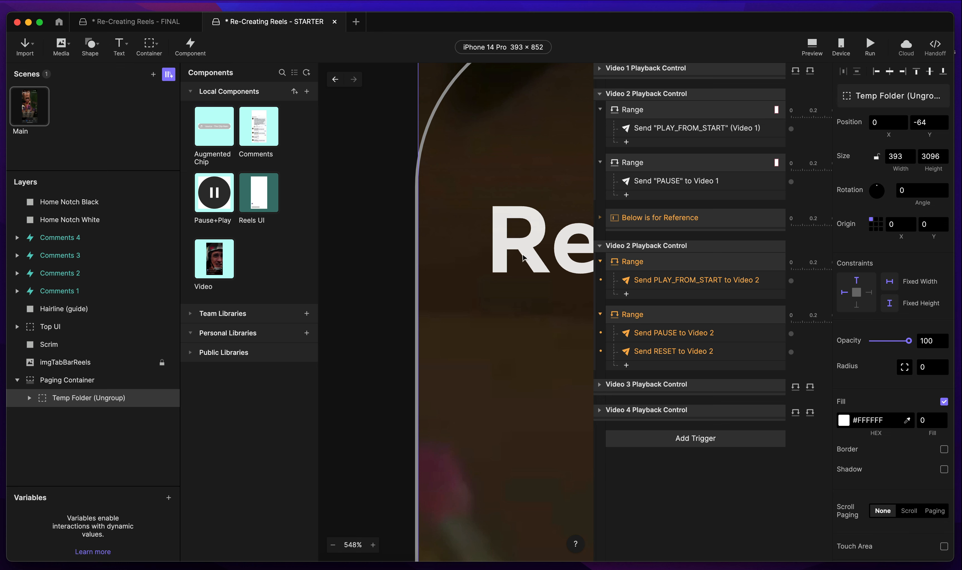
pyautogui.moveTo(486, 437); pyautogui.dragTo(483, 152)
pyautogui.scroll(-10, 483, 152)
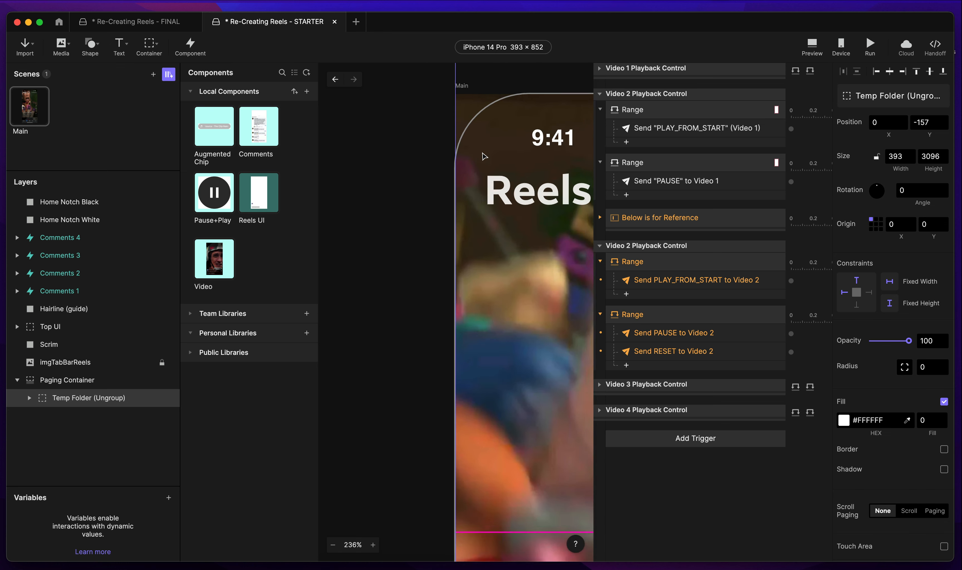
pyautogui.moveTo(520, 394); pyautogui.dragTo(516, 121)
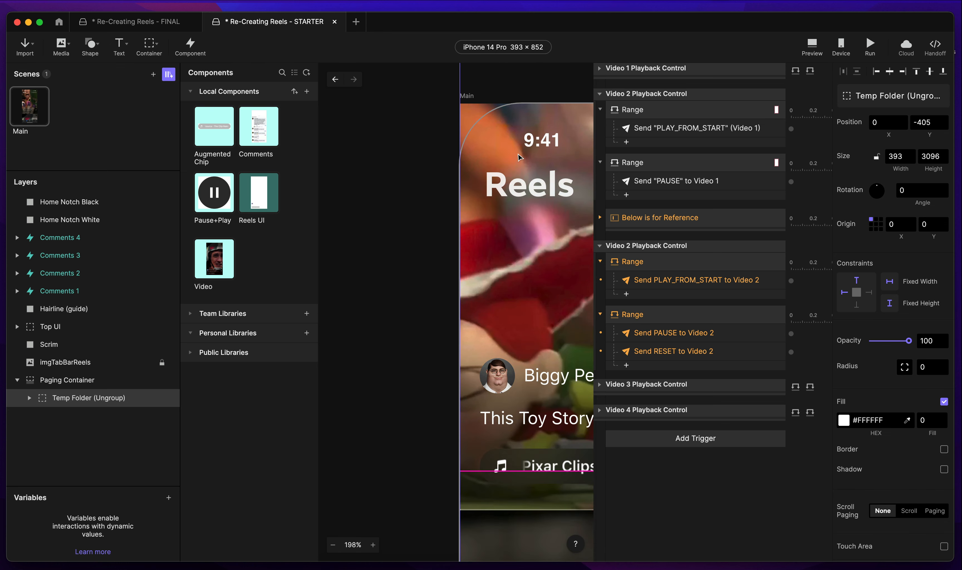
pyautogui.scroll(-6, 521, 201)
pyautogui.moveTo(489, 388); pyautogui.dragTo(488, 216)
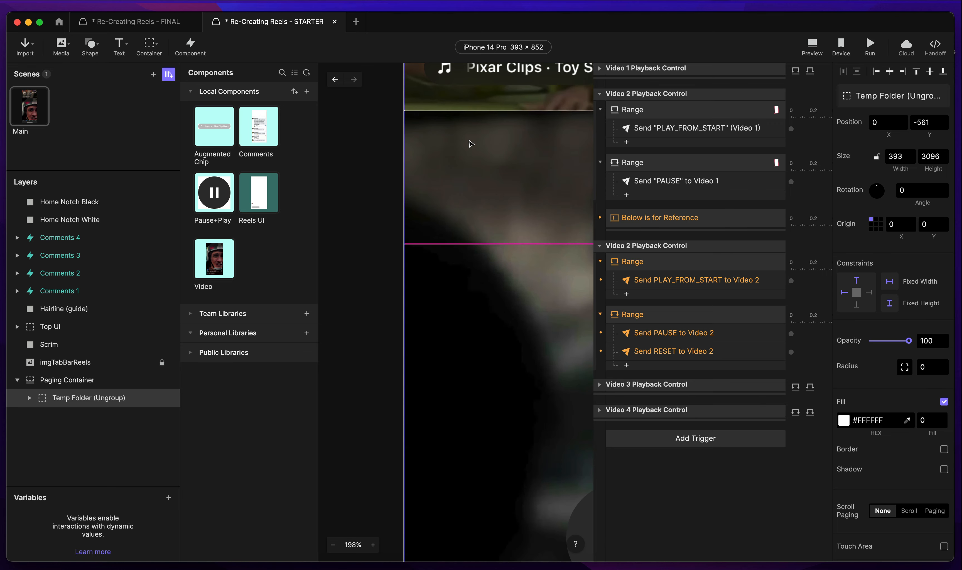
pyautogui.scroll(5, 470, 143)
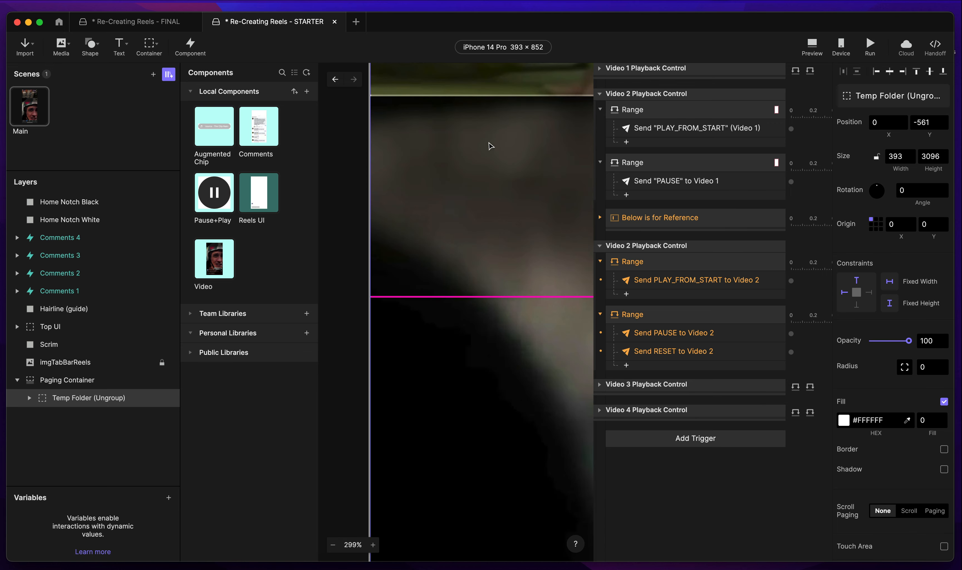
pyautogui.moveTo(469, 132); pyautogui.dragTo(469, 332)
pyautogui.scroll(7, 469, 329)
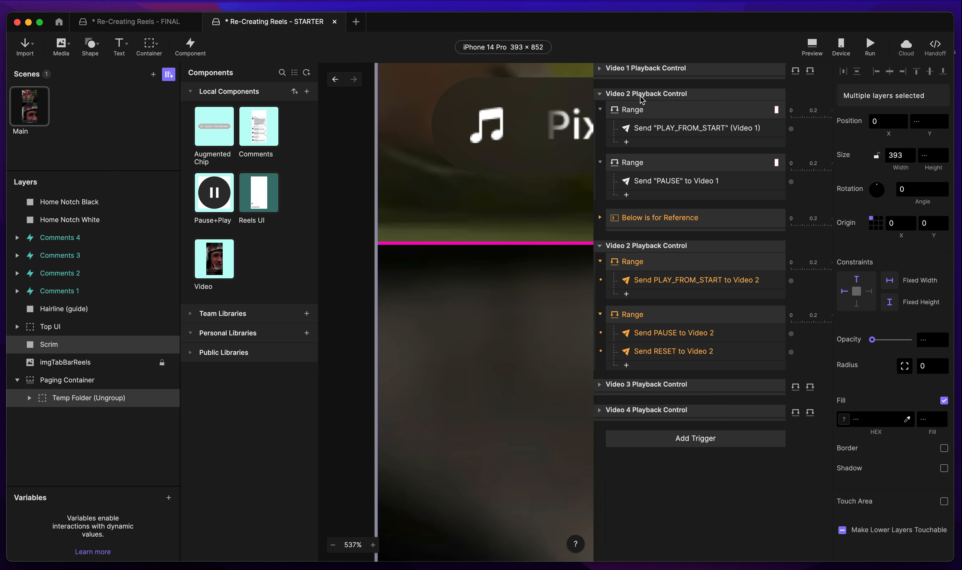
# Set the first Range trigger in the new Video 2 group to start at 441 and clear its upper bound.
pyautogui.click(640, 111)
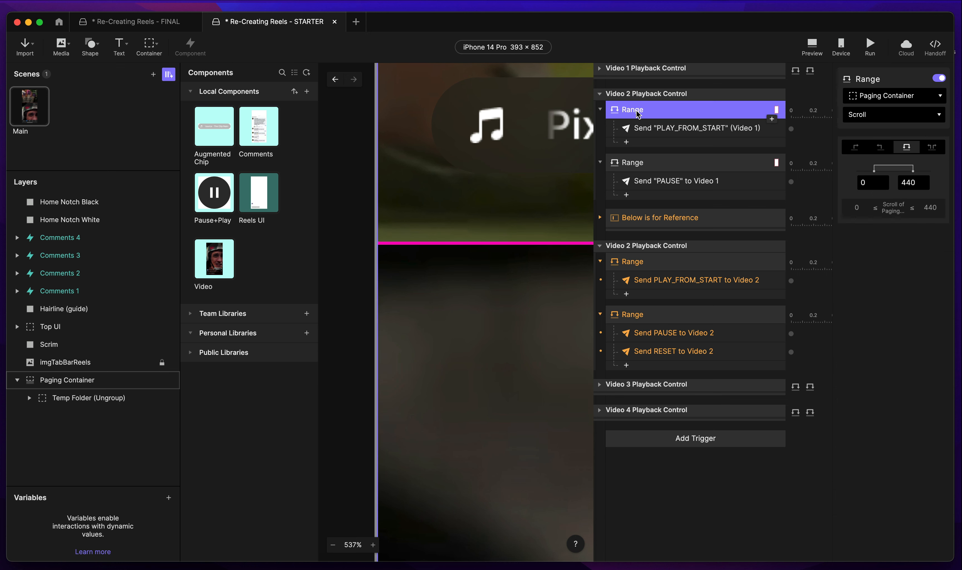
pyautogui.click(871, 182)
pyautogui.write('441')
pyautogui.press('Tab')
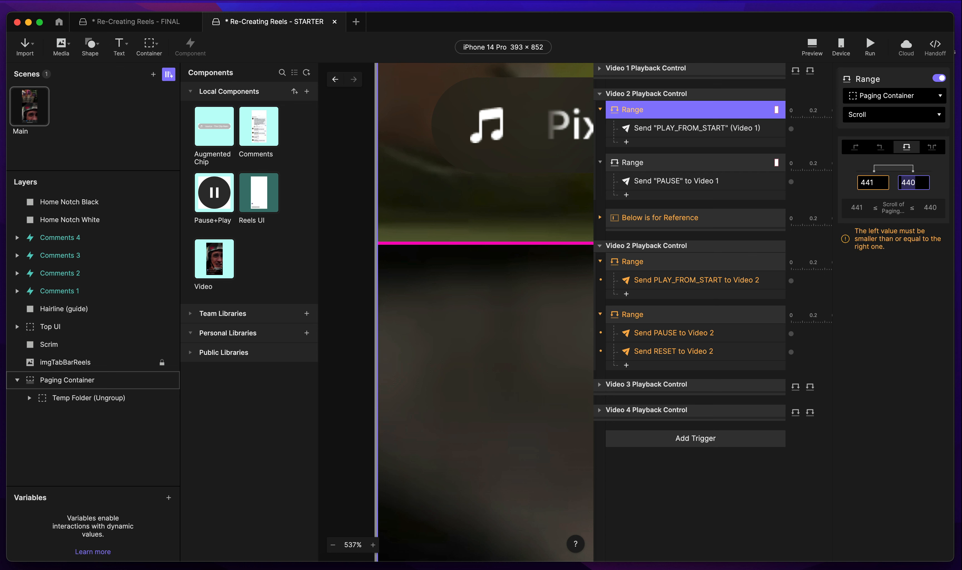
pyautogui.write('0')
pyautogui.press('Return')
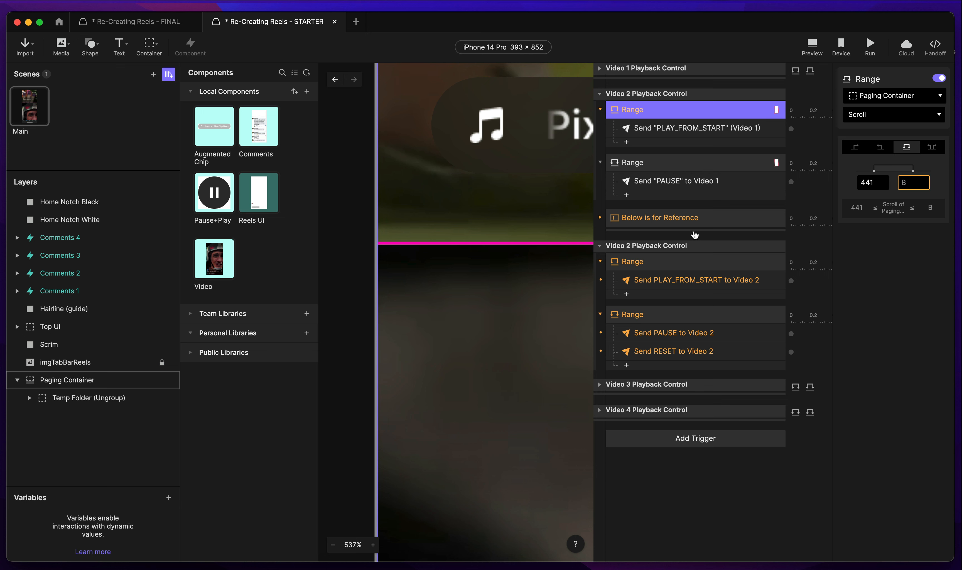
# Compare the new Range trigger's bounds with the reference Video 2 Range and the Temp Folder's Y position.
pyautogui.click(647, 263)
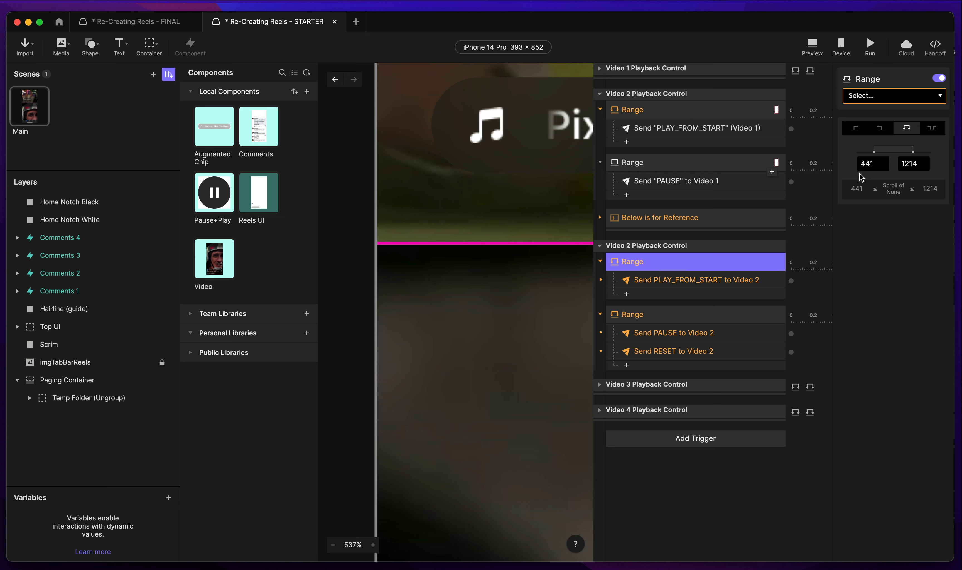
pyautogui.click(668, 134)
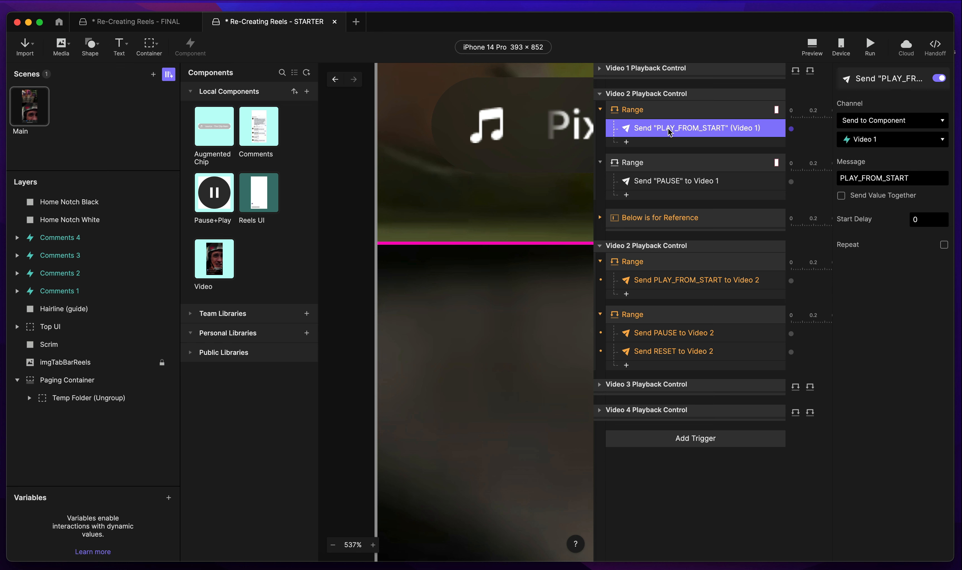
pyautogui.click(666, 111)
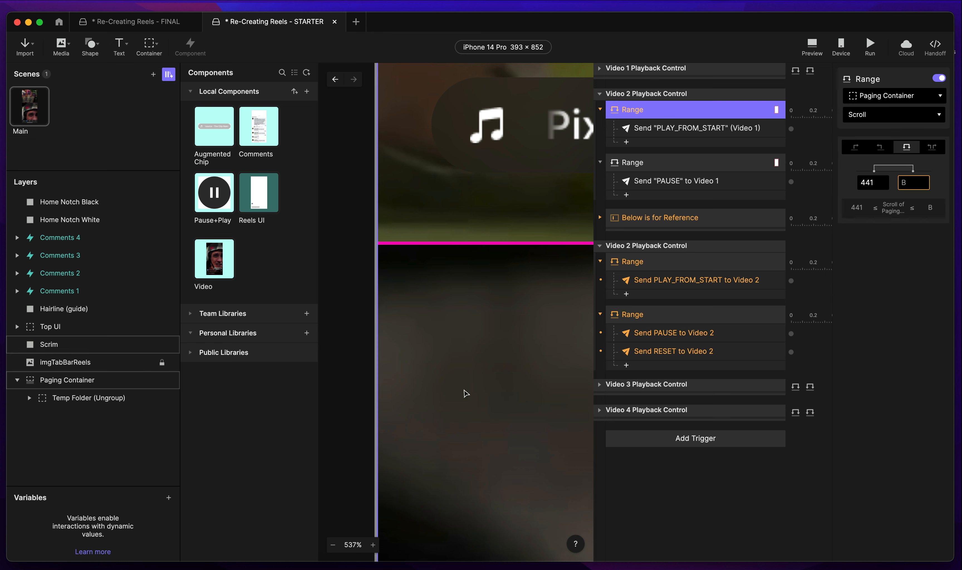
pyautogui.click(79, 399)
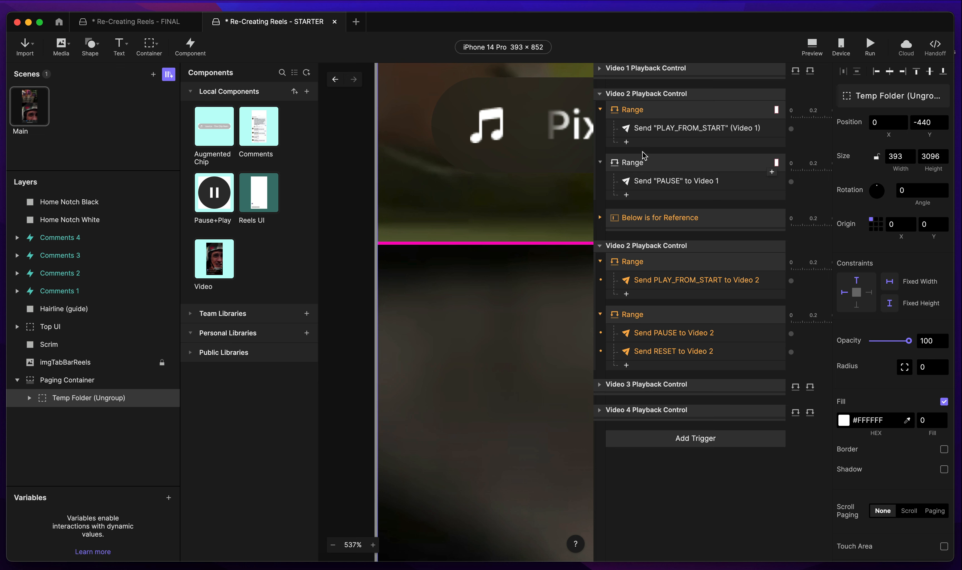
pyautogui.click(640, 111)
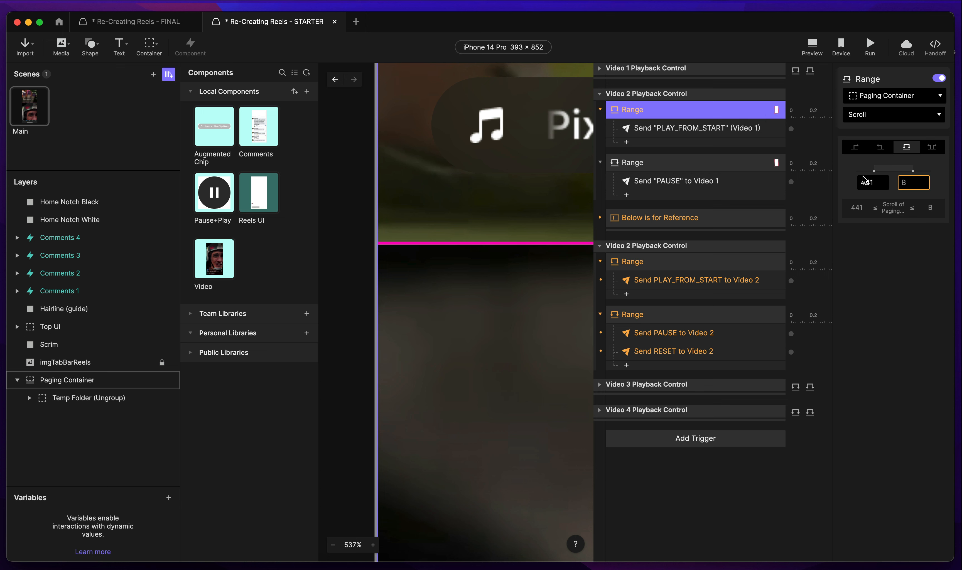
# Reset the accidentally moved Scrim layer's Y position to 0.
pyautogui.click(556, 438)
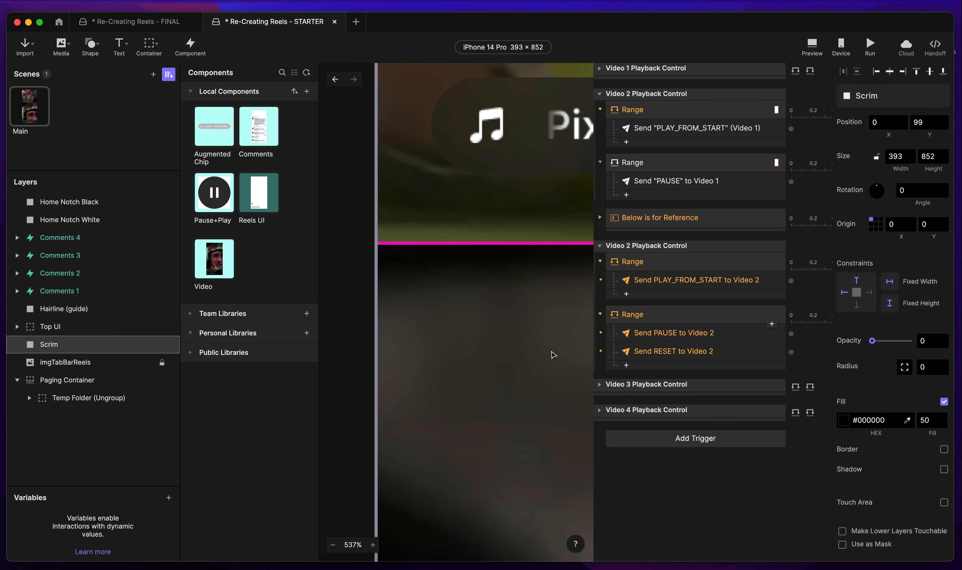
pyautogui.press('super+z')
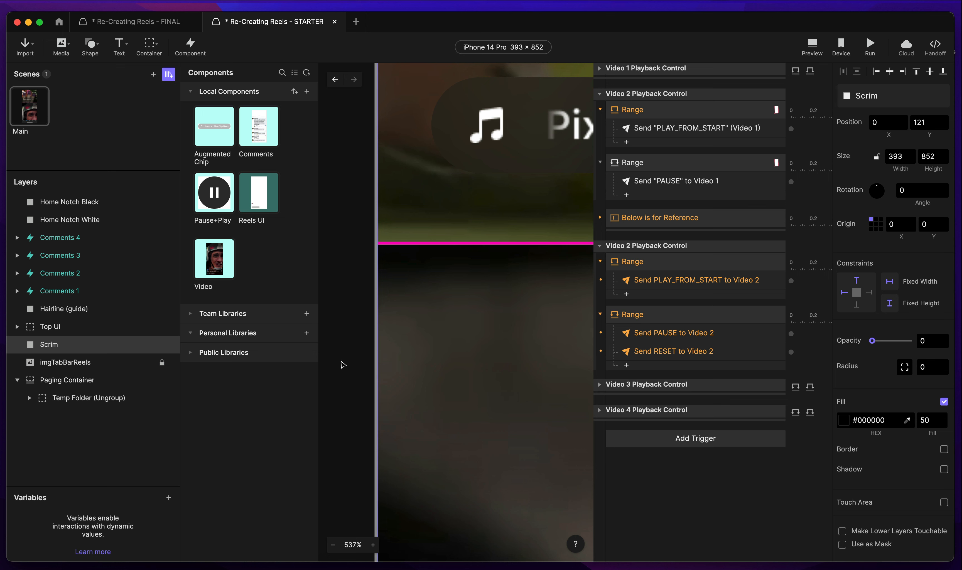
pyautogui.click(924, 122)
pyautogui.doubleClick(923, 122)
pyautogui.write('0')
pyautogui.press('Return')
# Move the Temp Folder up to Y -1214, so the border between the second and third videos meets the magenta guide.
pyautogui.click(77, 397)
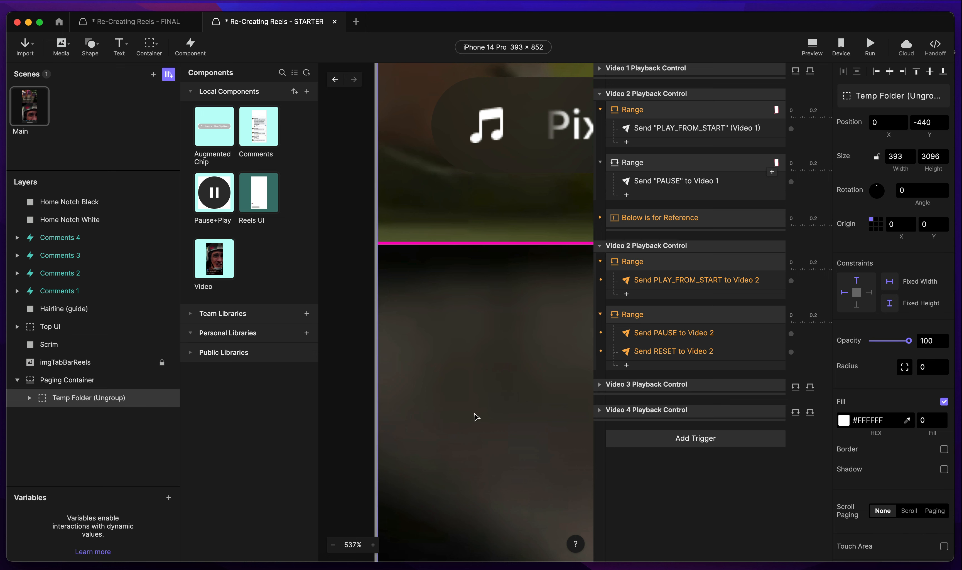
pyautogui.moveTo(475, 414); pyautogui.dragTo(462, 203)
pyautogui.moveTo(467, 458); pyautogui.dragTo(461, 231)
pyautogui.moveTo(496, 409); pyautogui.dragTo(504, 142)
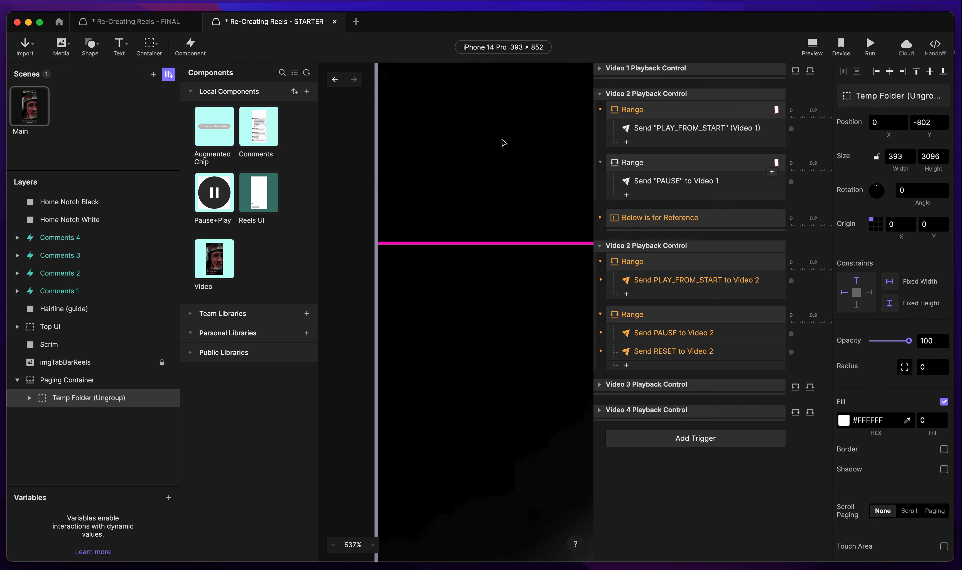
pyautogui.moveTo(493, 439); pyautogui.dragTo(500, 89)
pyautogui.moveTo(490, 450); pyautogui.dragTo(492, 116)
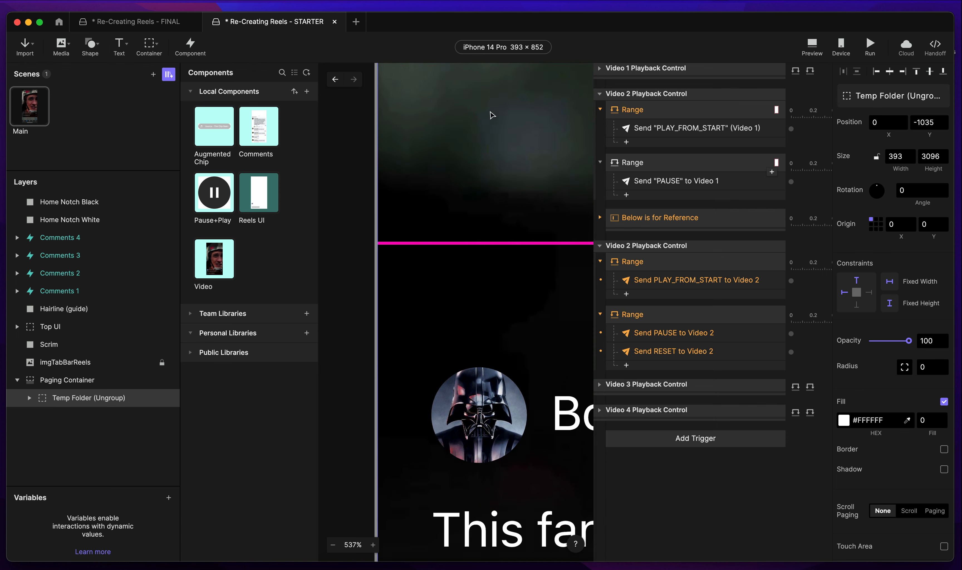
pyautogui.moveTo(491, 355); pyautogui.dragTo(490, 337)
pyautogui.moveTo(489, 234); pyautogui.dragTo(484, 113)
pyautogui.moveTo(459, 409)
pyautogui.mouseDown()
pyautogui.moveTo(460, 152)
pyautogui.moveTo(461, 173)
pyautogui.mouseUp()
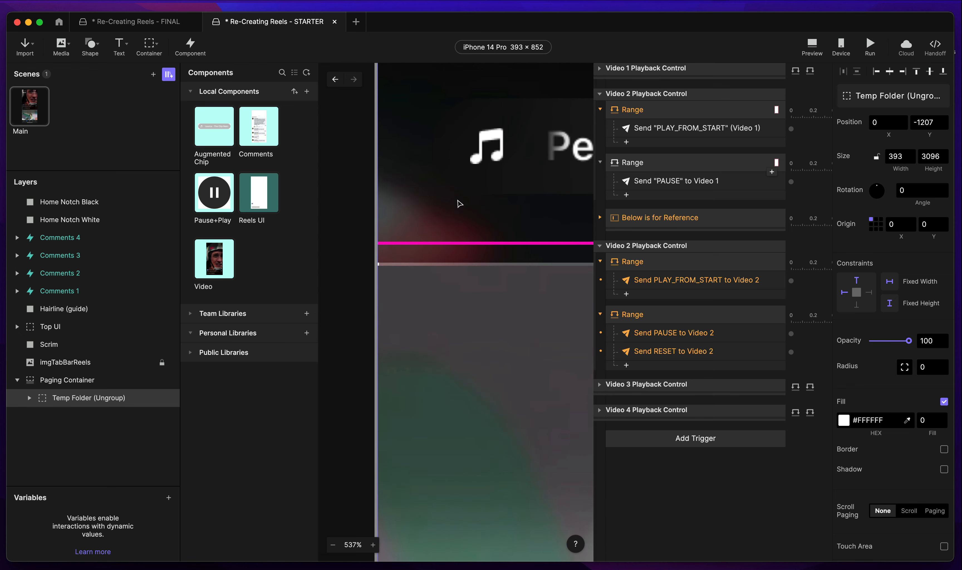
pyautogui.moveTo(447, 324); pyautogui.dragTo(448, 313)
pyautogui.press('Up')
pyautogui.press('Up')
pyautogui.press('Up')
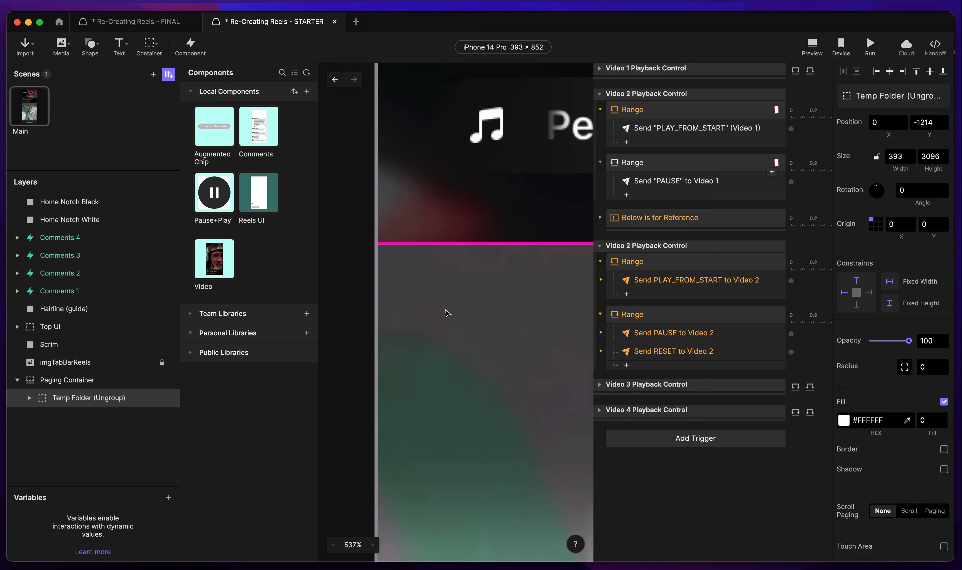
pyautogui.doubleClick(915, 122)
# Set the upper bound of the first Range trigger in the new Video 2 group to 1214.
pyautogui.click(675, 185)
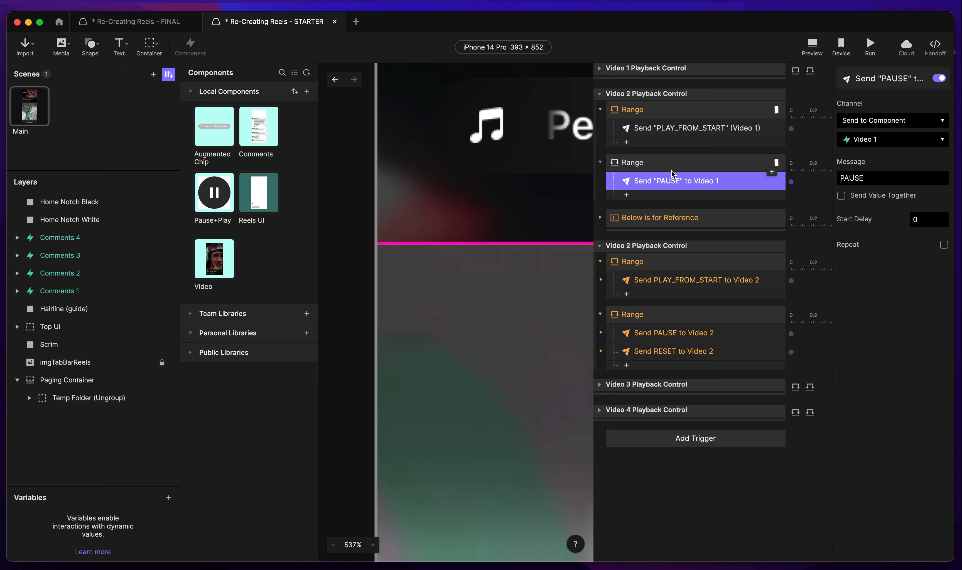
pyautogui.click(672, 164)
pyautogui.click(660, 114)
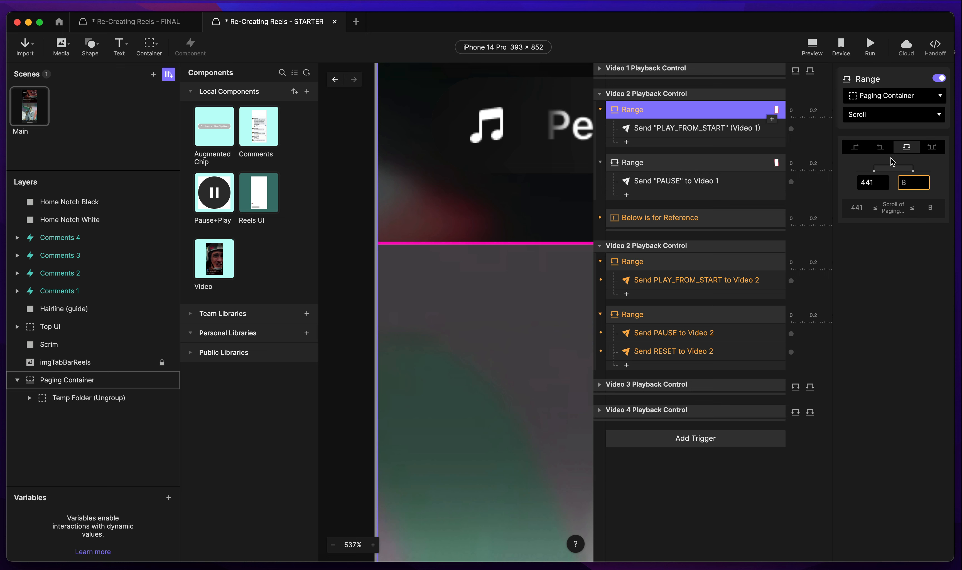
pyautogui.click(906, 182)
pyautogui.write('1214')
pyautogui.press('Return')
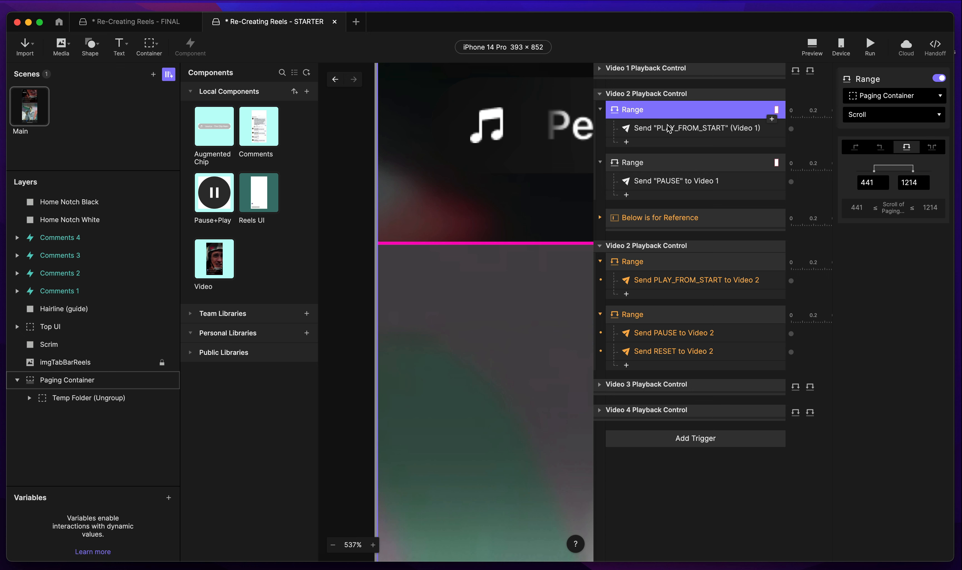
# Rename that Range's play response as Send "PLAY_FROM_START" (Video 2) and make it send to the Video 2 component.
pyautogui.doubleClick(653, 132)
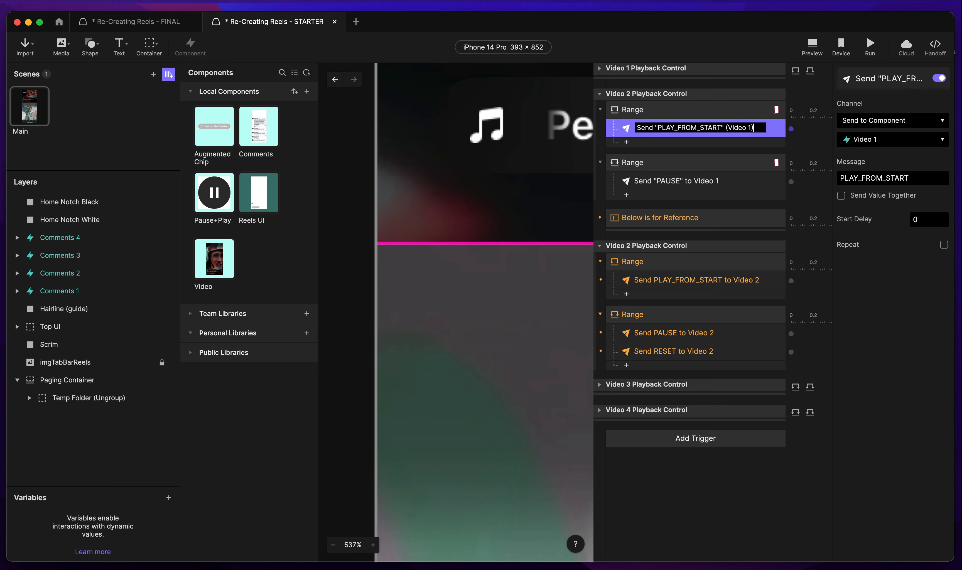
pyautogui.write('2')
pyautogui.press('Return')
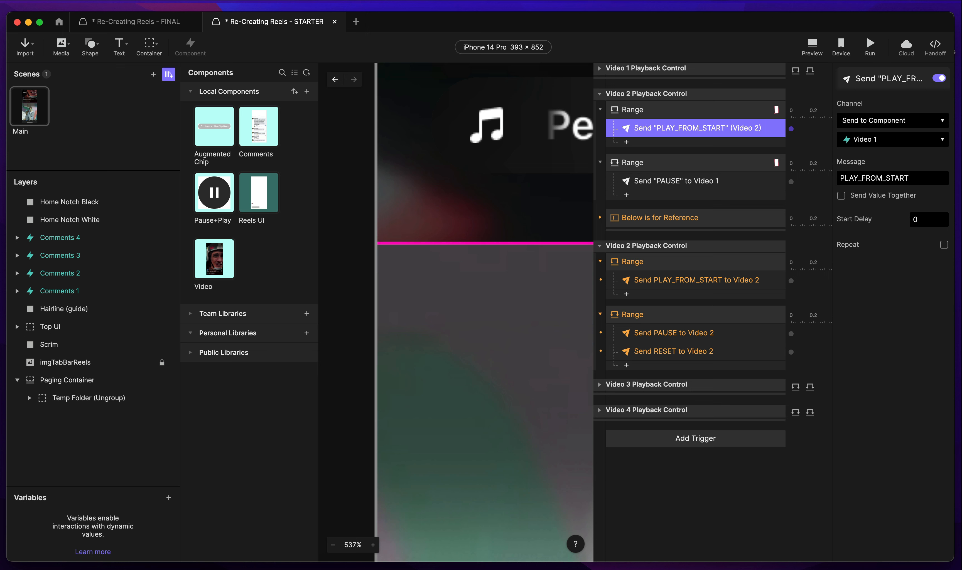
pyautogui.click(884, 138)
pyautogui.click(894, 249)
pyautogui.click(676, 109)
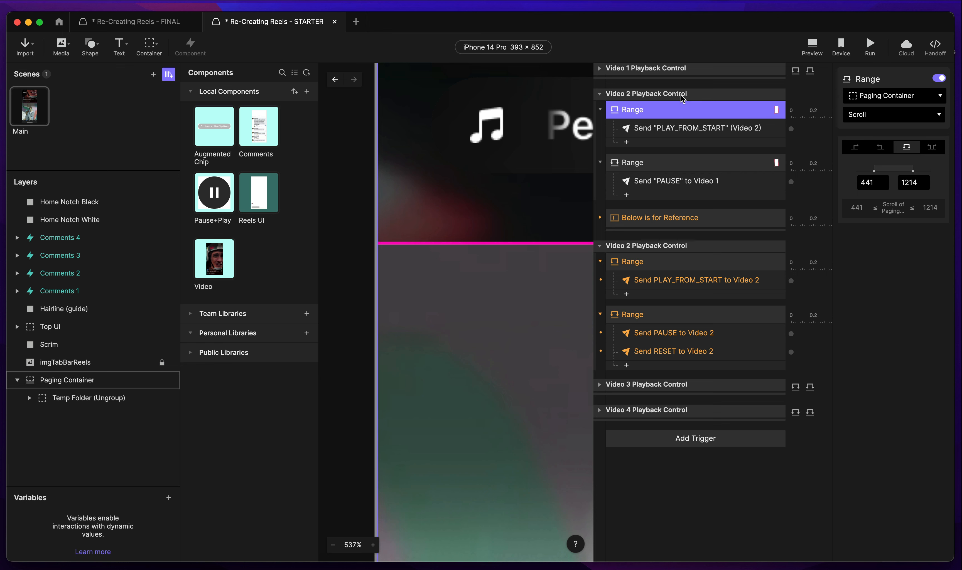
pyautogui.click(682, 95)
pyautogui.click(680, 110)
pyautogui.click(676, 128)
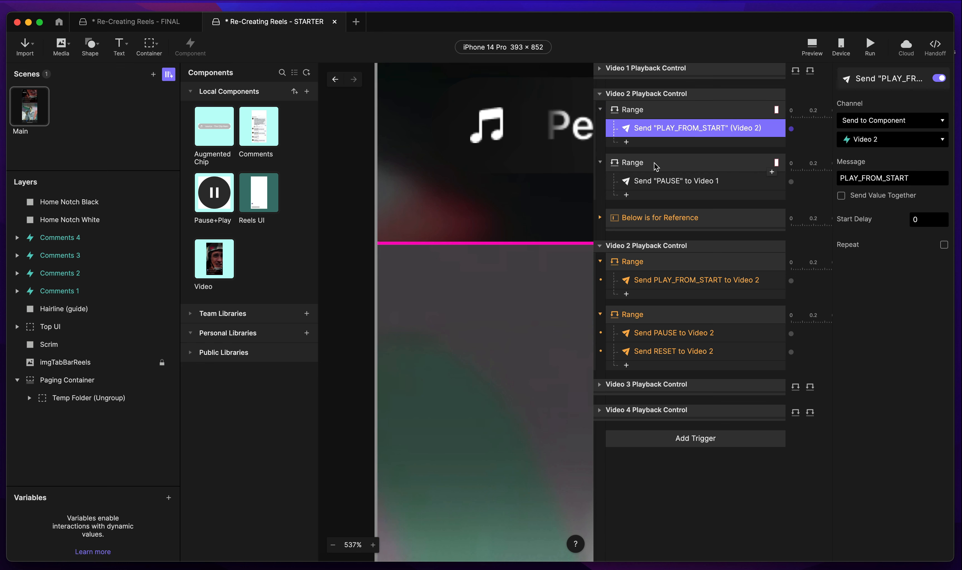
pyautogui.click(681, 162)
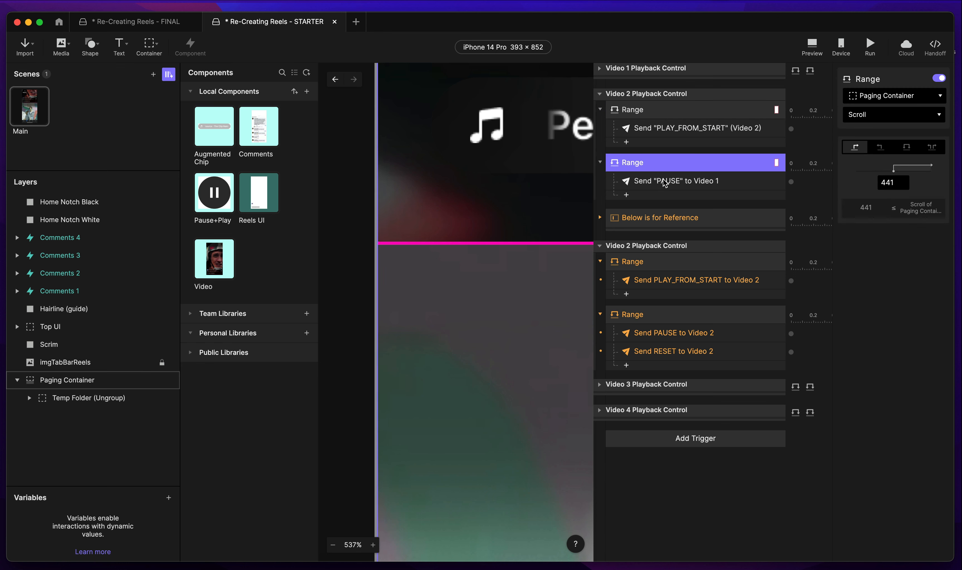
pyautogui.click(680, 182)
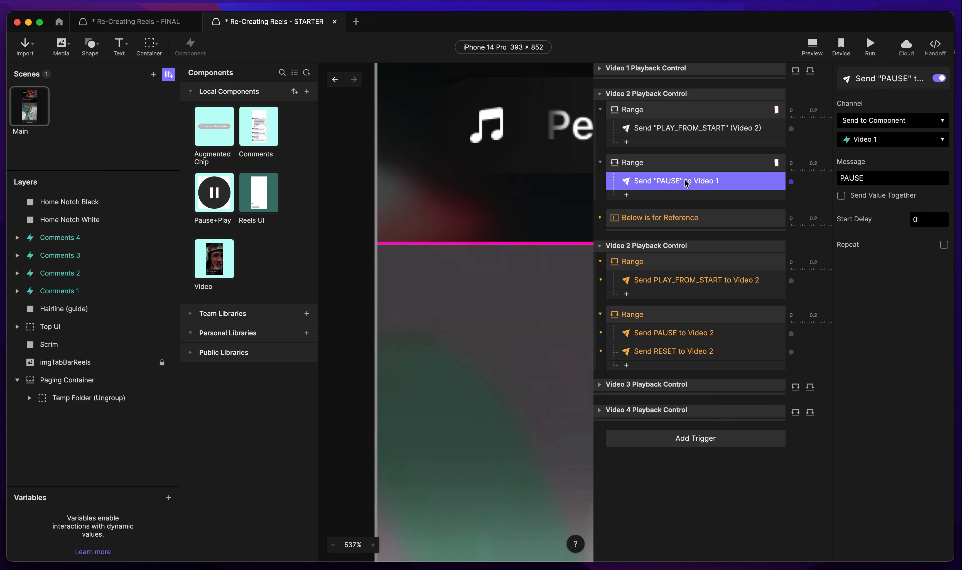
pyautogui.click(667, 163)
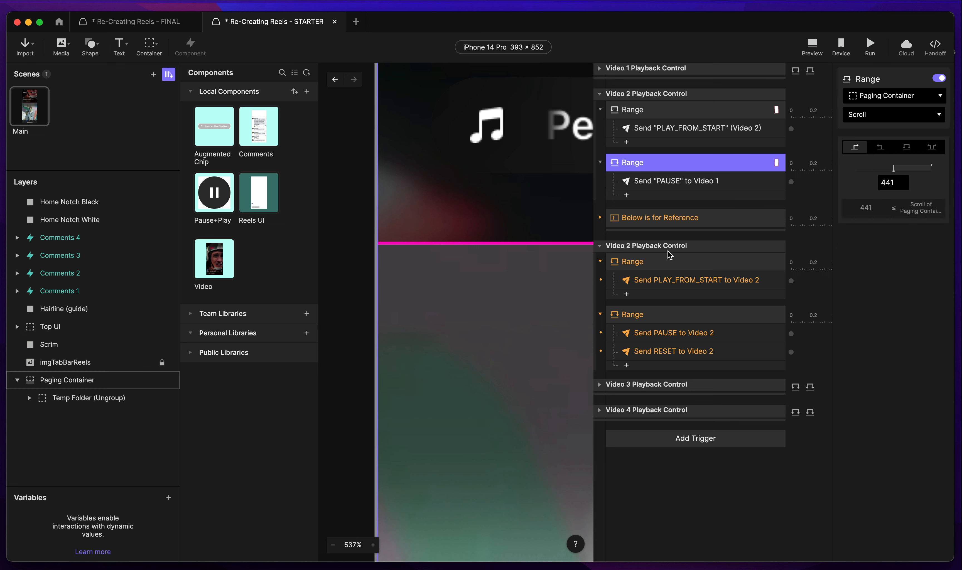
pyautogui.click(644, 262)
pyautogui.press('BackSpace')
pyautogui.click(644, 262)
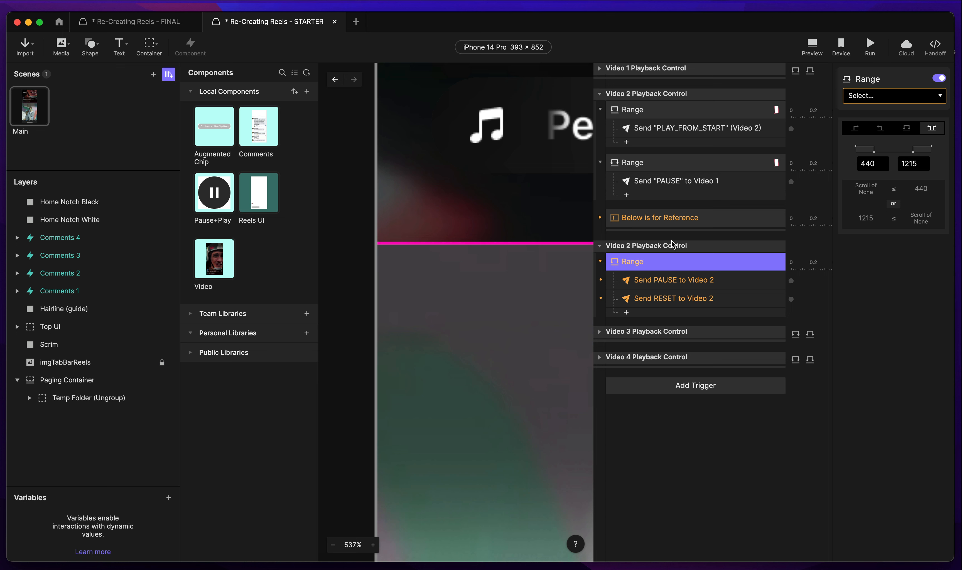
pyautogui.press('super+z')
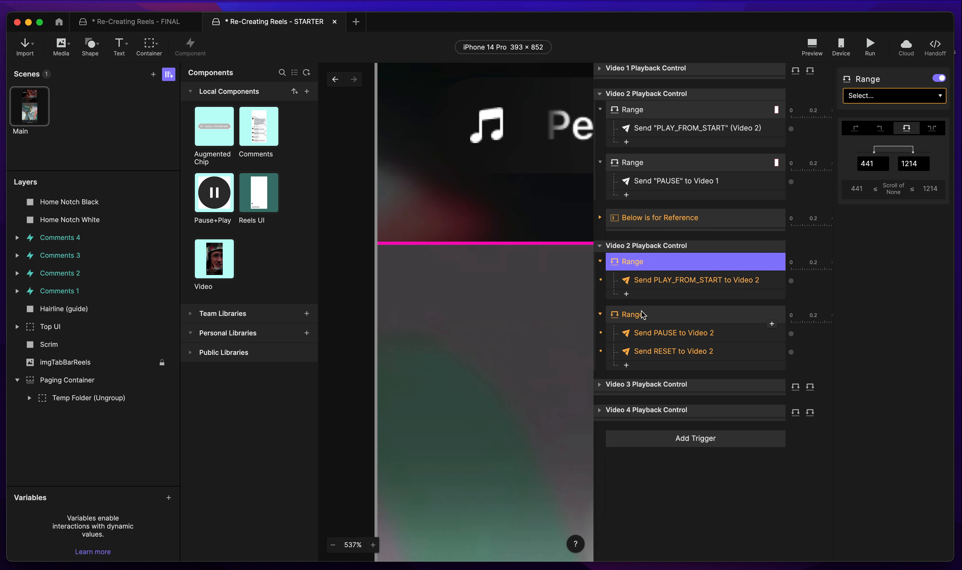
# Switch the new Video 2 group's second Range trigger to the outside-range condition, matching the reference Range.
pyautogui.click(640, 319)
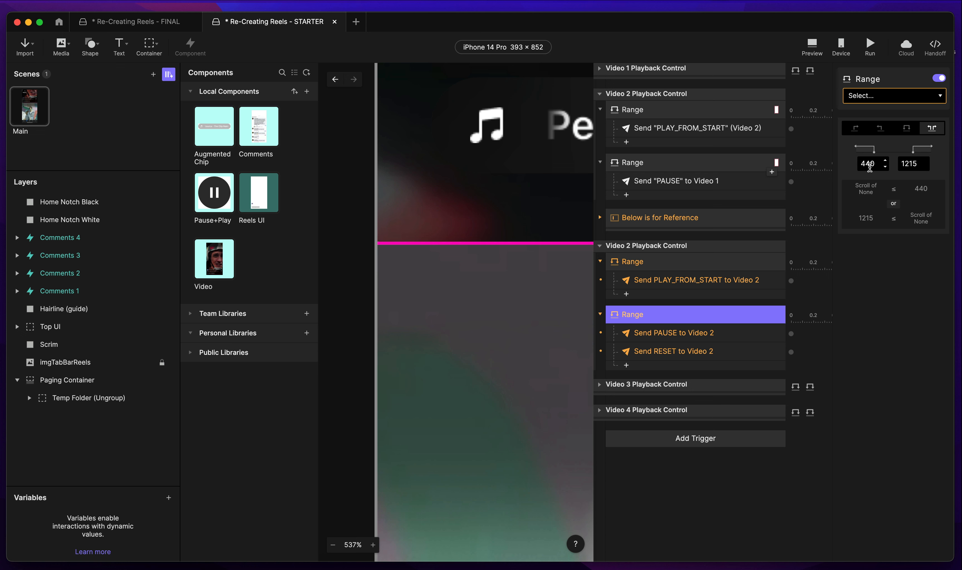
pyautogui.click(669, 166)
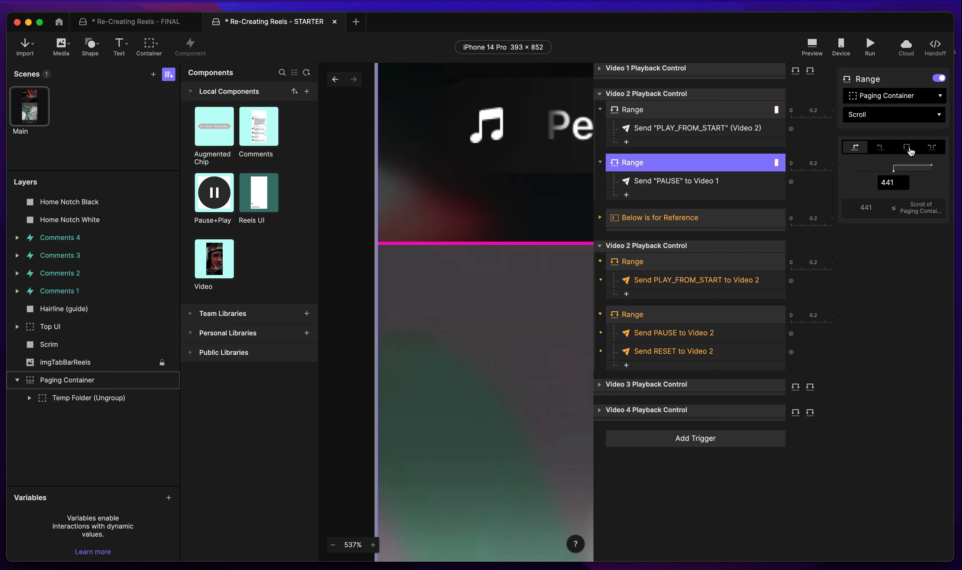
pyautogui.click(932, 147)
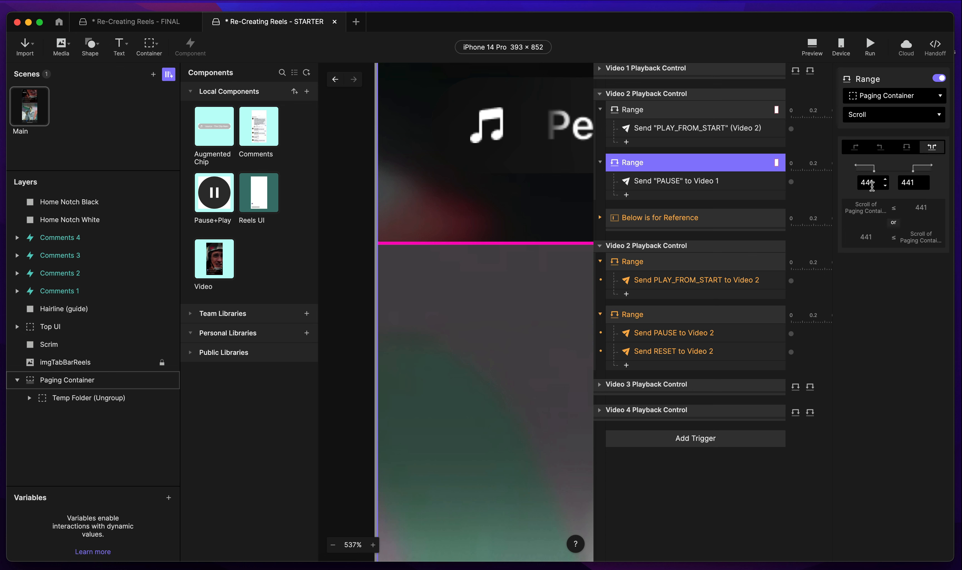
pyautogui.click(868, 183)
# Set the second Range trigger's bounds to 440 and 1215, following the reference, and check them against the first Range.
pyautogui.click(653, 262)
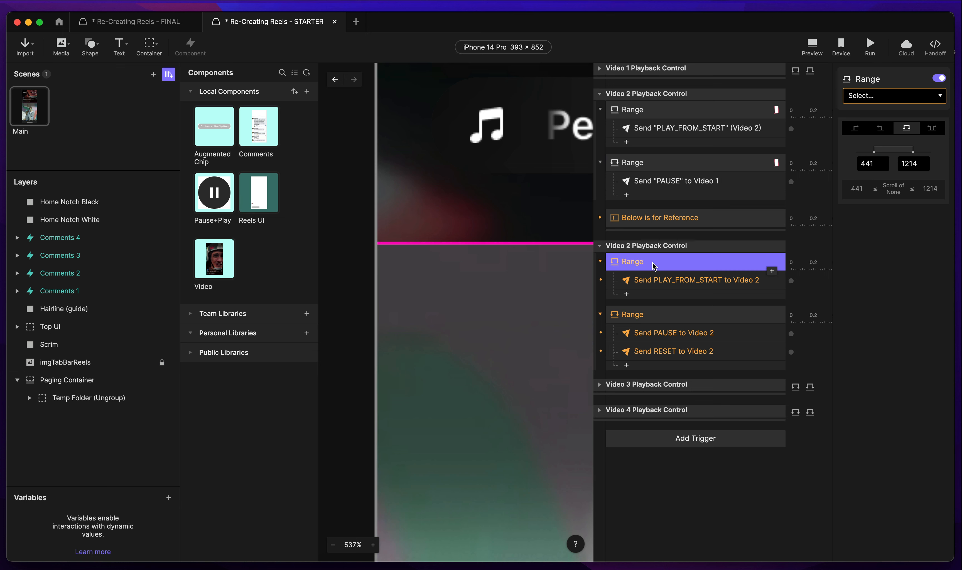
pyautogui.click(648, 318)
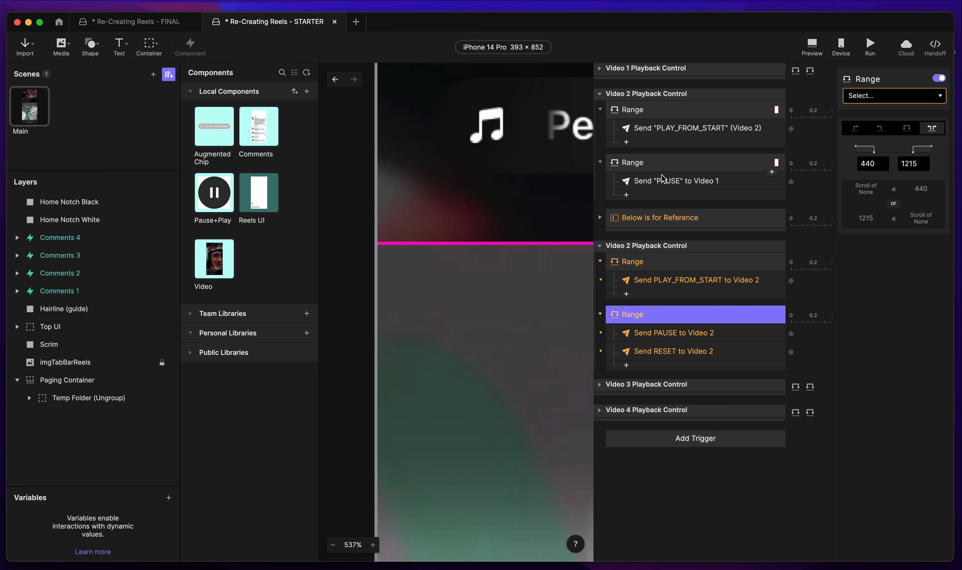
pyautogui.click(660, 163)
pyautogui.click(871, 182)
pyautogui.write('0')
pyautogui.press('Tab')
pyautogui.write('1')
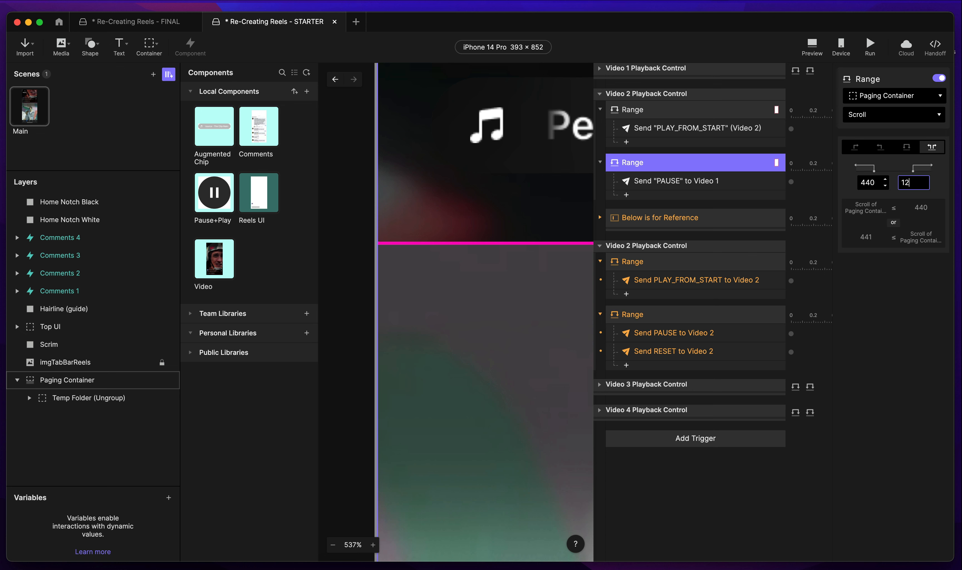
pyautogui.press('Return')
pyautogui.click(674, 110)
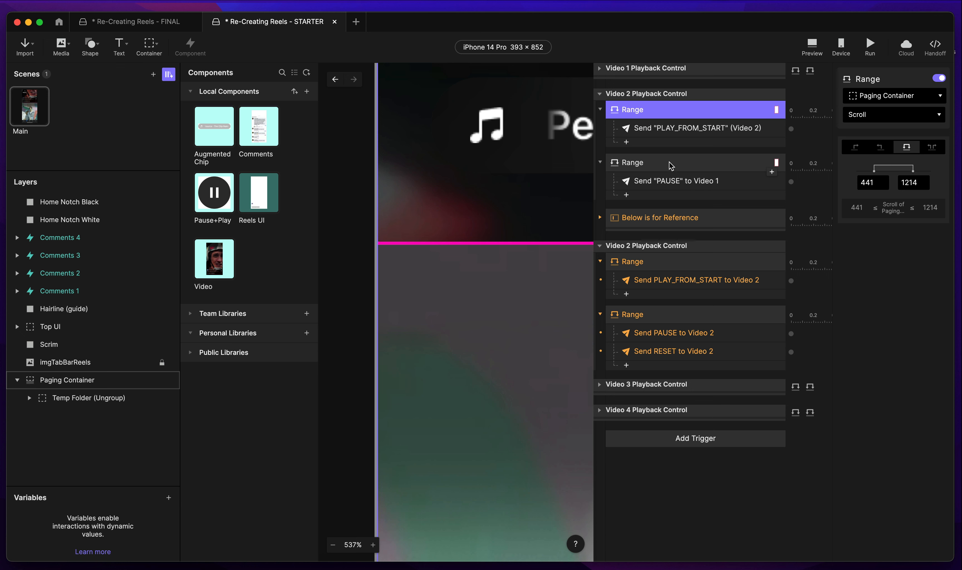
pyautogui.click(643, 164)
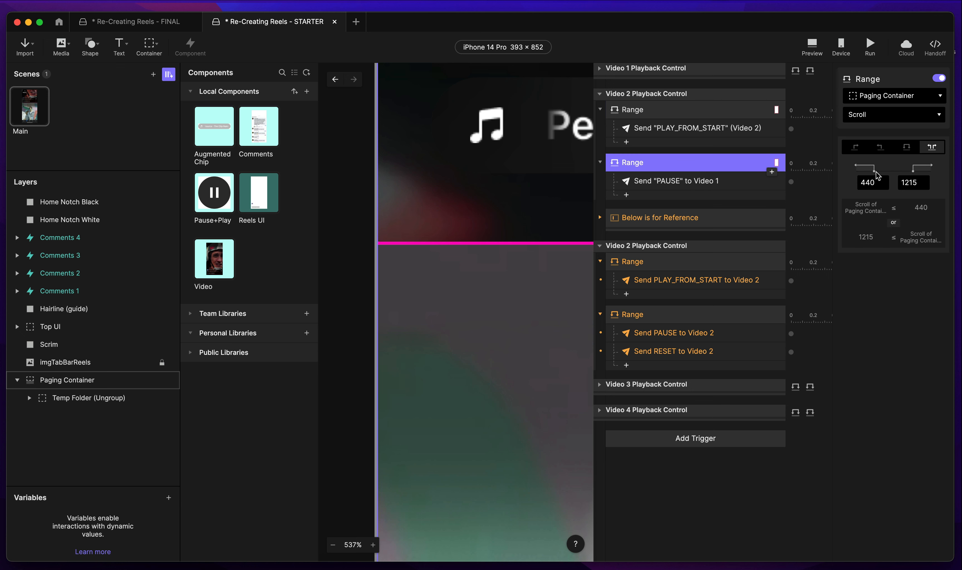
# Rename the second Range's response as Send "PAUSE" to Video 2 and make it send to the Video 2 component.
pyautogui.click(665, 182)
pyautogui.doubleClick(665, 182)
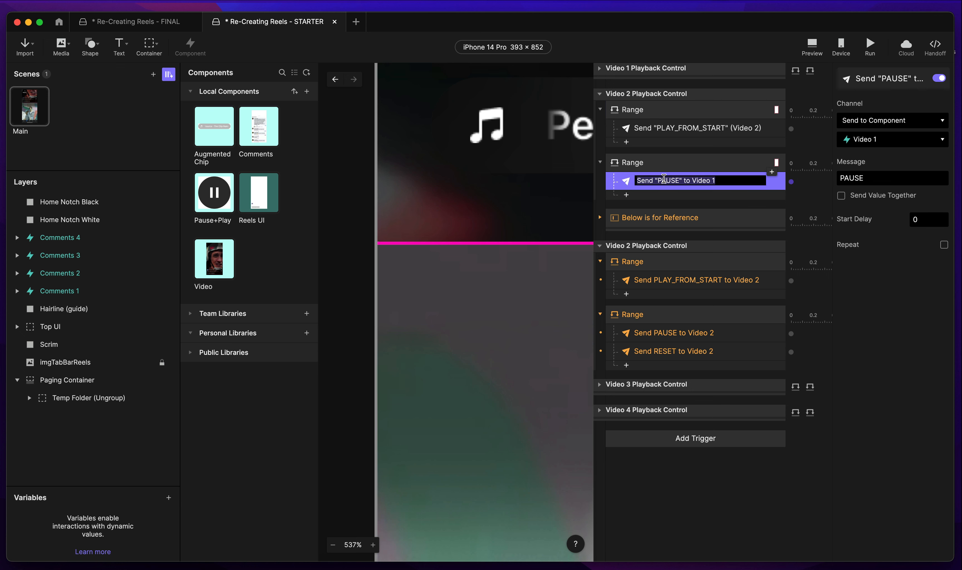
pyautogui.press('Right')
pyautogui.press('BackSpace')
pyautogui.press('Return')
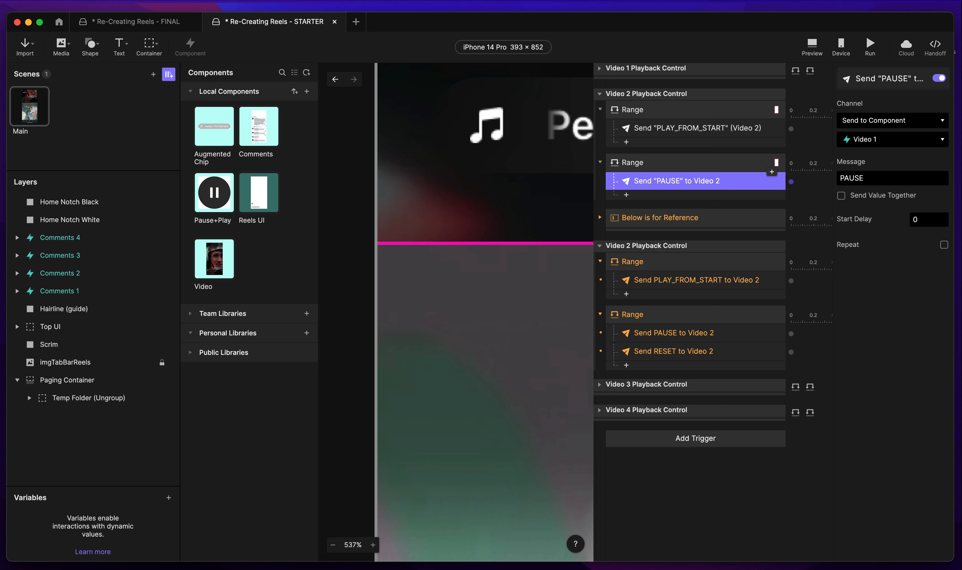
pyautogui.click(858, 141)
pyautogui.click(880, 250)
# Delete the reference Video 2 Playback Control group below the Below is for Reference marker.
pyautogui.click(673, 218)
pyautogui.click(657, 245)
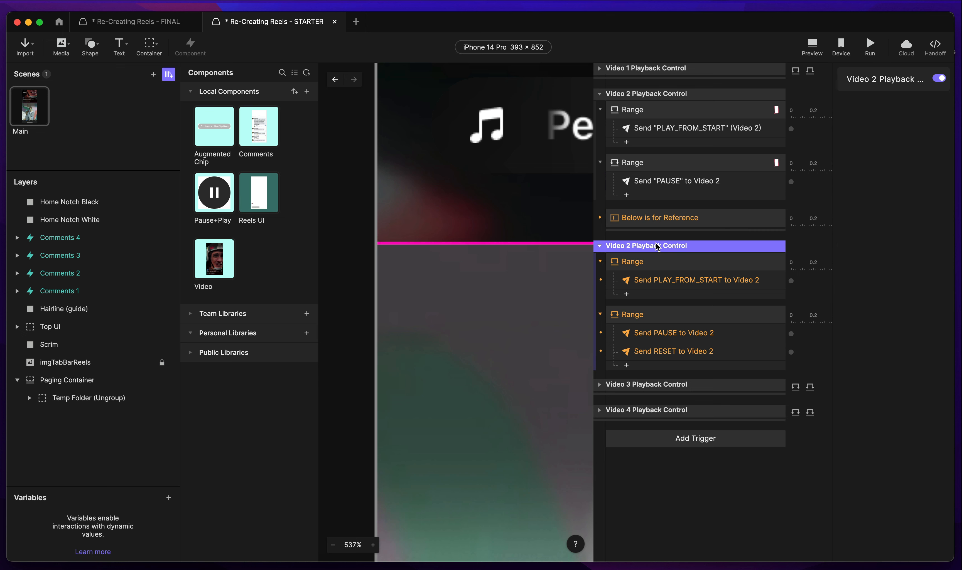
pyautogui.press('BackSpace')
# Copy the reference Video 3 and Video 4 Playback Control groups and paste them directly after the collapsed Video 2 group.
pyautogui.click(646, 250)
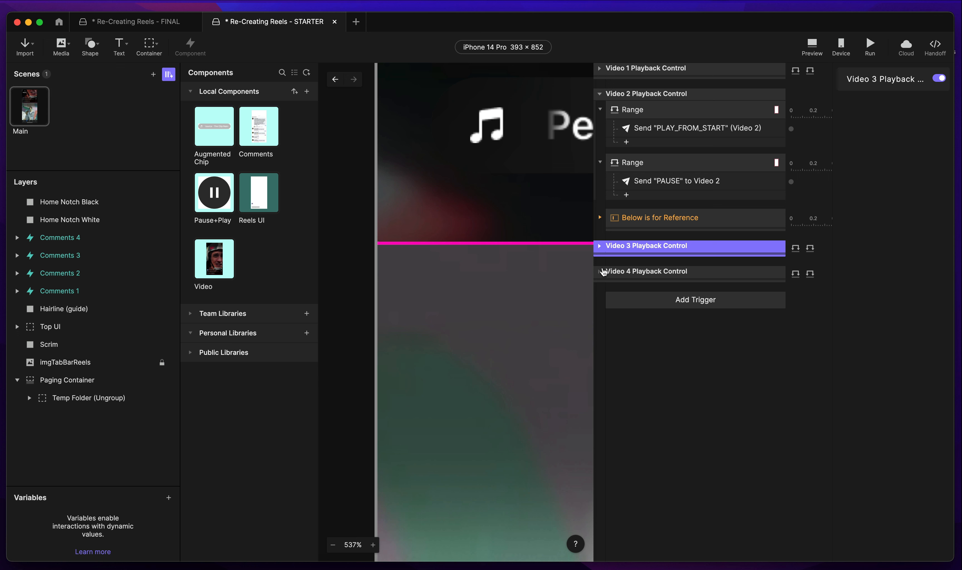
pyautogui.click(602, 271)
pyautogui.click(600, 247)
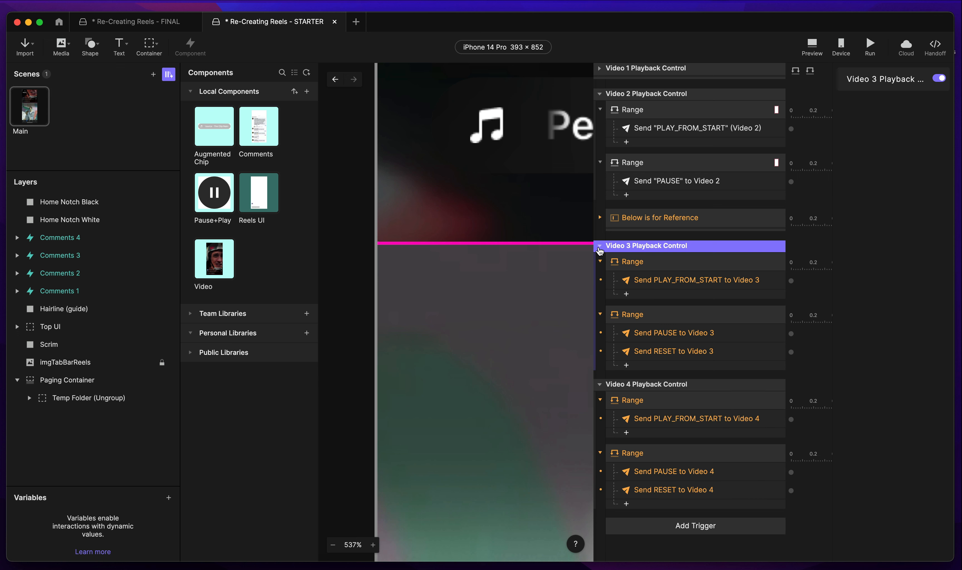
pyautogui.click(600, 247)
pyautogui.click(601, 271)
pyautogui.keyDown('shift'); pyautogui.click(624, 275); pyautogui.keyUp('shift')
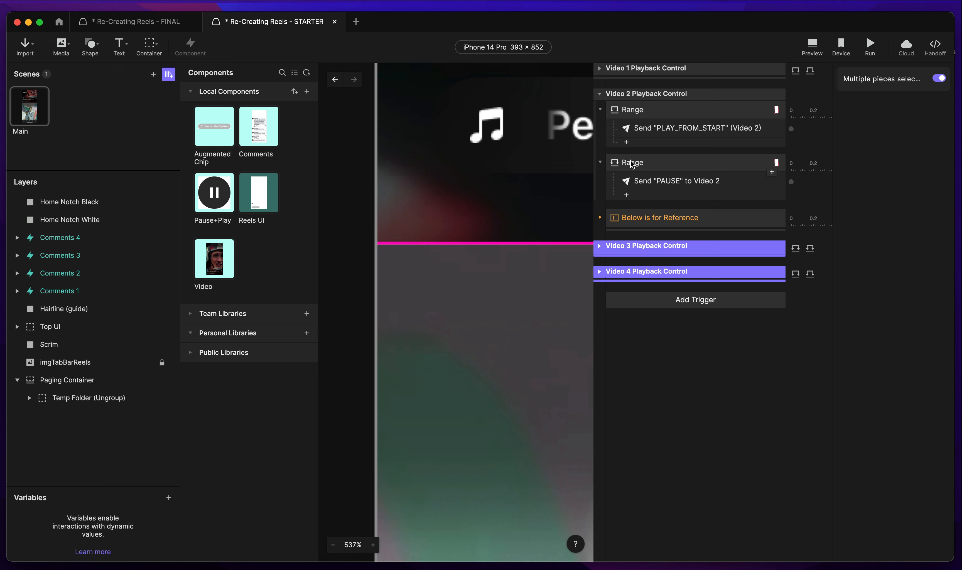
pyautogui.click(640, 97)
pyautogui.click(599, 94)
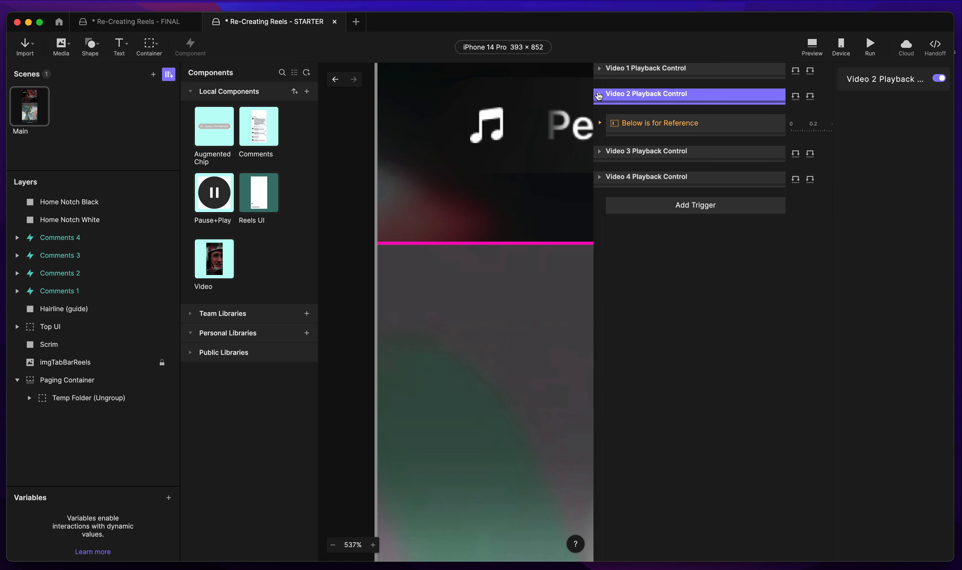
pyautogui.press('super+v')
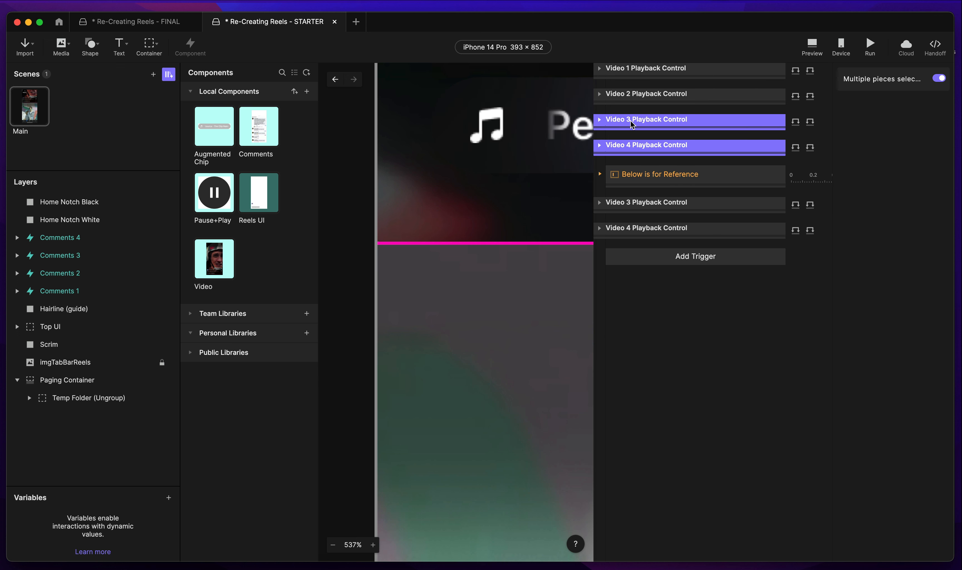
# Delete the original Video 3 and Video 4 reference groups together with the Below is for Reference trigger.
pyautogui.click(620, 205)
pyautogui.keyDown('shift'); pyautogui.click(621, 228); pyautogui.keyUp('shift')
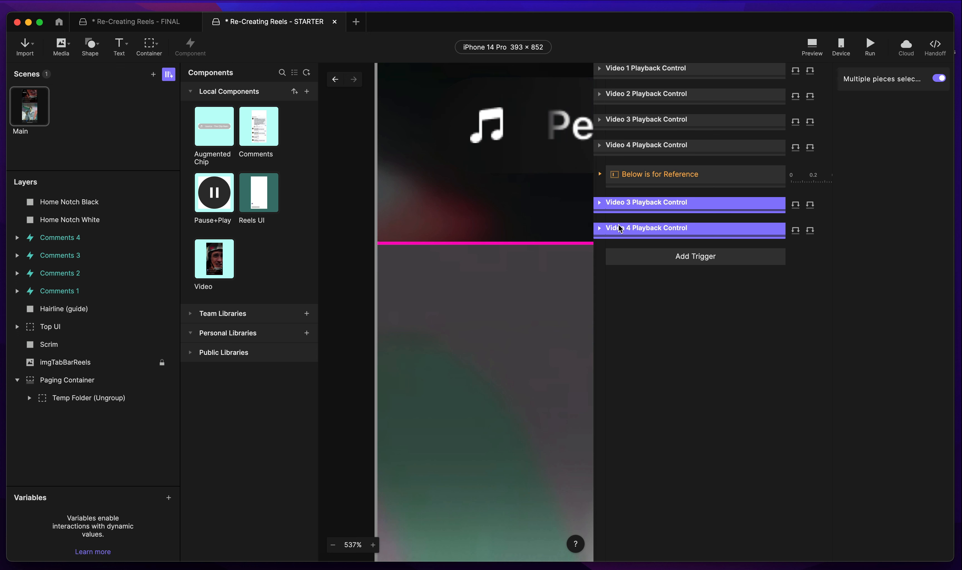
pyautogui.press('Delete')
pyautogui.click(636, 181)
pyautogui.press('Delete')
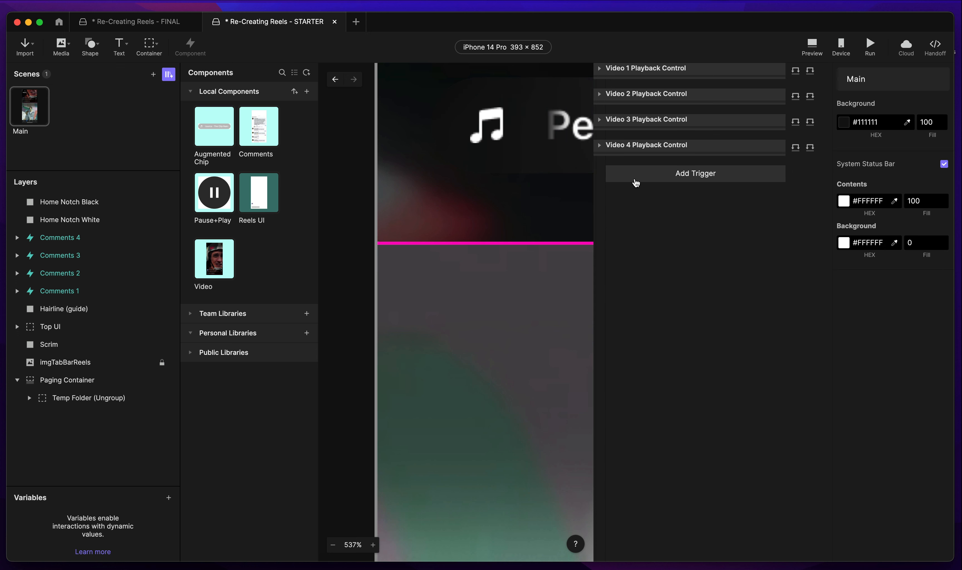
# Expand the pasted Video 3 Playback Control group and inspect its first Range trigger's settings.
pyautogui.click(620, 121)
pyautogui.click(600, 120)
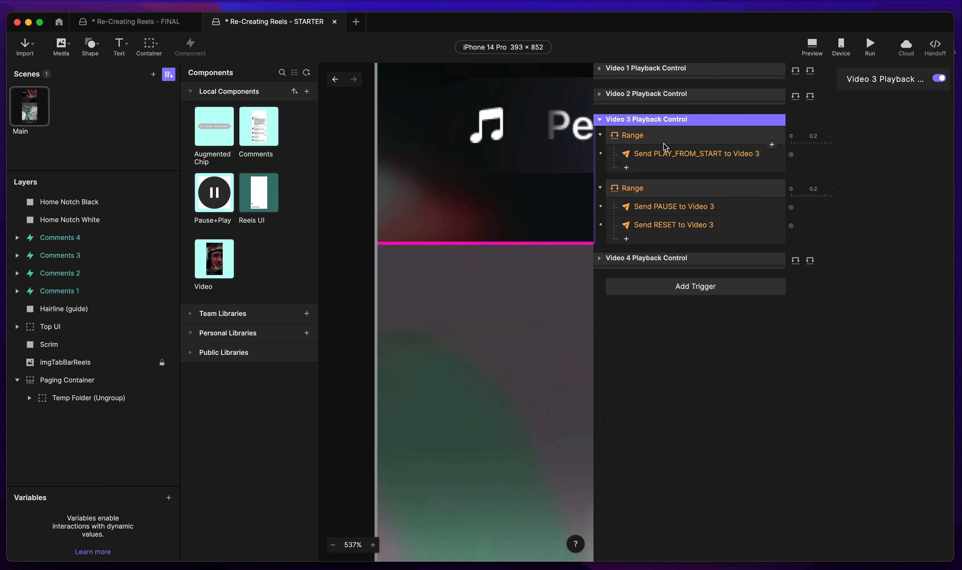
pyautogui.click(664, 137)
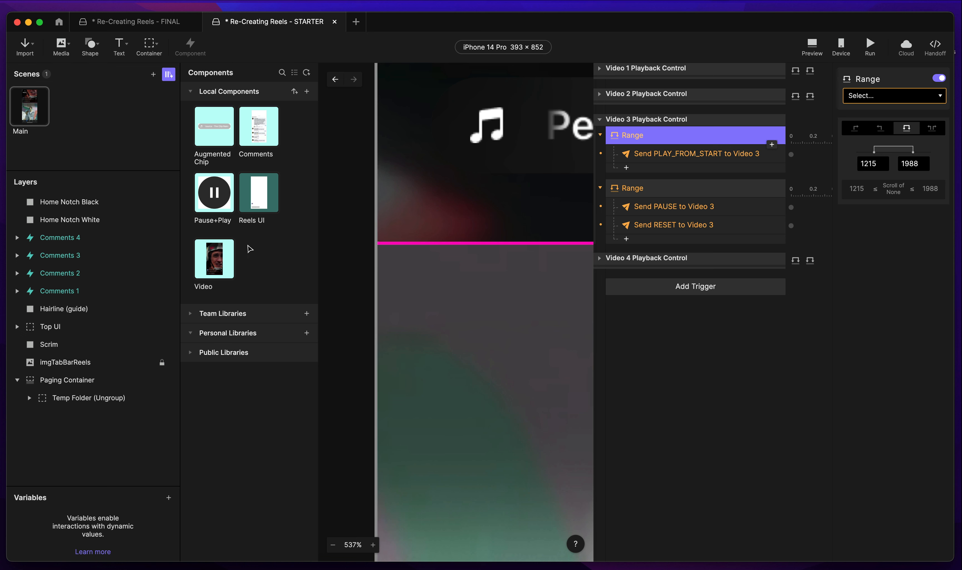
# Reset the Temp Folder's Y position to 0, ungroup it inside the Paging Container, and select that container.
pyautogui.click(82, 397)
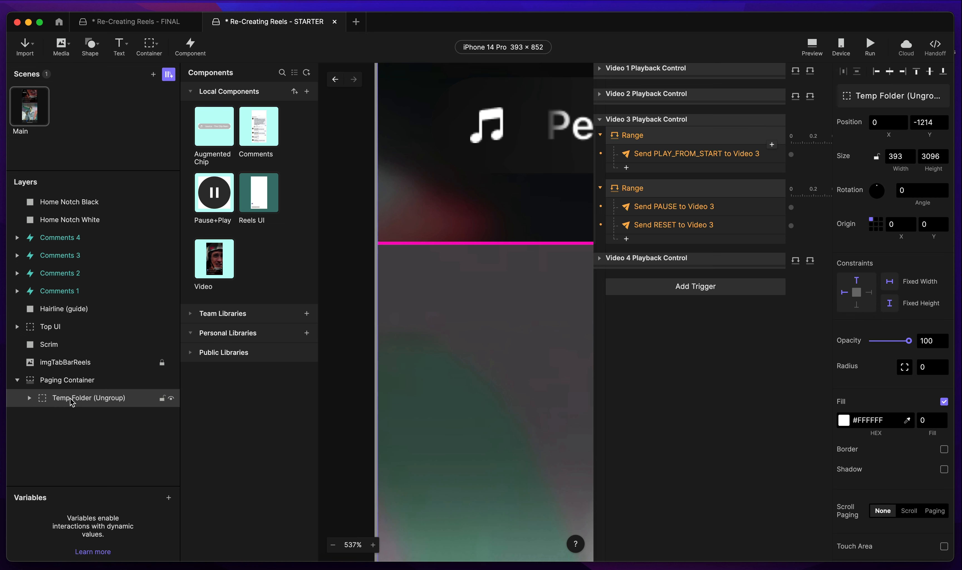
pyautogui.click(946, 125)
pyautogui.write('0')
pyautogui.press('Return')
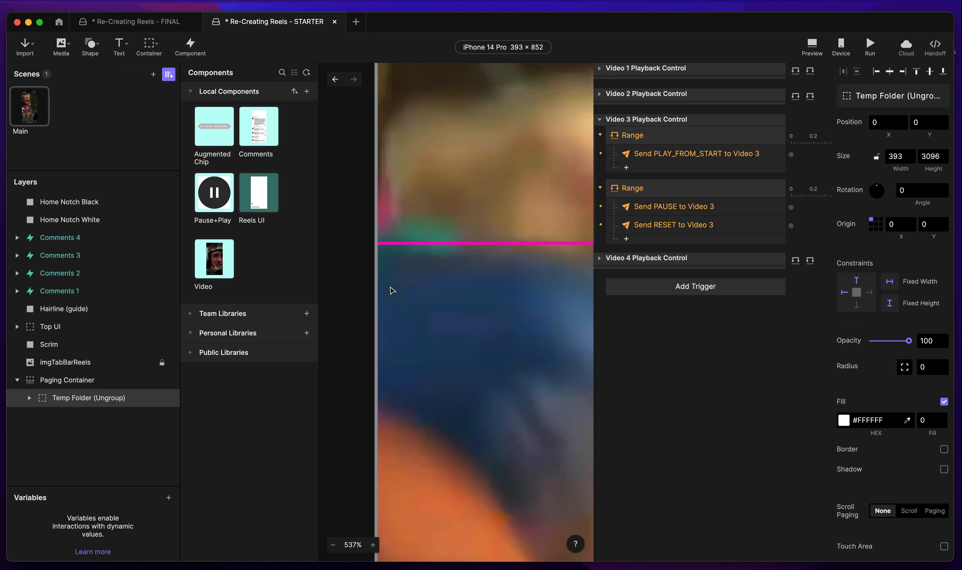
pyautogui.press('super+shift+g')
pyautogui.click(67, 380)
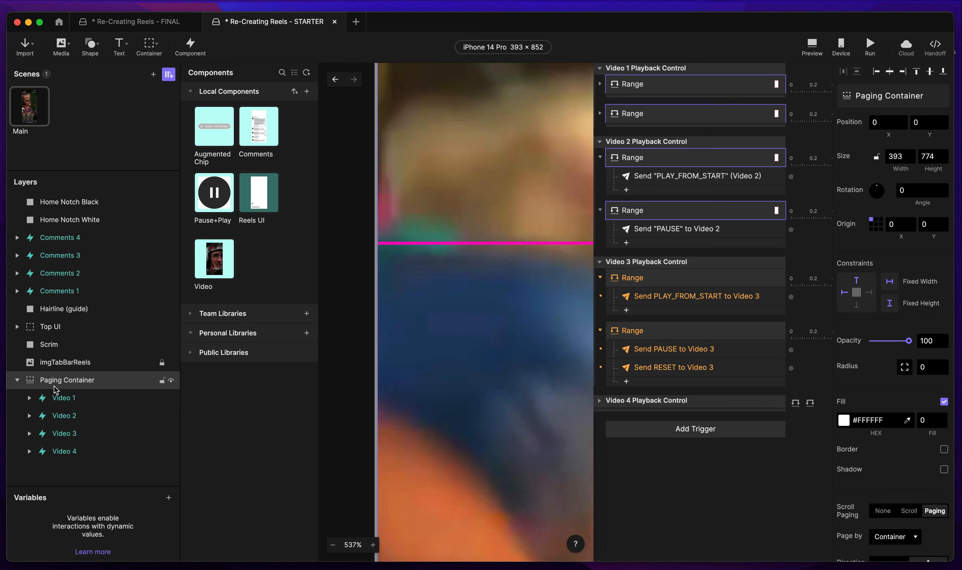
# Collapse the Paging Container layer and the Video 1 and Video 2 Playback Control groups.
pyautogui.click(17, 381)
pyautogui.click(638, 161)
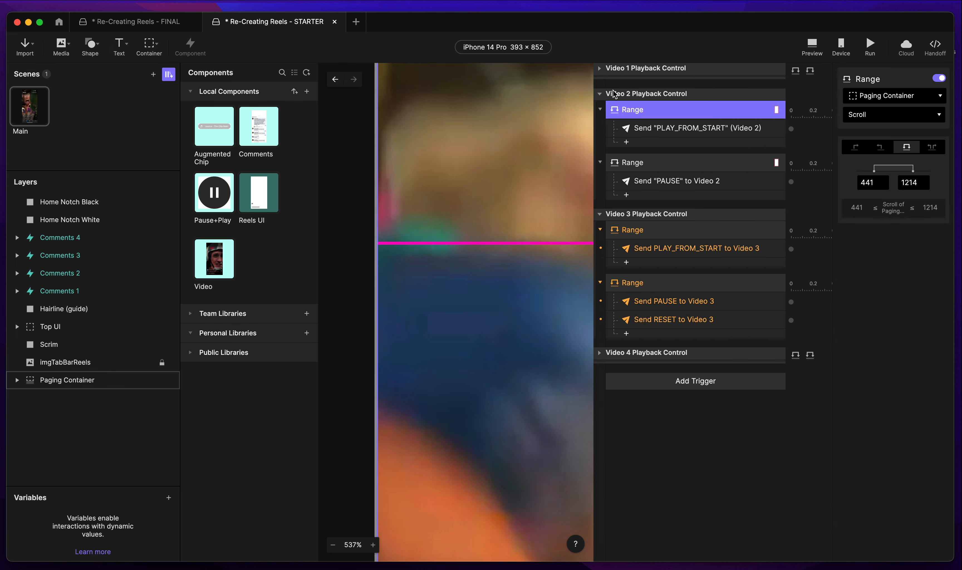
pyautogui.click(600, 95)
# Link the first Range trigger of Video 3 Playback Control to the Paging Container and target its PLAY_FROM_START message at Video 3.
pyautogui.click(633, 133)
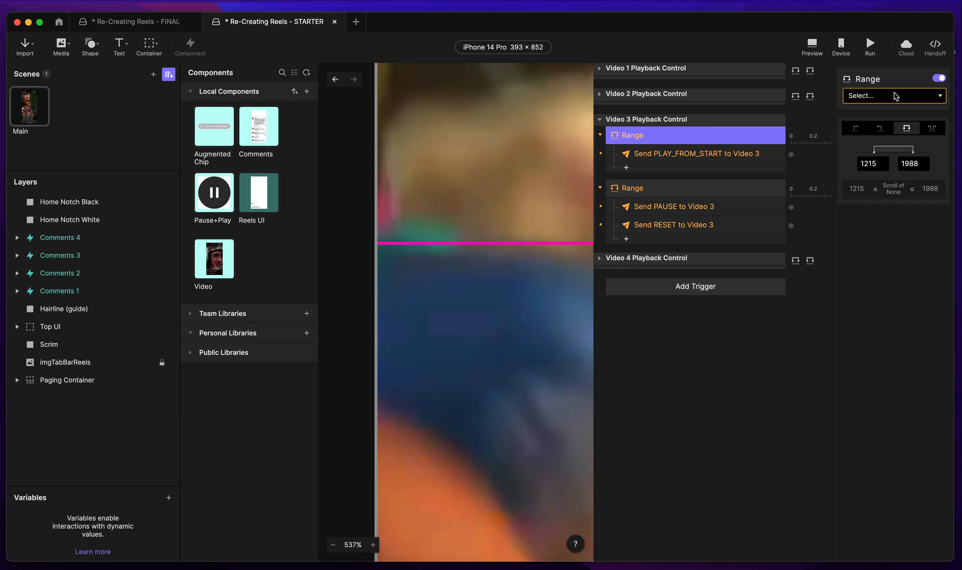
pyautogui.click(883, 95)
pyautogui.write('page')
pyautogui.press('BackSpace')
pyautogui.press('Down')
pyautogui.press('Return')
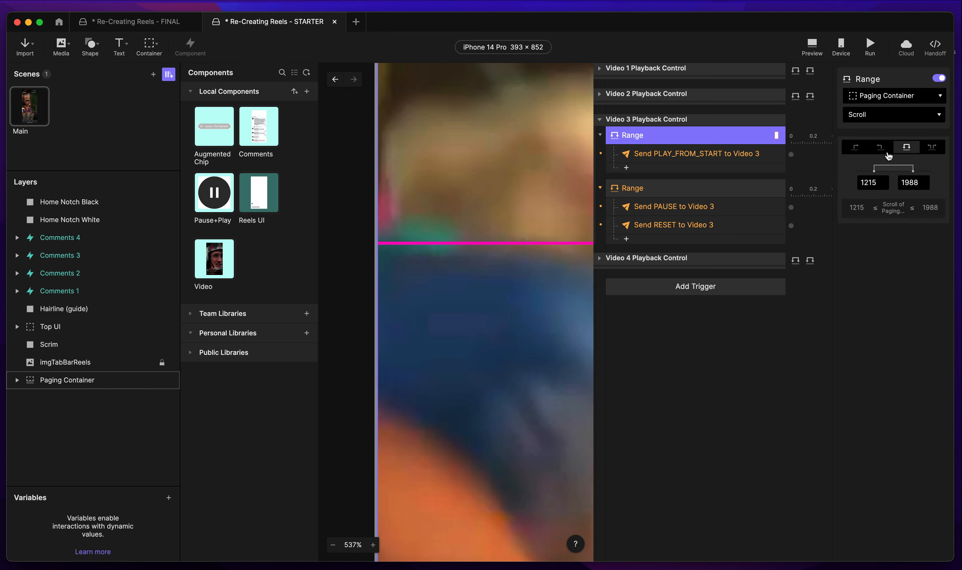
pyautogui.click(679, 154)
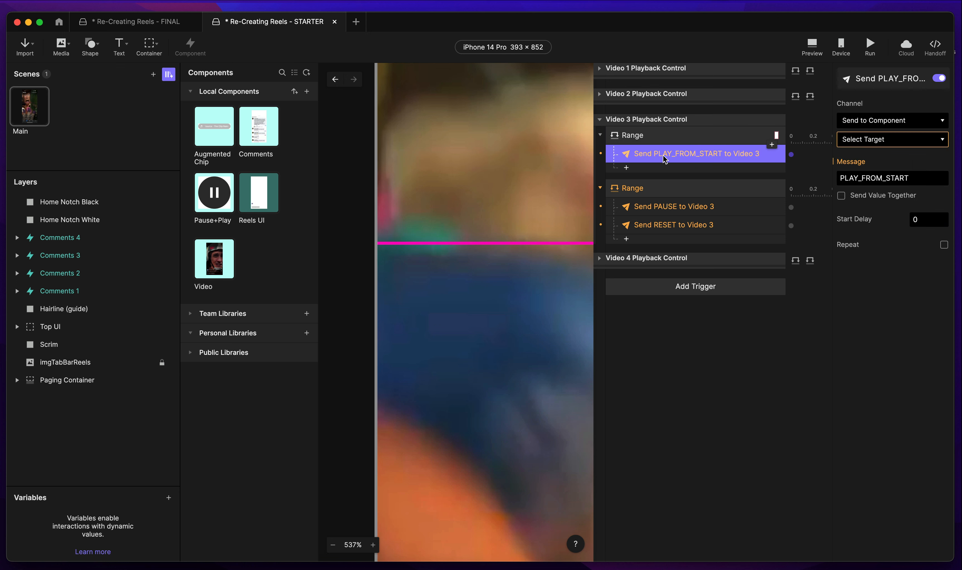
pyautogui.doubleClick(724, 154)
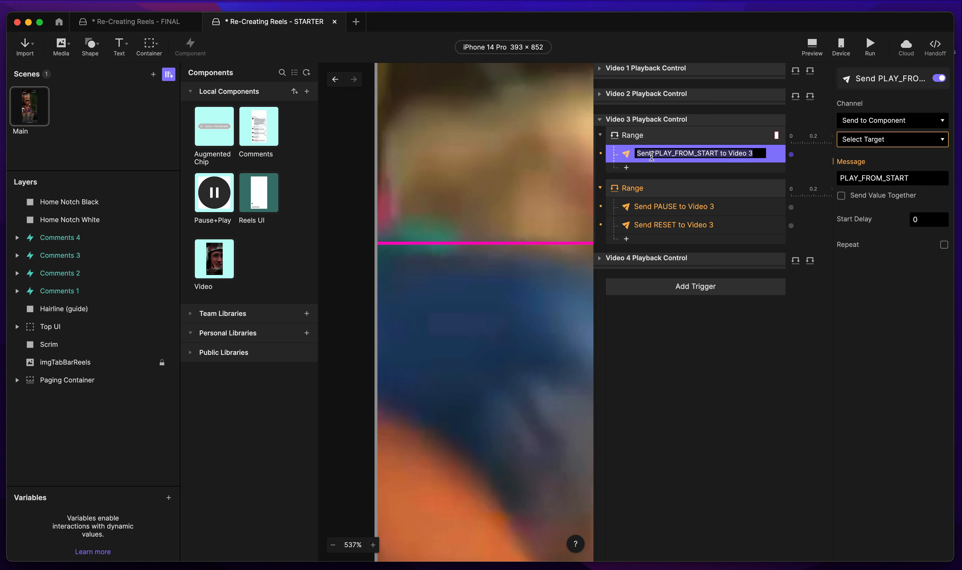
pyautogui.click(869, 143)
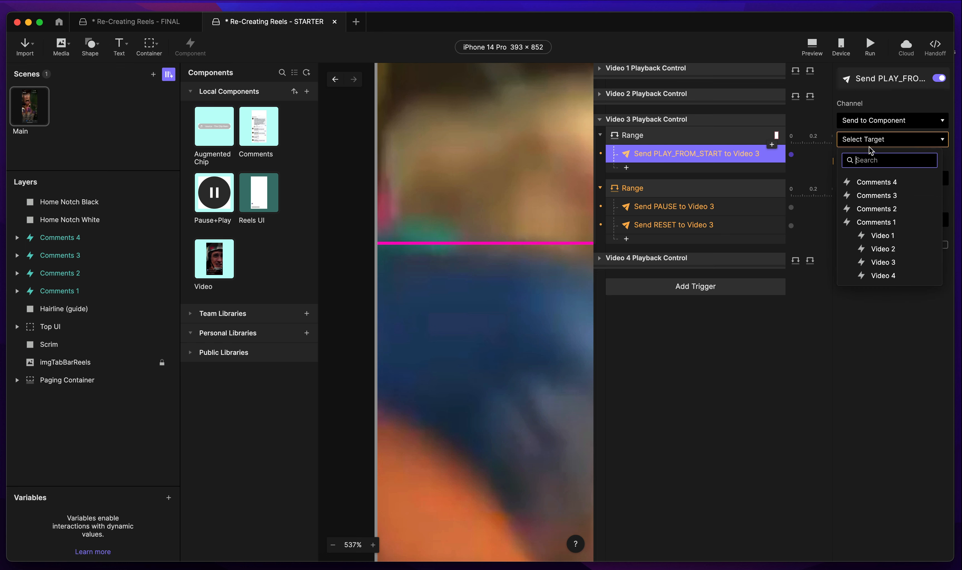
pyautogui.click(884, 262)
# Link the second Range trigger of Video 3 Playback Control to the Paging Container and target its PAUSE message at Video 3.
pyautogui.click(678, 189)
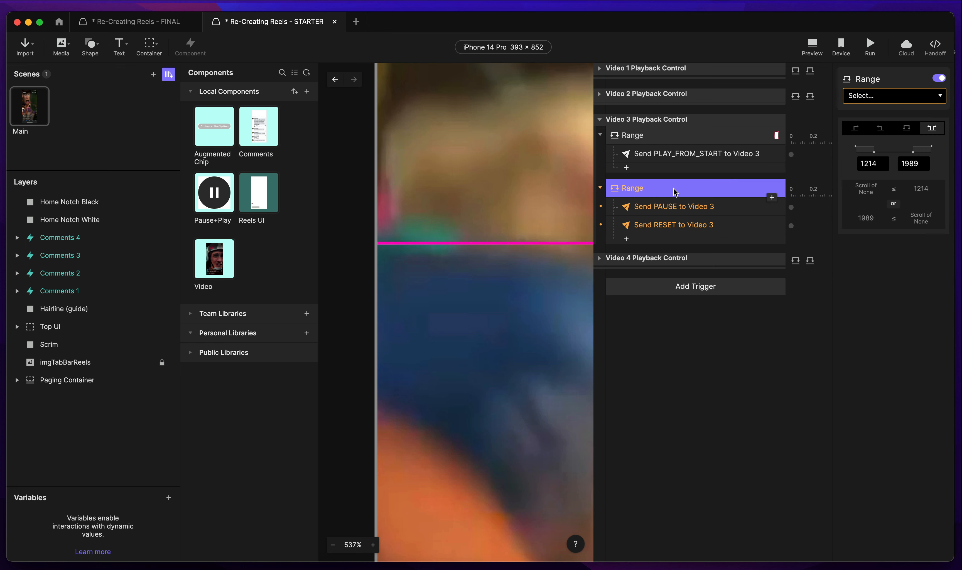
pyautogui.click(900, 97)
pyautogui.write('page')
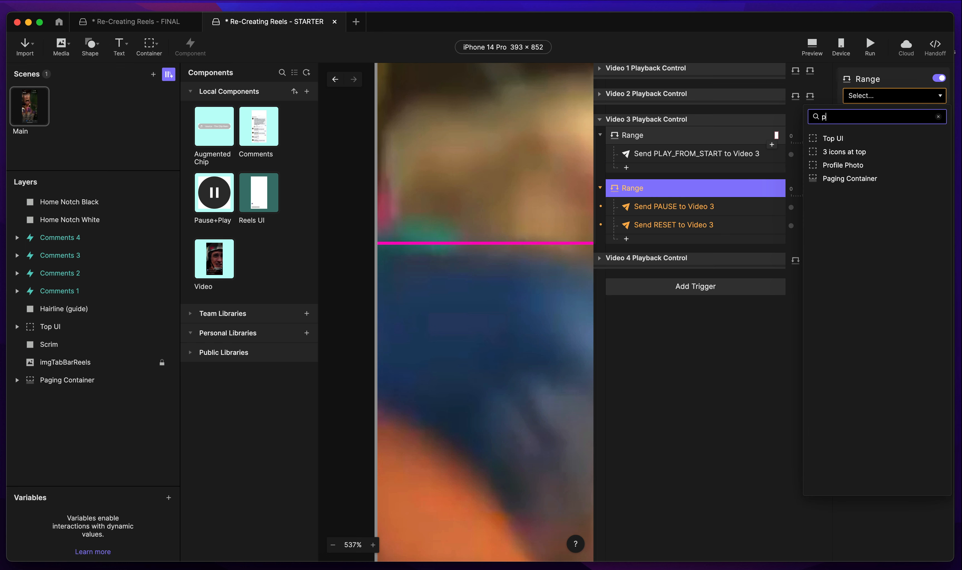
pyautogui.press('BackSpace')
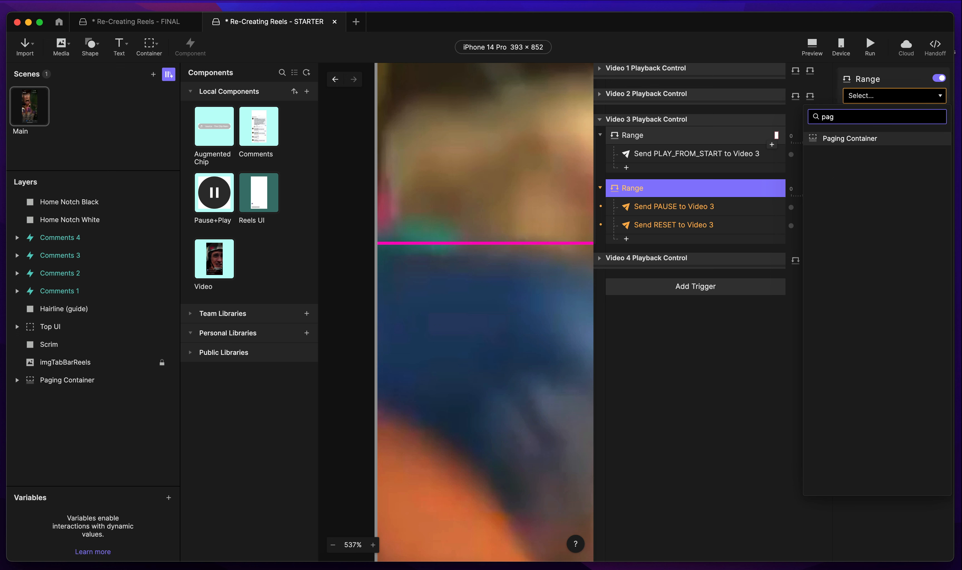
pyautogui.click(895, 139)
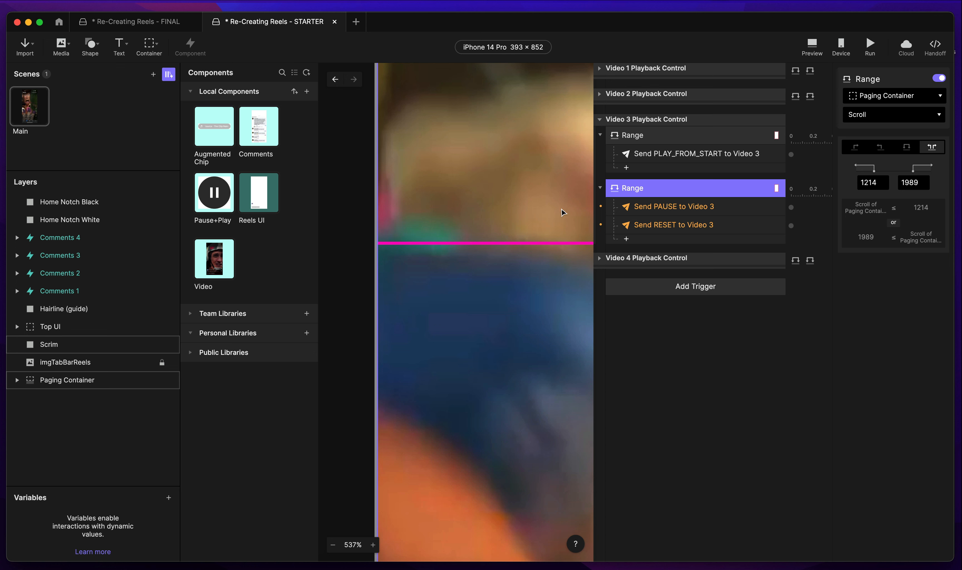
pyautogui.click(666, 207)
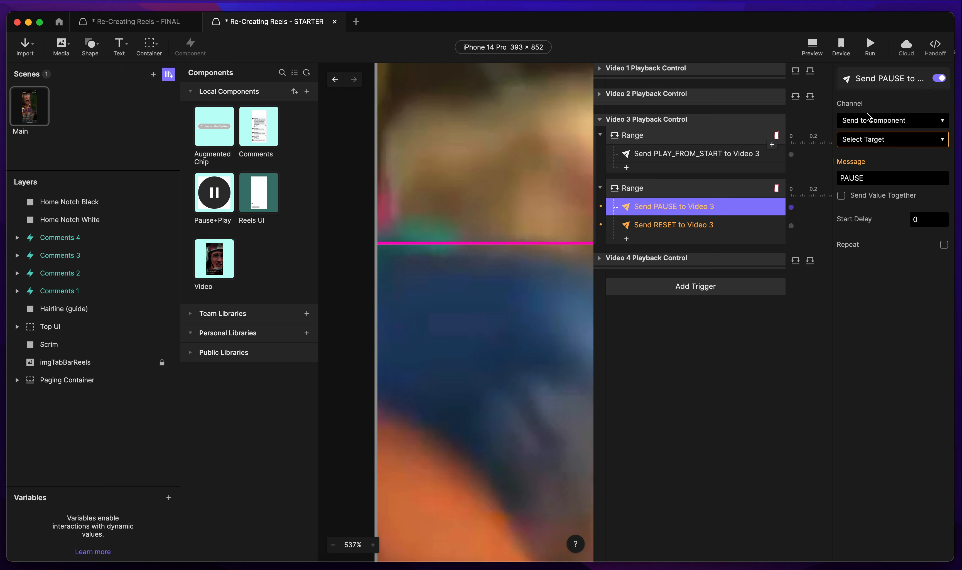
pyautogui.click(874, 138)
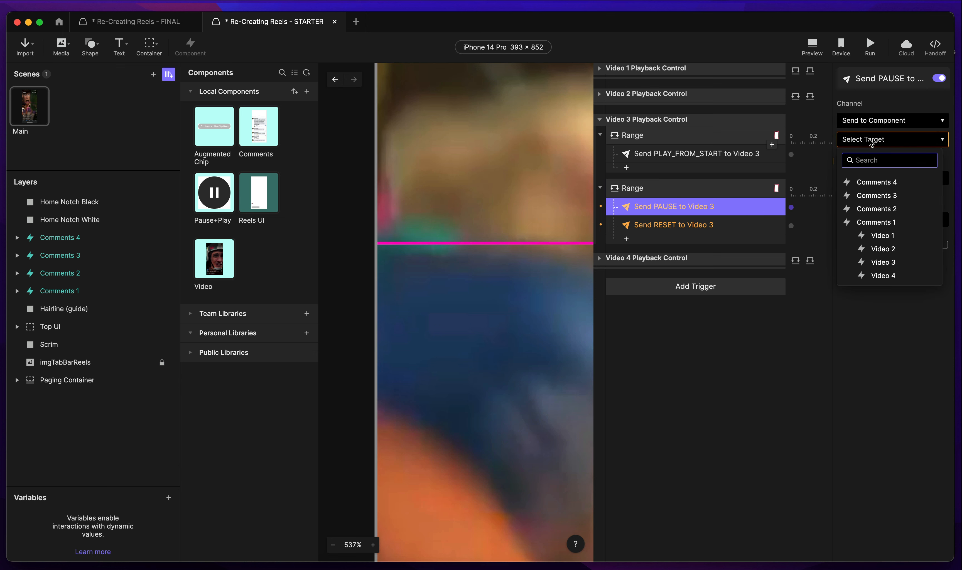
pyautogui.click(877, 263)
# Delete the Send RESET to Video 3 response and compare the result with the Video 2 Playback Control group.
pyautogui.click(703, 227)
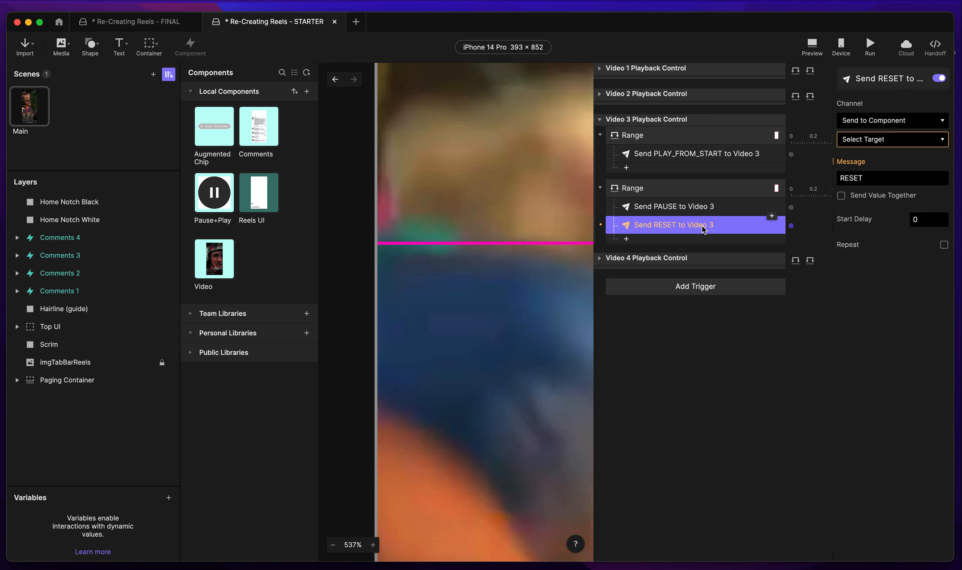
pyautogui.press('BackSpace')
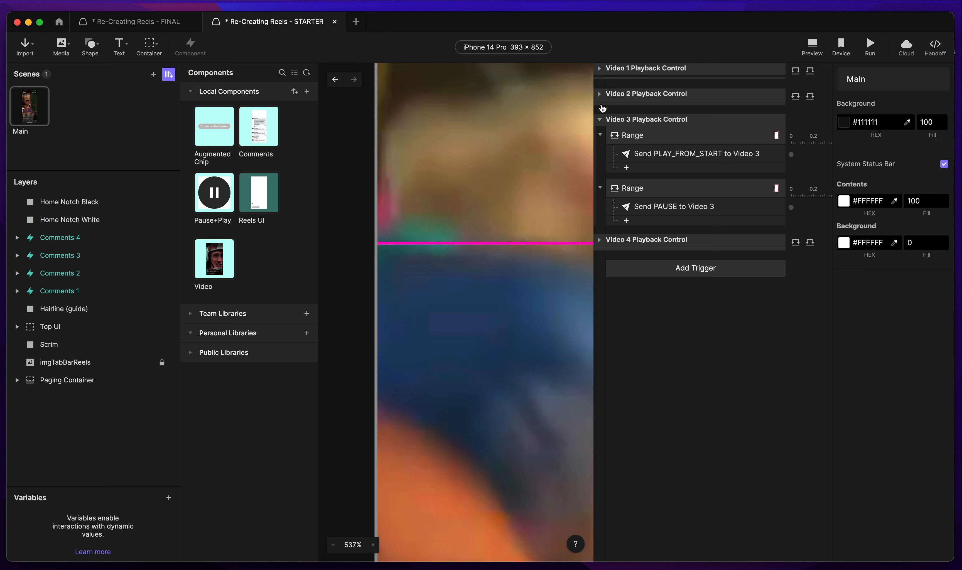
pyautogui.click(600, 94)
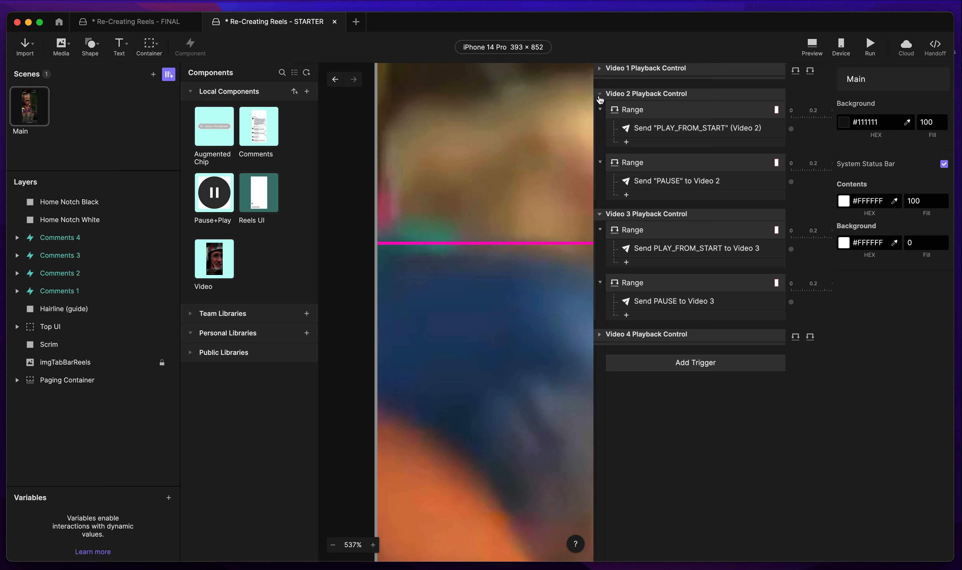
pyautogui.click(600, 95)
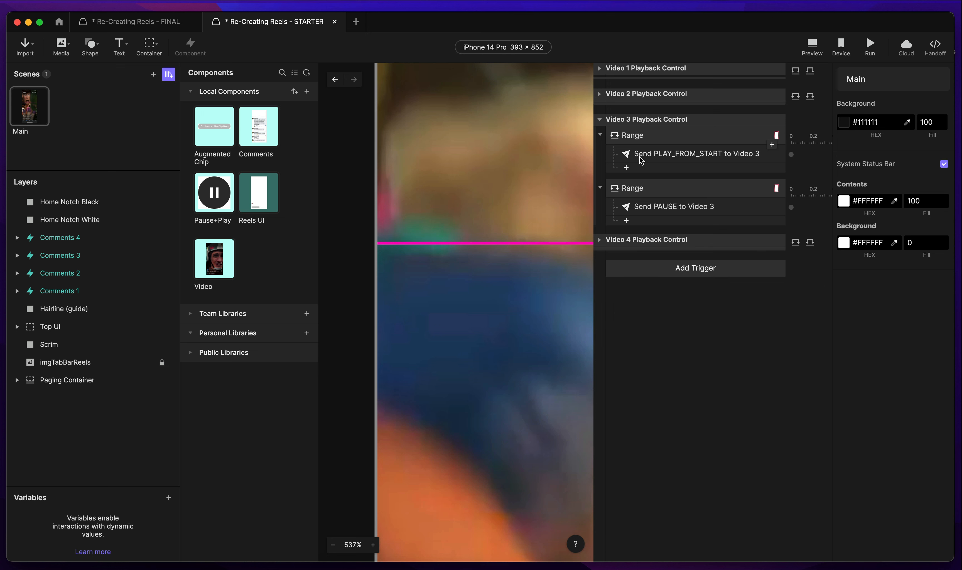
# Expand the Video 4 Playback Control group and delete the extra response below Send PAUSE to Video 4.
pyautogui.click(633, 240)
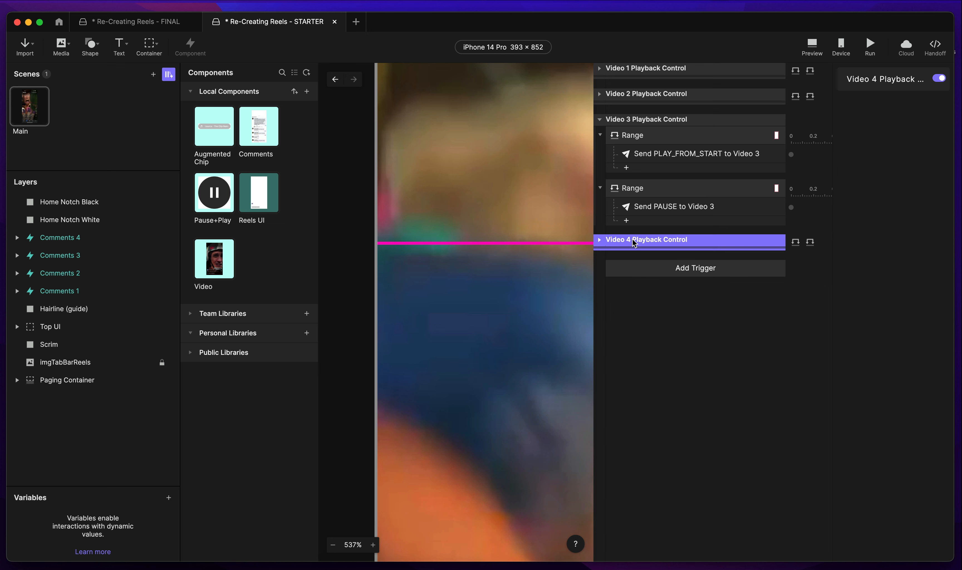
pyautogui.click(605, 239)
pyautogui.click(654, 343)
pyautogui.press('Delete')
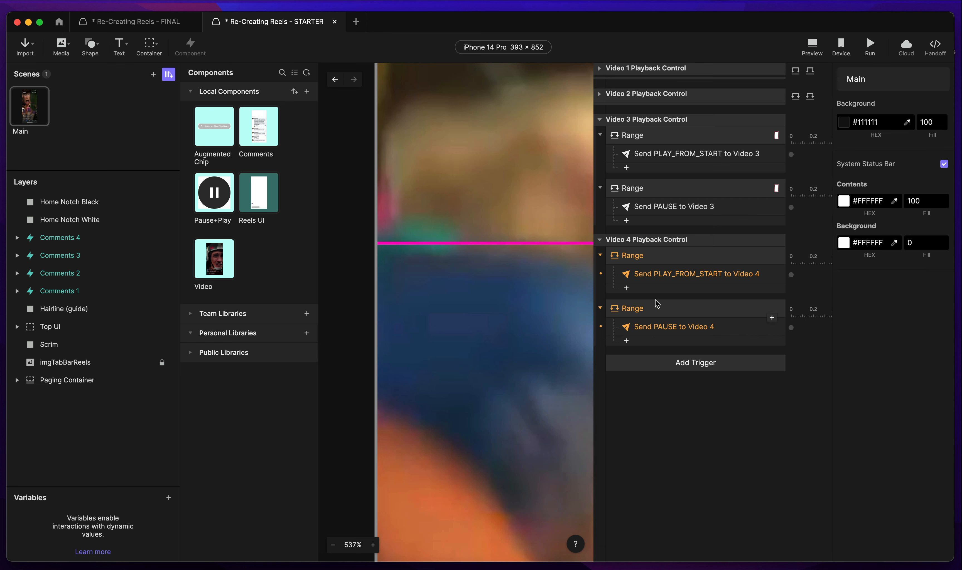
# Link the first Range trigger of Video 4 Playback Control to the Paging Container and target its PLAY_FROM_START message at Video 4.
pyautogui.click(647, 254)
pyautogui.click(886, 97)
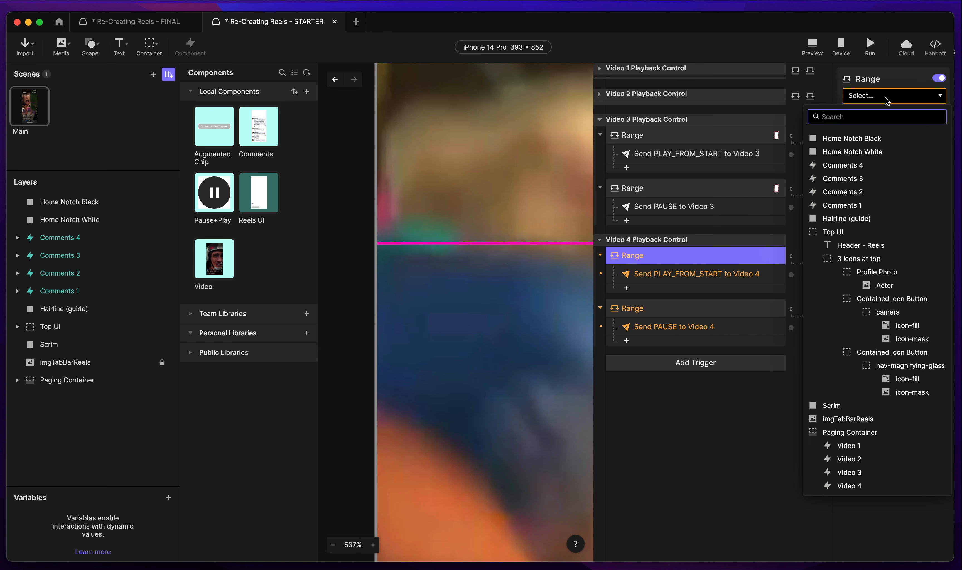
pyautogui.write('pag')
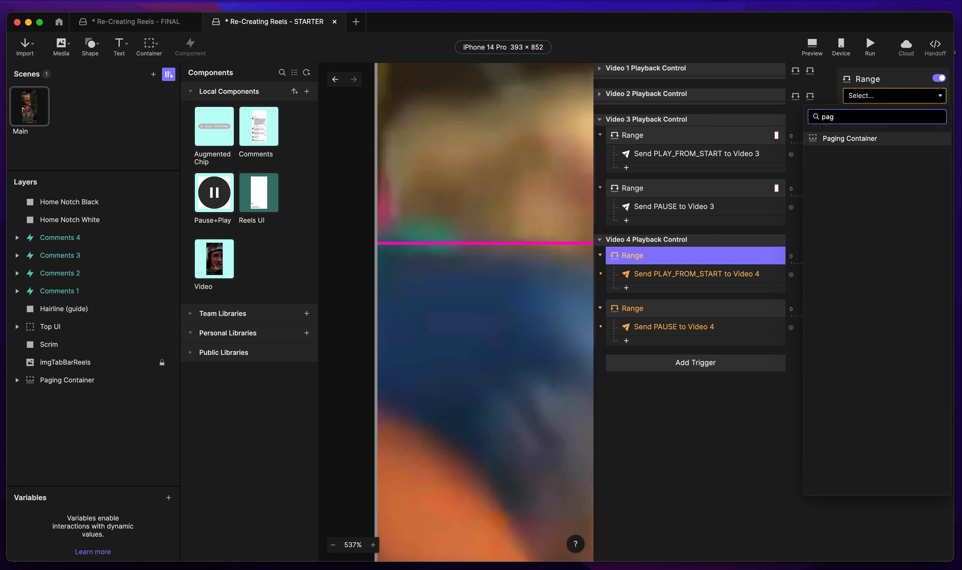
pyautogui.click(851, 144)
pyautogui.click(663, 273)
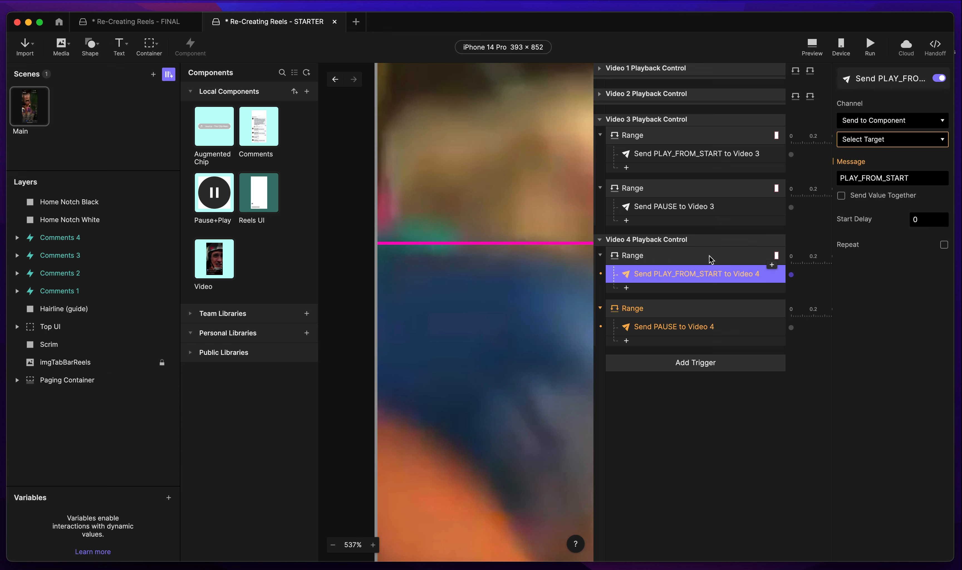
pyautogui.click(885, 139)
pyautogui.click(883, 273)
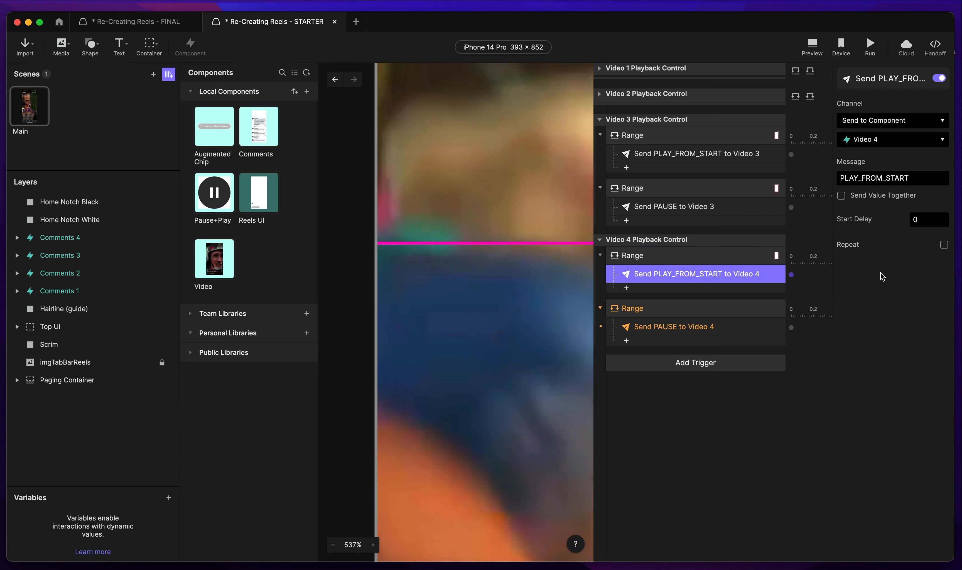
# Link the second Range trigger of Video 4 Playback Control to the Paging Container and target its PAUSE message at Video 4.
pyautogui.click(649, 312)
pyautogui.click(897, 94)
pyautogui.write('page')
pyautogui.press('BackSpace')
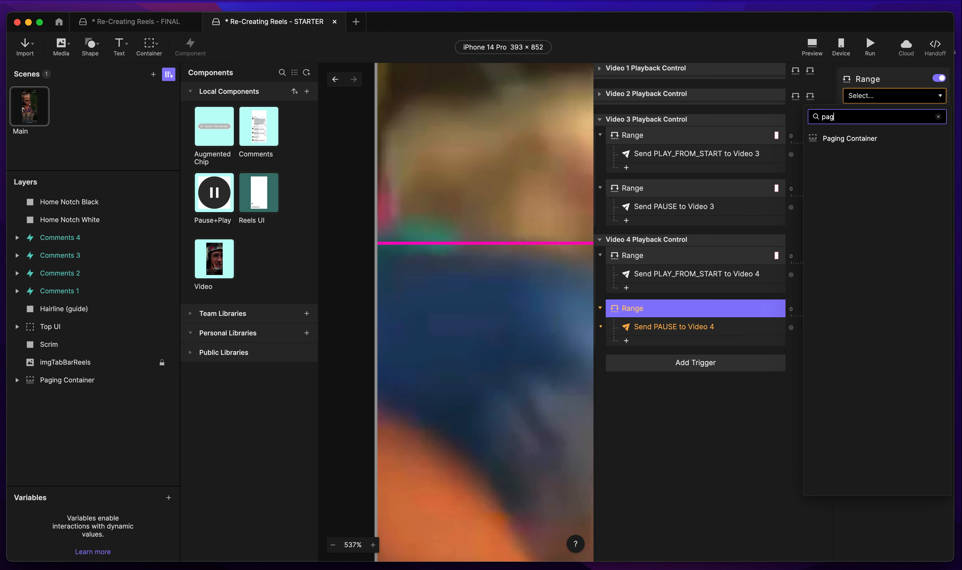
pyautogui.click(891, 137)
pyautogui.click(685, 325)
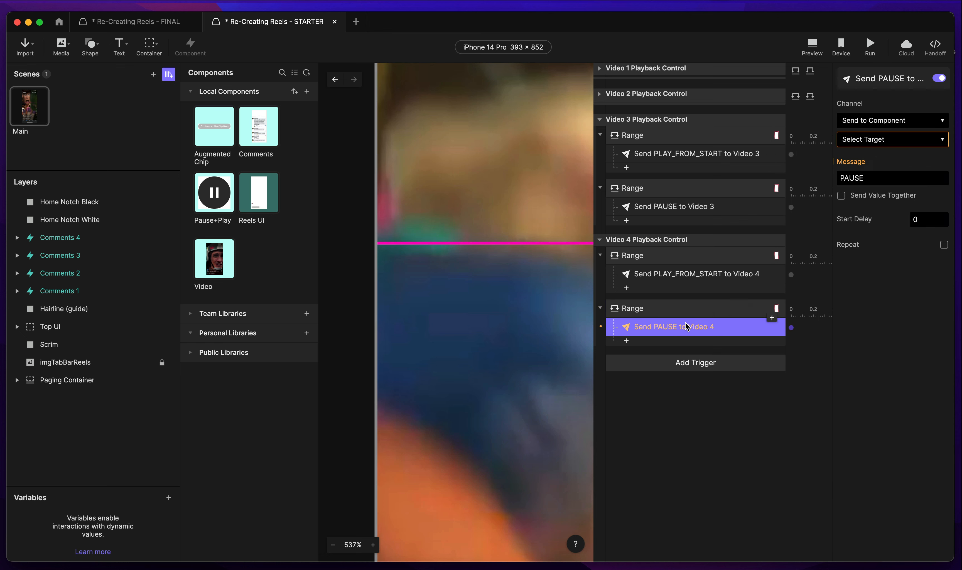
pyautogui.click(884, 140)
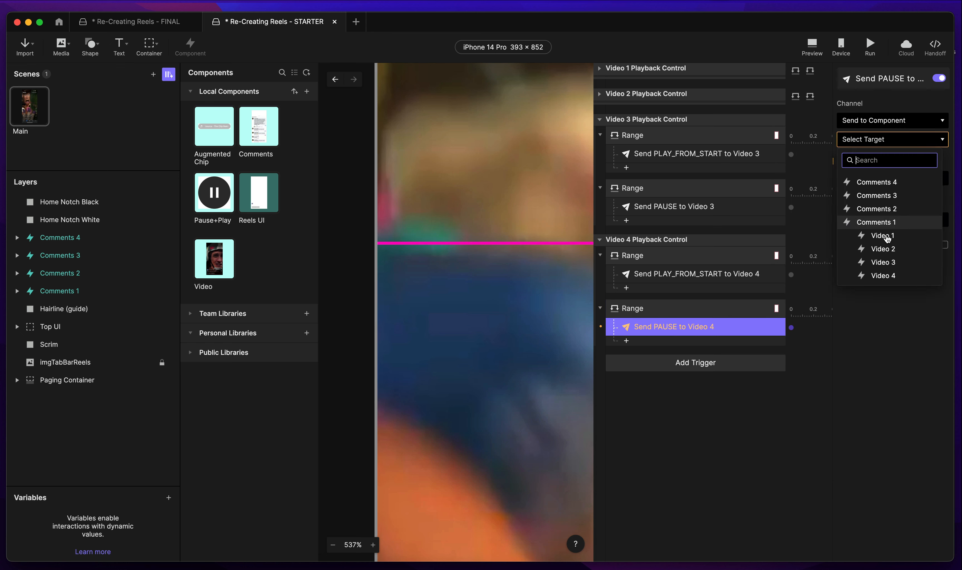
pyautogui.click(891, 275)
# Hide the Hairline (guide) layer and open the prototype preview, with its window moved over the canvas and the sound turned up.
pyautogui.click(60, 310)
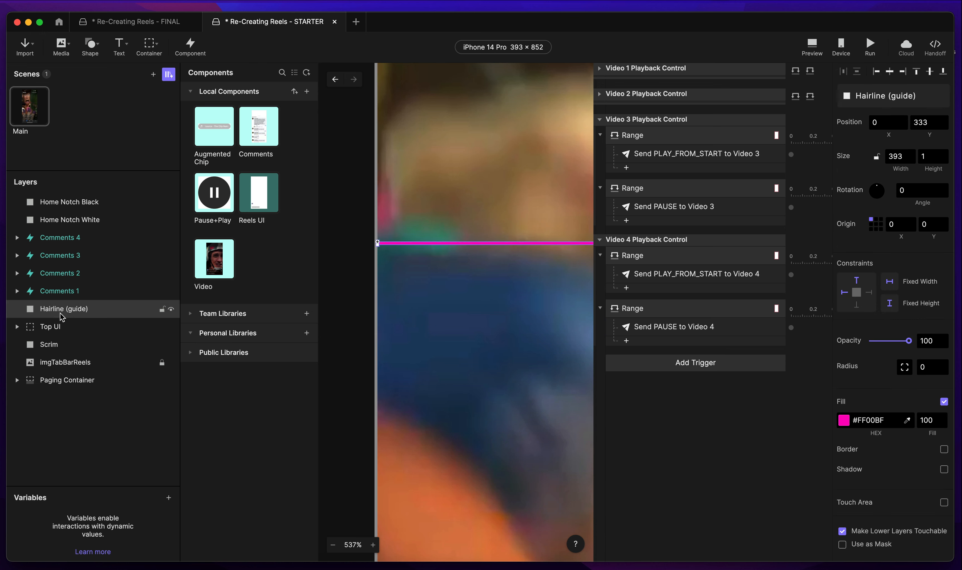
pyautogui.click(171, 309)
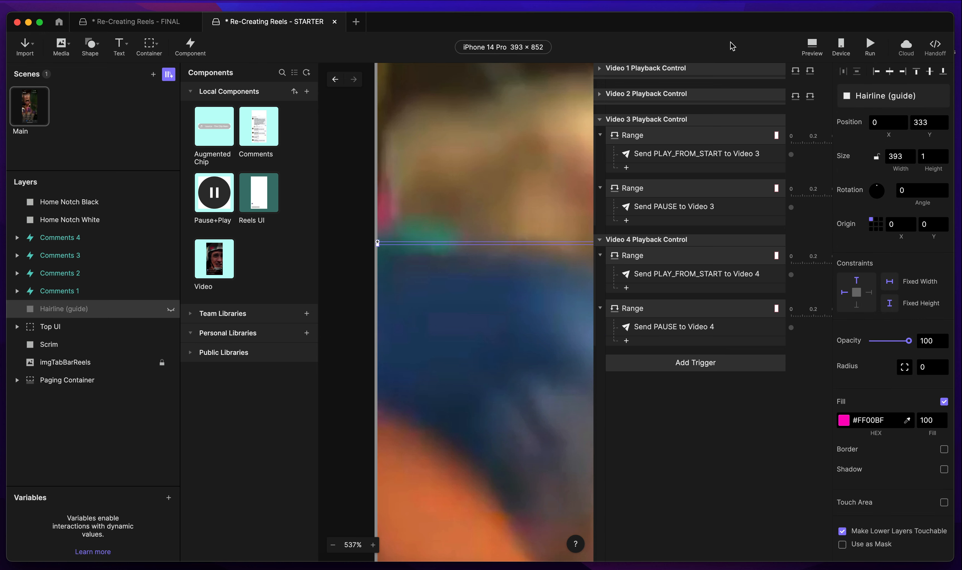
pyautogui.click(812, 44)
pyautogui.moveTo(814, 20); pyautogui.dragTo(645, 26)
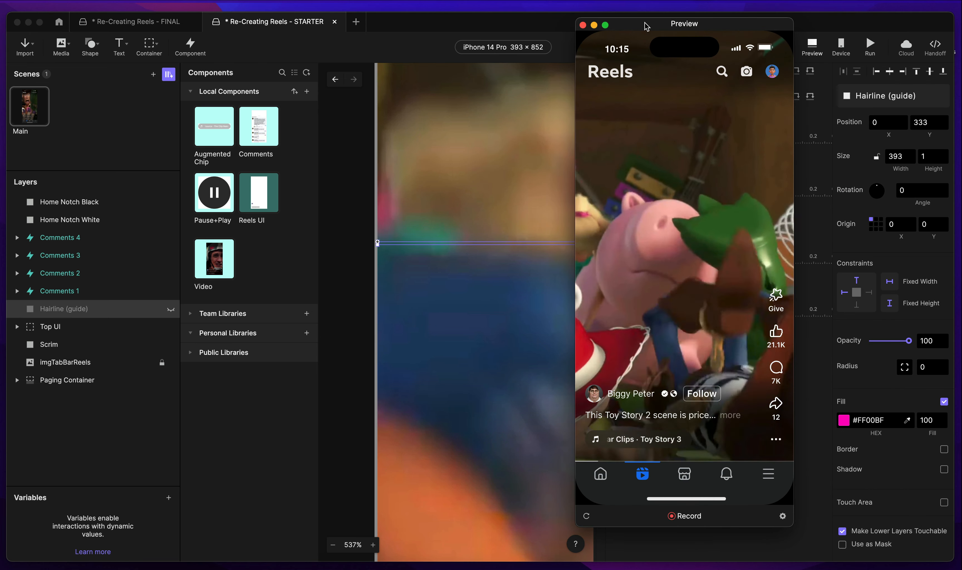
pyautogui.press('XF86AudioRaiseVolume')
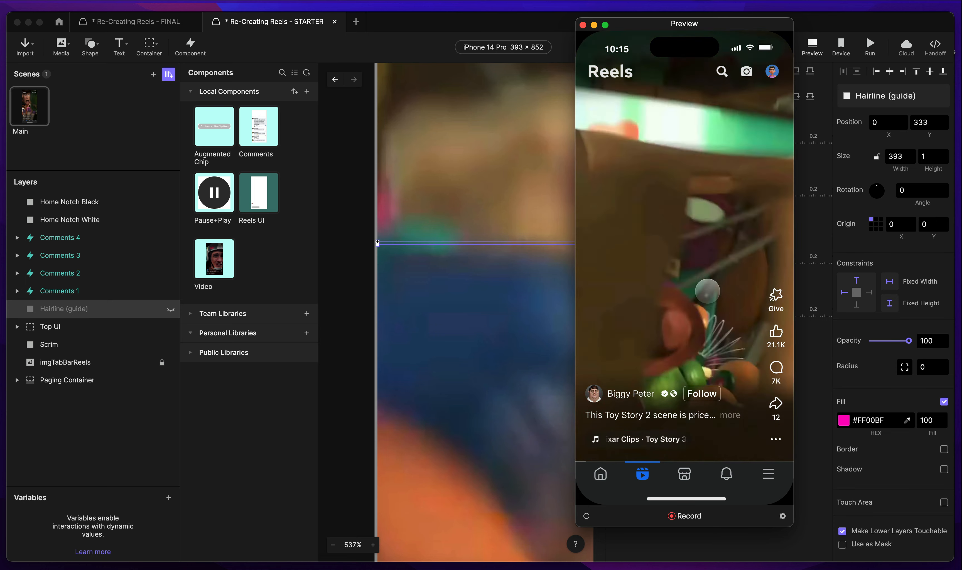
# Swipe forward and back through the reels in the preview to check how each video plays and pauses.
pyautogui.moveTo(696, 291); pyautogui.dragTo(710, 219)
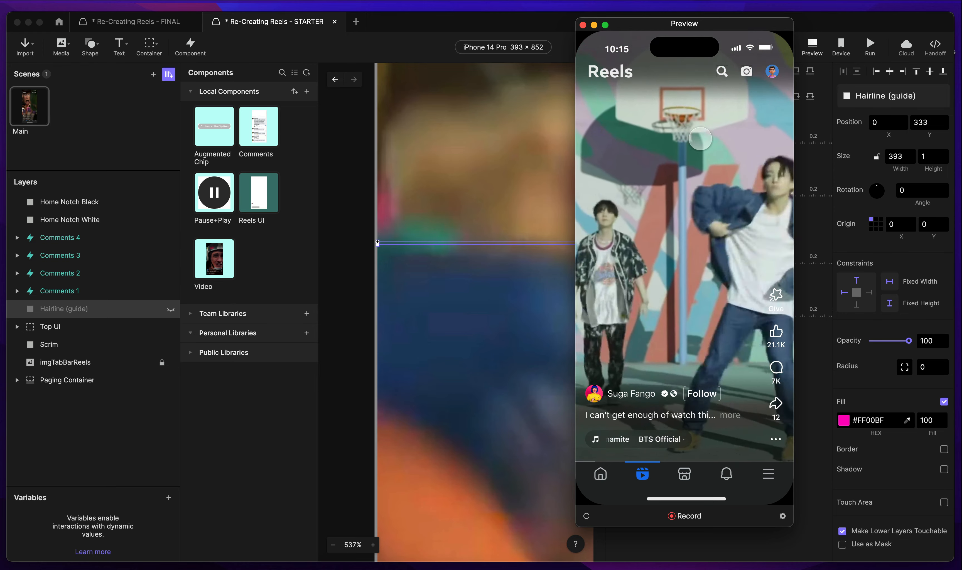
pyautogui.moveTo(703, 133); pyautogui.dragTo(698, 98)
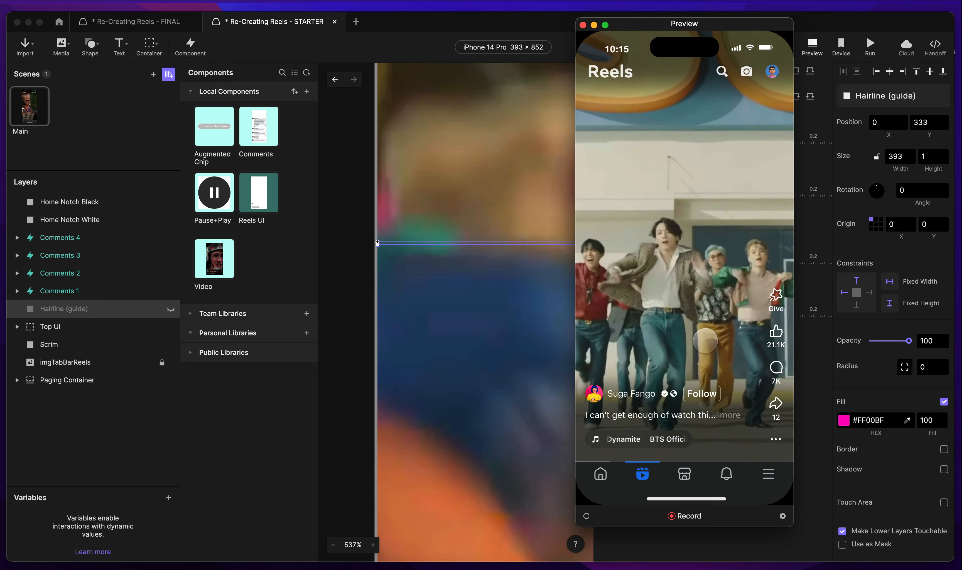
pyautogui.moveTo(748, 389); pyautogui.dragTo(717, 375)
pyautogui.moveTo(720, 149); pyautogui.dragTo(709, 408)
pyautogui.moveTo(695, 168); pyautogui.dragTo(680, 359)
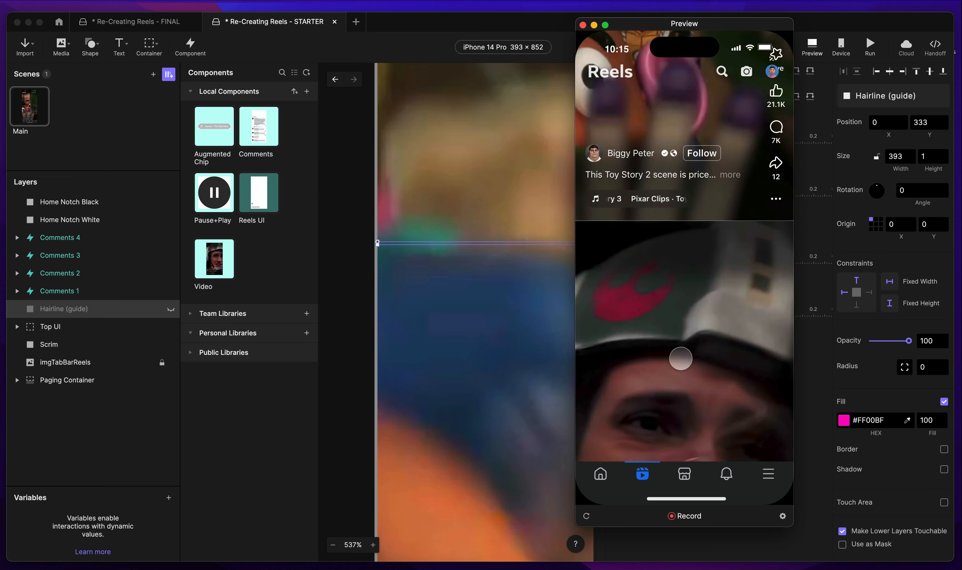
pyautogui.click(664, 182)
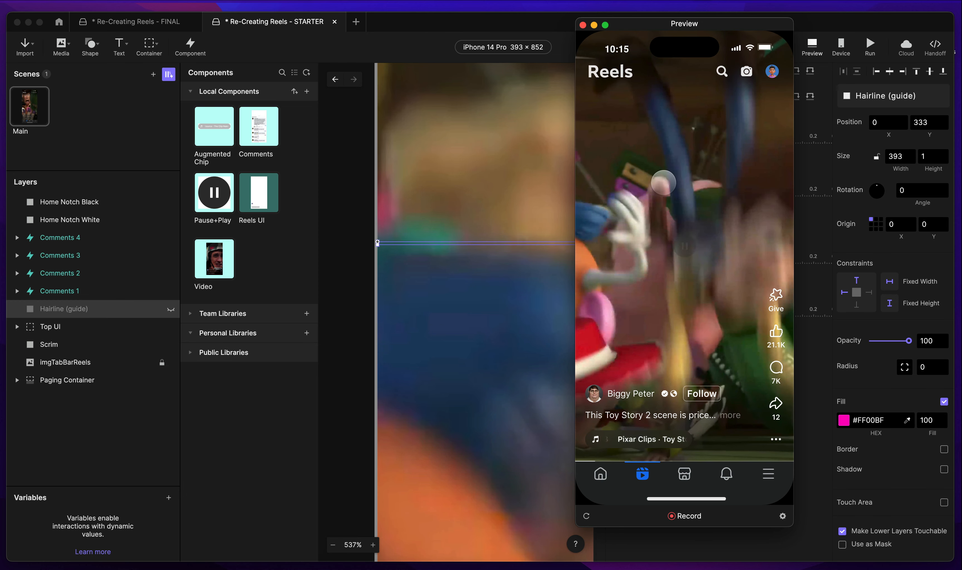